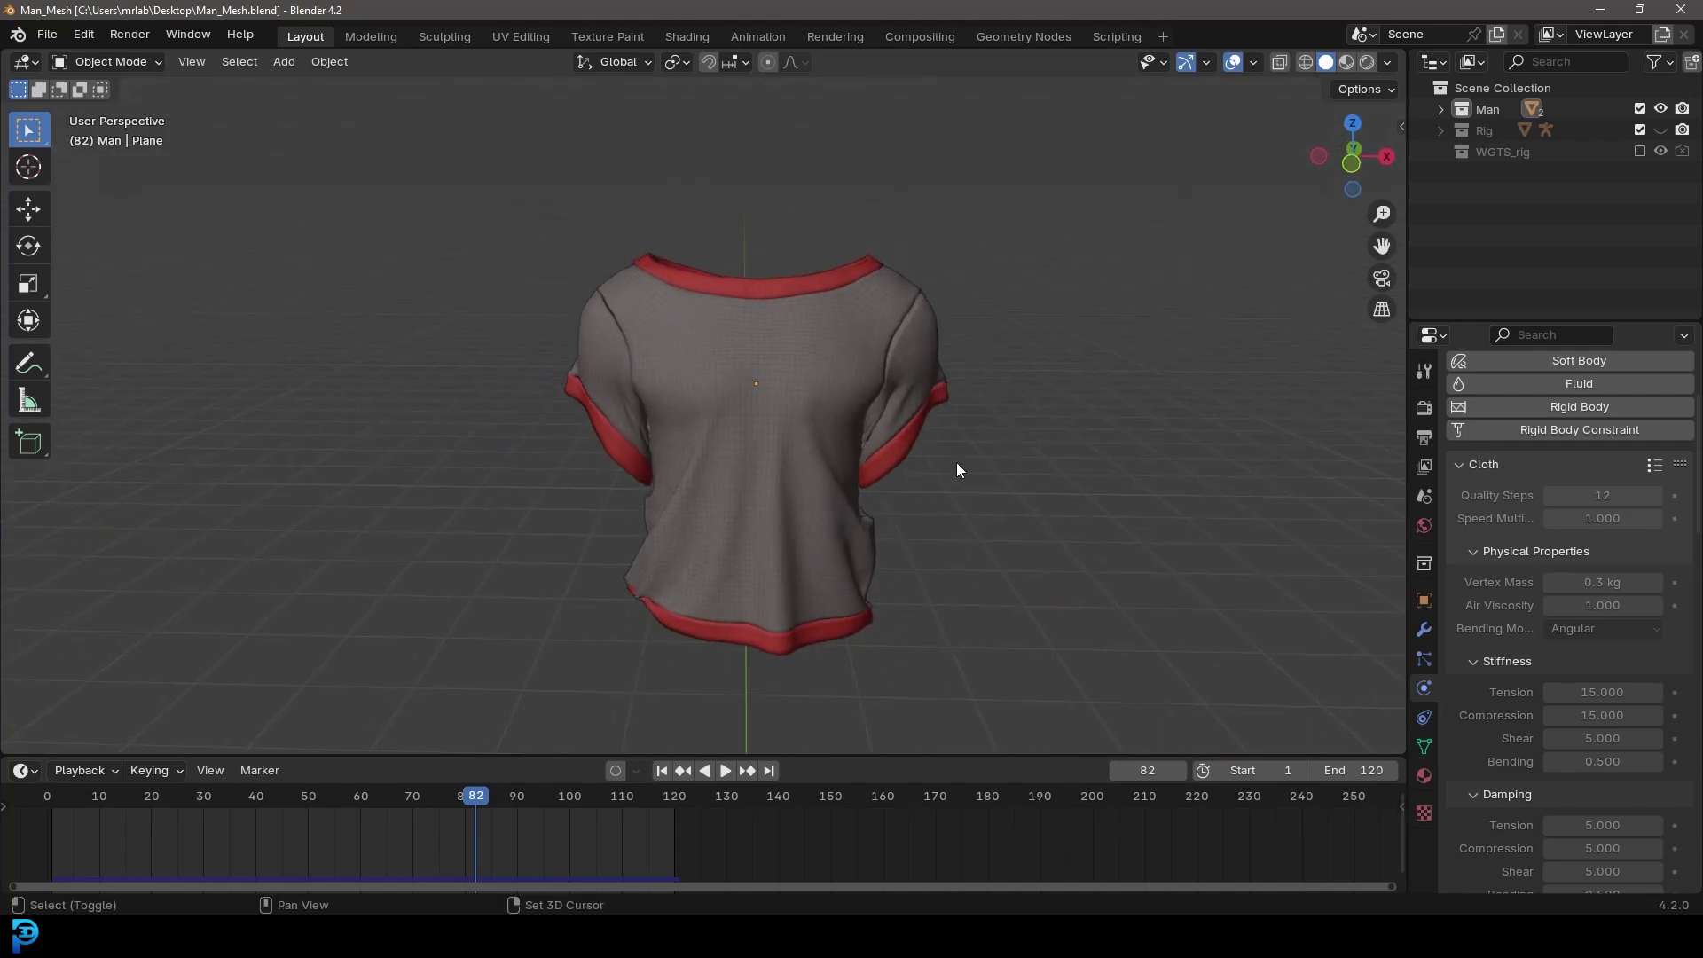
Step: Return to the first frame and examine the separate shirt panels and trims around the neckline
key("shift+Left")
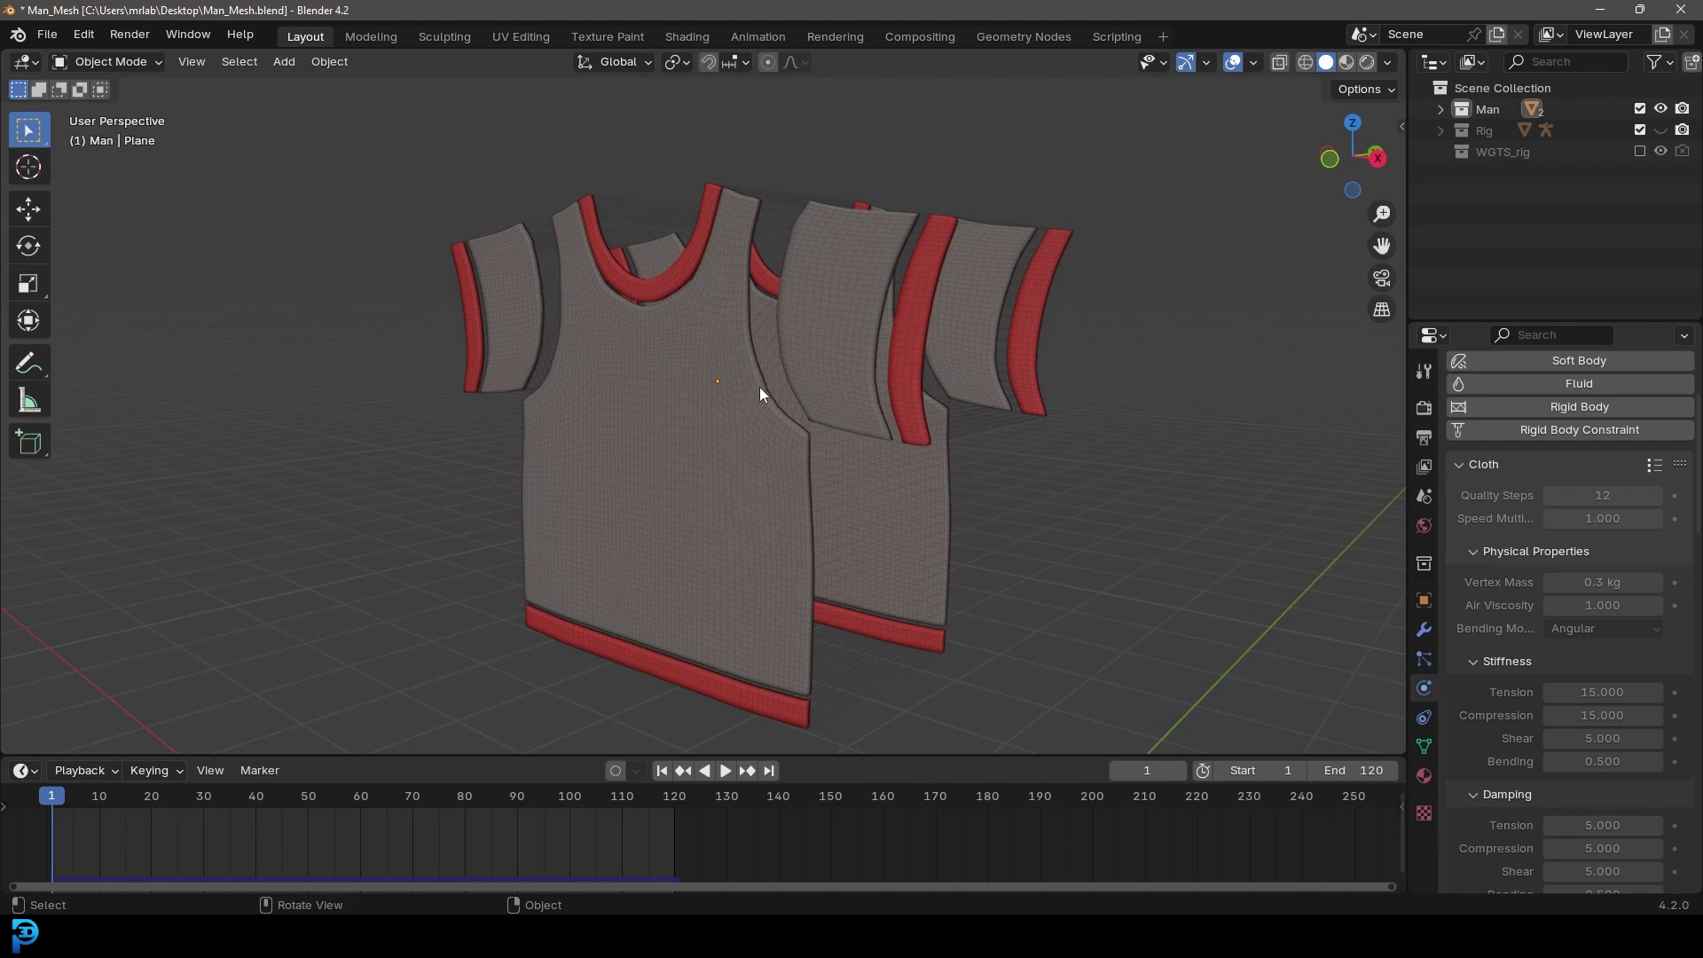
middle_click_drag(754, 383, 793, 328)
scroll(781, 302, "up", 5)
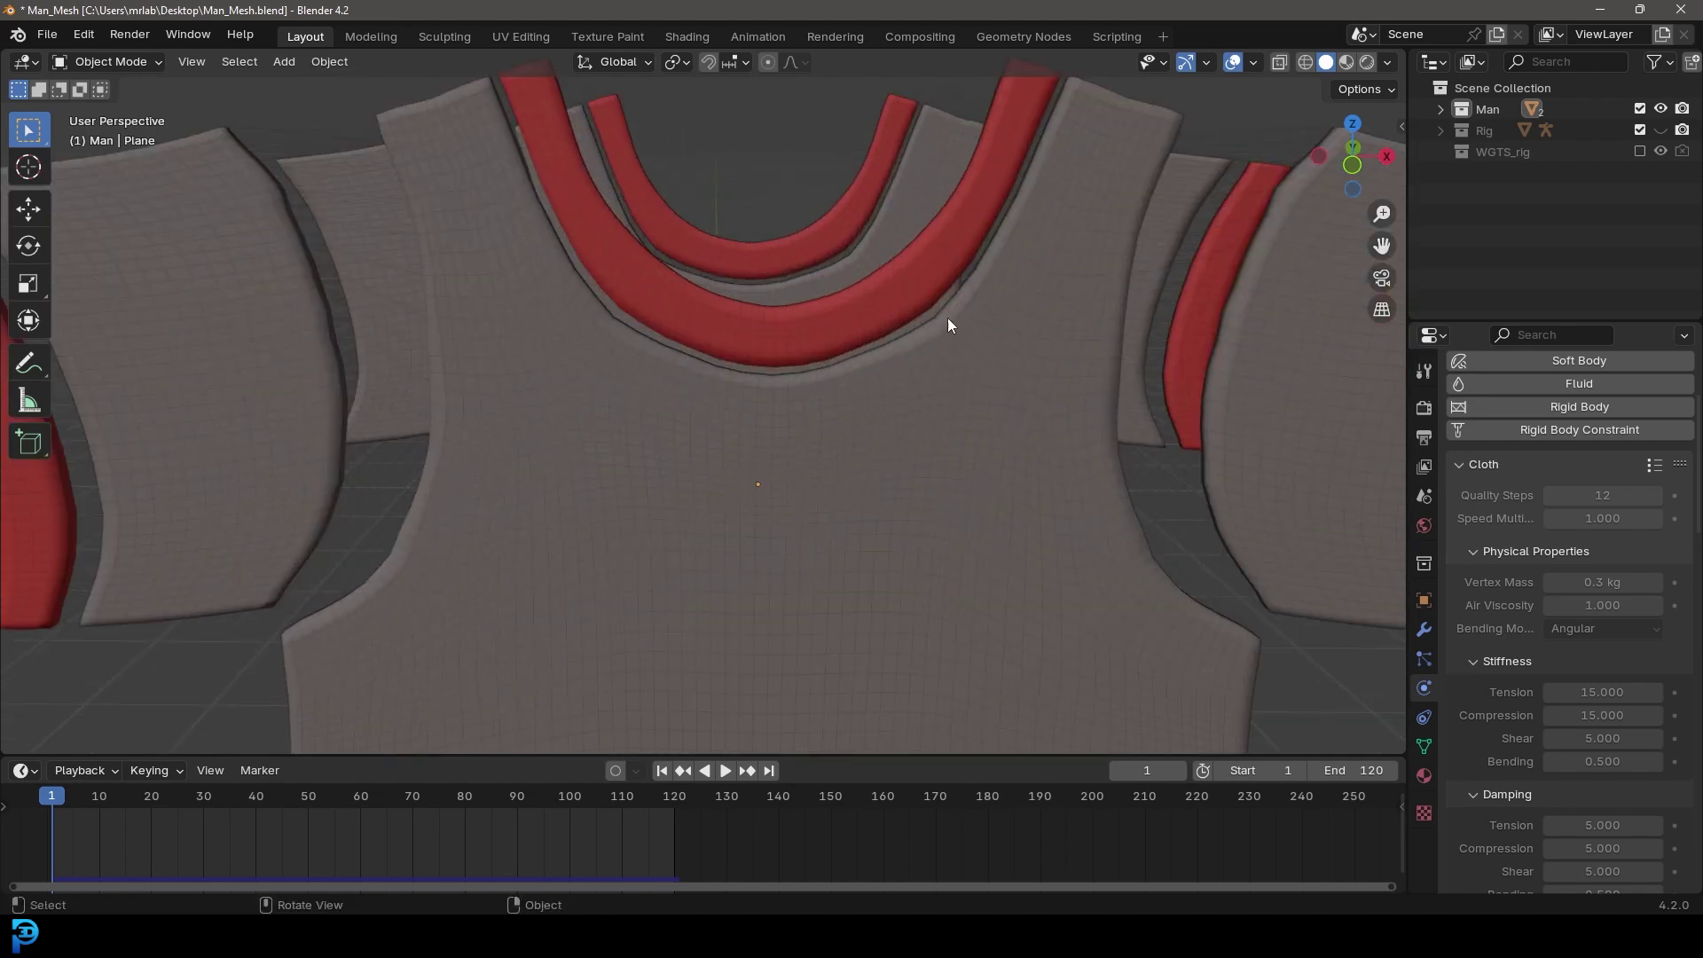
middle_click_drag(934, 313, 832, 497, "shift")
scroll(833, 497, "up", 4)
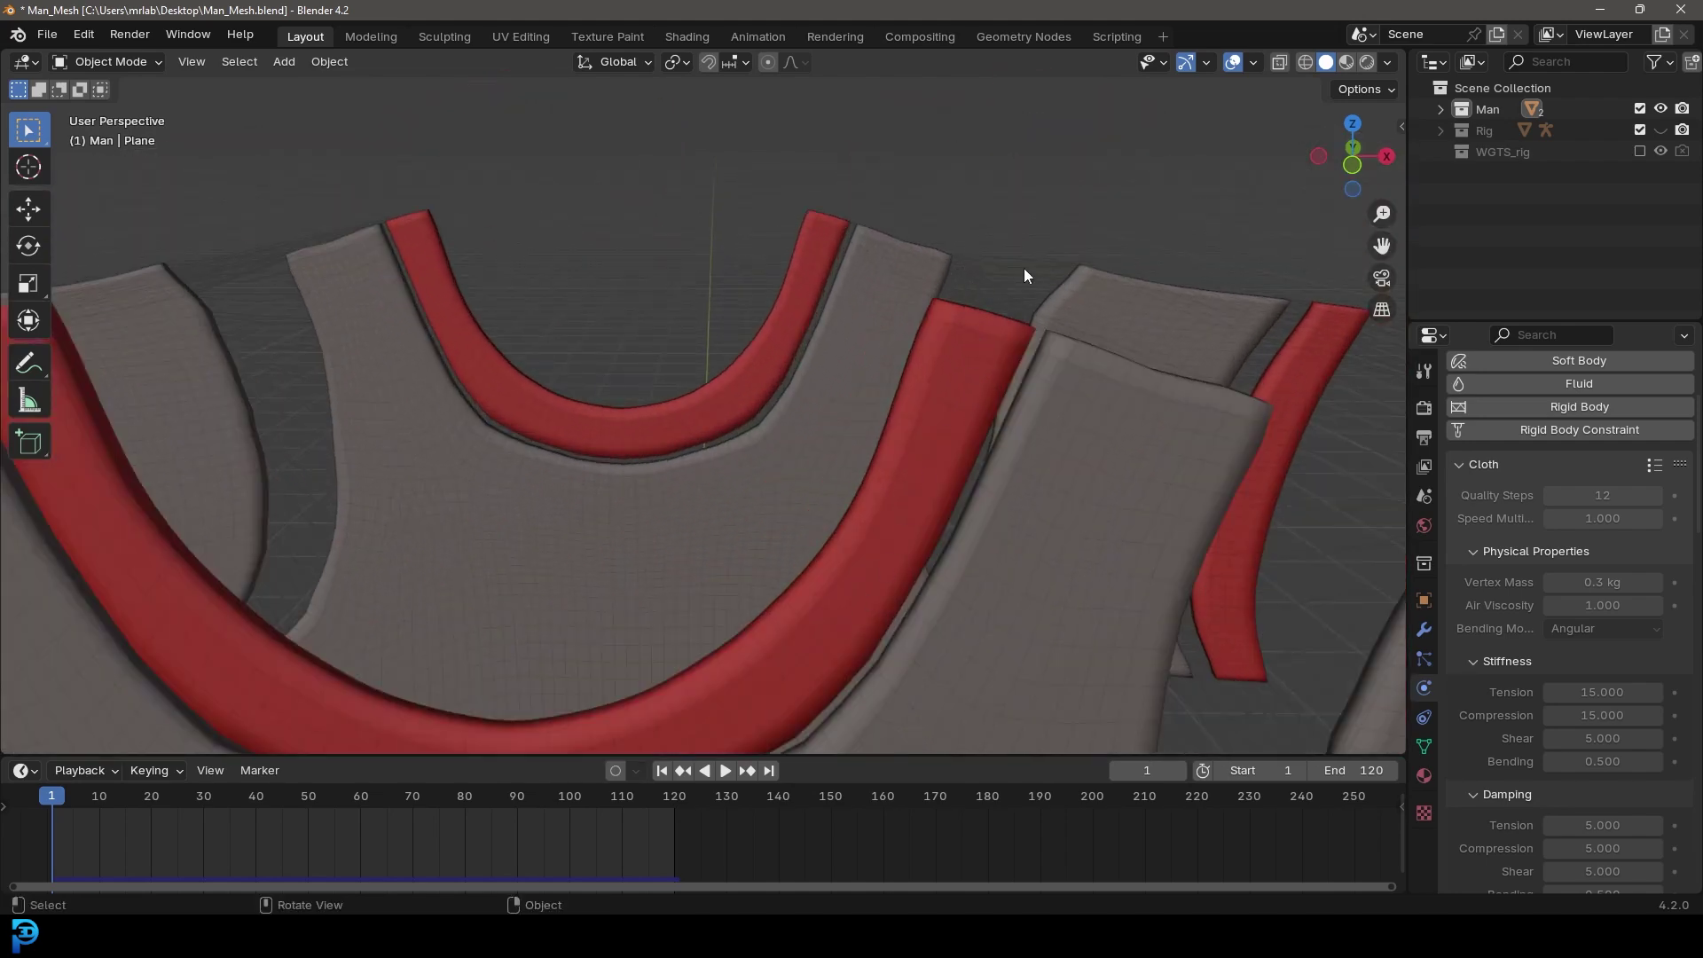
scroll(1007, 294, "down", 5)
middle_click_drag(951, 539, 950, 77, "shift")
scroll(795, 390, "down", 5)
middle_click_drag(795, 390, 704, 427)
Step: Play the cloth simulation partway and examine how the collar seams join
key("space")
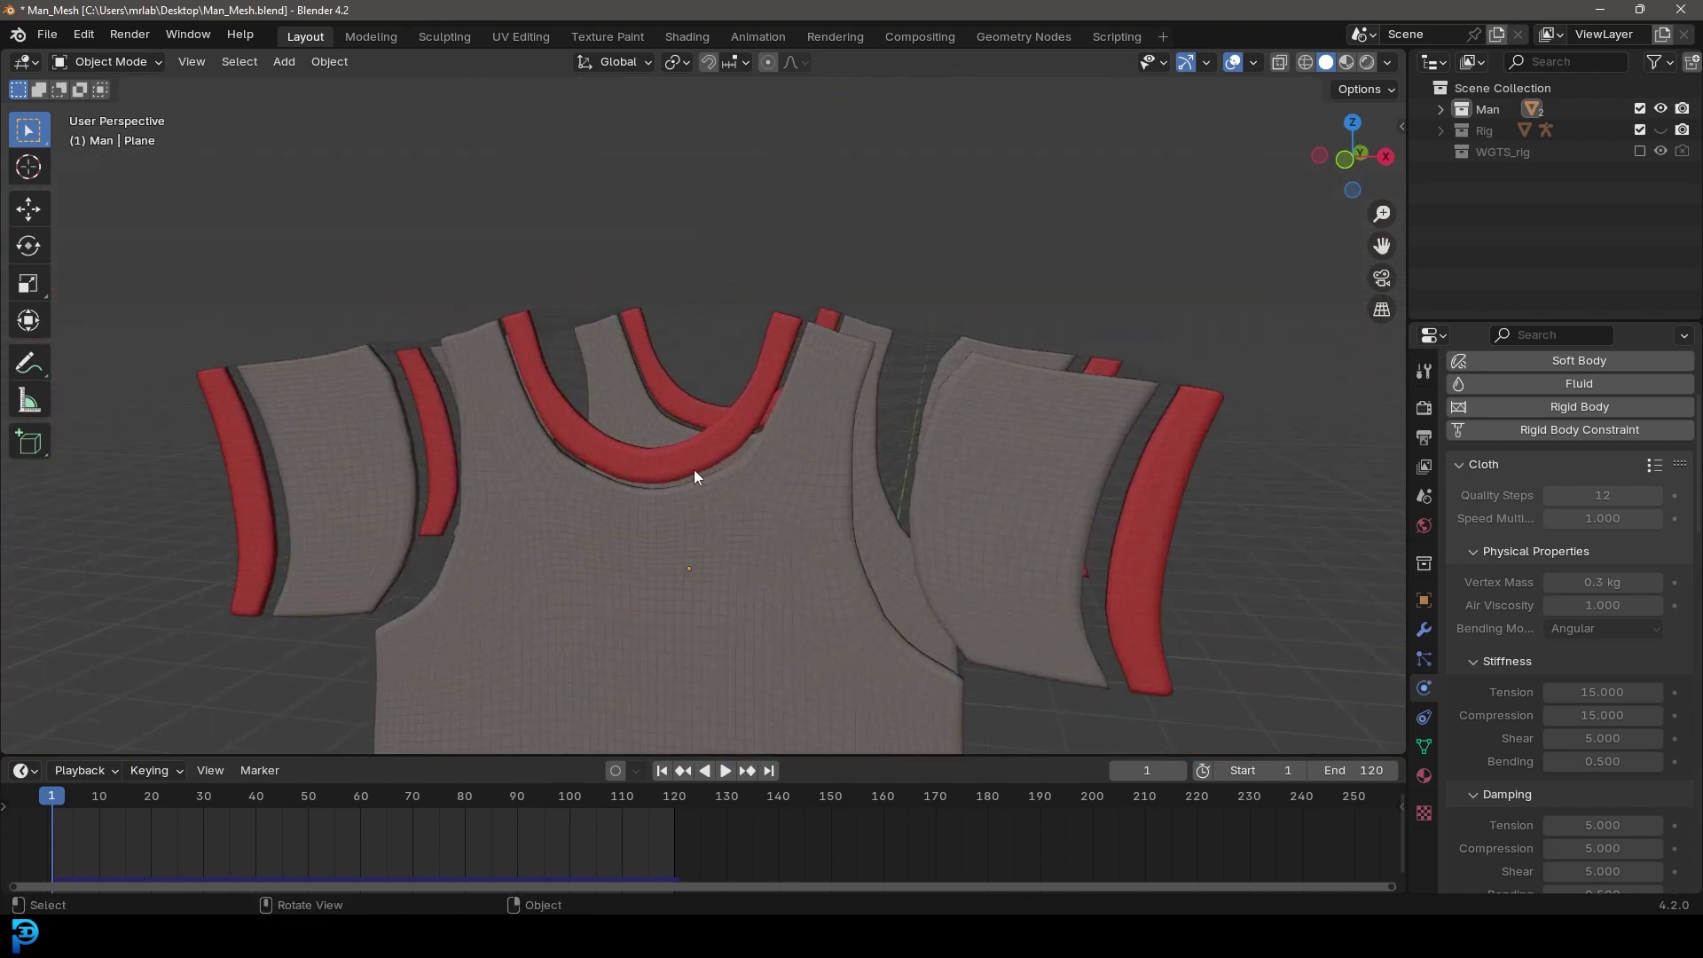
scroll(775, 369, "up", 5)
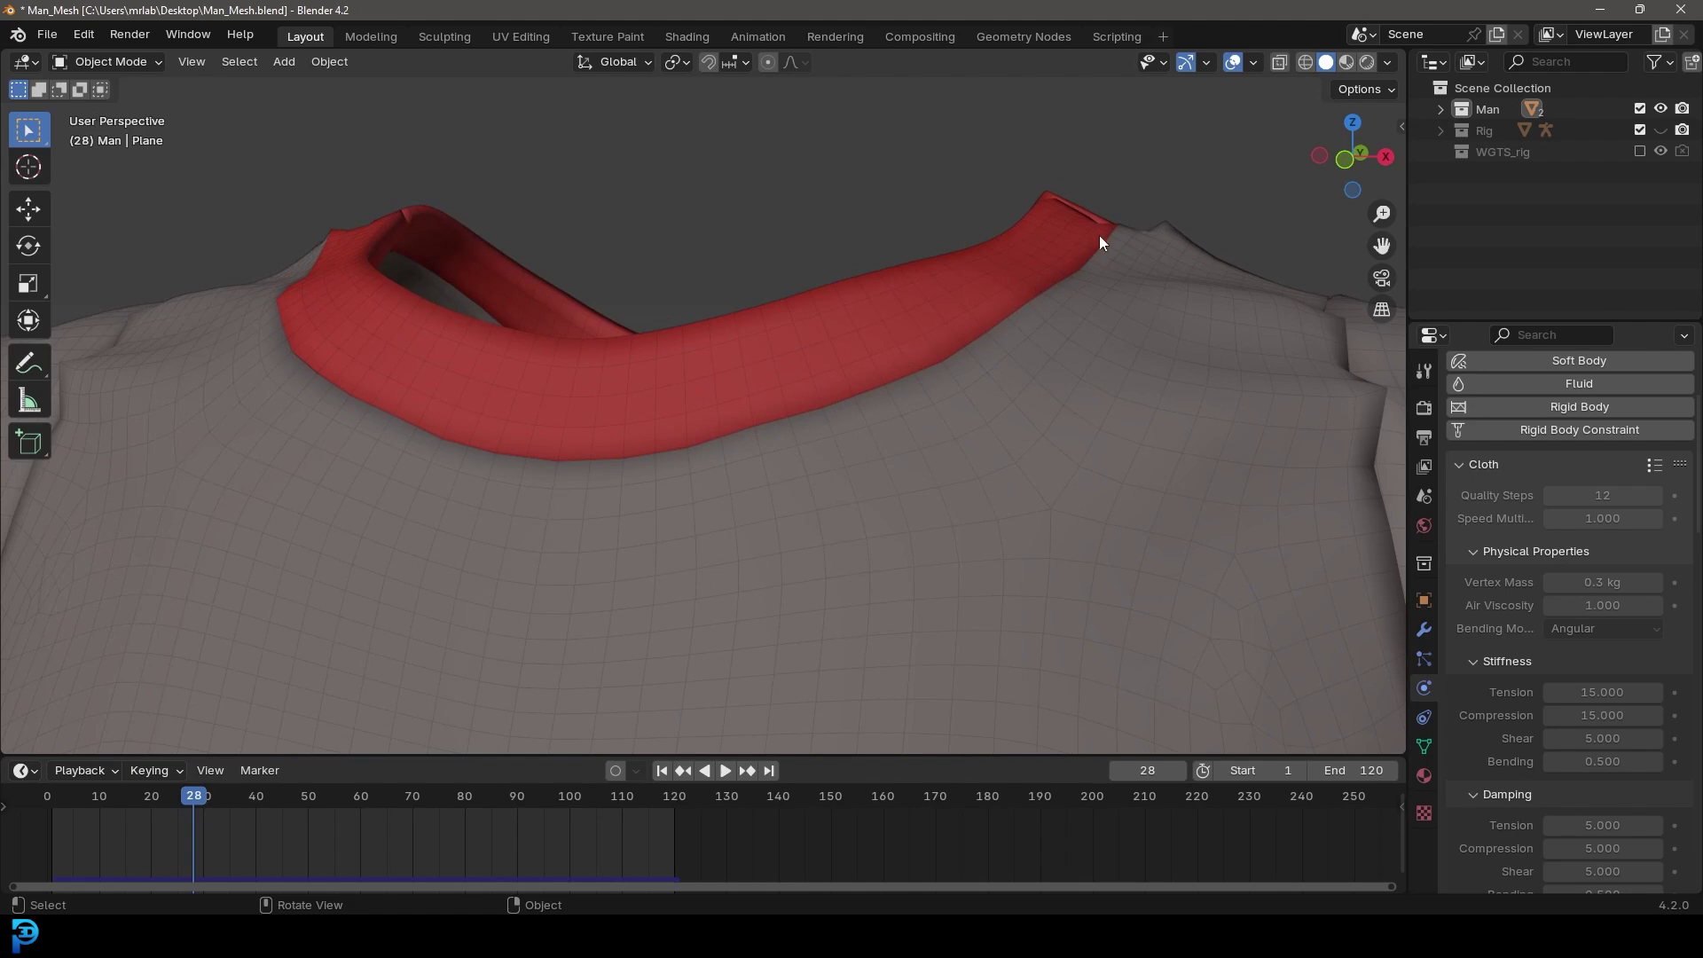
scroll(692, 443, "down", 6)
middle_click_drag(738, 431, 812, 423)
Step: Rewind to the first frame, unhide the man's body and play the cloth simulation to view the shirt closing around it
key("shift+Left")
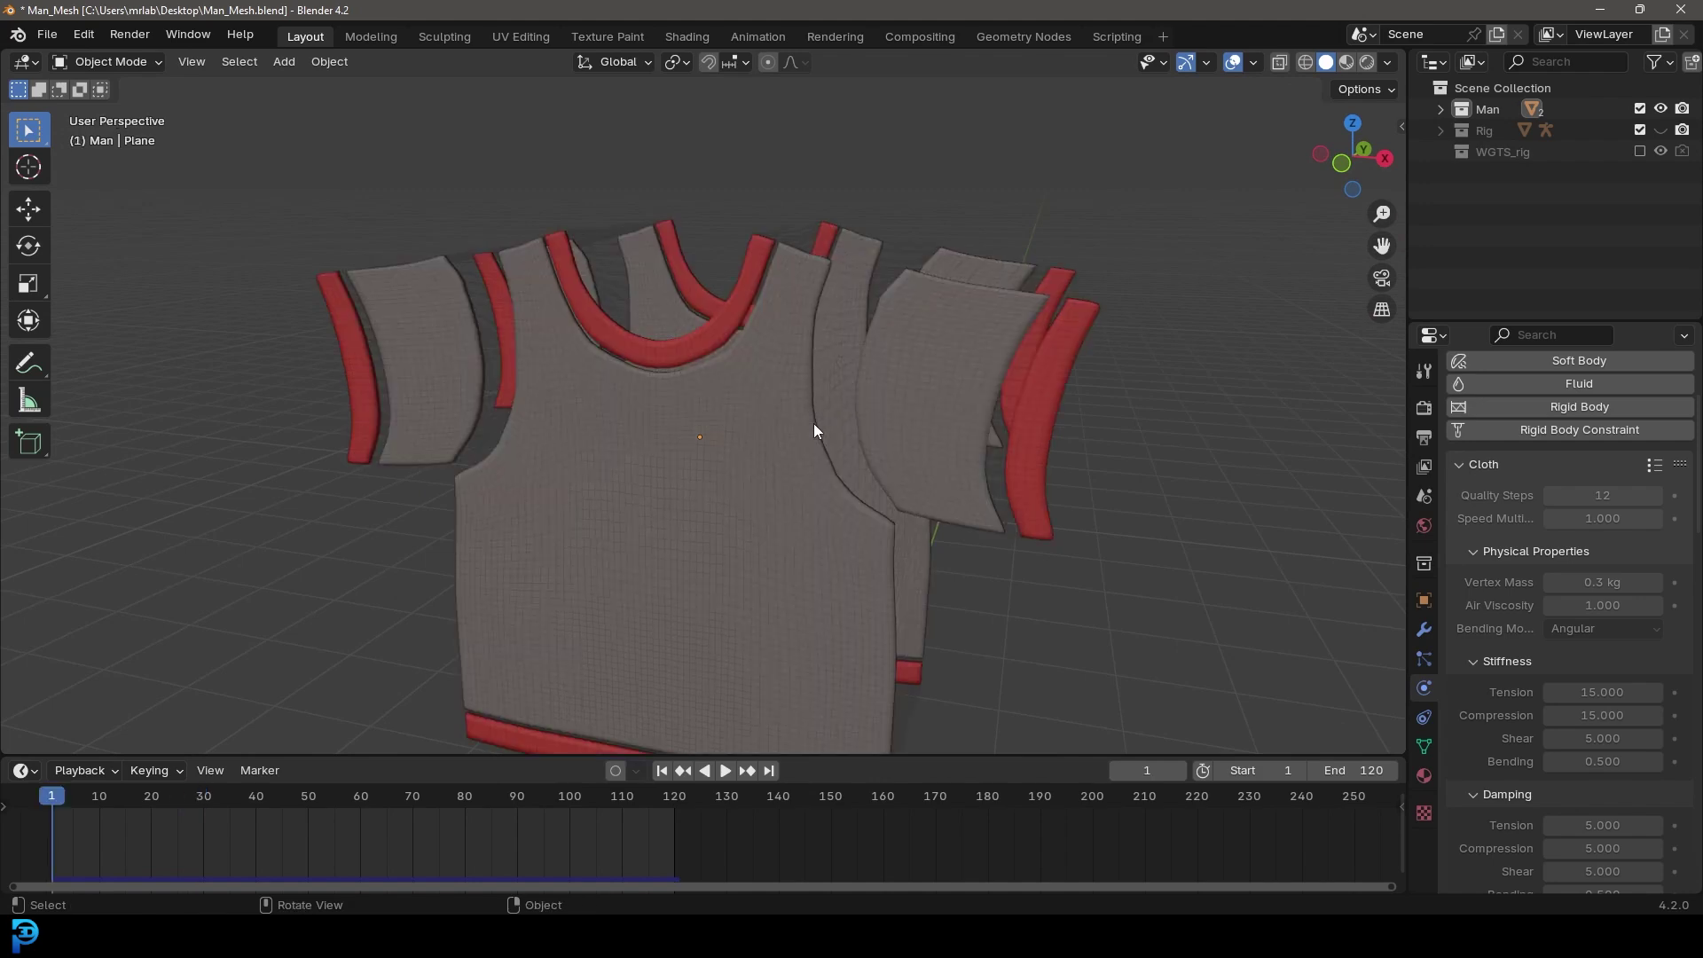
scroll(726, 406, "down", 3)
middle_click_drag(823, 419, 890, 431)
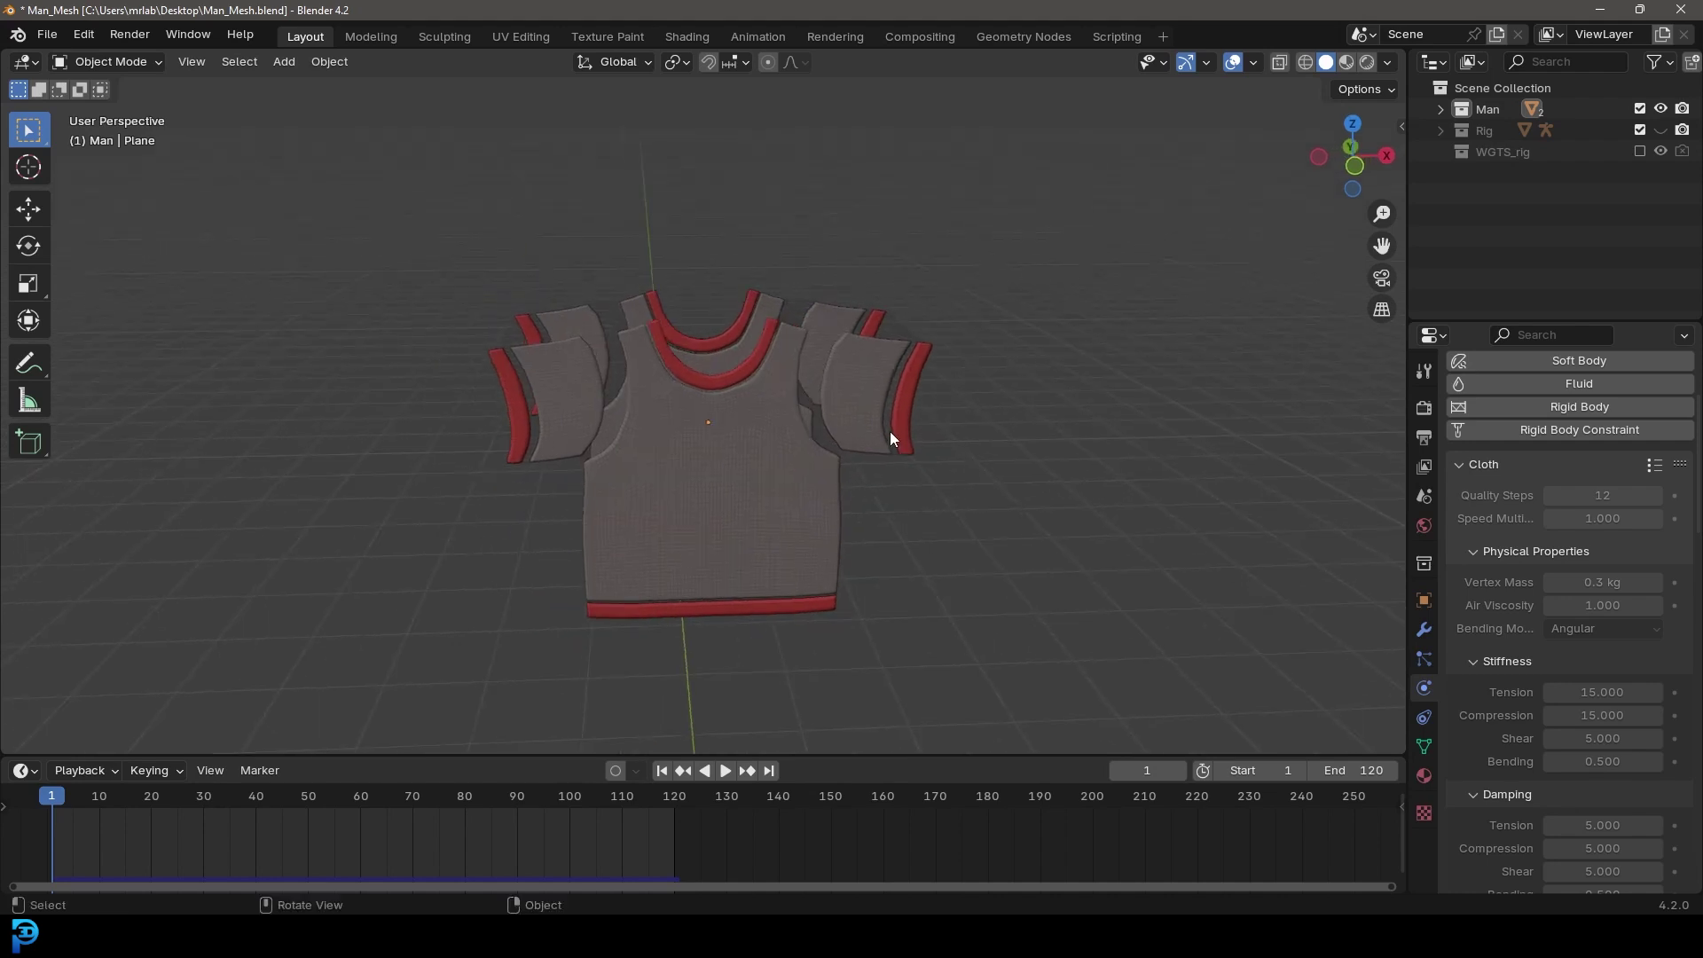
scroll(890, 431, "up", 2)
key("alt+h")
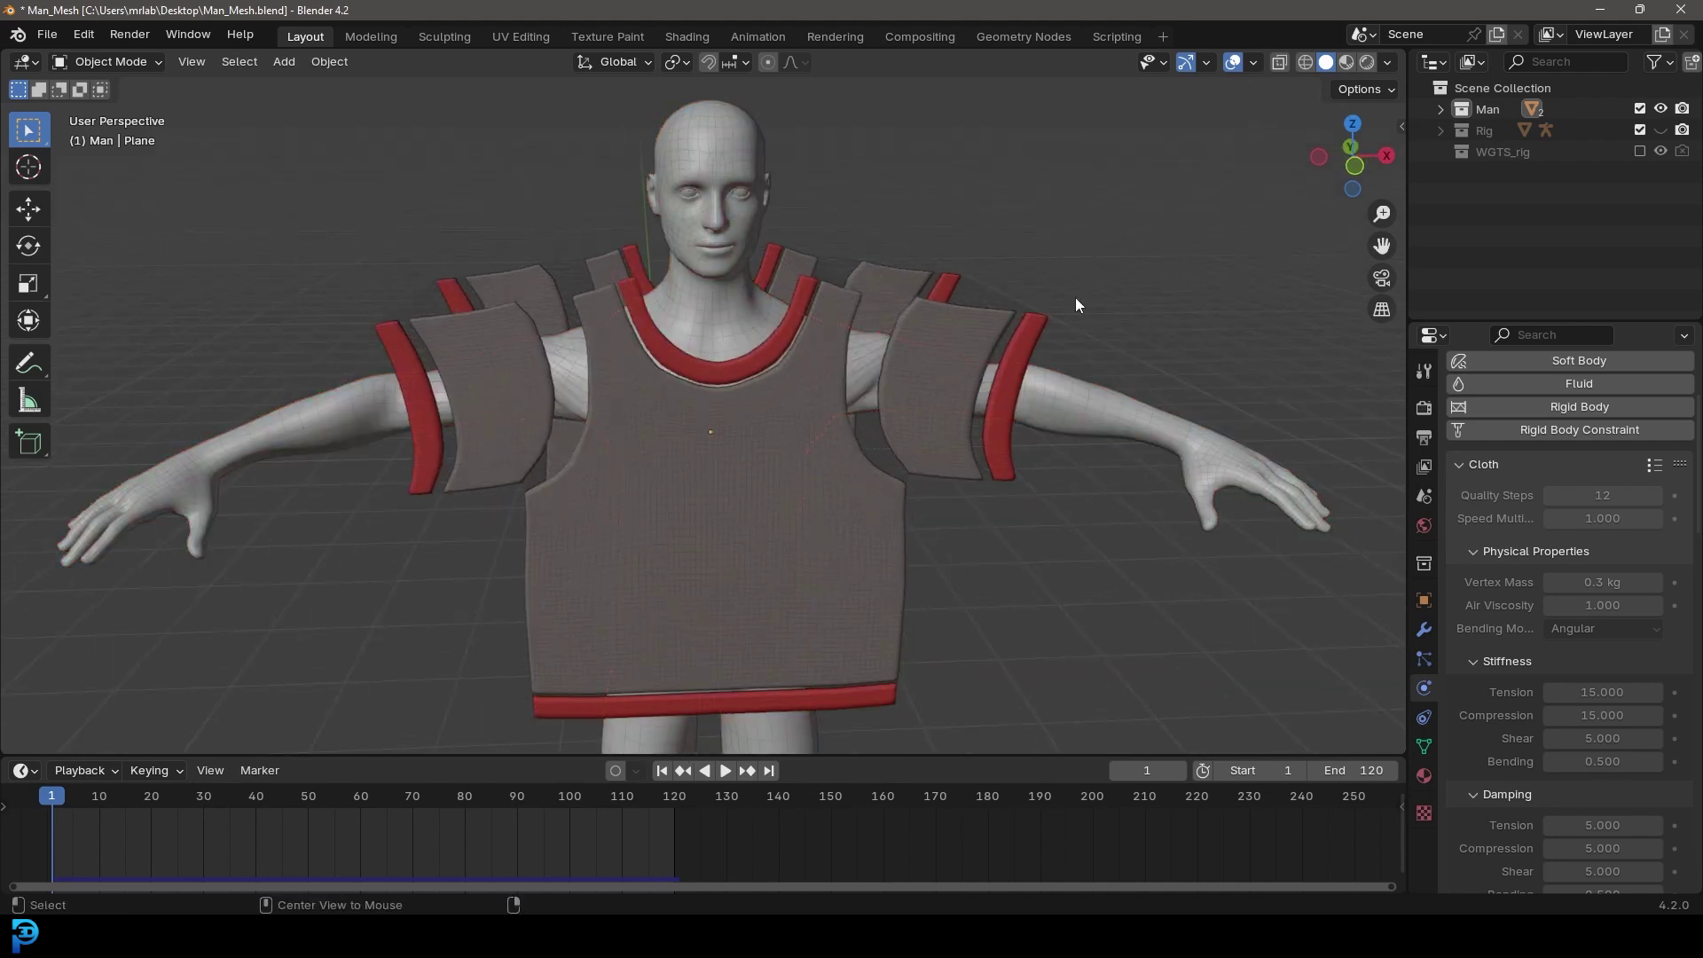
middle_click_drag(792, 169, 727, 173)
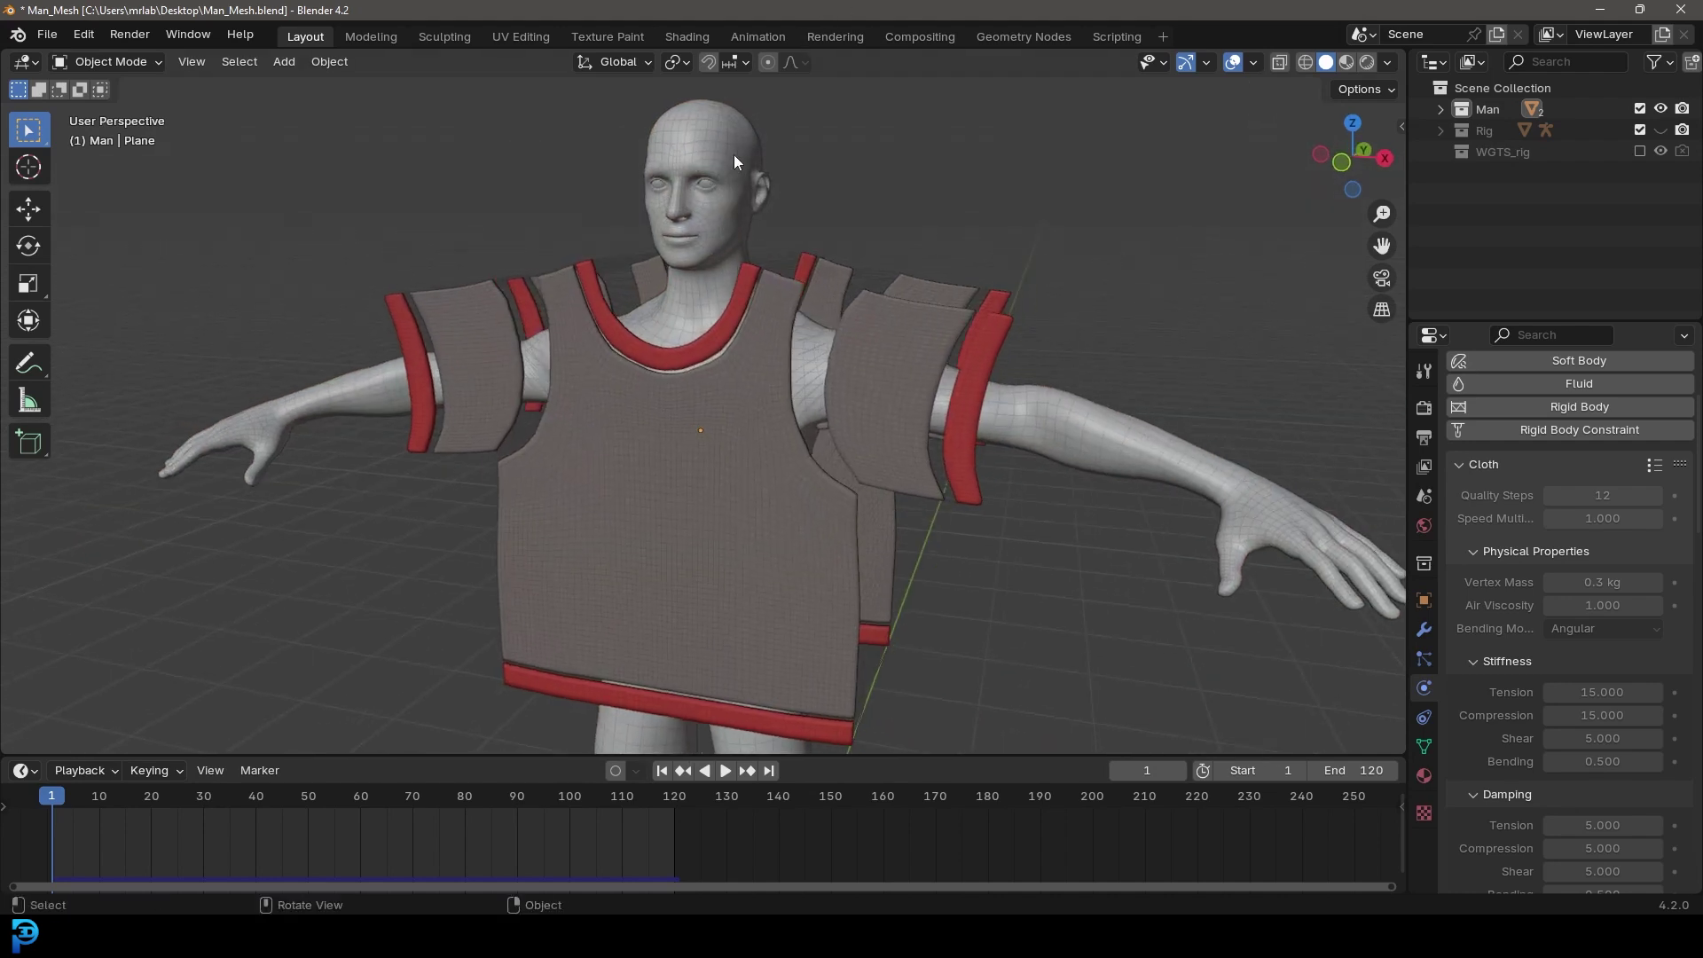
key("space")
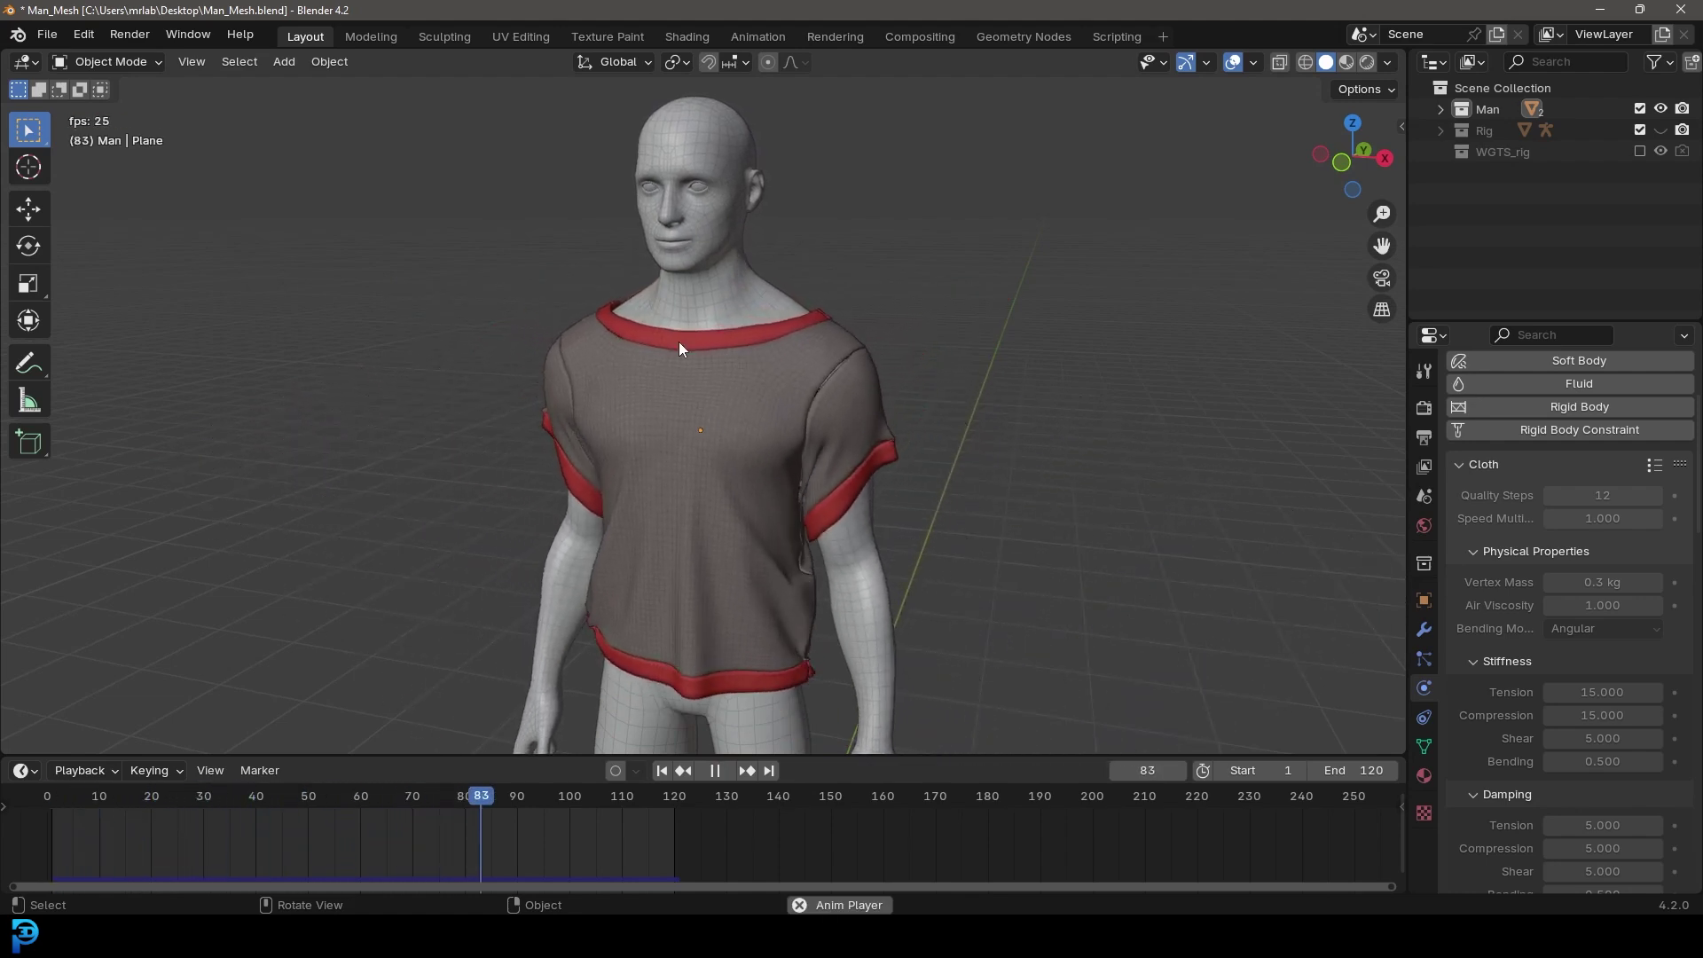
key("space")
middle_click_drag(714, 424, 760, 472)
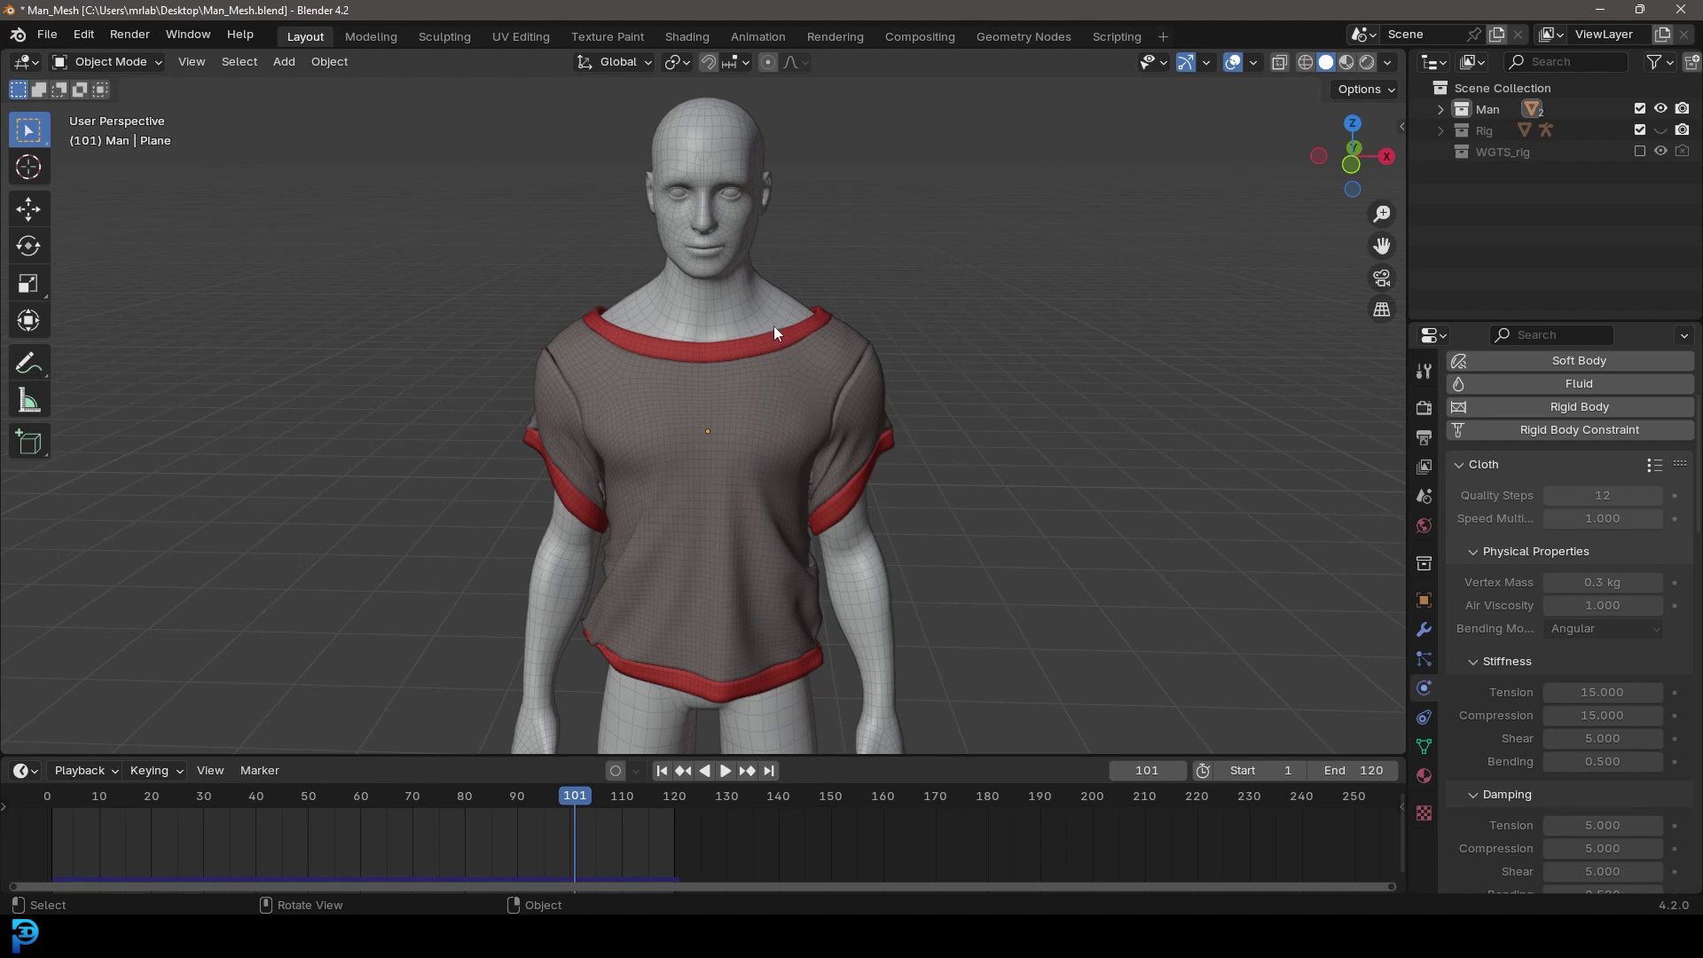
middle_click_drag(774, 327, 734, 316)
Step: Hide the man's body and play the simulation to view the shirt alone from several sides
left_click(853, 369)
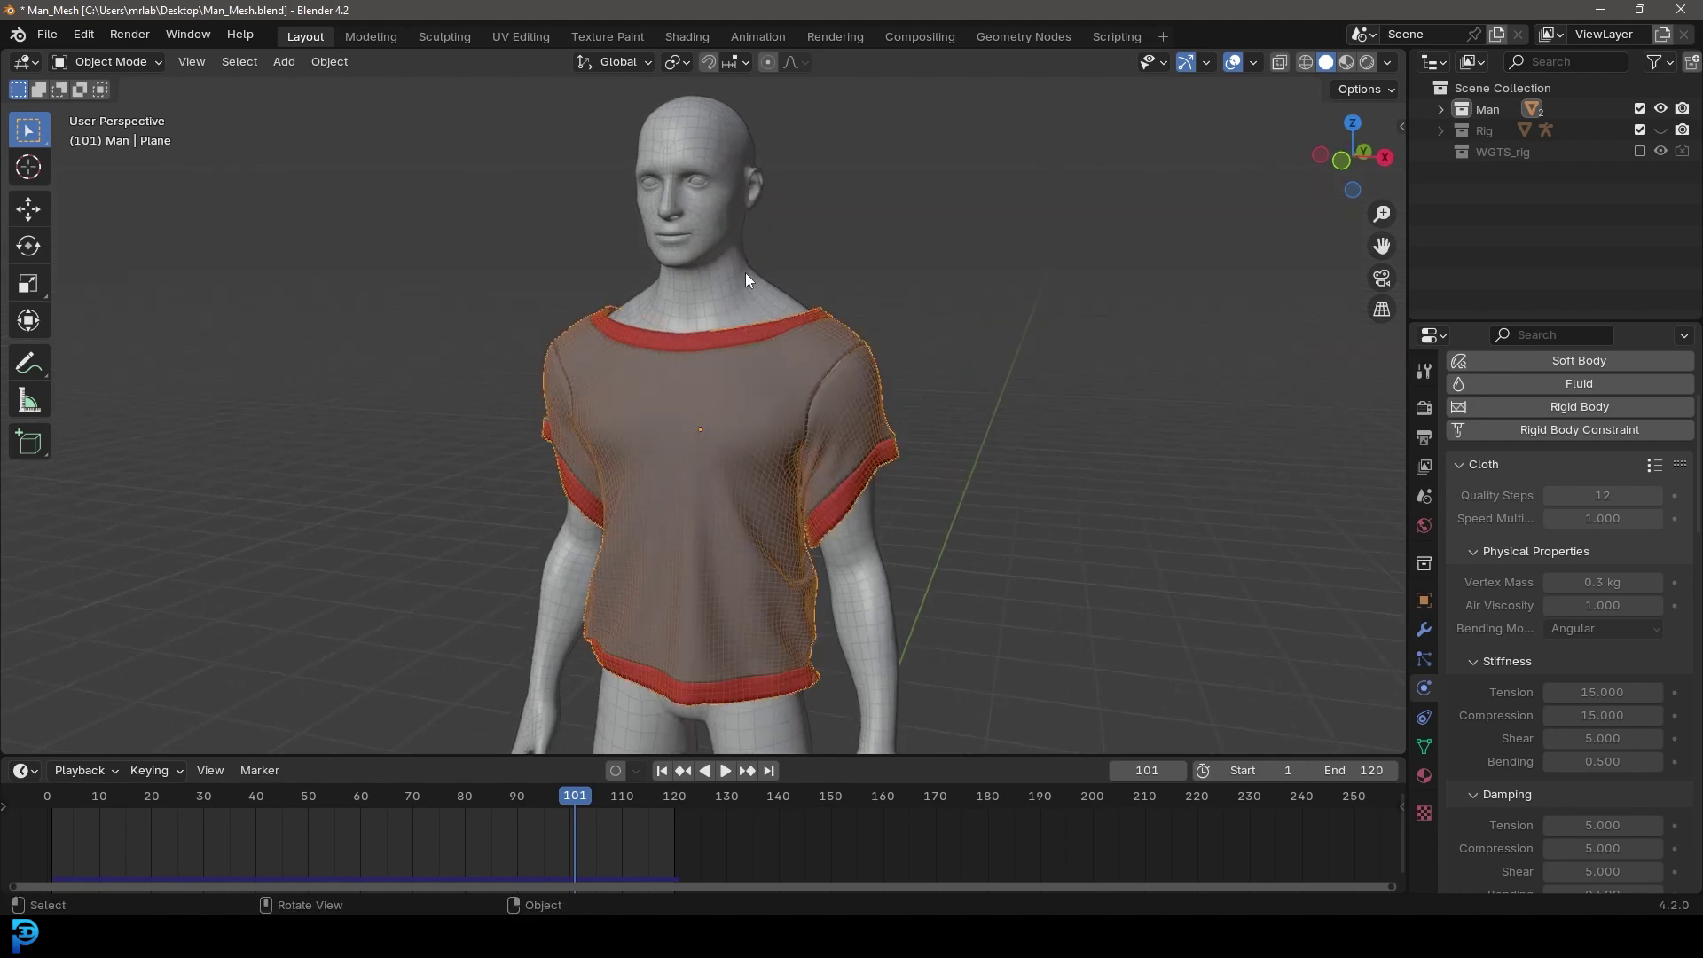
left_click(745, 273)
key("h")
middle_click_drag(878, 435, 658, 468)
key("space")
middle_click_drag(548, 476, 797, 365)
key("space")
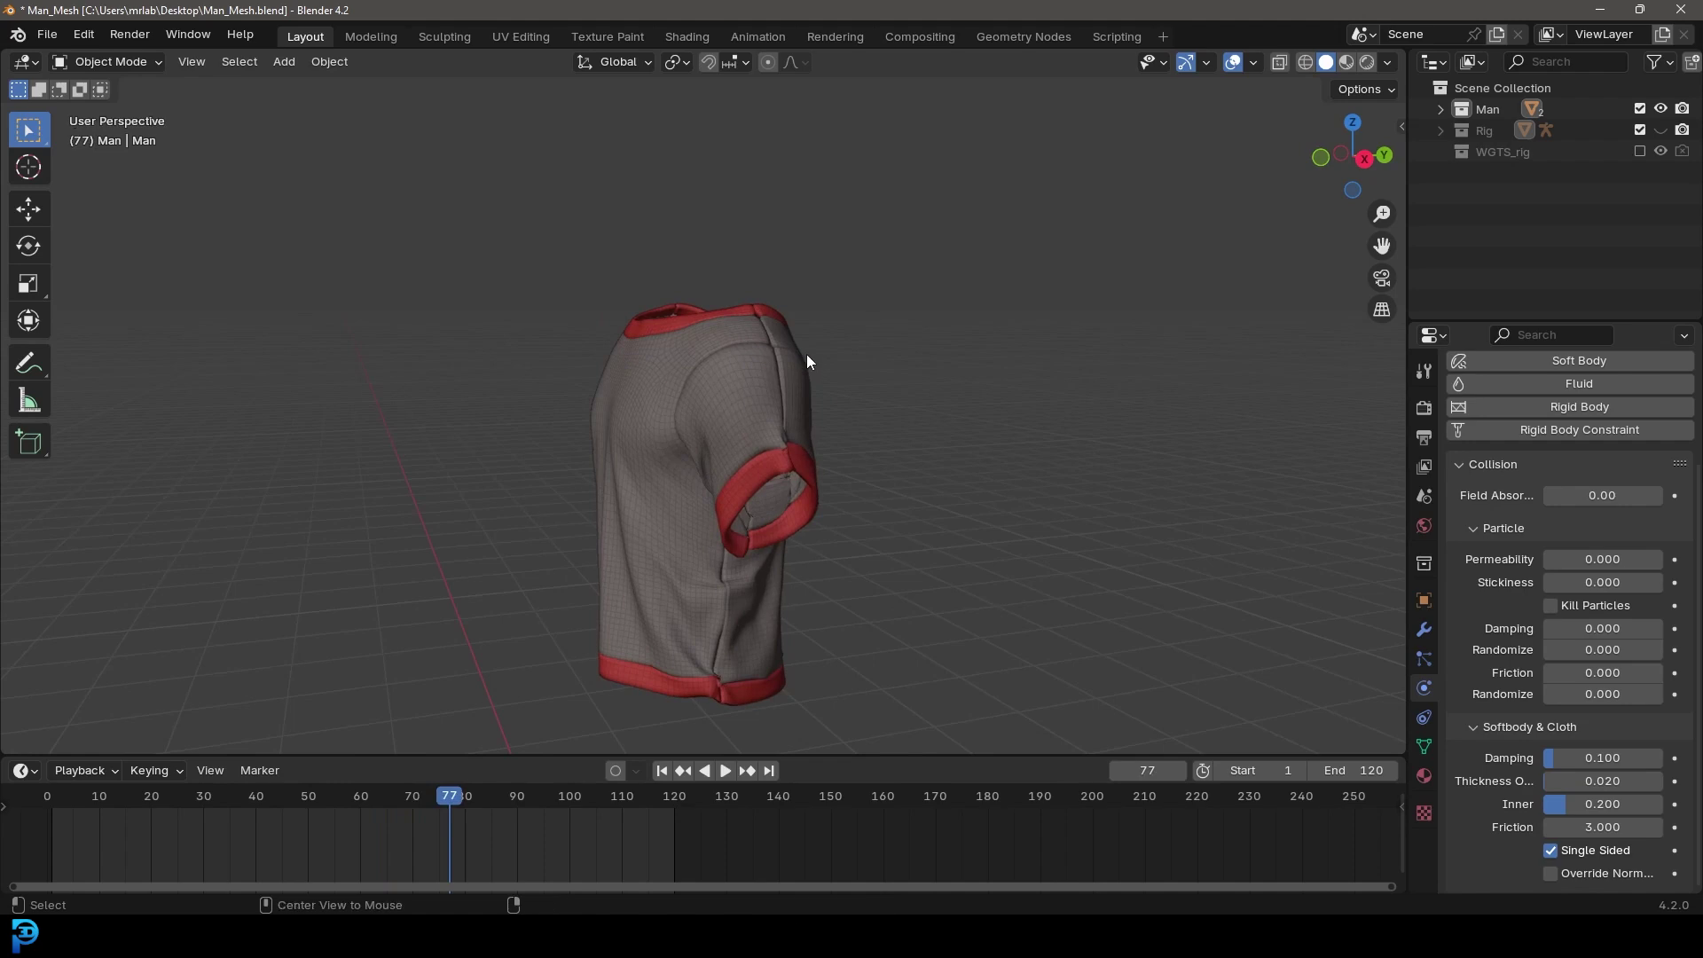
Step: Unhide the man's body to view the shirt on it, and hide the body again
key("alt+h")
middle_click_drag(766, 301, 679, 238)
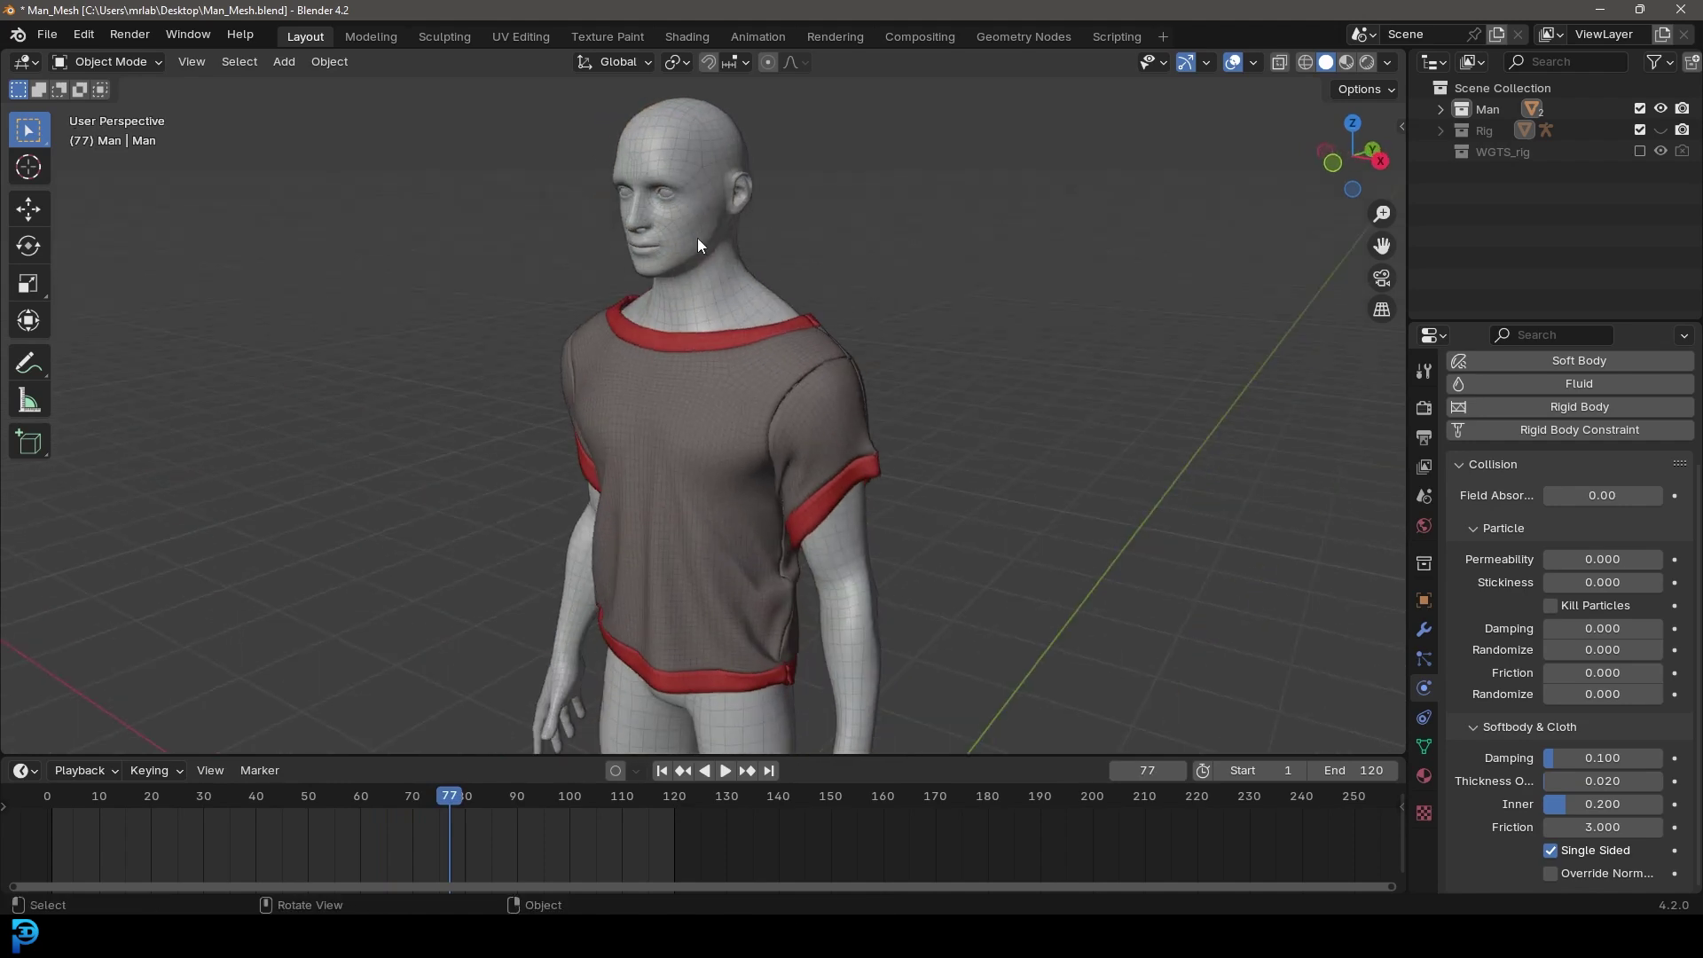
middle_click_drag(810, 272, 829, 354)
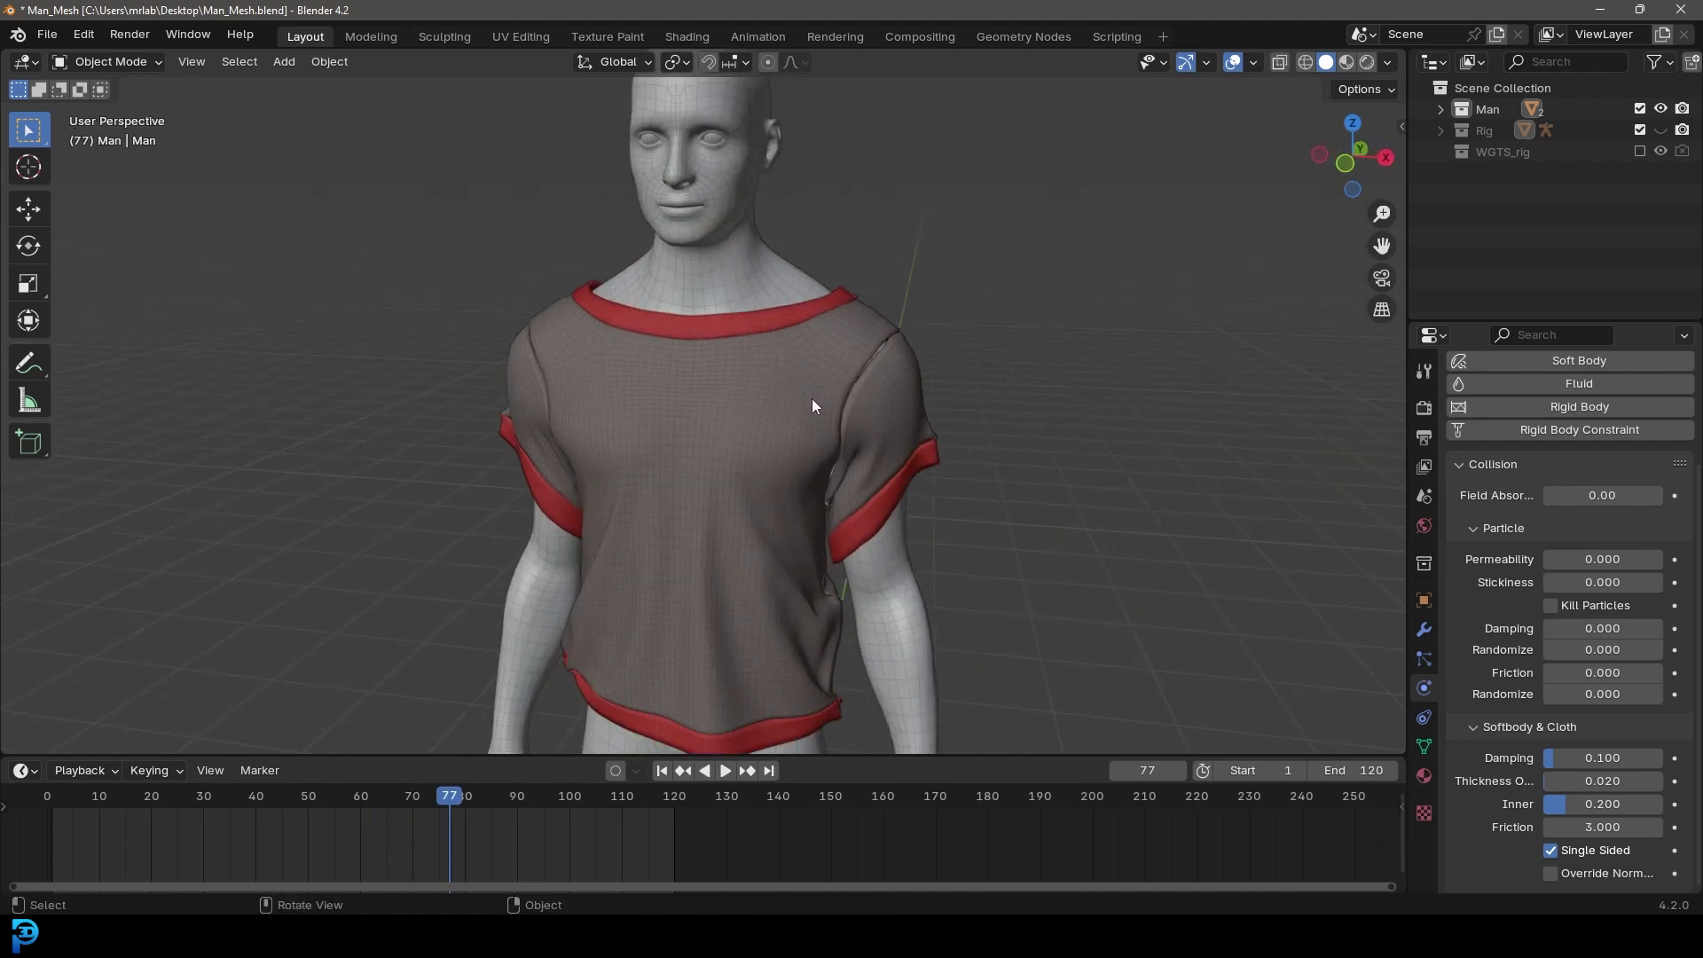
left_click(751, 257)
key("h")
scroll(754, 328, "down", 4)
middle_click_drag(761, 408, 1038, 543)
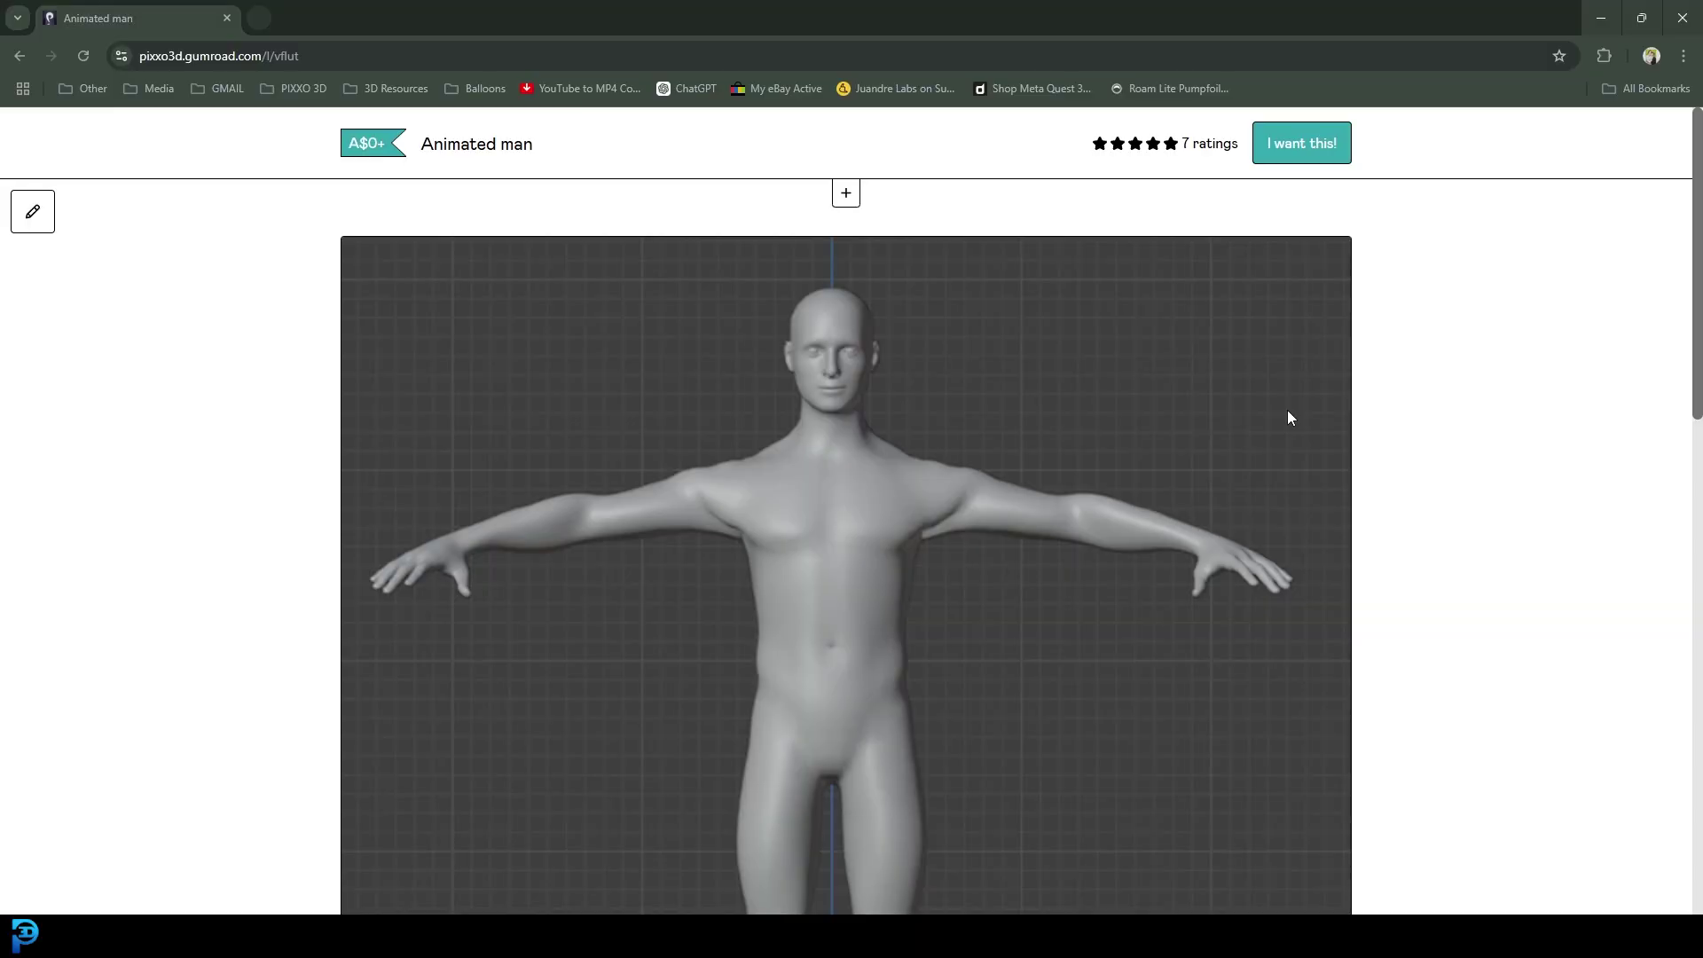
Step: Look over the Animated man product page on Gumroad in the web browser and enter 0 as the price
scroll(1043, 397, "down", 8)
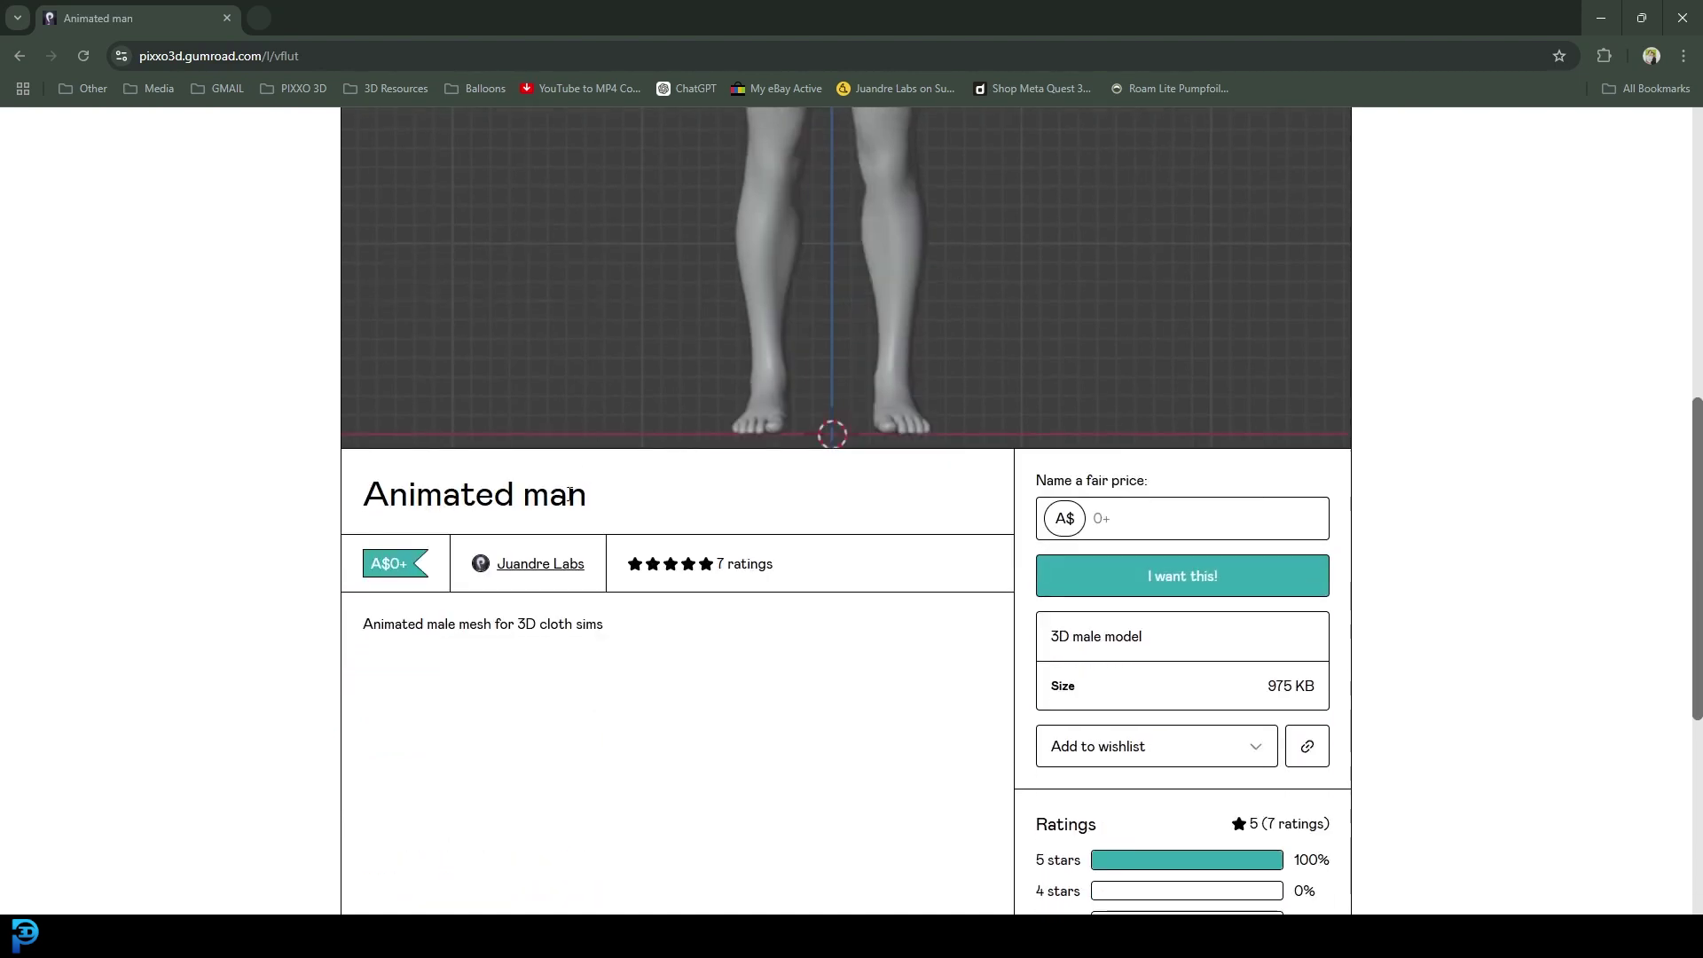
left_click(1134, 514)
type("0")
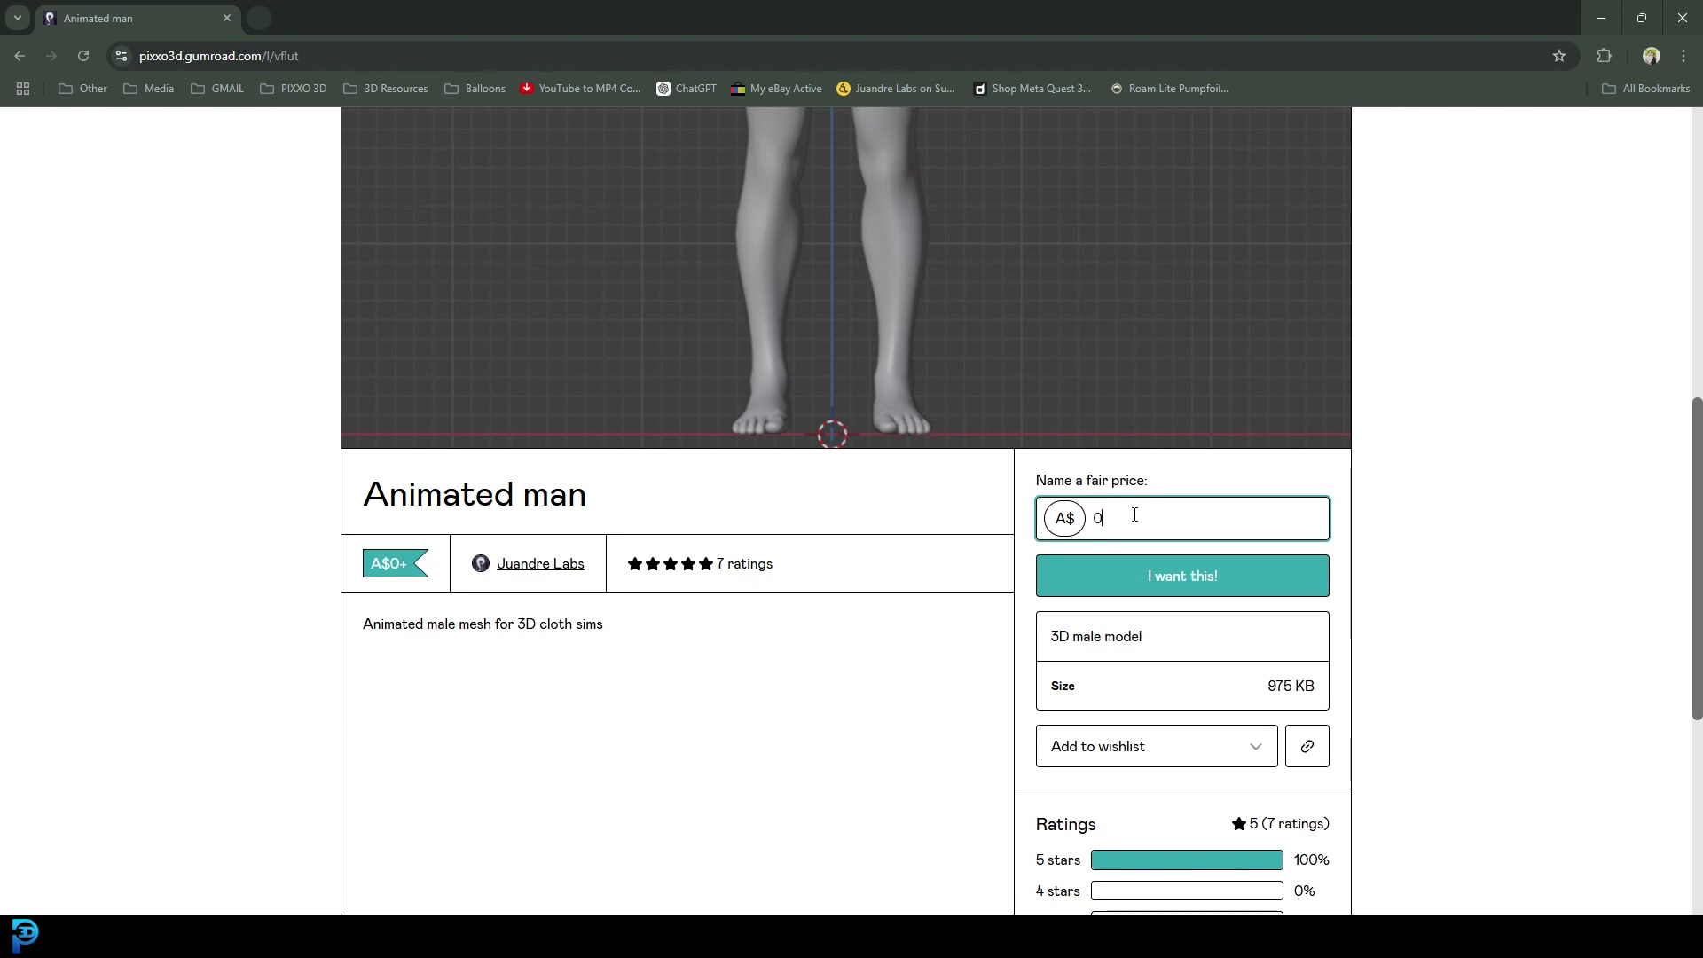
scroll(743, 485, "up", 7)
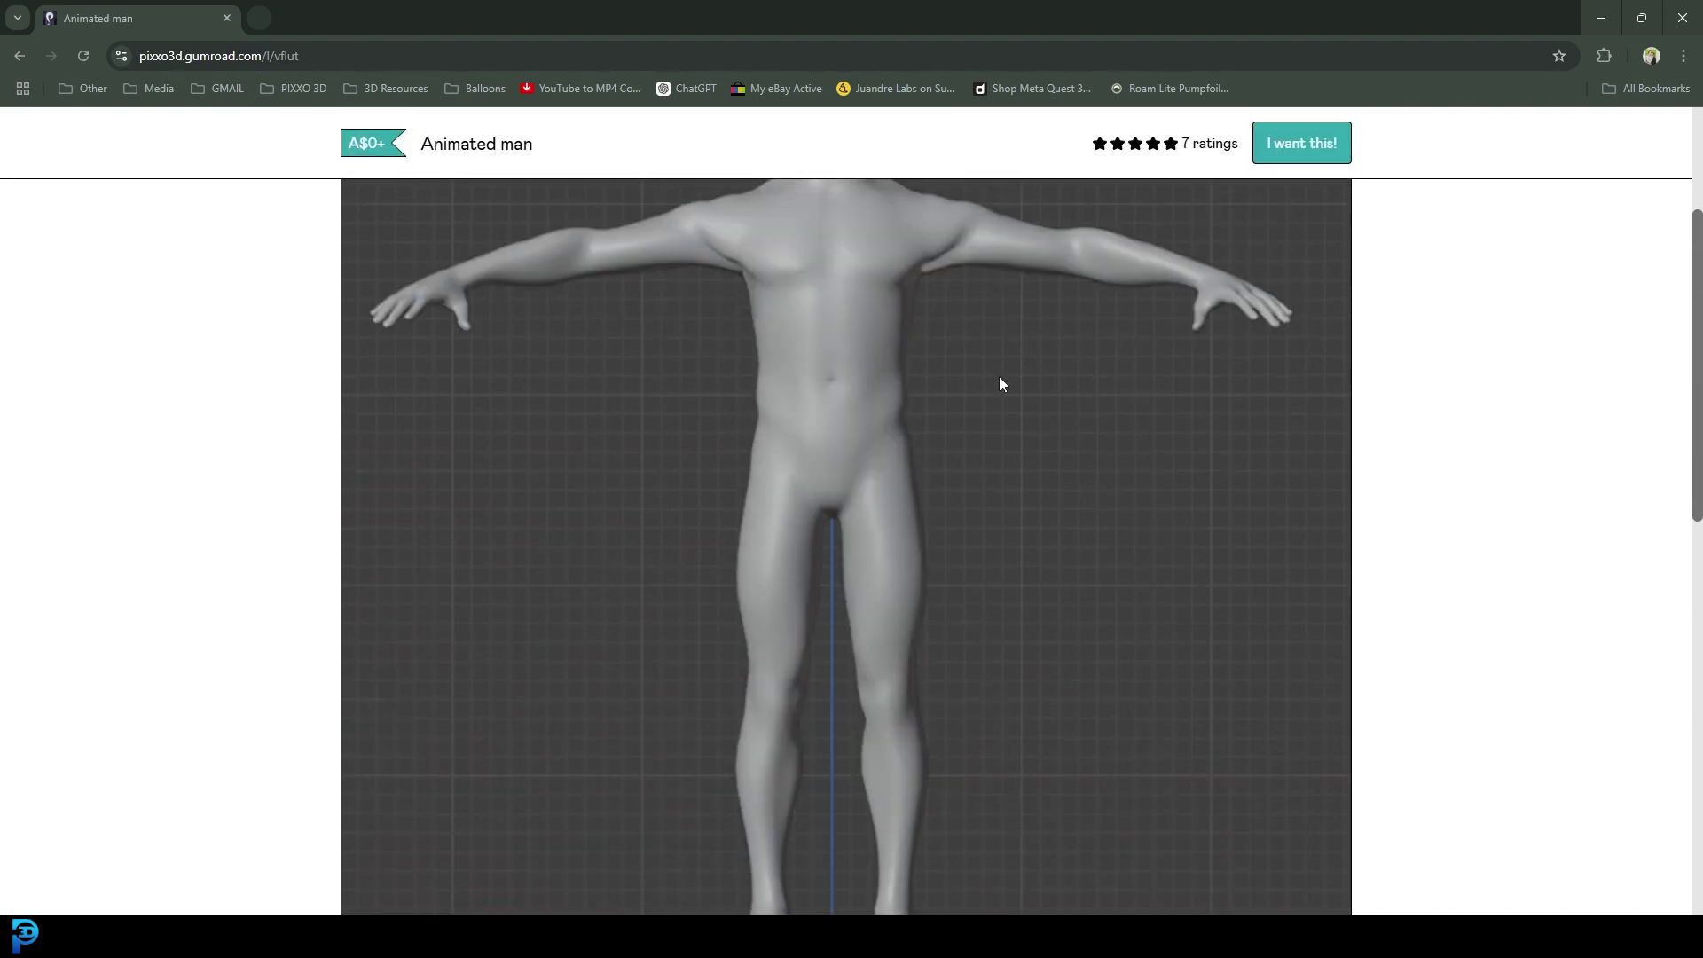
scroll(1108, 363, "up", 3)
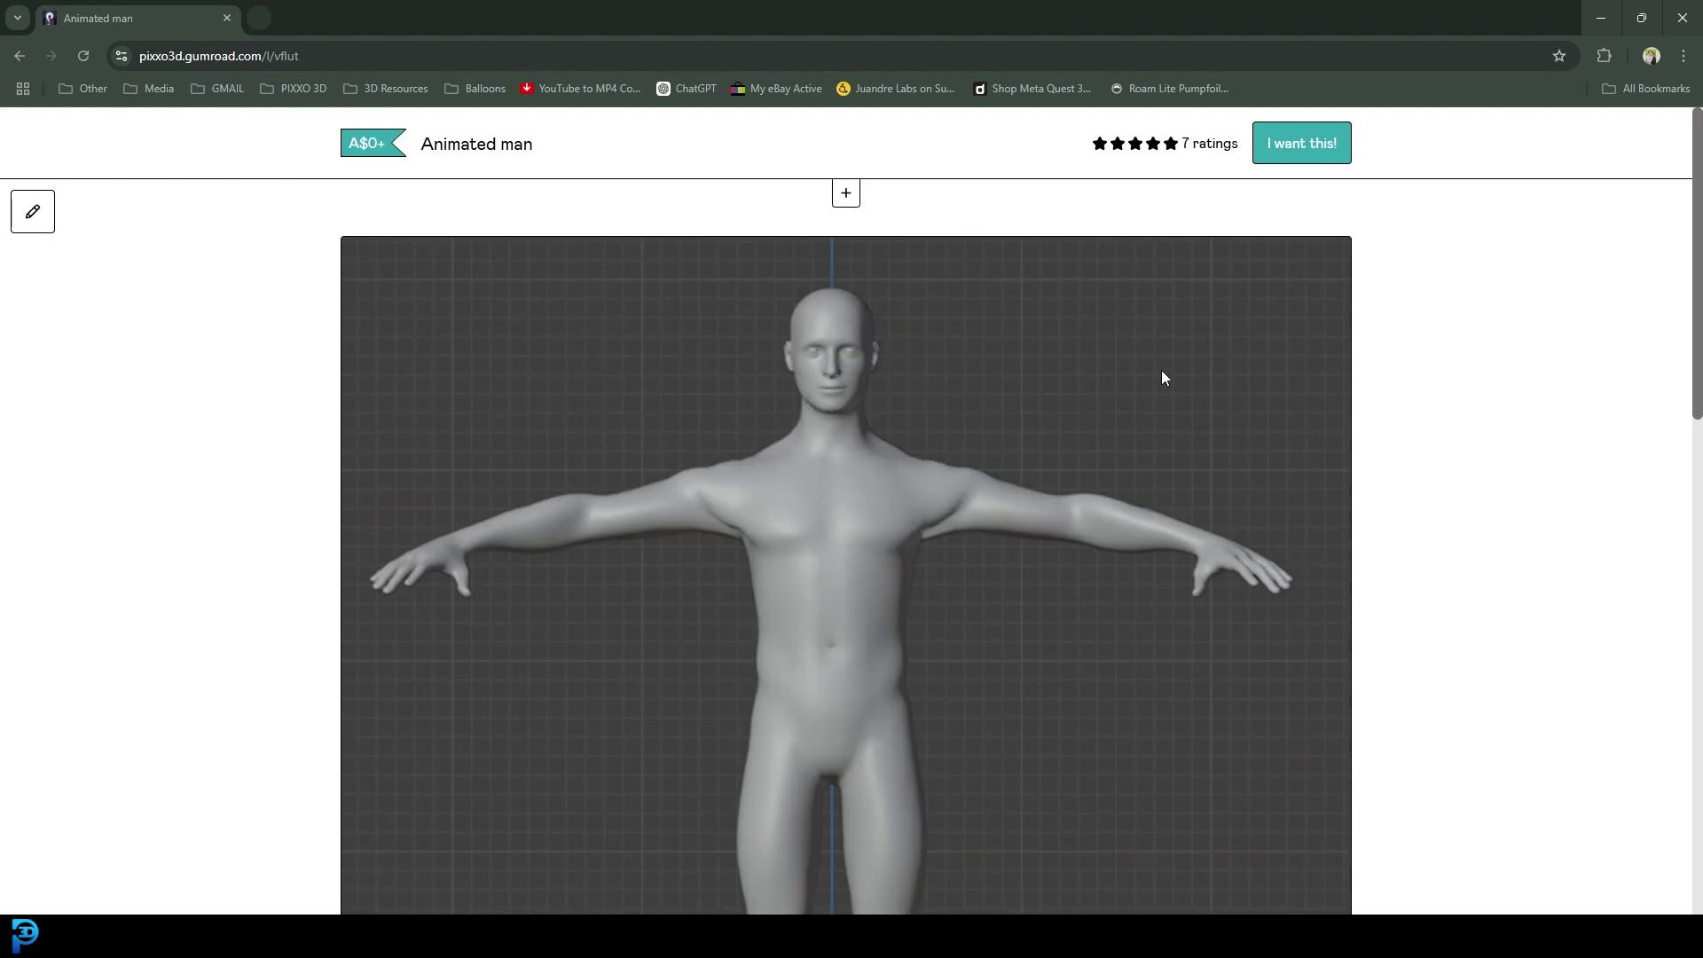
Step: Switch to the EXP folder in File Explorer and extract the Man_Mesh archive into the suggested Man_Mesh folder
left_click(1600, 17)
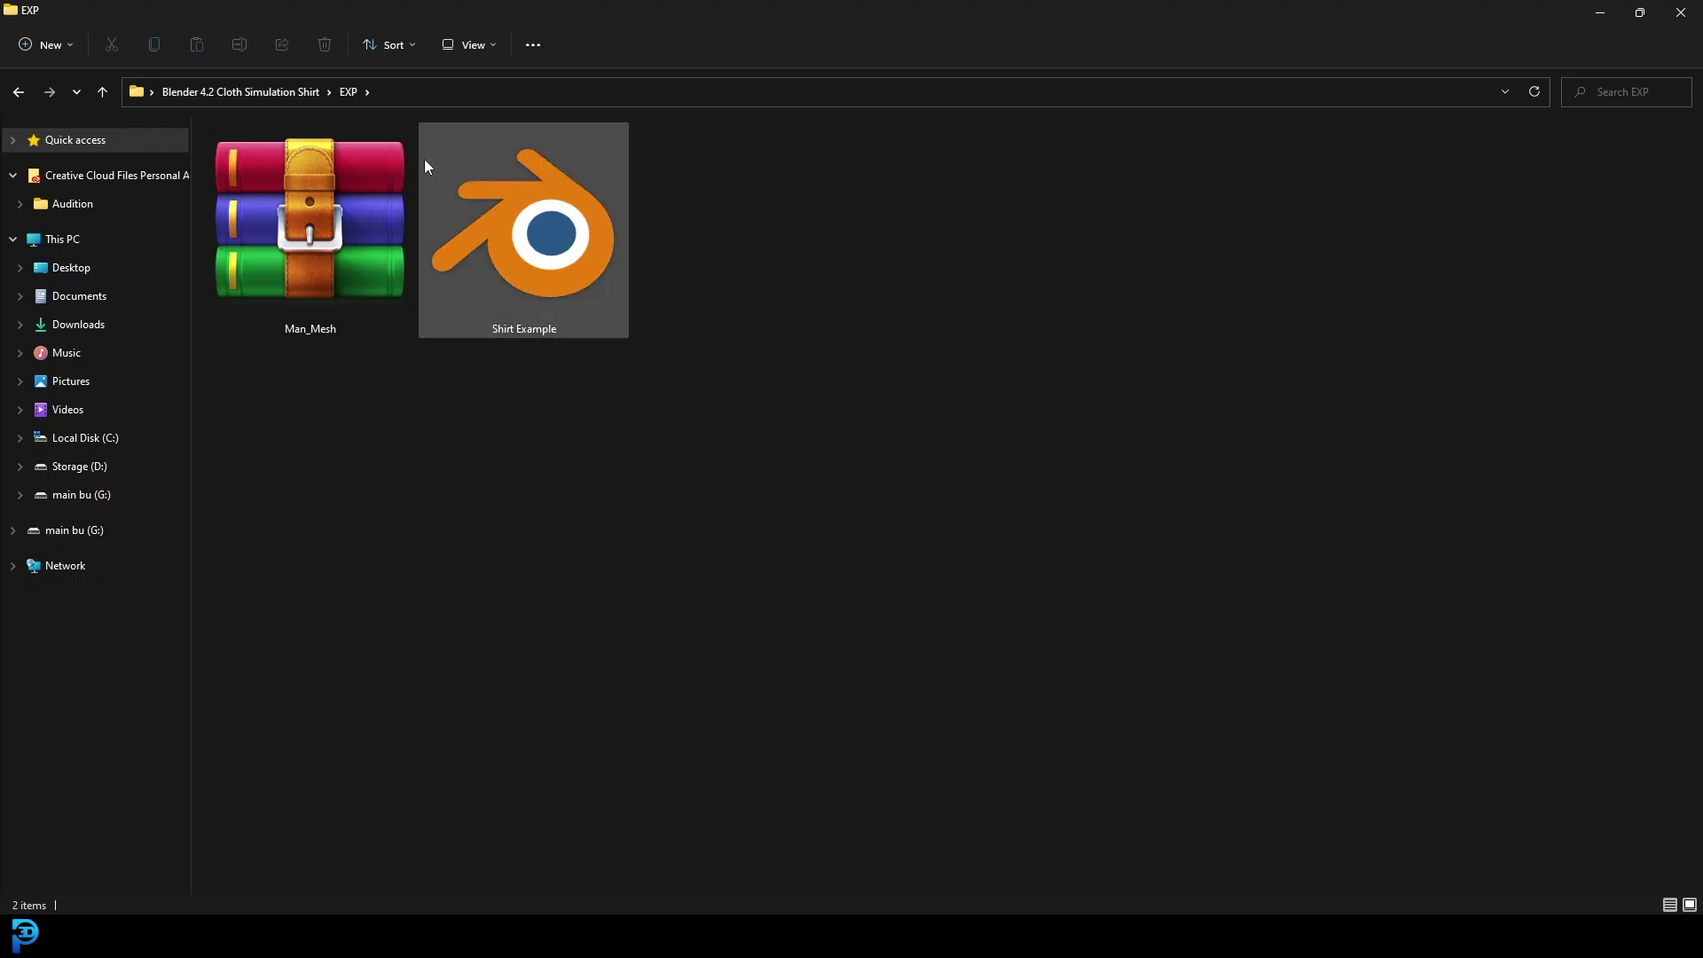
right_click(293, 189)
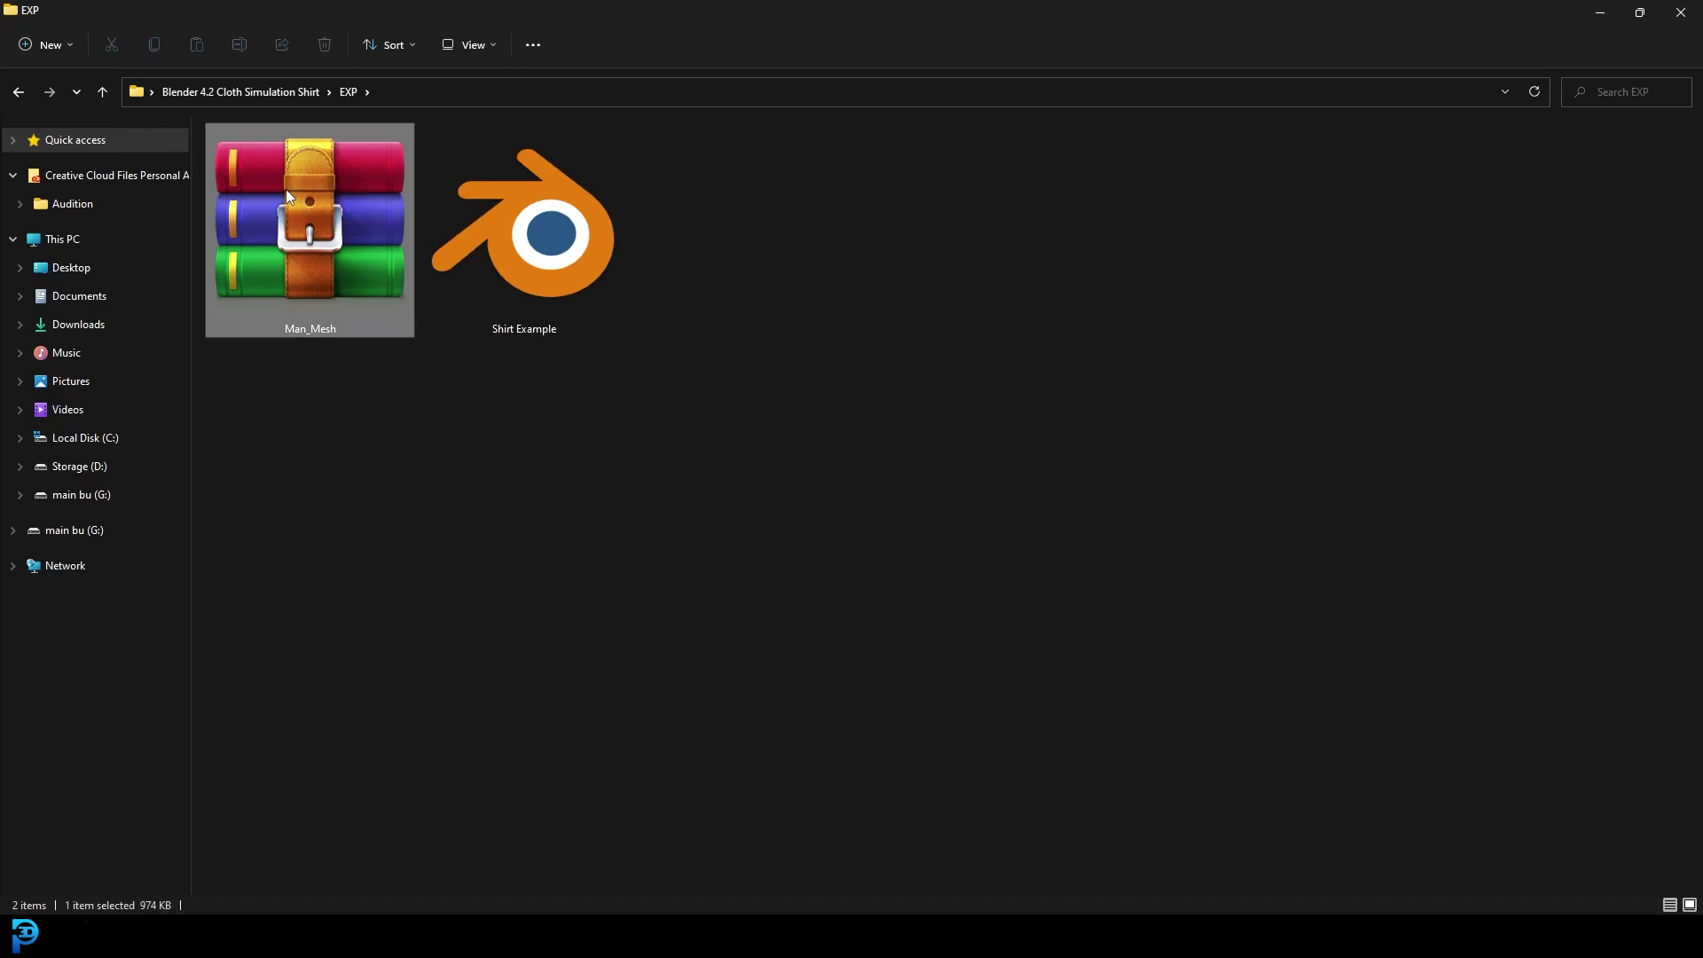
left_click(394, 304)
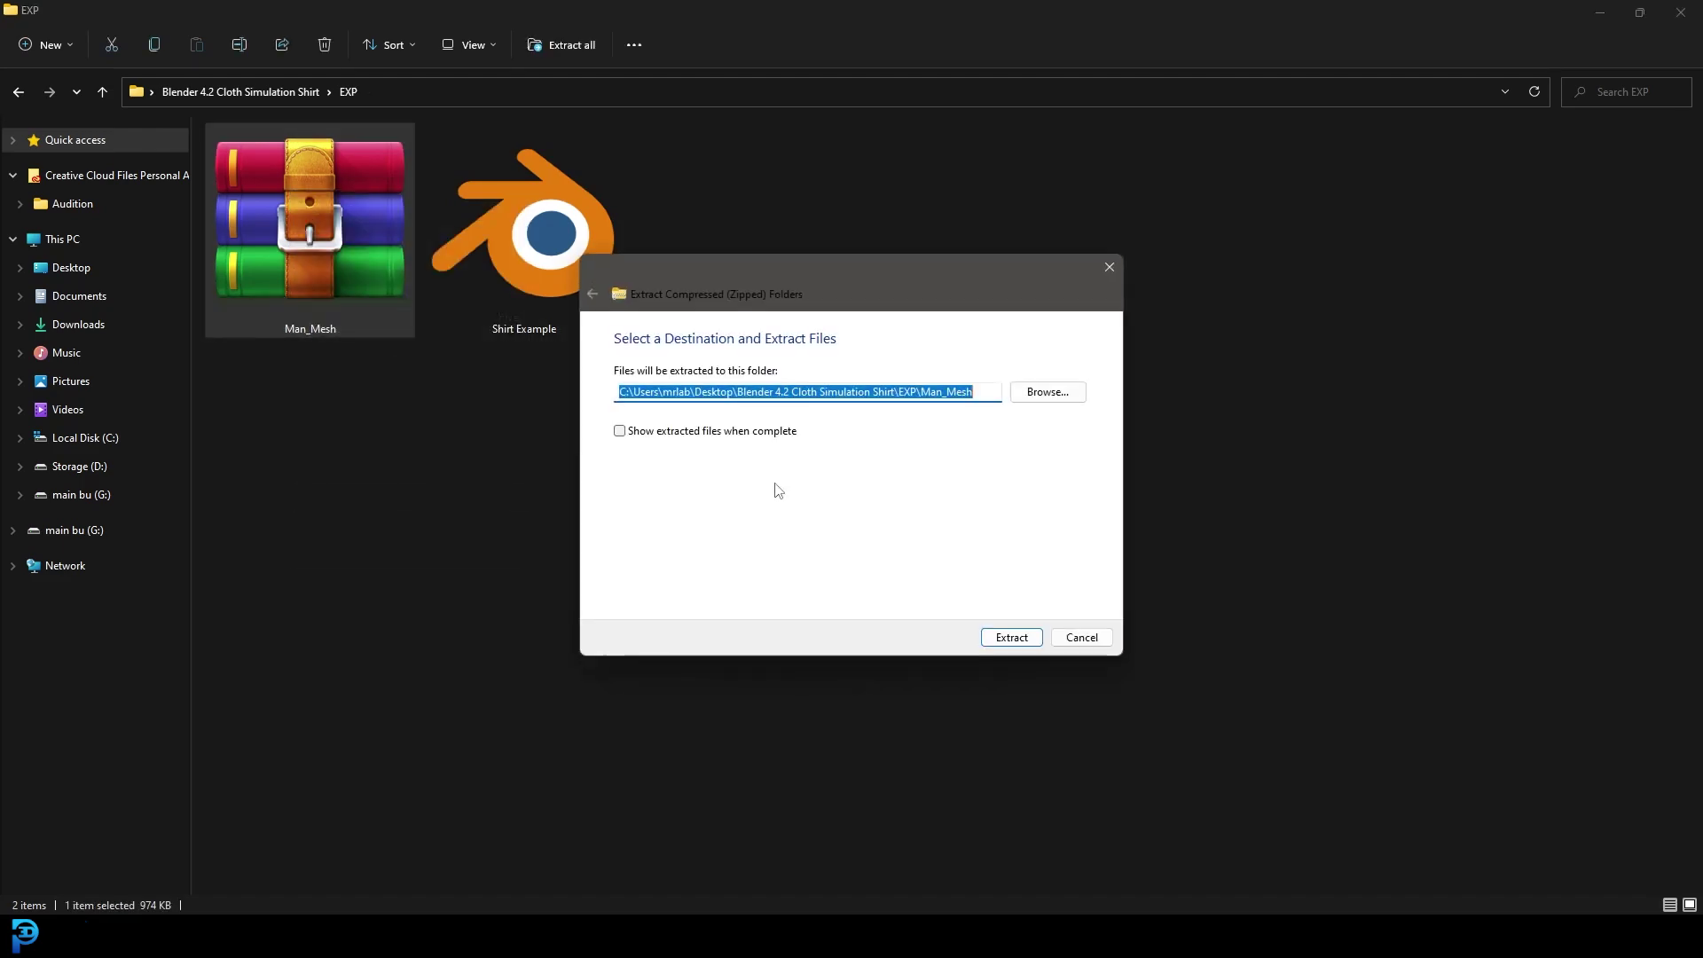
left_click(1003, 638)
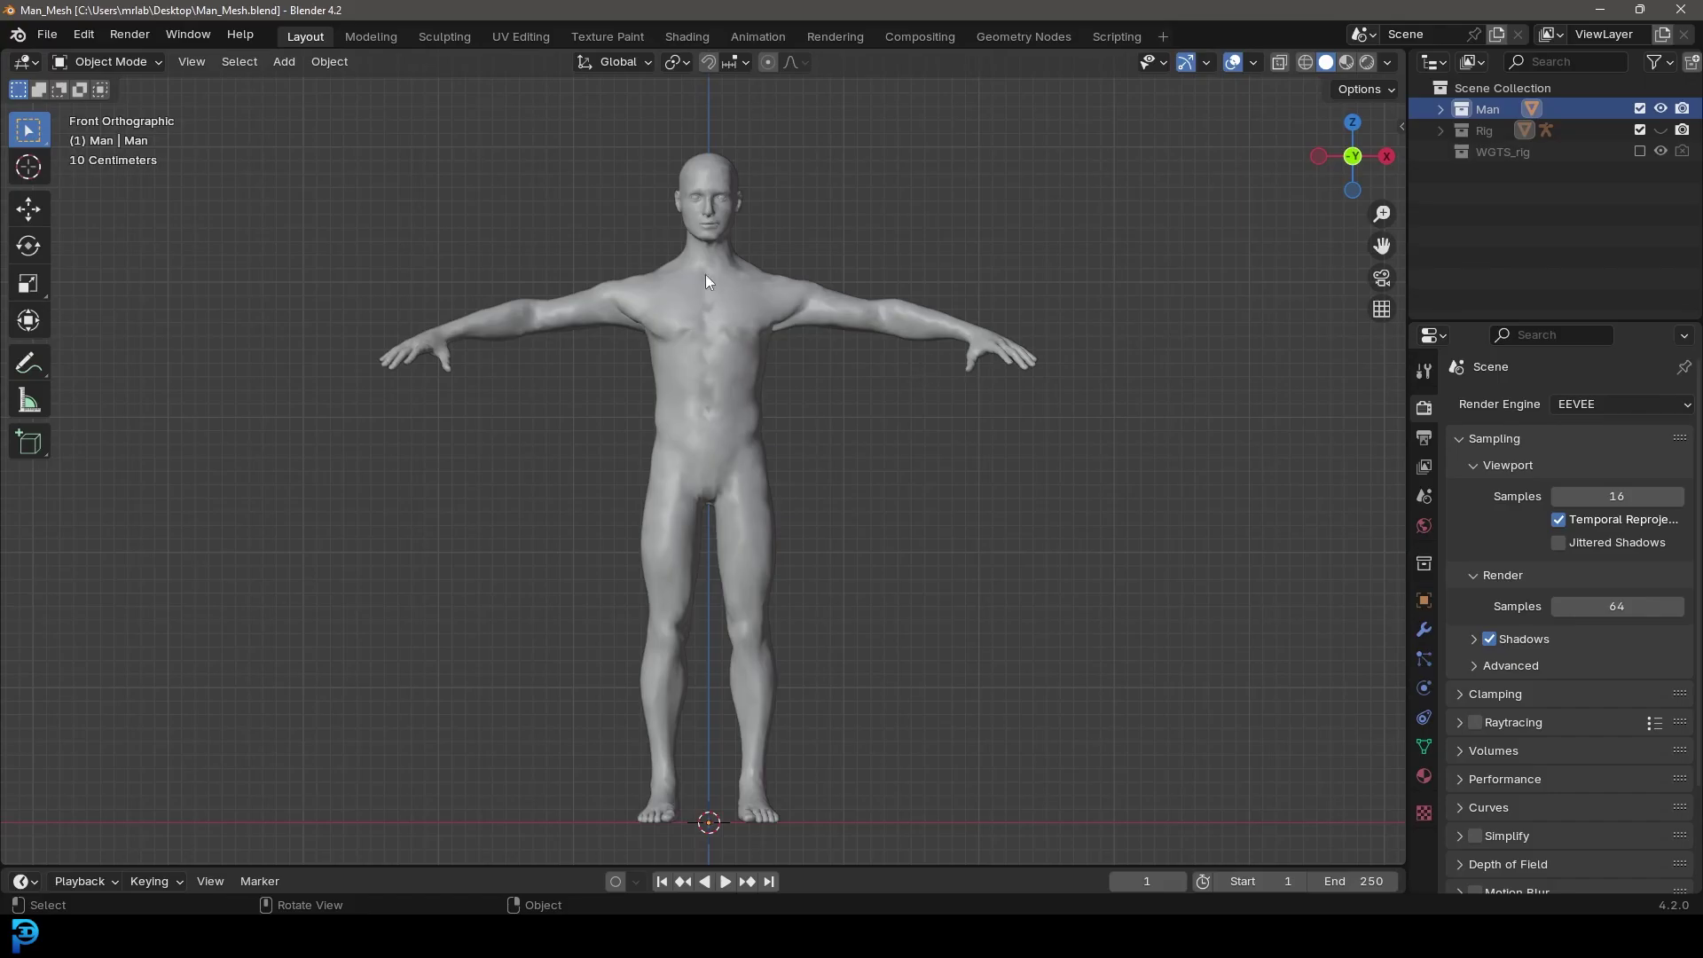
Step: In Blender, select the man model in the Man_Mesh file and examine the shading of its upper body
middle_click_drag(777, 351, 815, 330, "shift")
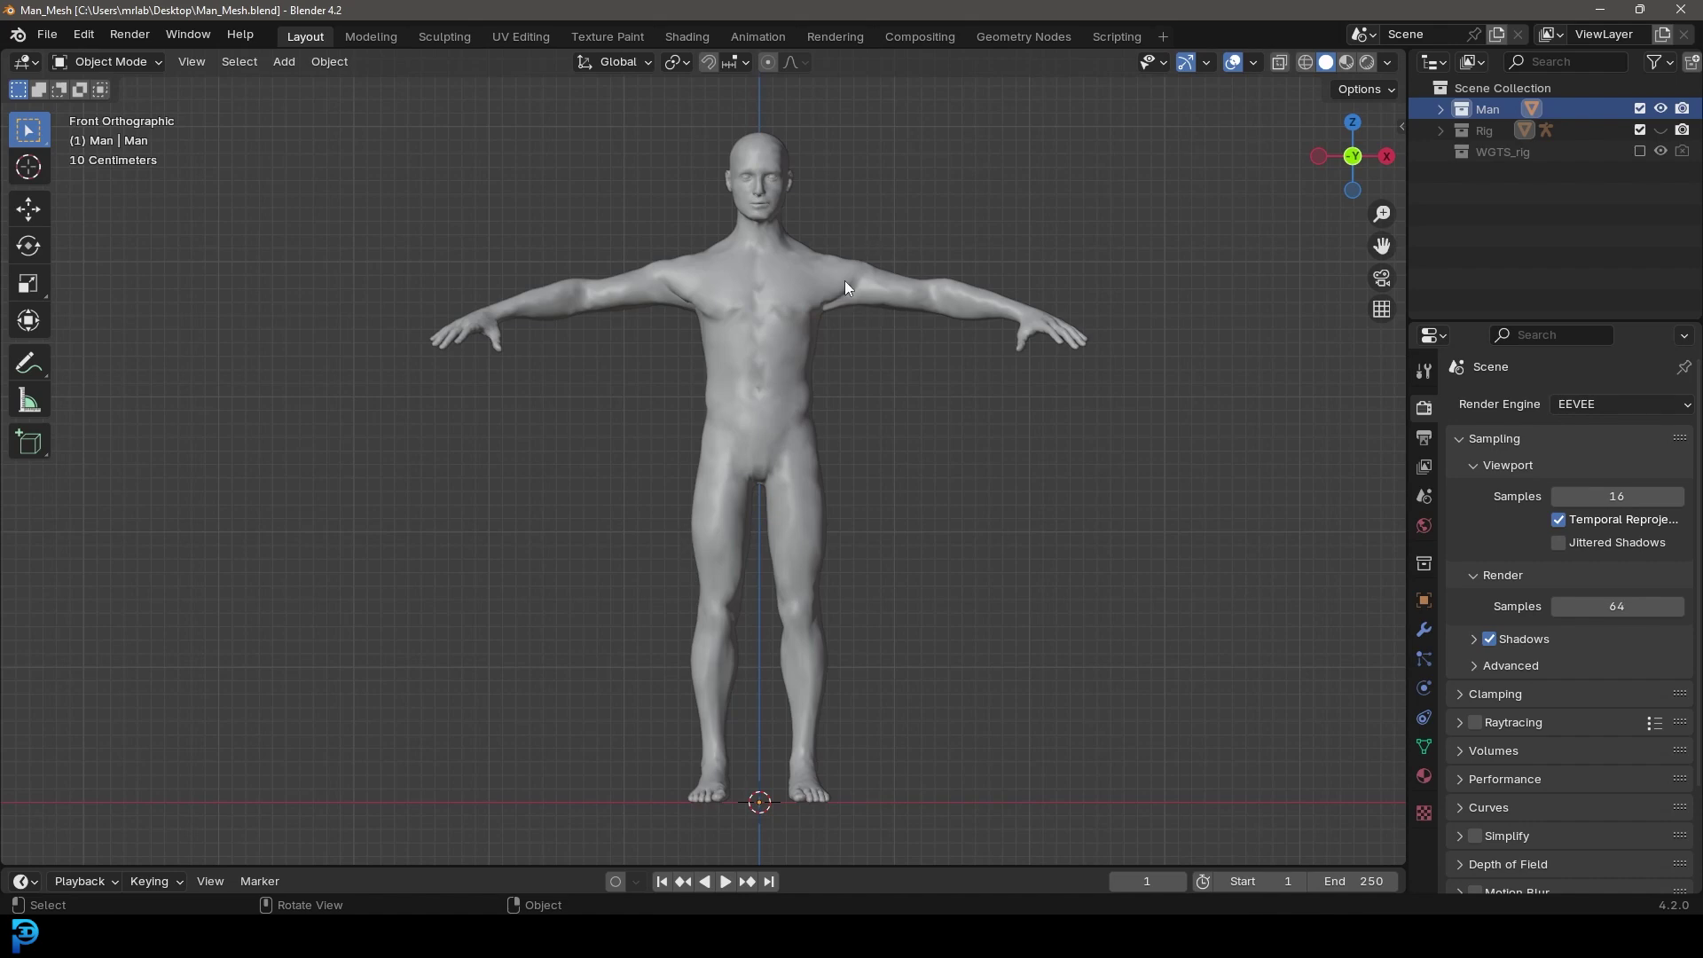
scroll(822, 275, "up", 4)
scroll(845, 343, "down", 1)
scroll(858, 343, "up", 2)
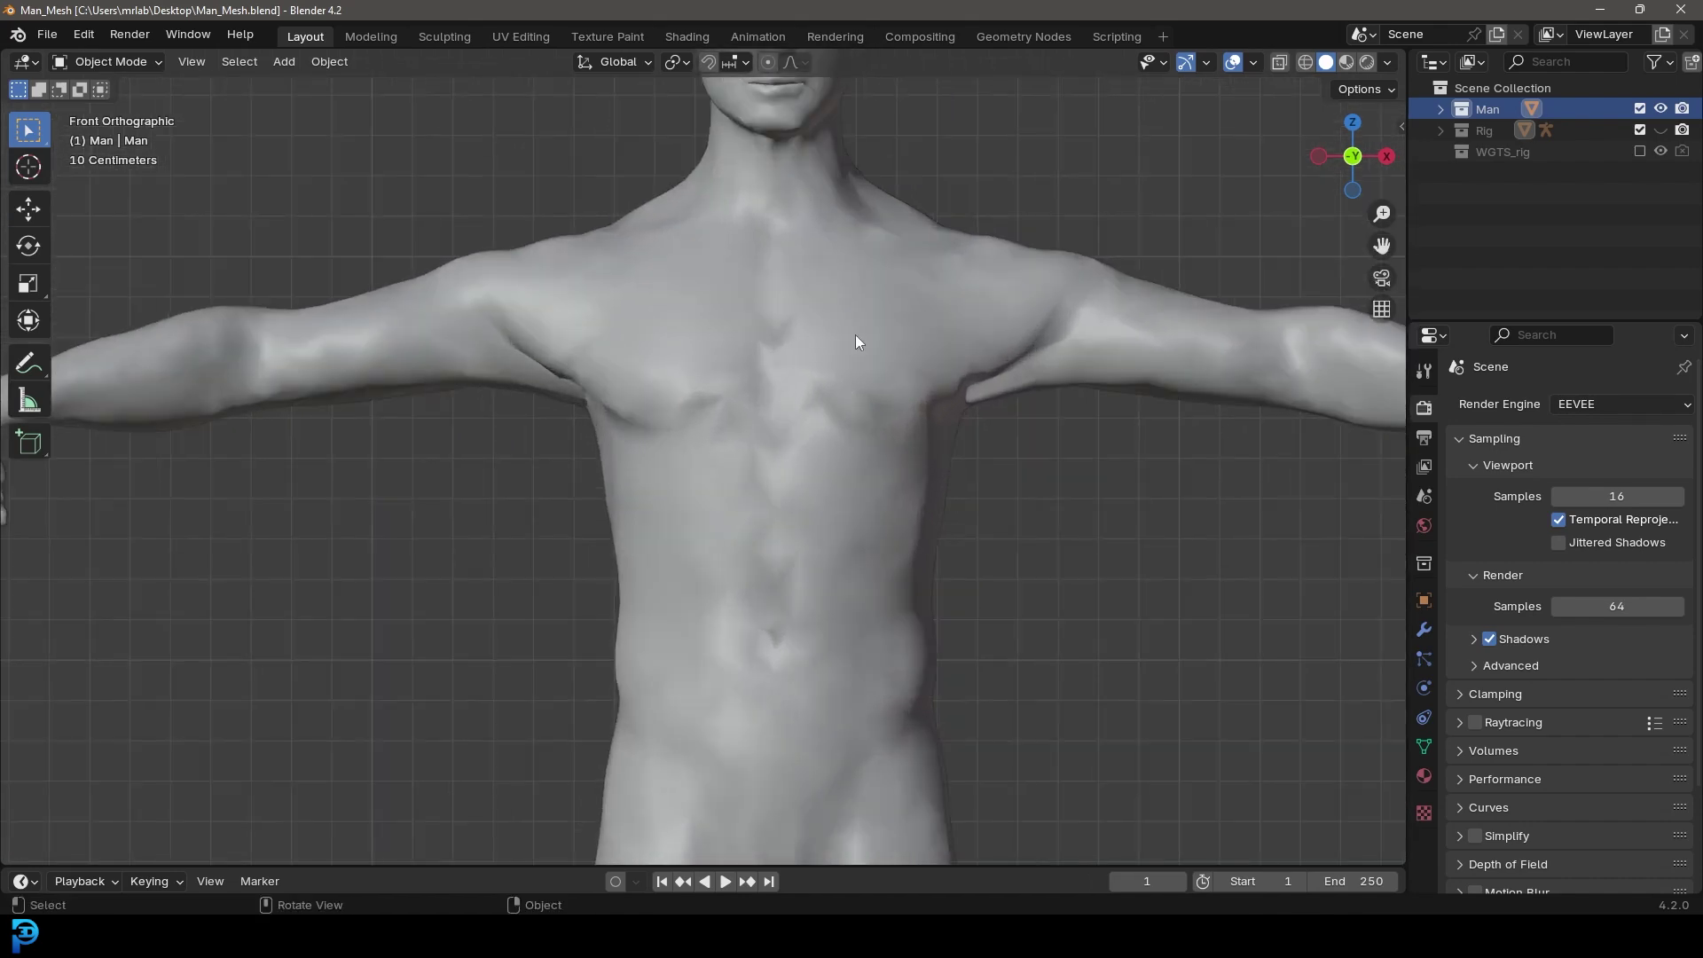
scroll(754, 488, "down", 3)
left_click(817, 429)
middle_click_drag(817, 429, 771, 497)
scroll(771, 497, "up", 4)
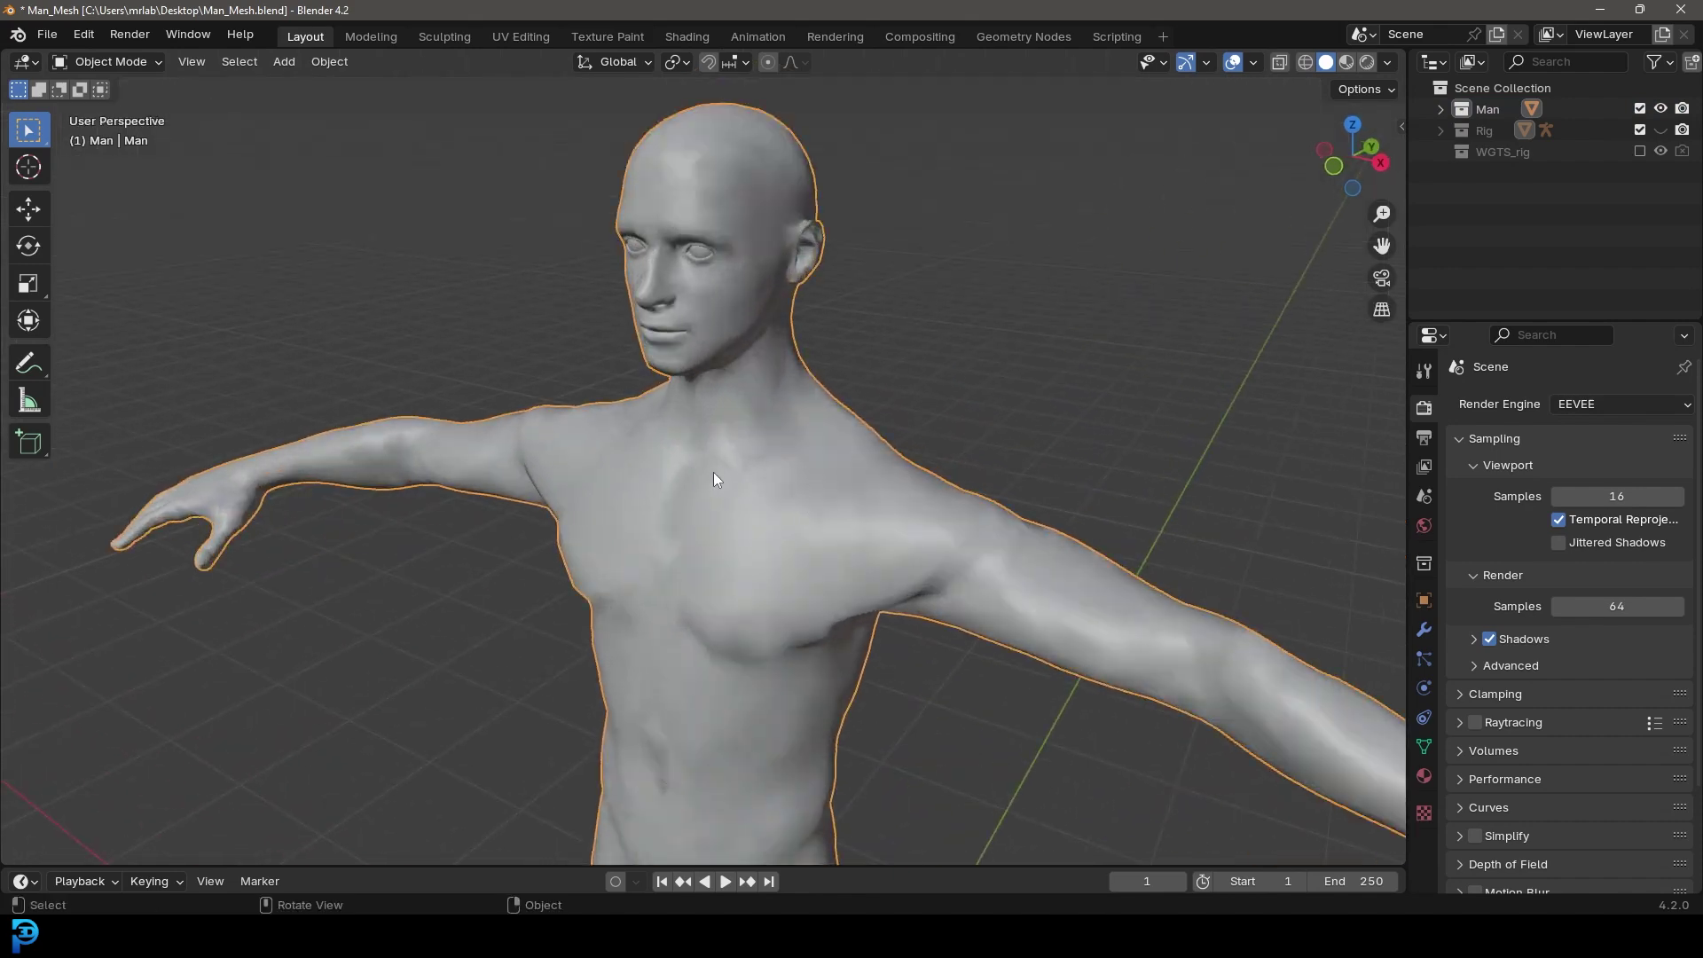
middle_click_drag(688, 487, 715, 490)
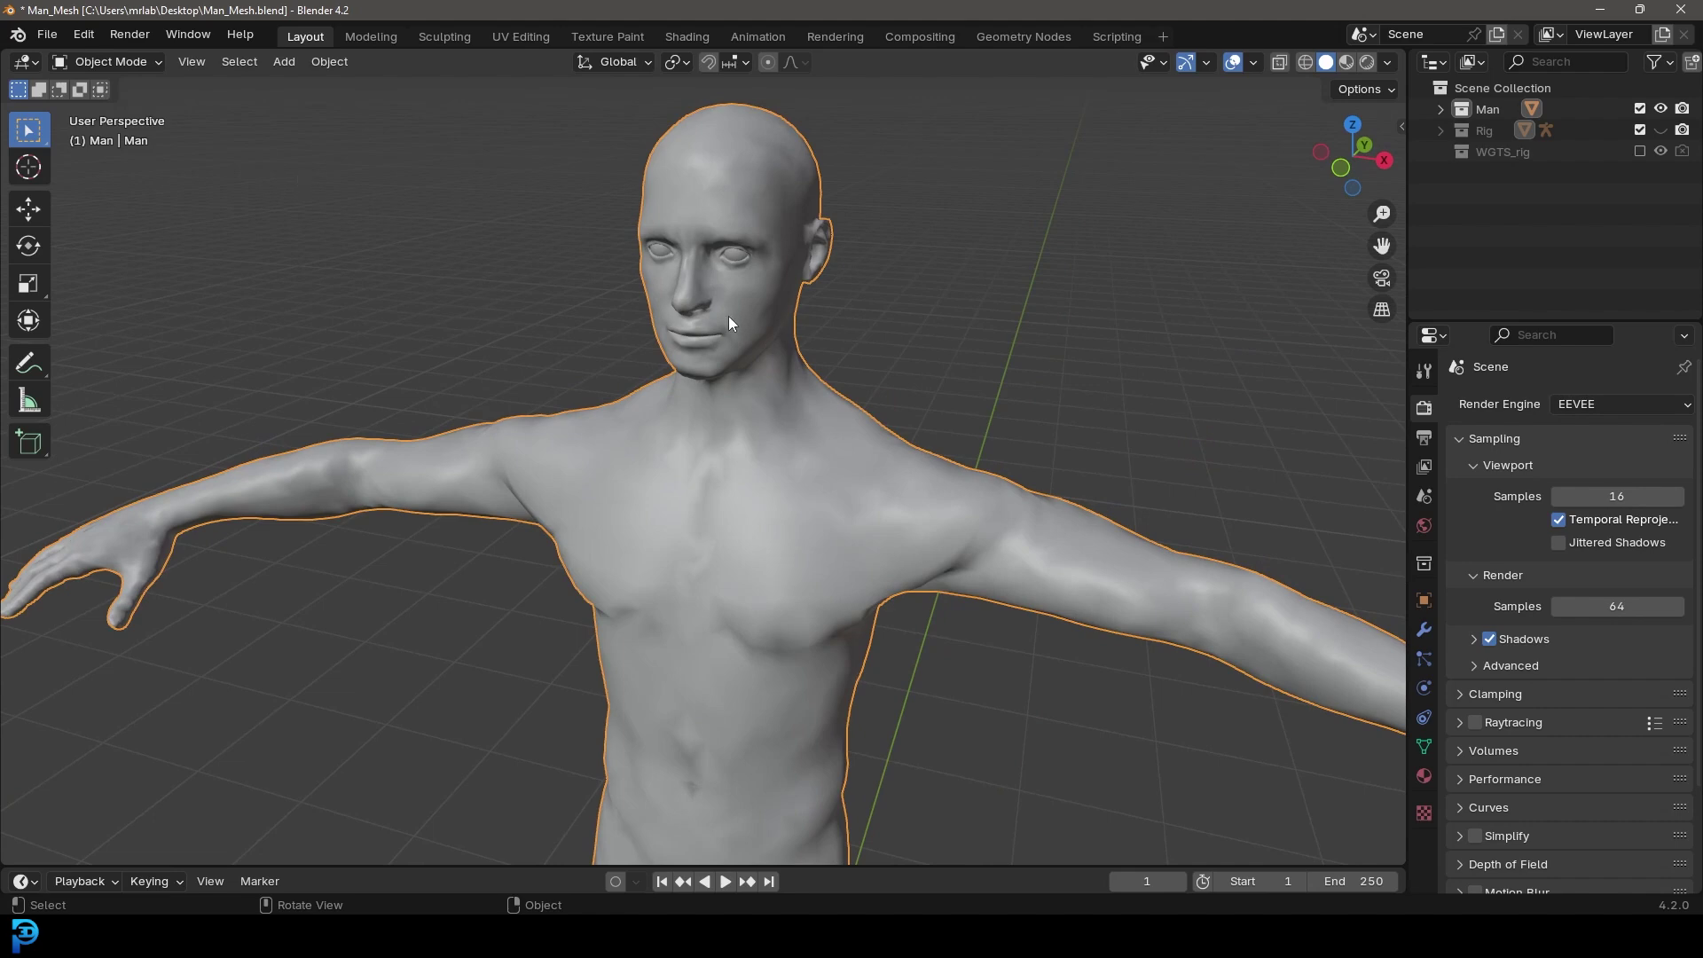
Step: Select the man's whole mesh in Edit Mode and split its normals
key("Tab")
middle_click_drag(749, 346, 769, 352)
key("a")
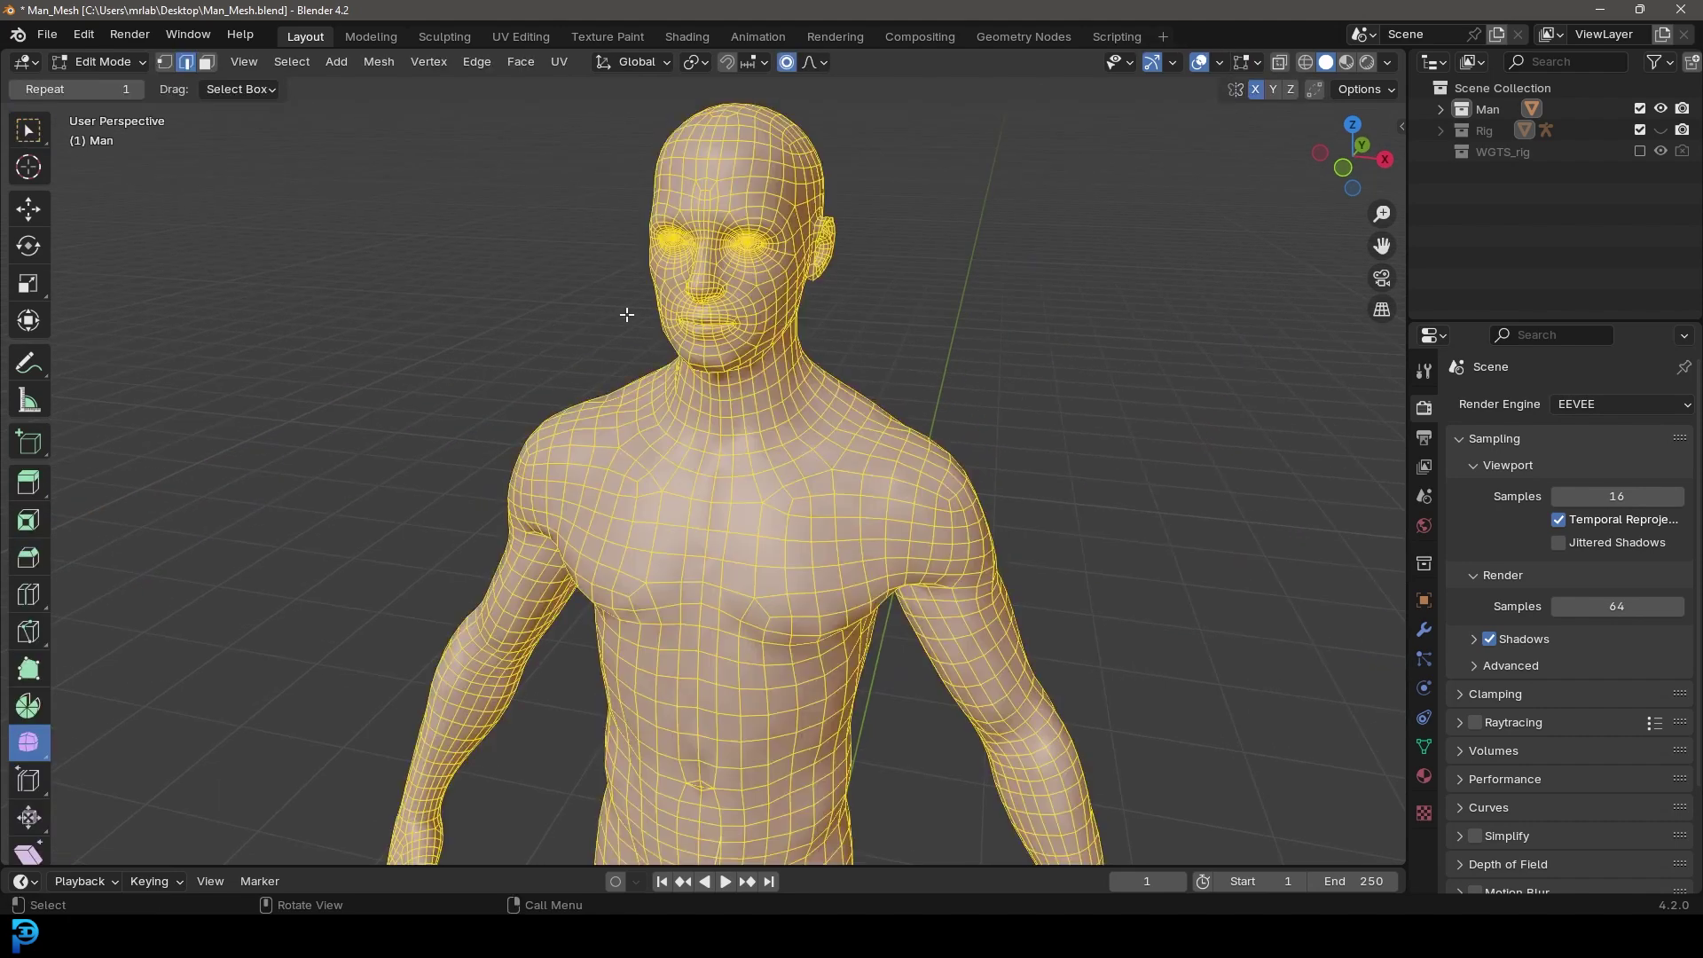
left_click(379, 61)
mouse_move(446, 453)
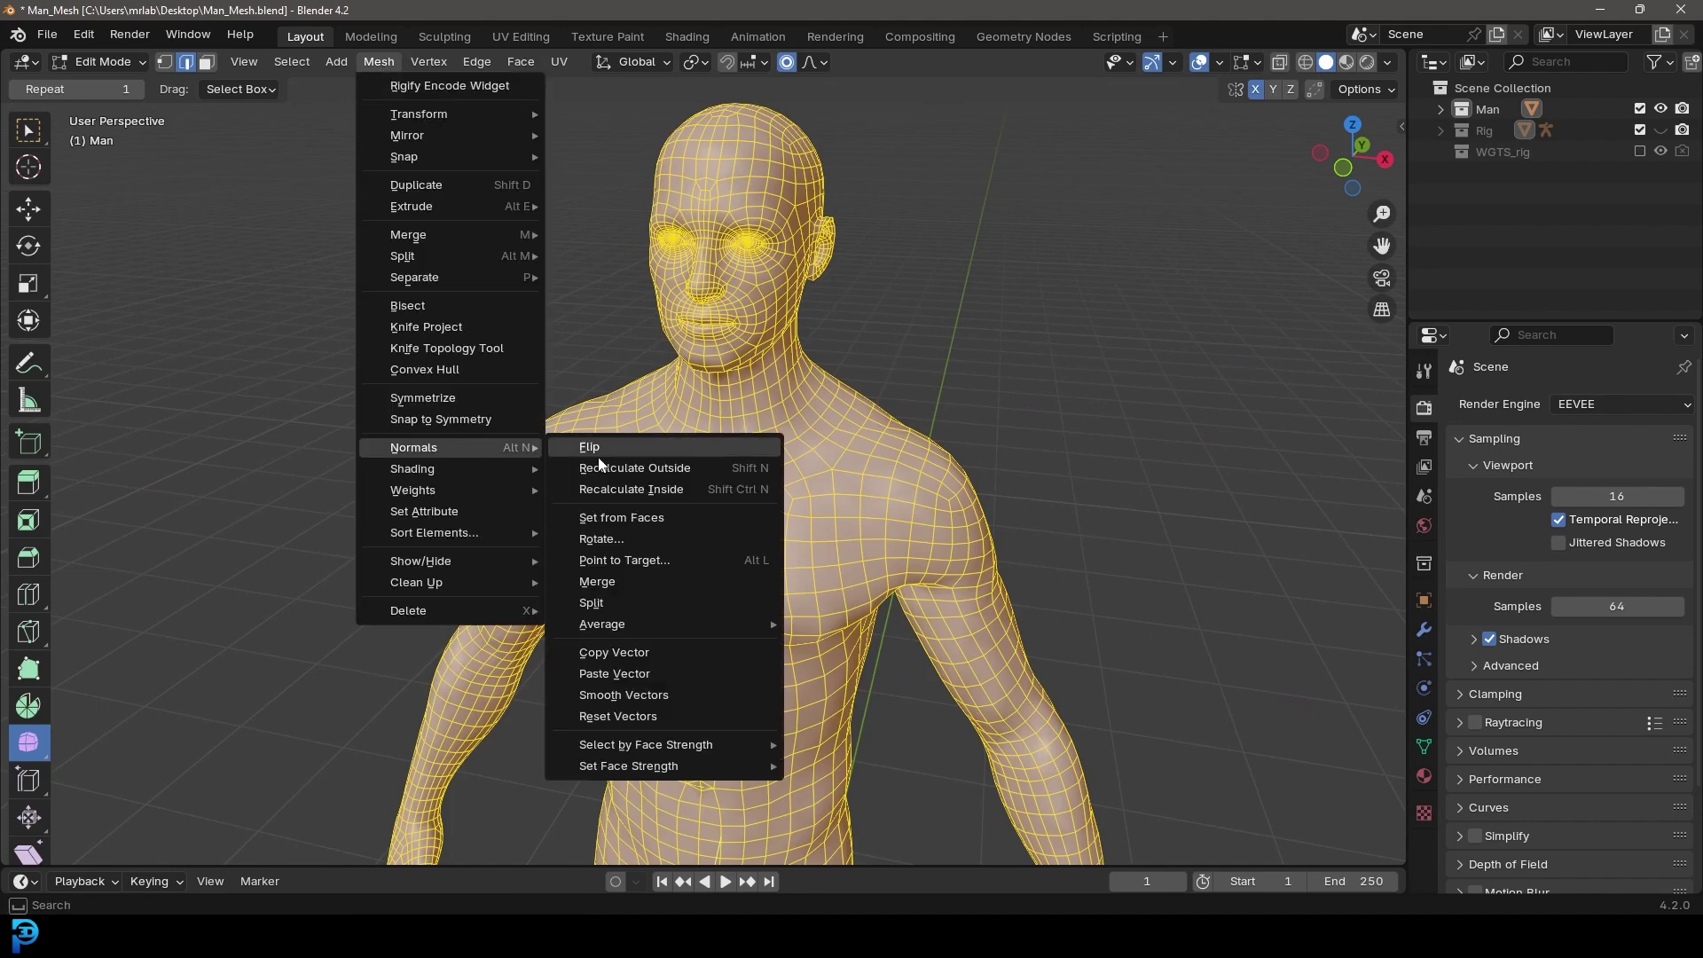
left_click(636, 606)
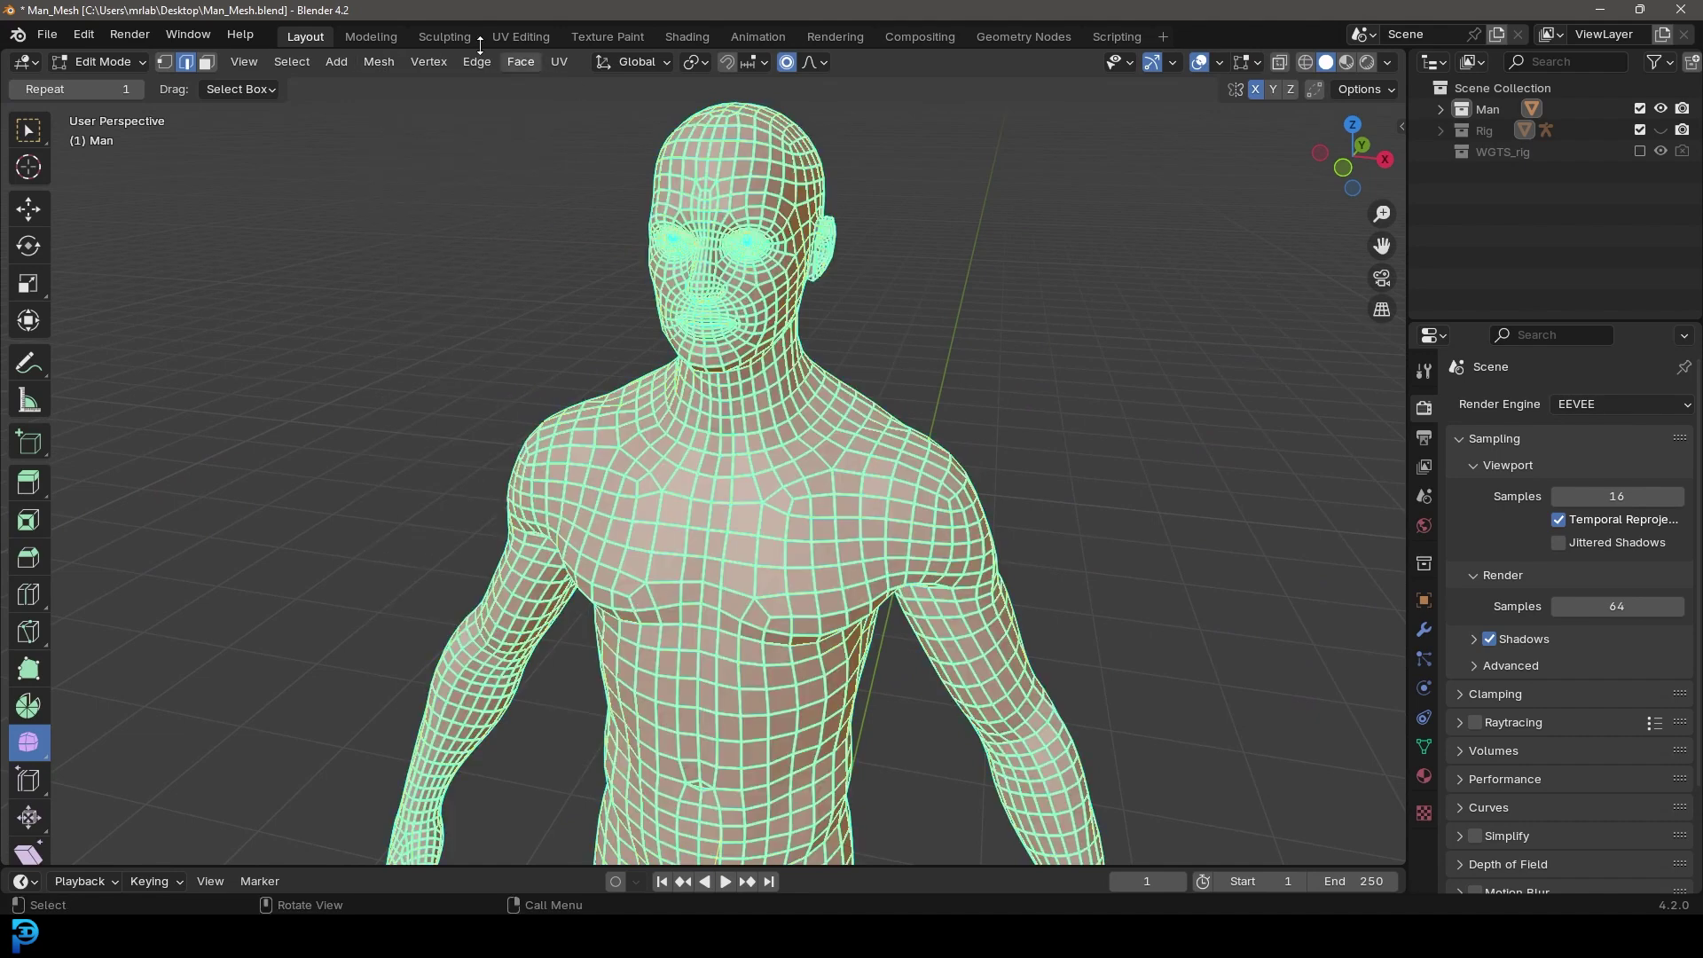
Step: Merge the normals of the man's mesh, return to Object Mode and view the shading around the body
left_click(385, 64)
mouse_move(448, 457)
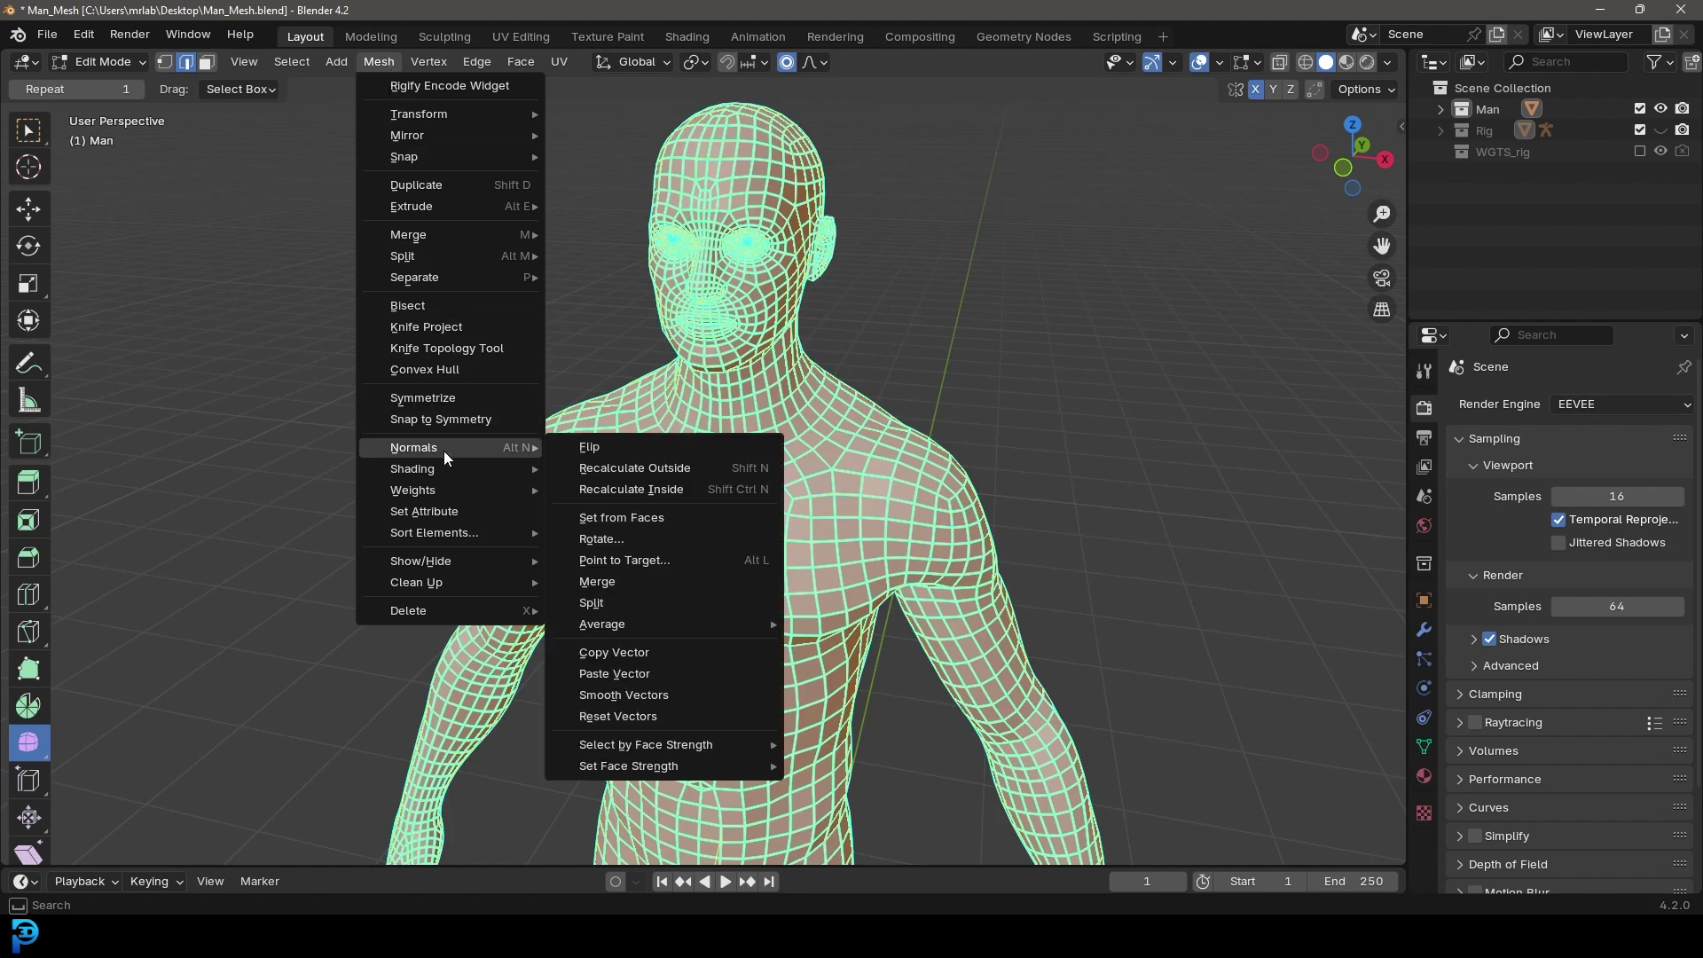
left_click(616, 582)
key("Tab")
scroll(867, 447, "down", 3)
middle_click_drag(780, 429, 688, 574)
scroll(799, 547, "up", 3)
middle_click_drag(647, 456, 854, 430)
scroll(886, 505, "up", 1)
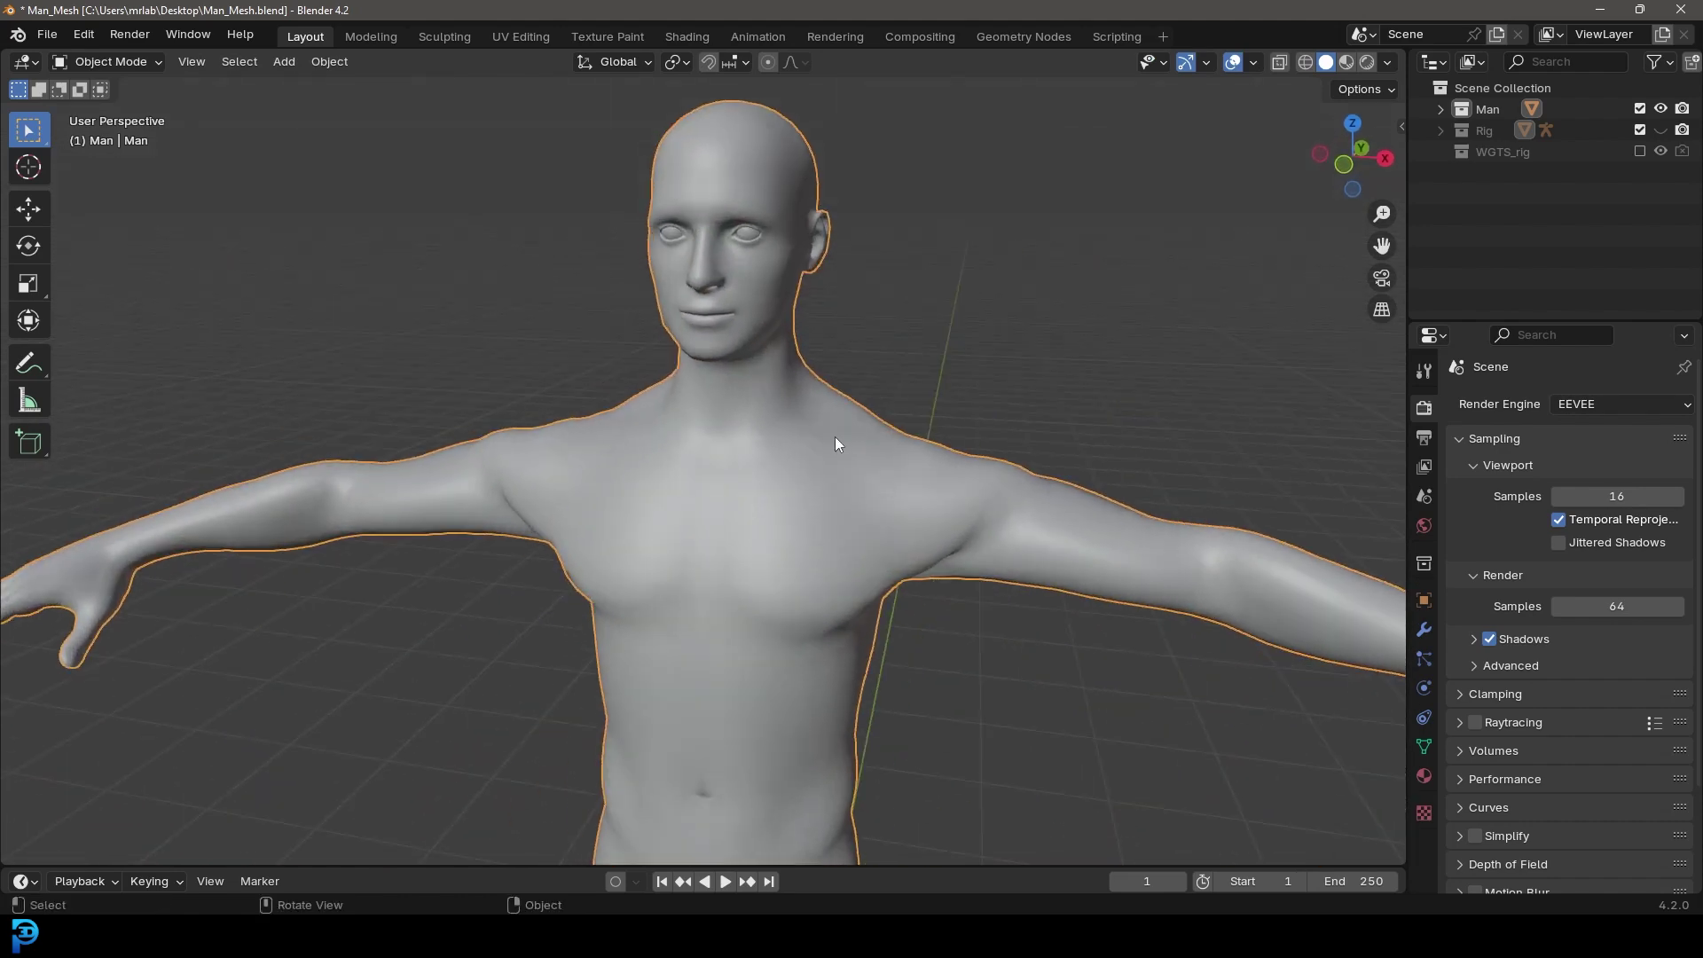
Step: Inspect the man's face directions with the Face Orientation overlay and switch the overlay off again
left_click(1253, 64)
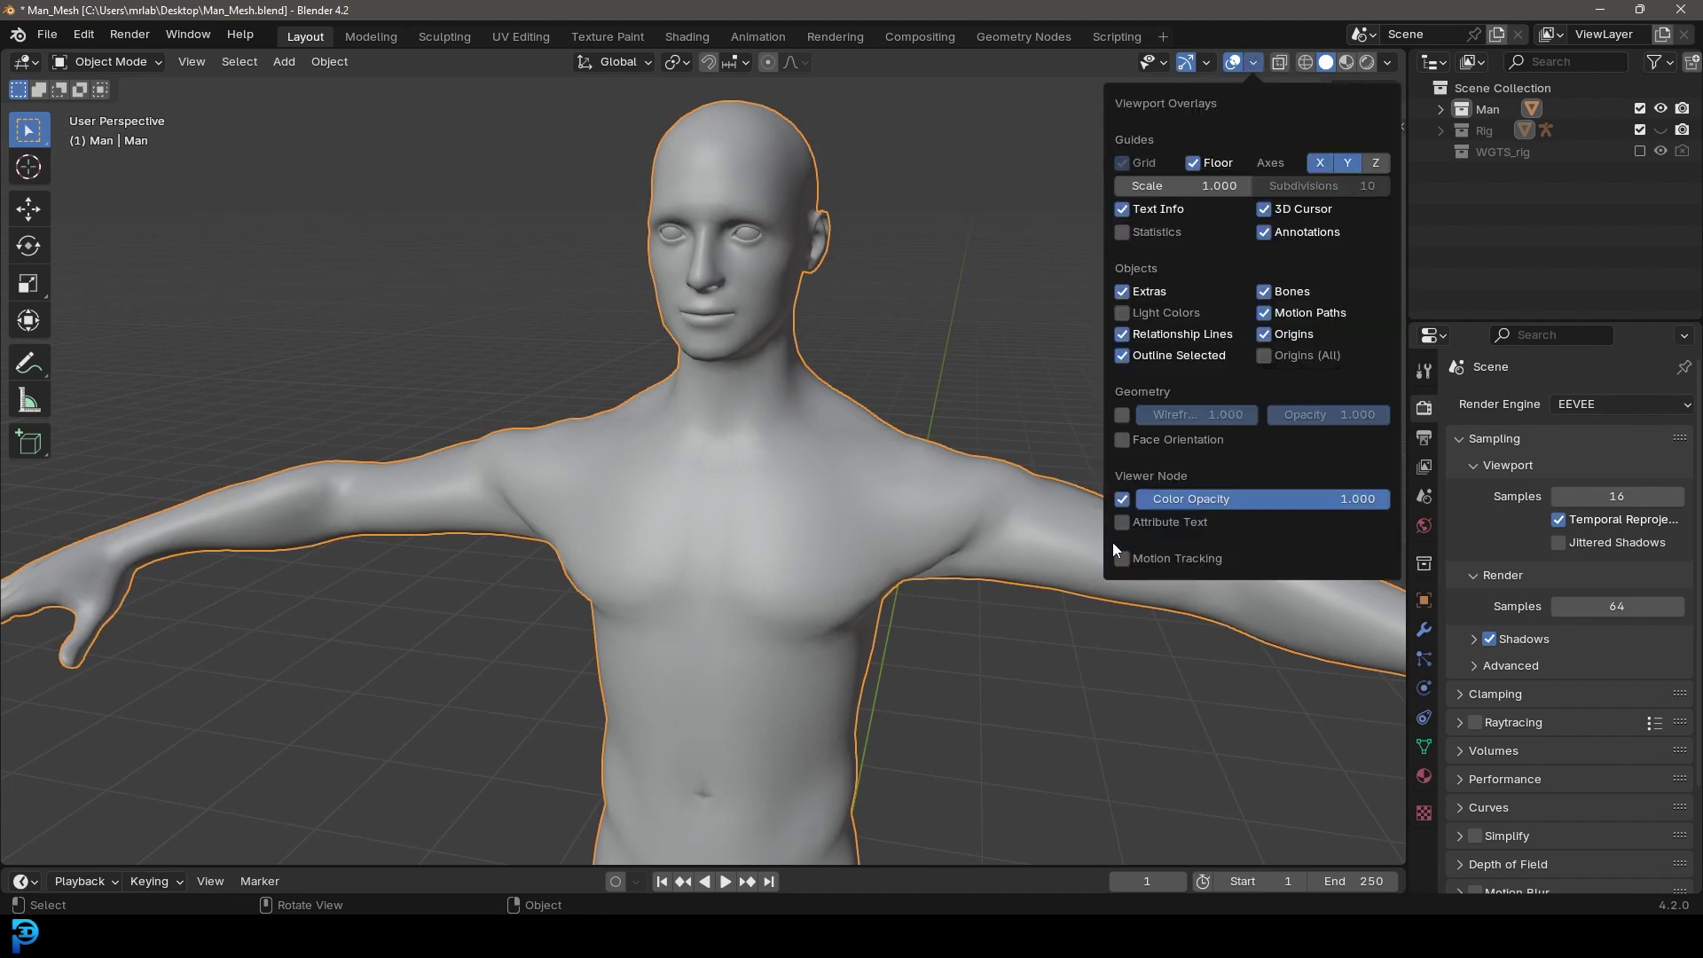
left_click(1121, 440)
scroll(923, 505, "down", 4)
mouse_move(834, 544)
middle_mouse_down()
mouse_move(334, 467)
mouse_move(775, 544)
mouse_move(852, 532)
middle_mouse_up()
left_click(1207, 62)
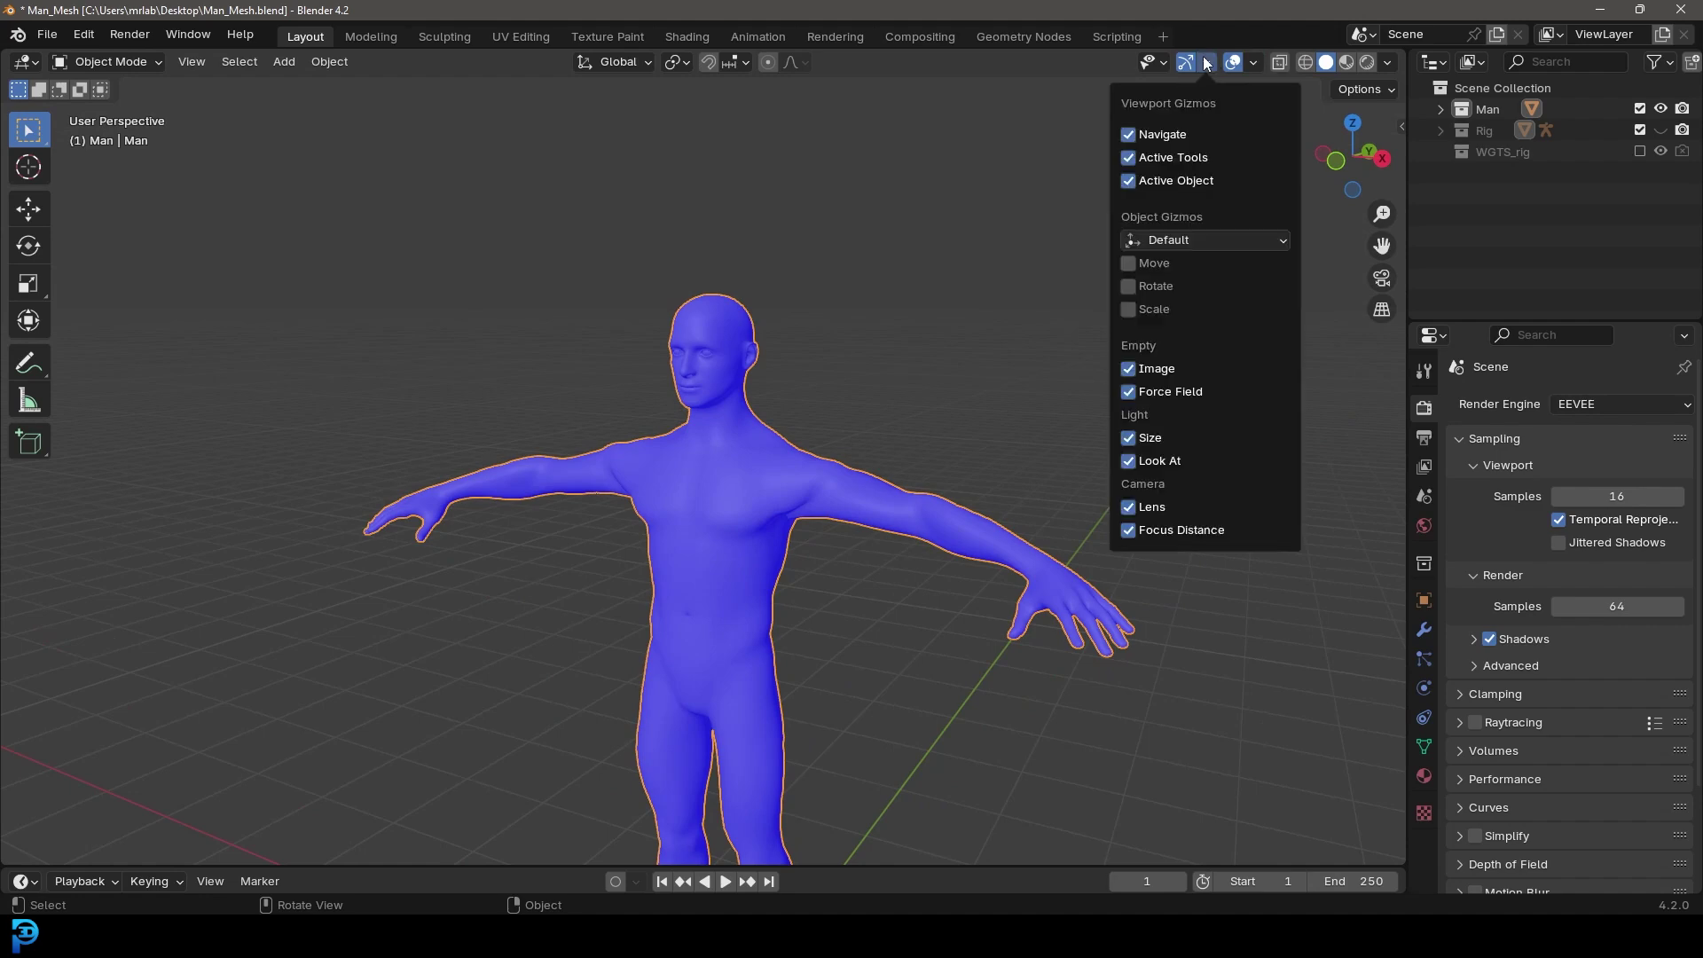
left_click(1251, 66)
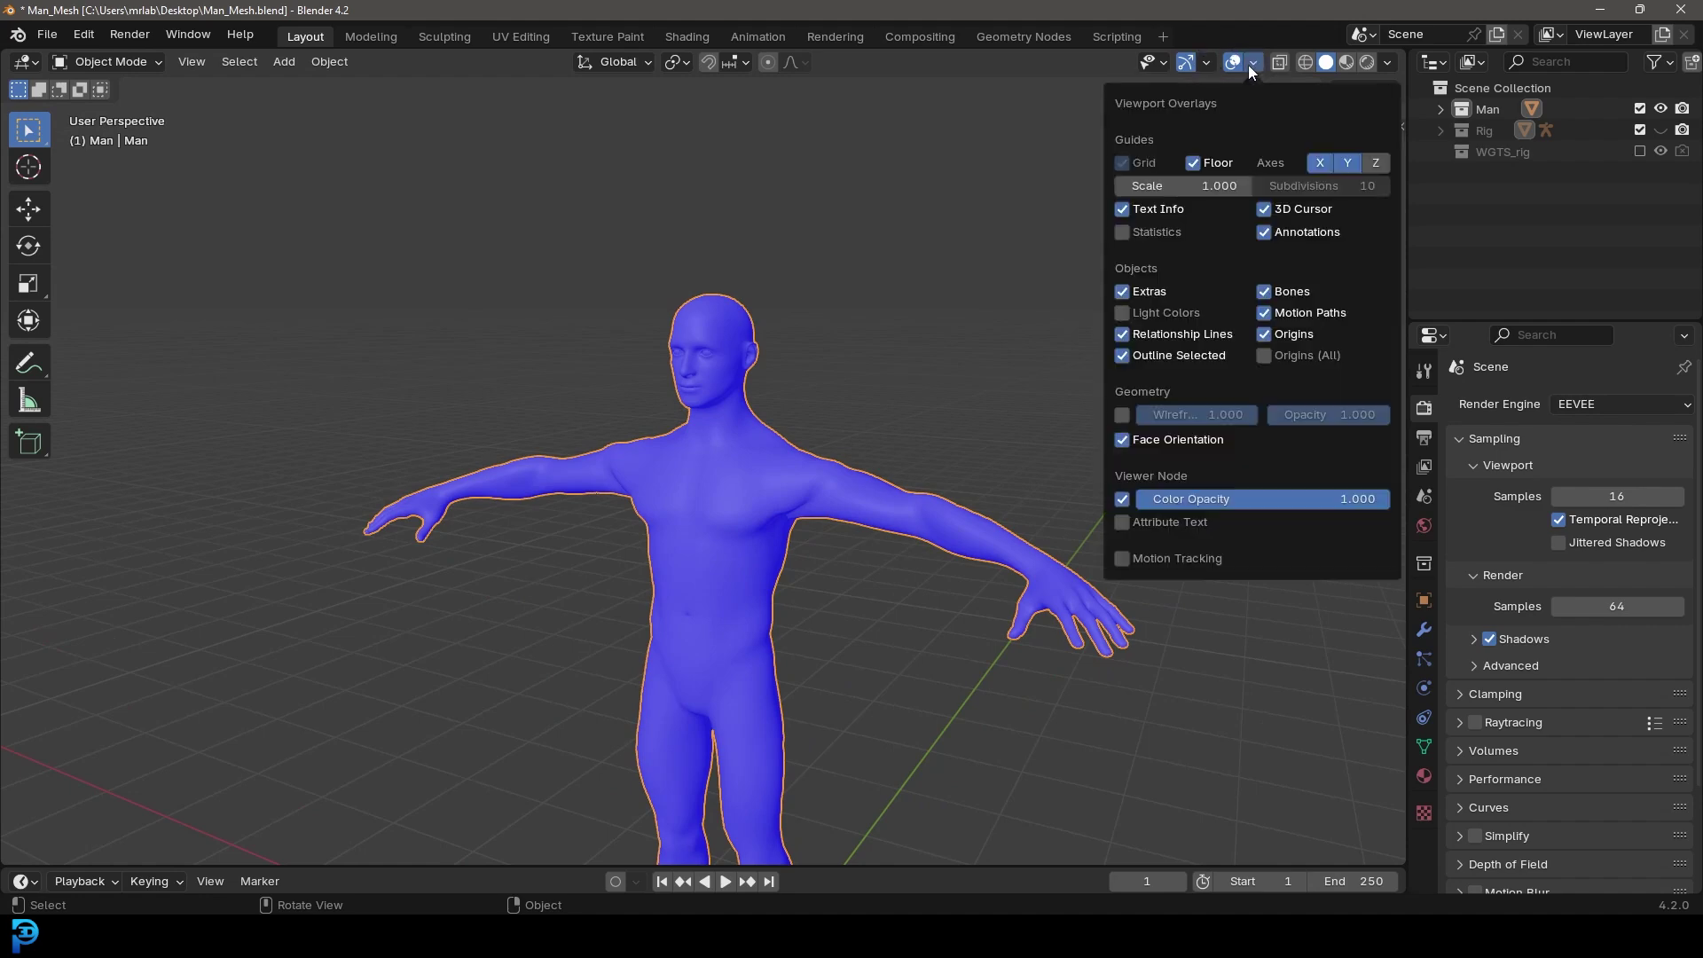
left_click(1122, 440)
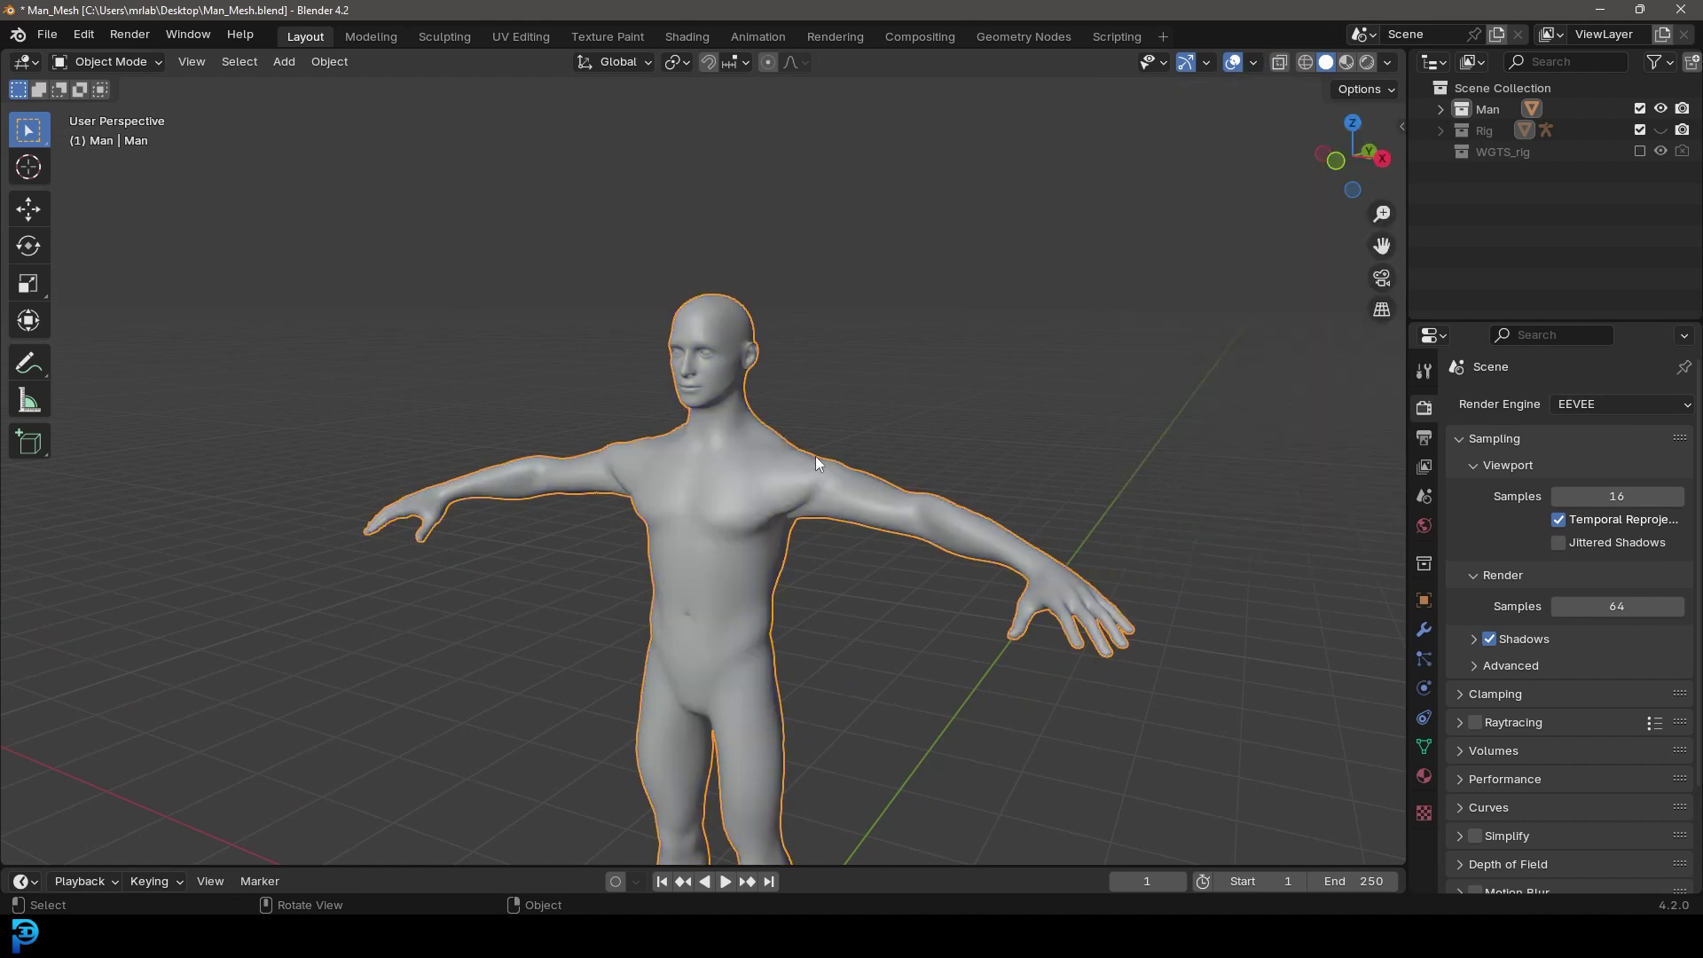
Step: View the man from the front and briefly show the Rig collection before hiding it again
key("KP_1")
middle_click_drag(768, 494, 829, 372, "shift")
scroll(838, 286, "down", 1)
left_click(1662, 131)
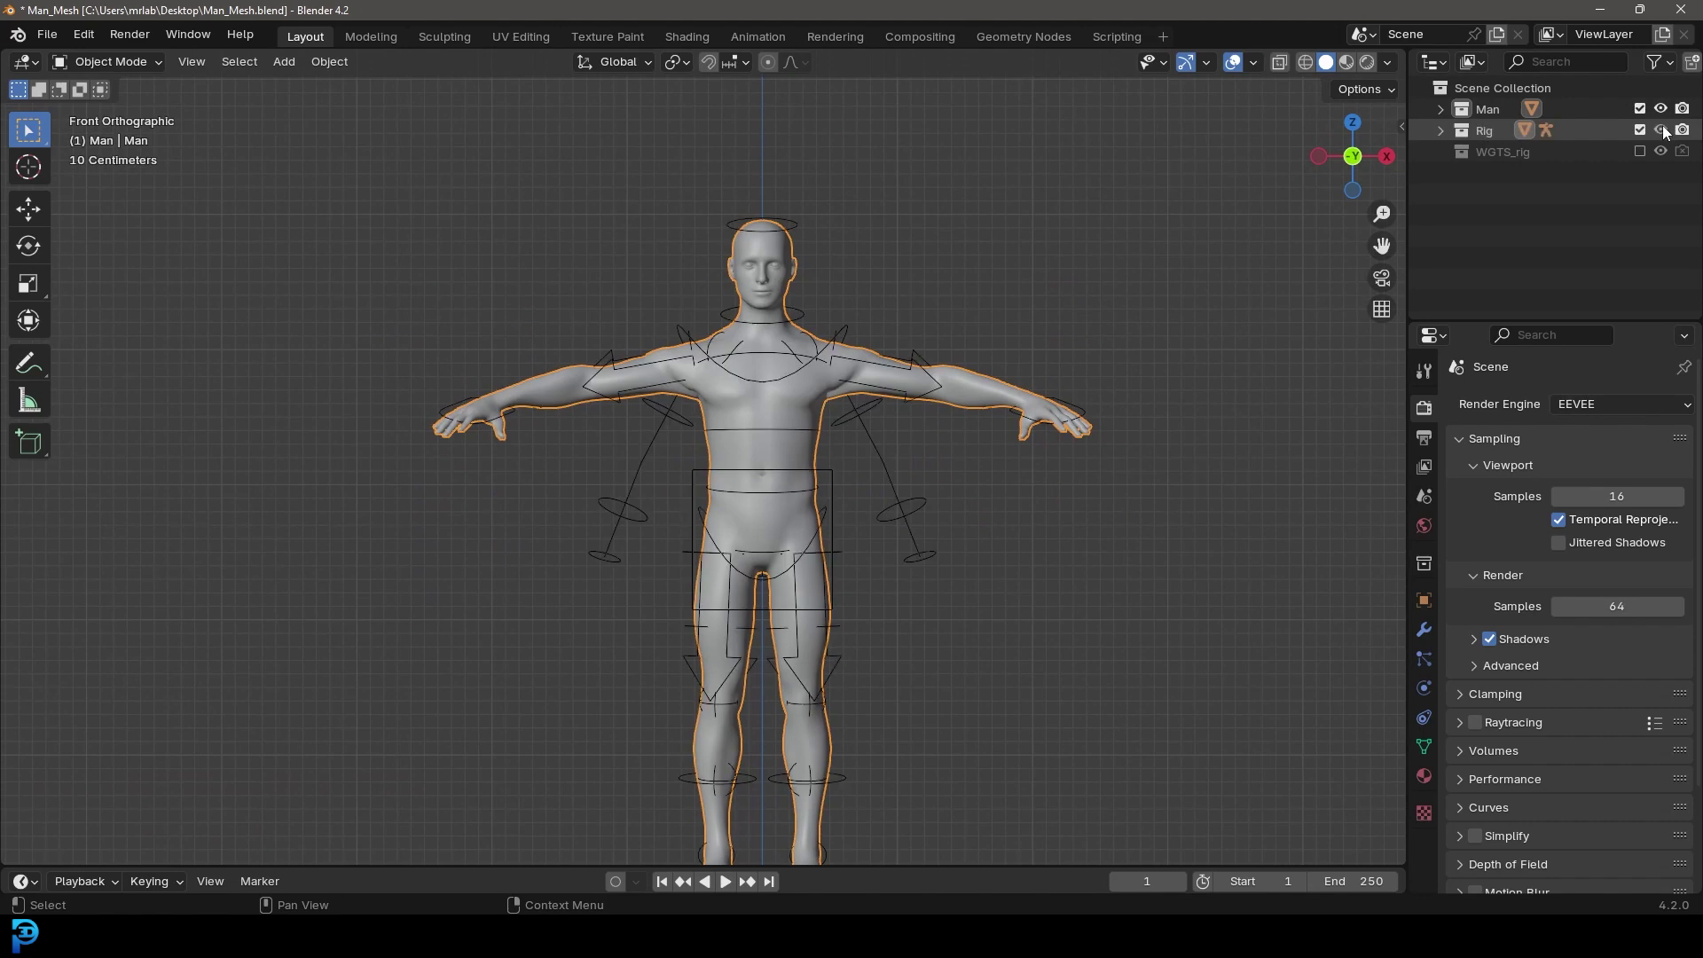
left_click(1662, 130)
Step: Enlarge the timeline and play the man's animation from frame 1 until his arms are lowered at his sides
key("space")
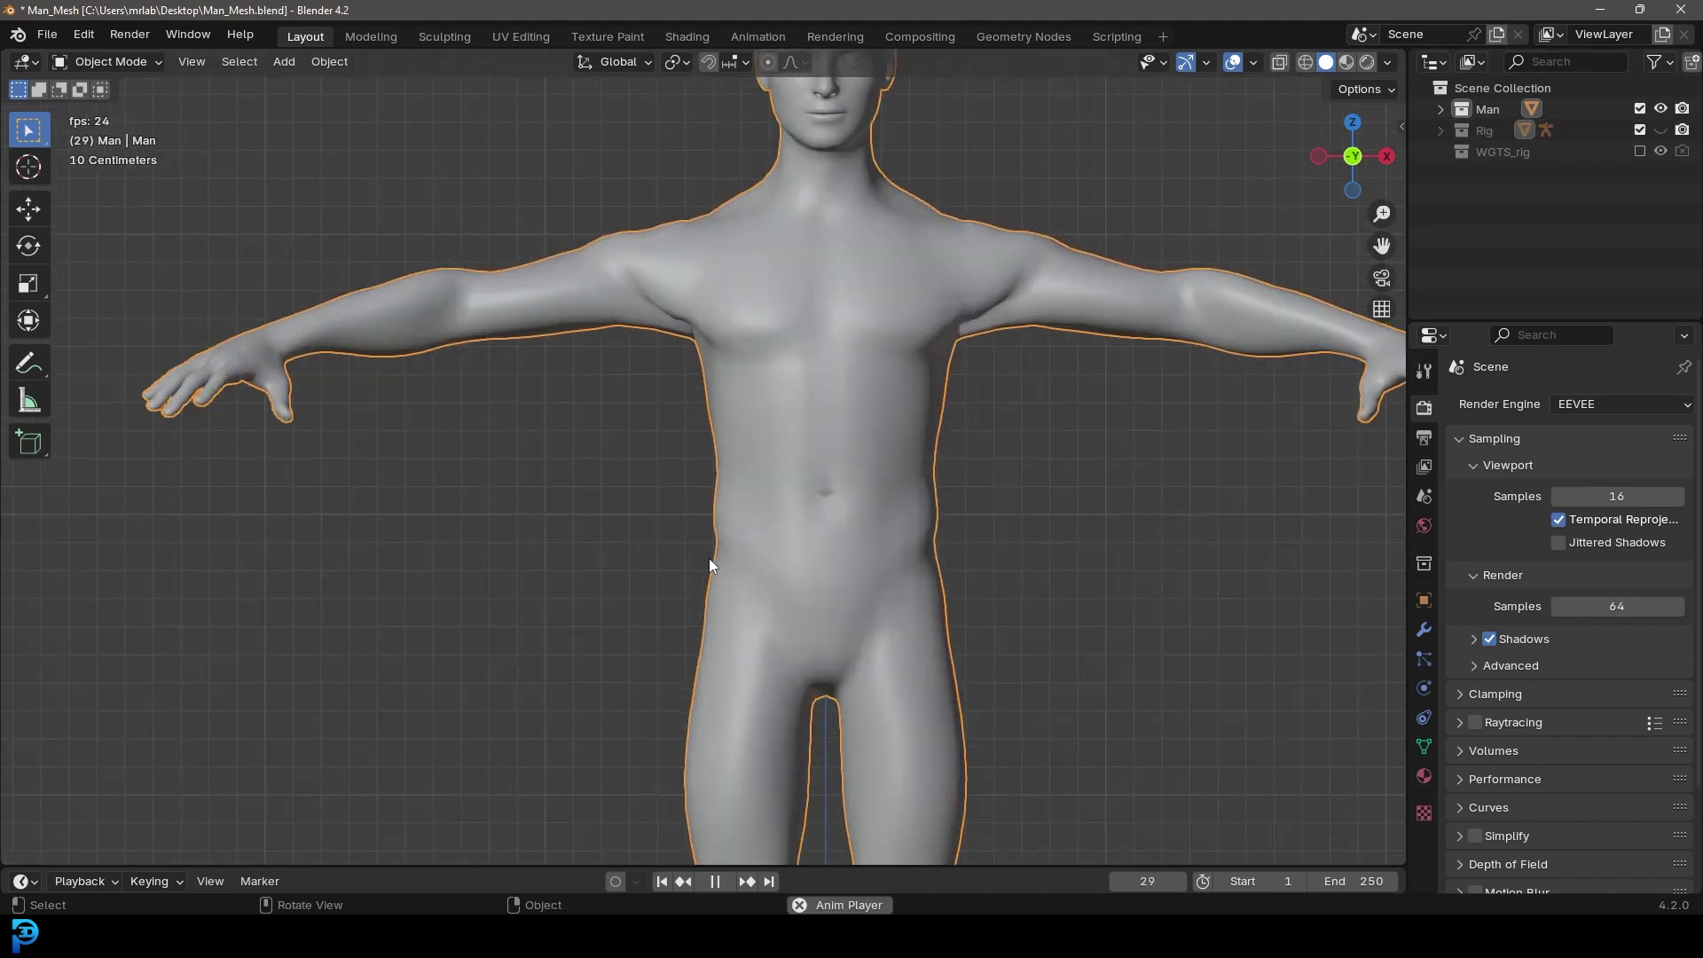
left_click_drag(505, 867, 514, 755)
key("space")
left_click_drag(612, 804, 50, 827)
key("space")
key("alt+a")
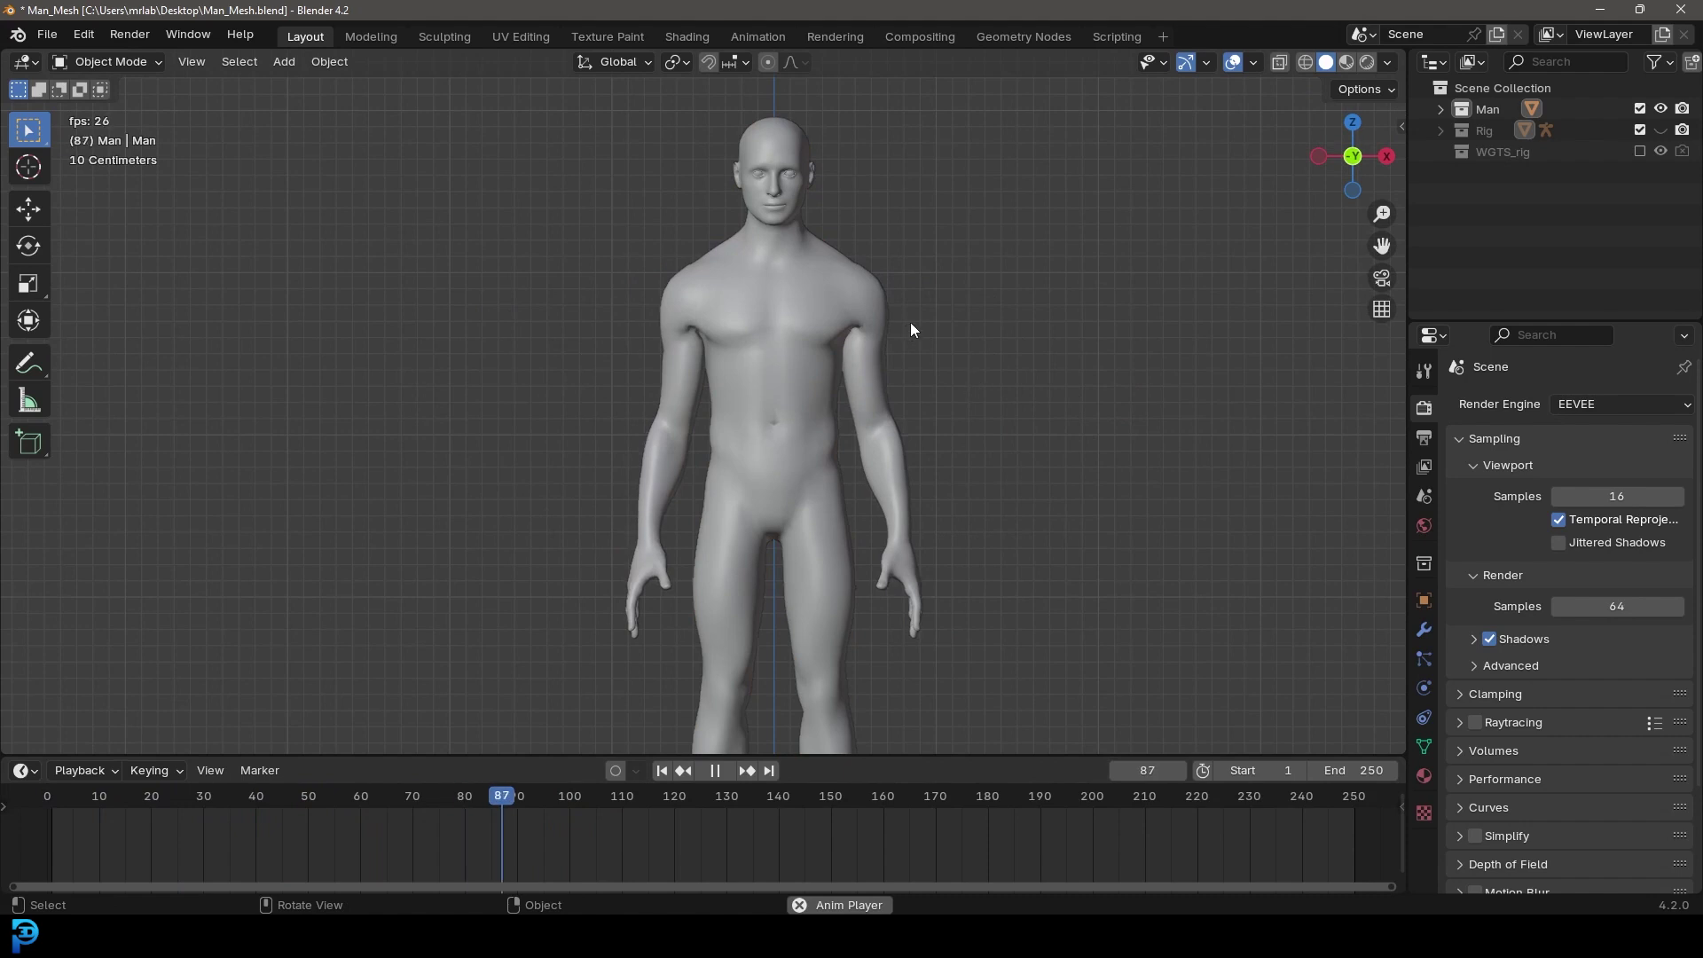
key("space")
scroll(761, 309, "down", 3)
Step: Select the man, add Collision physics to him and open his modifier stack
left_click(761, 309)
middle_click_drag(864, 309, 802, 337)
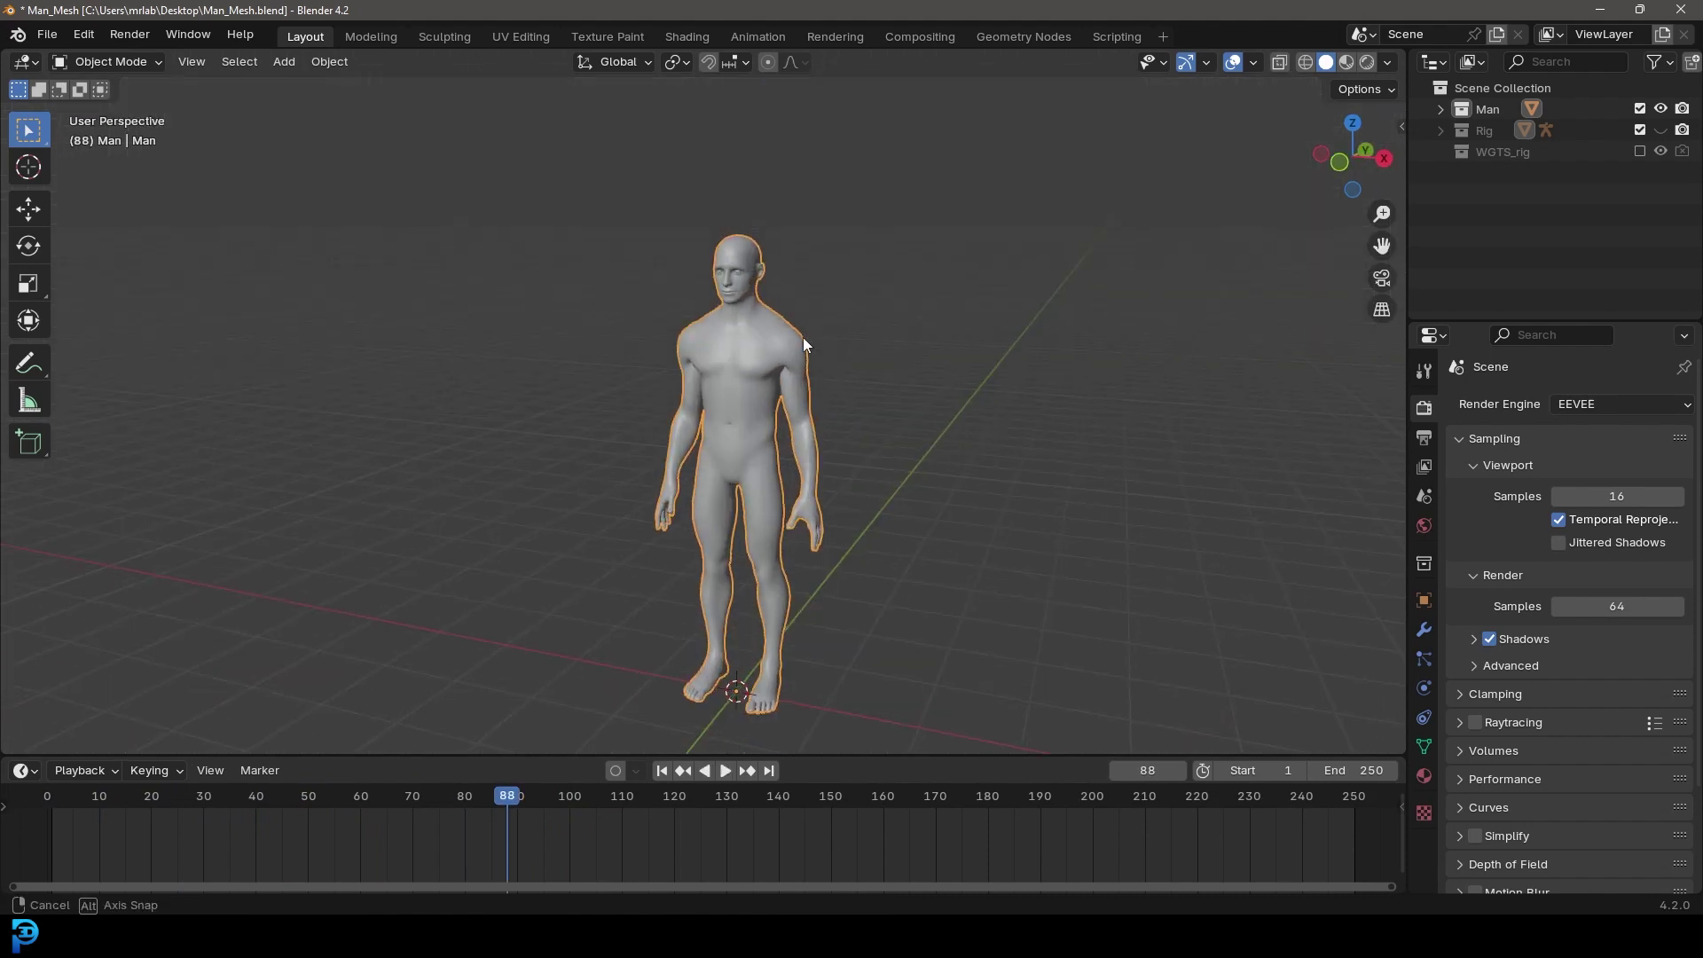
scroll(758, 354, "up", 3)
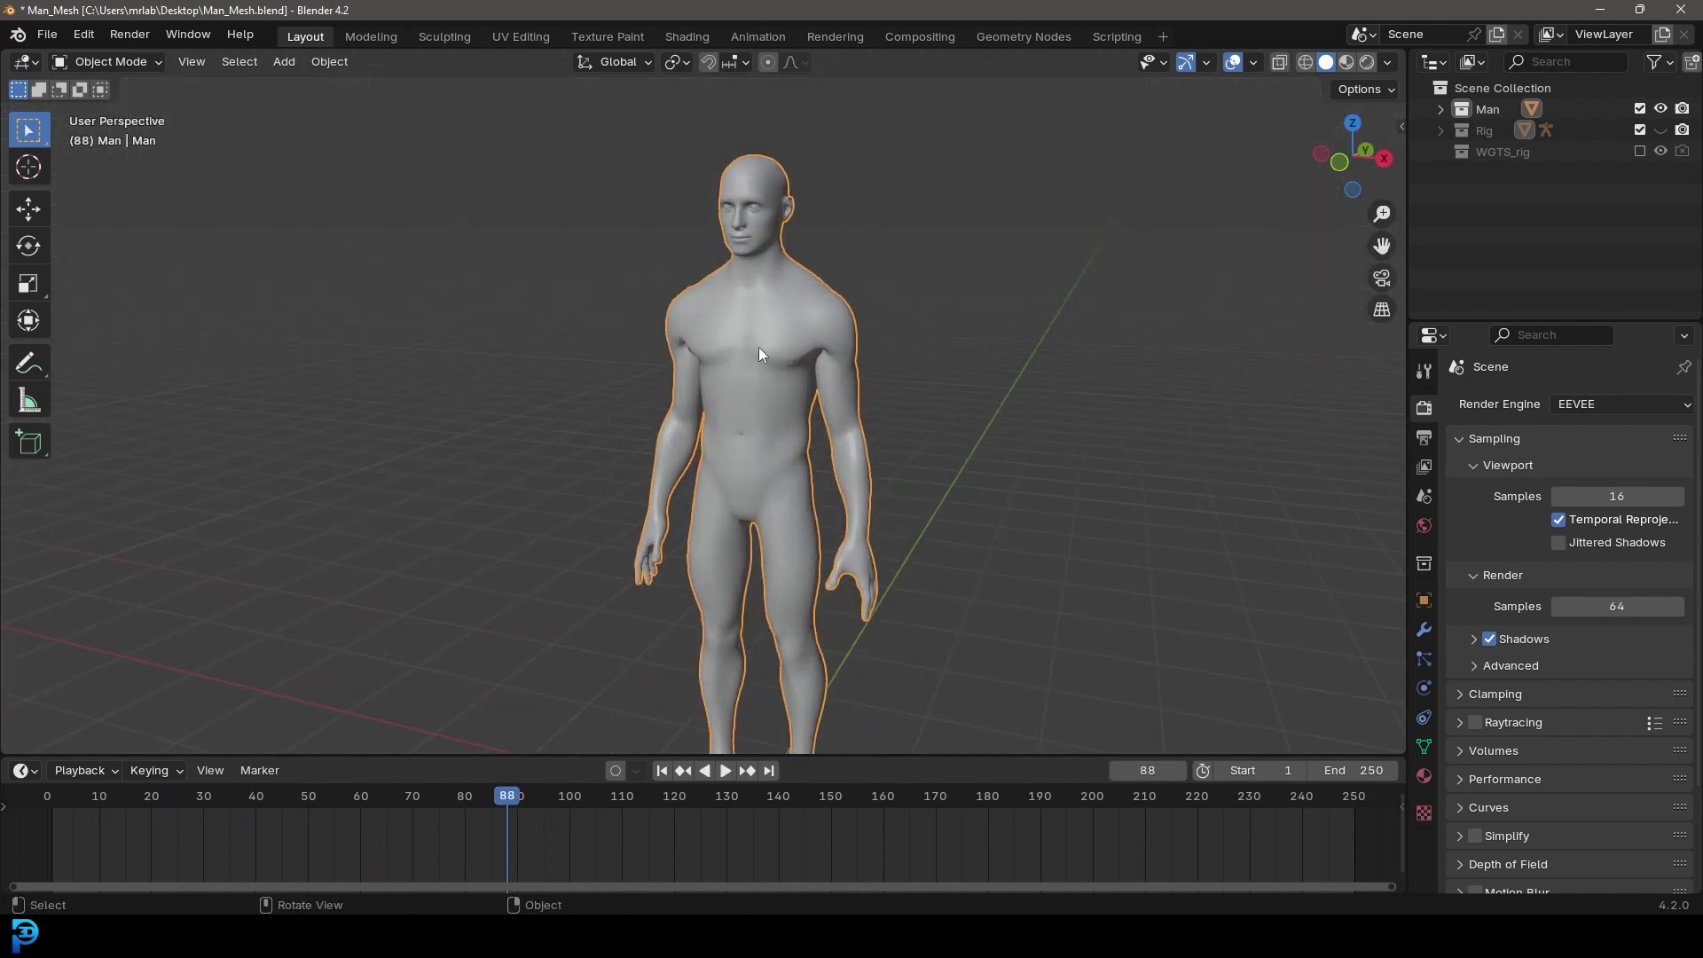
left_click(1424, 691)
left_click(1564, 429)
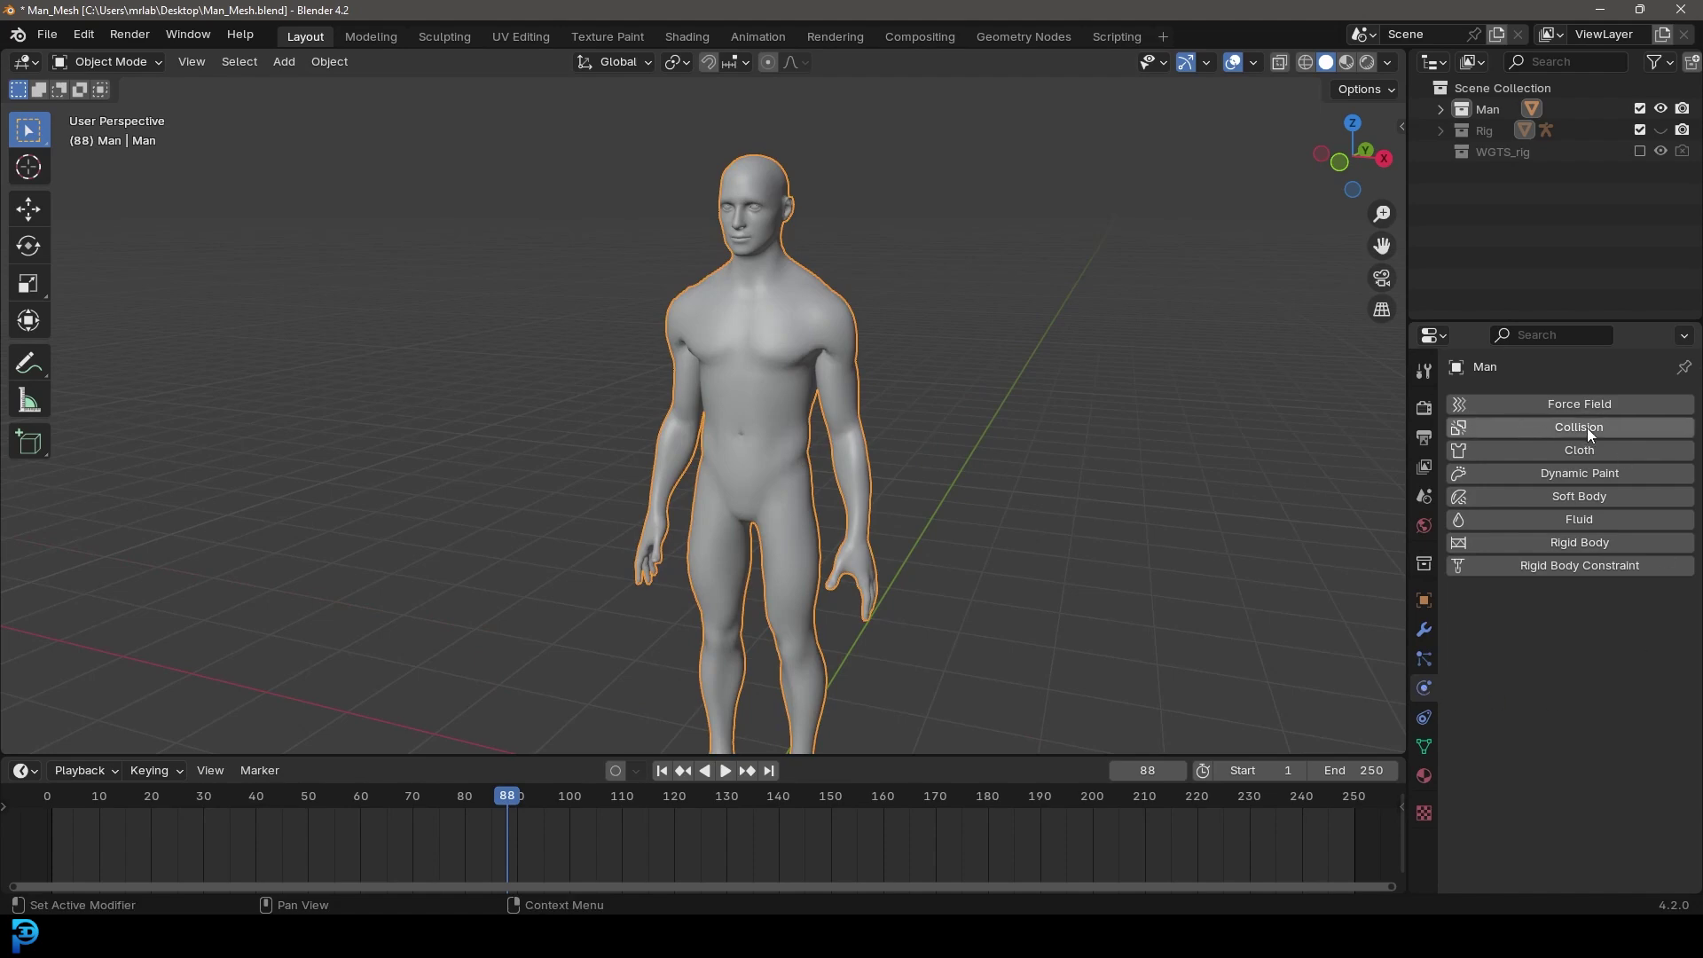
left_click(1423, 630)
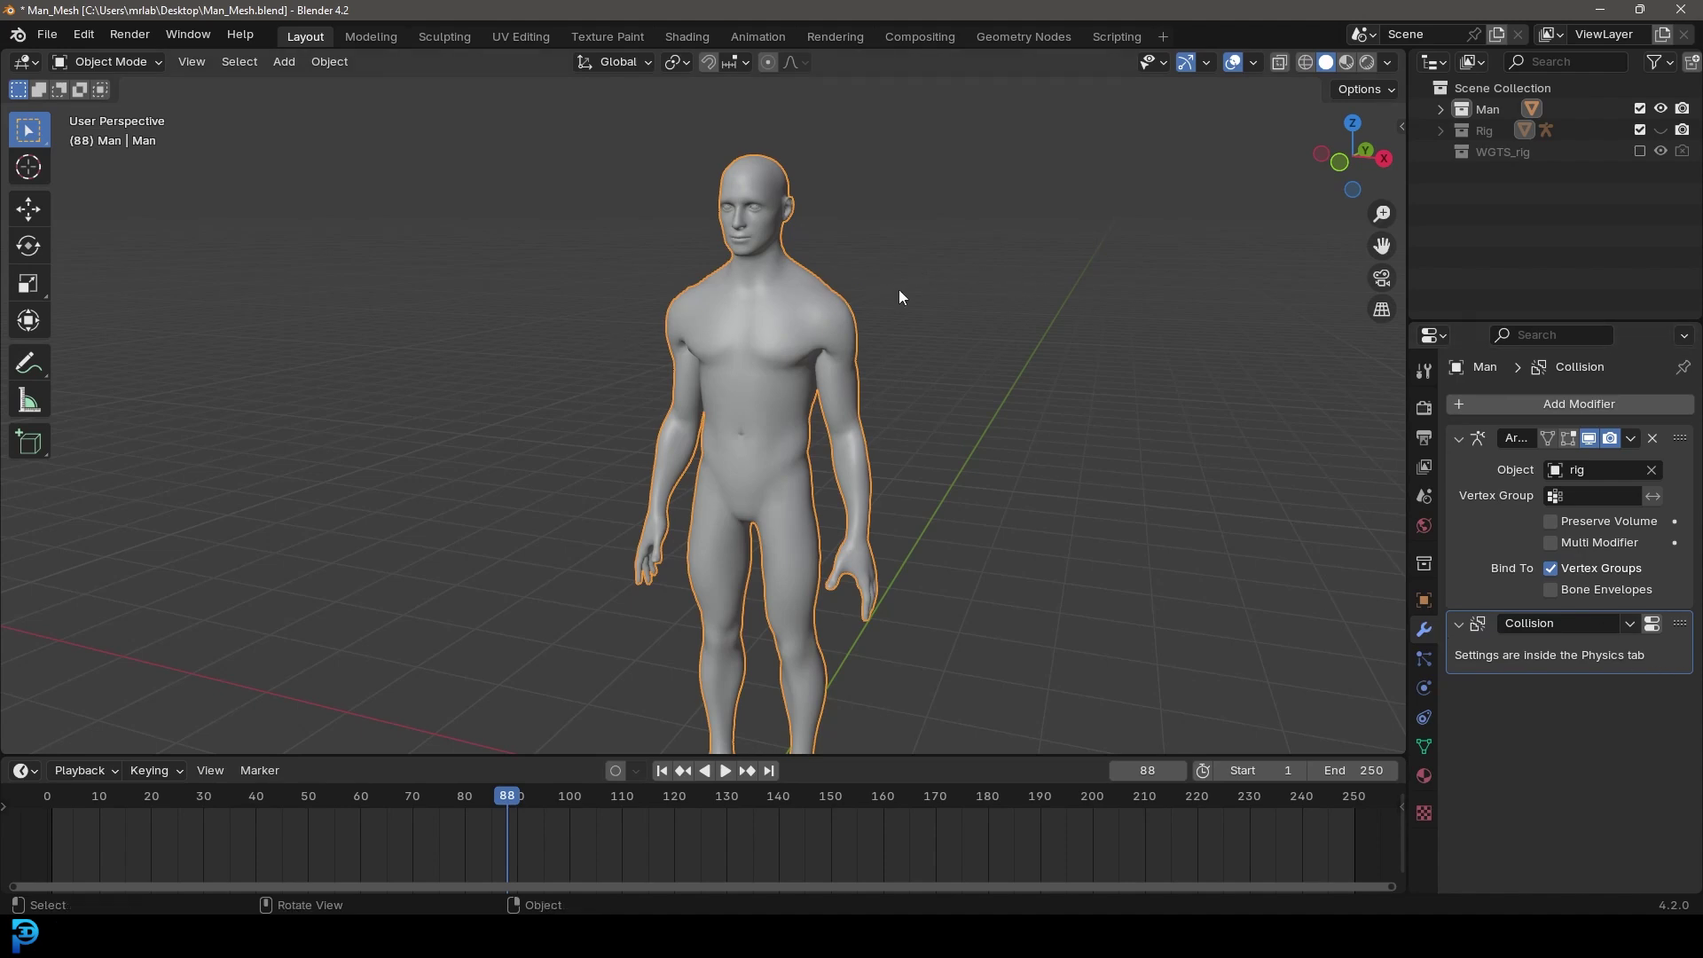
Step: Return the animation to frame 1 and view the man from the front
middle_click_drag(841, 296, 791, 316)
scroll(788, 322, "up", 3)
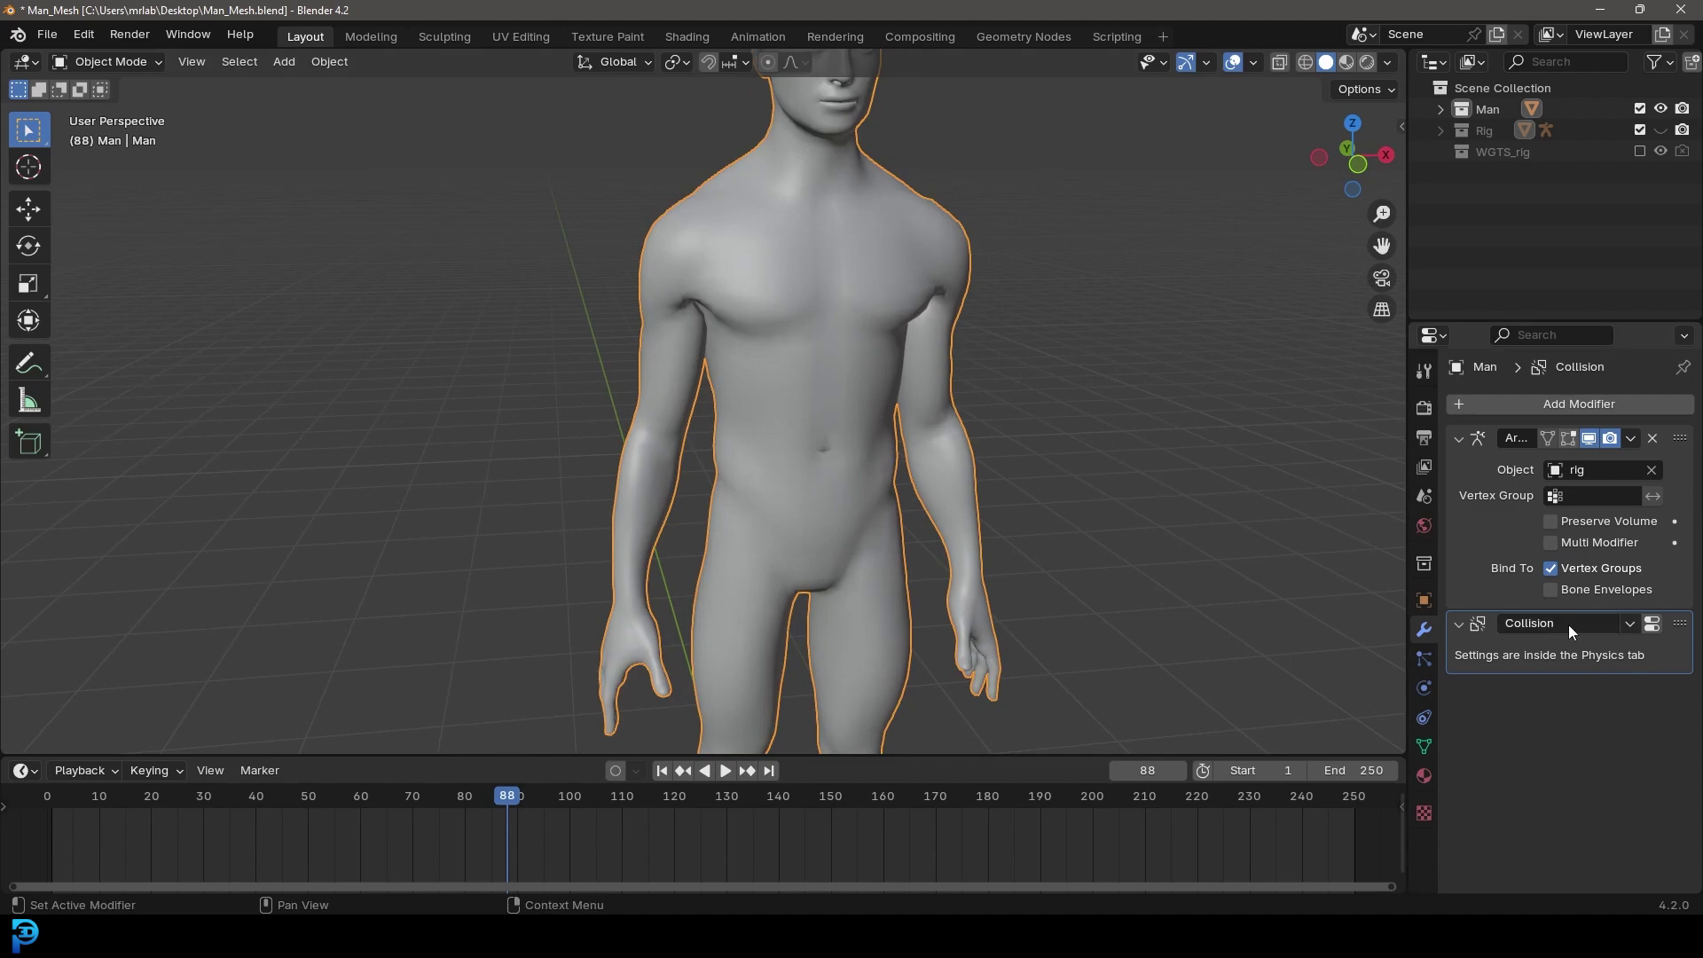
scroll(819, 509, "down", 4)
left_click_drag(509, 802, 52, 832)
key("KP_1")
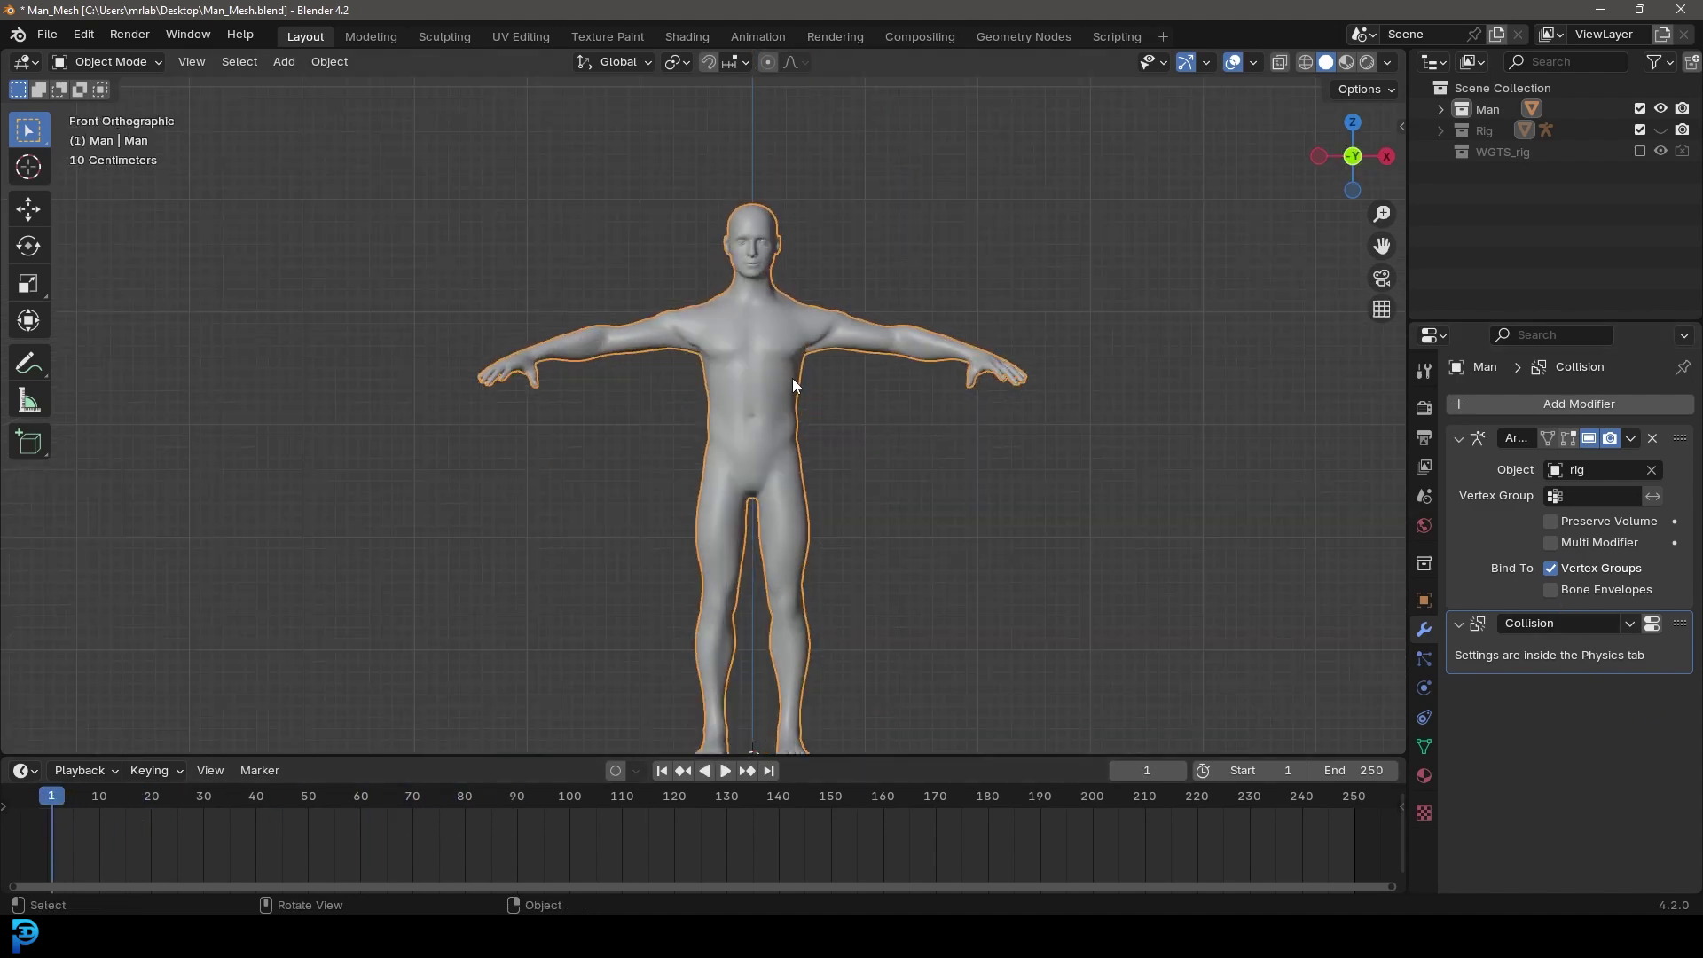
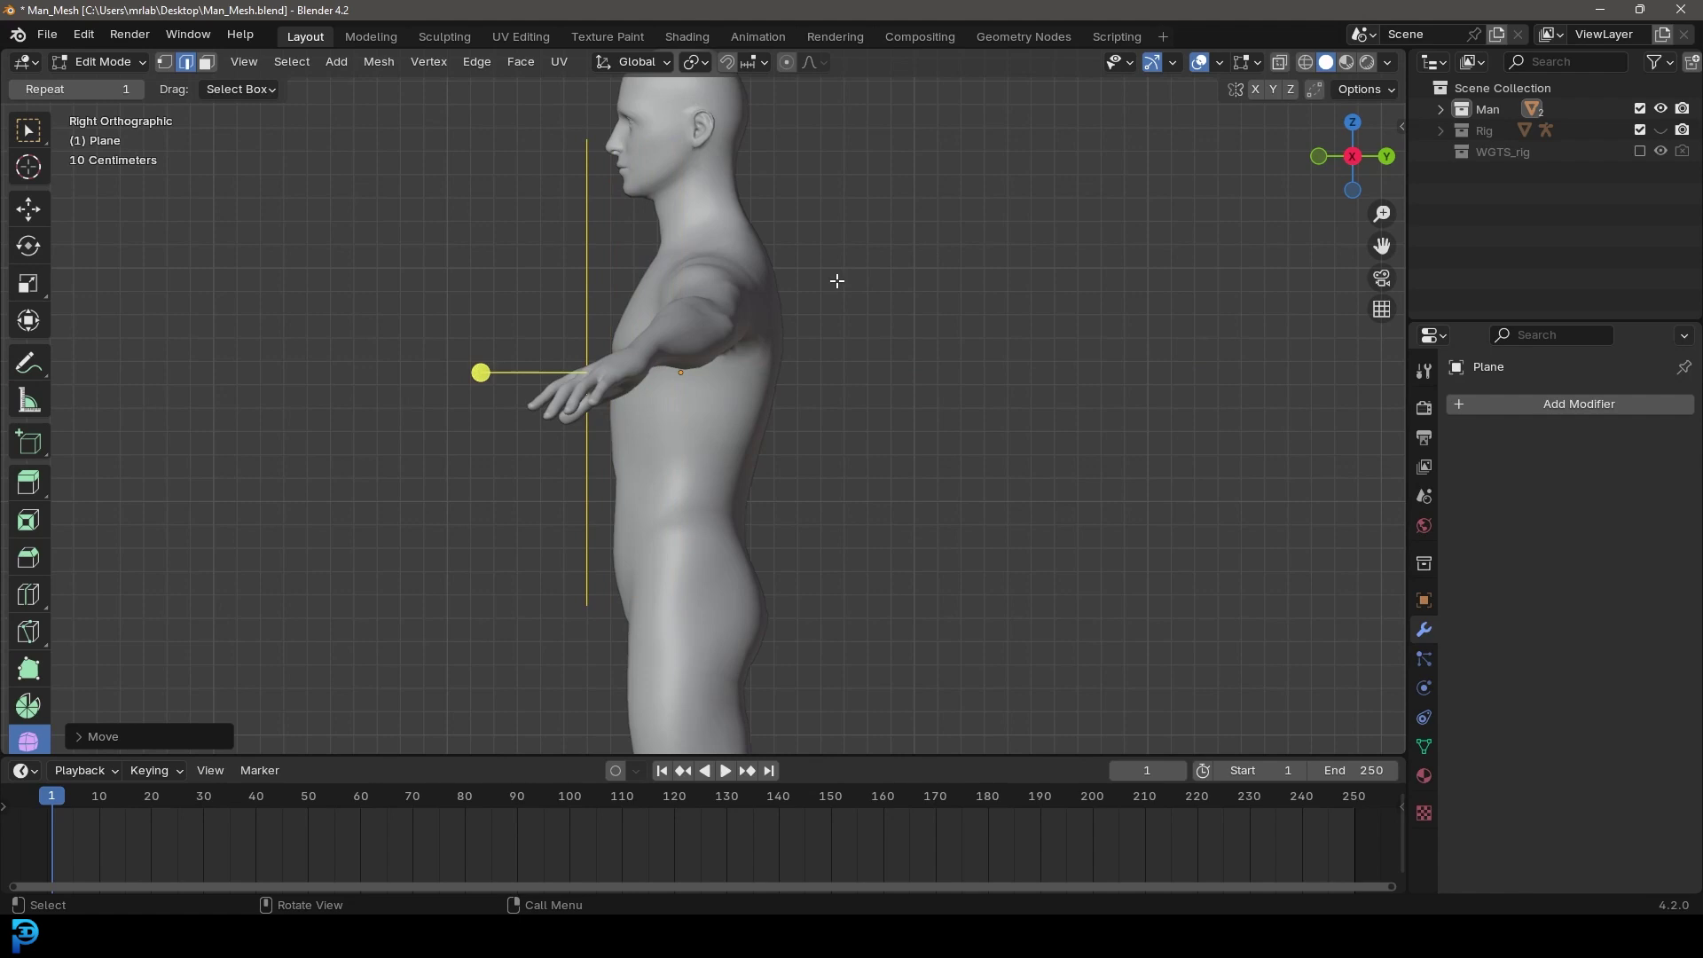
Step: Add a Mirror modifier to the plane in front of the man's torso
key("ctrl+KP_3")
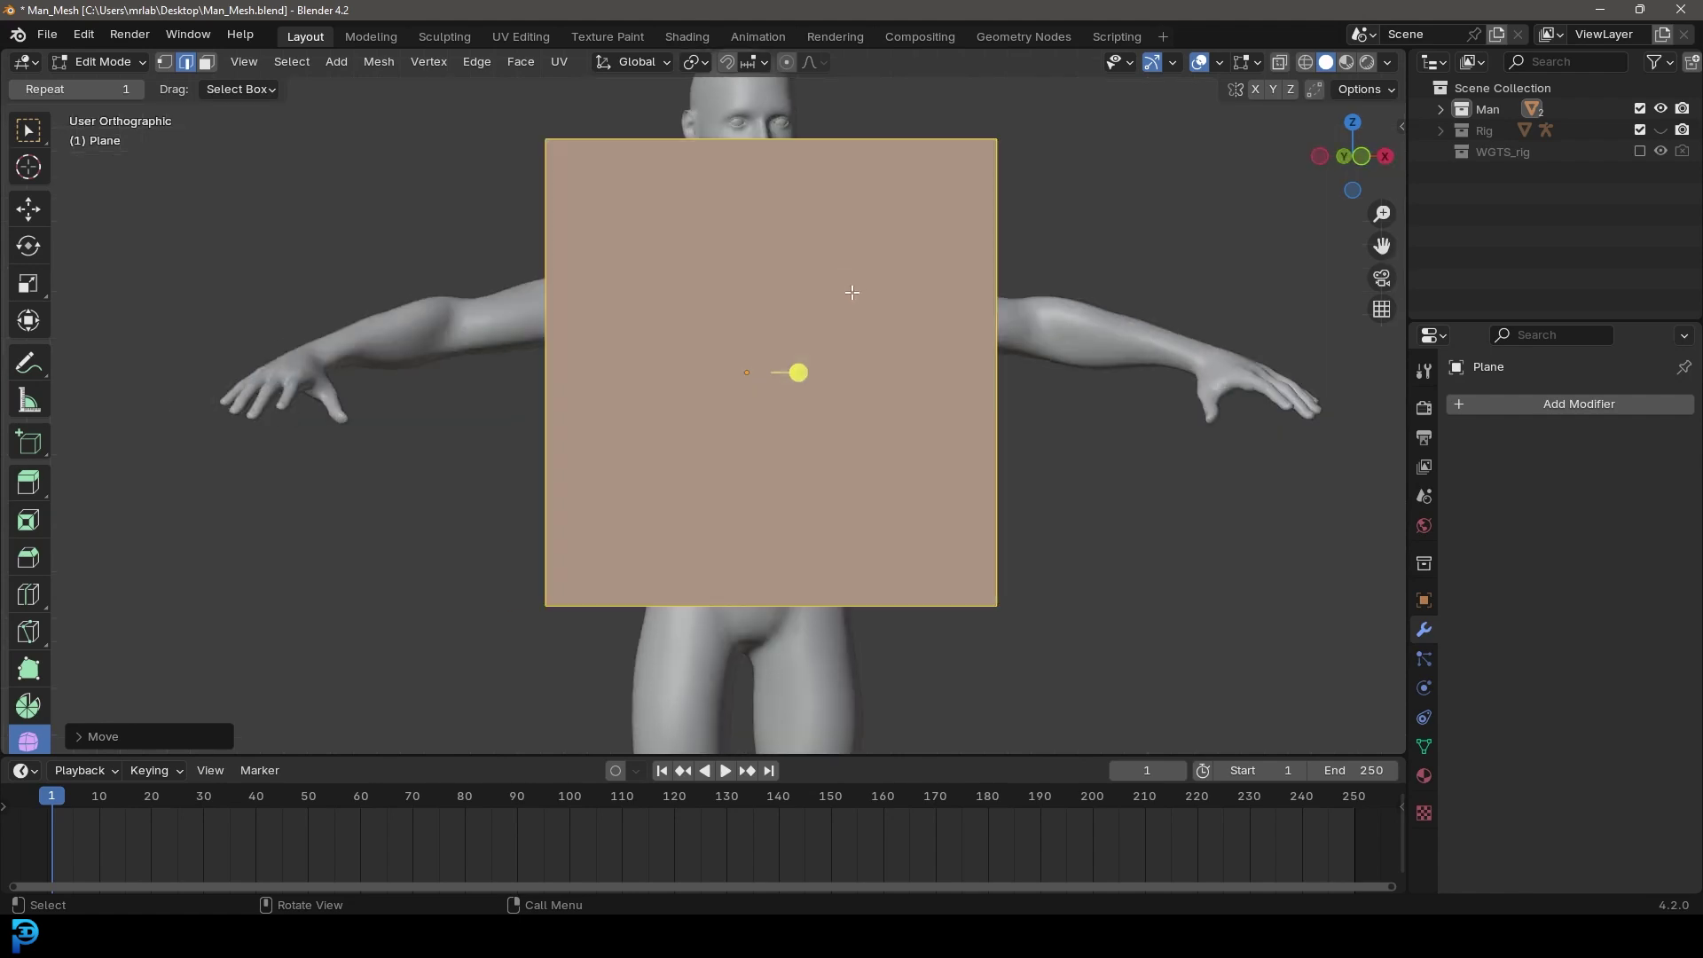
key("KP_1")
scroll(851, 293, "down", 1)
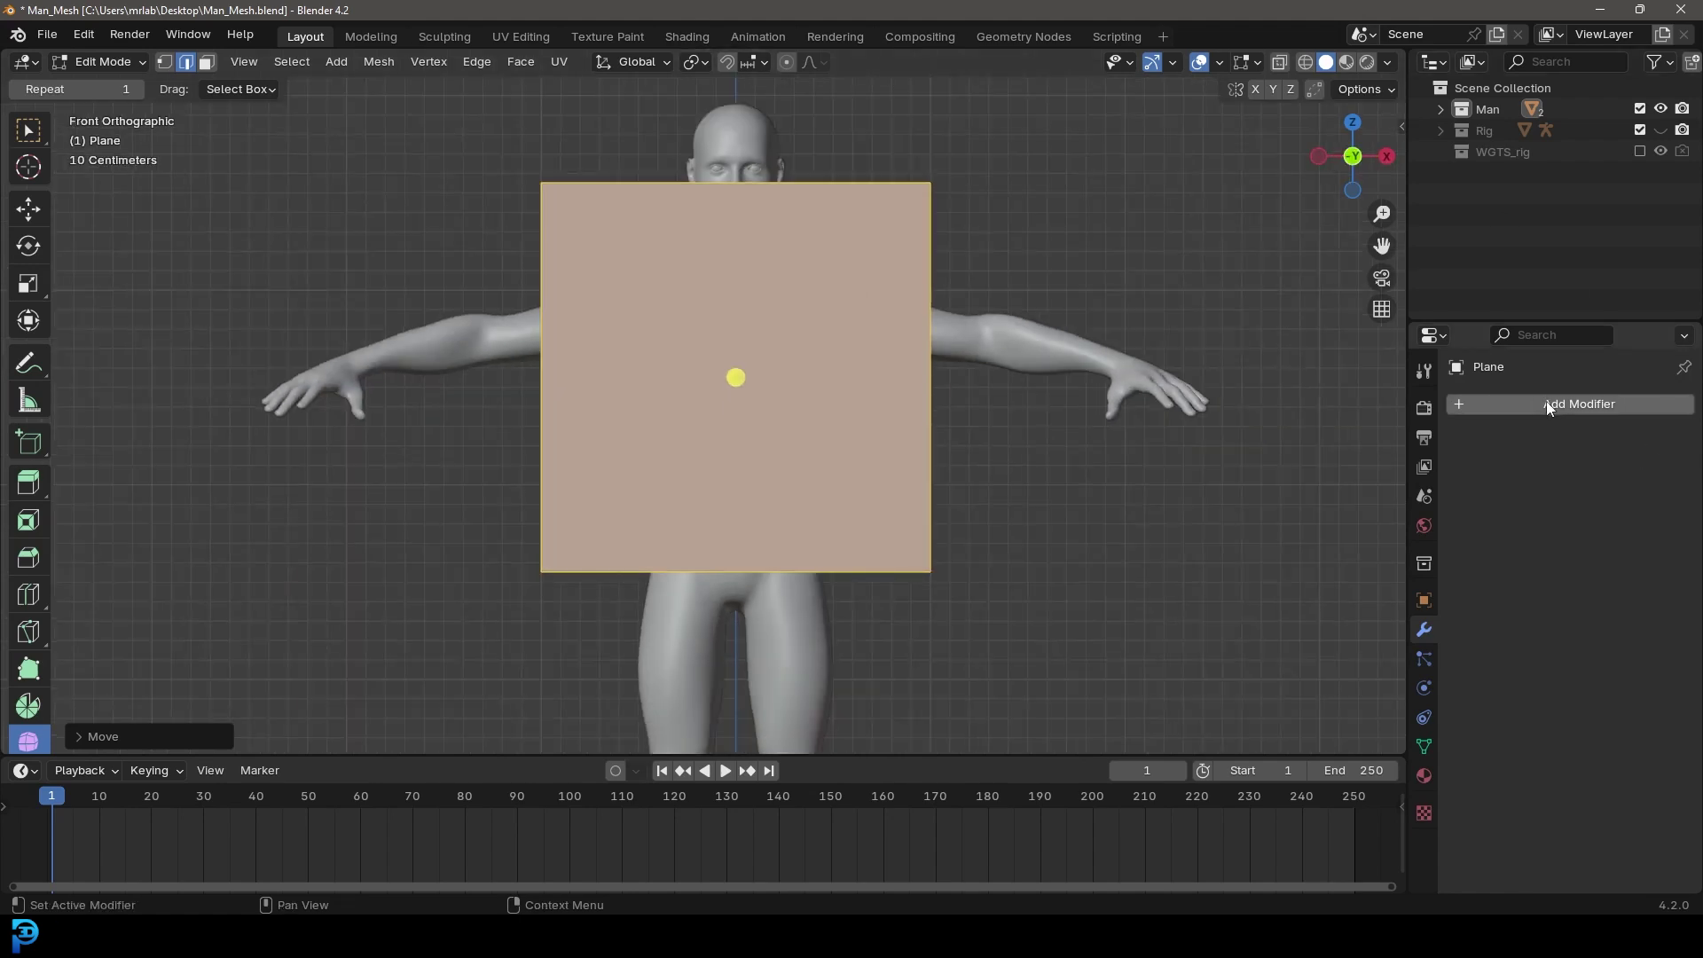
left_click(1522, 404)
key("space")
type("mir")
key("Return")
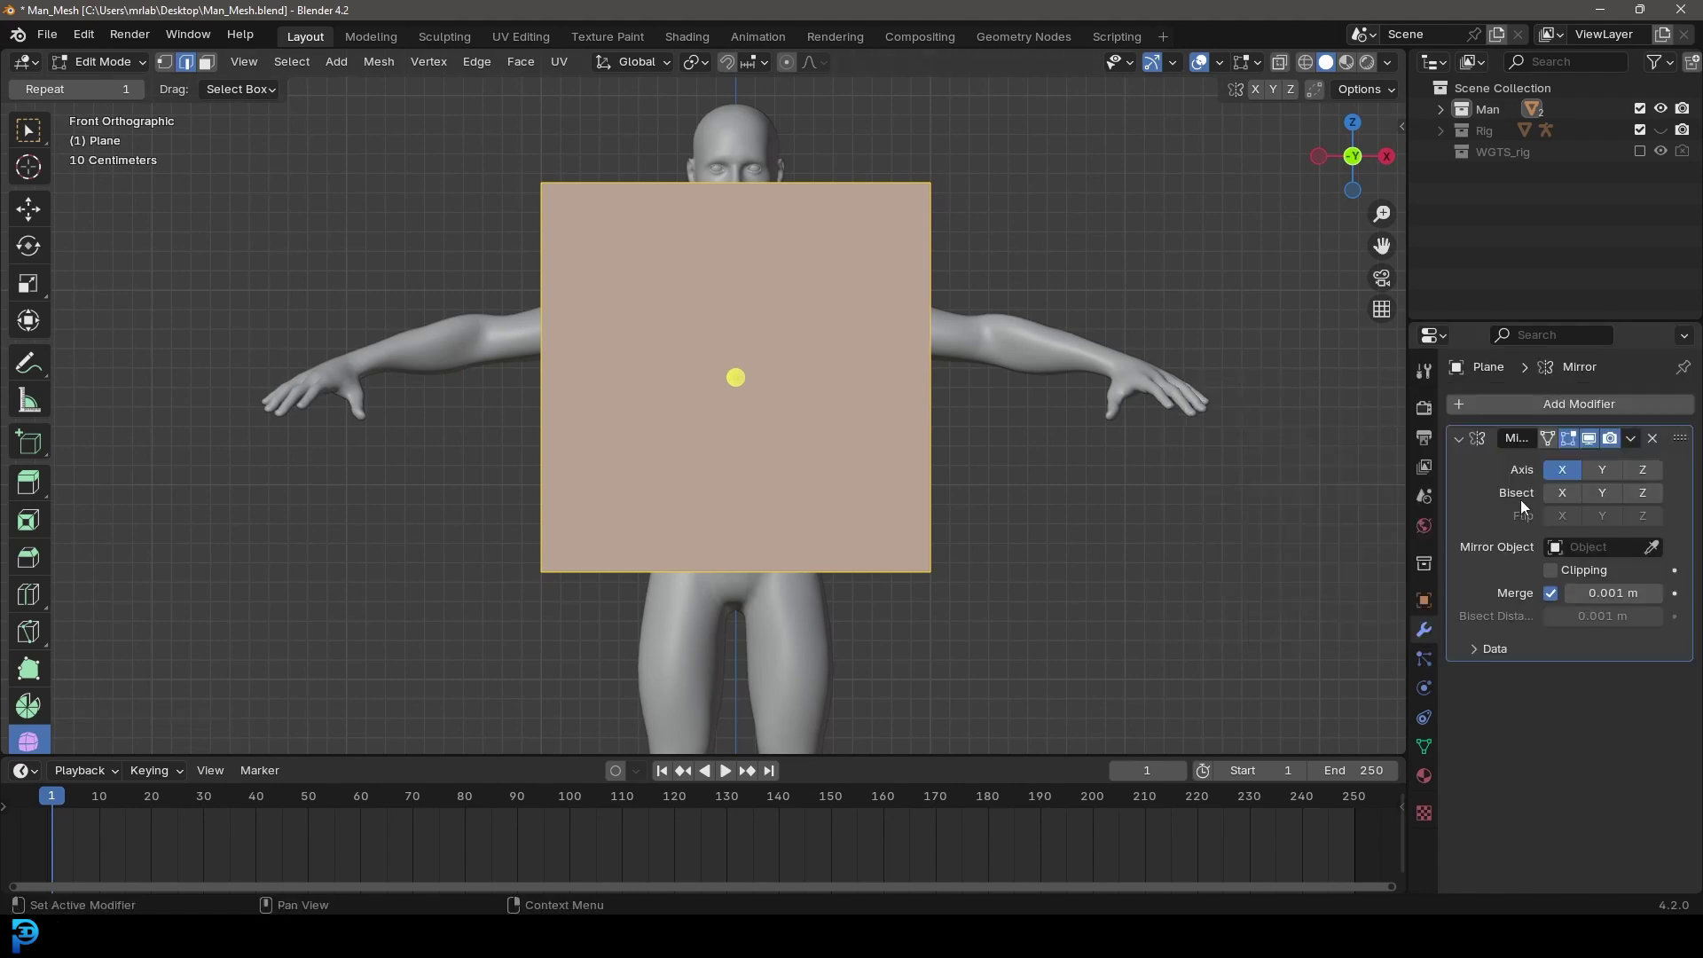
Step: Enable Clipping on the Mirror modifier and move the plane's negative-X side edge along X to the centre line
scroll(563, 294, "up", 2)
left_click(540, 300)
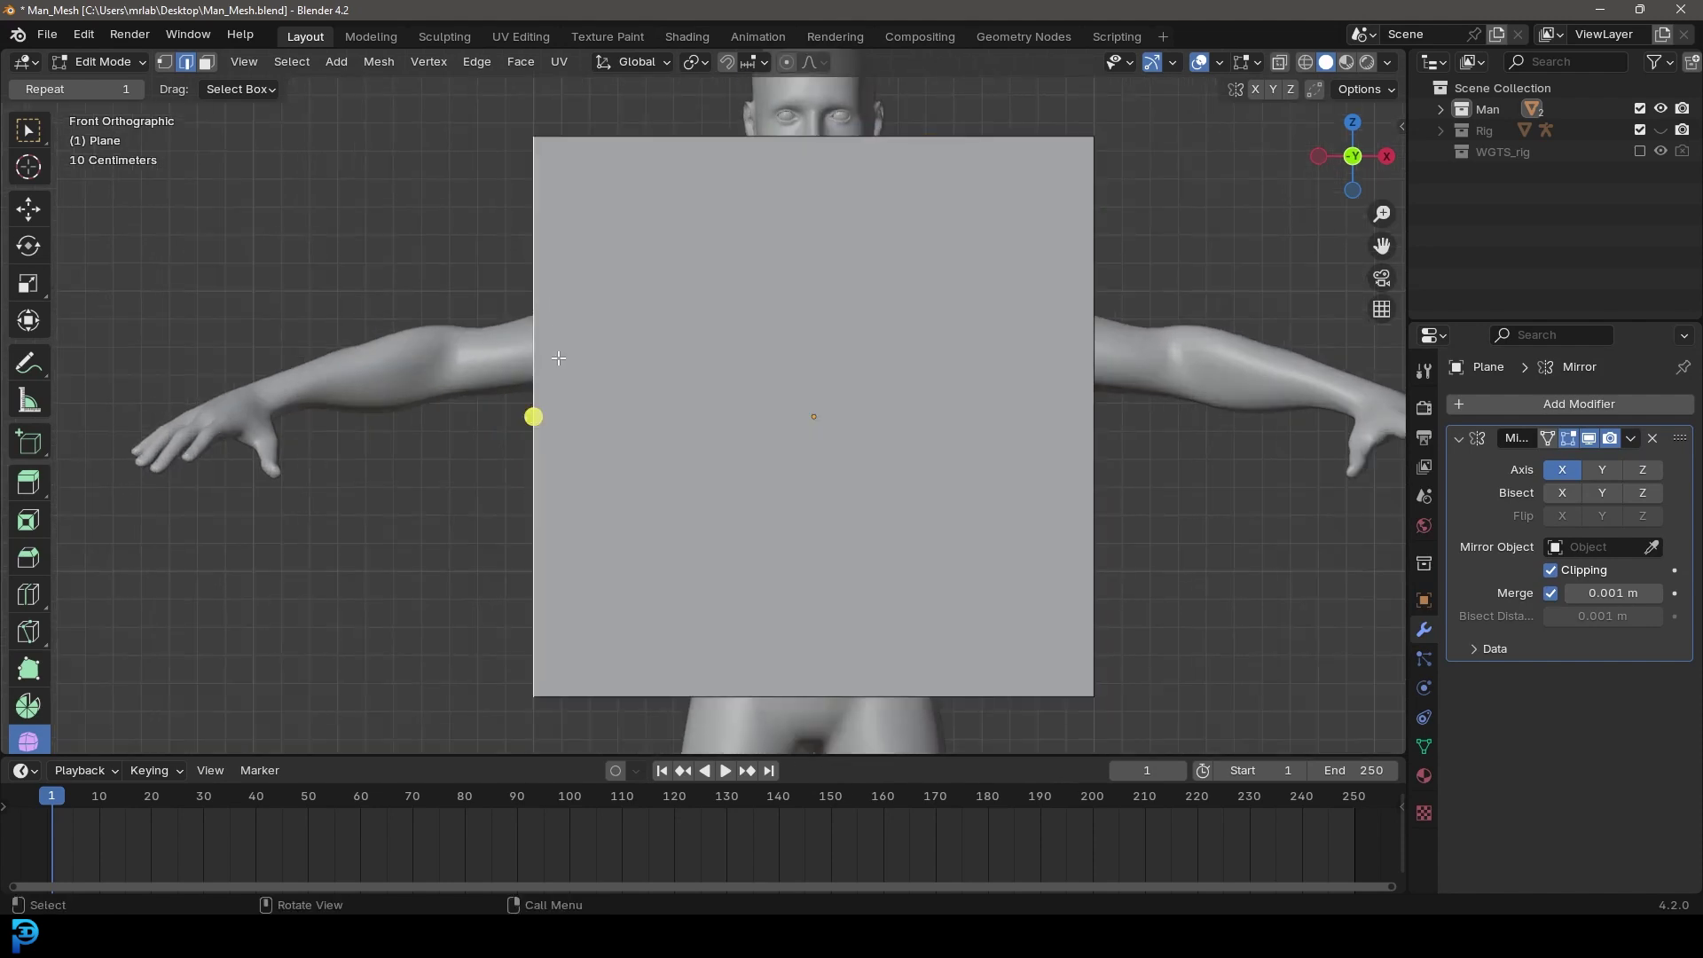
key("g")
key("x")
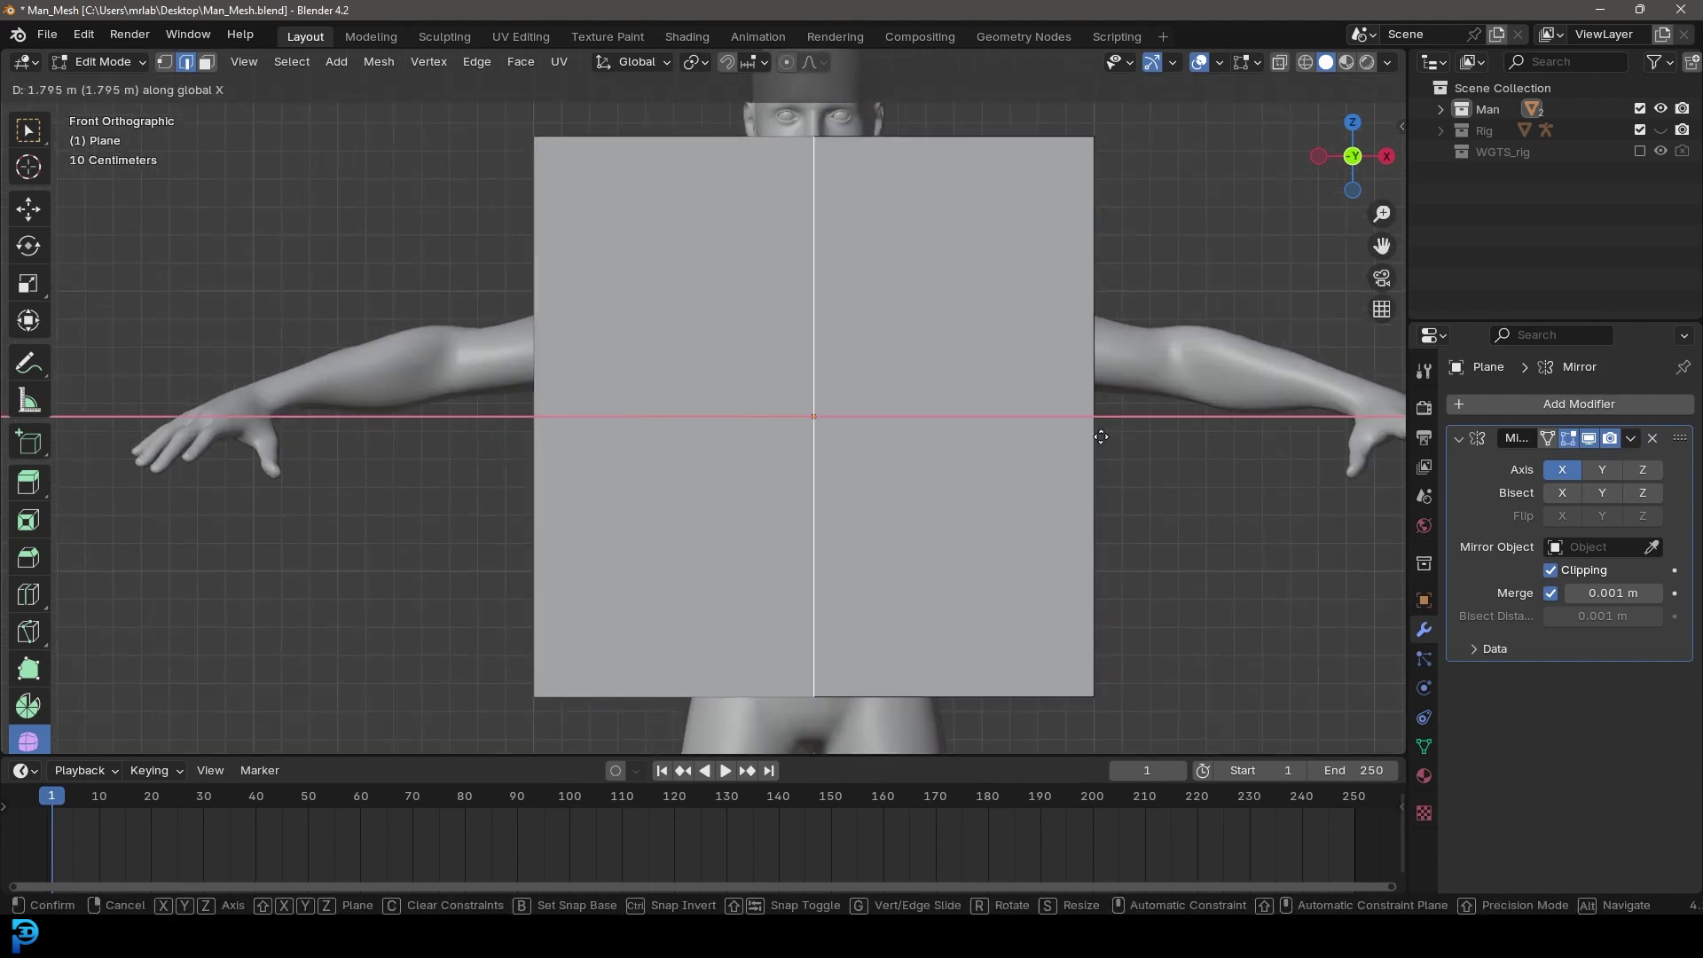
left_click(1292, 385)
scroll(943, 319, "down", 3)
Step: Select the whole half plane and switch the viewport to wireframe shading to see the man's body behind it
key("a")
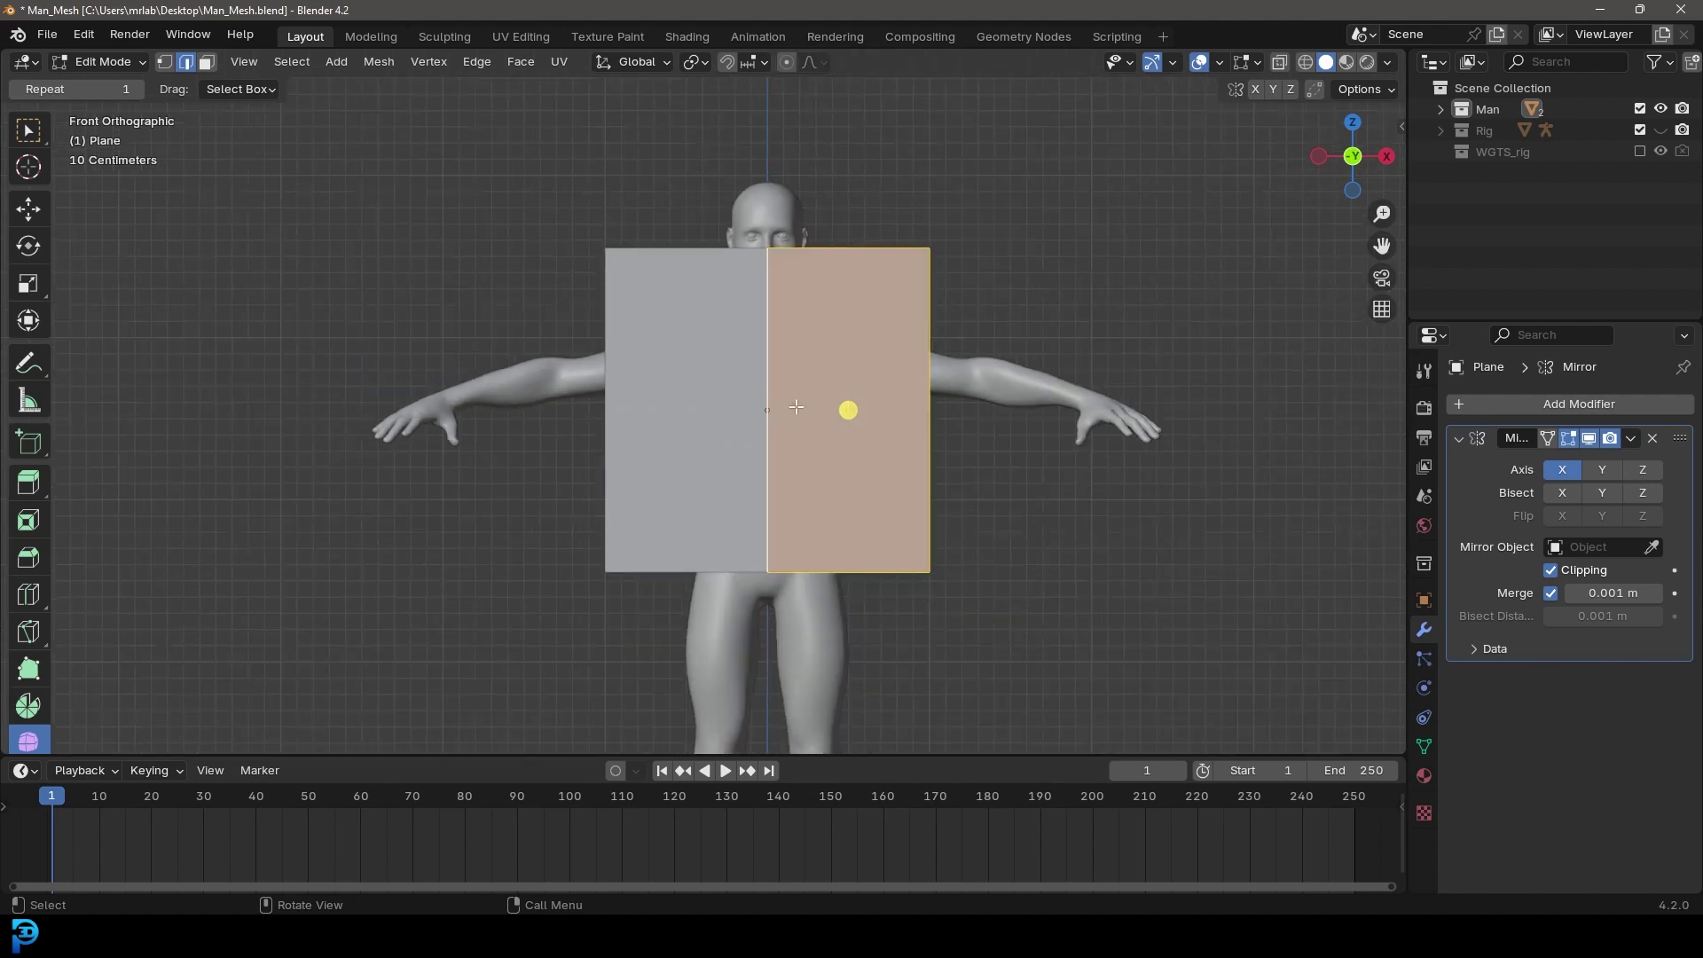
scroll(787, 405, "up", 1)
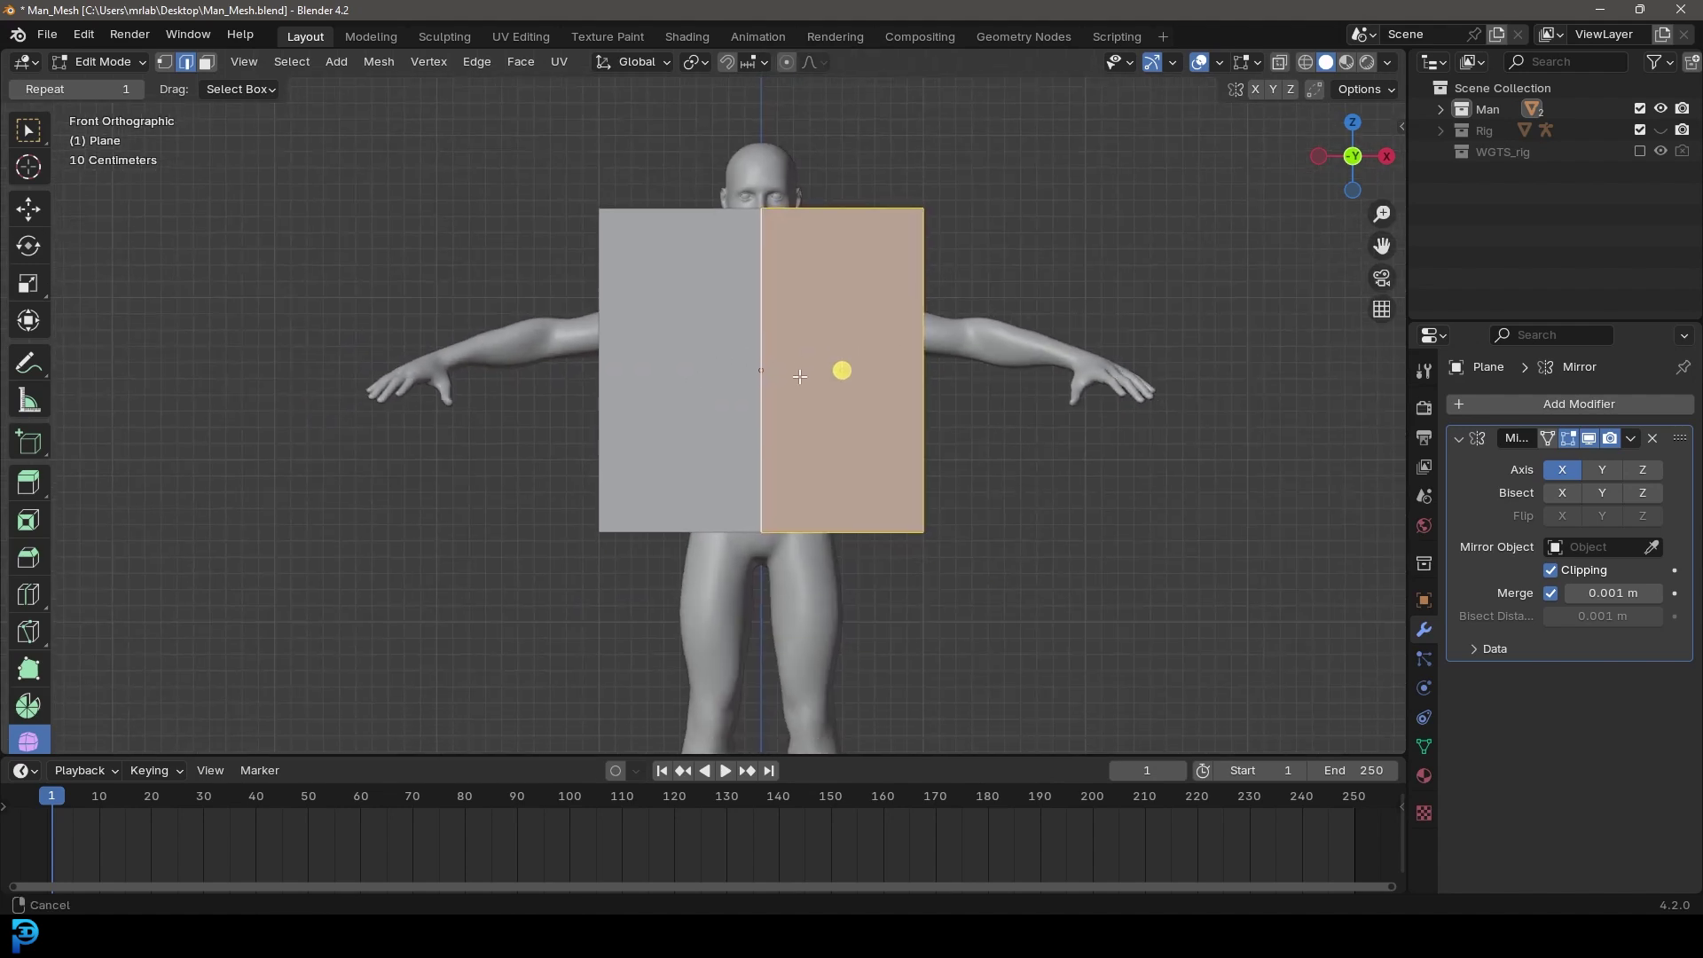
left_click(1281, 64)
scroll(1280, 67, "up", 1)
left_click(1280, 64)
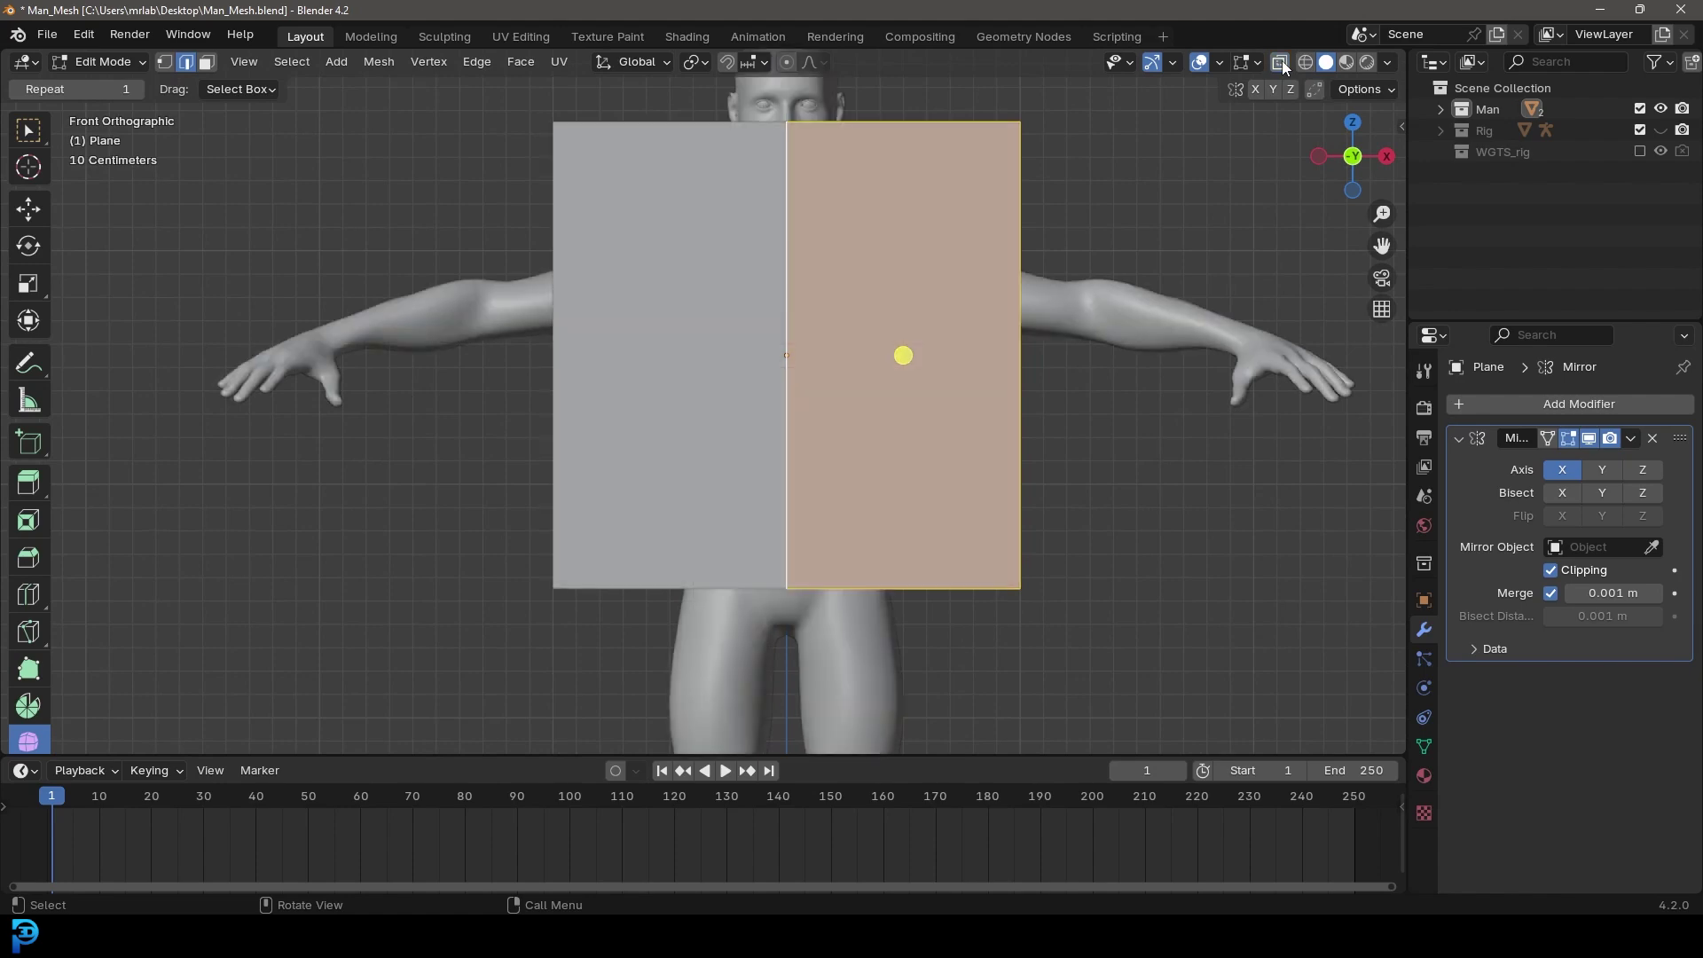
key("z")
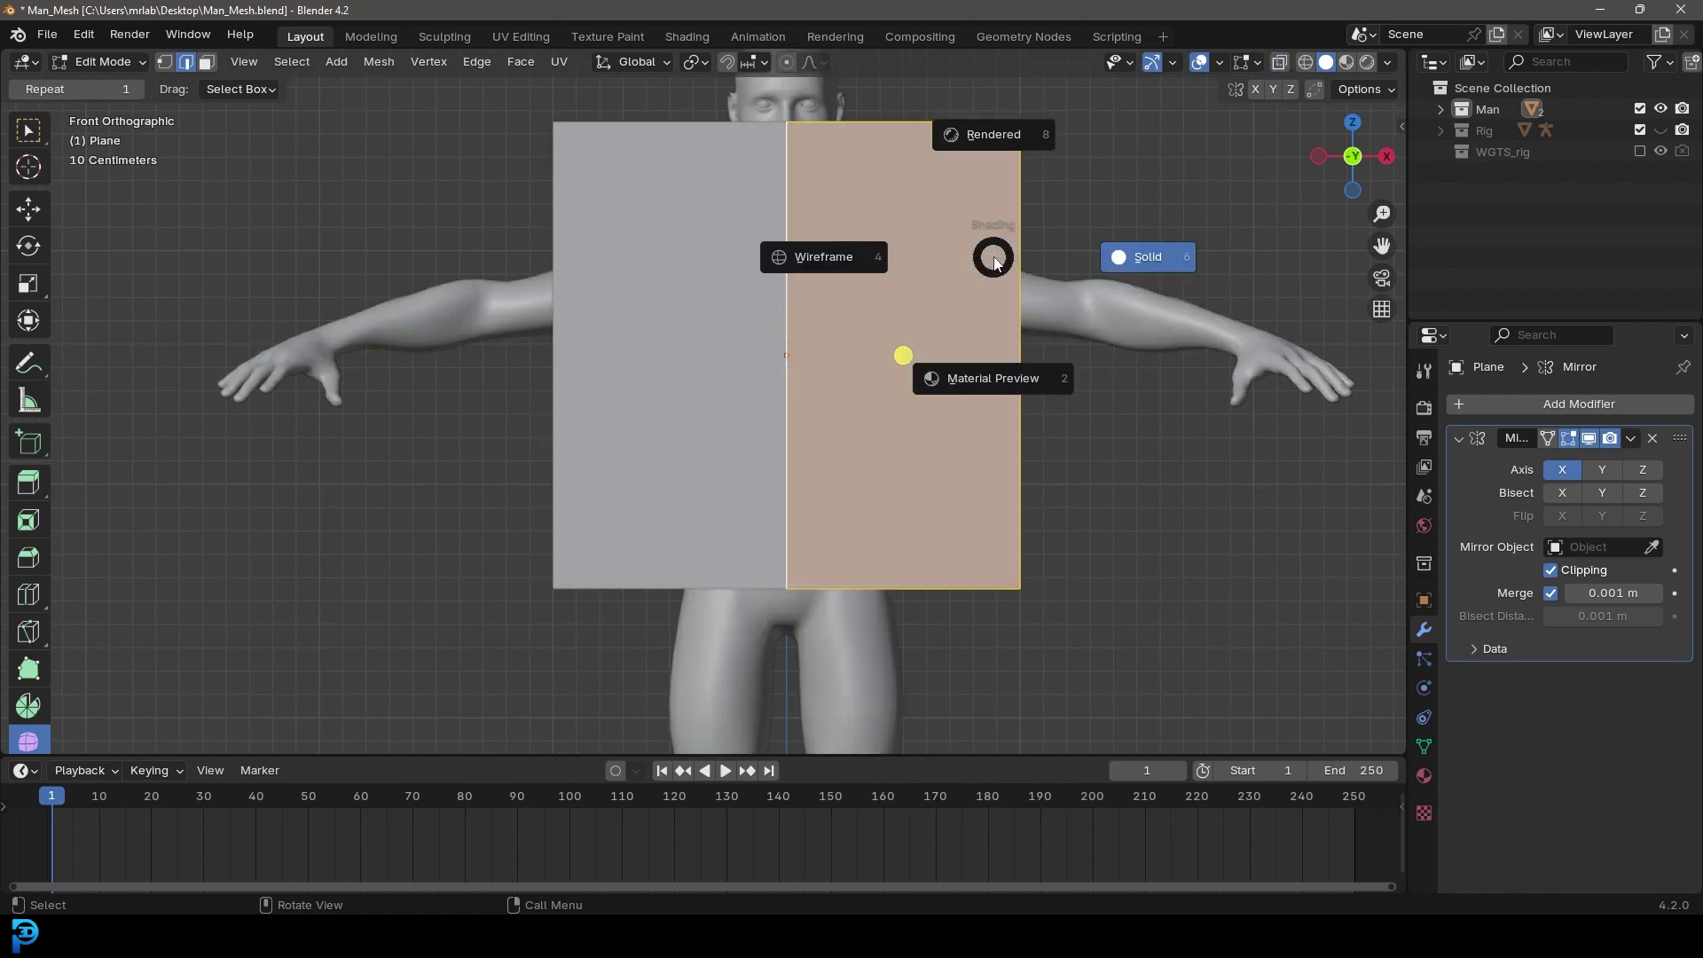
left_click(869, 254)
scroll(904, 313, "down", 3)
middle_click_drag(878, 323, 860, 343, "shift")
scroll(894, 191, "up", 2)
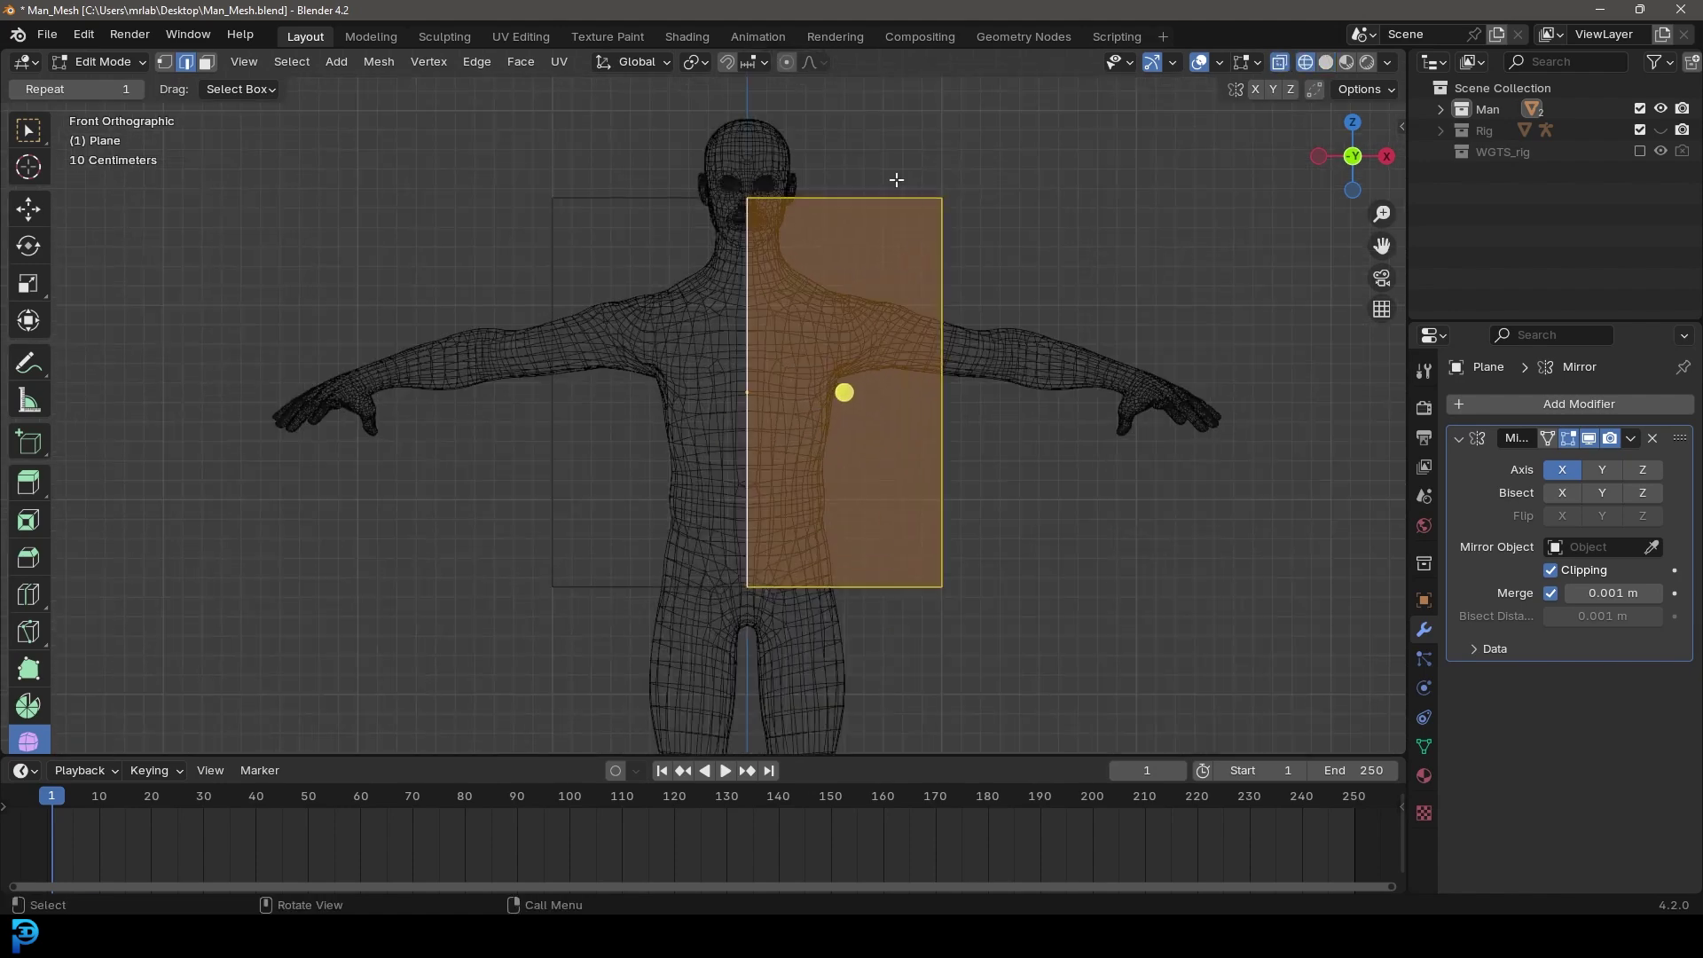
Step: Move the plane's top edge down to the height of the man's shoulders and slightly inward
left_click(860, 192)
middle_click_drag(861, 234, 866, 205, "shift")
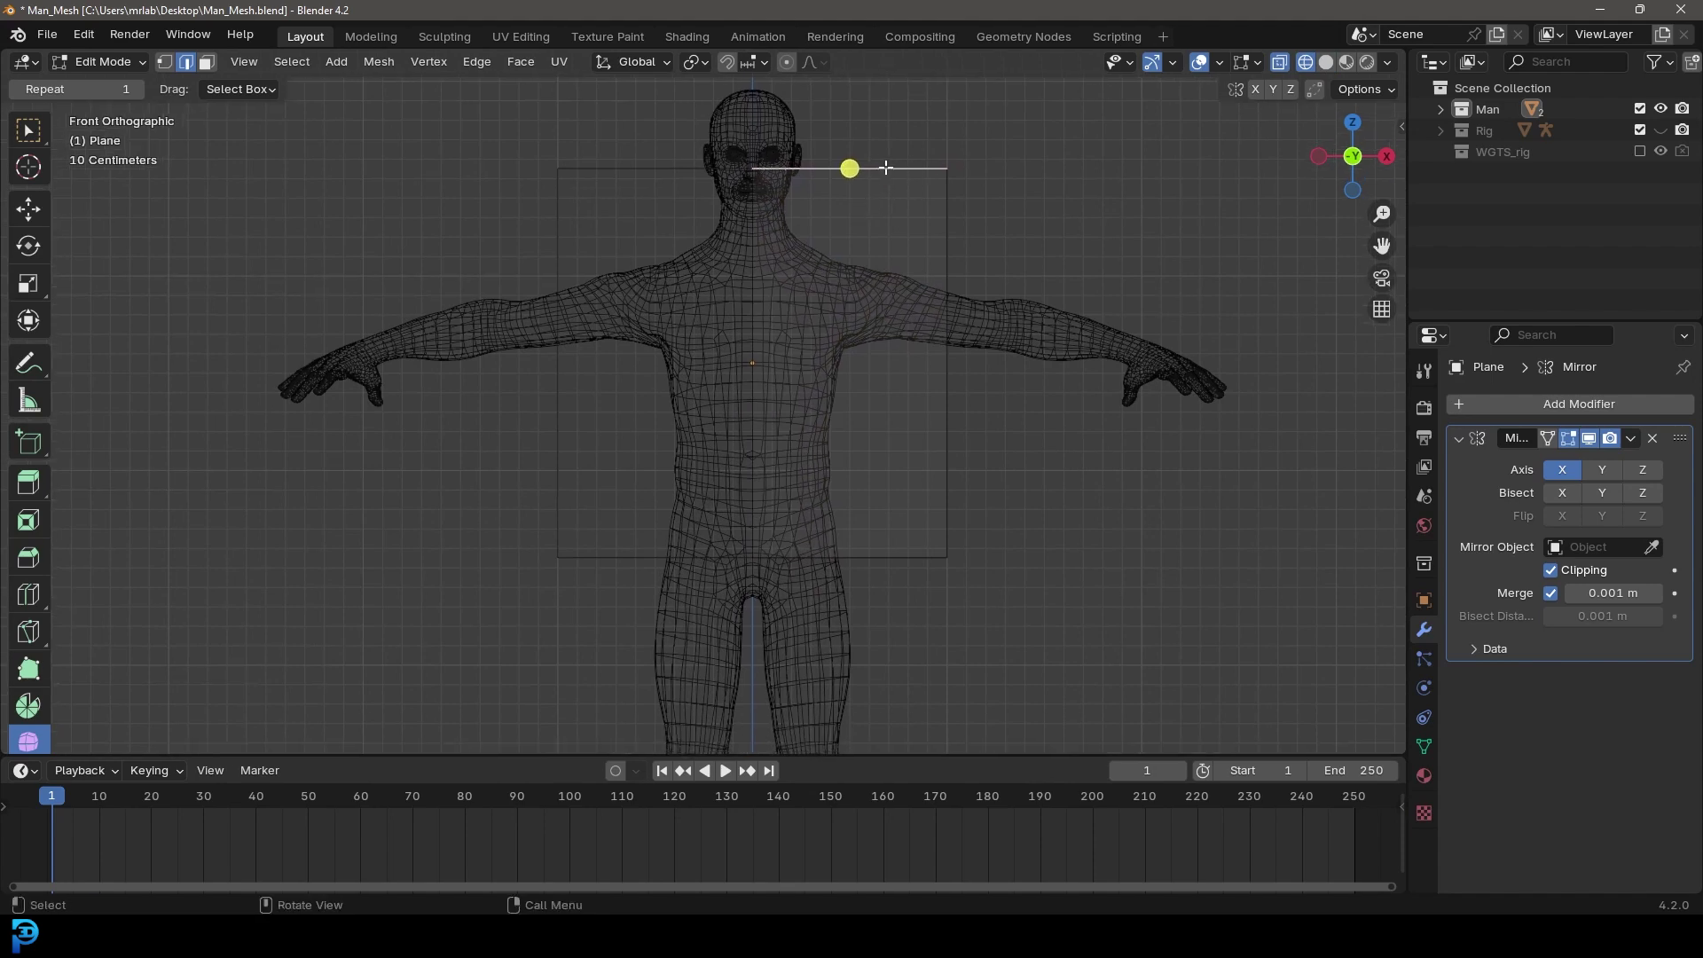
key("g")
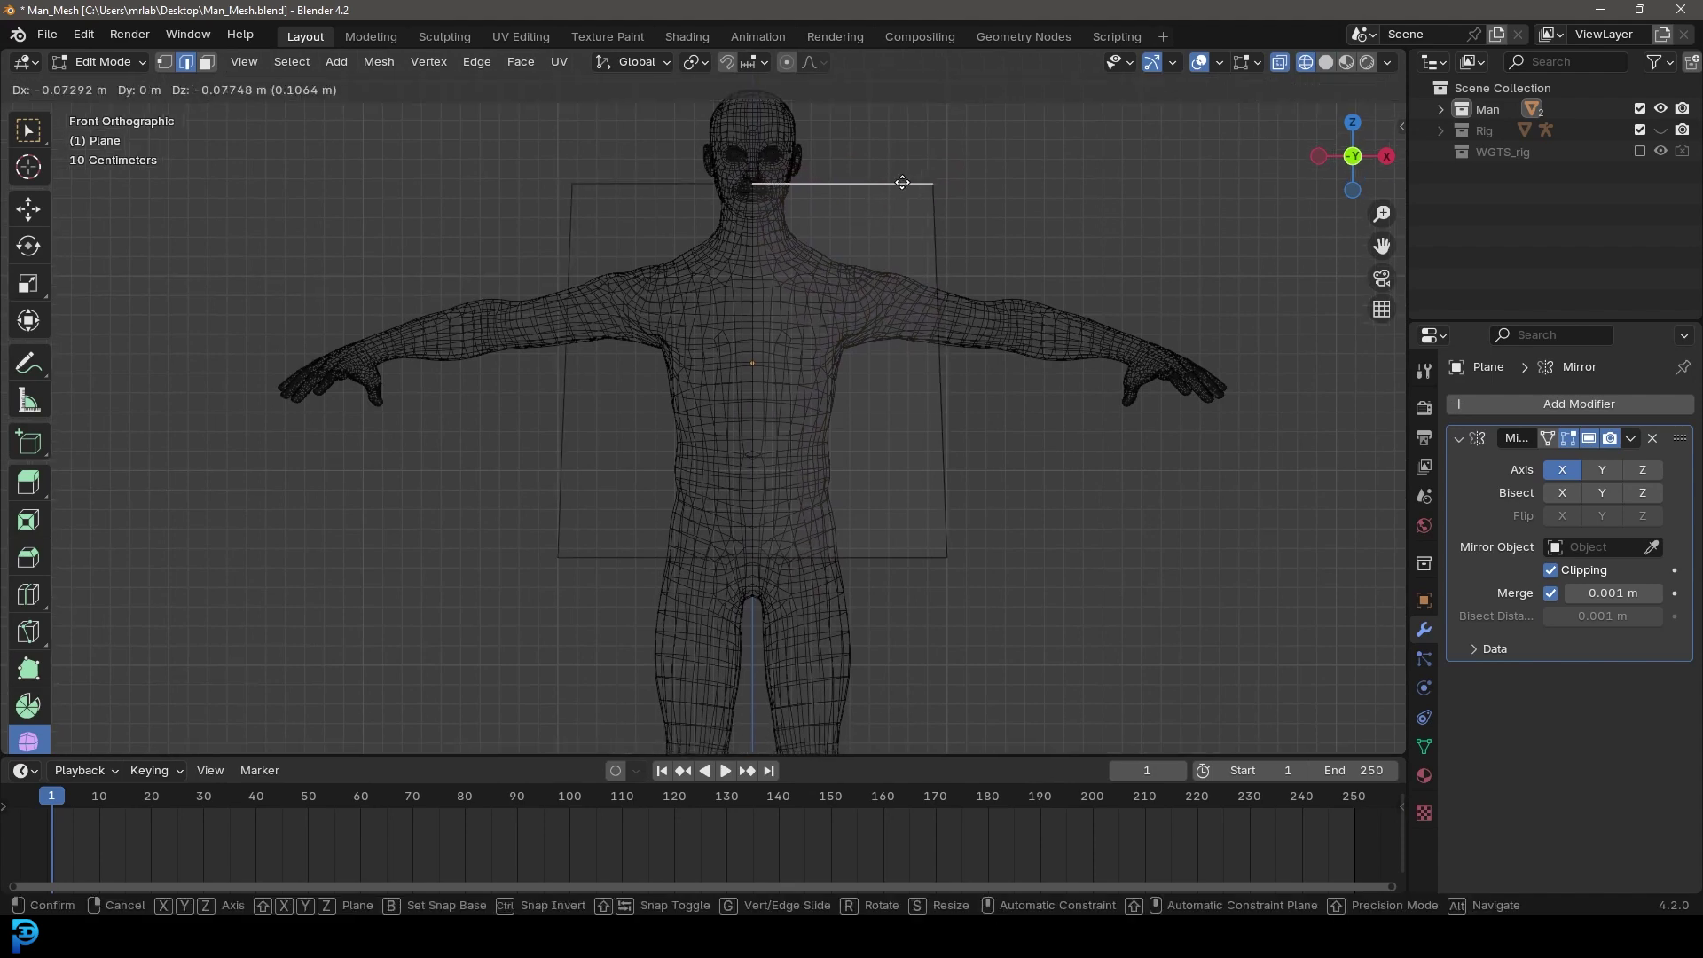
left_click(878, 246)
scroll(900, 275, "up", 2)
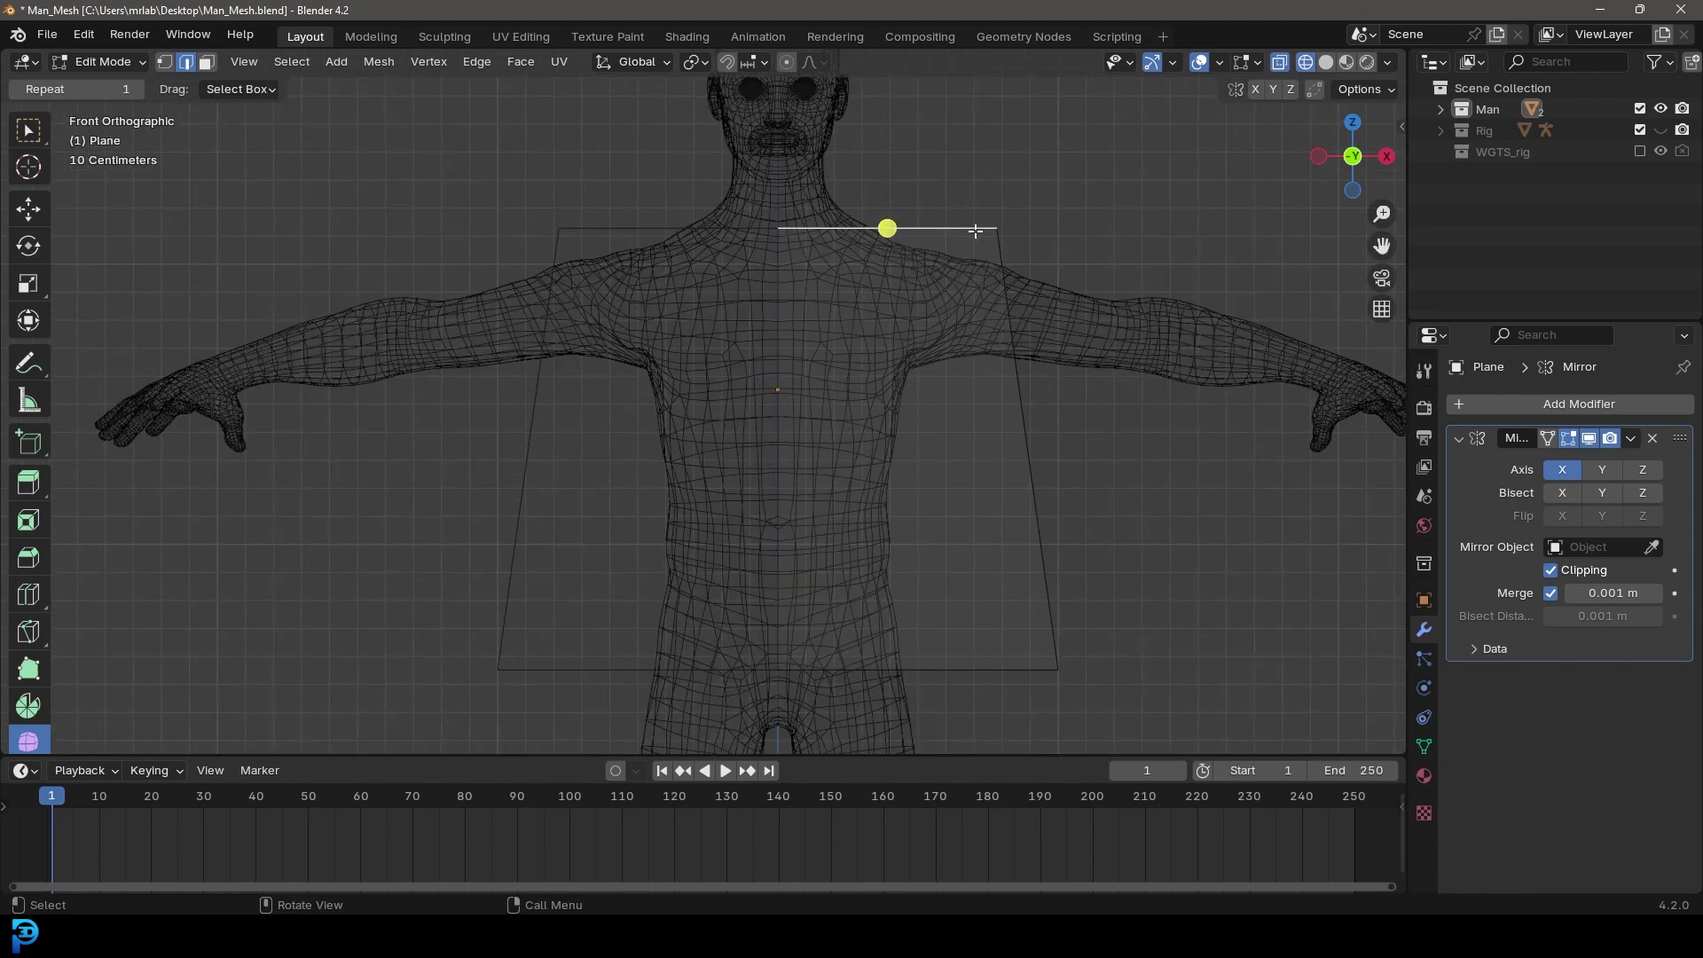
Step: Rotate the plane's top edge about 14.45° to follow the shoulder slope and return to solid shading
key("r")
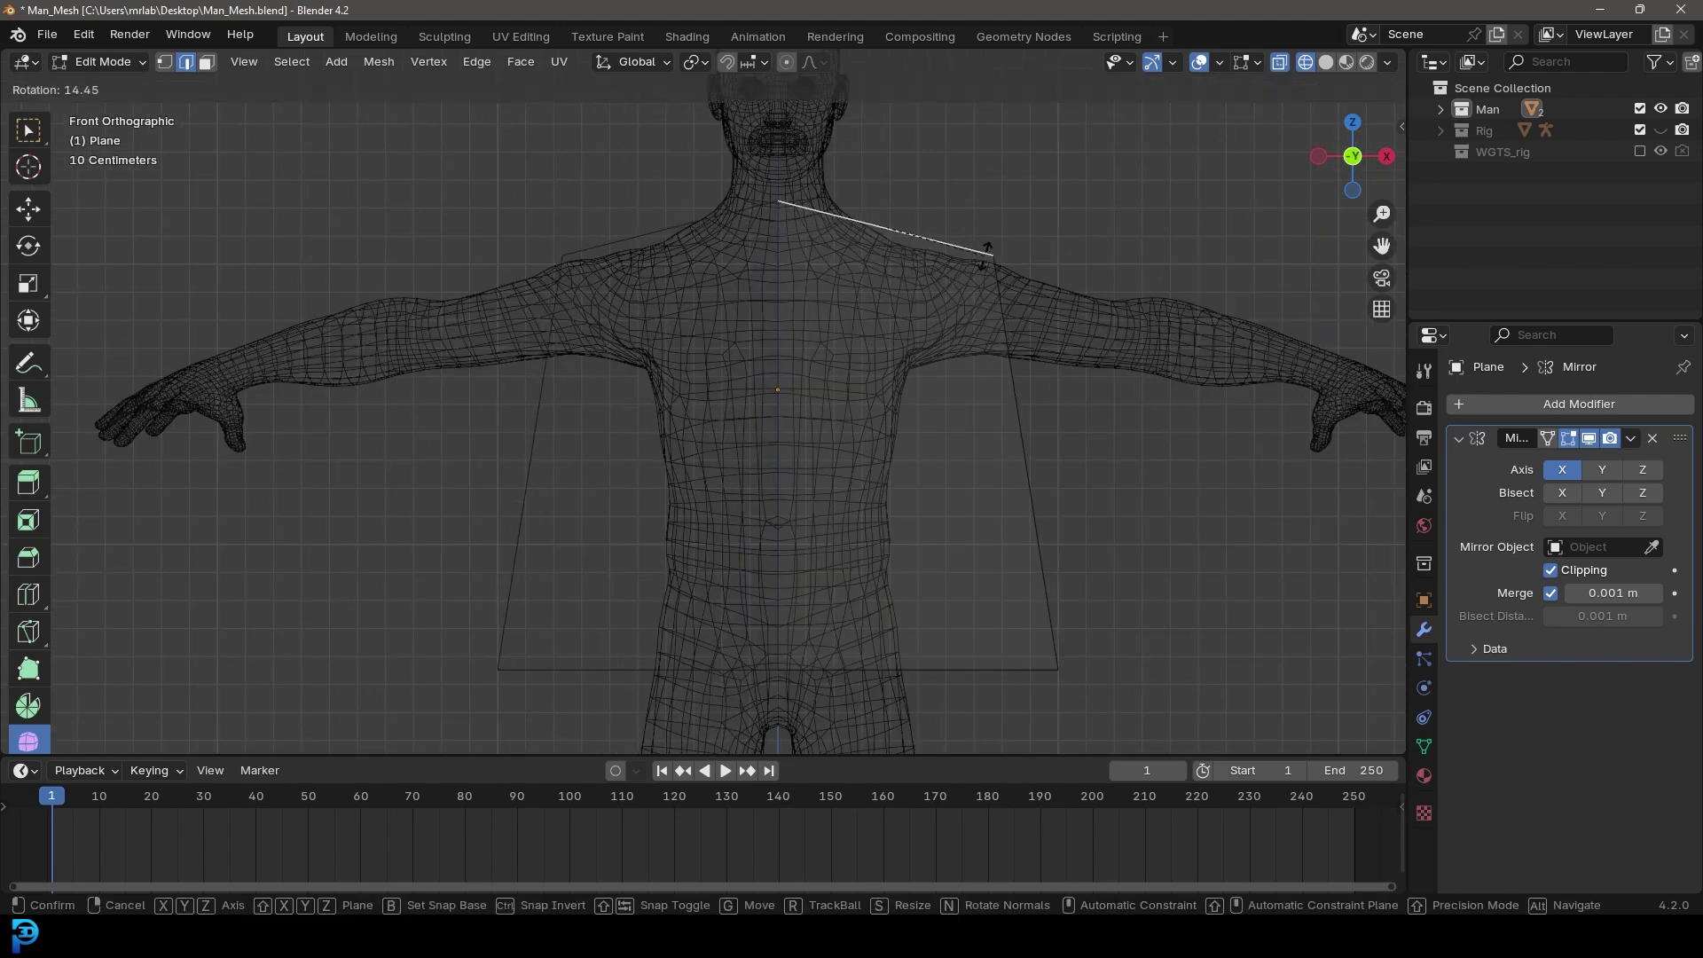
left_click(985, 254)
key("z")
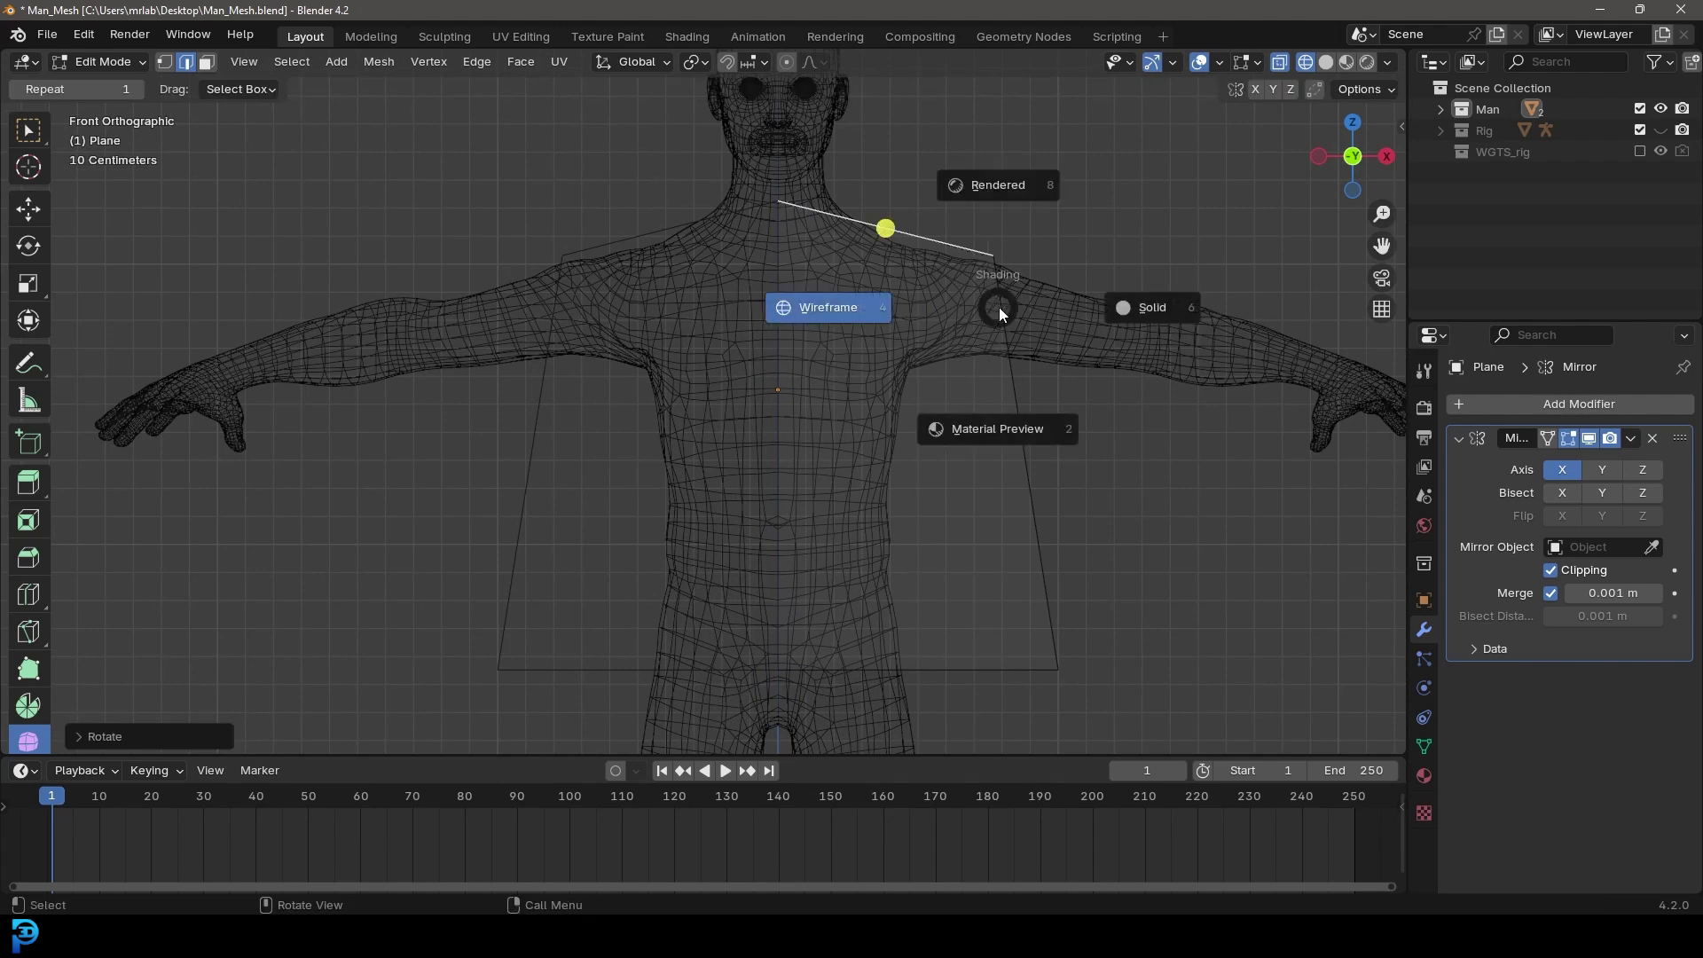
left_click(1165, 313)
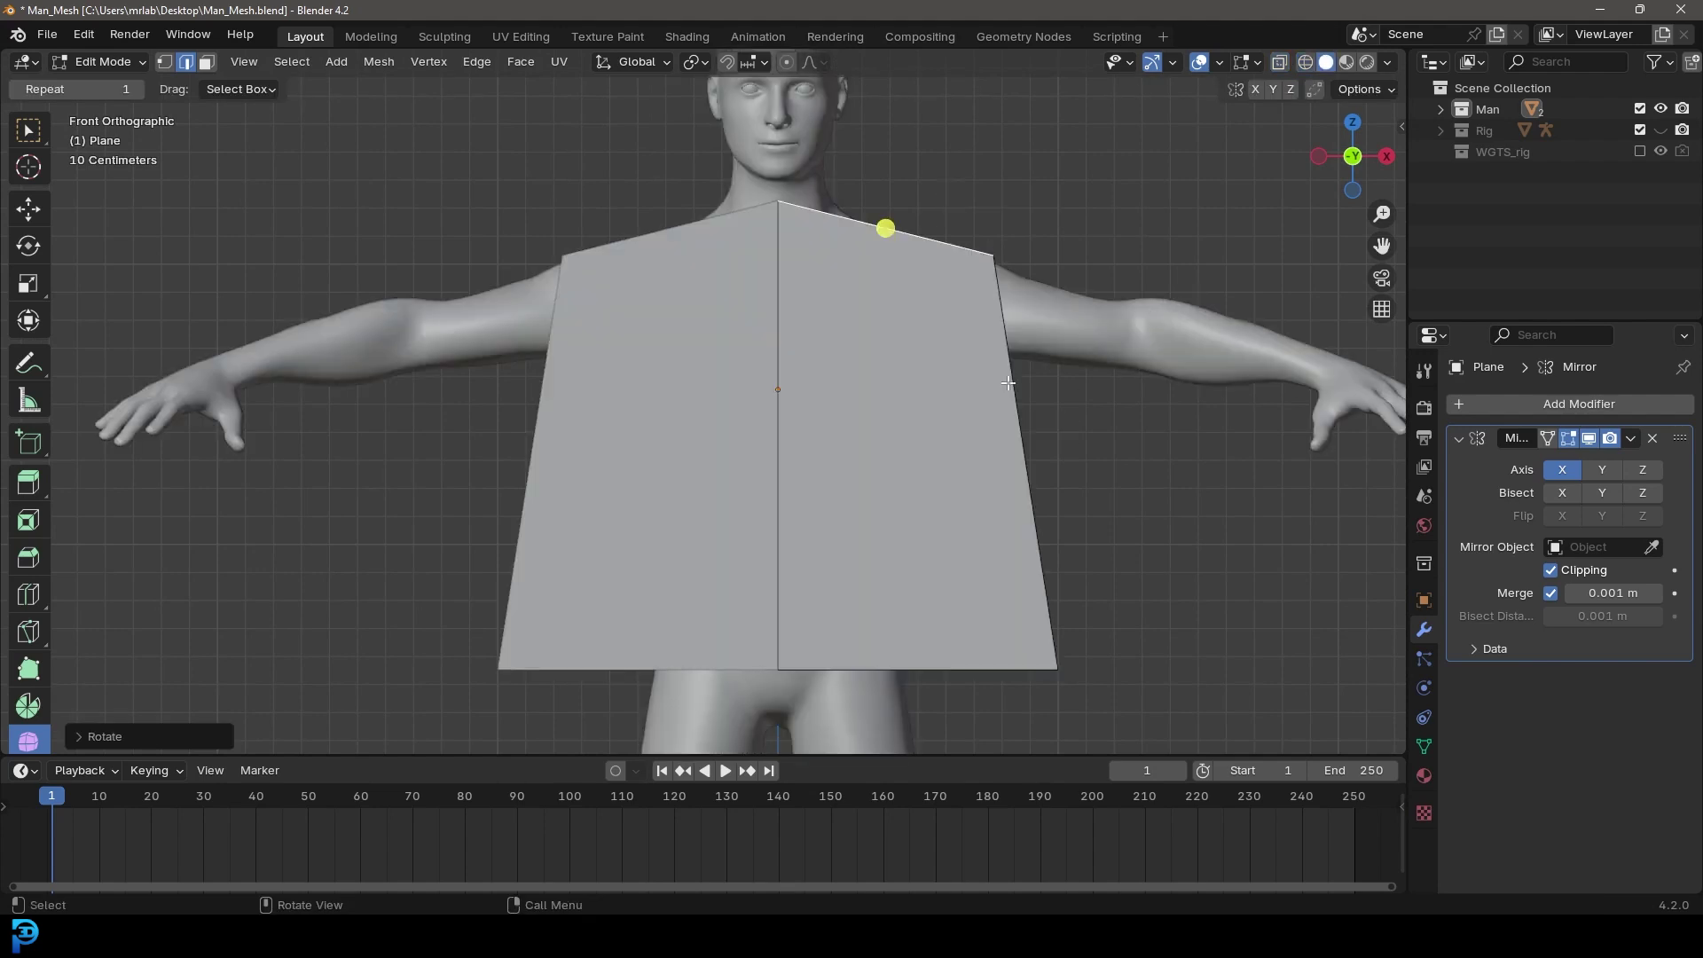
Step: Add a centred vertical loop cut to the shirt half and a horizontal one slid upward by about 0.35
key("ctrl+r")
left_click(885, 215)
right_click(900, 435)
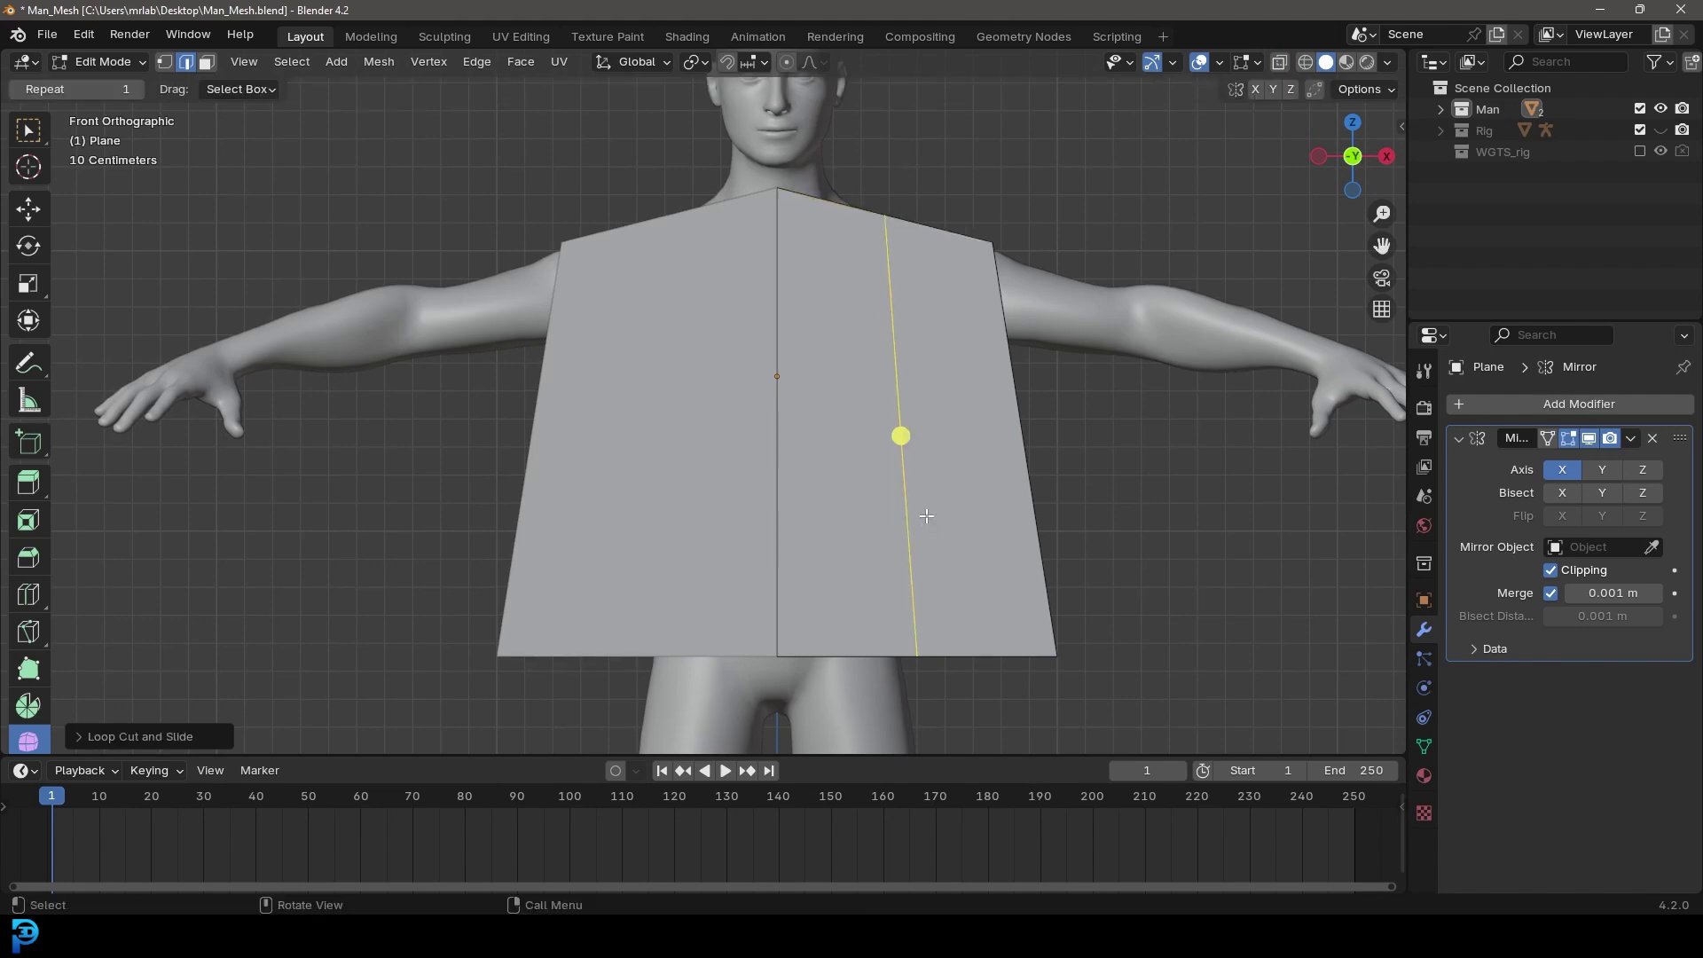
key("ctrl+r")
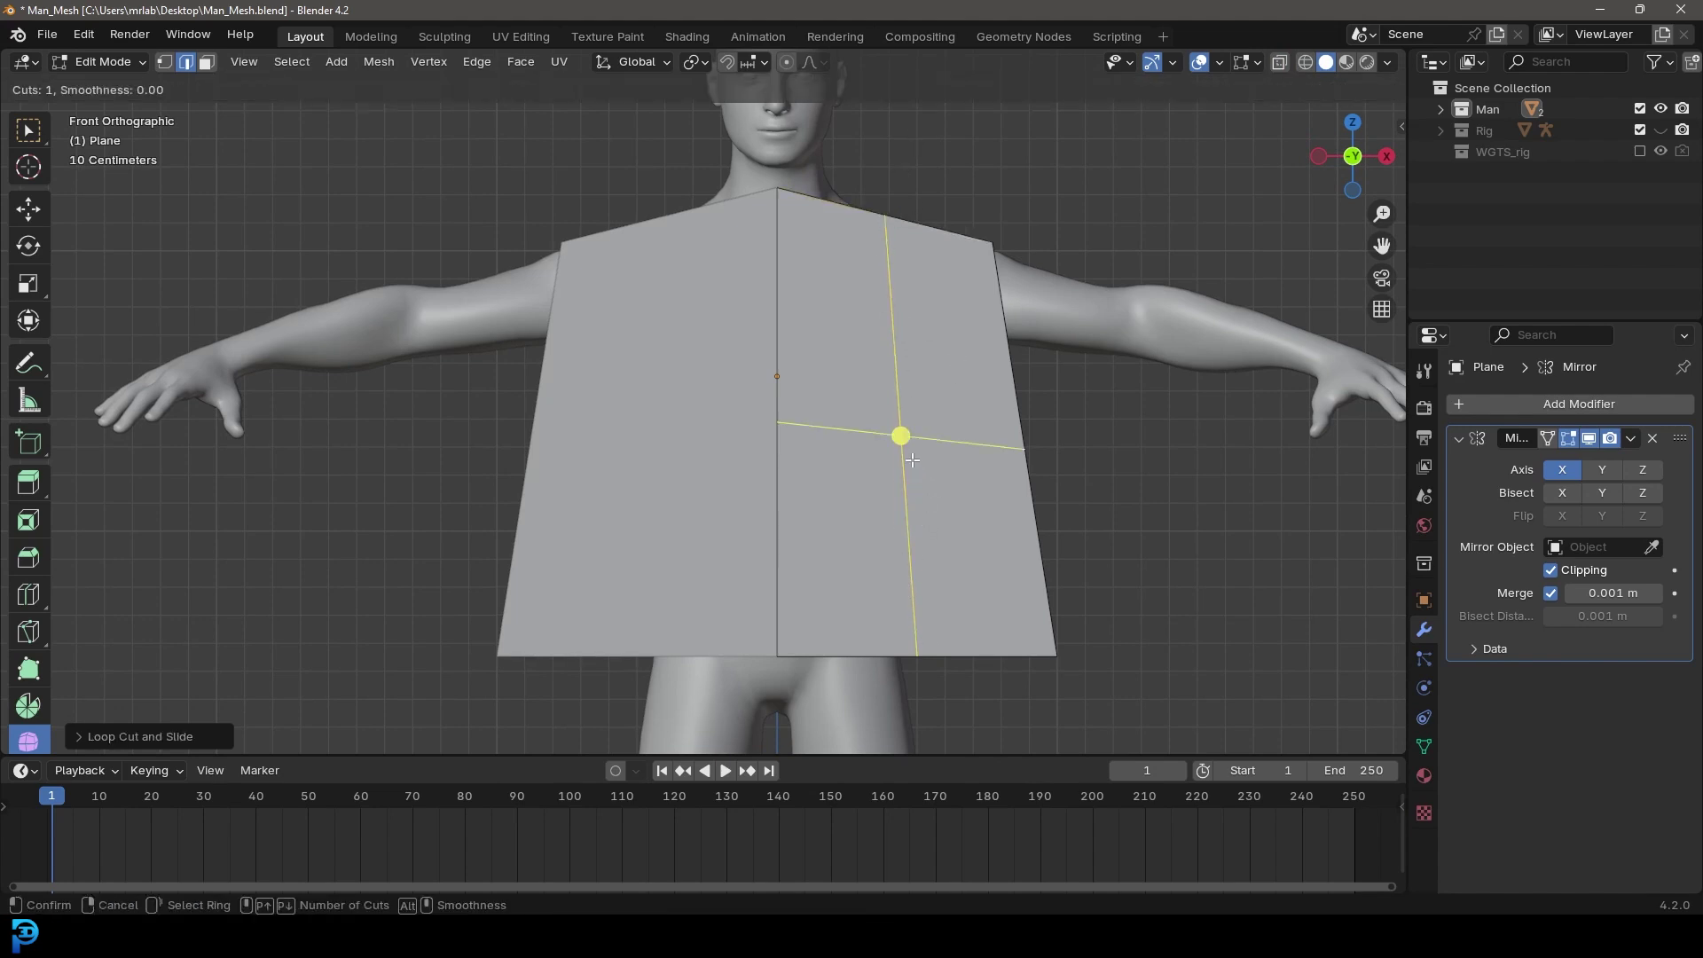
left_click(912, 460)
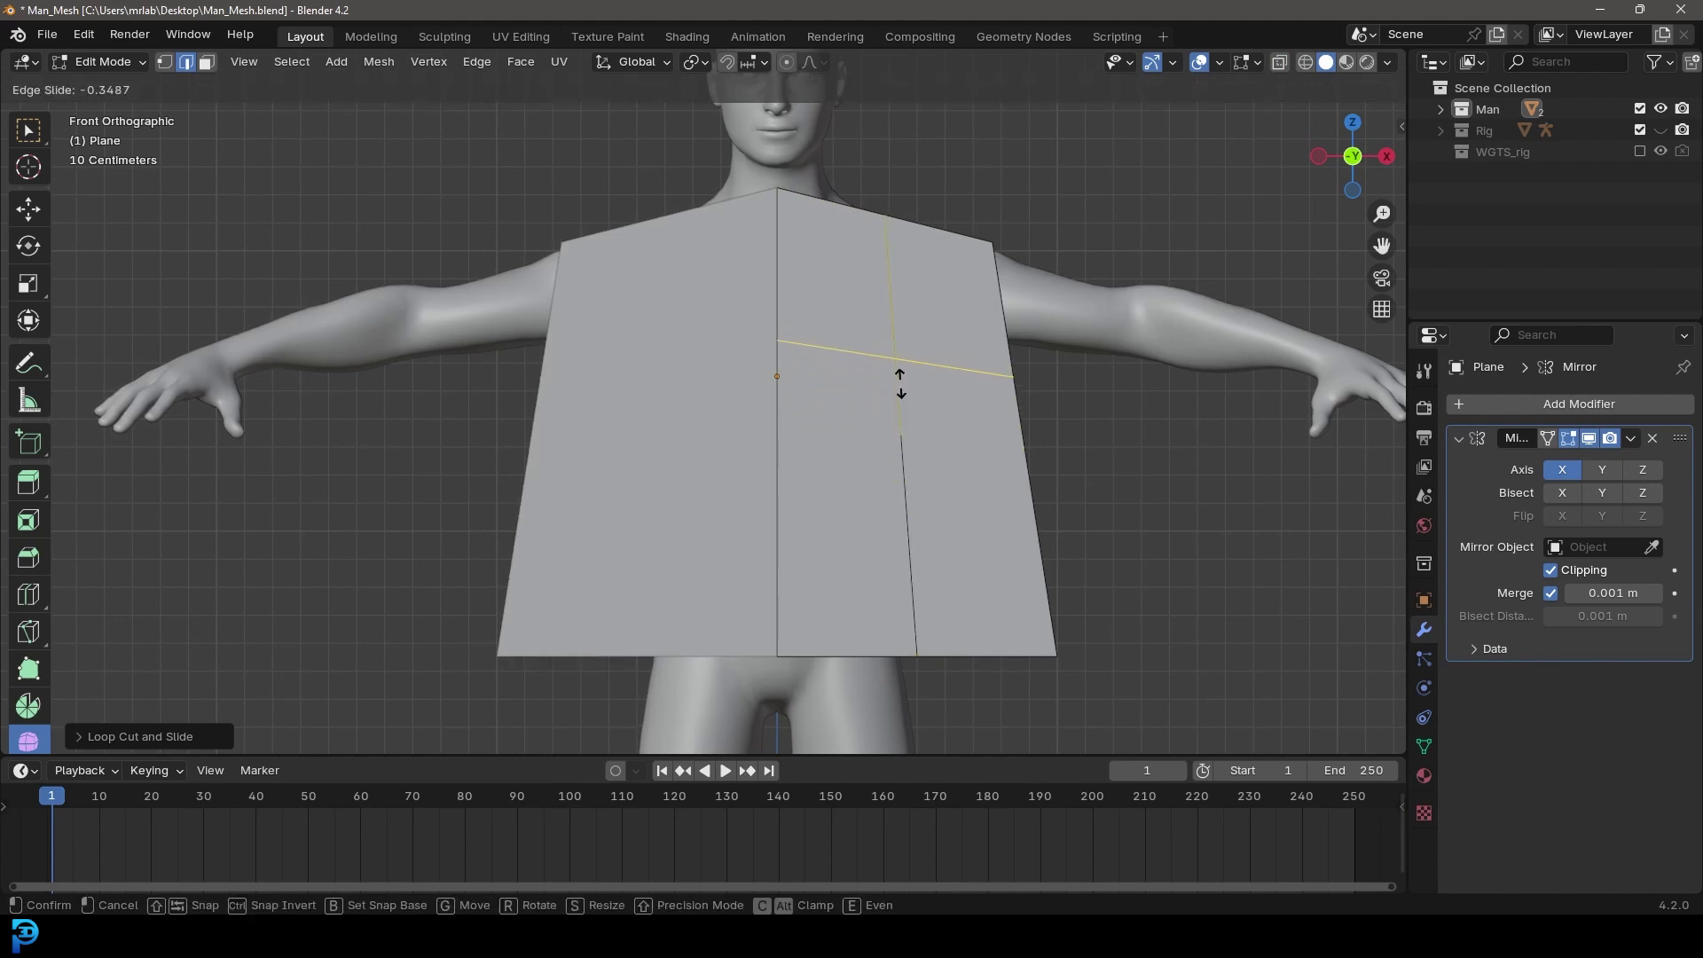
left_click(900, 384)
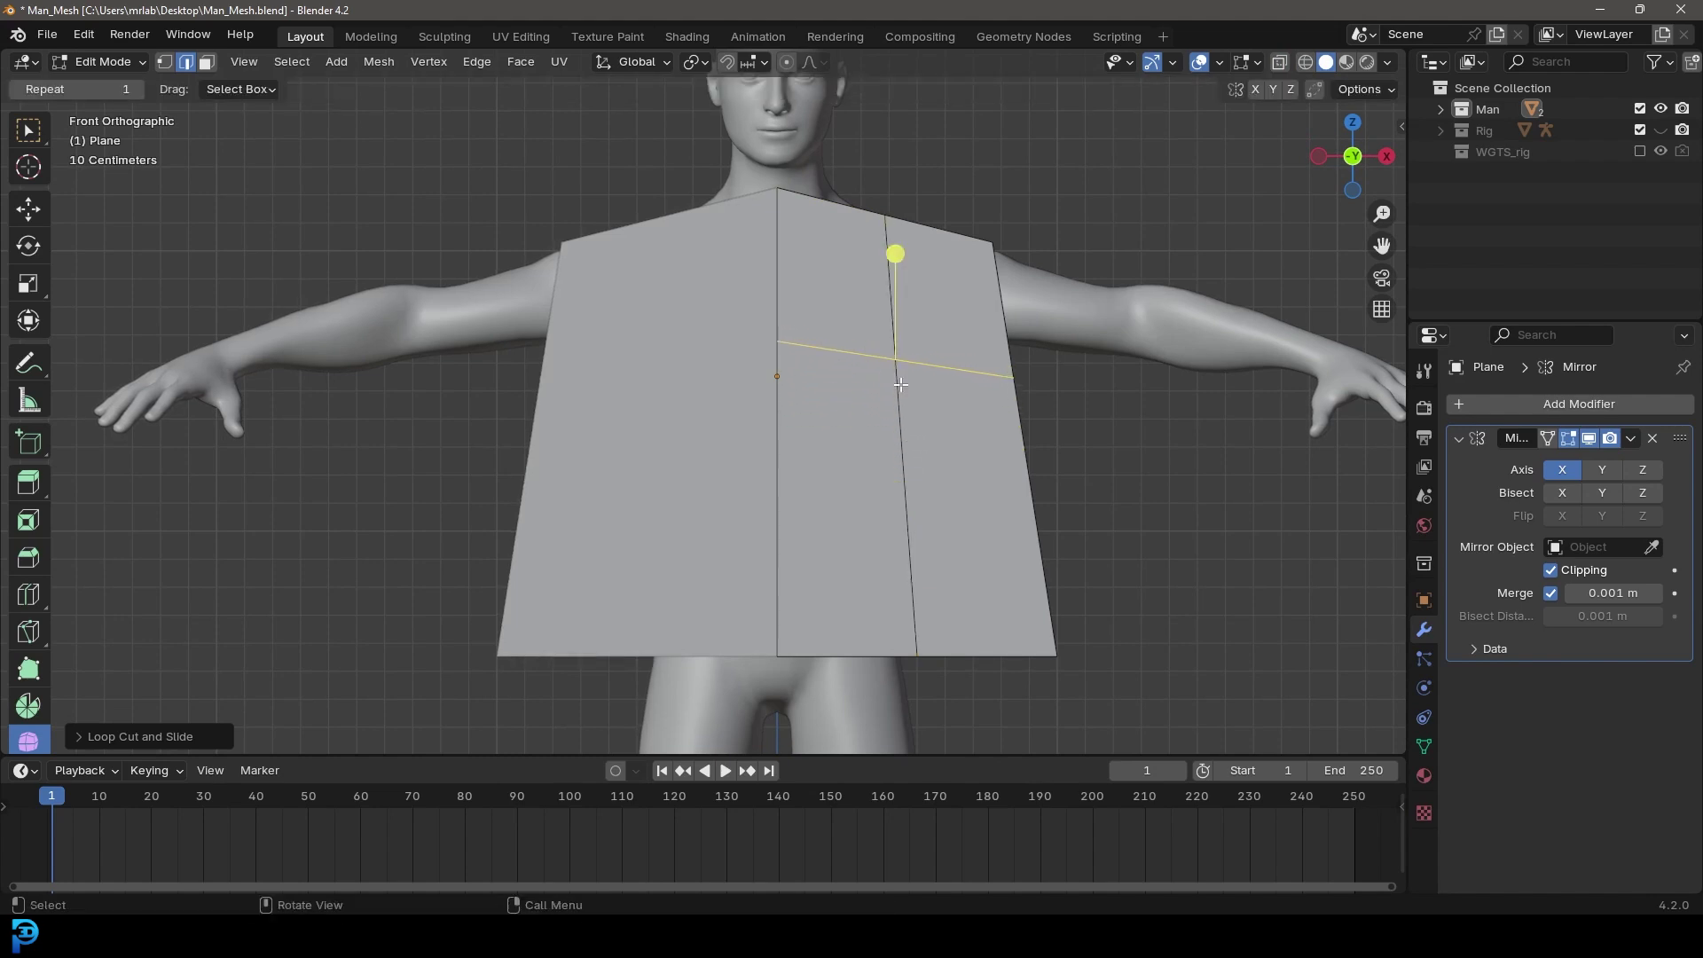
Step: Delete the upper outer face of the shirt half to open the armhole
left_click(209, 64)
left_click(947, 298)
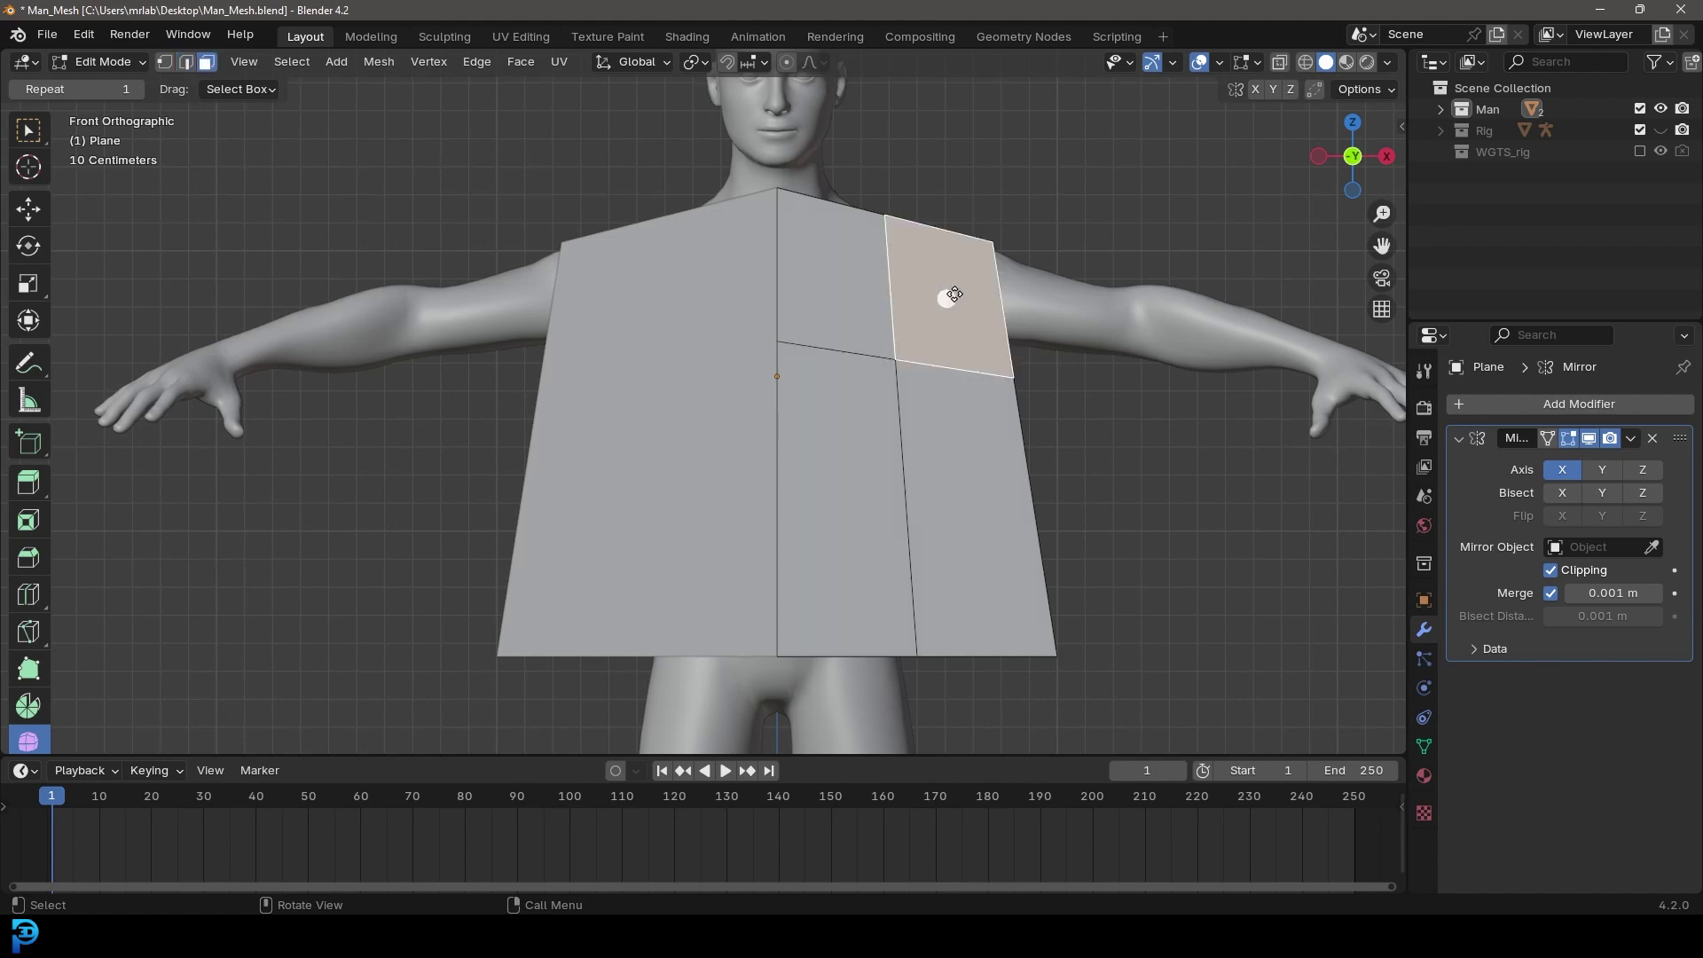
key("x")
left_click(886, 337)
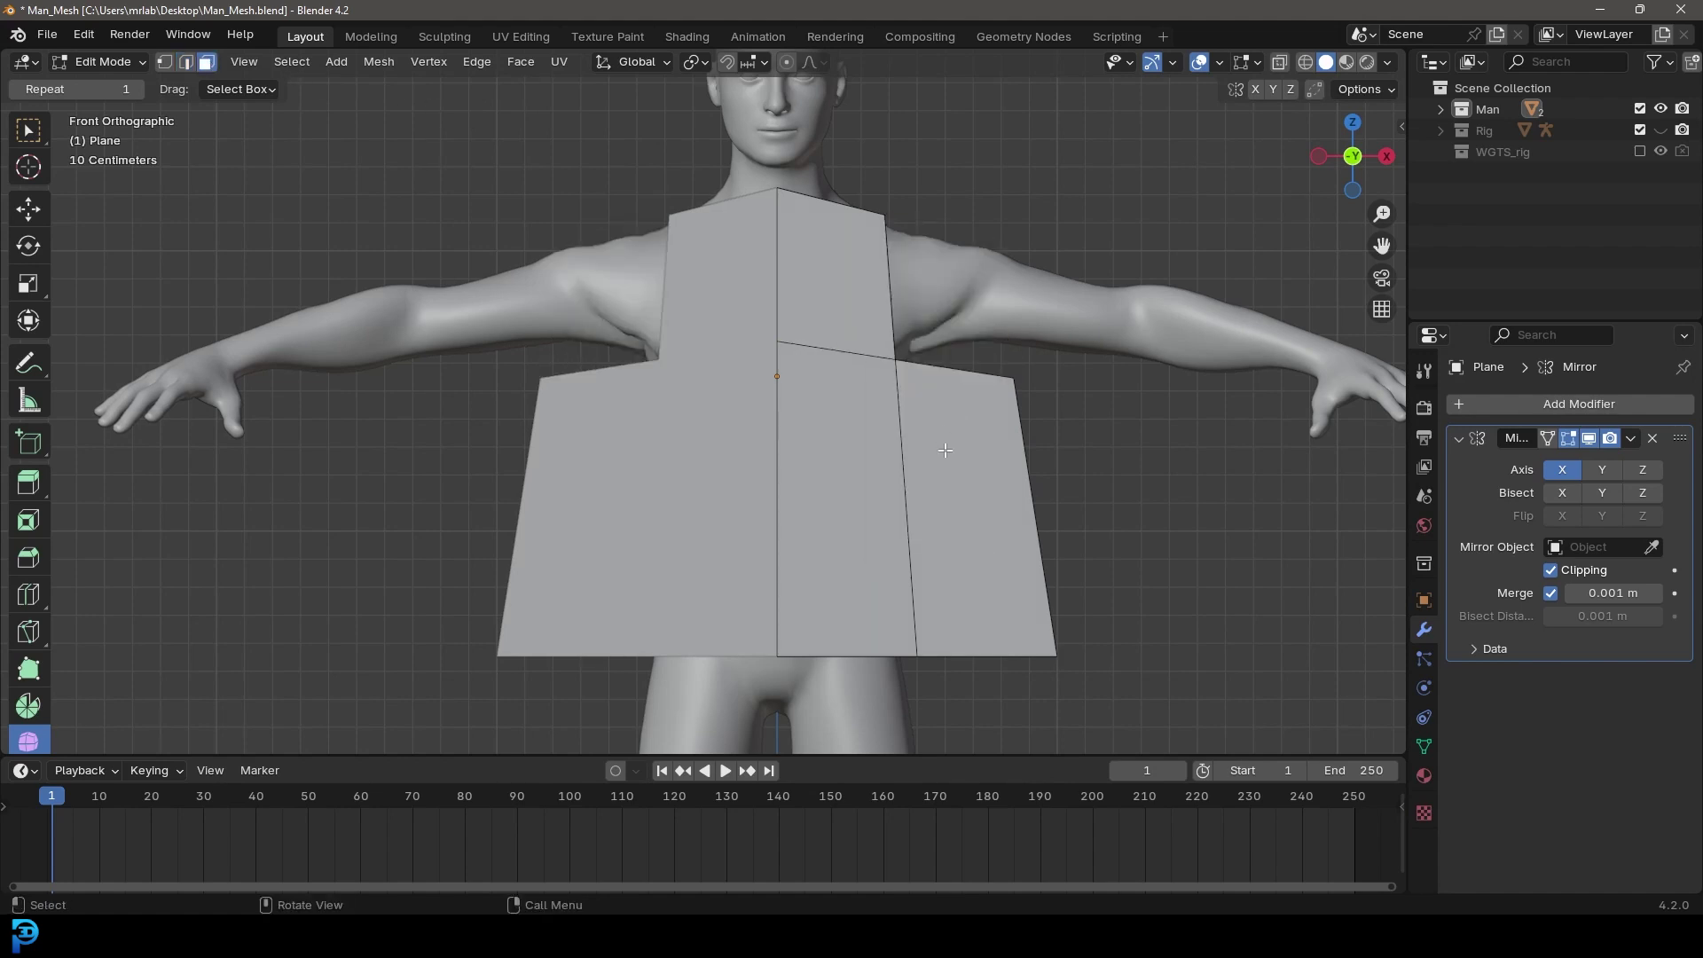
Step: Move the vertical armhole edge of the shirt half slightly outward toward the shoulder
scroll(946, 451, "down", 2)
left_click(186, 61)
scroll(923, 275, "up", 2)
left_click(923, 266)
middle_click_drag(981, 299, 910, 349, "shift")
key("g")
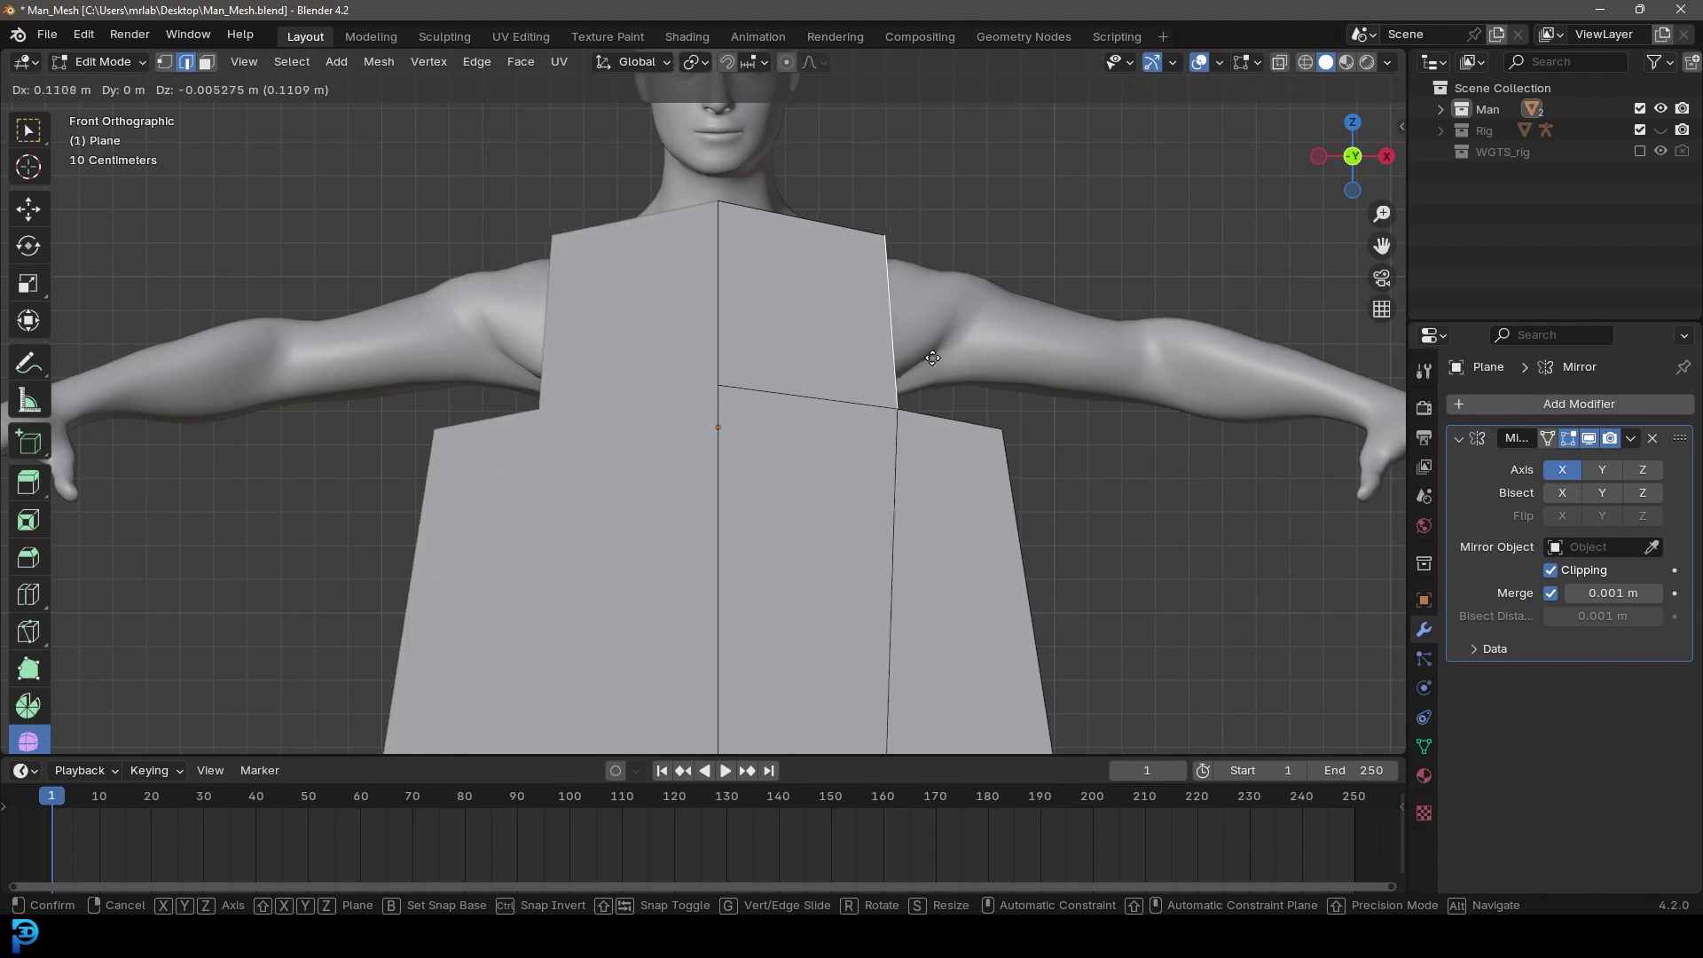
left_click(936, 360)
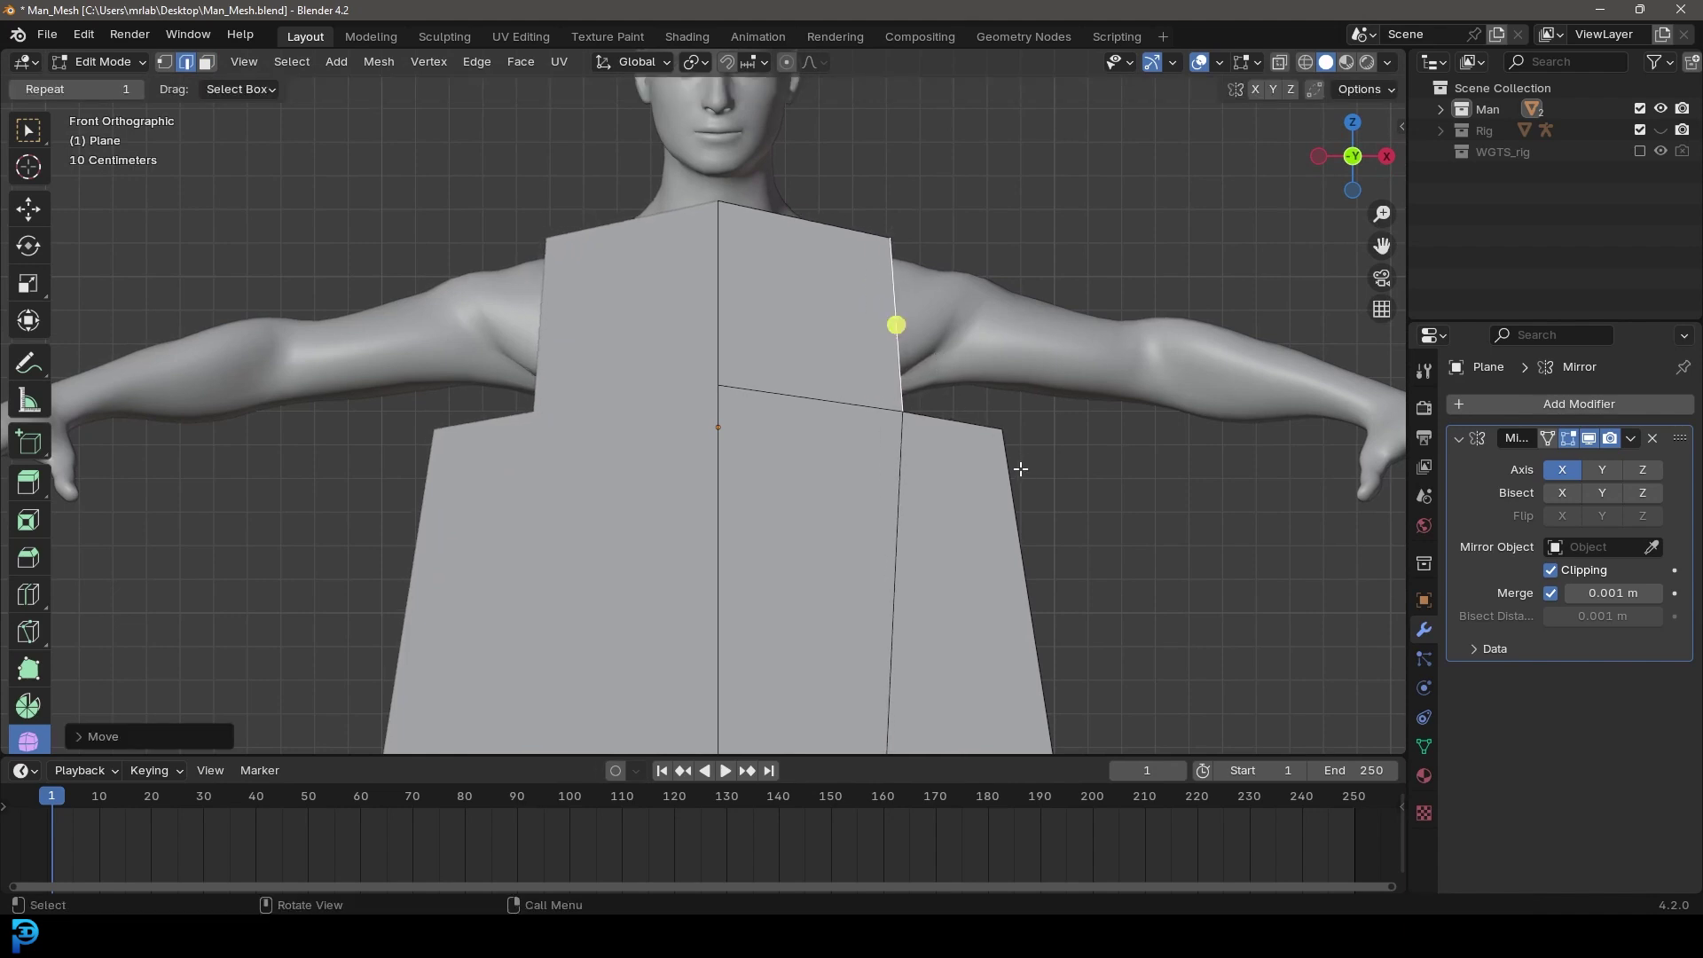
Step: Pull the side's upper corner vertex slightly inward and the bottom hem corner about 0.25 m inward to straighten the shirt's side
key("1")
left_click(1000, 429)
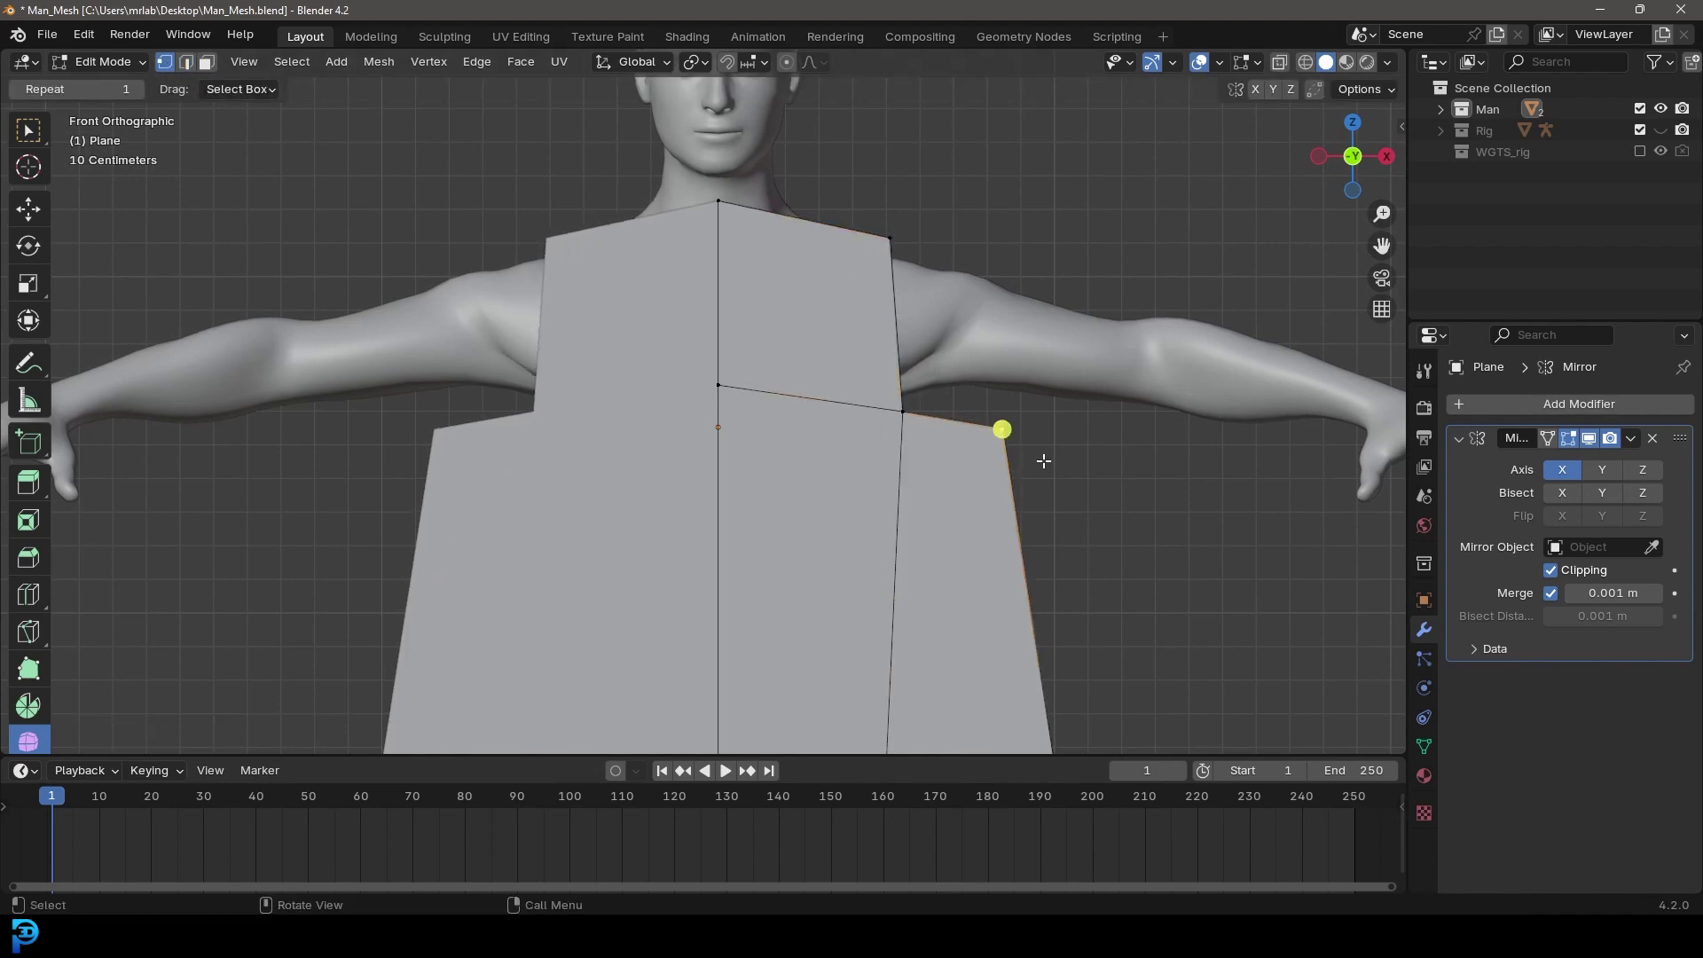
scroll(985, 444, "down", 3)
key("g")
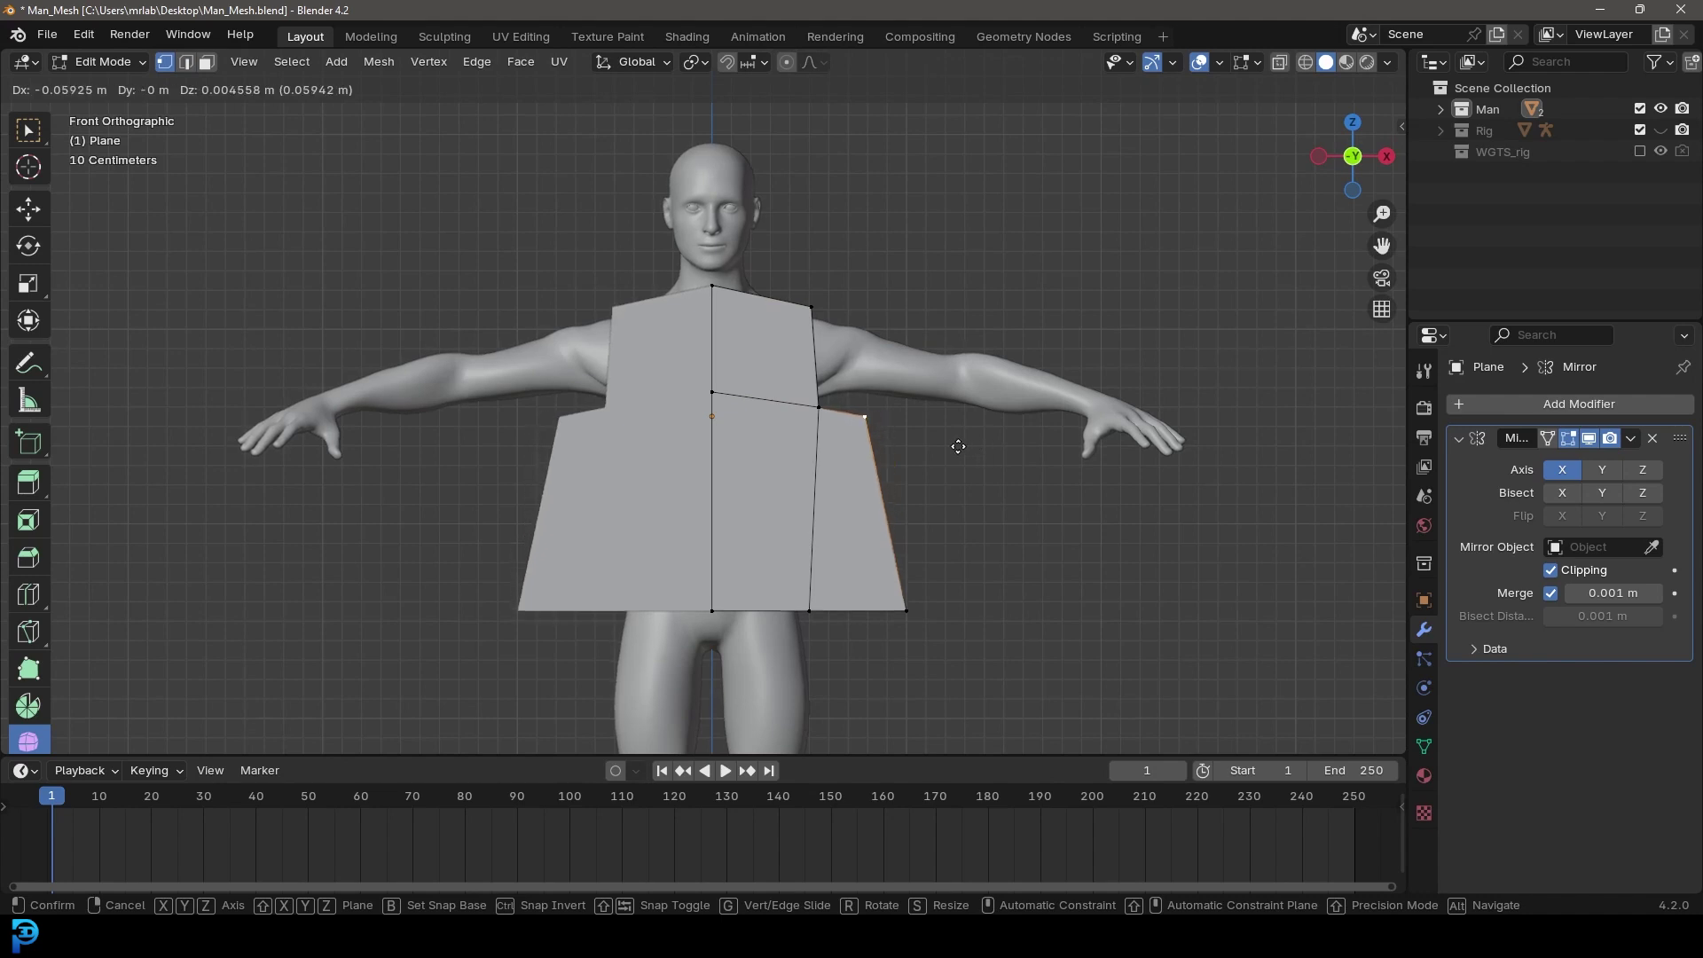
left_click(954, 445)
left_click(906, 611)
key("g")
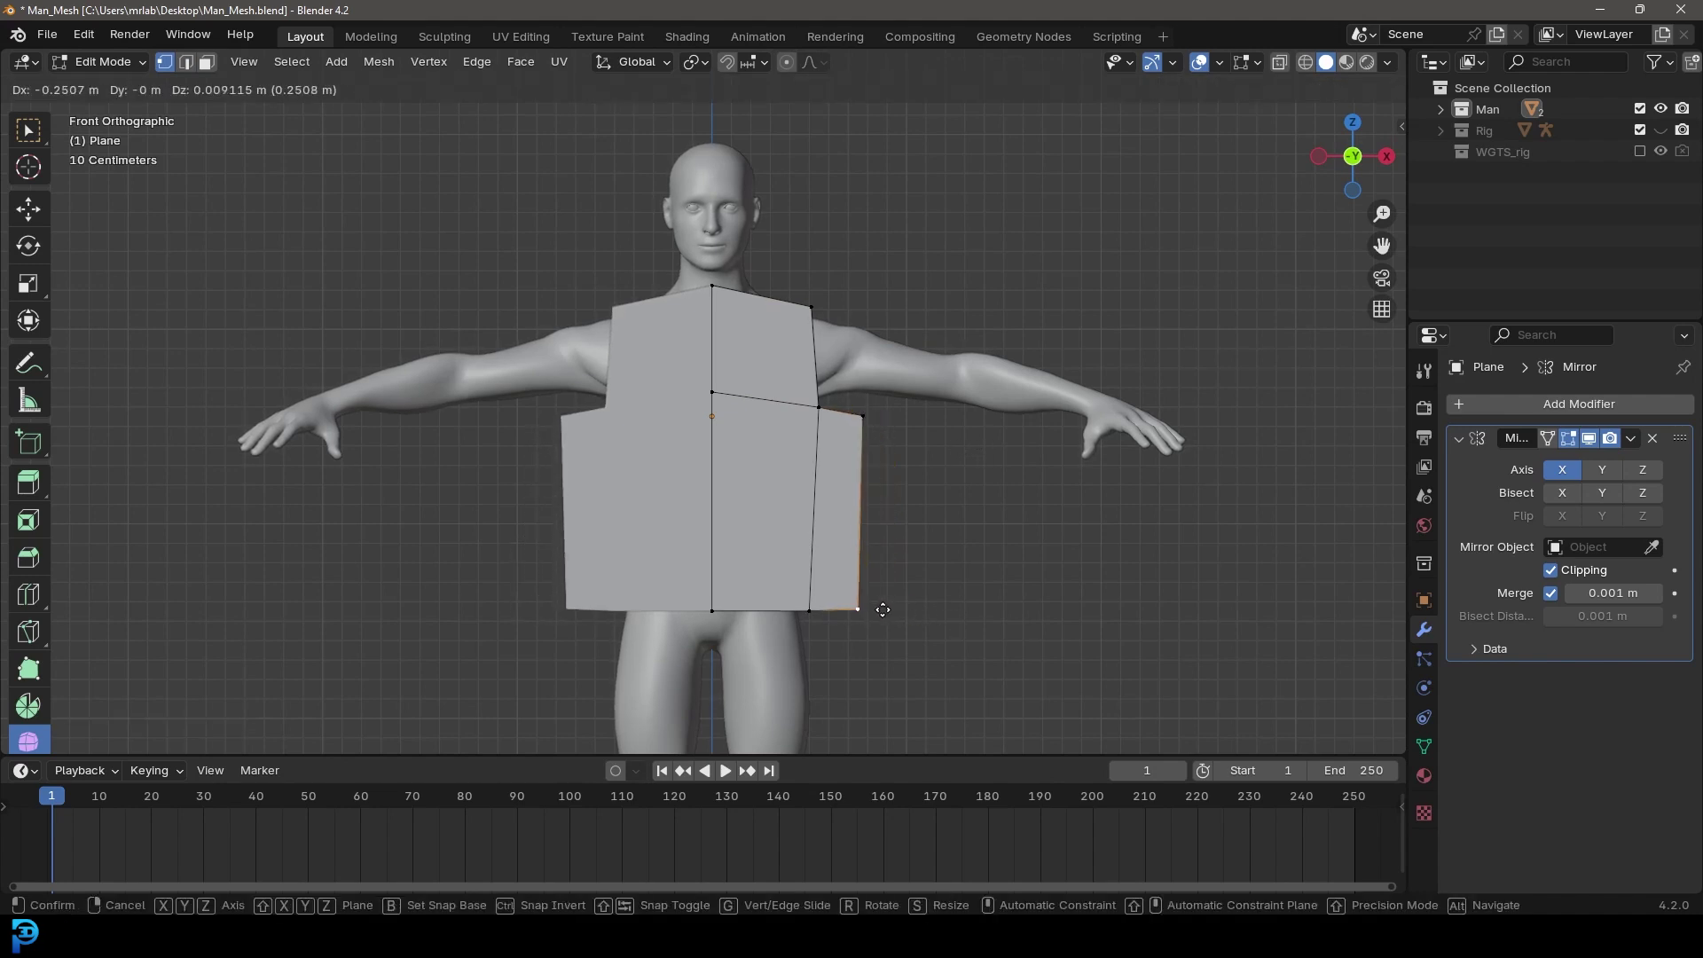
left_click(860, 609)
Step: Nudge the inner armpit corner vertex slightly inward and clear the selection
left_click(817, 407)
key("g")
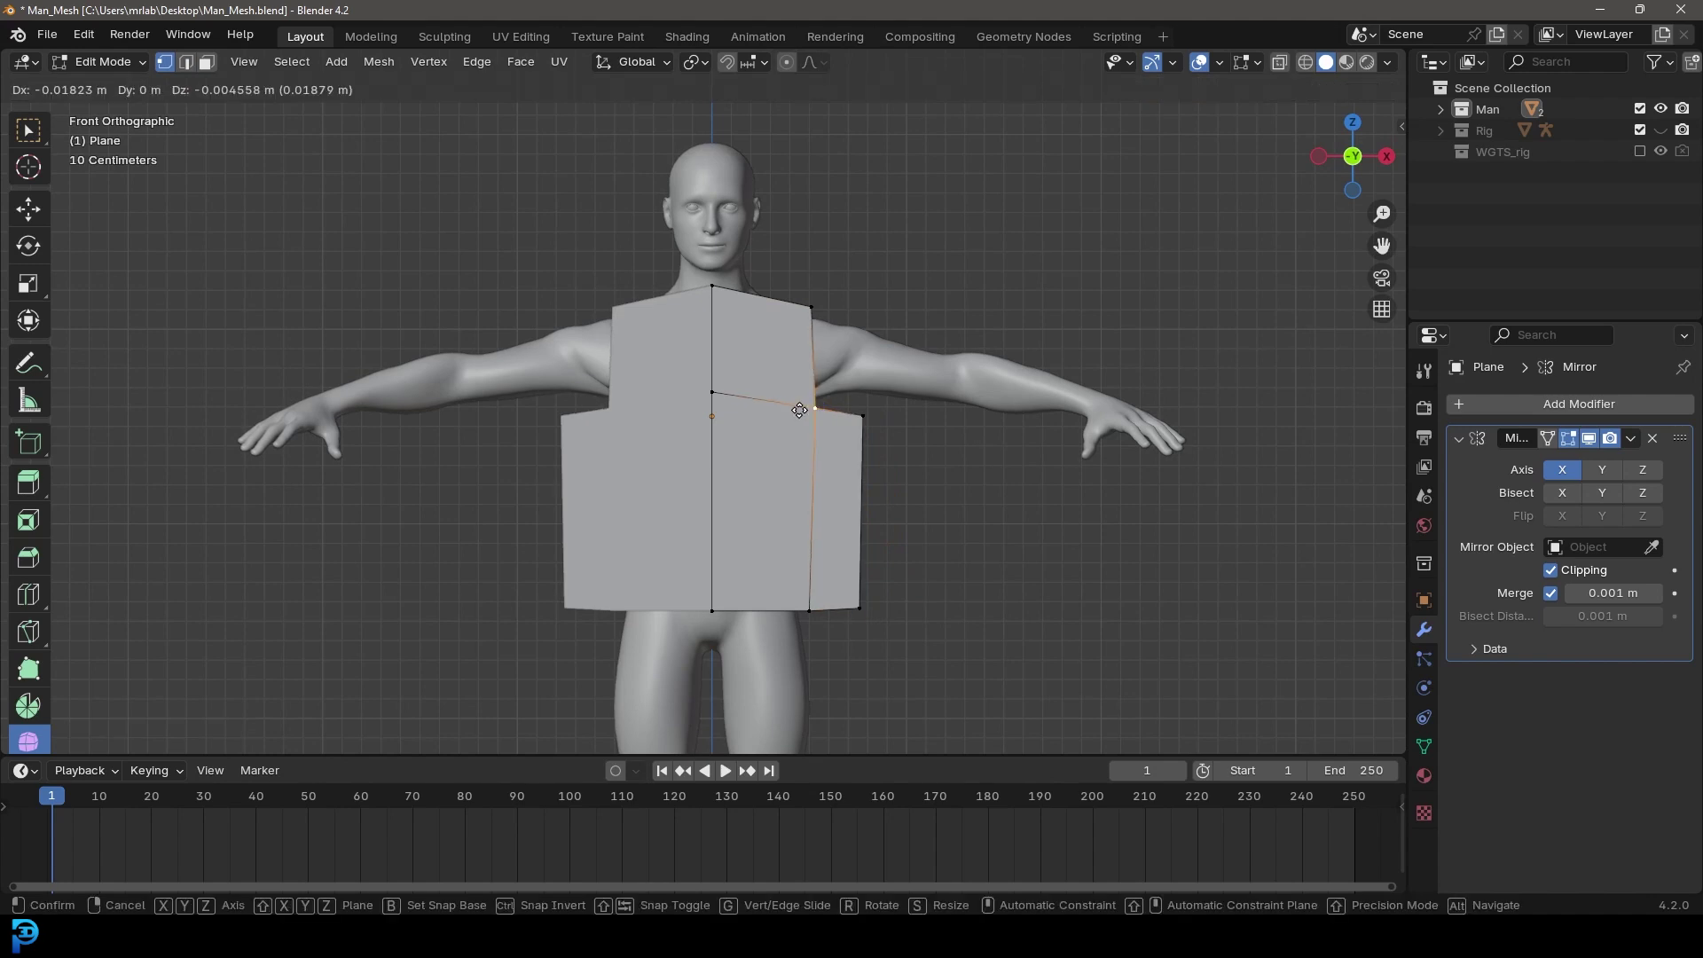
left_click(809, 406)
key("alt+a")
Step: Add a centred vertical loop cut between the centre line and armhole, and a centred horizontal one across the upper chest
middle_click_drag(793, 362, 783, 440, "shift")
scroll(783, 441, "up", 5)
middle_click_drag(818, 339, 799, 280, "shift")
scroll(797, 279, "up", 1)
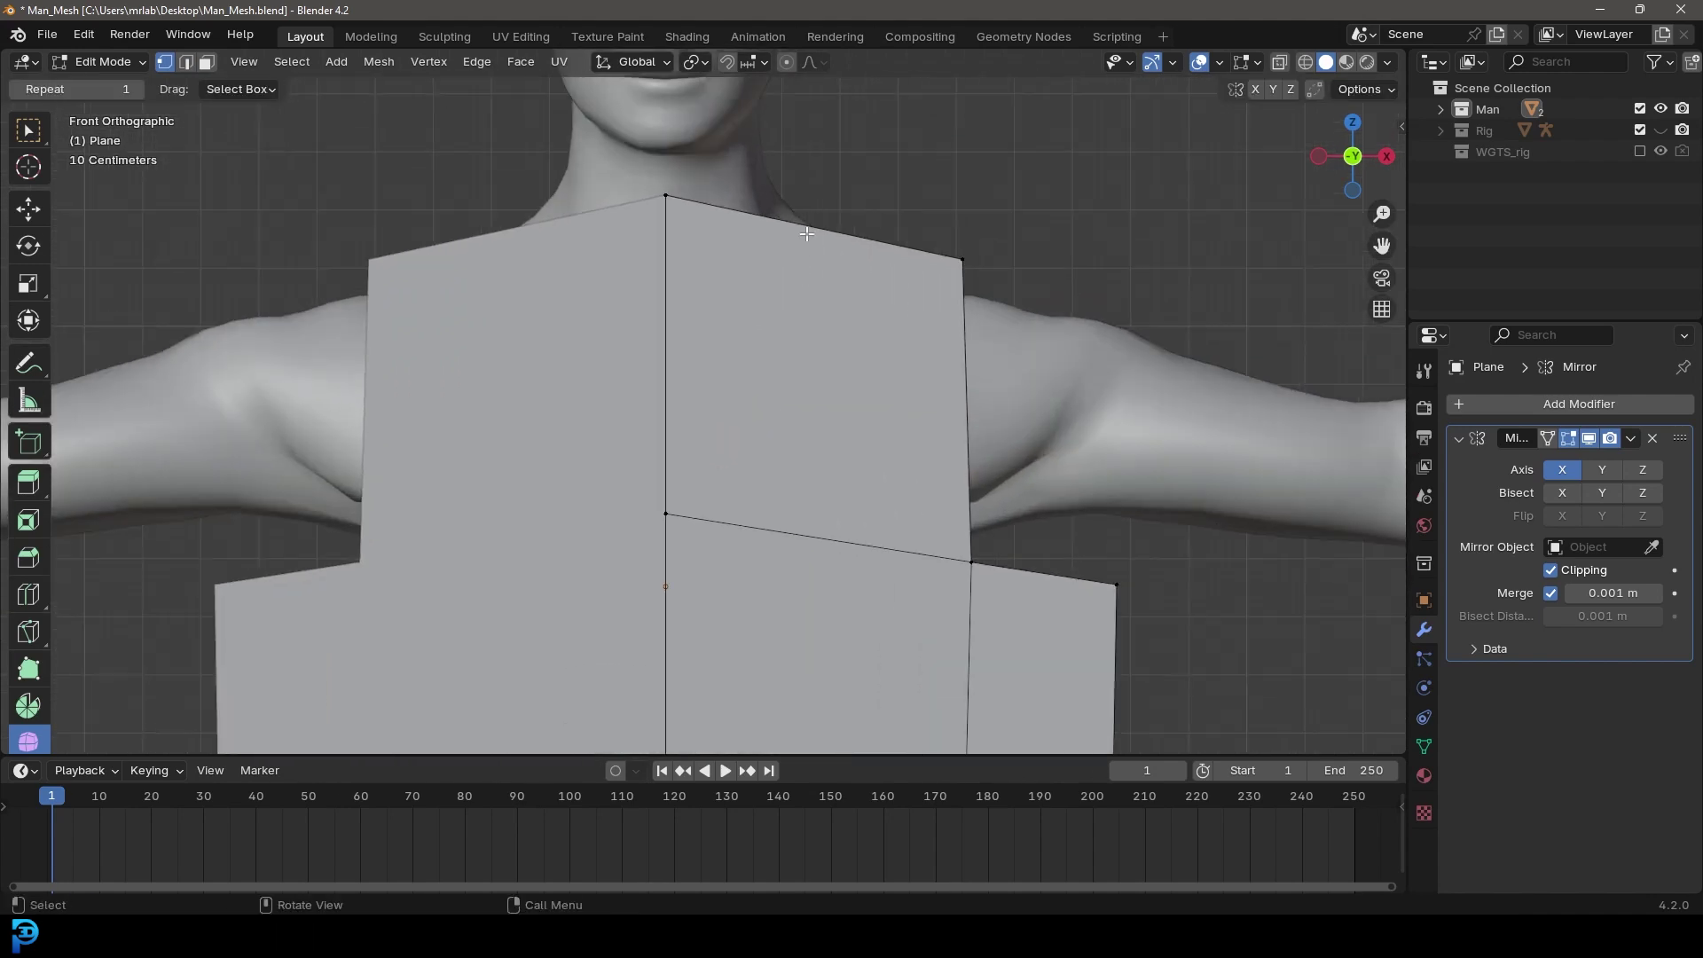
key("ctrl+r")
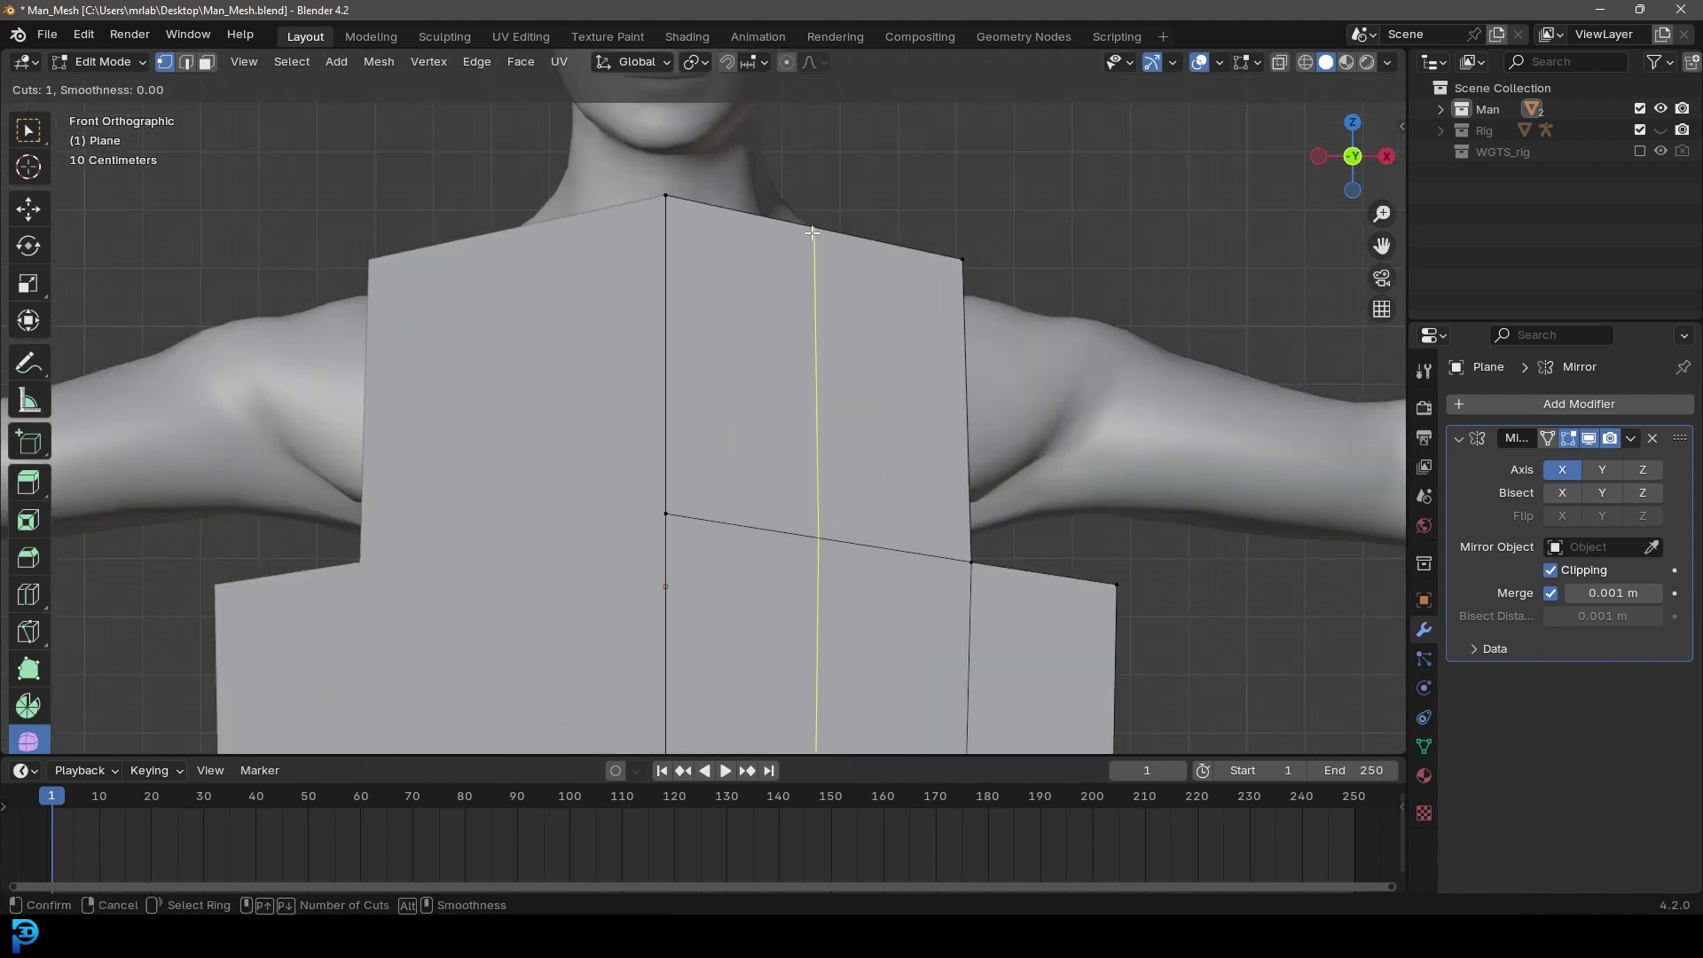
left_click(812, 233)
right_click(743, 290)
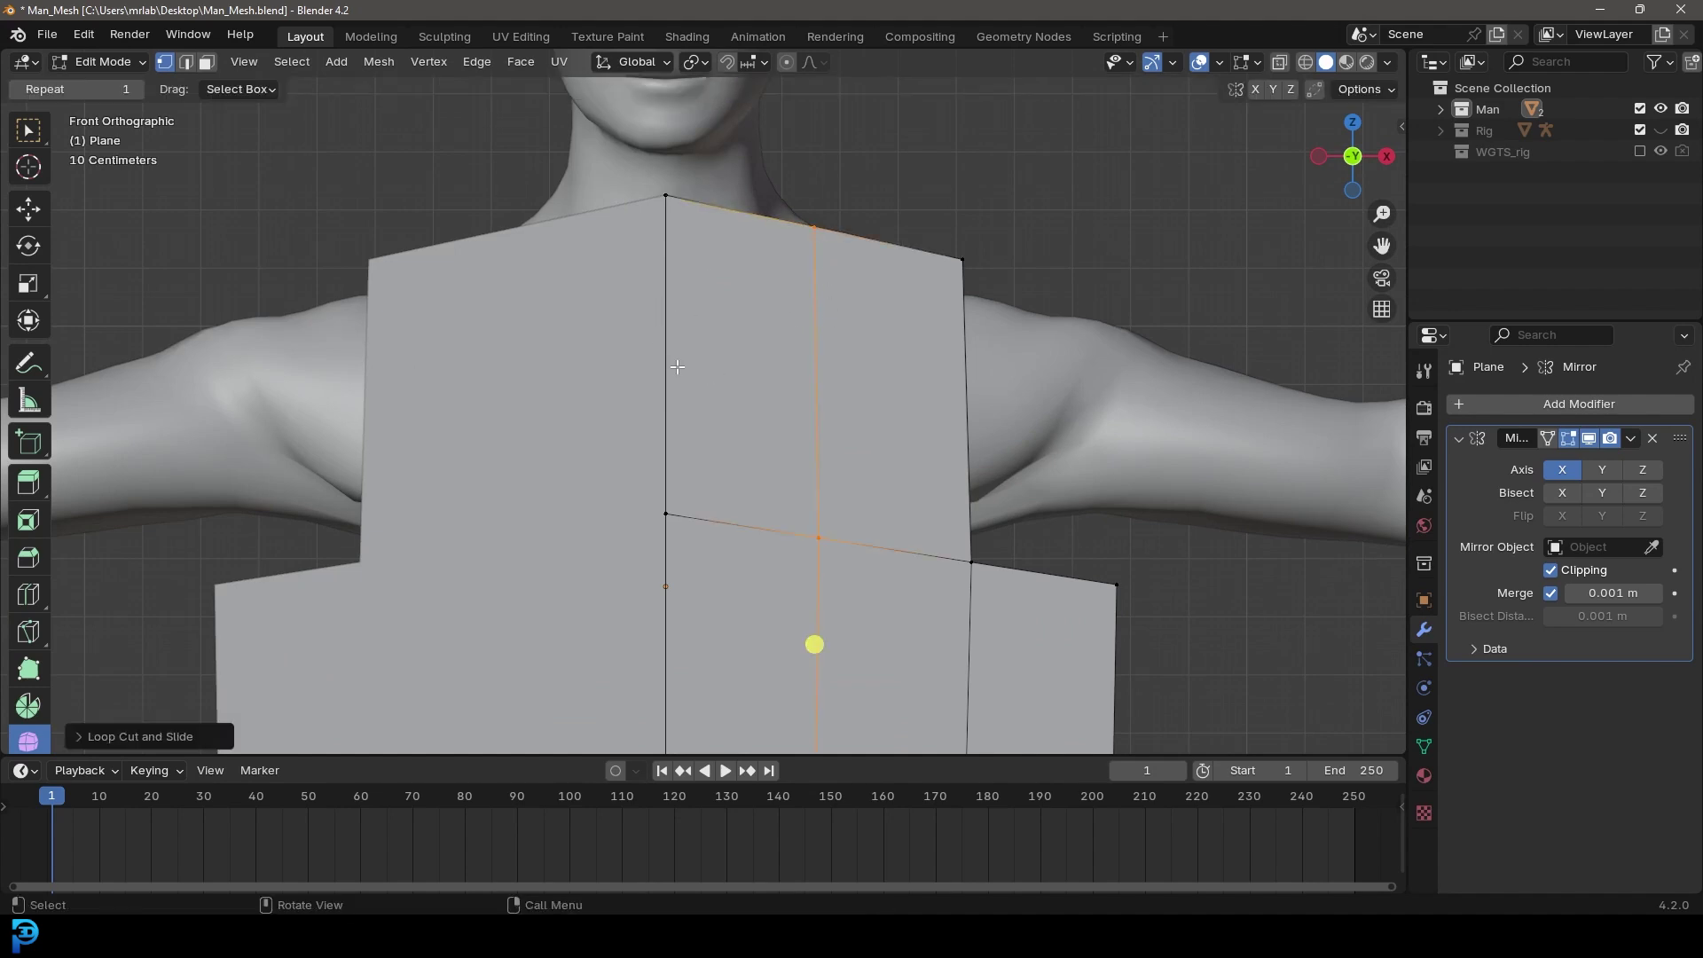
key("ctrl+r")
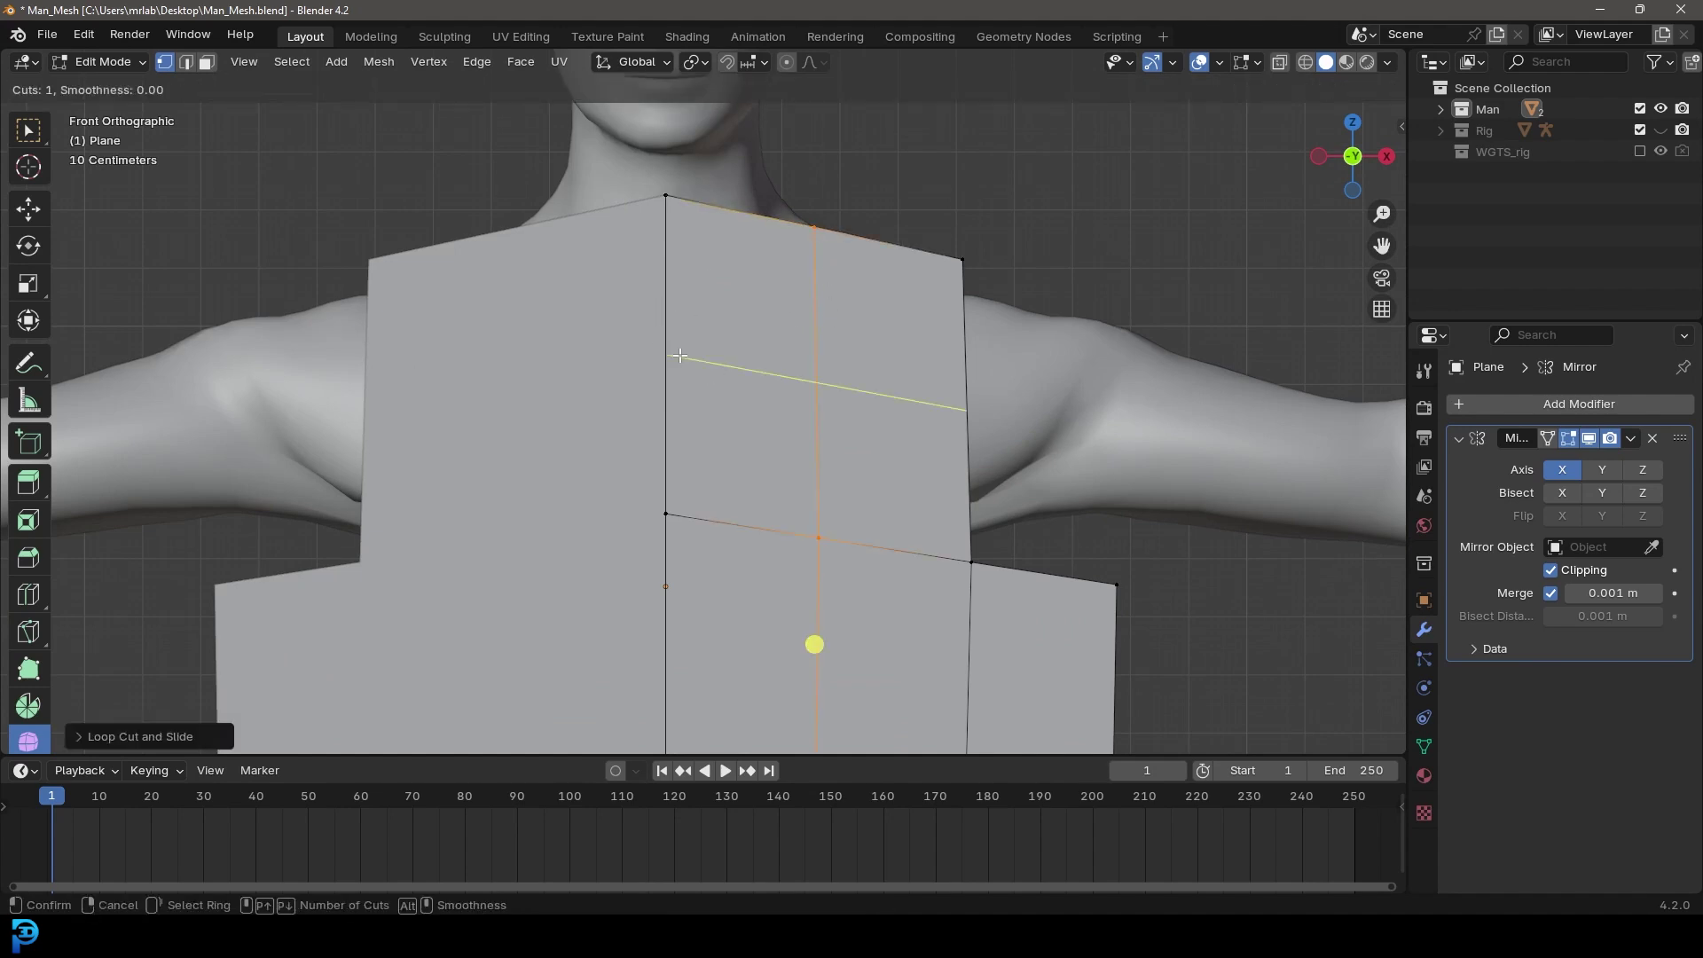
left_click(740, 368)
right_click(741, 369)
Step: Delete the top centre-line vertex at the throat to open the neckline
scroll(781, 399, "up", 2)
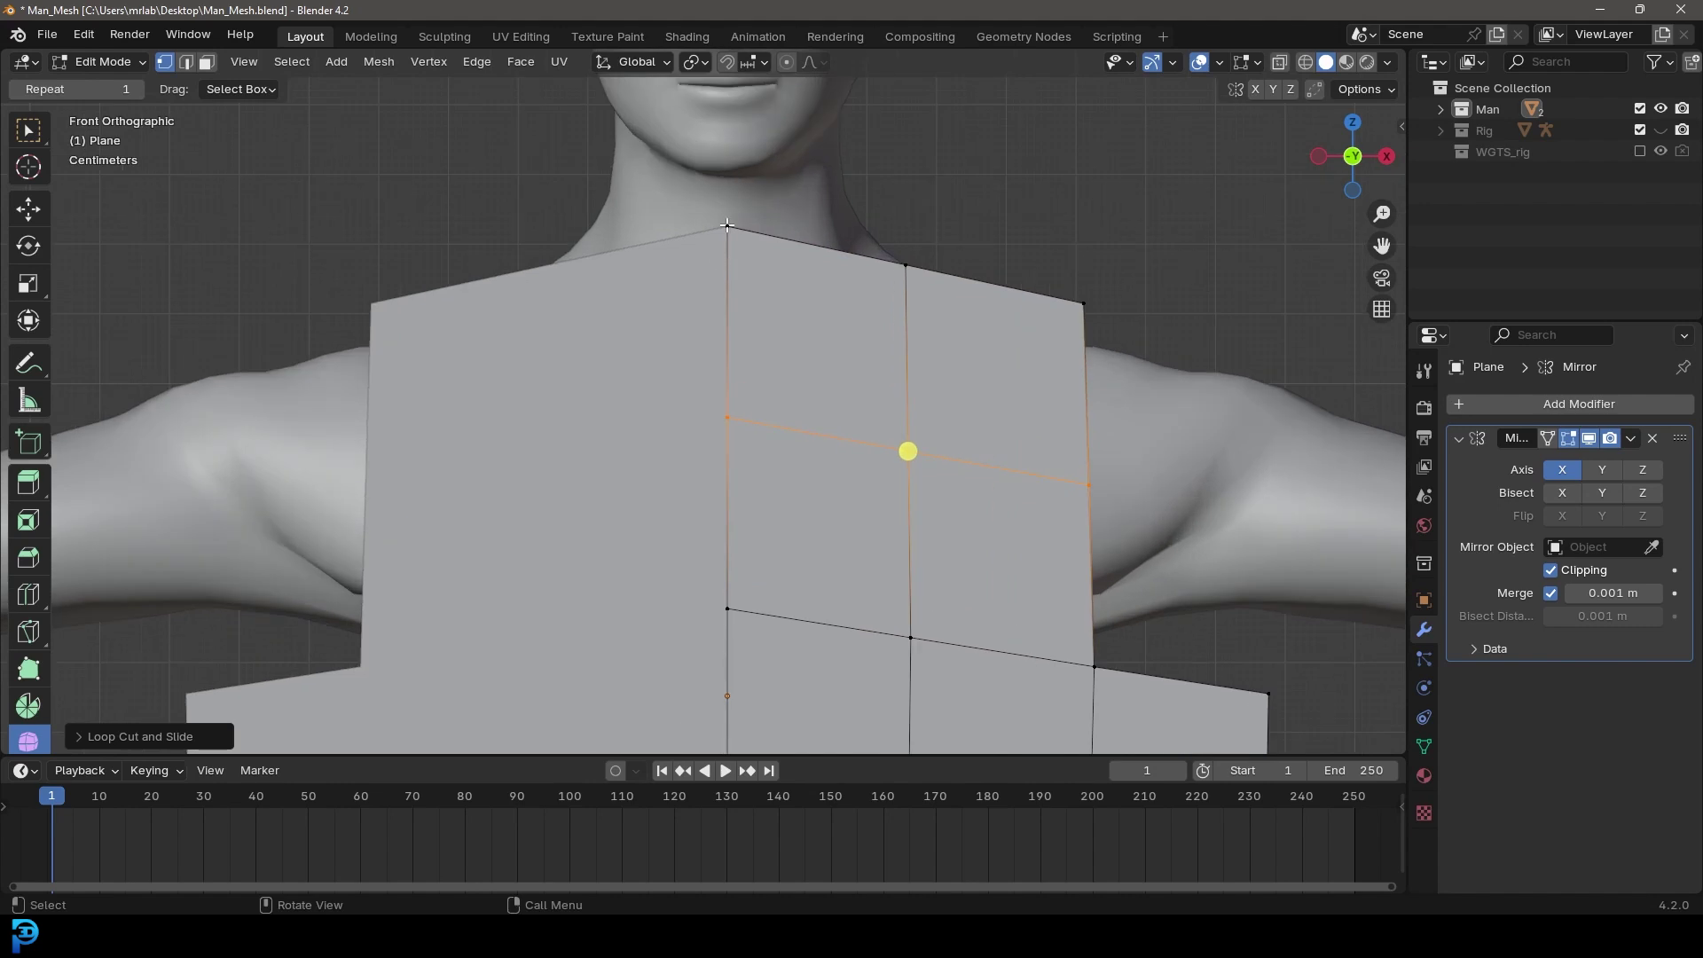
left_click(727, 228)
key("x")
left_click(660, 211)
Step: Move the inner neckline vertex inward and up, and raise the neck-side shoulder vertex slightly outward above the body
scroll(772, 337, "down", 2)
mouse_move(881, 461)
middle_mouse_down("shift")
mouse_move(867, 443)
mouse_move(883, 476)
middle_mouse_up("shift")
scroll(875, 458, "up", 1)
left_click(864, 427)
scroll(884, 476, "up", 1)
key("g")
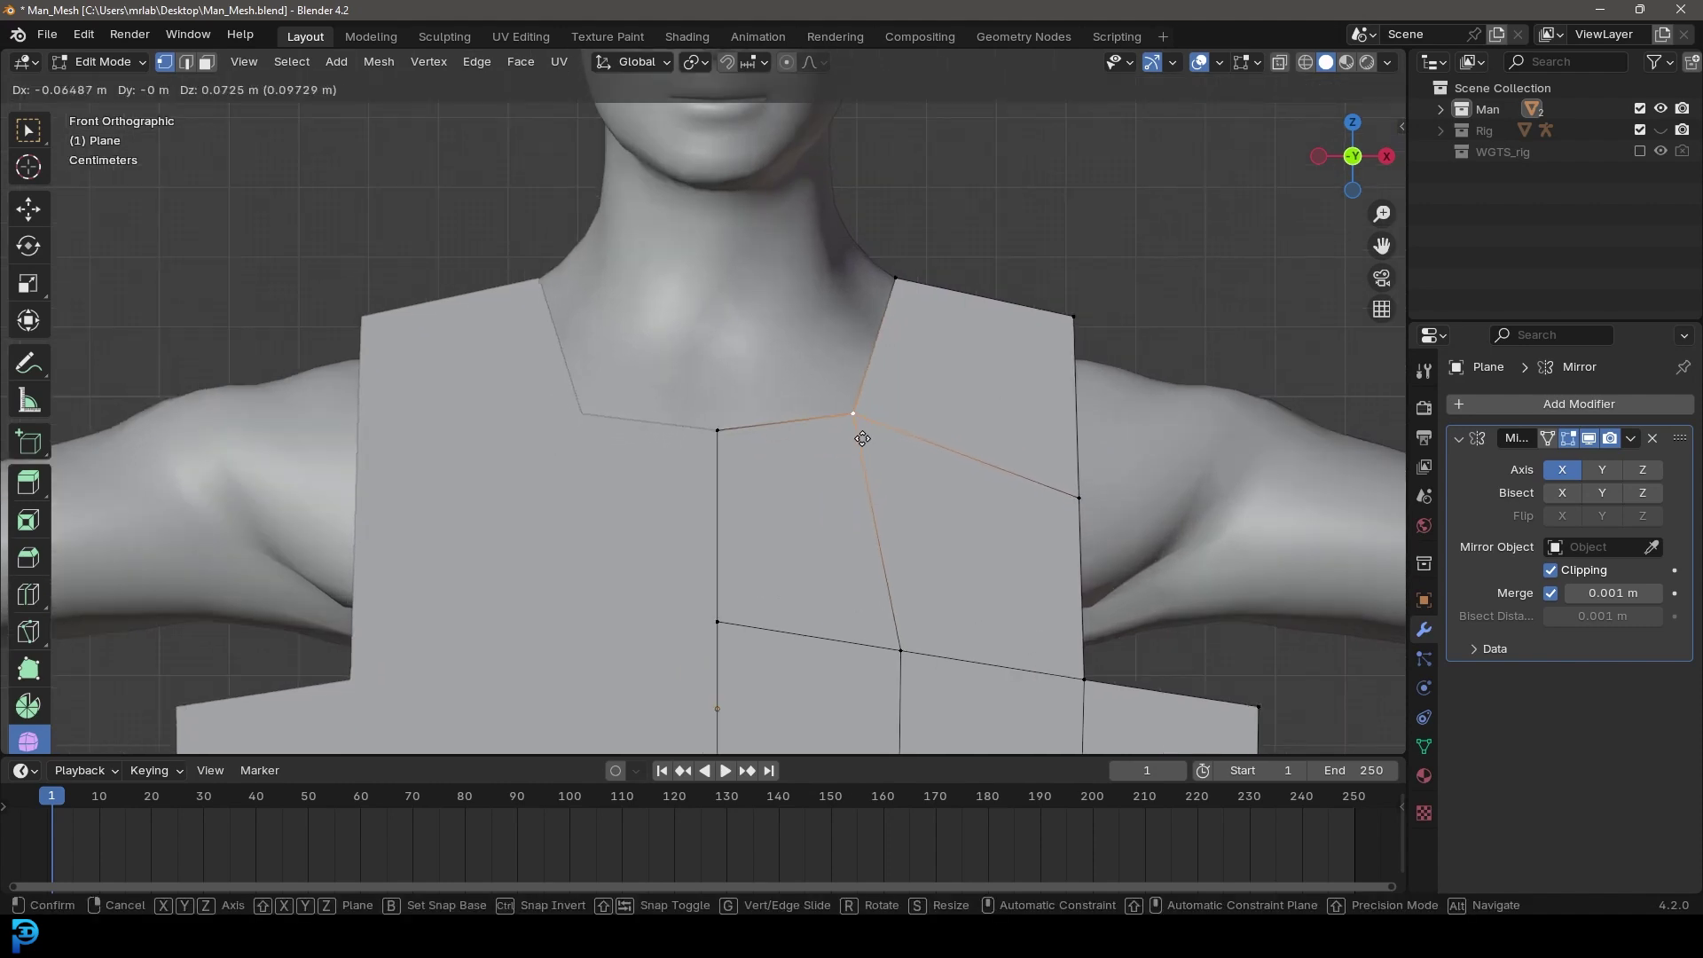
left_click(852, 428)
left_click(901, 284)
key("g")
left_click(916, 254)
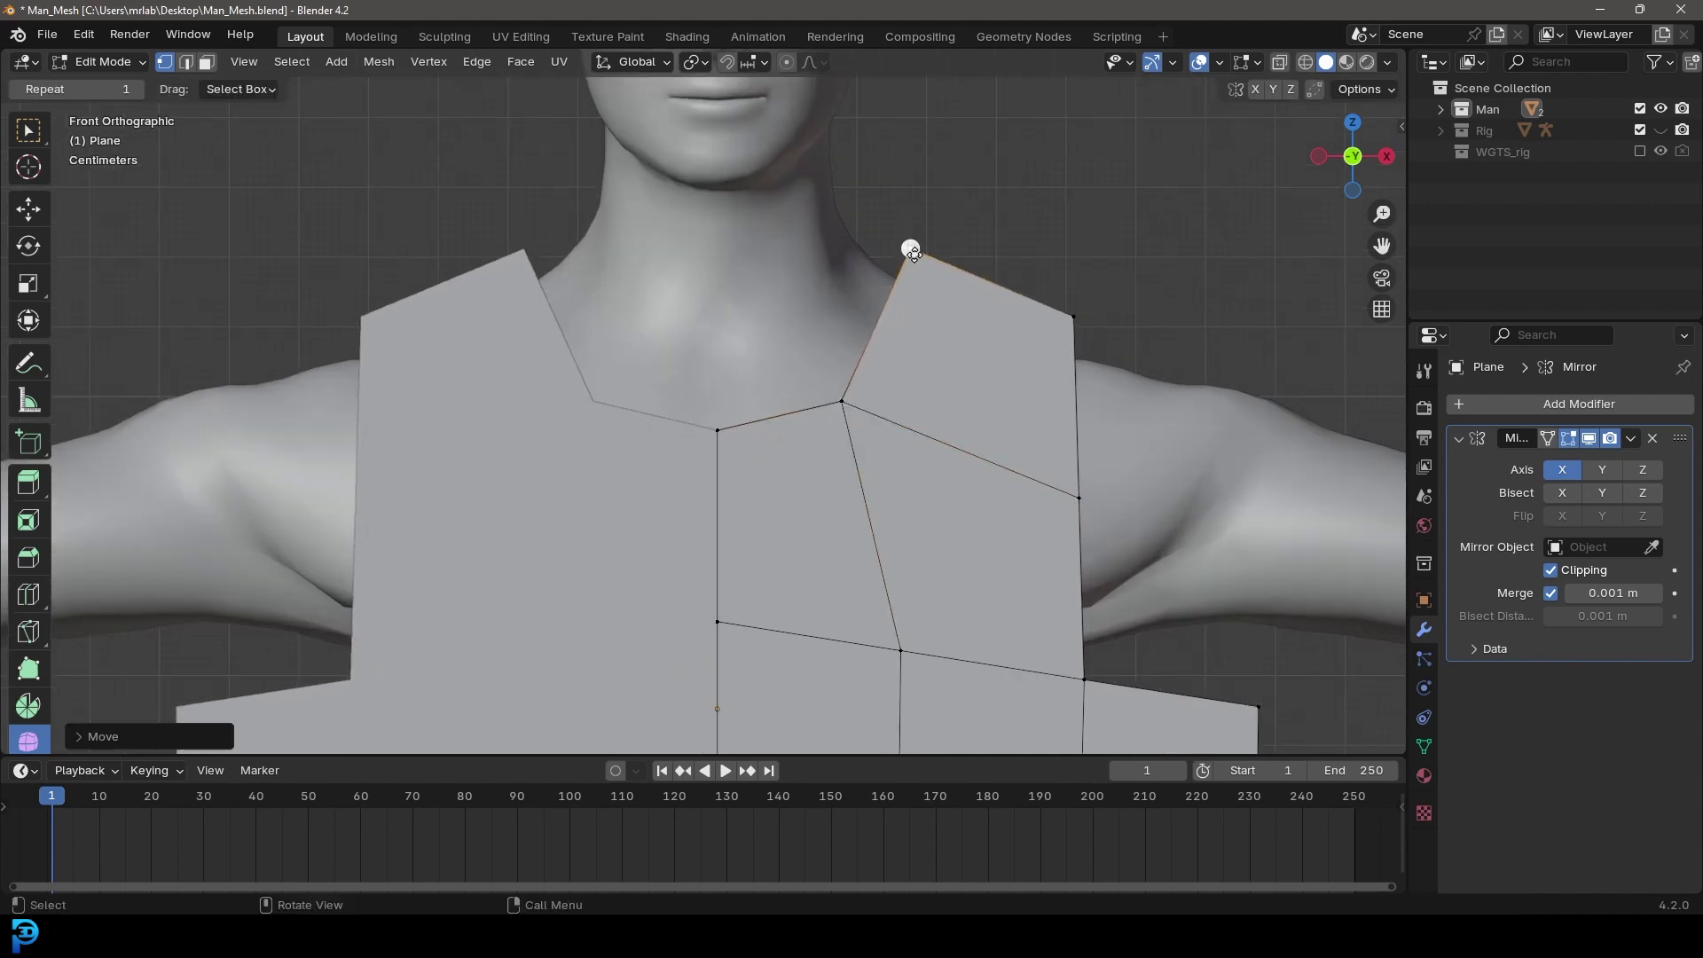
Step: Move the outer shoulder tip about 0.09 m outward to widen the shoulder, and nudge the armhole vertex below it
left_click(1085, 321)
key("g")
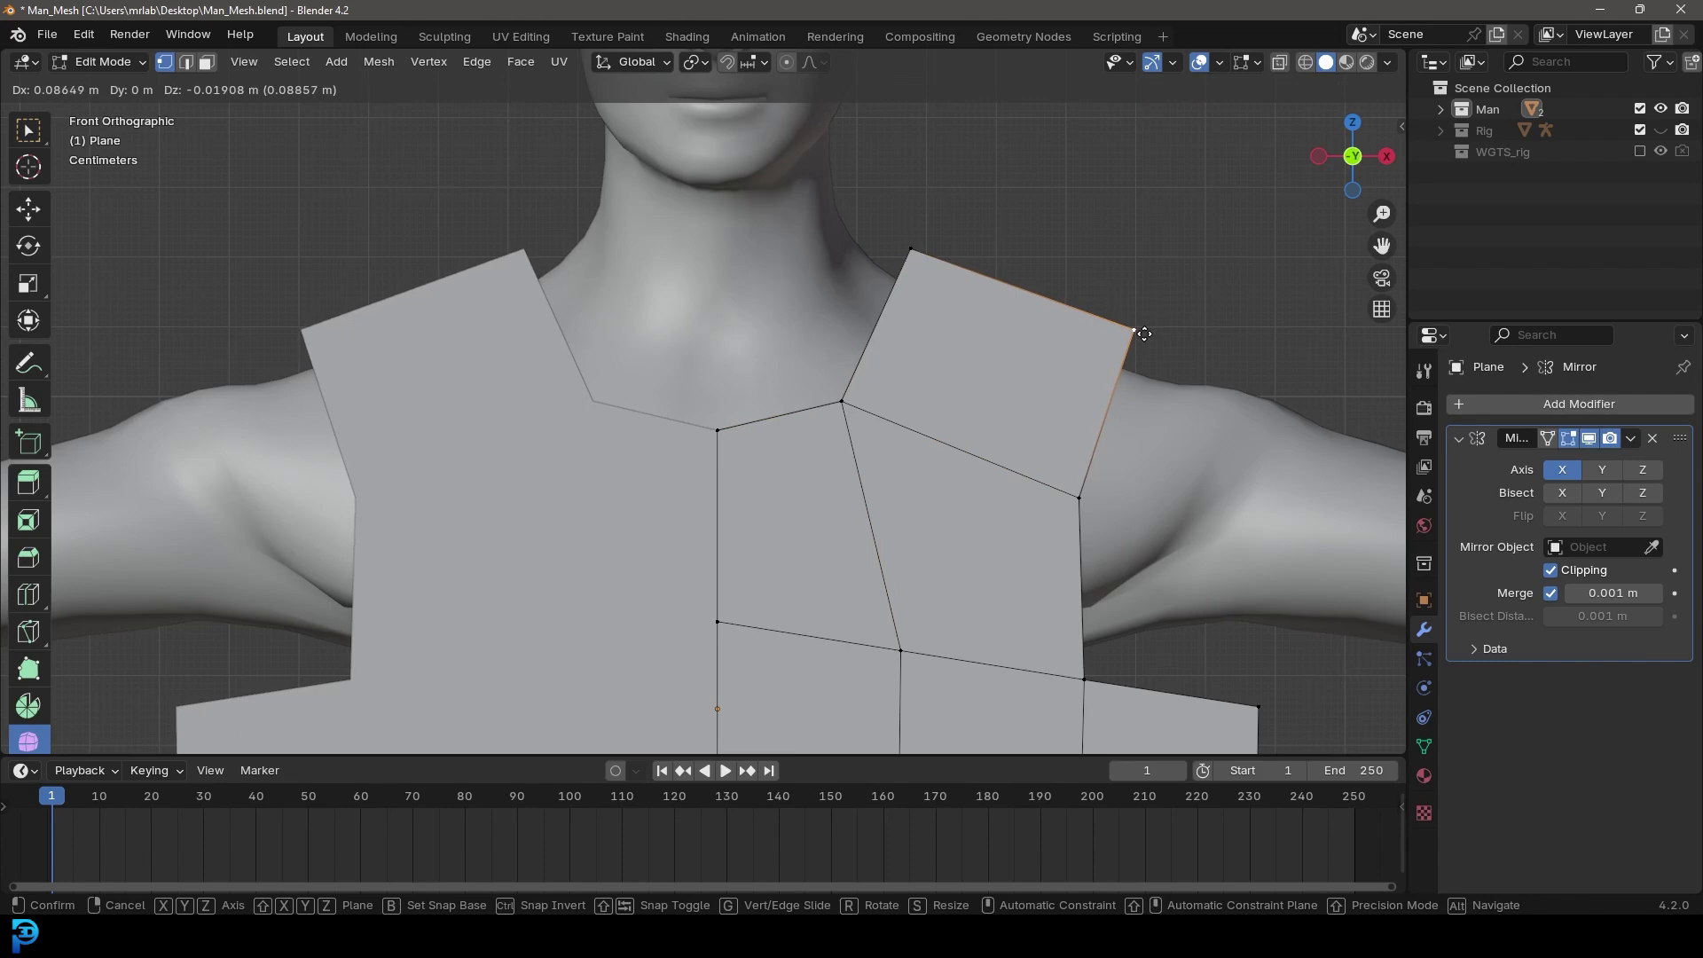
left_click(1139, 329)
left_click(1077, 499)
key("g")
left_click(1076, 493)
scroll(1037, 593, "down", 4)
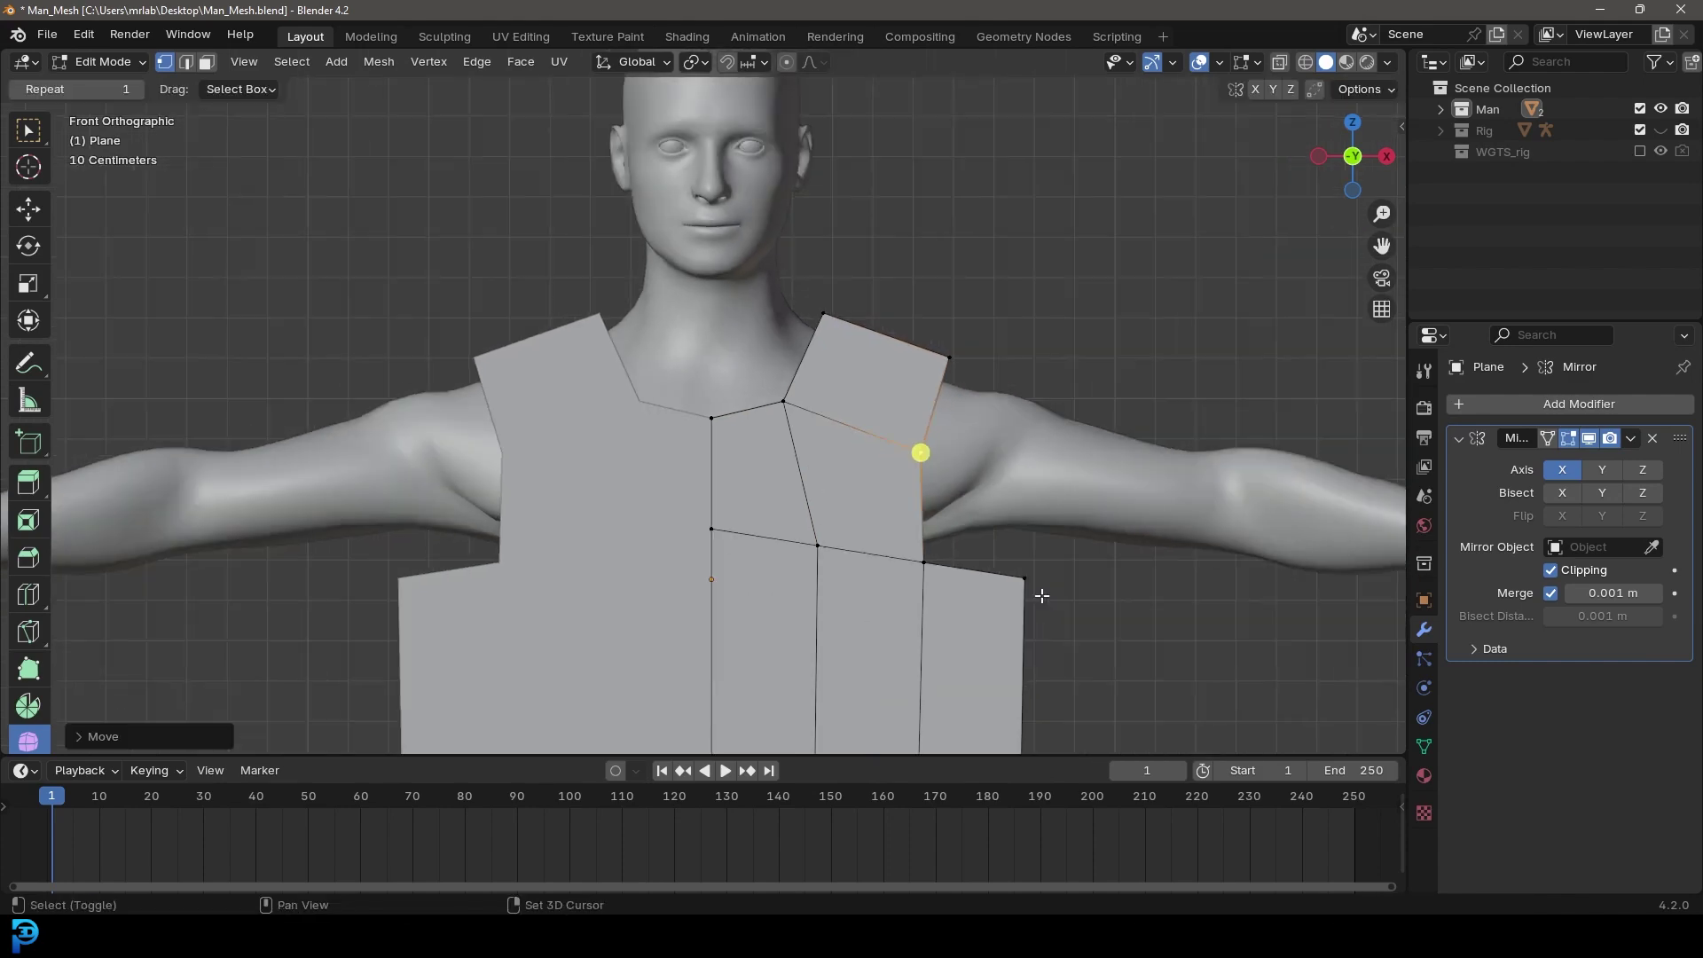
scroll(874, 340, "up", 1)
middle_click_drag(895, 534, 923, 621, "shift")
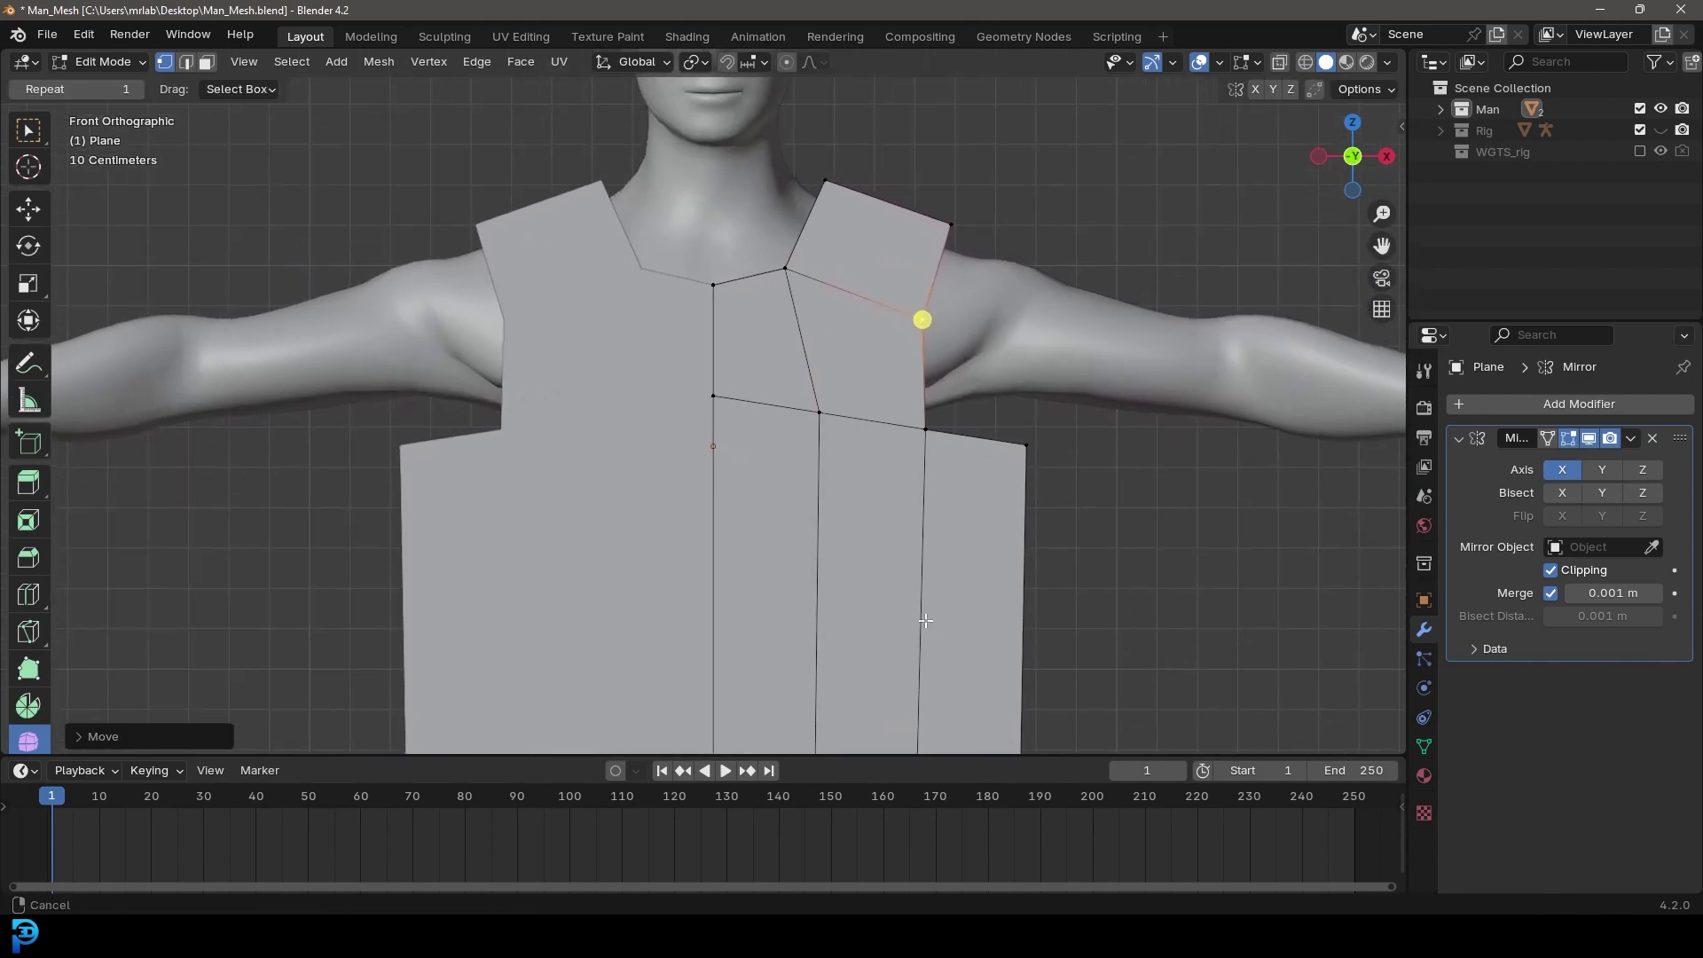
scroll(923, 621, "up", 3)
left_click(207, 62)
left_click(804, 306)
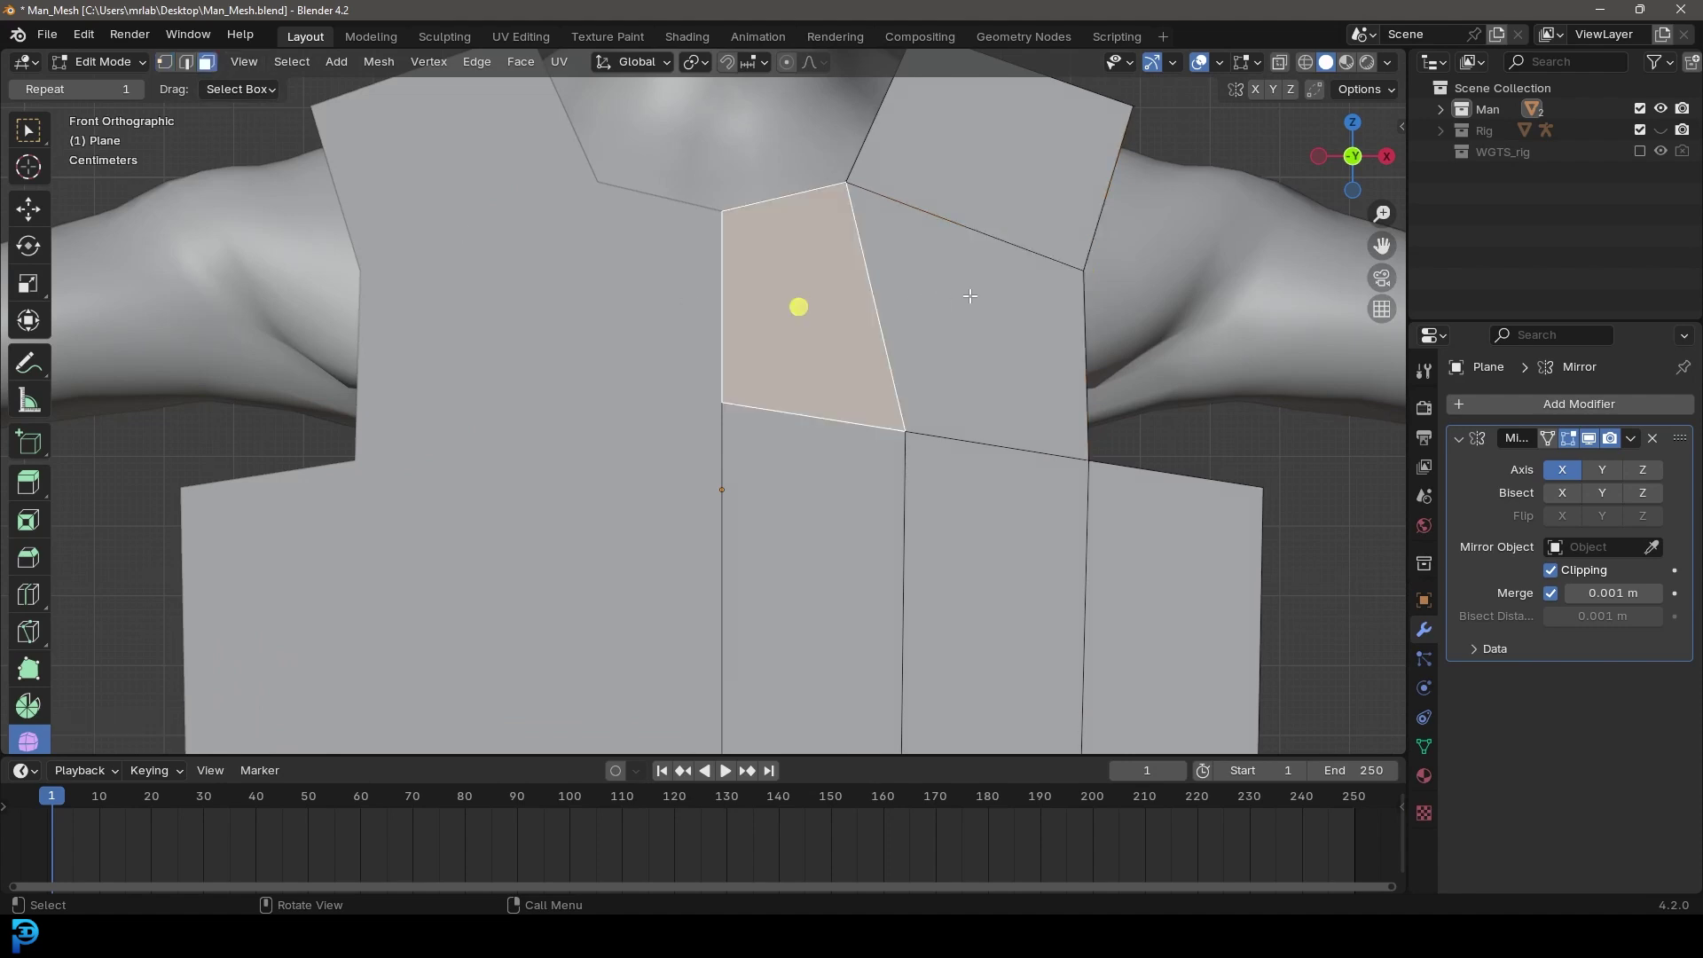
left_click(971, 295, "shift")
left_click(985, 161, "shift")
middle_click_drag(947, 171, 900, 371, "shift")
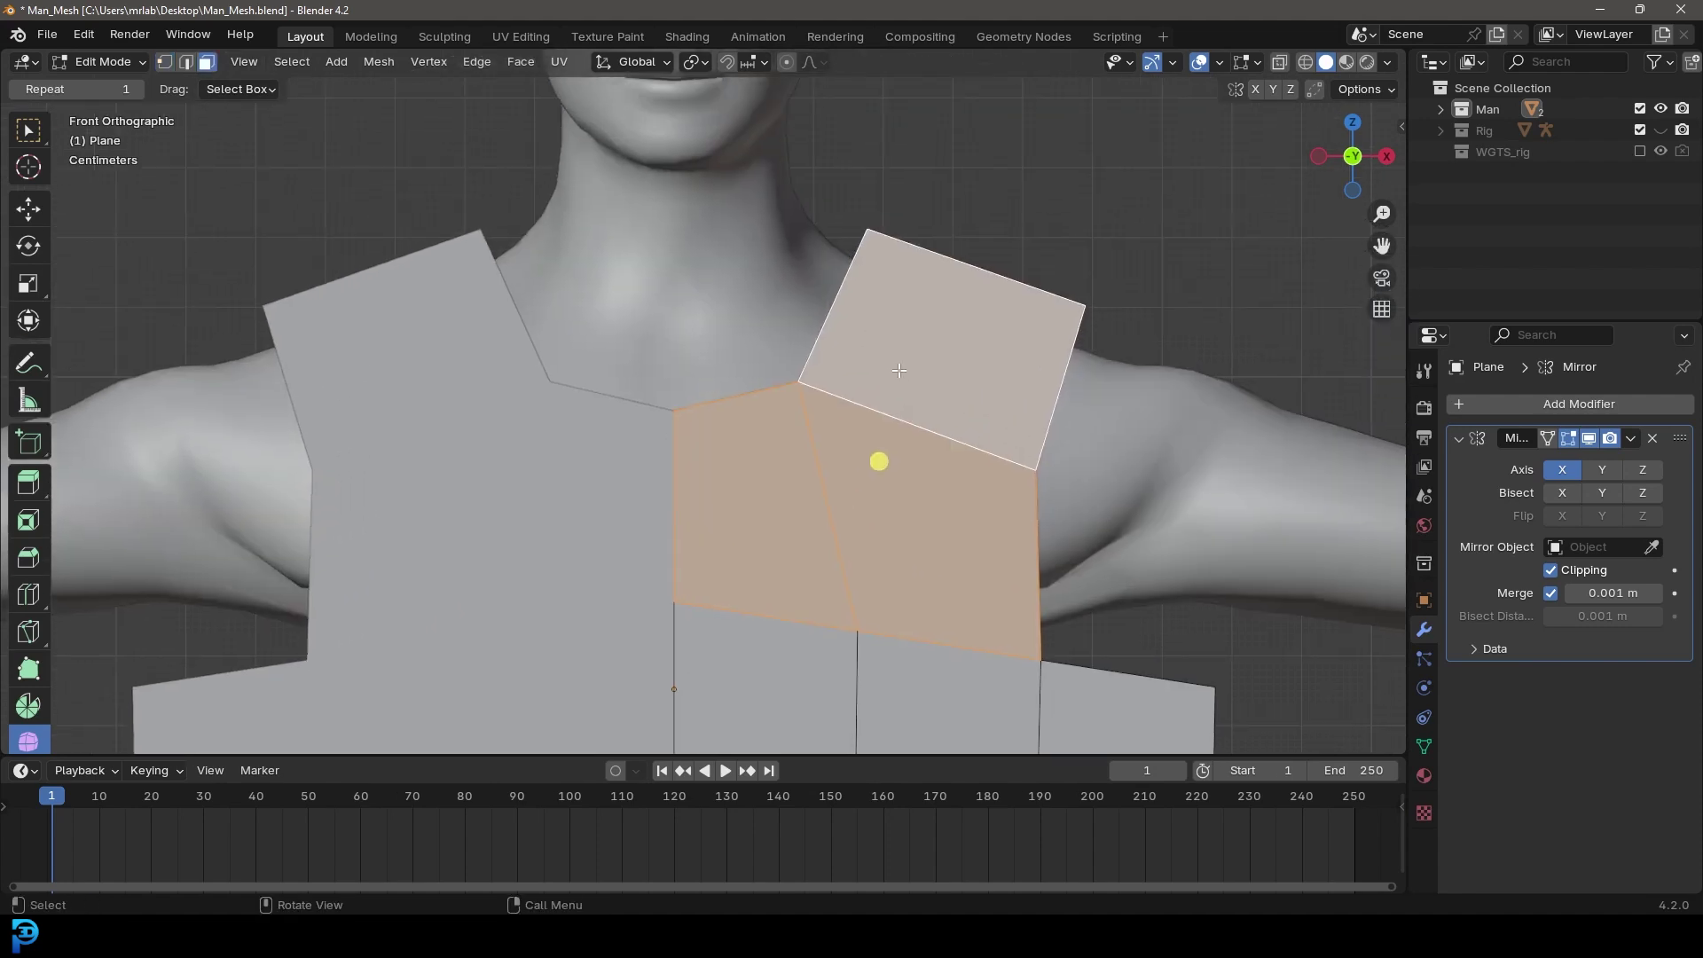
scroll(870, 439, "up", 2)
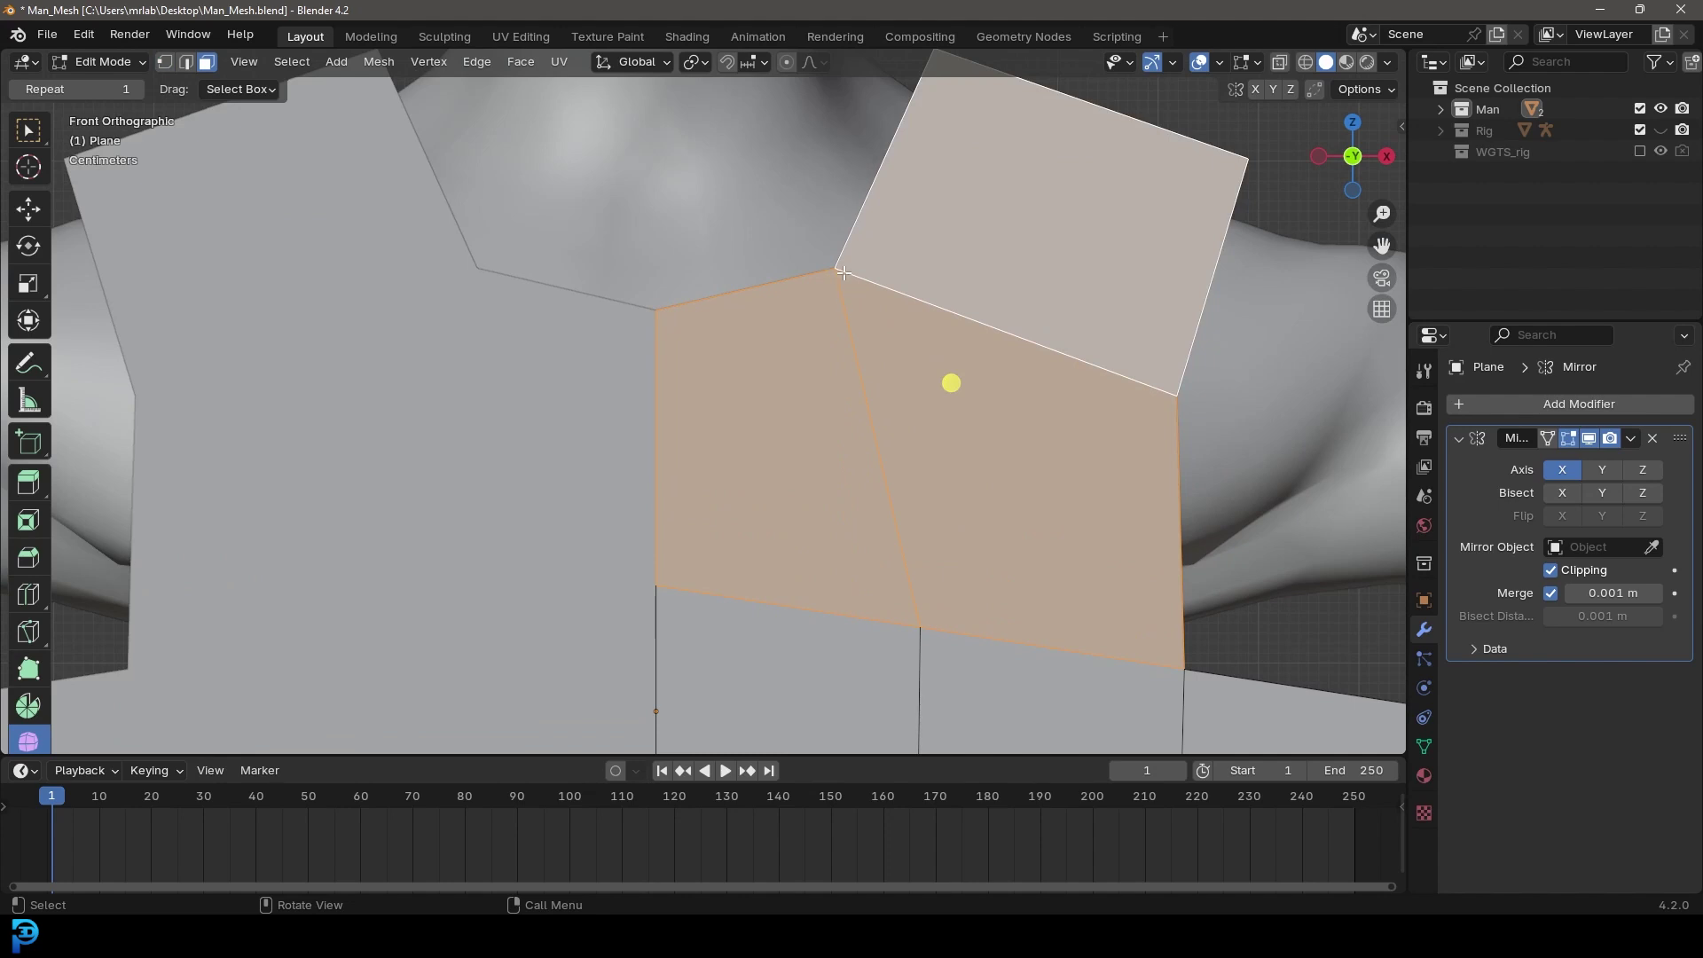
middle_click_drag(847, 288, 836, 380, "shift")
scroll(851, 381, "up", 2)
scroll(886, 399, "down", 2)
middle_click_drag(870, 437, 848, 370, "shift")
key("alt+a")
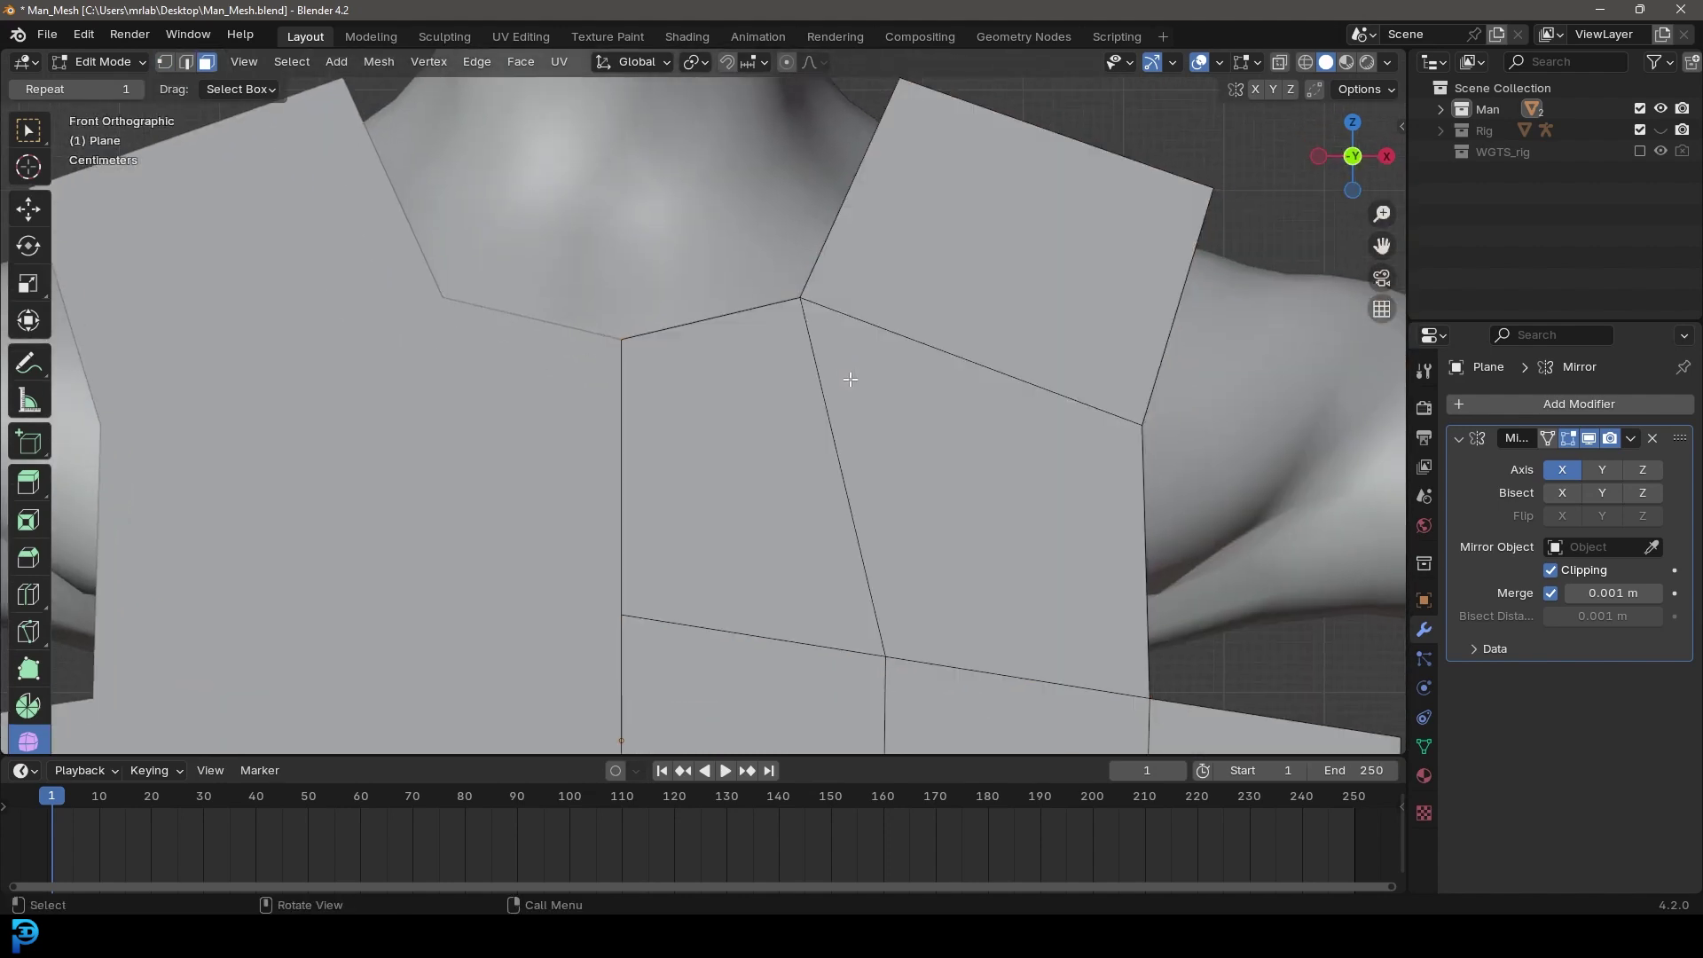
Step: Knife-cut from the chest centre line across the upper chest faces and up through the middle of the shoulder's top edge
key("k")
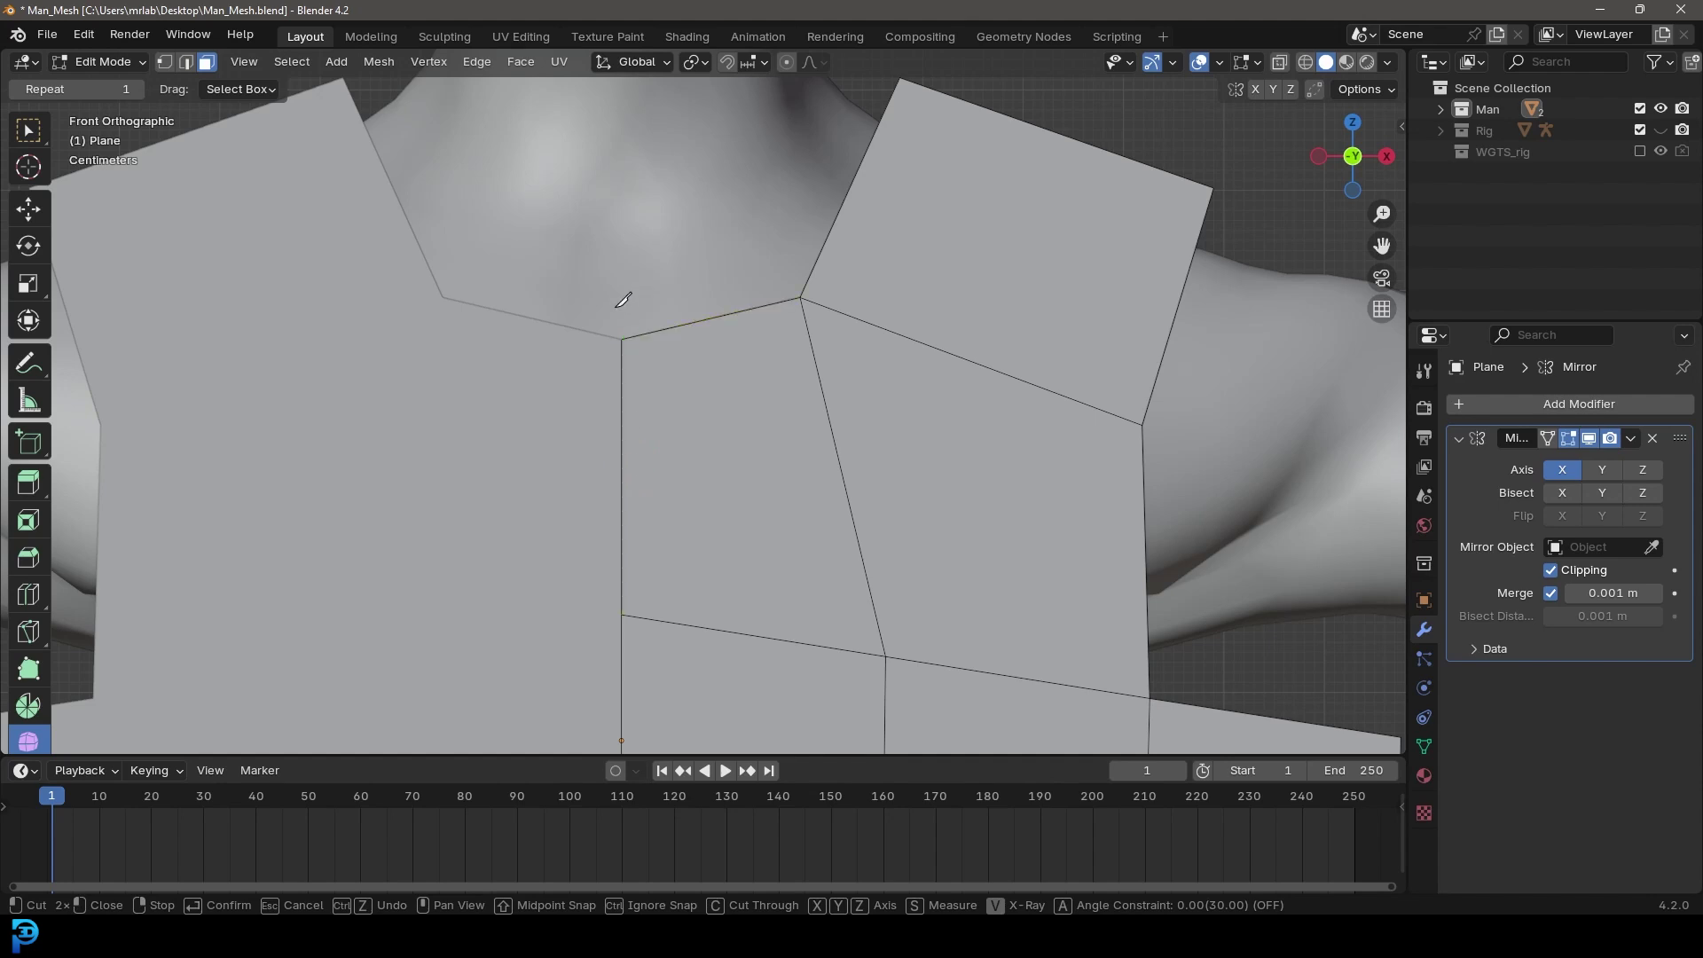
left_click(621, 485)
left_click(847, 490)
left_click(981, 364)
left_click(1065, 140)
key("Return")
scroll(932, 440, "down", 1)
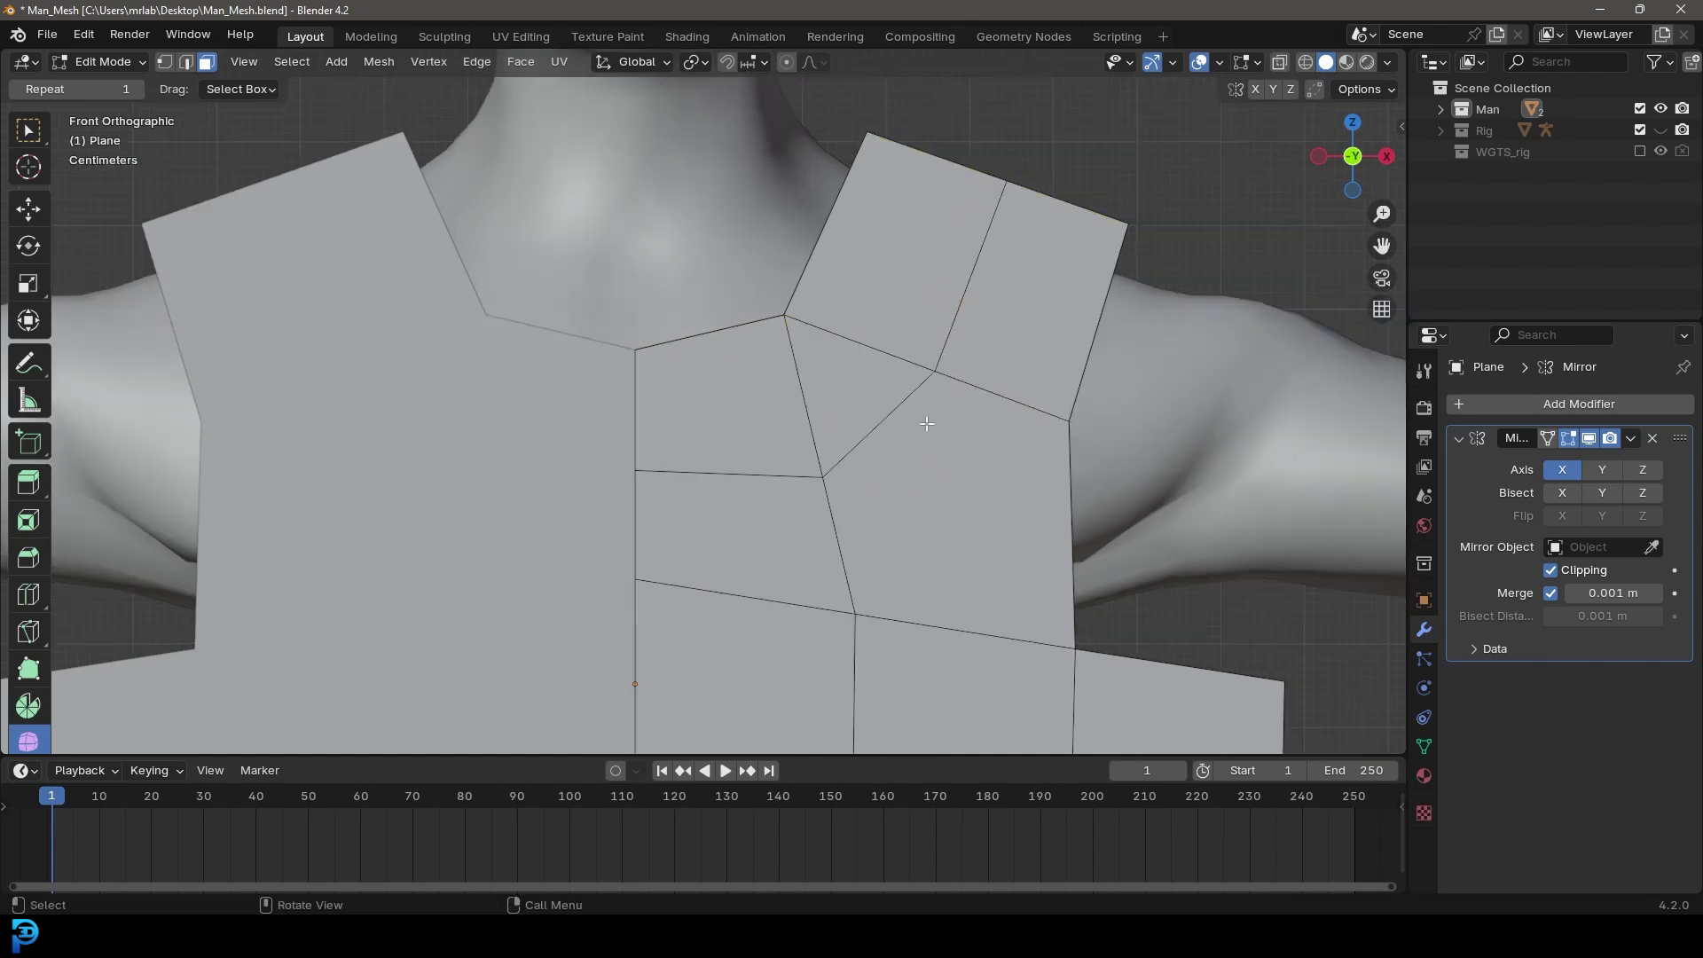
Step: Merge the short diagonal knife-cut edge on the upper chest at its center
left_click(890, 412)
left_click(185, 61)
left_click(911, 404)
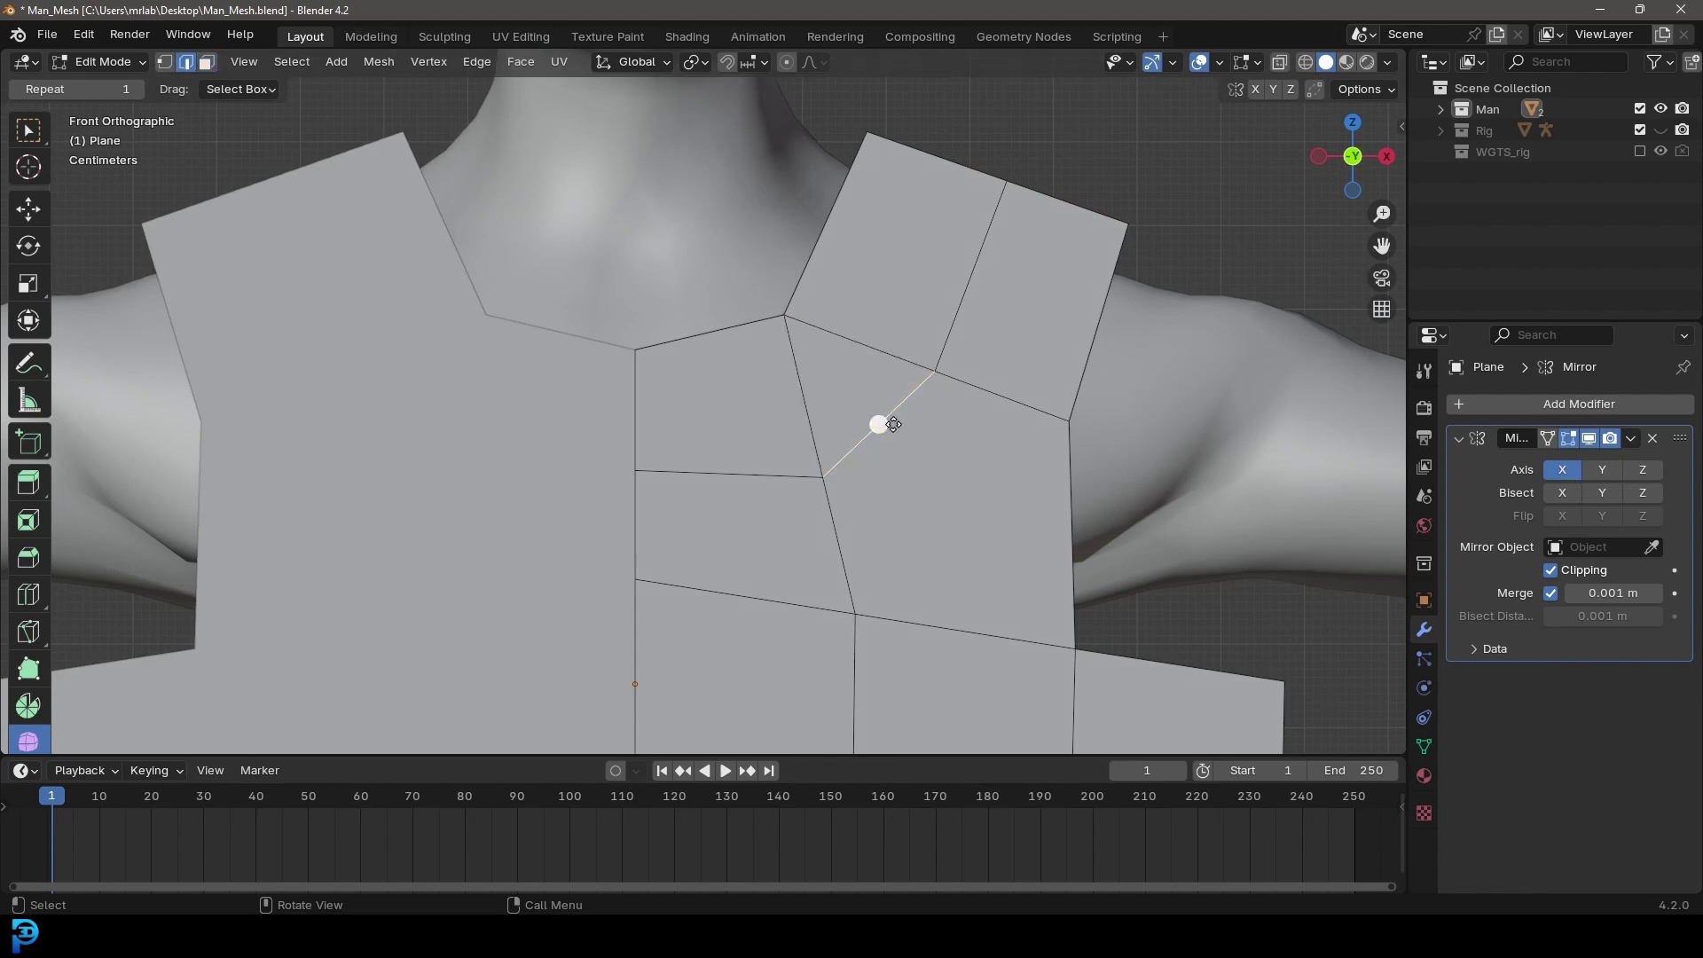
key("F3")
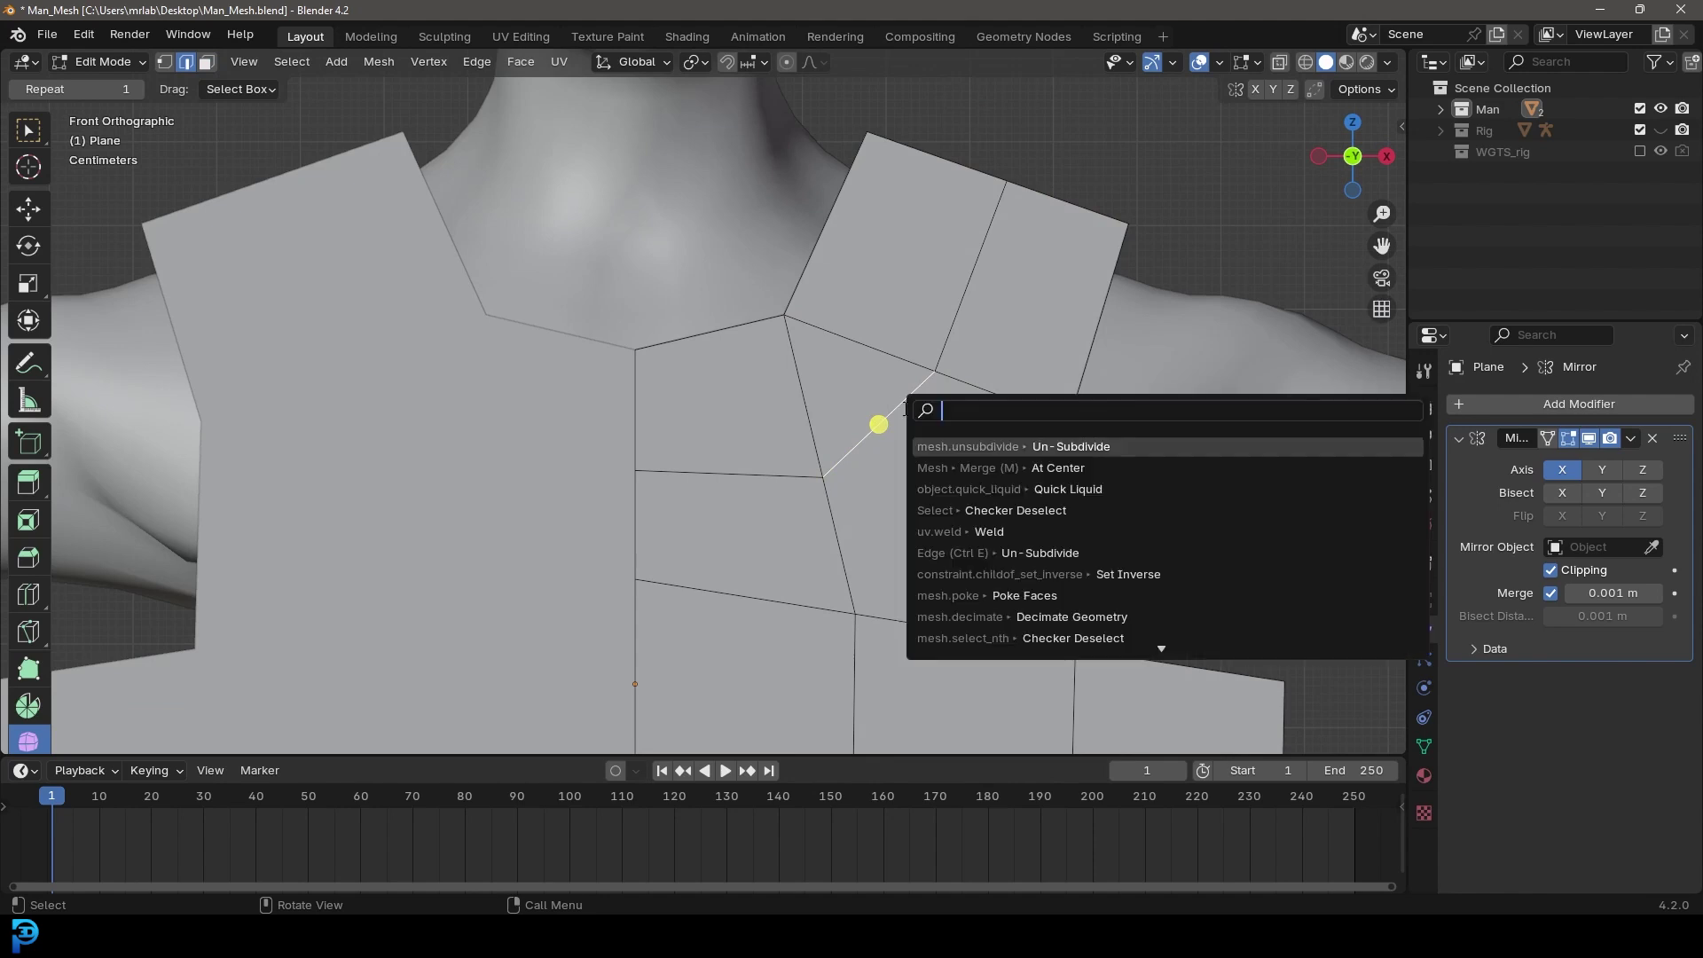
type("merg")
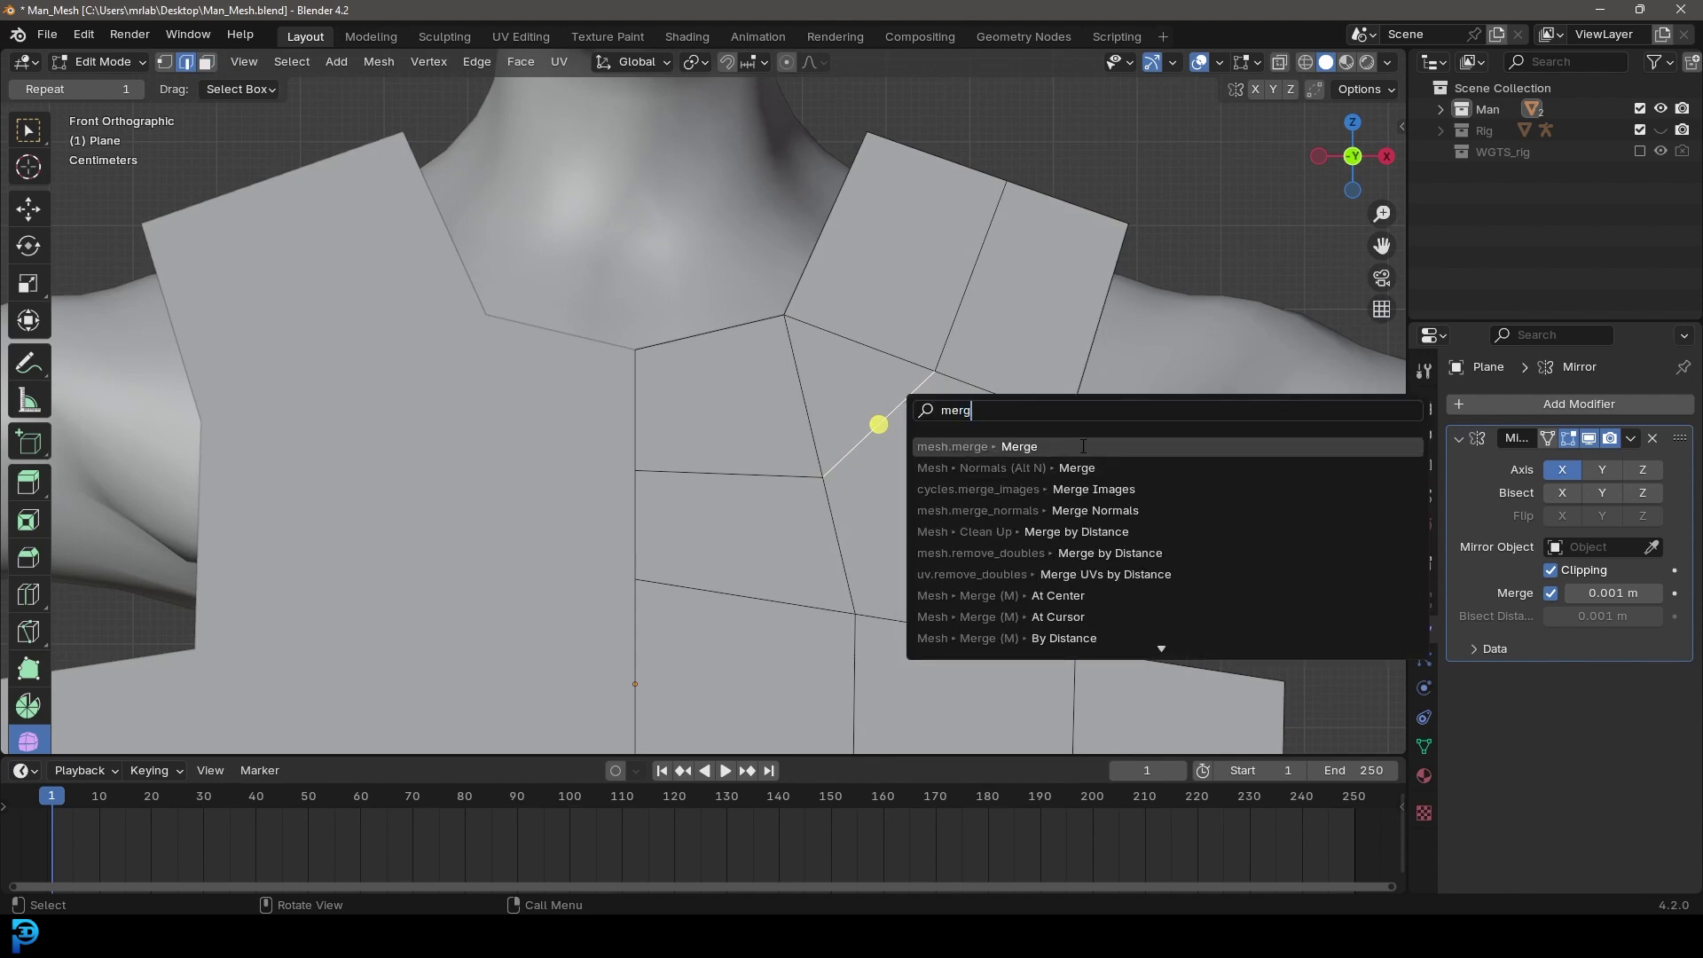
left_click(1102, 596)
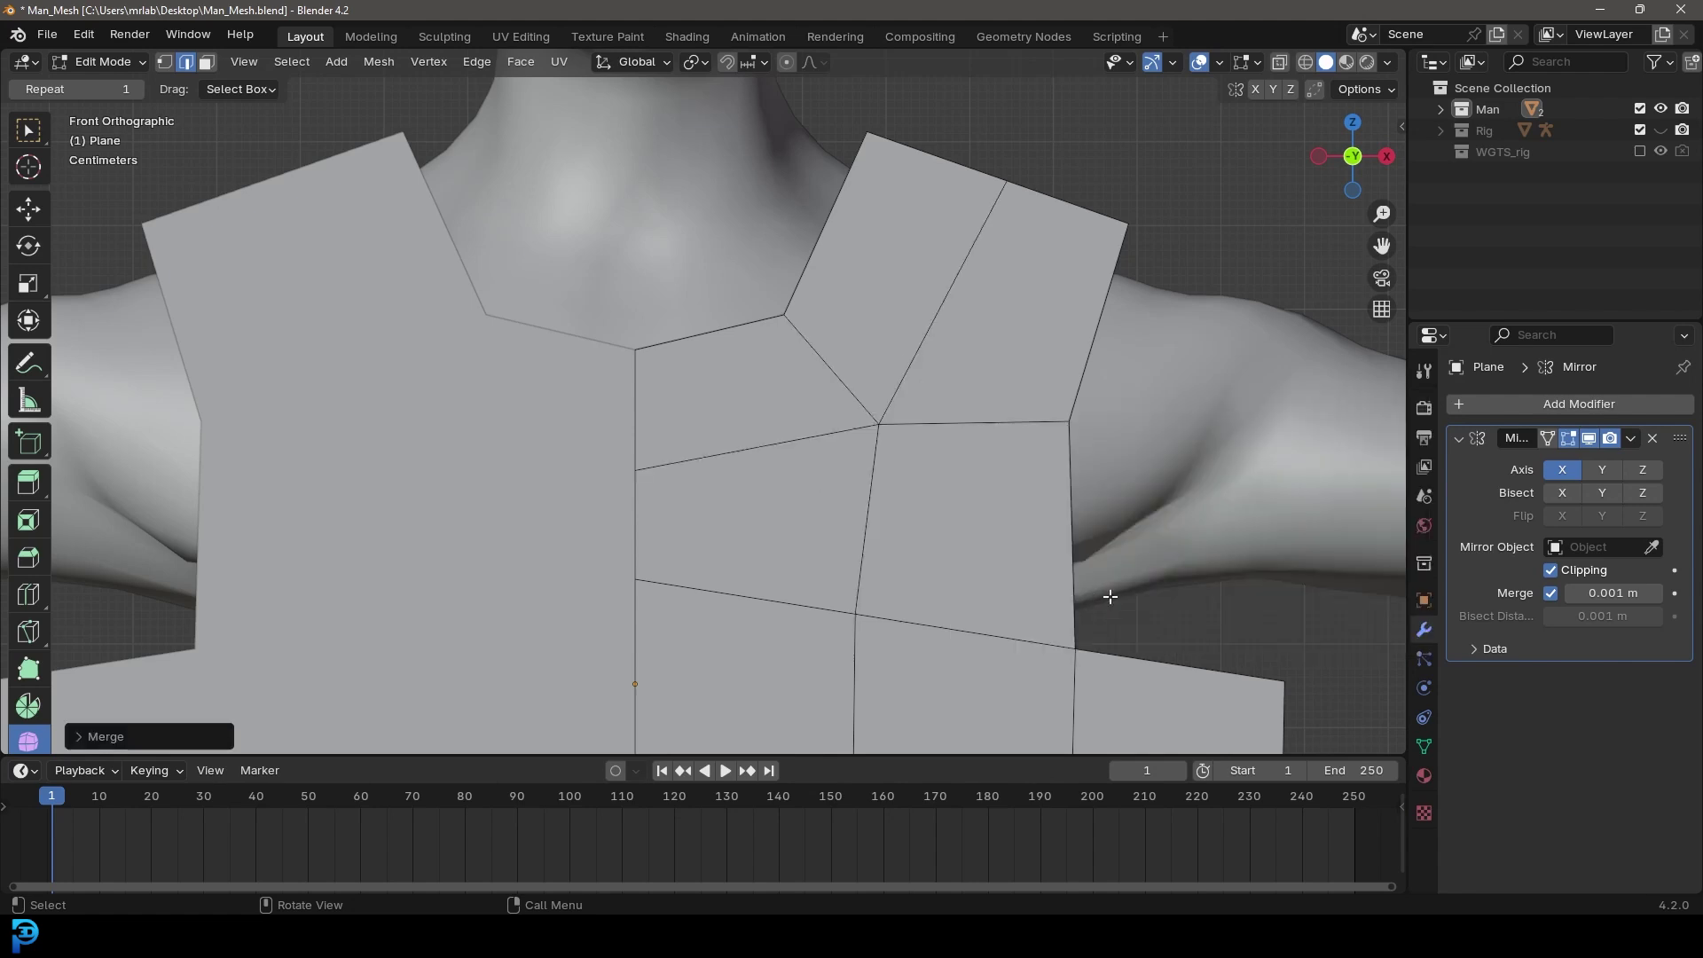
scroll(872, 370, "down", 3)
scroll(391, 190, "up", 1)
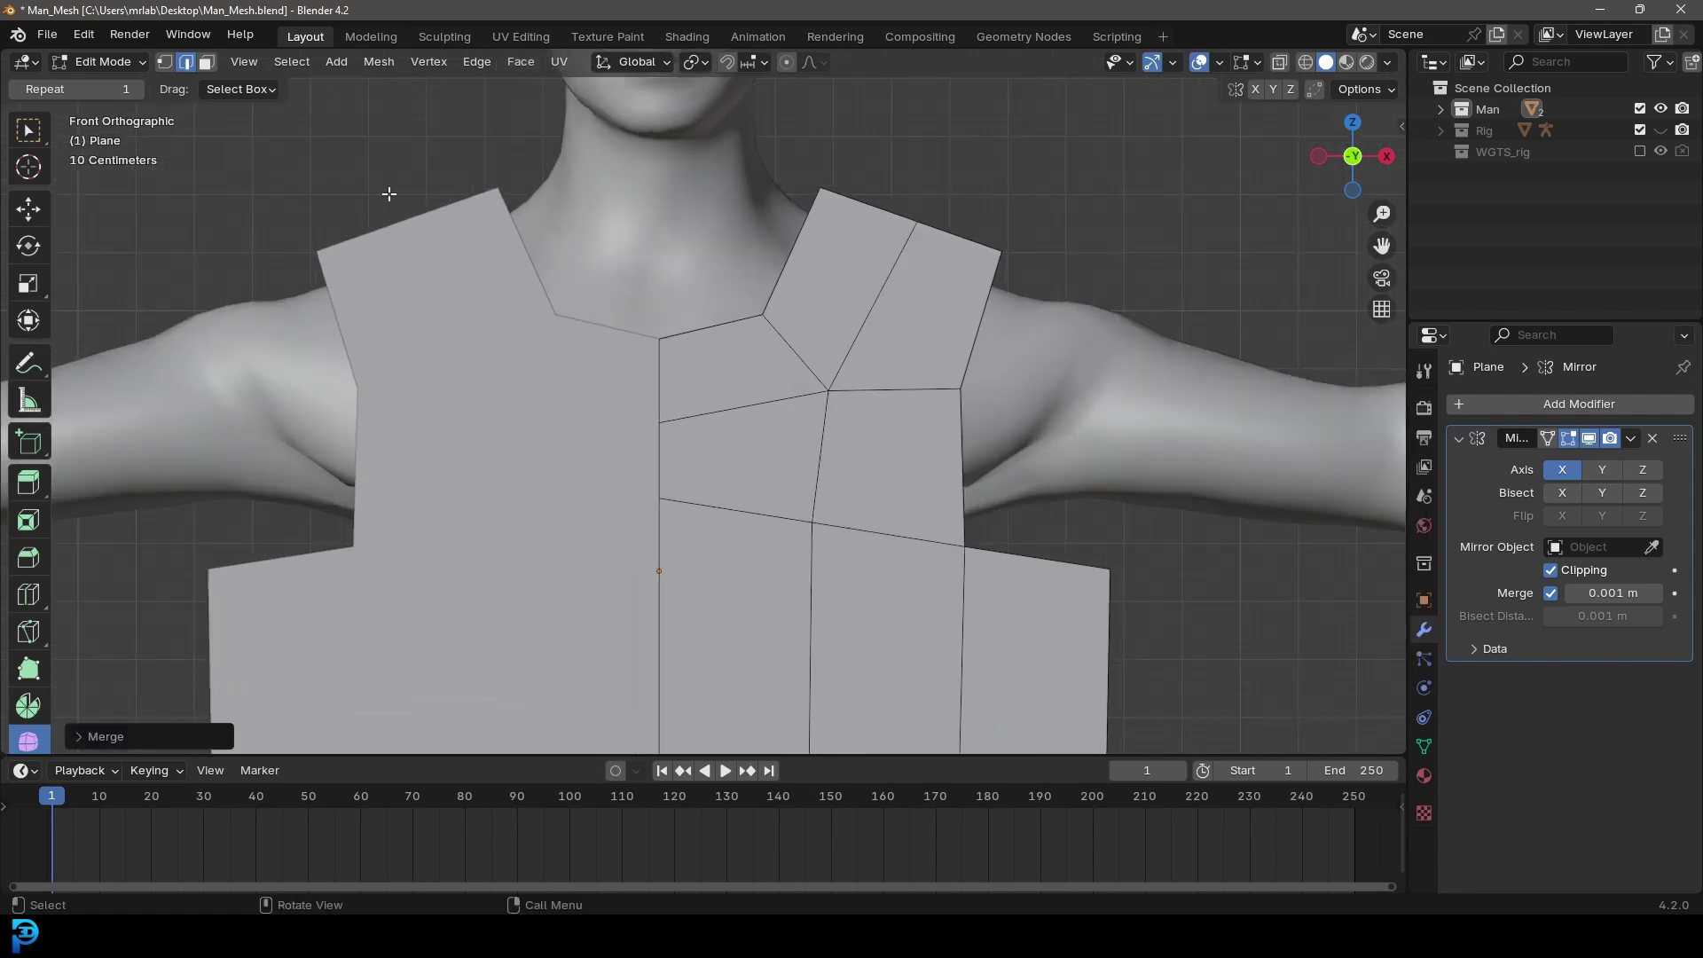
Step: Lower the centre-line vertex level with the armpit and shift the merged chest vertex slightly down and inward
left_click(167, 62)
scroll(652, 568, "up", 3)
key("g")
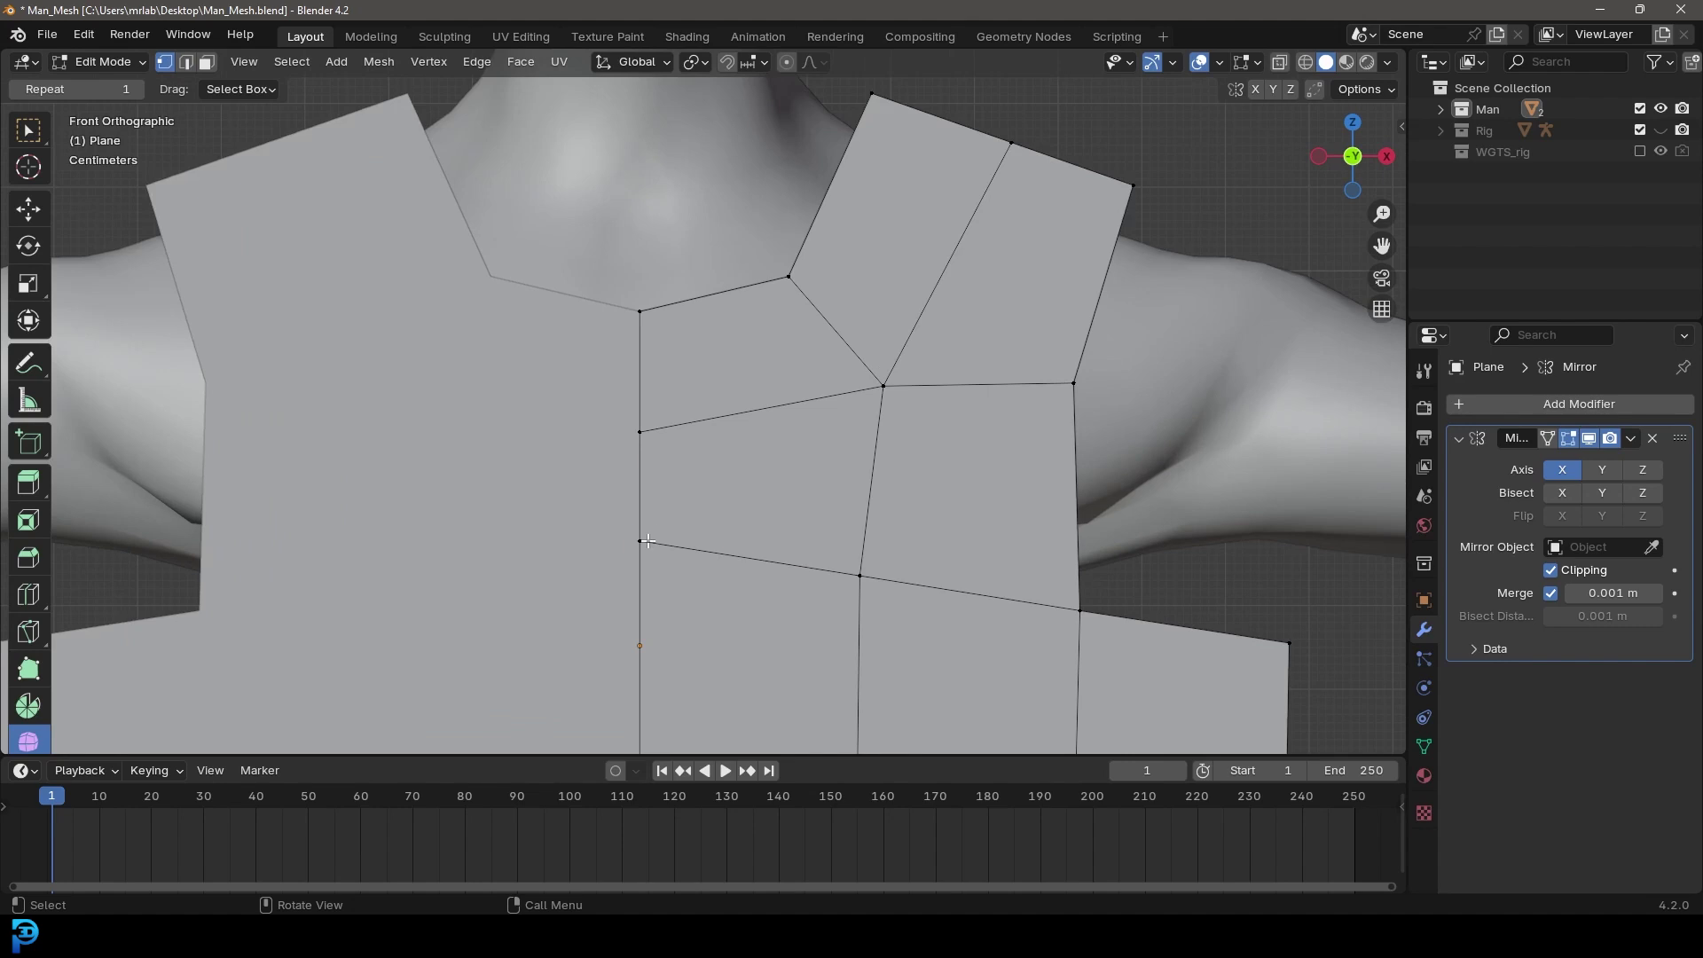
left_click(648, 587)
left_click(857, 391)
key("g")
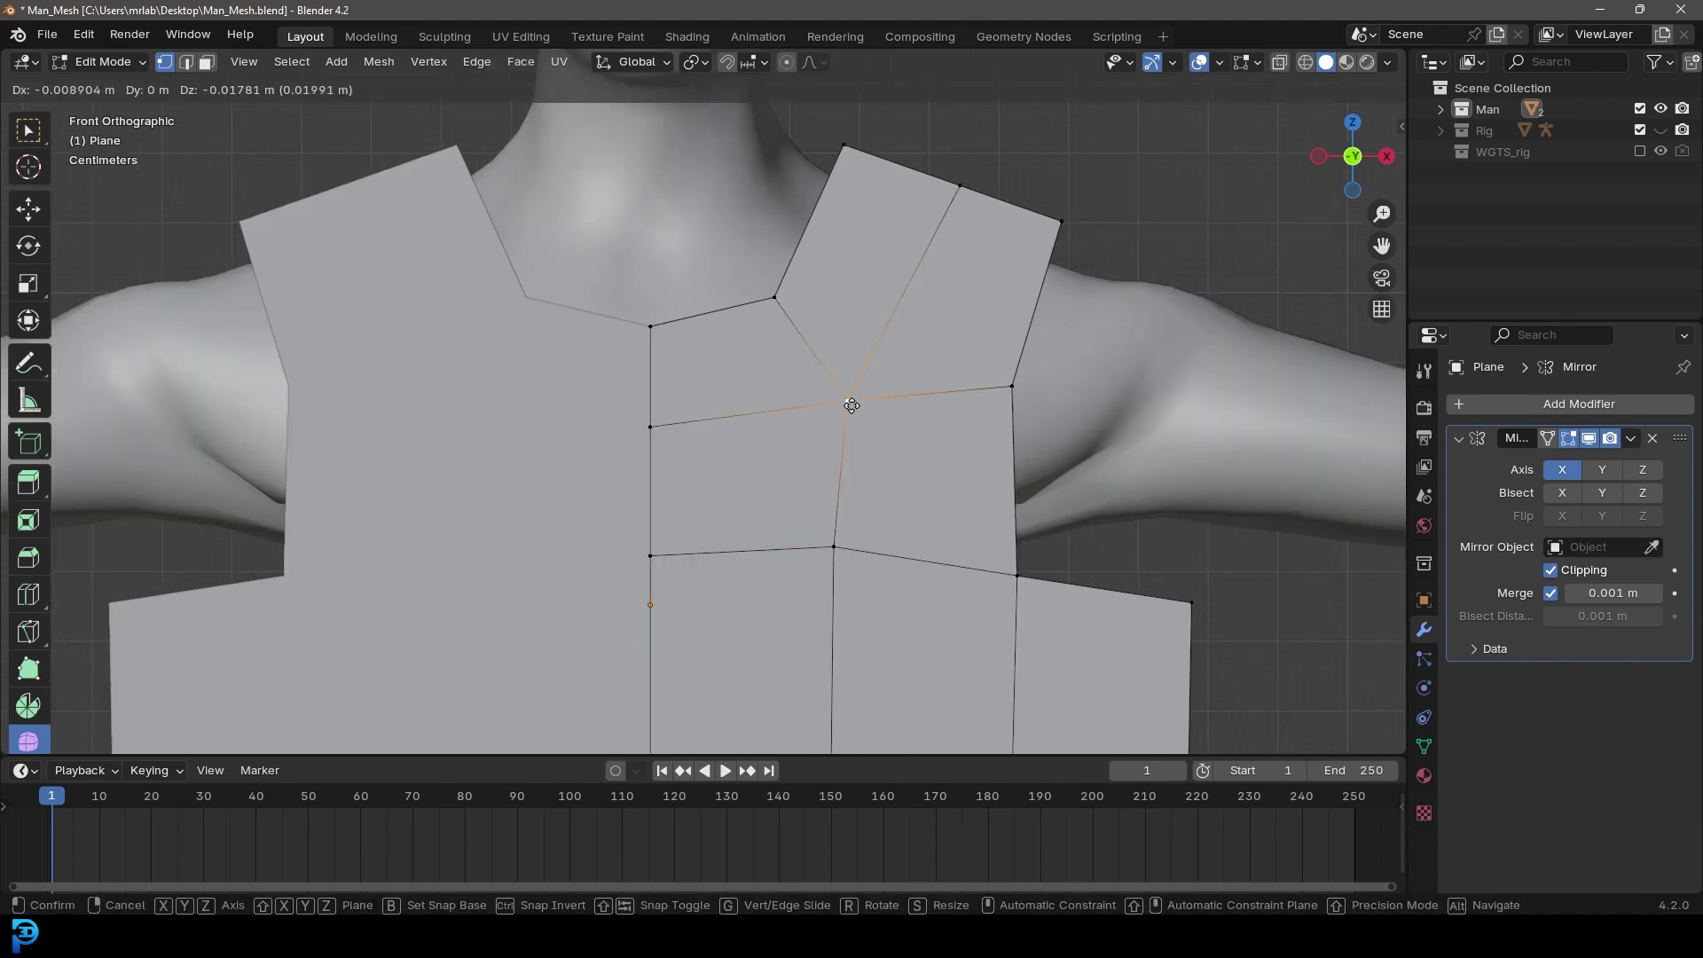
left_click(848, 407)
Step: Fine-tune the upper centre-line vertex and merged chest vertex, and raise the middle vertex of the shoulder's top edge slightly
left_click(650, 427)
key("g")
left_click(722, 449)
left_click(849, 401)
key("g")
left_click(852, 412)
left_click(960, 184)
key("g")
left_click(954, 178)
Step: Add a loop cut across the shoulder faces and move its middle vertex slightly upward
middle_click_drag(955, 178, 858, 369, "shift")
scroll(857, 369, "up", 2)
key("ctrl+r")
left_click(887, 357)
left_click(887, 361)
left_click(870, 395)
key("g")
left_click(875, 369)
Step: Adjust the new neckline vertex, the neck-side shoulder vertex and the outer shoulder tip to smooth the neck and shoulder outline
left_click(734, 287)
key("g")
left_click(750, 295)
left_click(784, 178)
key("g")
left_click(780, 179)
left_click(1098, 287)
key("g")
left_click(1108, 290)
Step: Add three evenly spaced horizontal loop cuts across the lower body of the shirt half
scroll(961, 441, "down", 7)
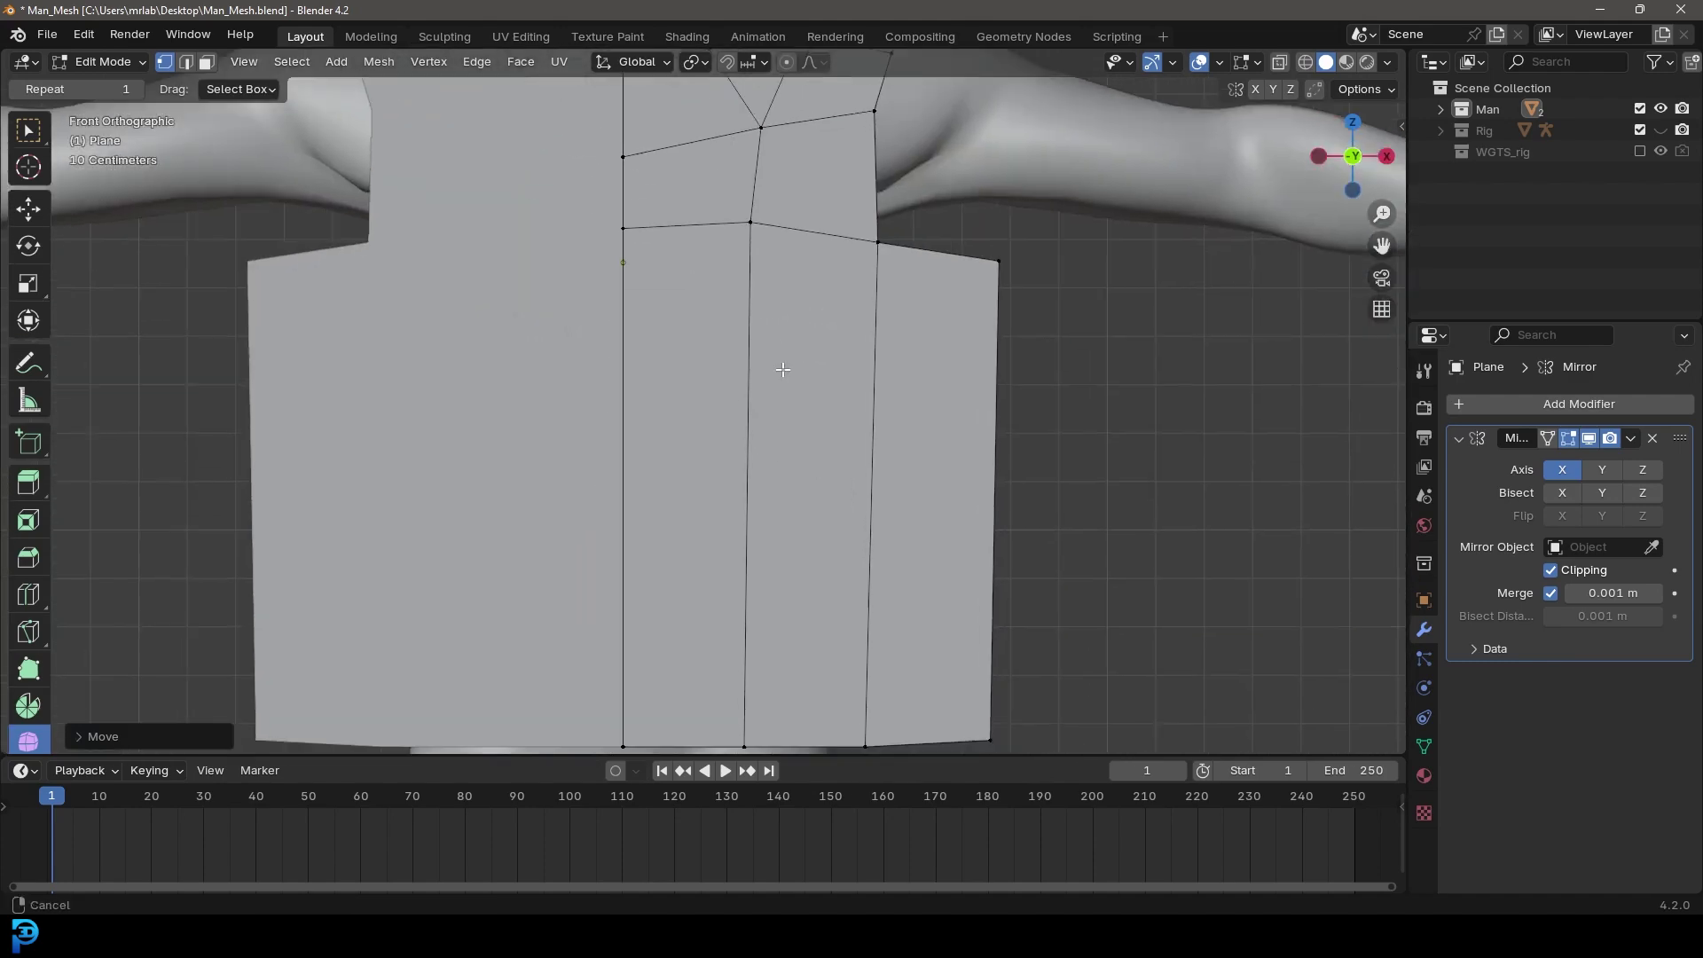
key("ctrl+r")
scroll(807, 432, "up", 2)
left_click(807, 432)
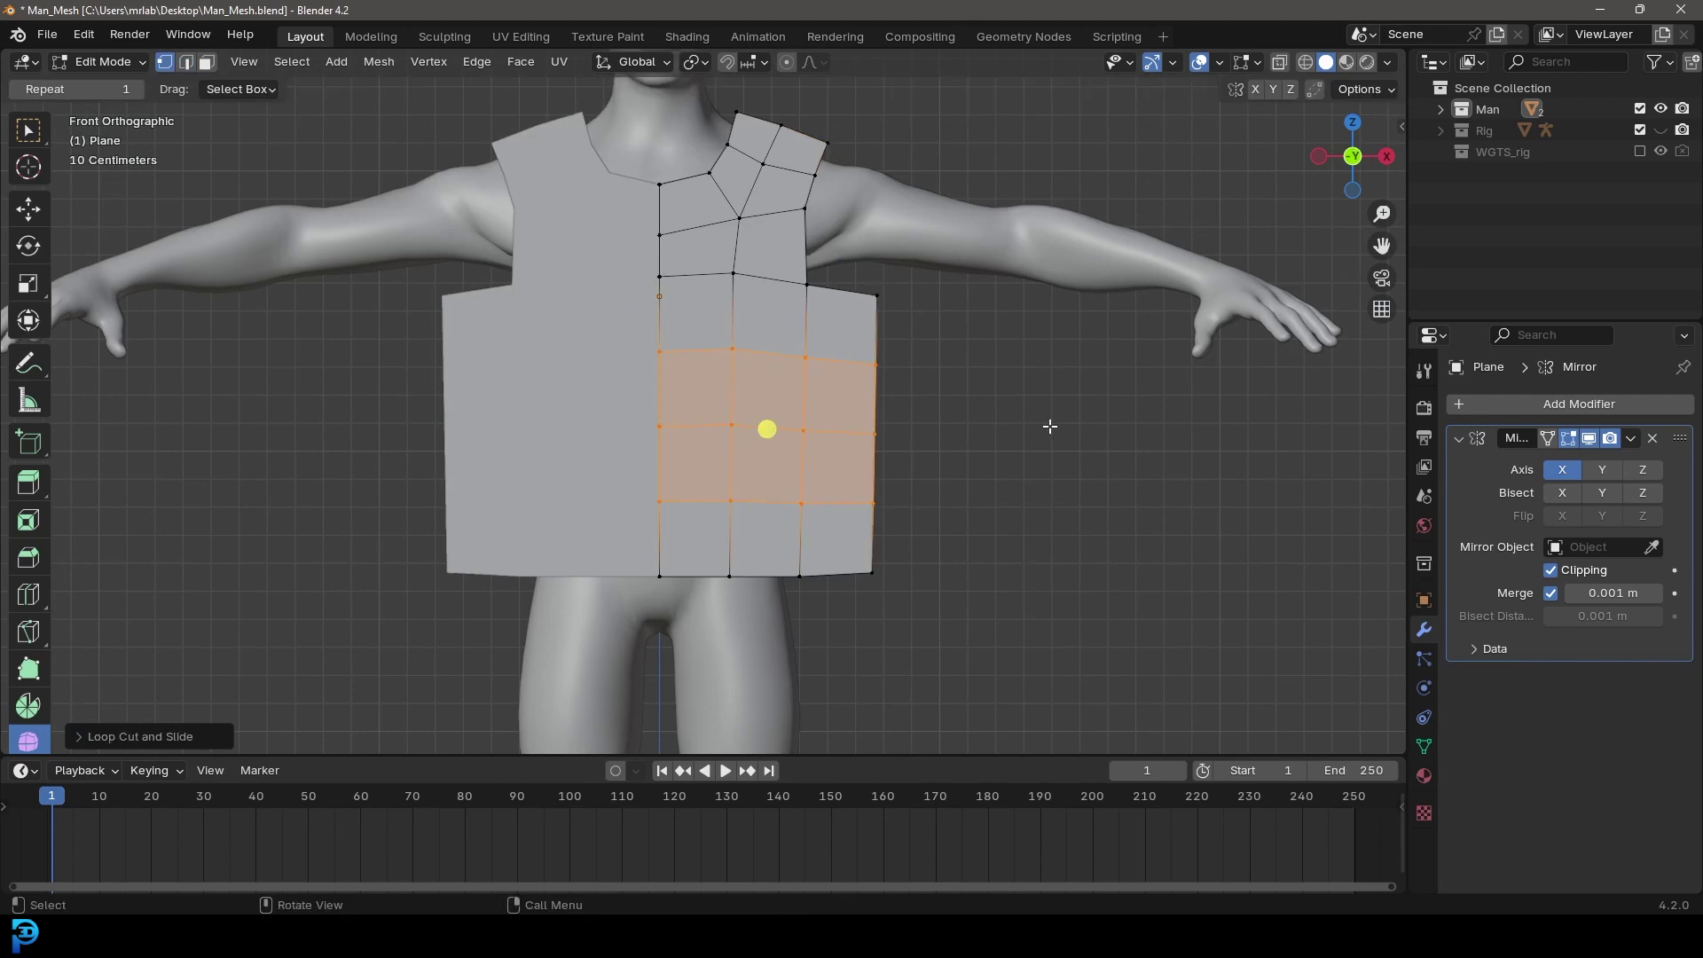
Step: Move the inner underarm vertex at the base of the armhole outward and upward to meet the model's armpit
scroll(975, 408, "up", 3)
middle_click_drag(858, 372, 780, 474, "shift")
scroll(789, 417, "up", 2)
key("alt+a")
left_click(796, 407)
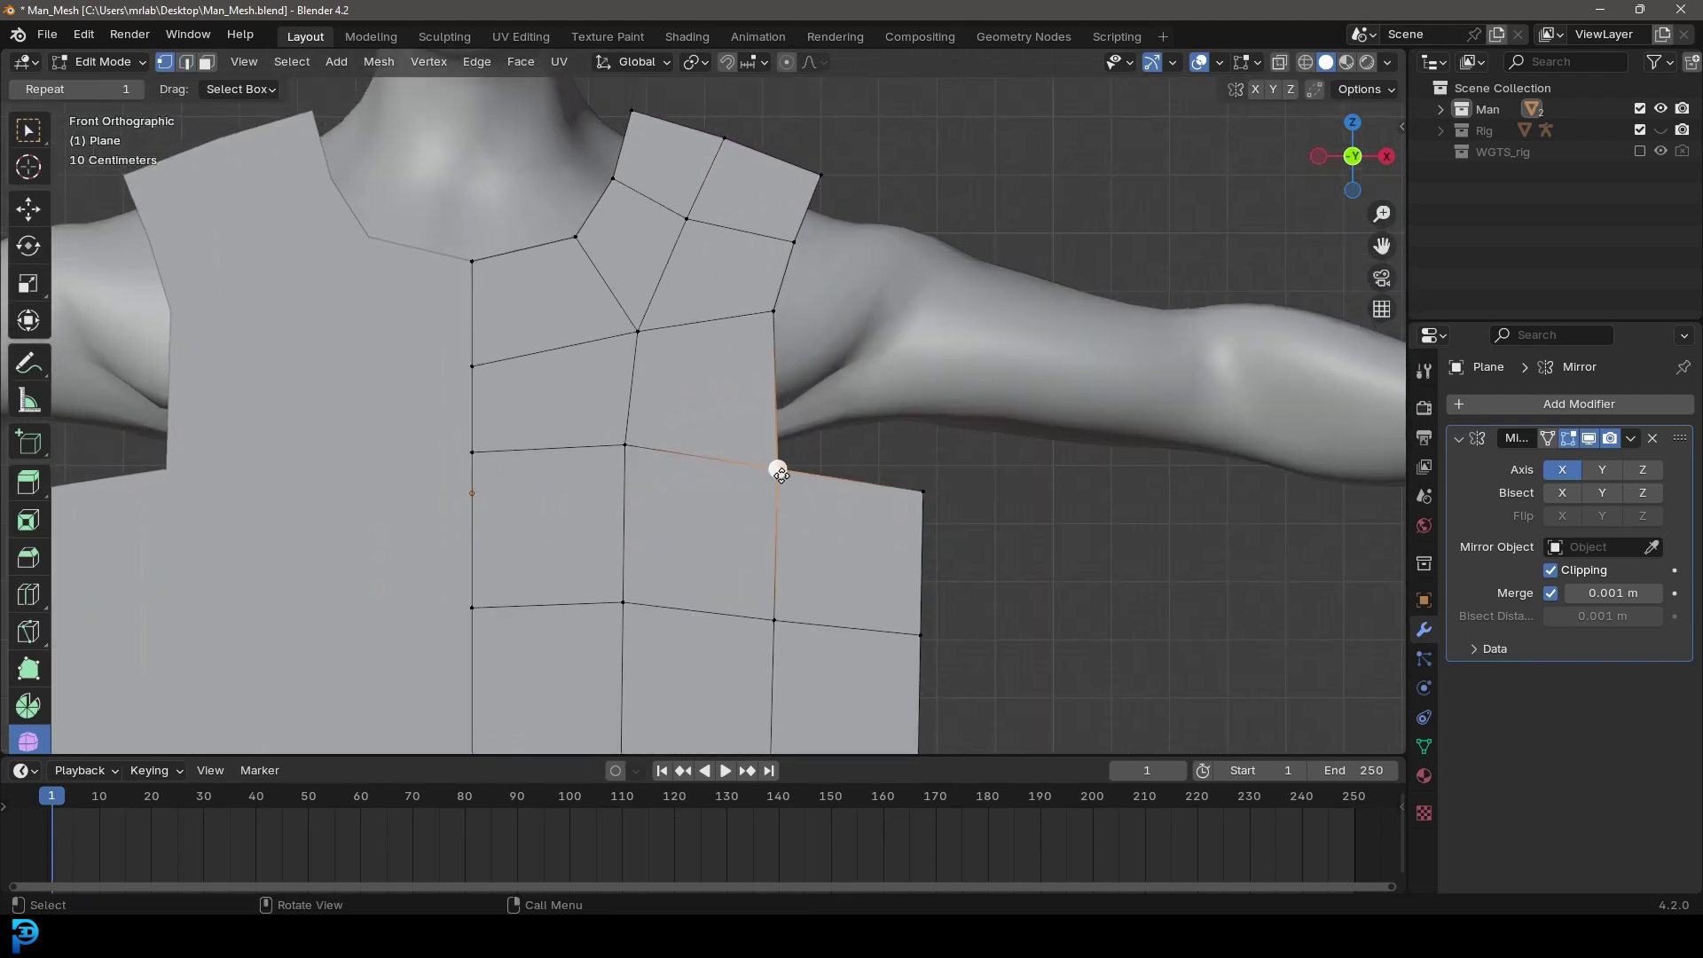
left_click(778, 470)
key("g")
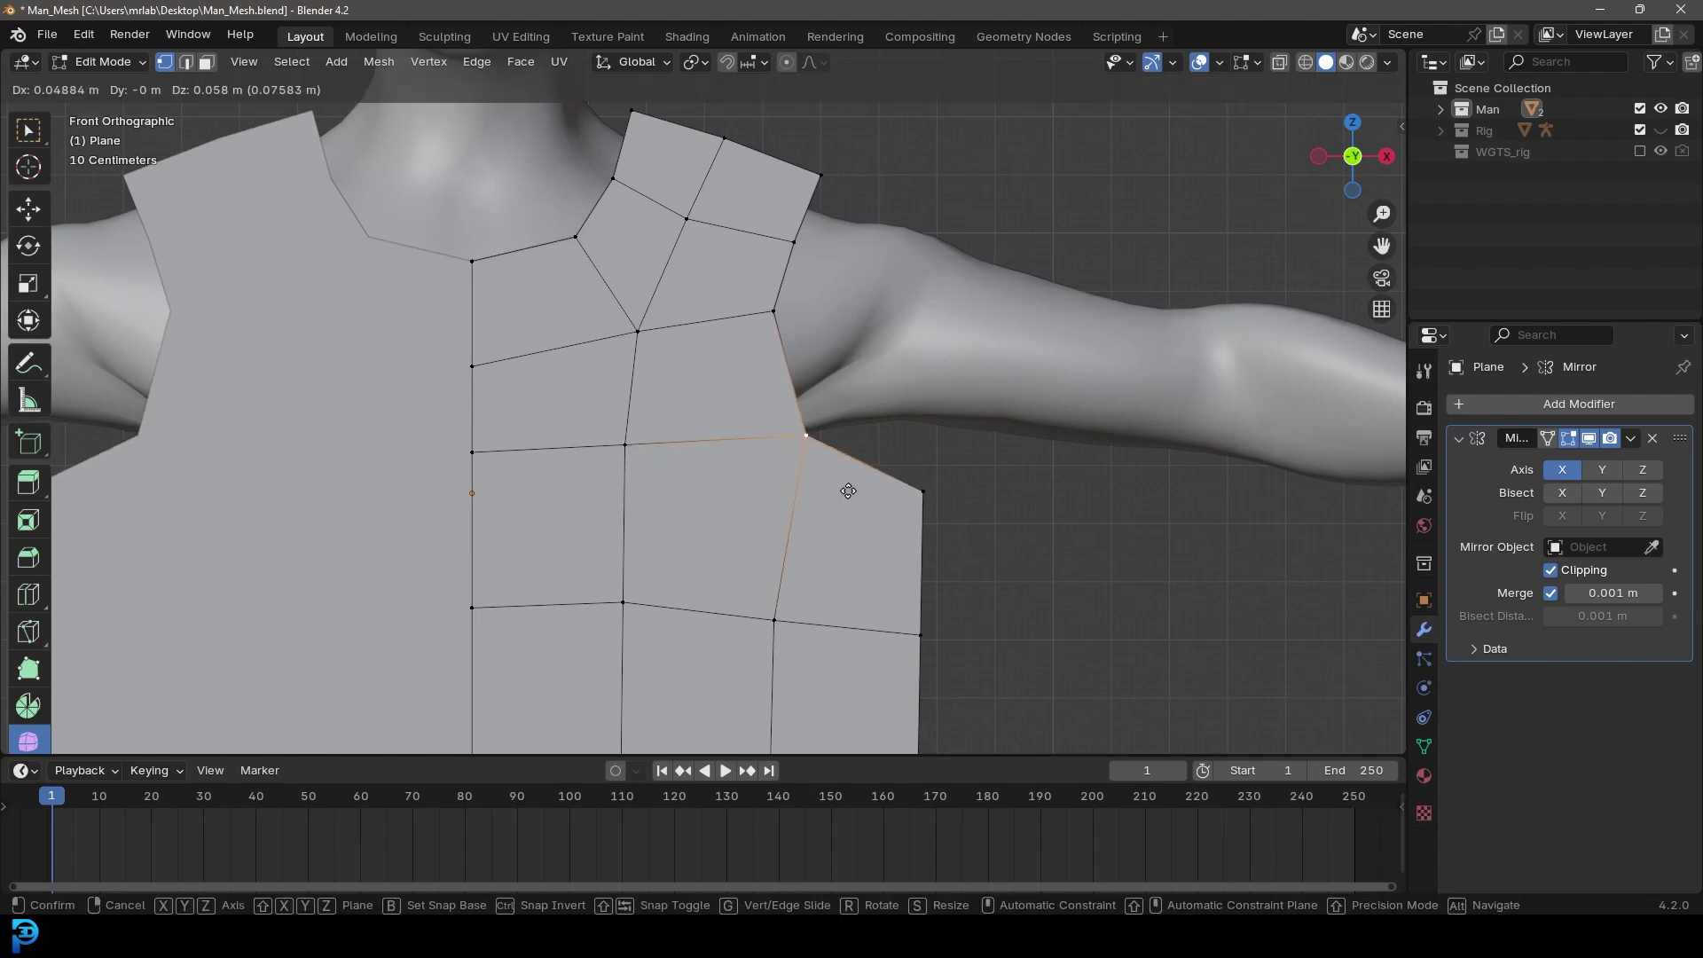
left_click(848, 491)
Step: Knife a new edge line from the side edge below the armhole, through the chest faces, up to the shoulder's top edge
middle_click_drag(871, 558, 889, 483, "shift")
scroll(884, 478, "up", 2)
scroll(842, 376, "up", 1)
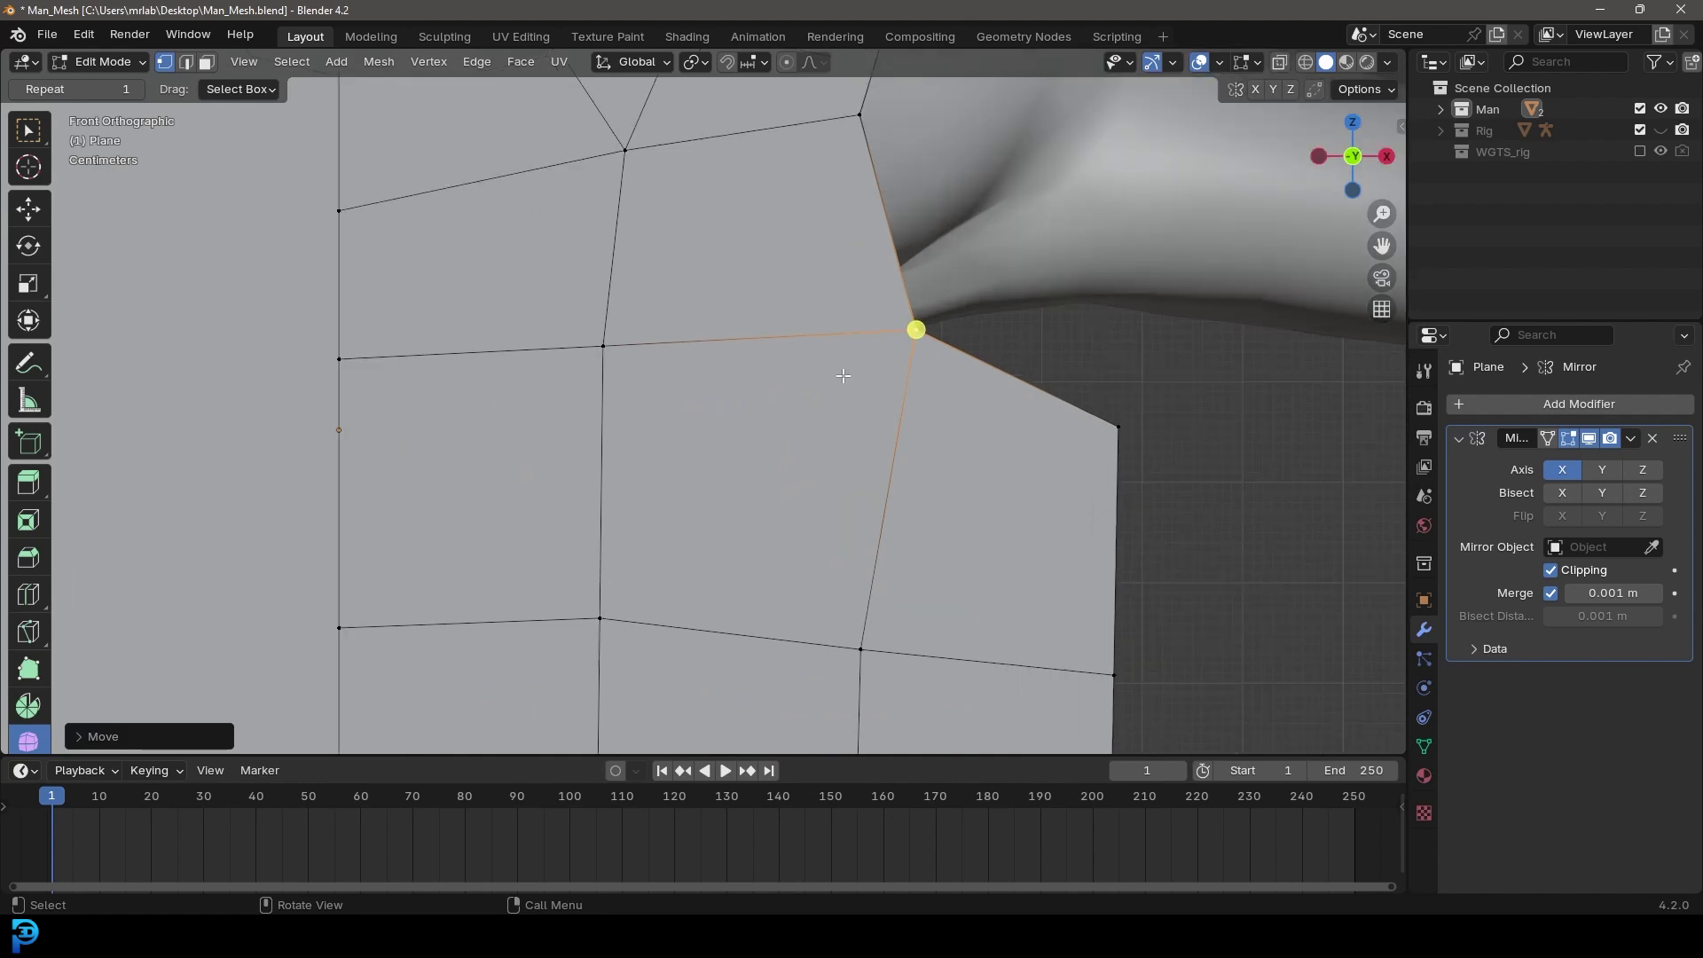
scroll(843, 376, "up", 1)
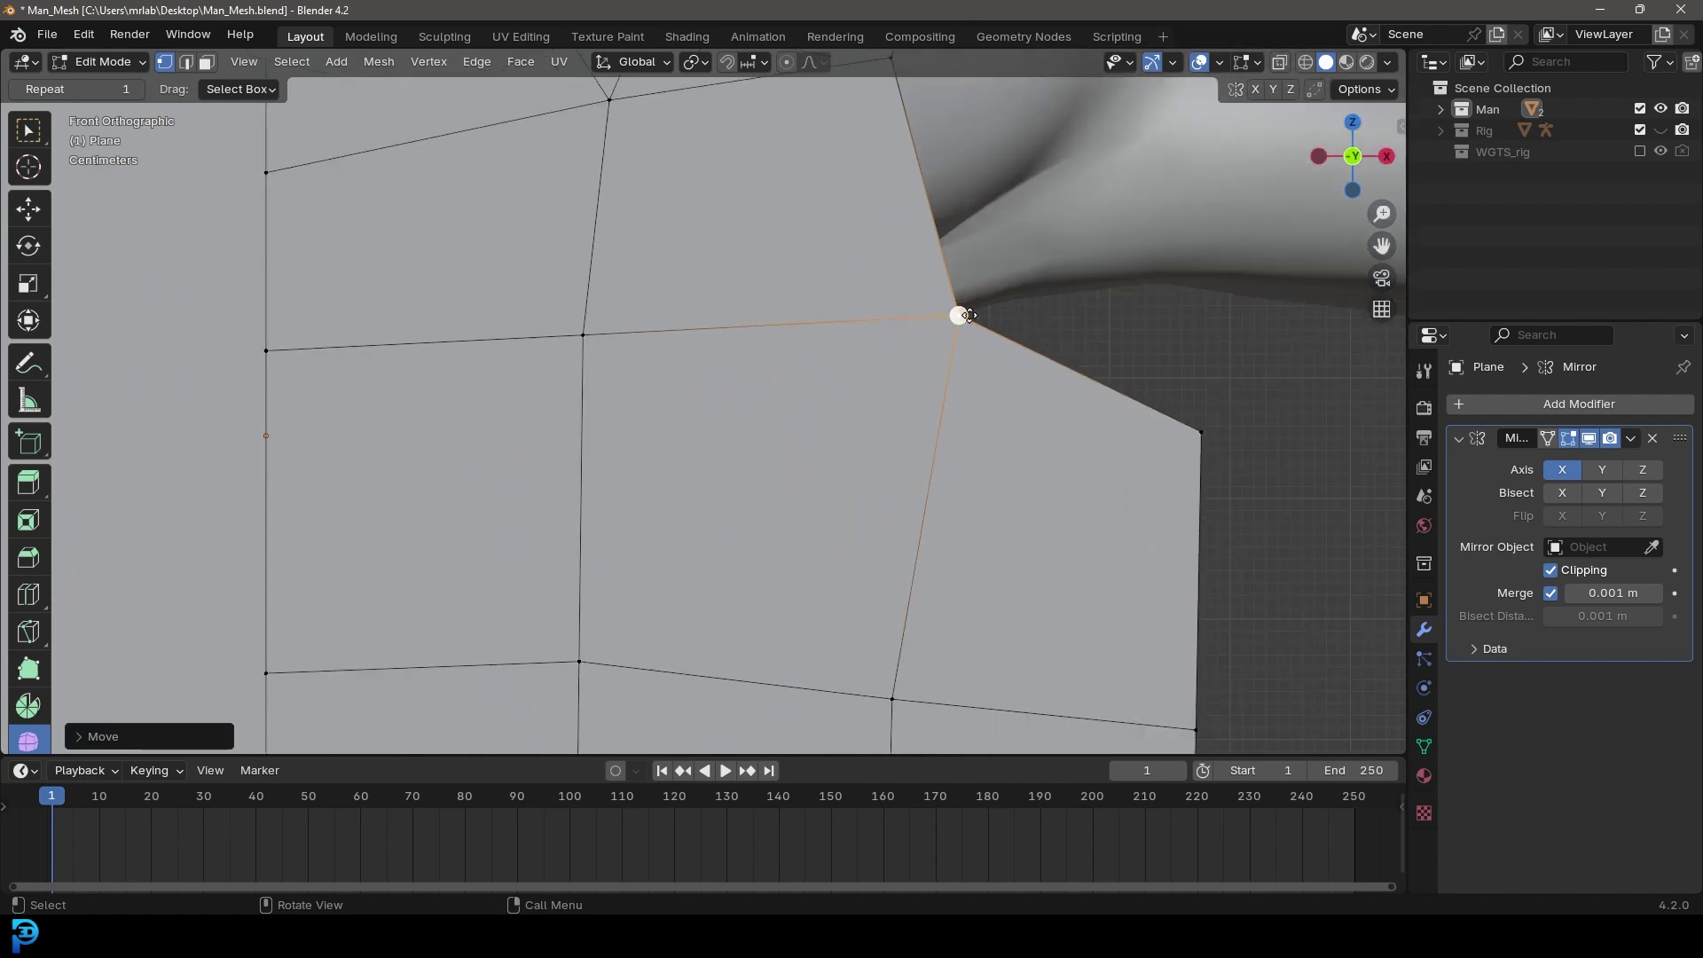
middle_click_drag(965, 367, 830, 393, "shift")
scroll(864, 417, "down", 1)
key("k")
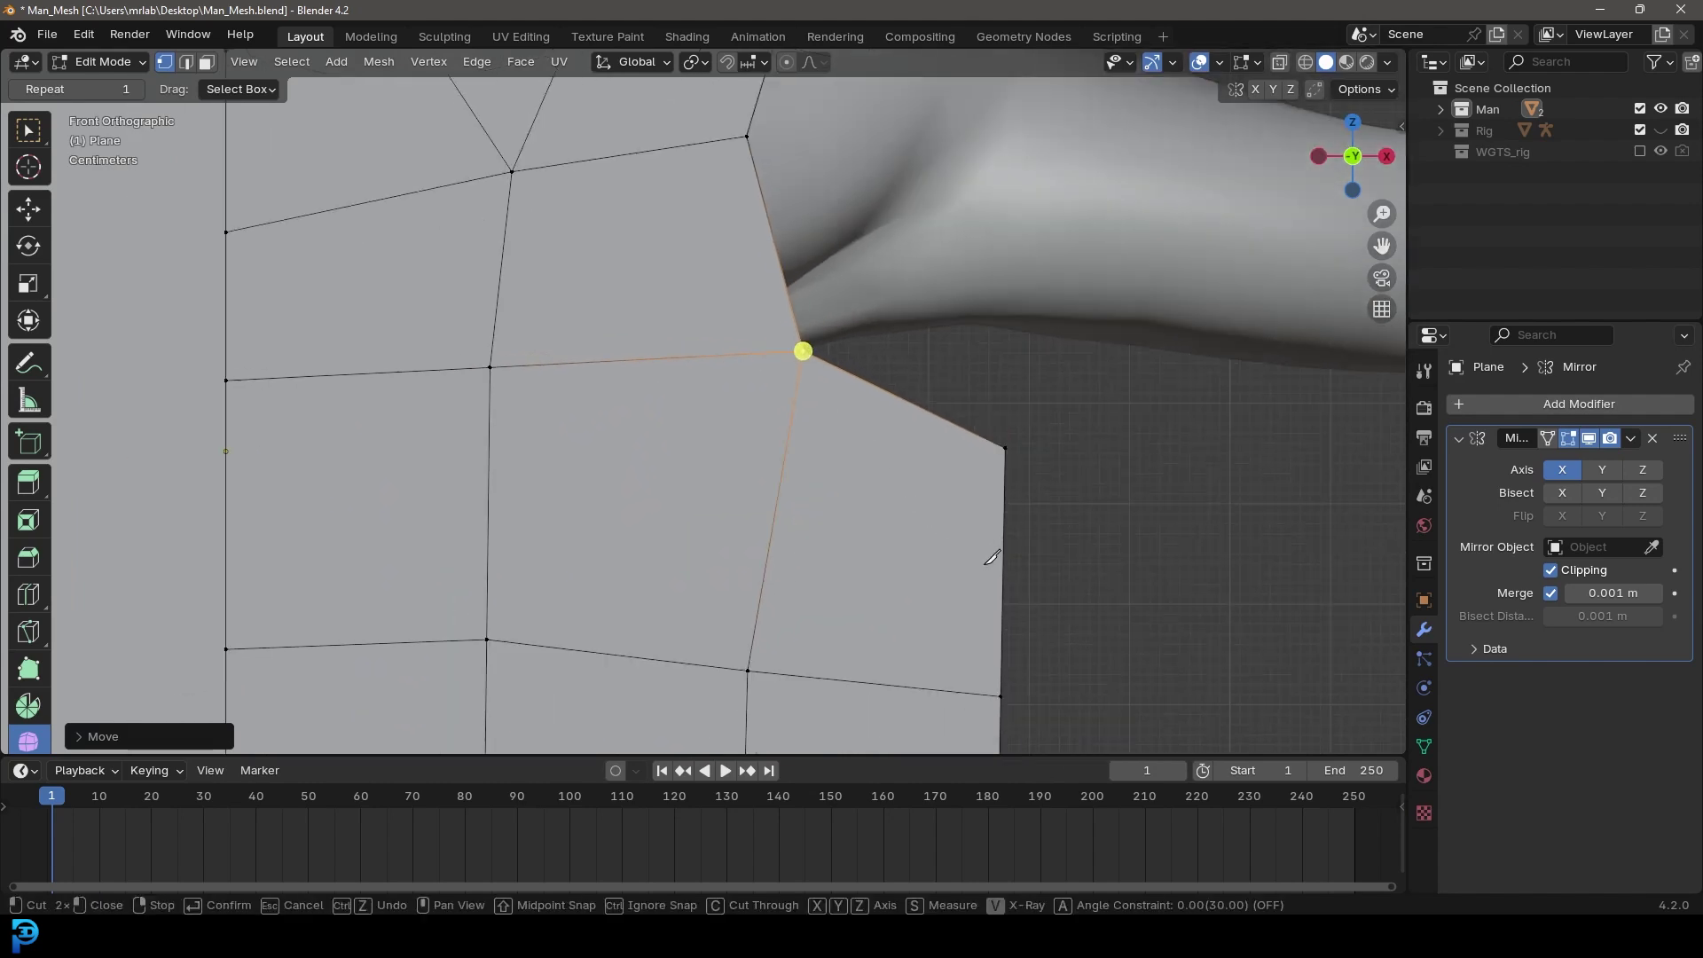
left_click(1003, 572)
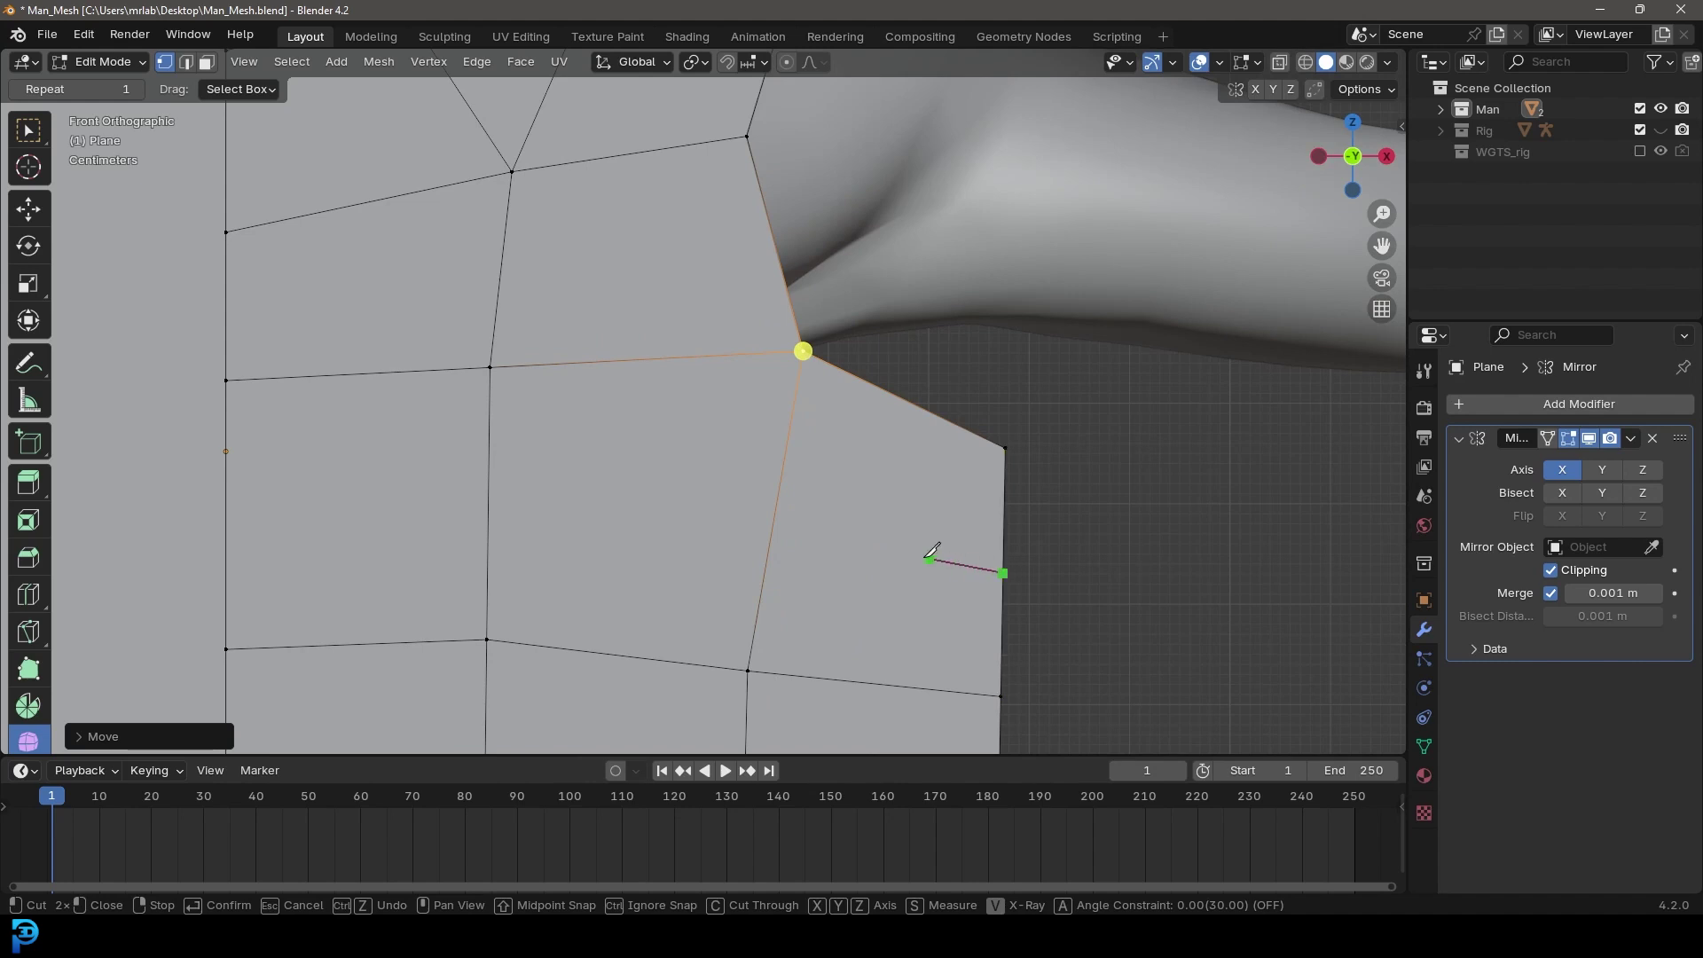
left_click(770, 535)
left_click(650, 357)
left_click(638, 152)
middle_click_drag(654, 178, 672, 475, "shift")
left_click(693, 276)
left_click(752, 146)
key("Return")
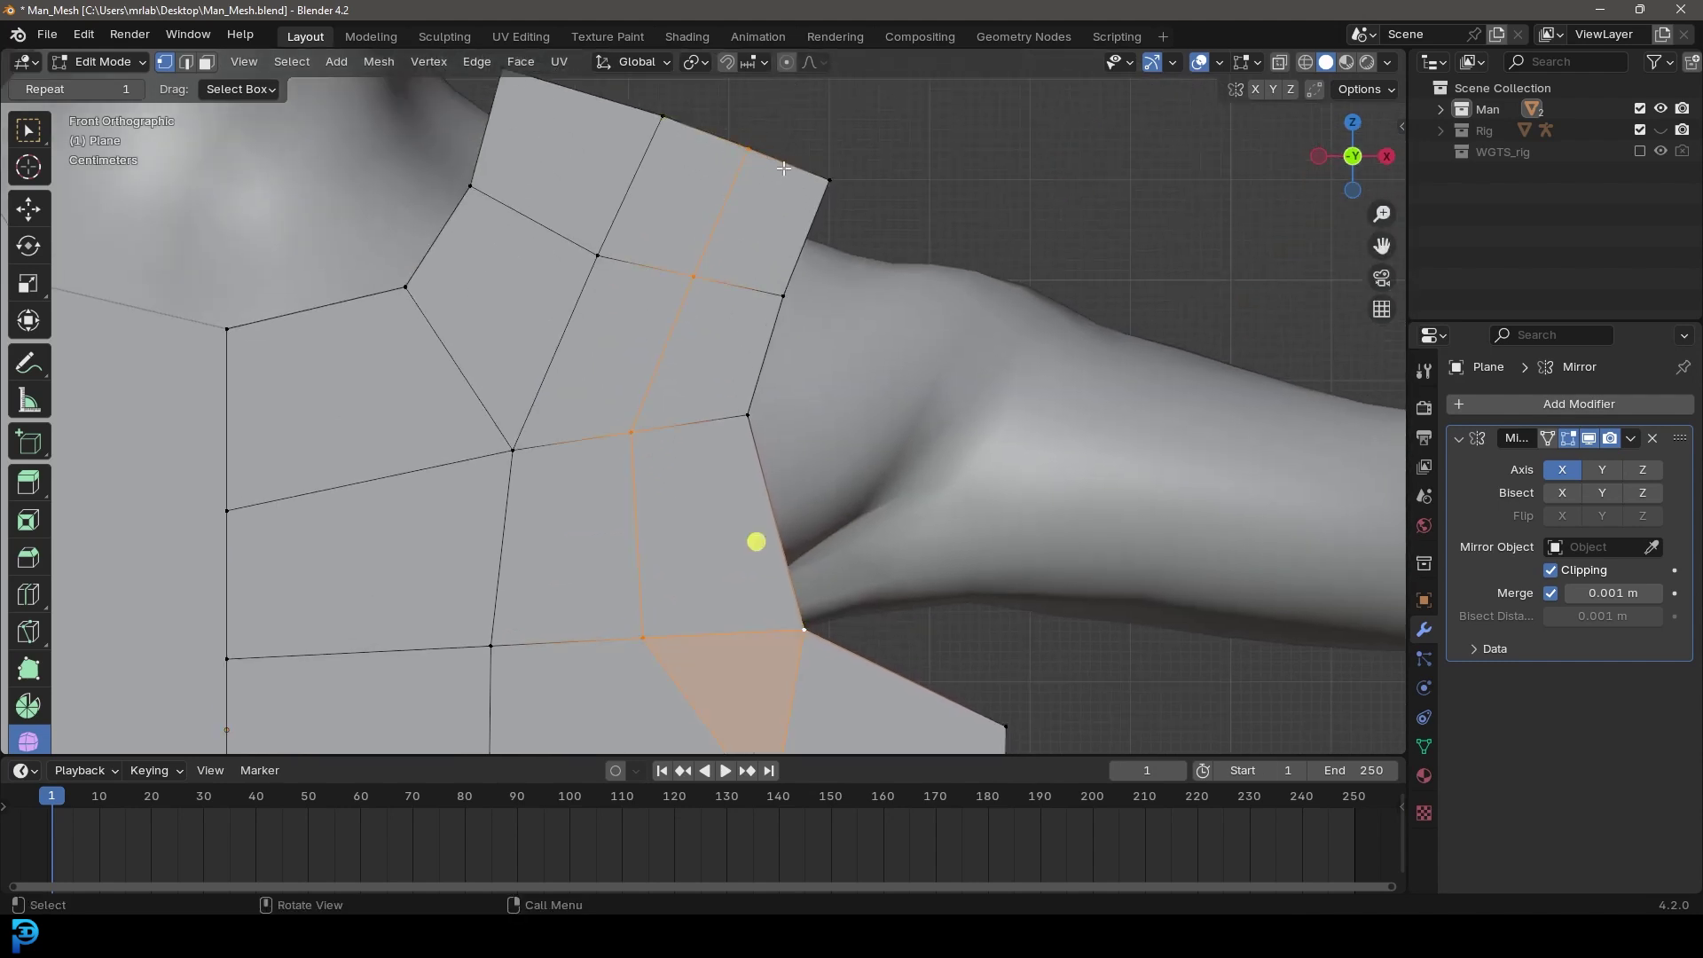
Step: Select the diagonal edge beside the armpit and merge it at its center
middle_click_drag(828, 593, 778, 439, "shift")
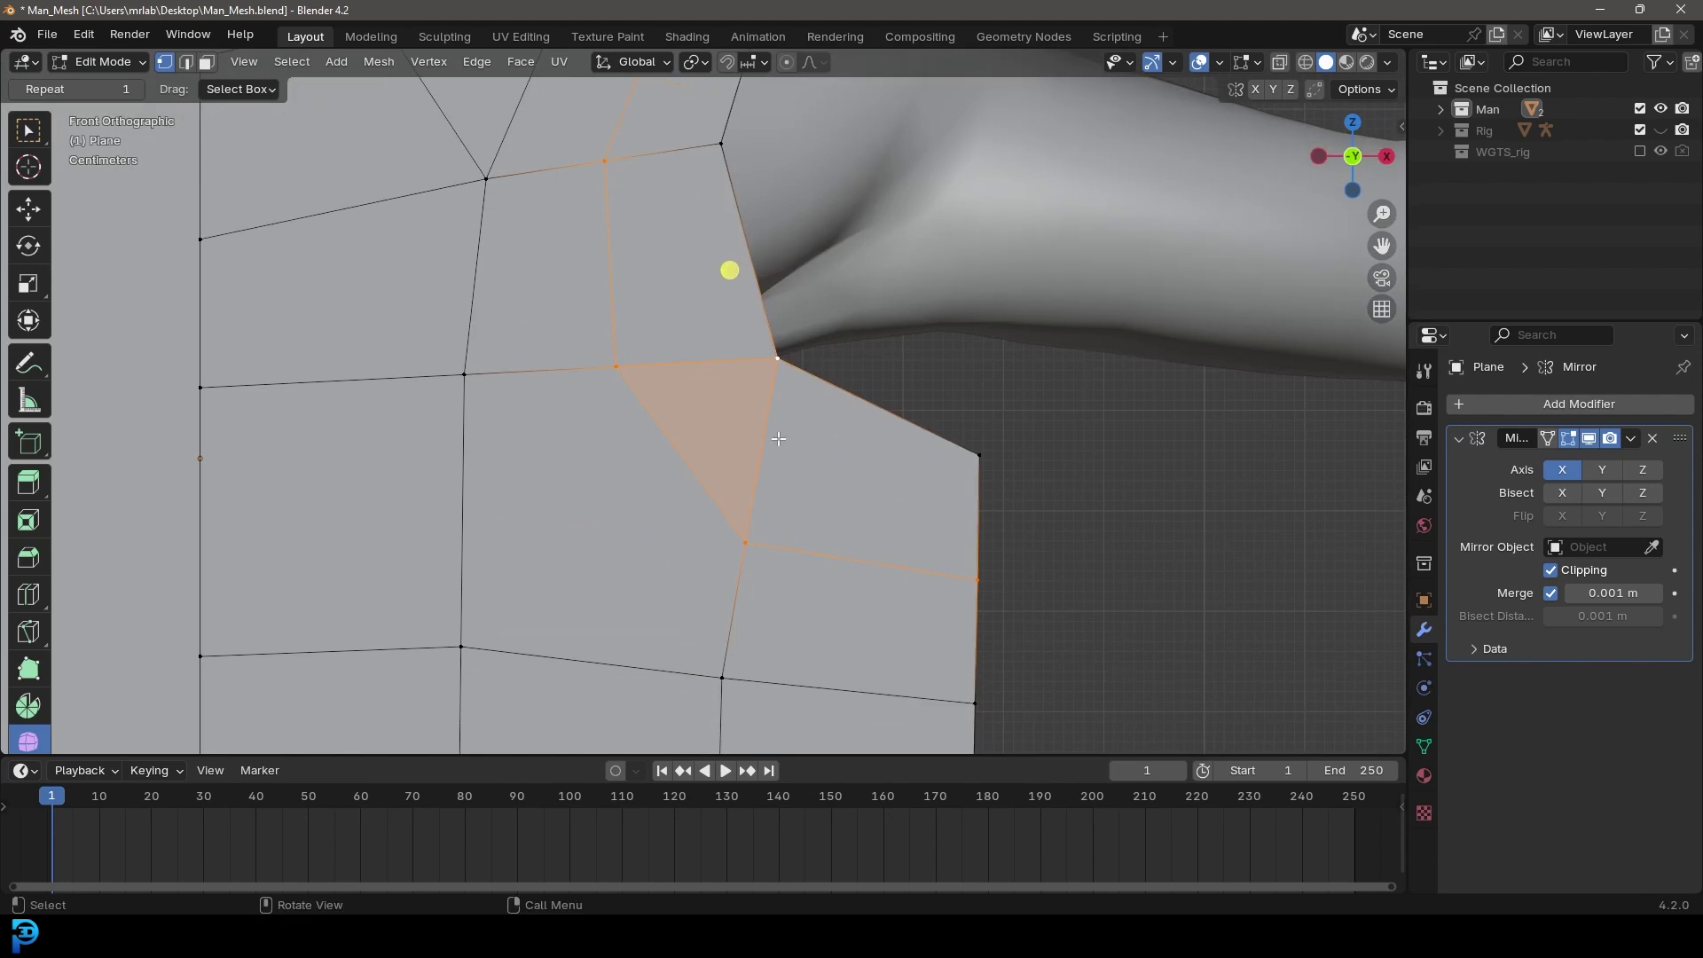
left_click(187, 62)
left_click(682, 455)
middle_click_drag(685, 463, 789, 506, "shift")
scroll(790, 505, "up", 1)
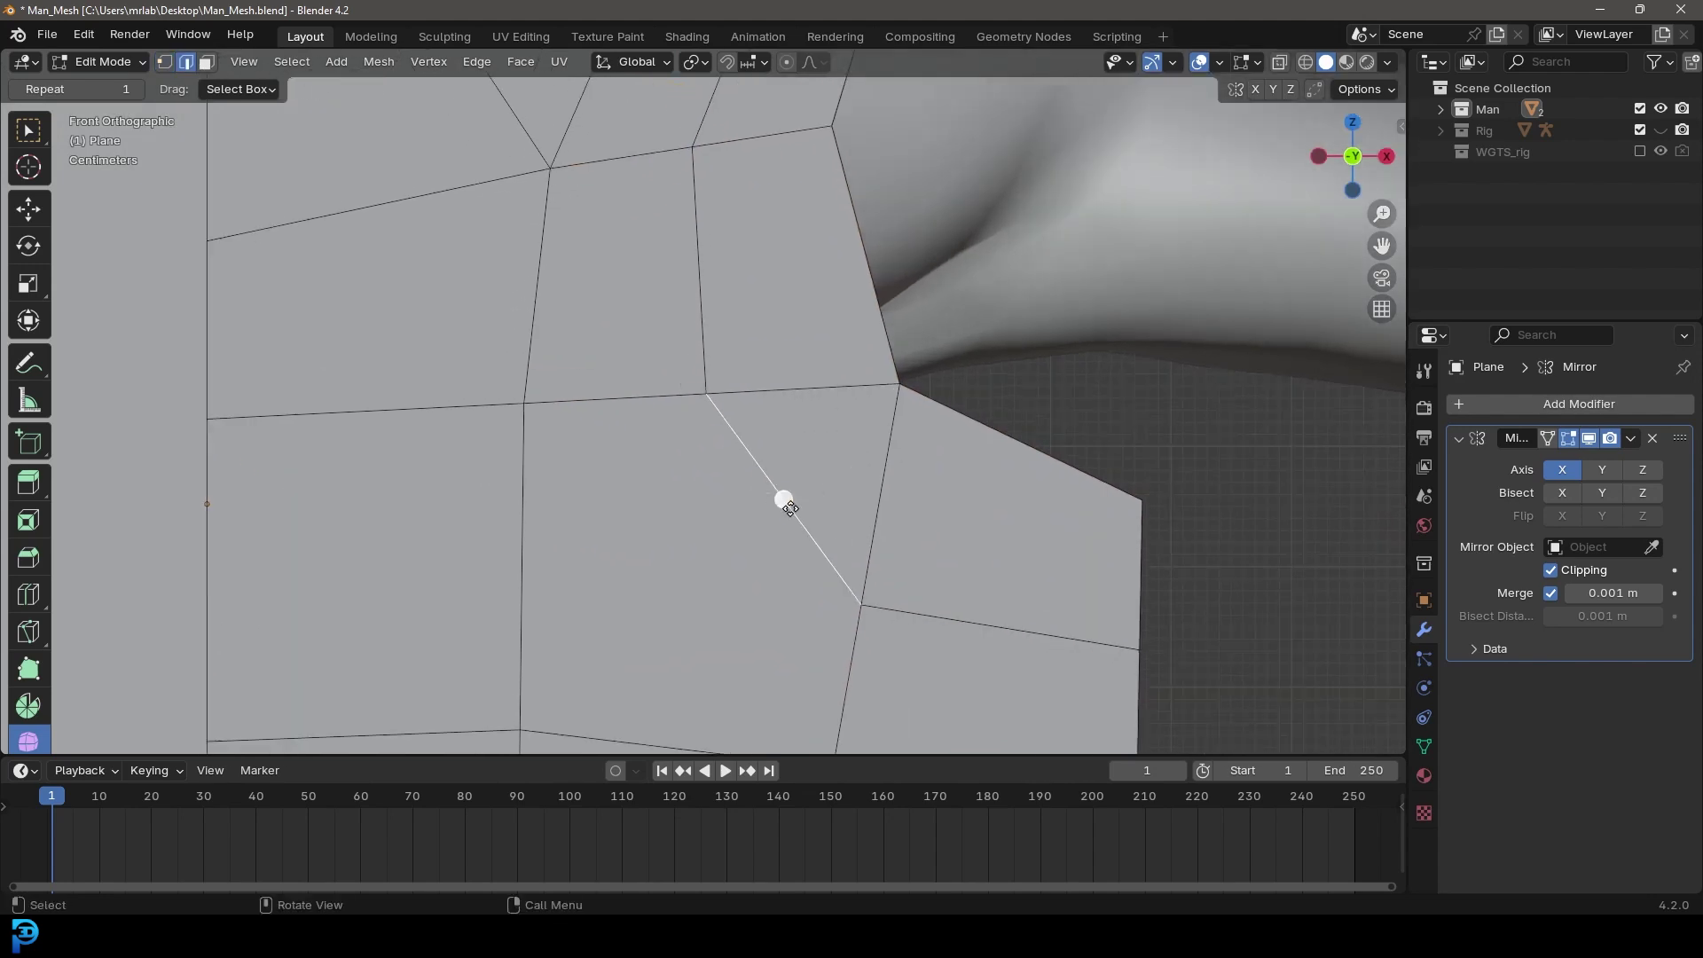
key("F3")
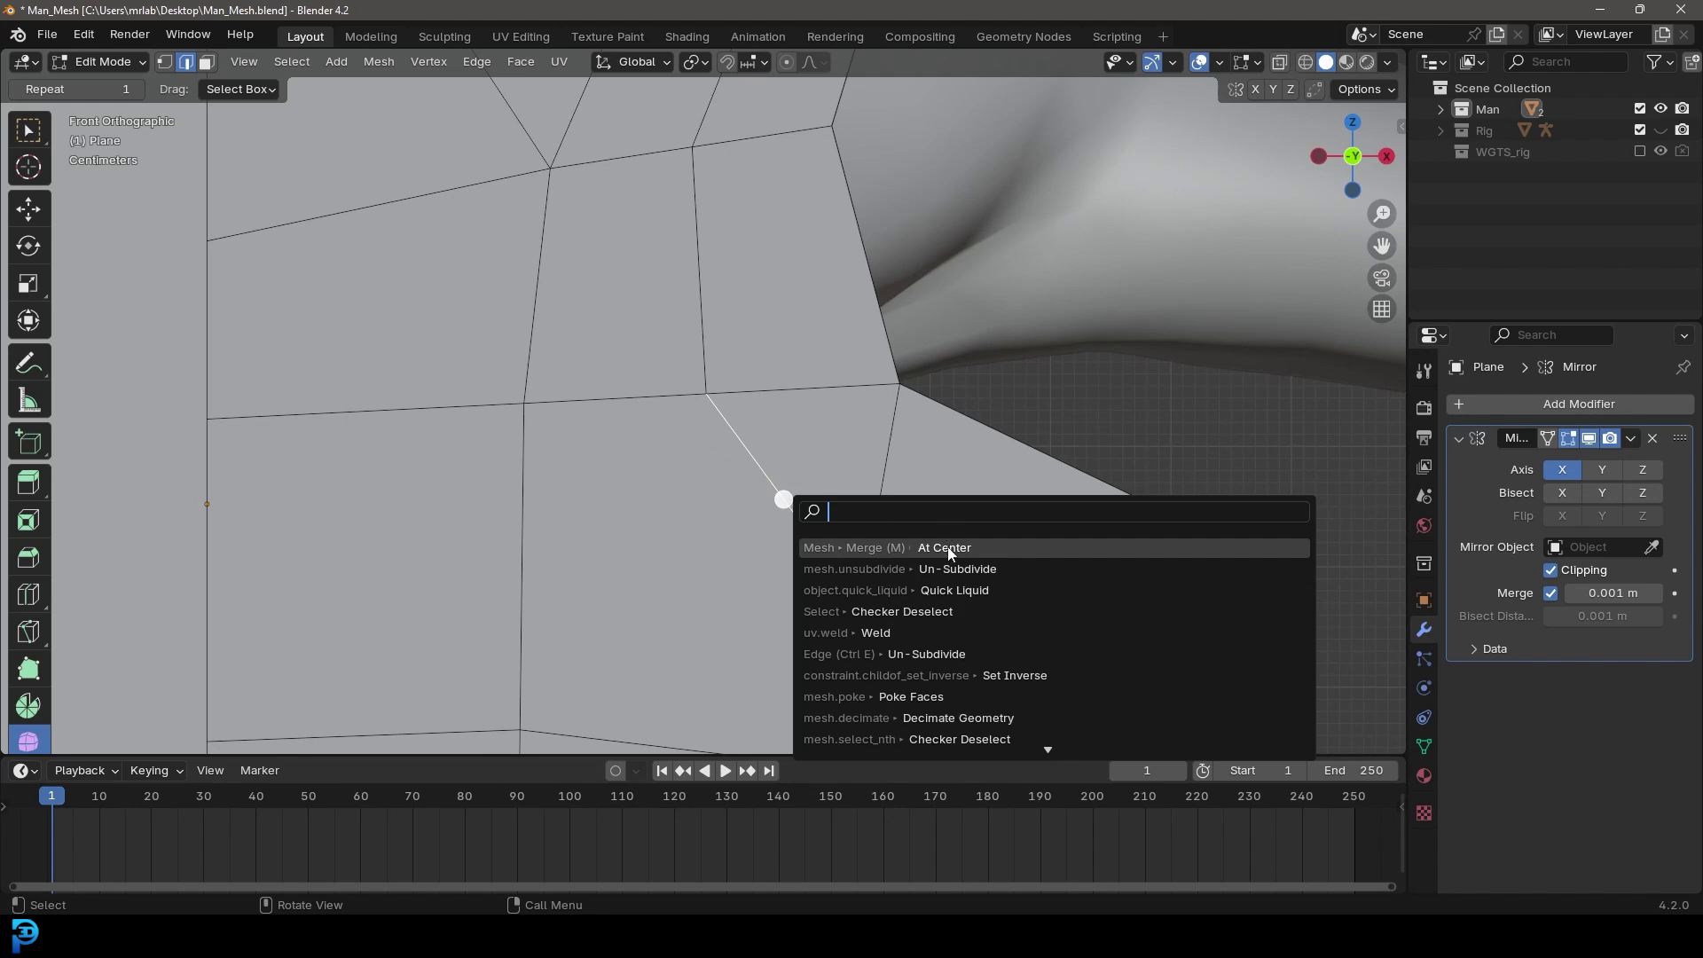
key("Return")
scroll(810, 419, "down", 4)
middle_click_drag(796, 513, 871, 498, "shift")
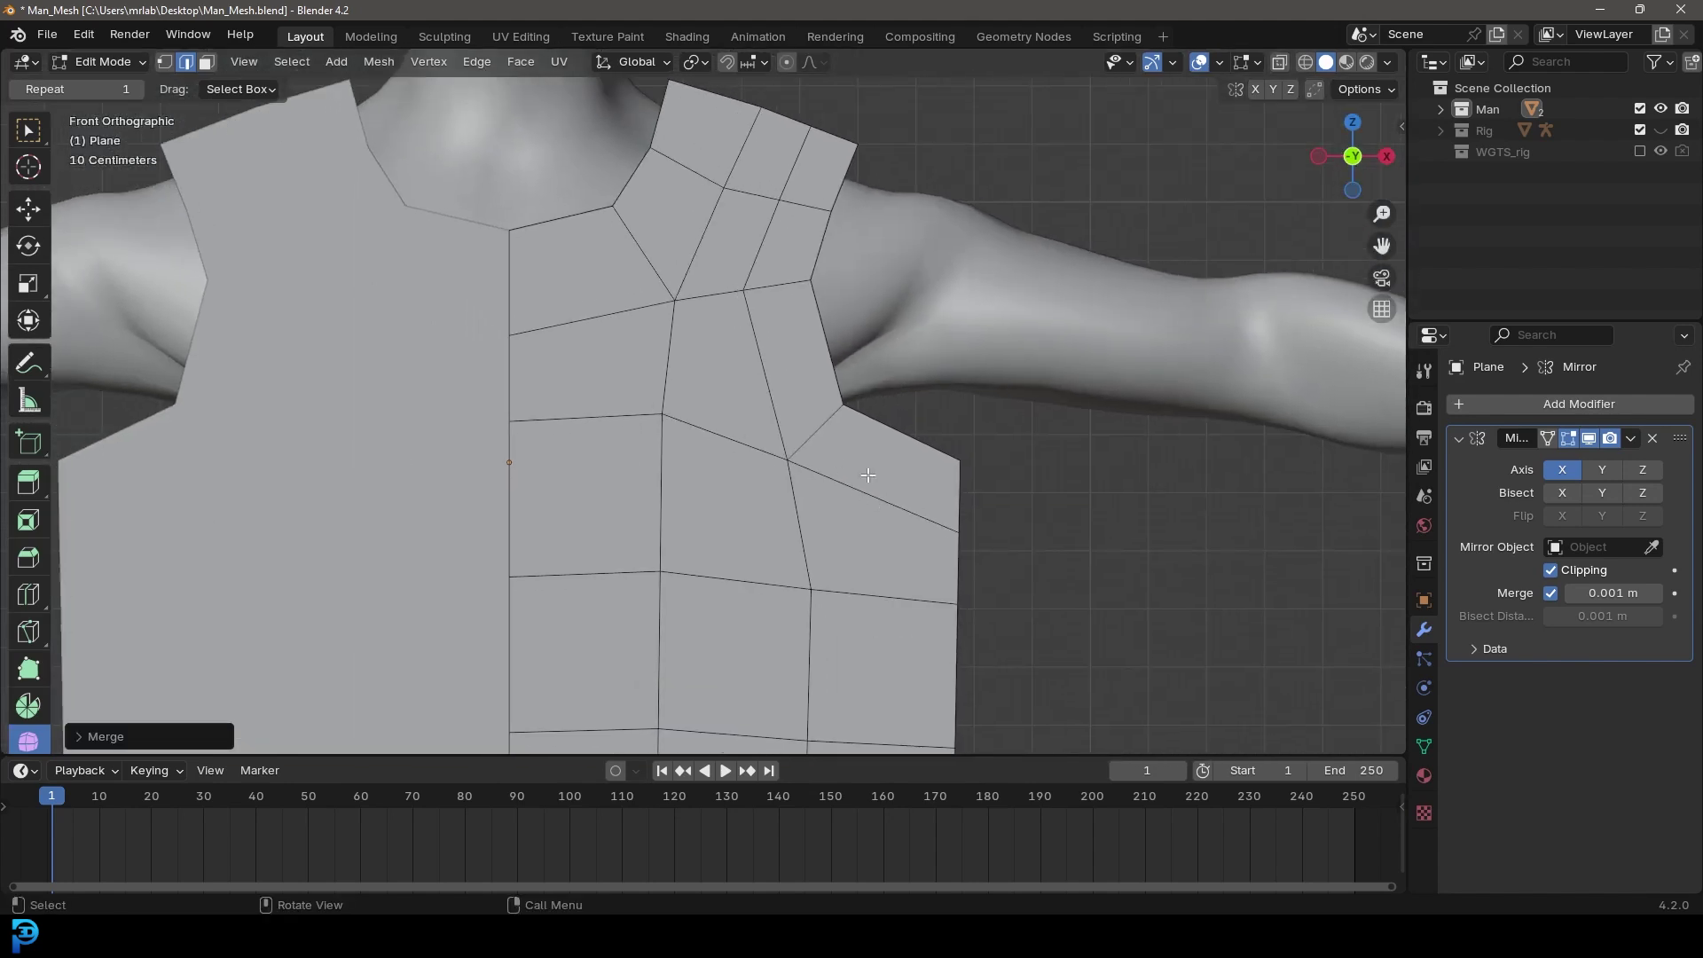
scroll(823, 423, "up", 1)
key("ctrl+r")
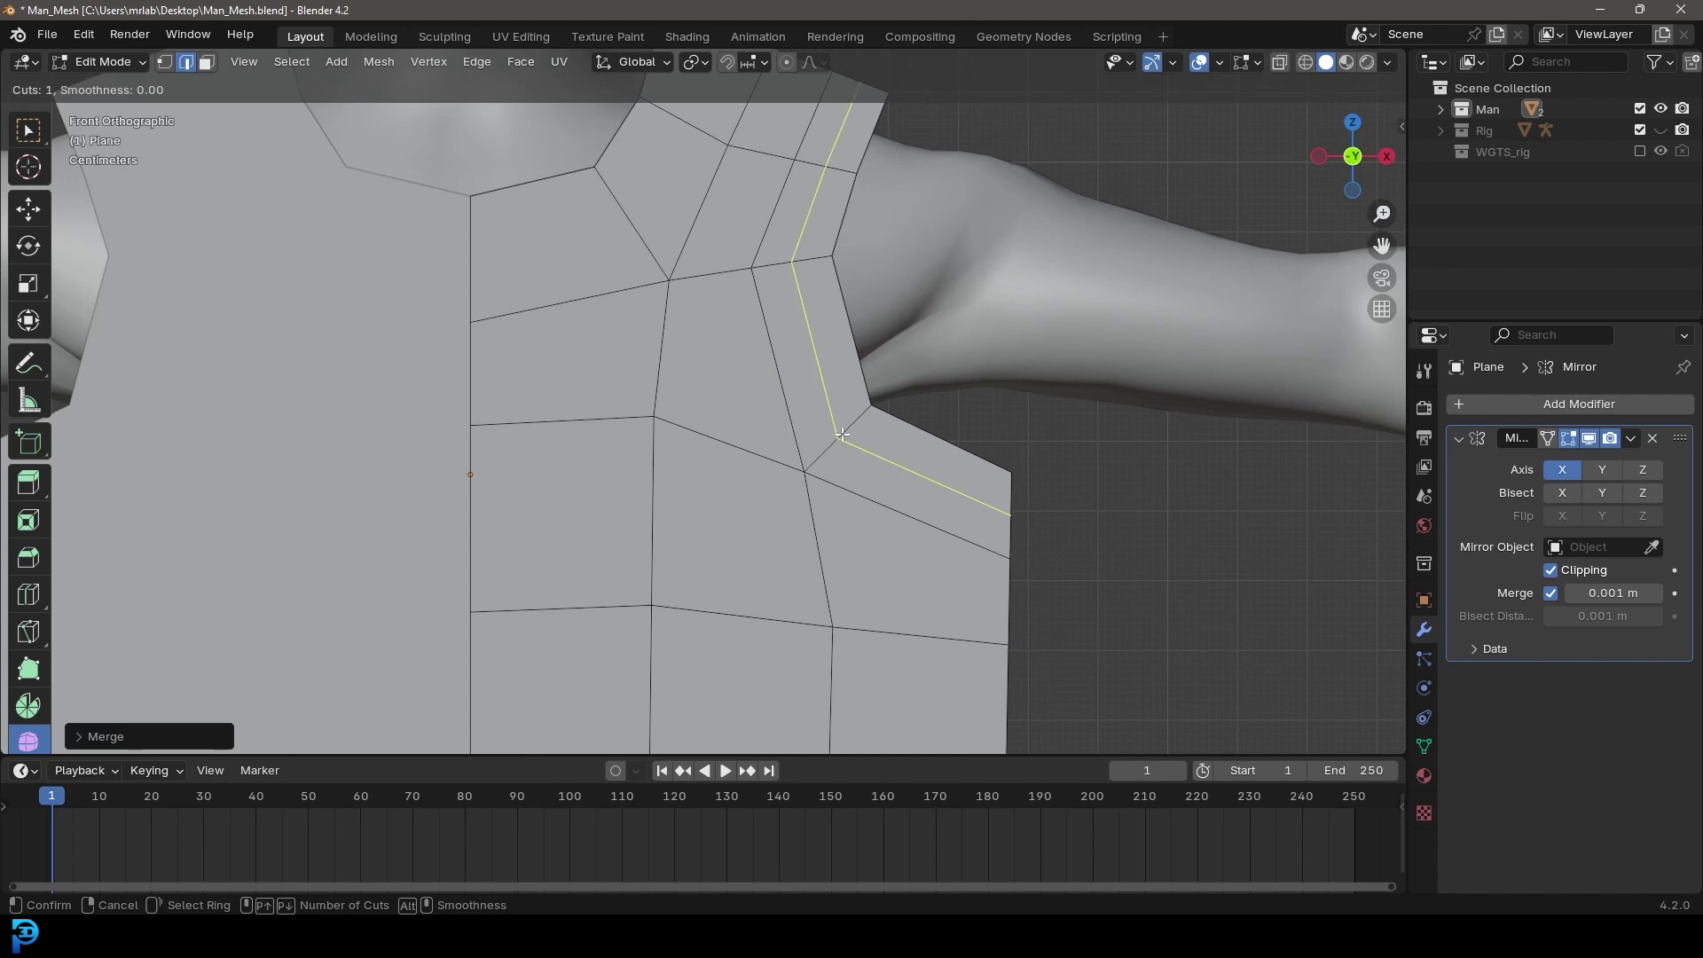
right_click(627, 212)
Step: Add a loop cut following the neckline from the centre line up to the shoulder's top edge
scroll(647, 232, "down", 3)
middle_click_drag(685, 266, 791, 375, "shift")
scroll(727, 321, "up", 3)
key("ctrl+r")
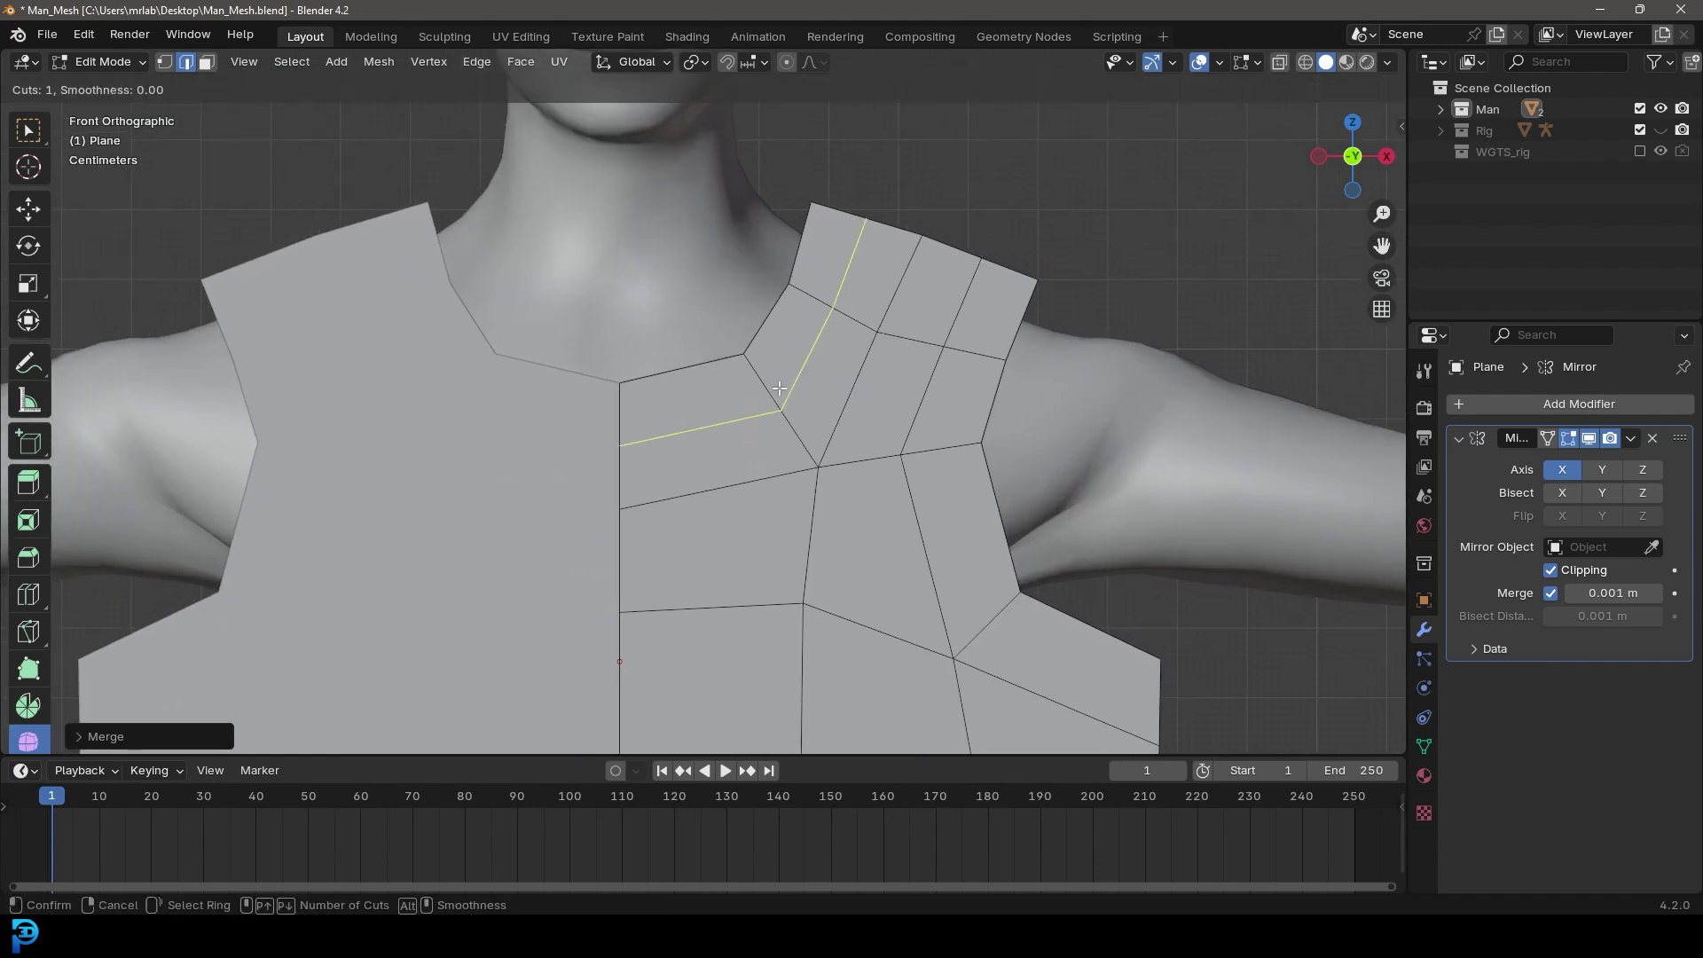
left_click(772, 346)
Step: Add one crosswise loop cut through the lower shoulder faces and another through the shoulder's top row
scroll(763, 399, "down", 2)
scroll(745, 480, "up", 3)
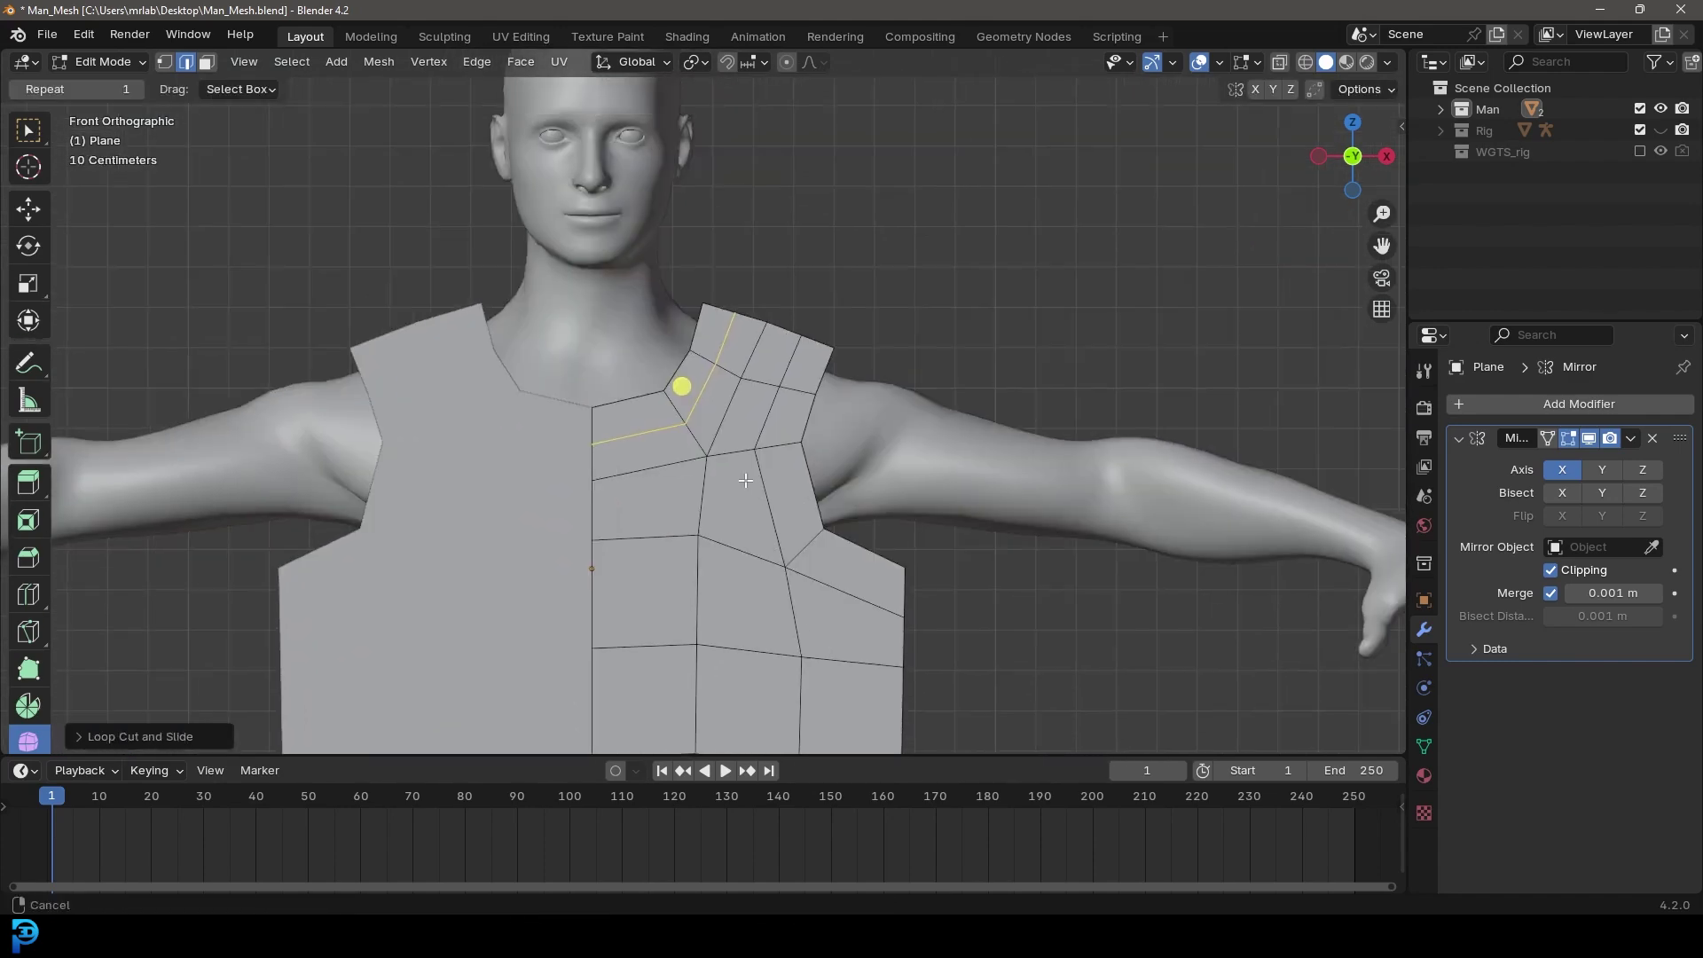
scroll(745, 480, "up", 5)
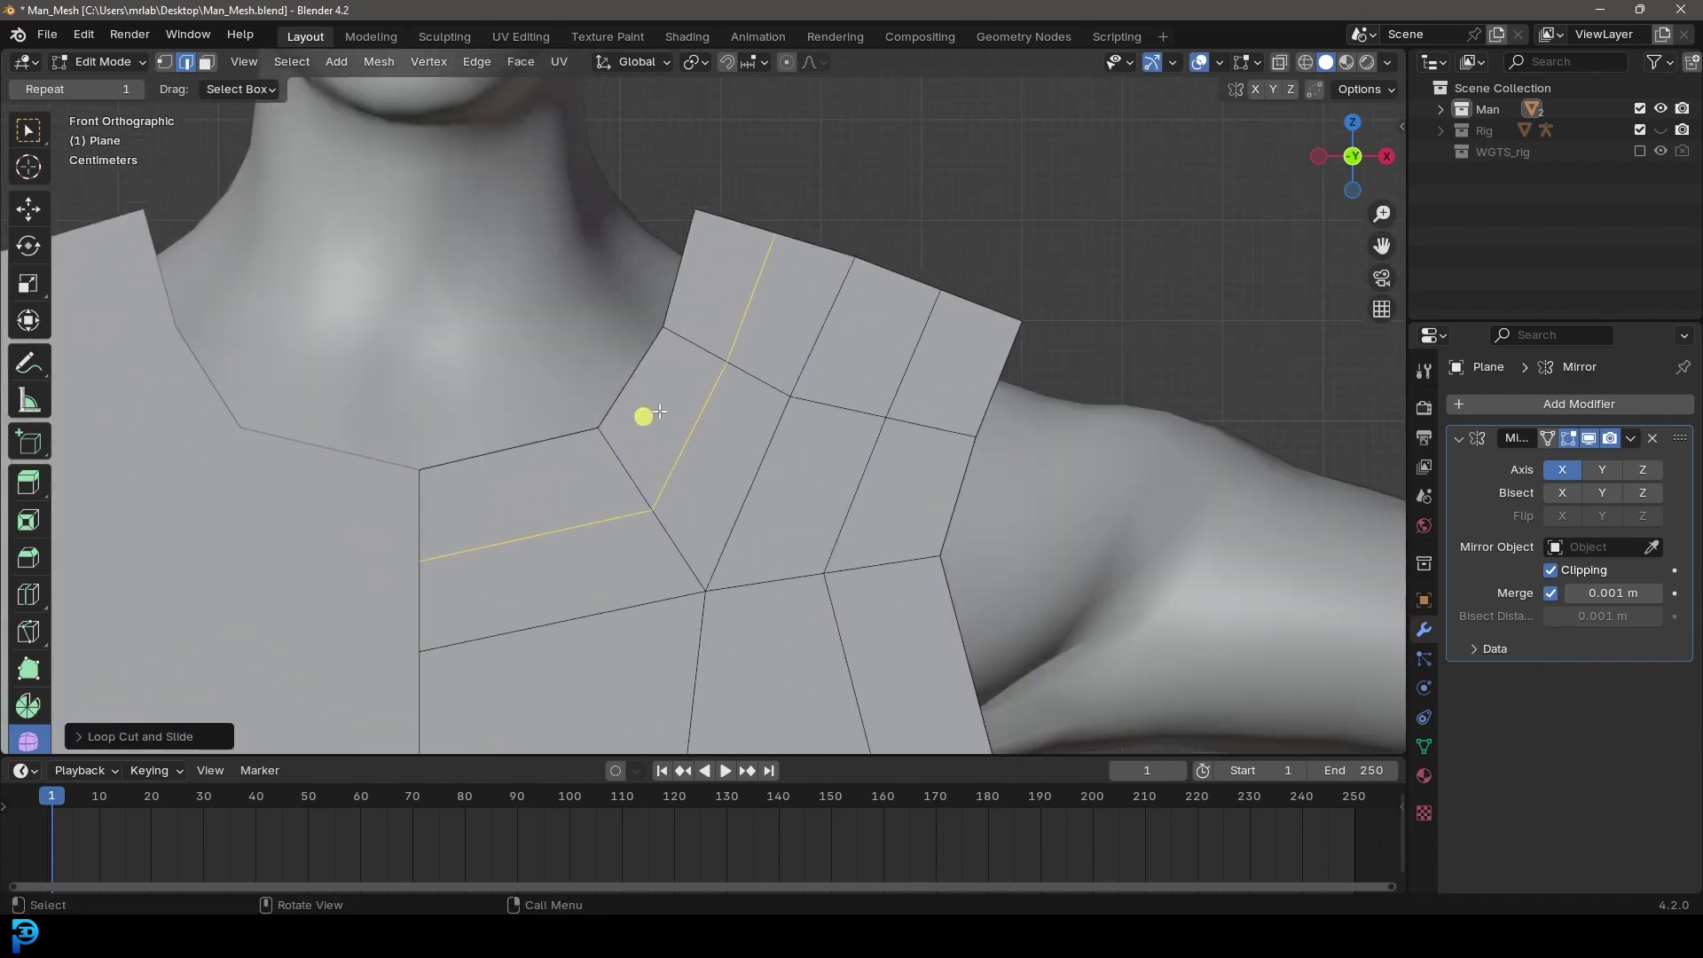
key("ctrl+r")
left_click(764, 469)
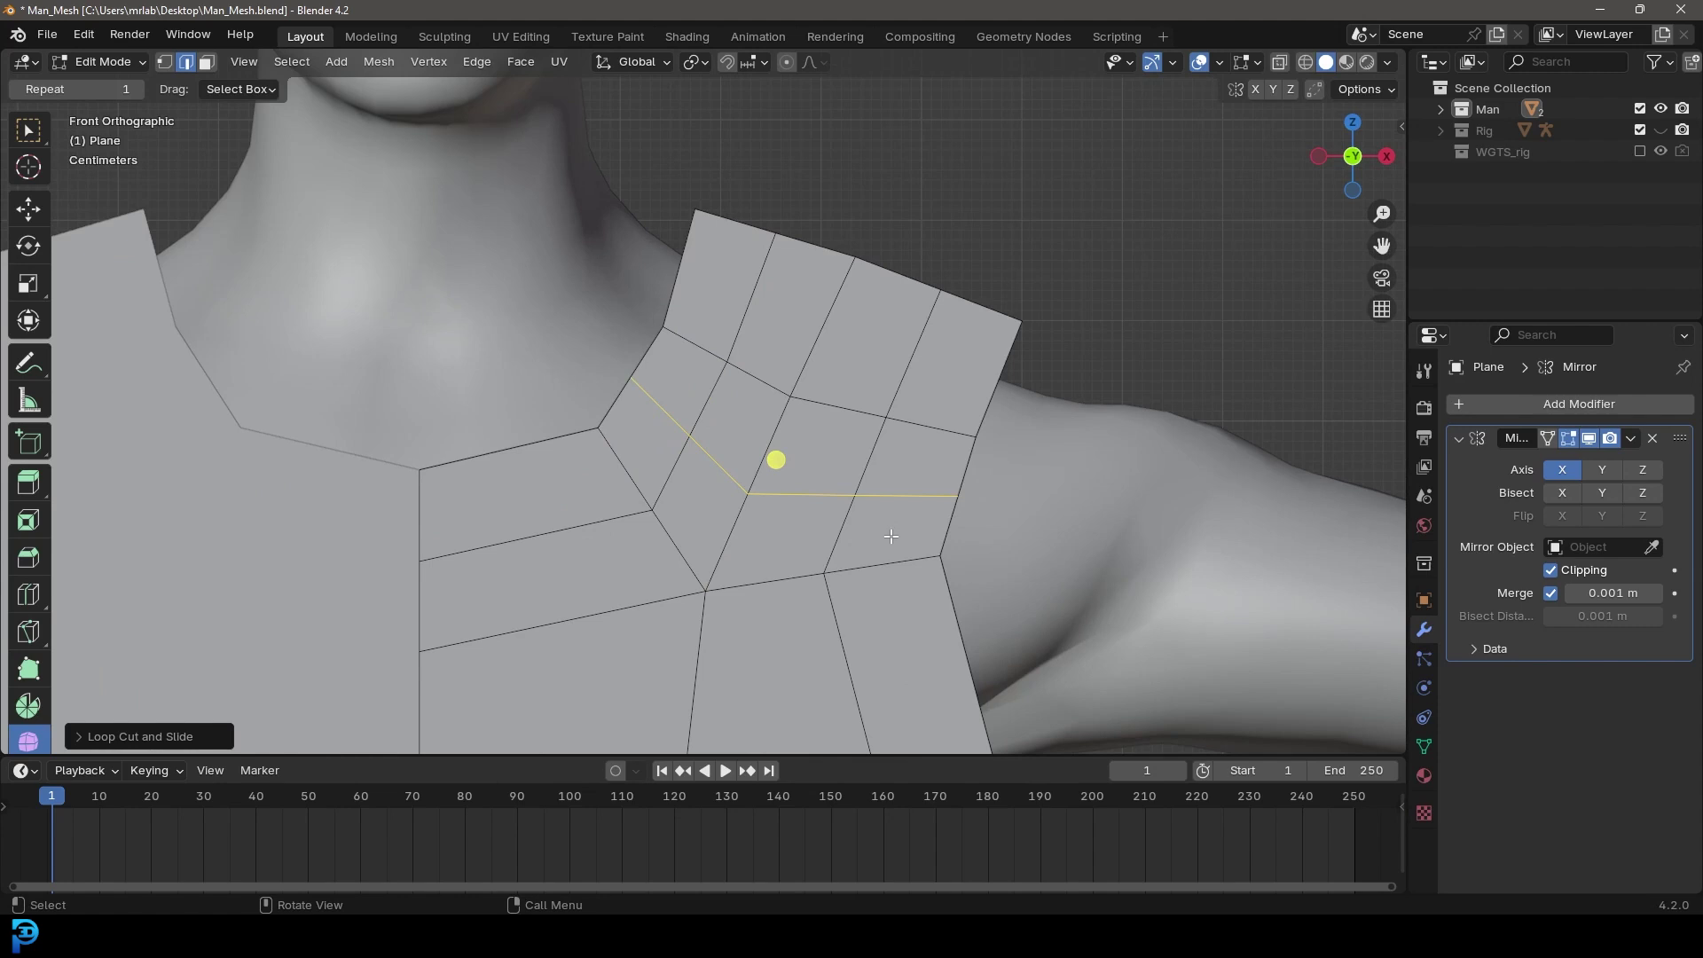
scroll(818, 329, "up", 2)
key("ctrl+r")
left_click(881, 290)
right_click(882, 289)
Step: Add two evenly spaced vertical loop cuts down the column beside the centre line, from neckline to hem
scroll(764, 475, "down", 5)
middle_click_drag(668, 586, 763, 365, "shift")
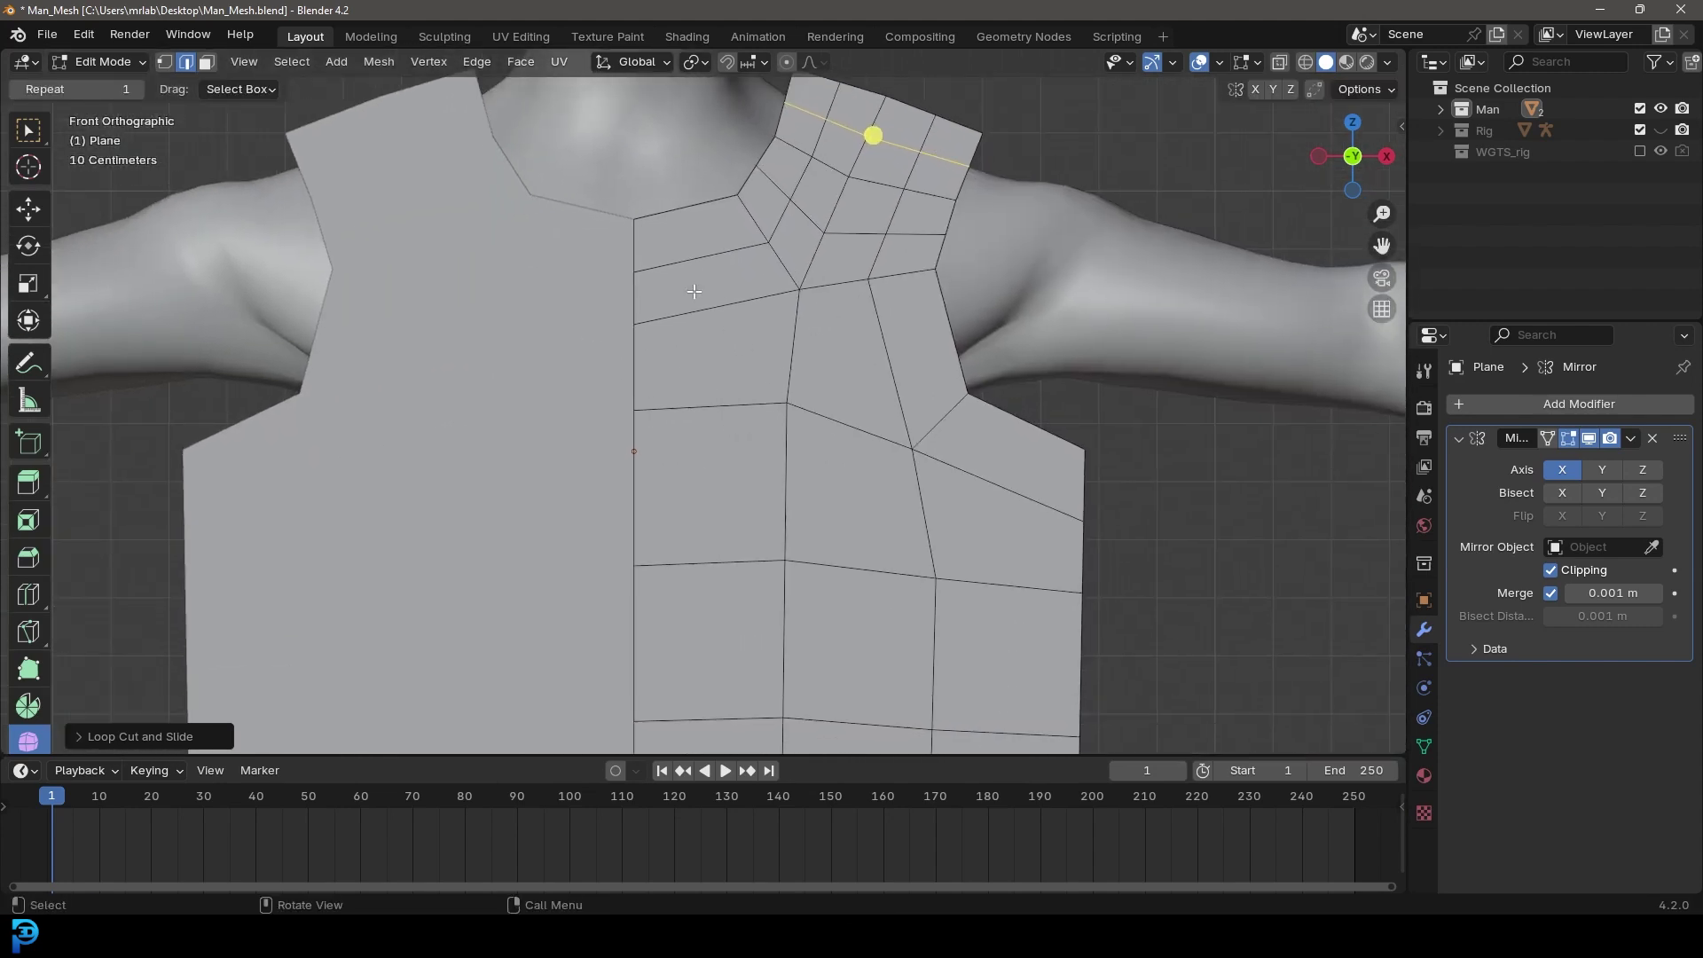
key("ctrl+r")
scroll(700, 296, "up", 1)
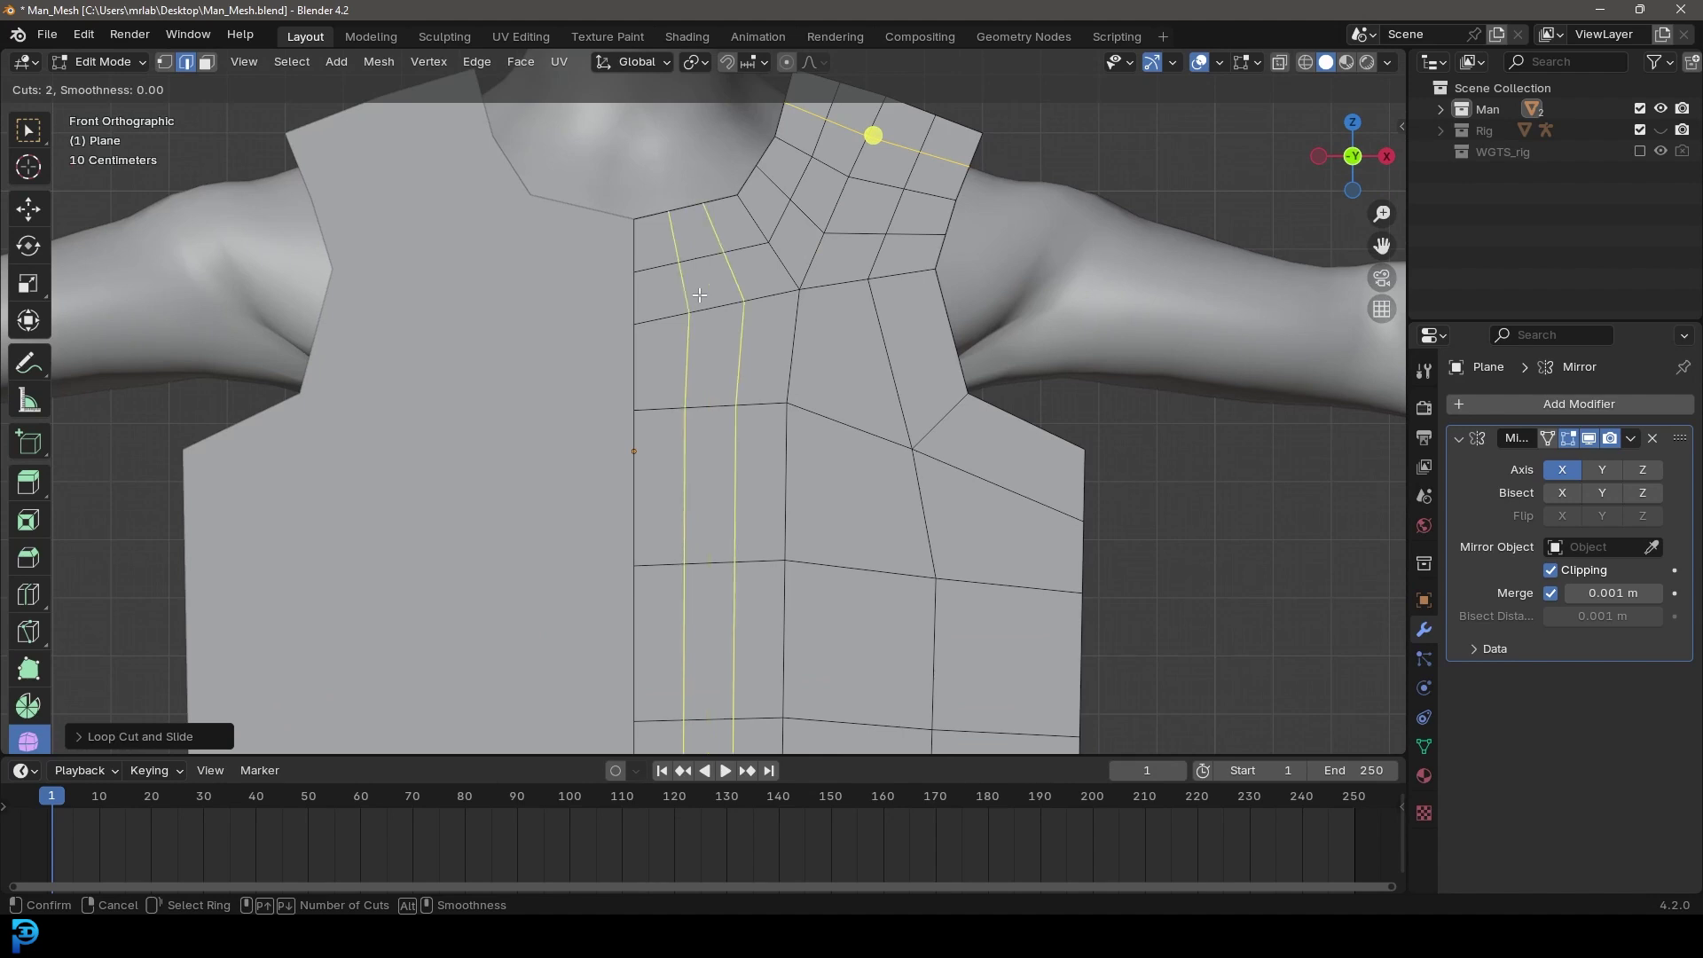
left_click(700, 295)
right_click(700, 295)
Step: Add two evenly spaced horizontal loop cuts across the upper chest, from the centre line to the armhole edge
middle_click_drag(892, 453, 871, 524, "shift")
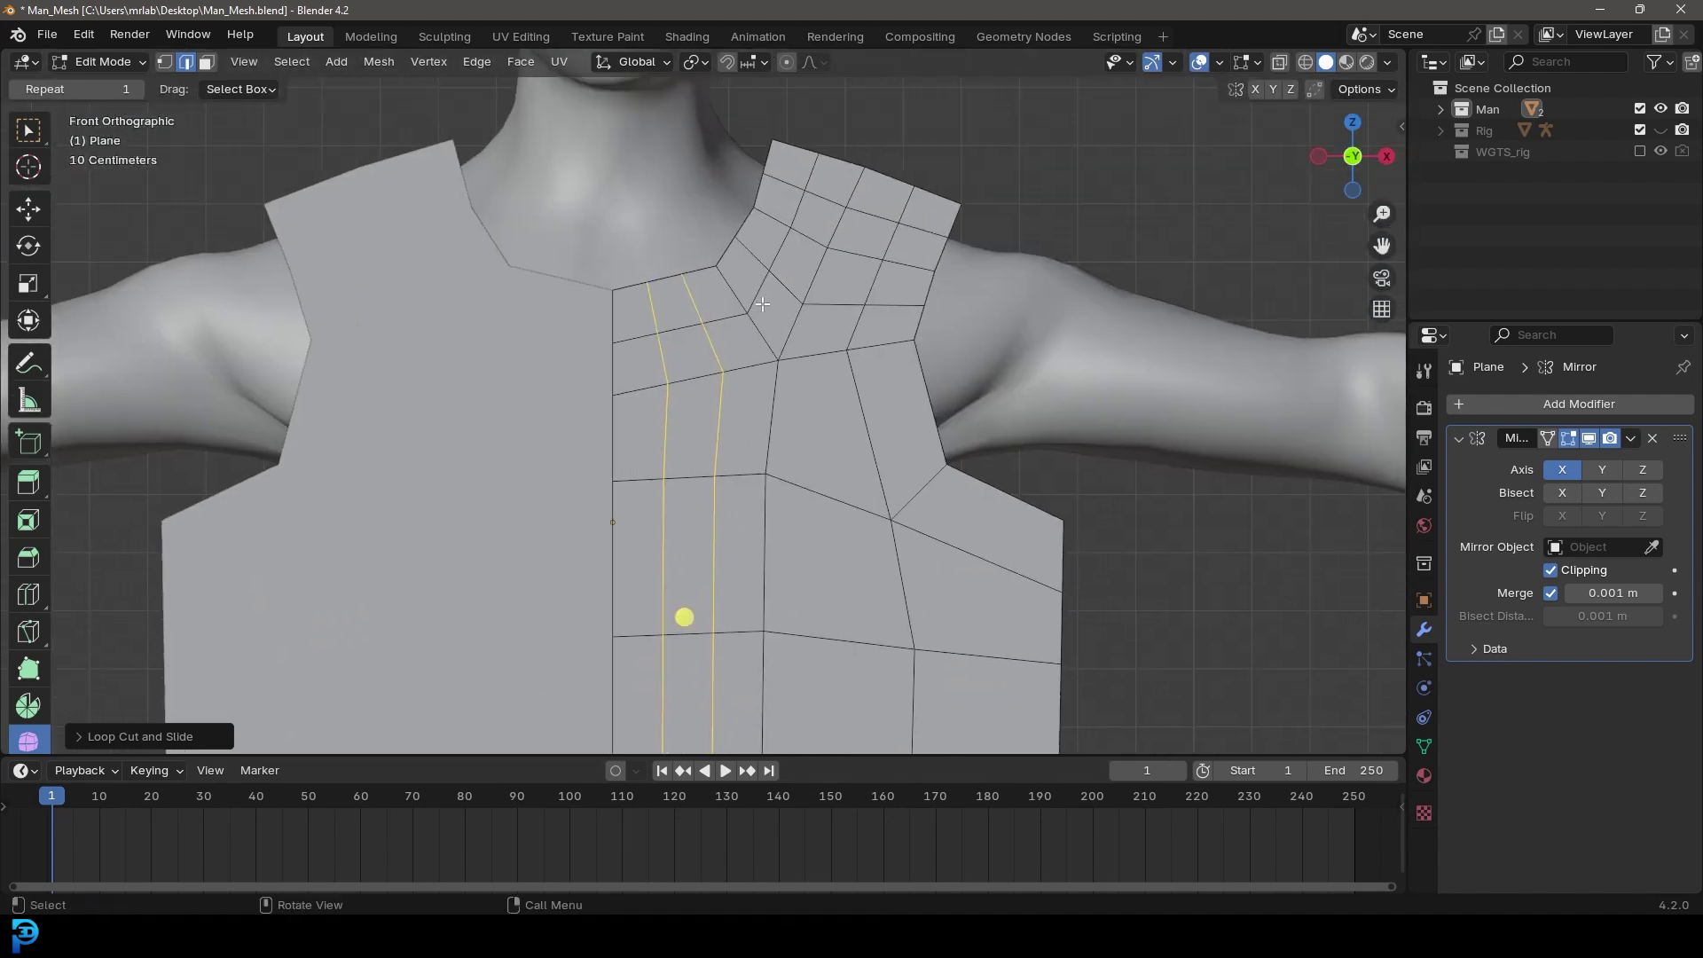
scroll(854, 445, "up", 3)
middle_click_drag(847, 381, 856, 312, "shift")
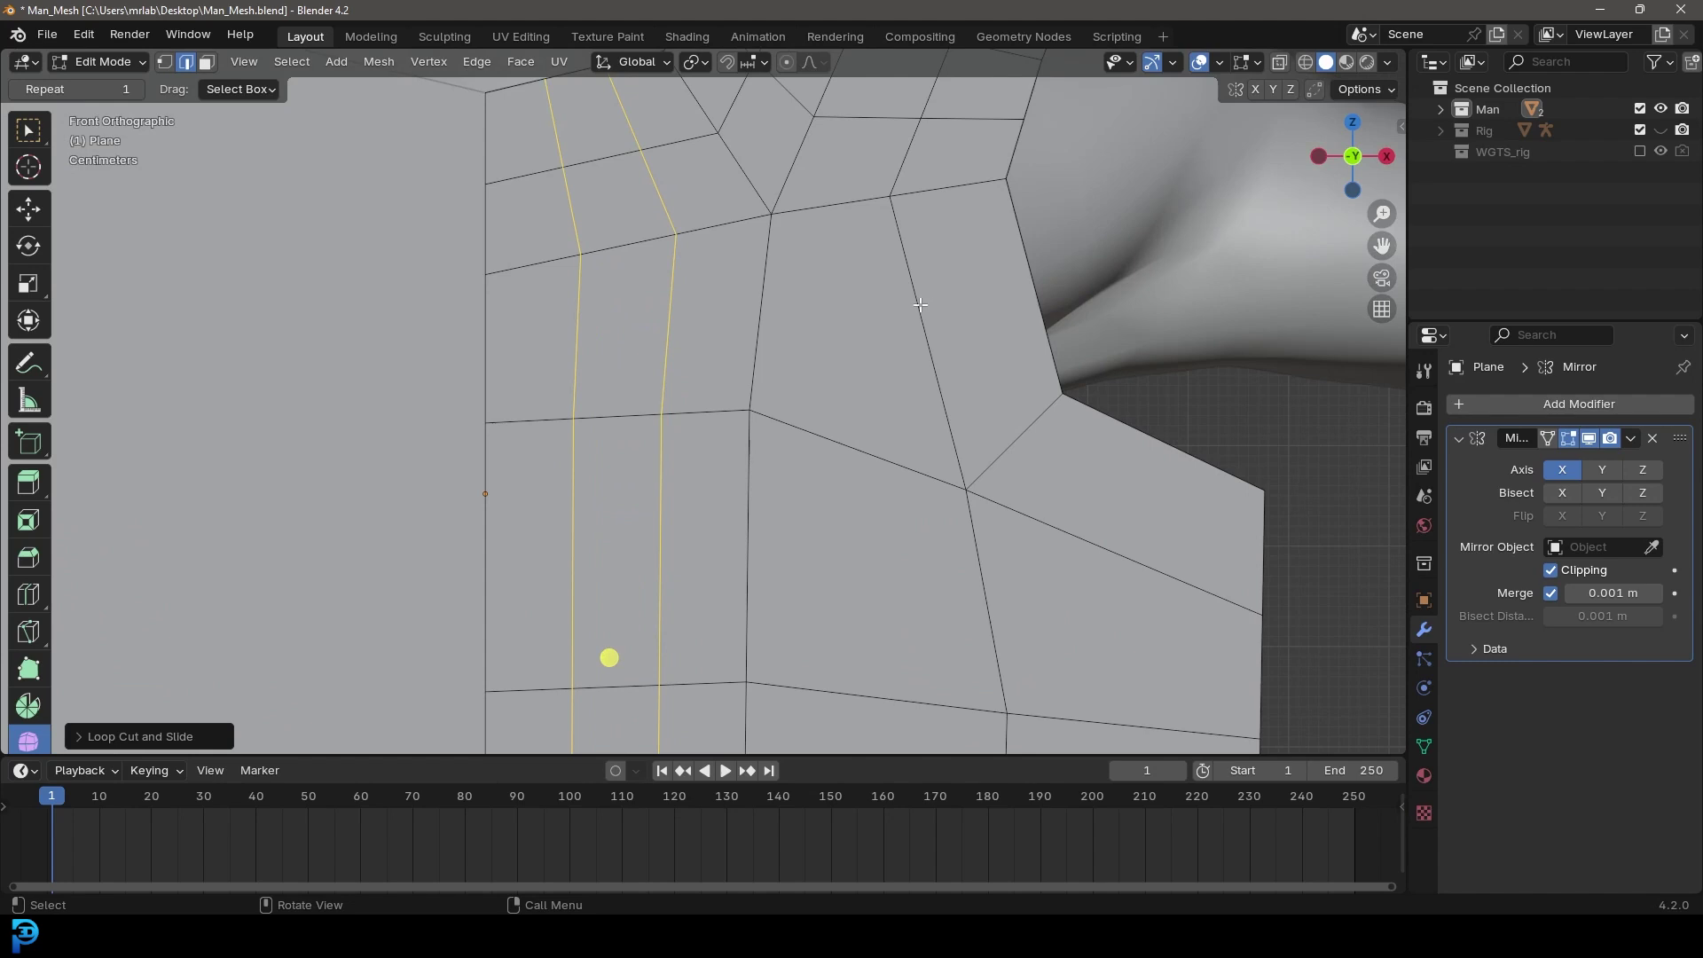
key("ctrl+r")
scroll(774, 304, "up", 1)
left_click(774, 304)
right_click(774, 304)
Step: Try two vertical loop cuts down the middle column between chest and armhole, and undo them
scroll(859, 361, "down", 4)
middle_click_drag(878, 488, 887, 639, "shift")
scroll(802, 538, "up", 2)
scroll(823, 515, "down", 5, "shift")
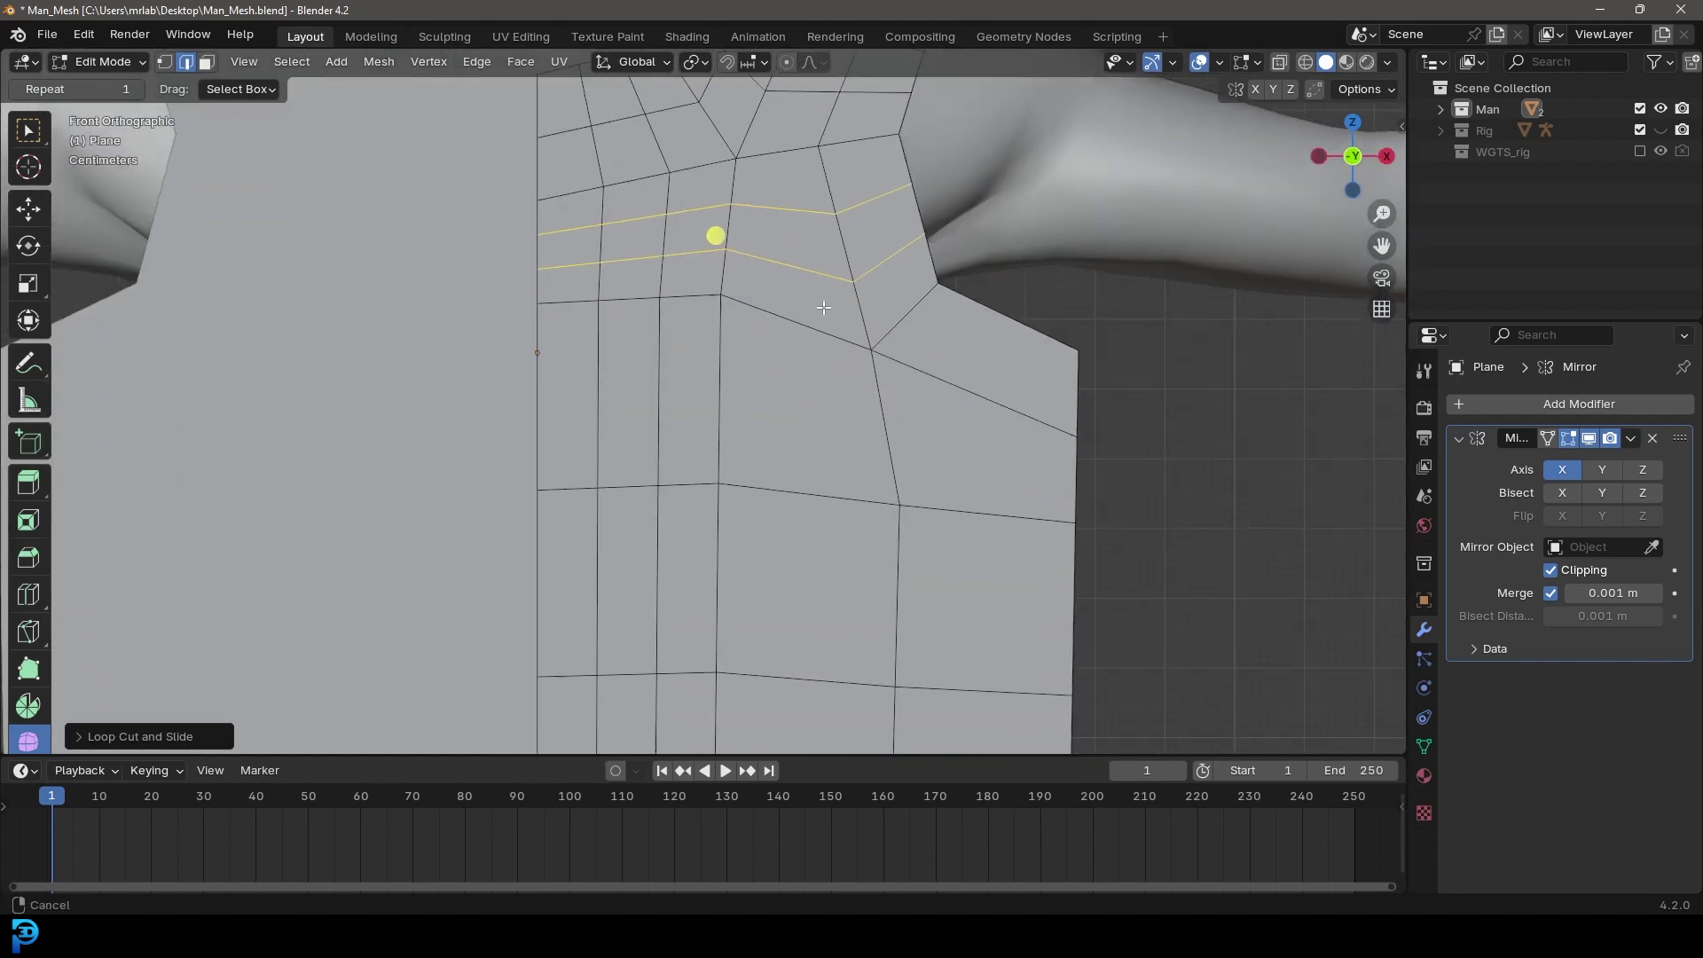
key("ctrl+r")
scroll(813, 482, "up", 1)
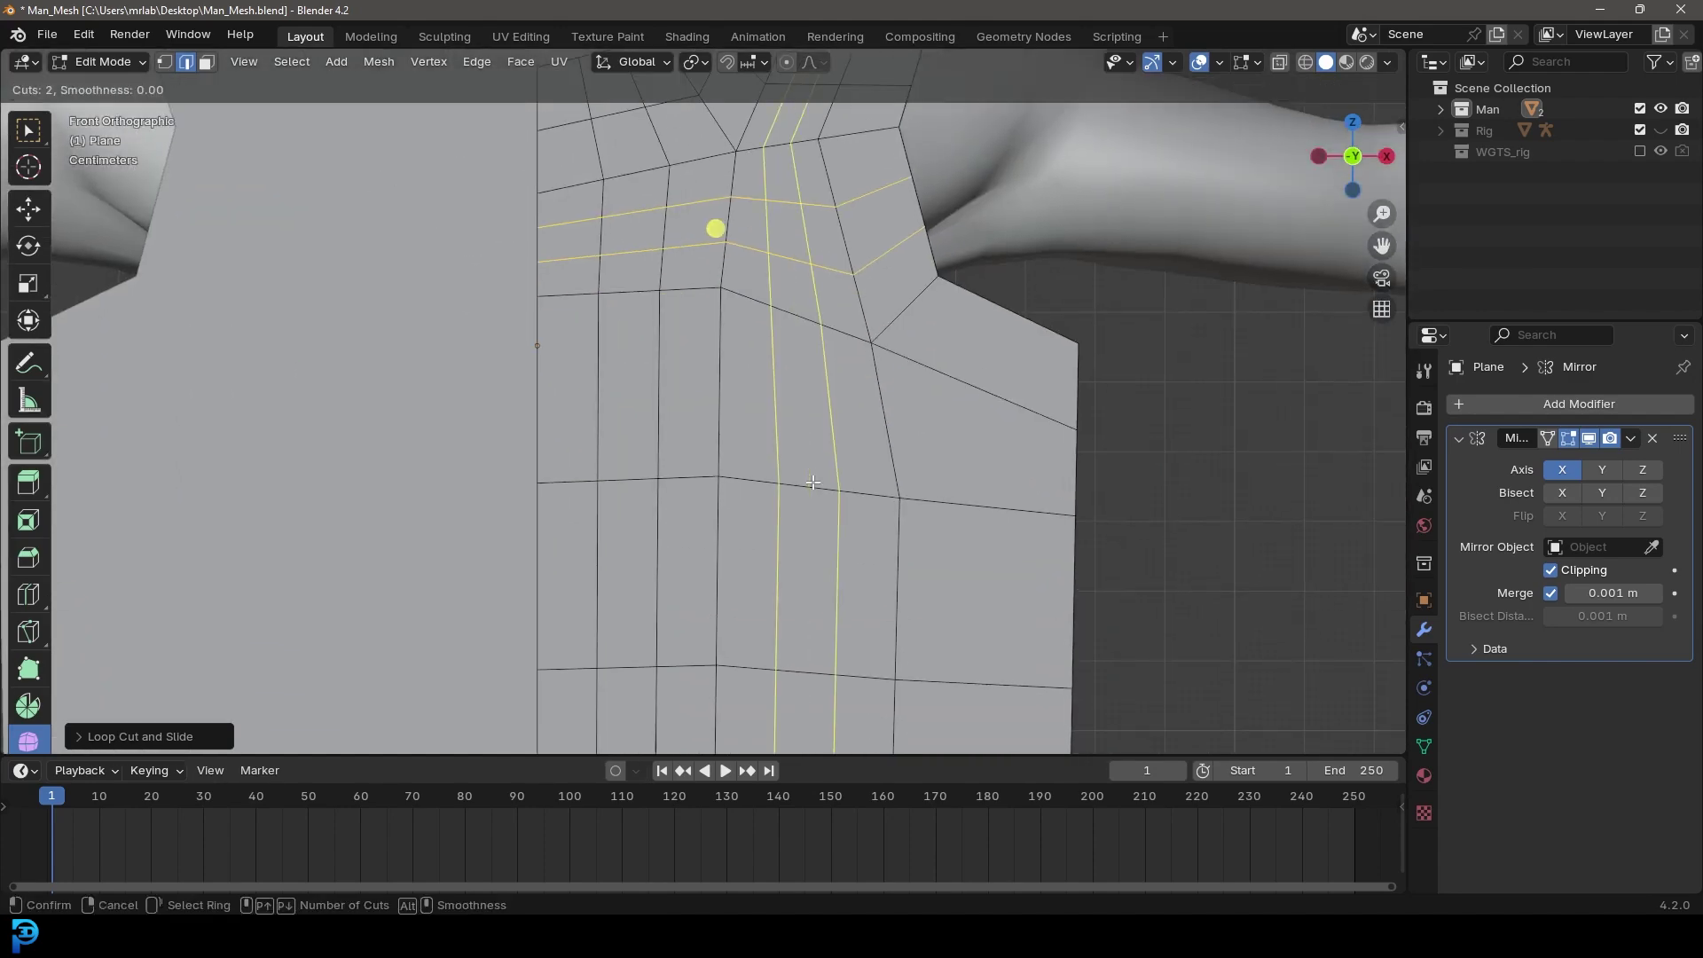
left_click(812, 482)
right_click(812, 482)
scroll(863, 224, "up", 4, "shift")
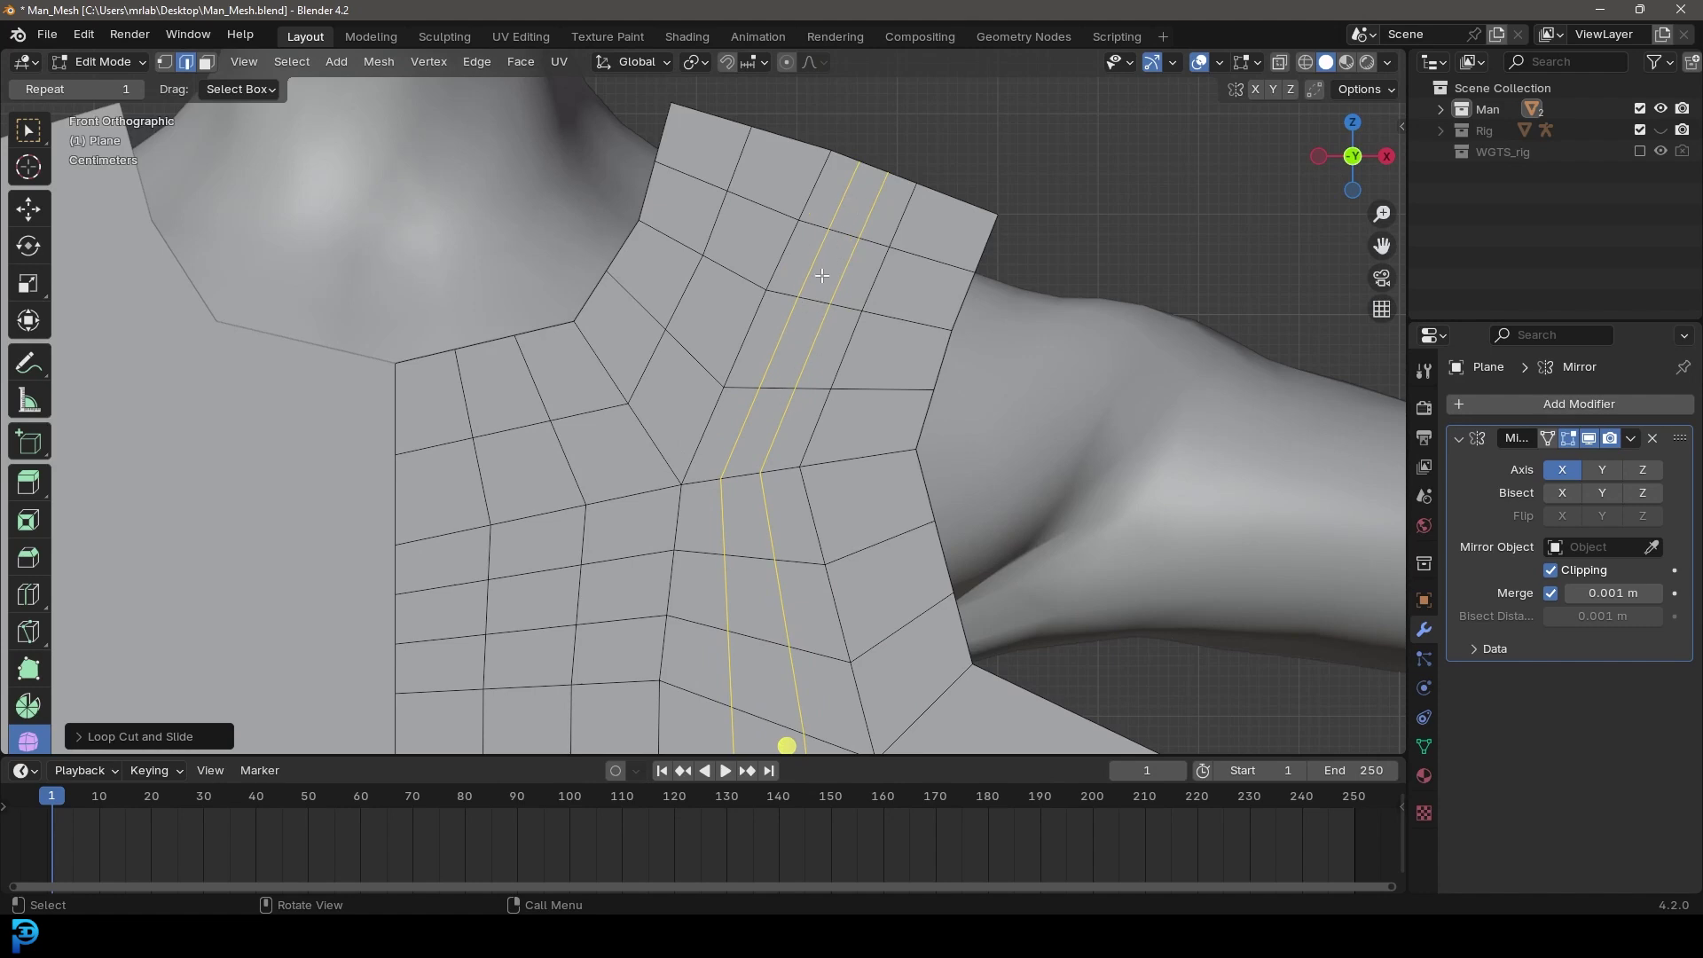
key("ctrl+z")
Step: Knife a vertical edge line from the upper chest vertex beside the armhole down the middle column to the hem
middle_click_drag(840, 587, 797, 340, "shift")
key("alt+a")
scroll(801, 337, "up", 2)
key("k")
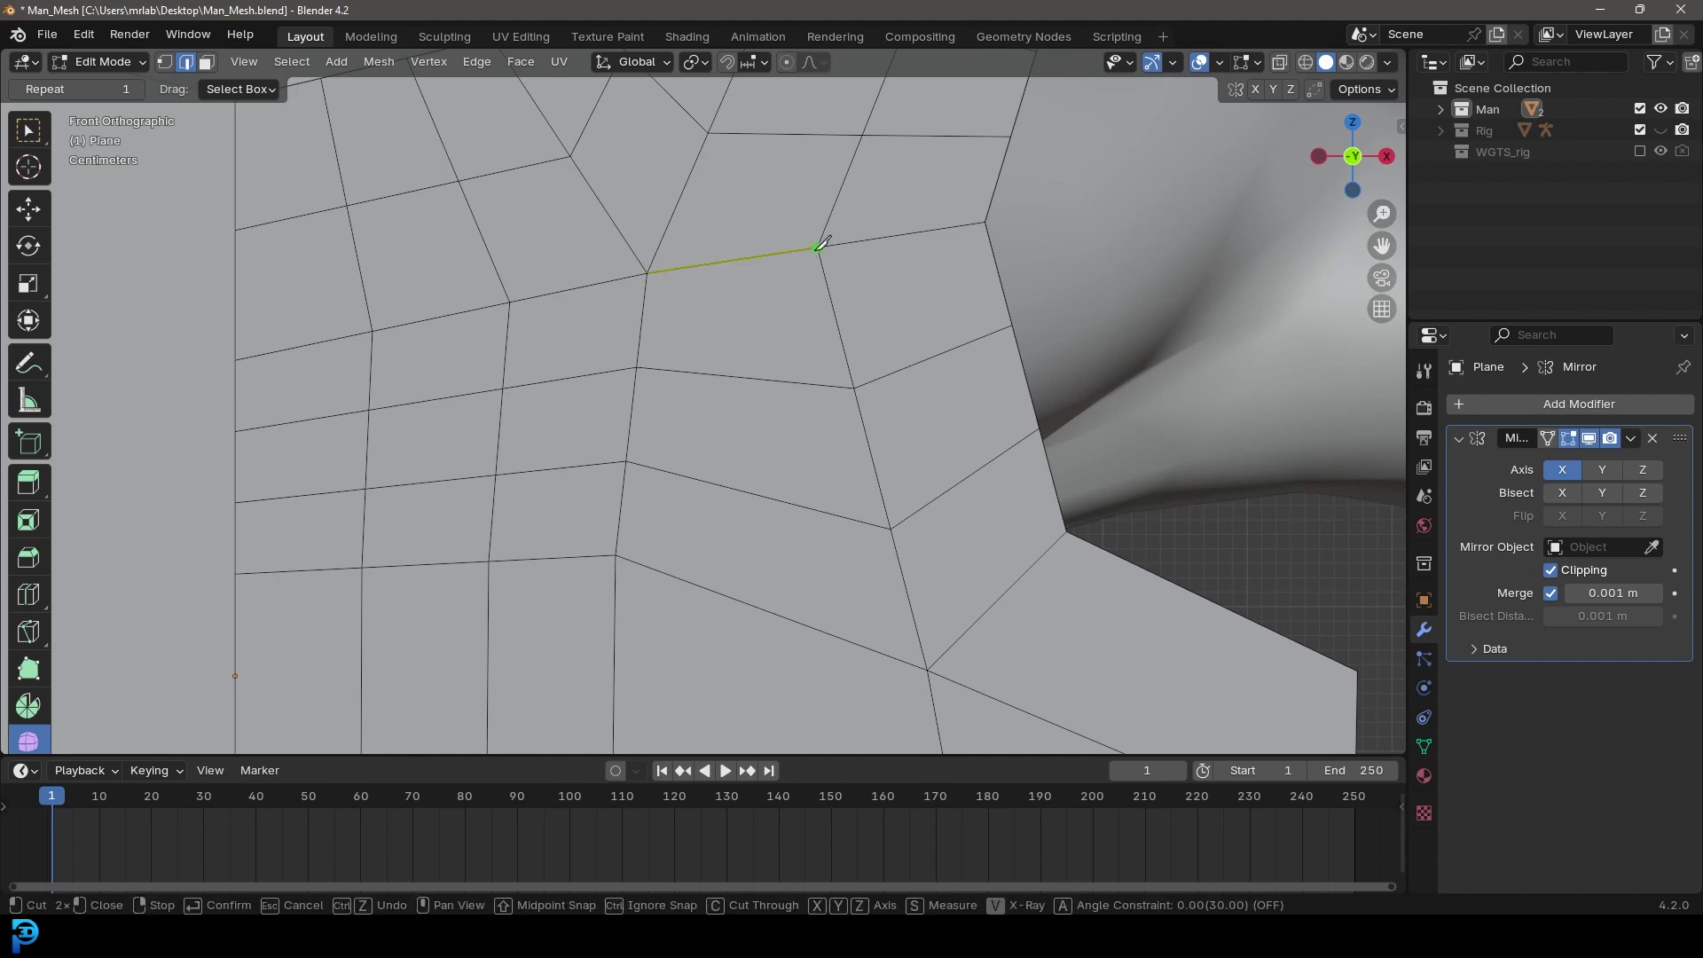
left_click(817, 247)
left_click(739, 377)
left_click(753, 494)
left_click(753, 604)
scroll(753, 604, "down", 5)
middle_click_drag(804, 685, 773, 271, "shift")
left_click(703, 677)
key("Return")
Step: Add a single horizontal loop cut through each of the two face rows just below the chest
scroll(796, 457, "down", 1)
scroll(797, 457, "down", 2)
scroll(730, 369, "up", 3)
key("alt+a")
key("ctrl+r")
left_click(703, 300)
key("ctrl+r")
left_click(704, 422)
Step: Add two evenly spaced horizontal loop cuts to each of the two lowest face rows above the hem
key("ctrl+r")
scroll(760, 557, "up", 1)
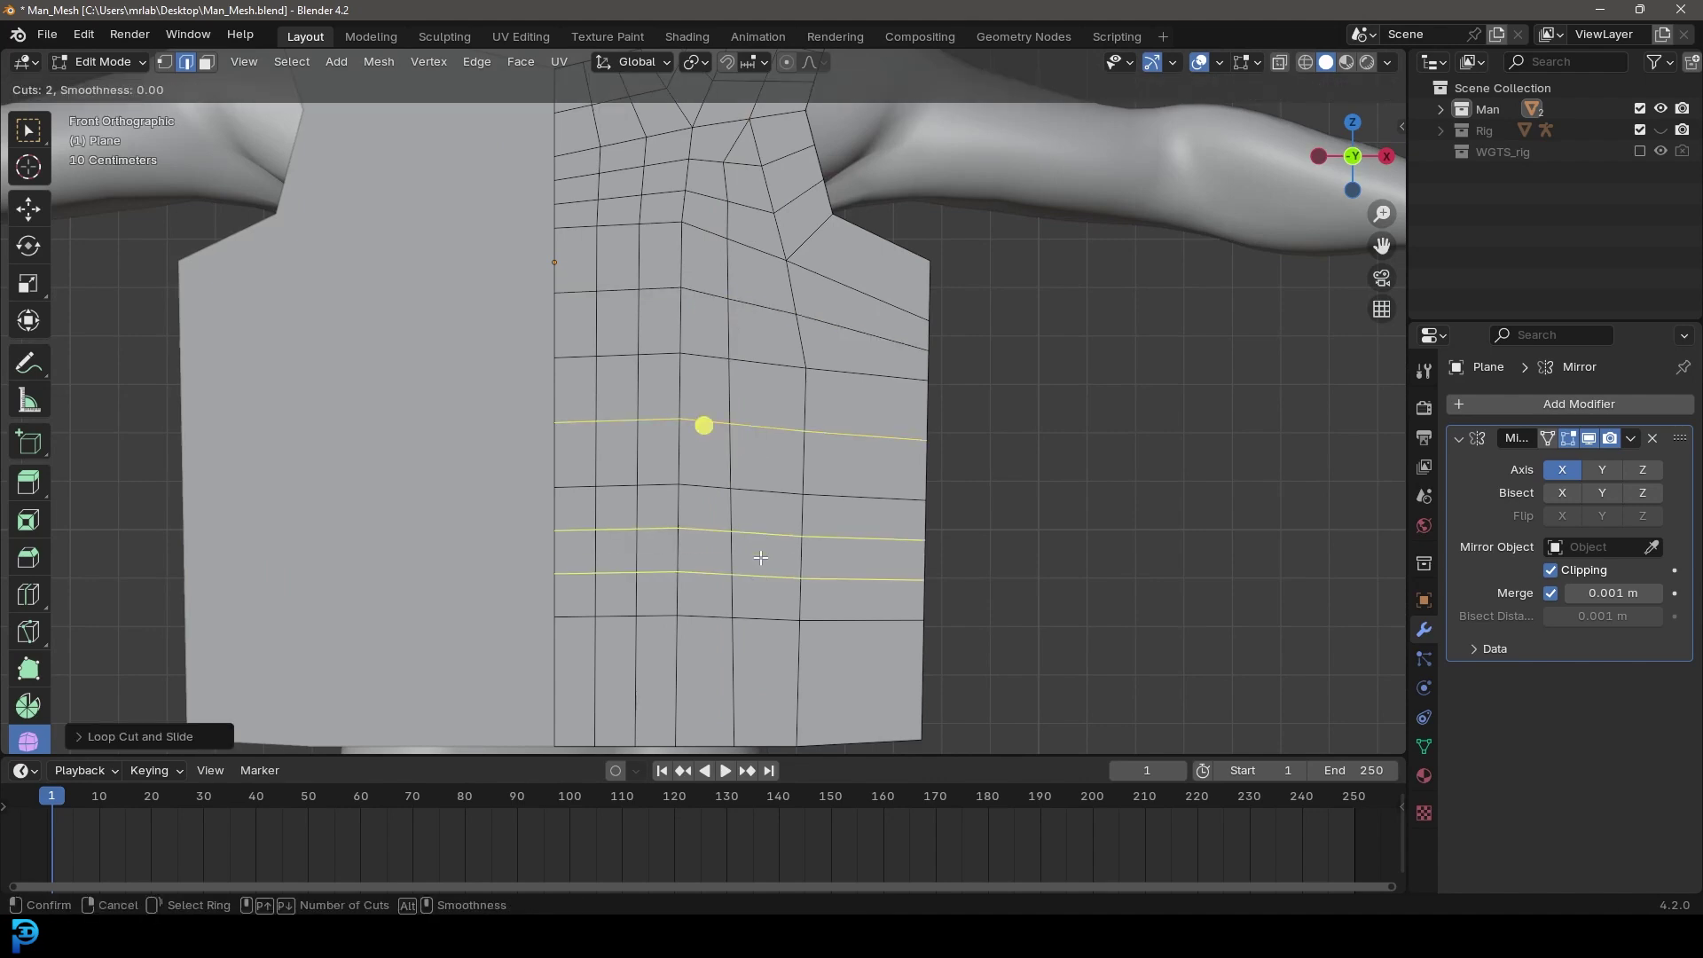
left_click(760, 556)
right_click(760, 556)
middle_click_drag(751, 615, 763, 420, "shift")
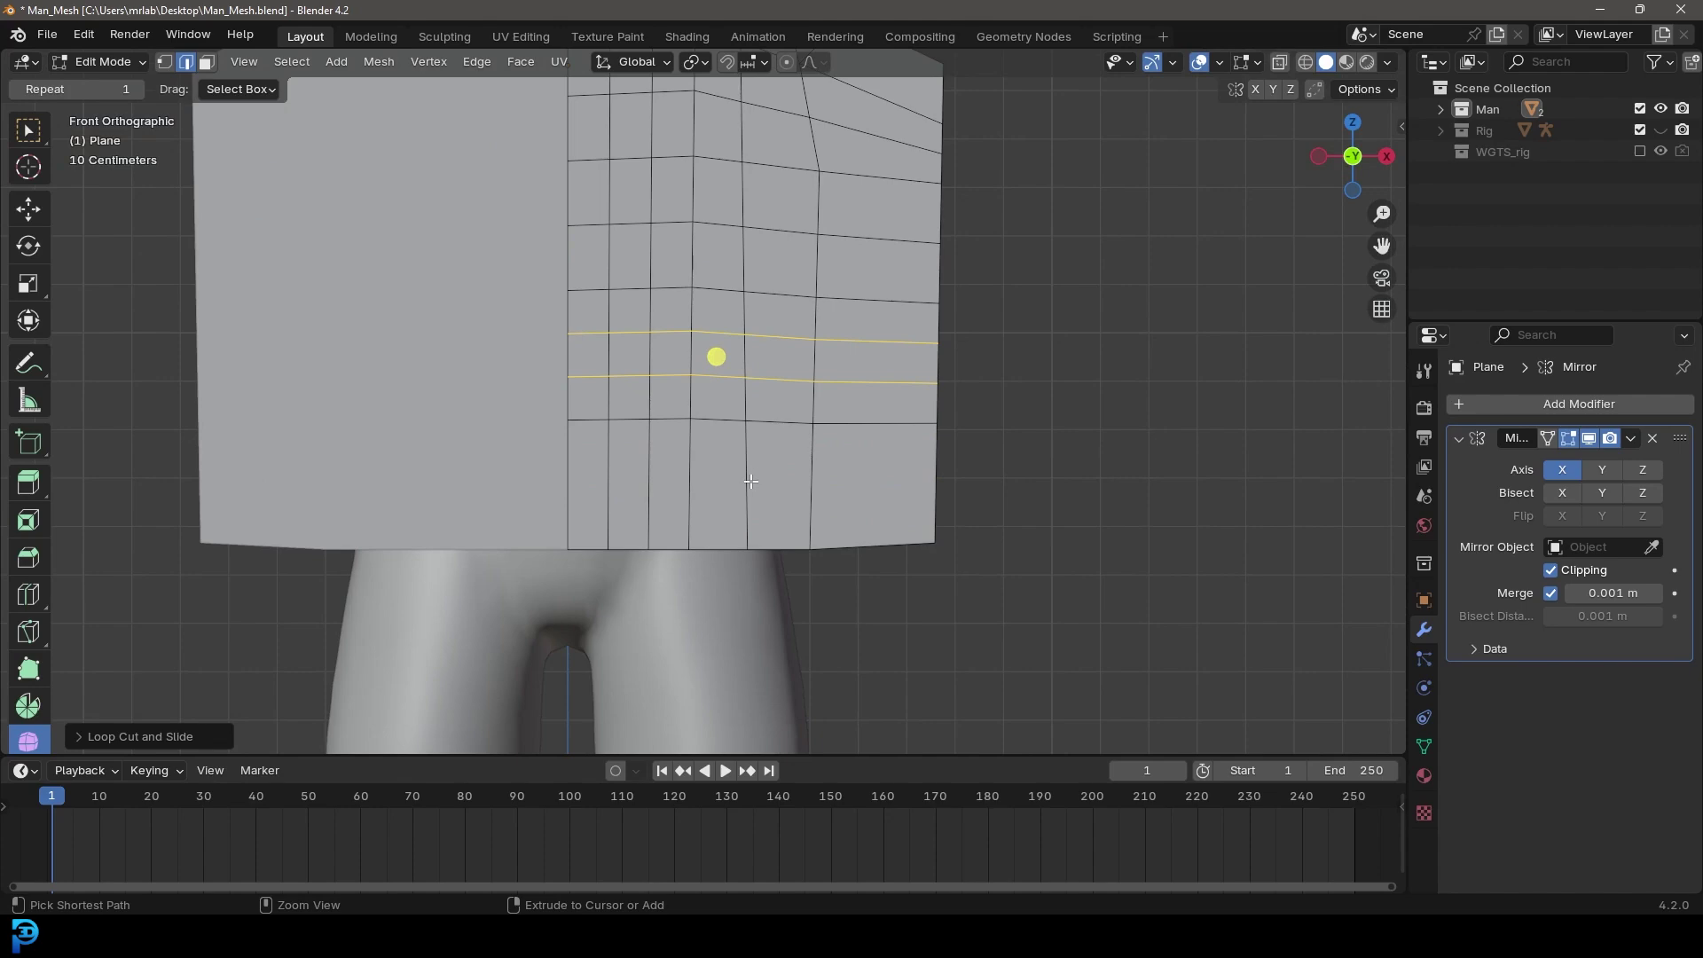
key("ctrl+r")
scroll(750, 481, "up", 1)
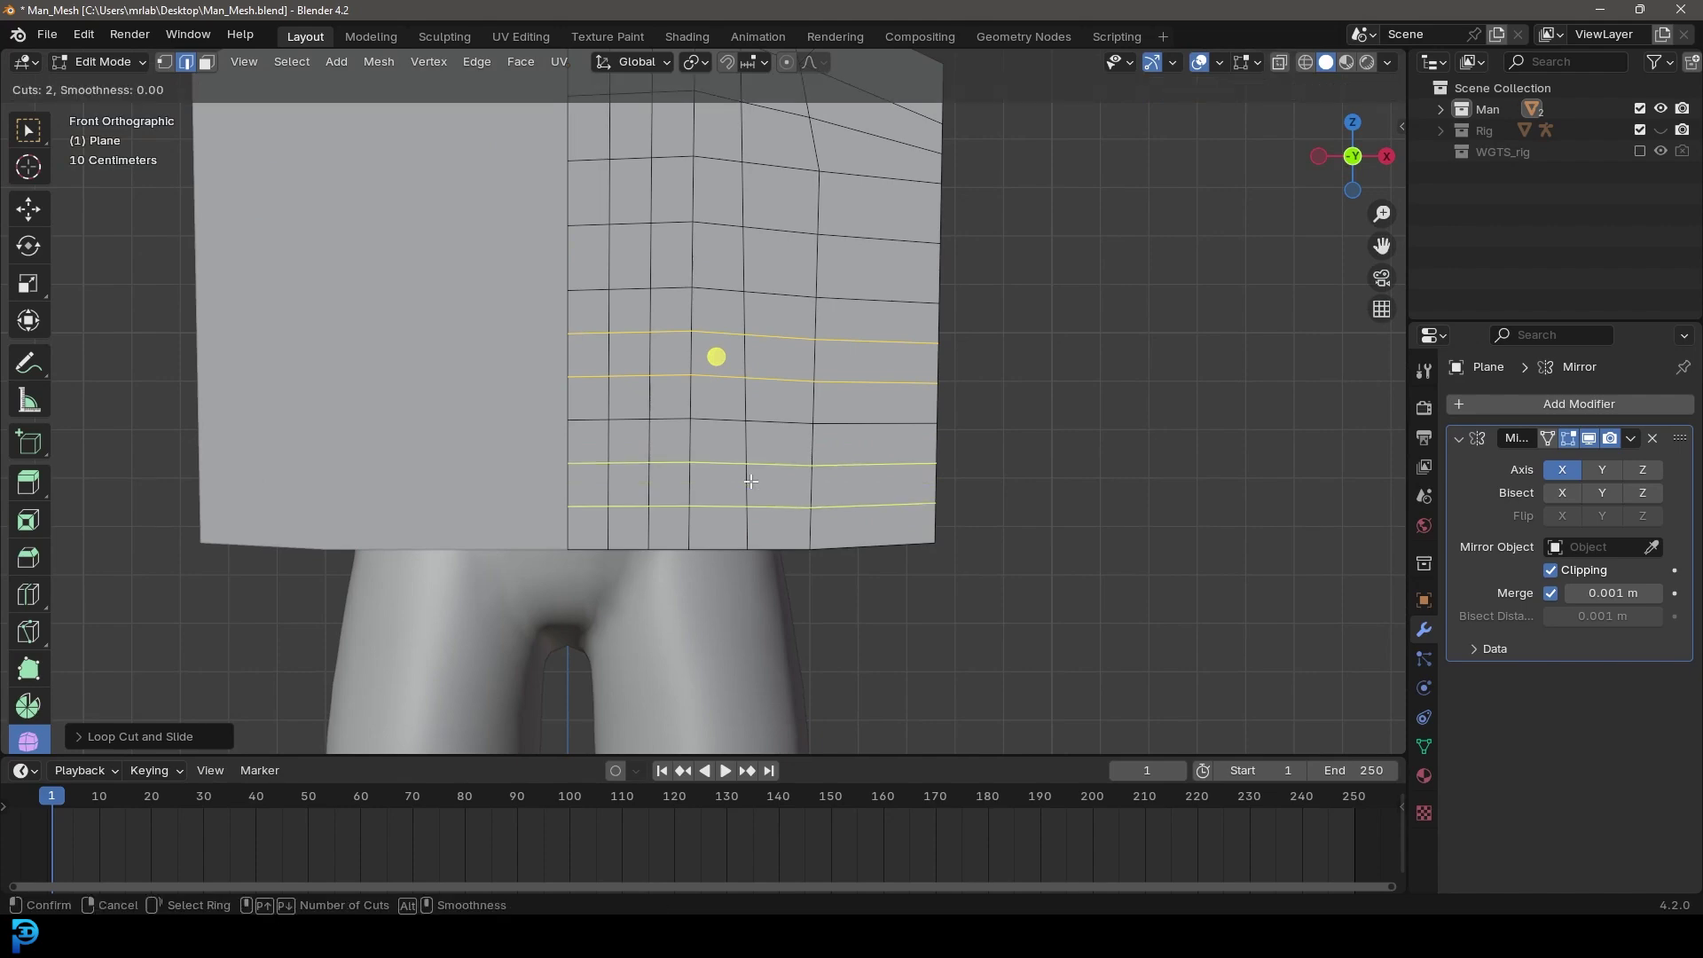
left_click(750, 481)
Step: Add two vertical loop cuts down the outer side column, from the underarm edge to the hem
scroll(750, 481, "down", 4)
scroll(816, 293, "up", 3)
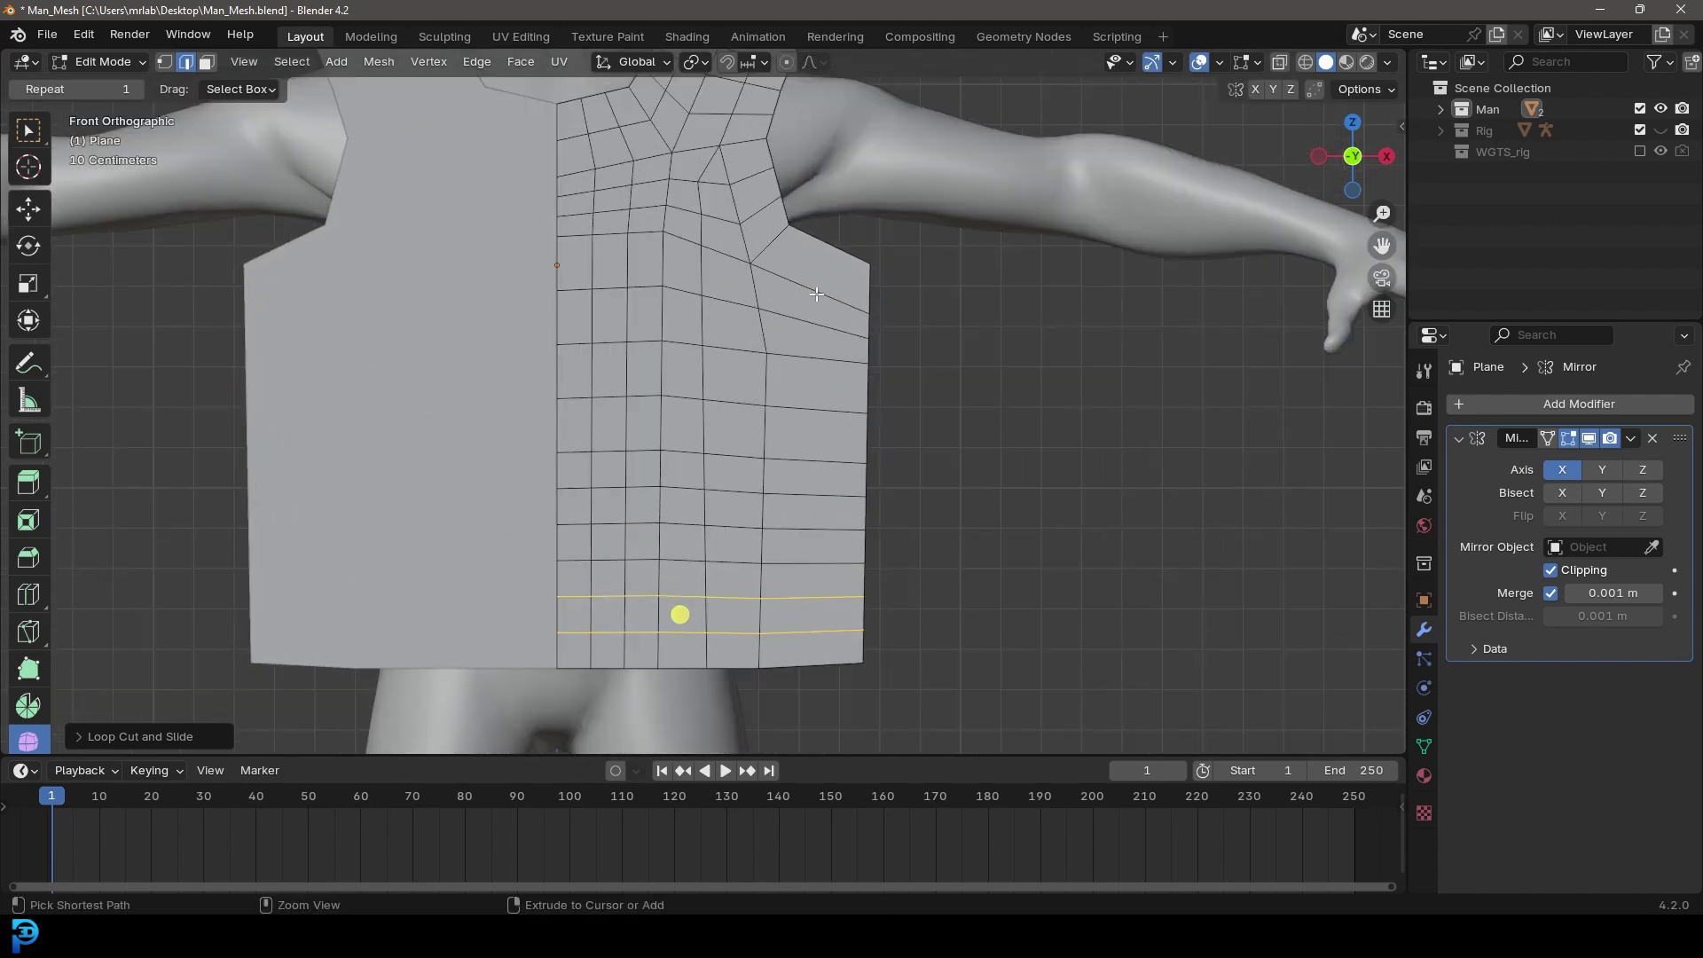
key("ctrl+r")
left_click(816, 294)
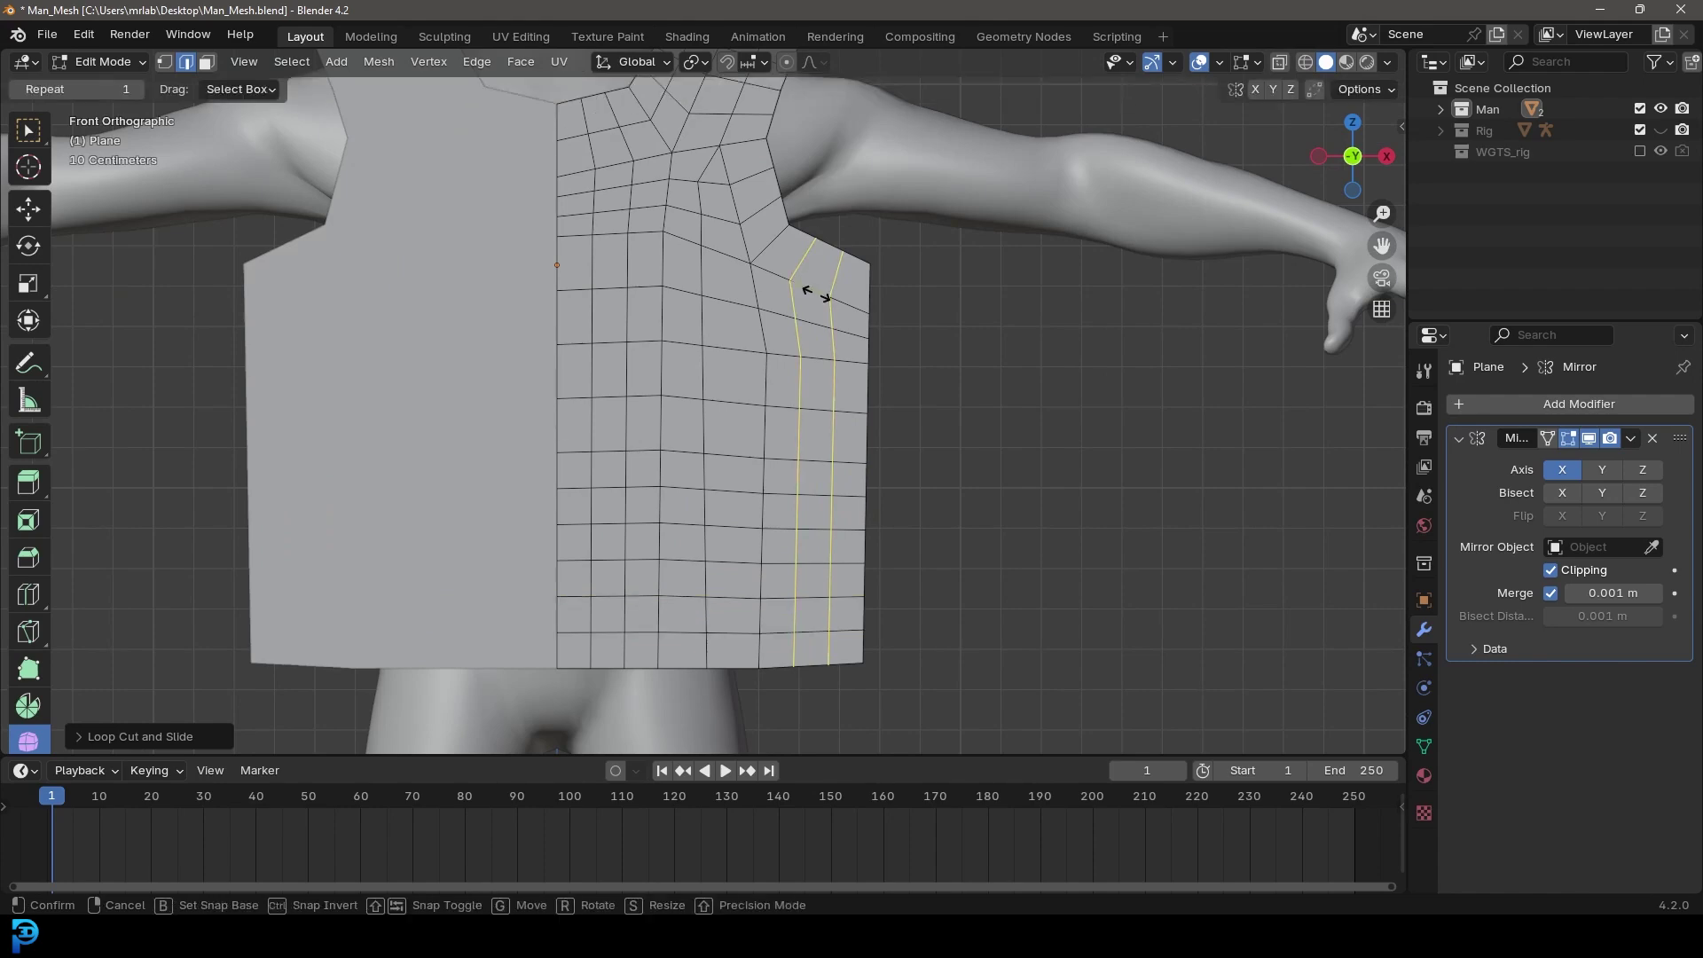
scroll(875, 399, "down", 4)
scroll(866, 391, "up", 3)
Step: Shift edges of the vertical loop below the armhole toward the centre and rotate the last one to even the face spacing
key("a")
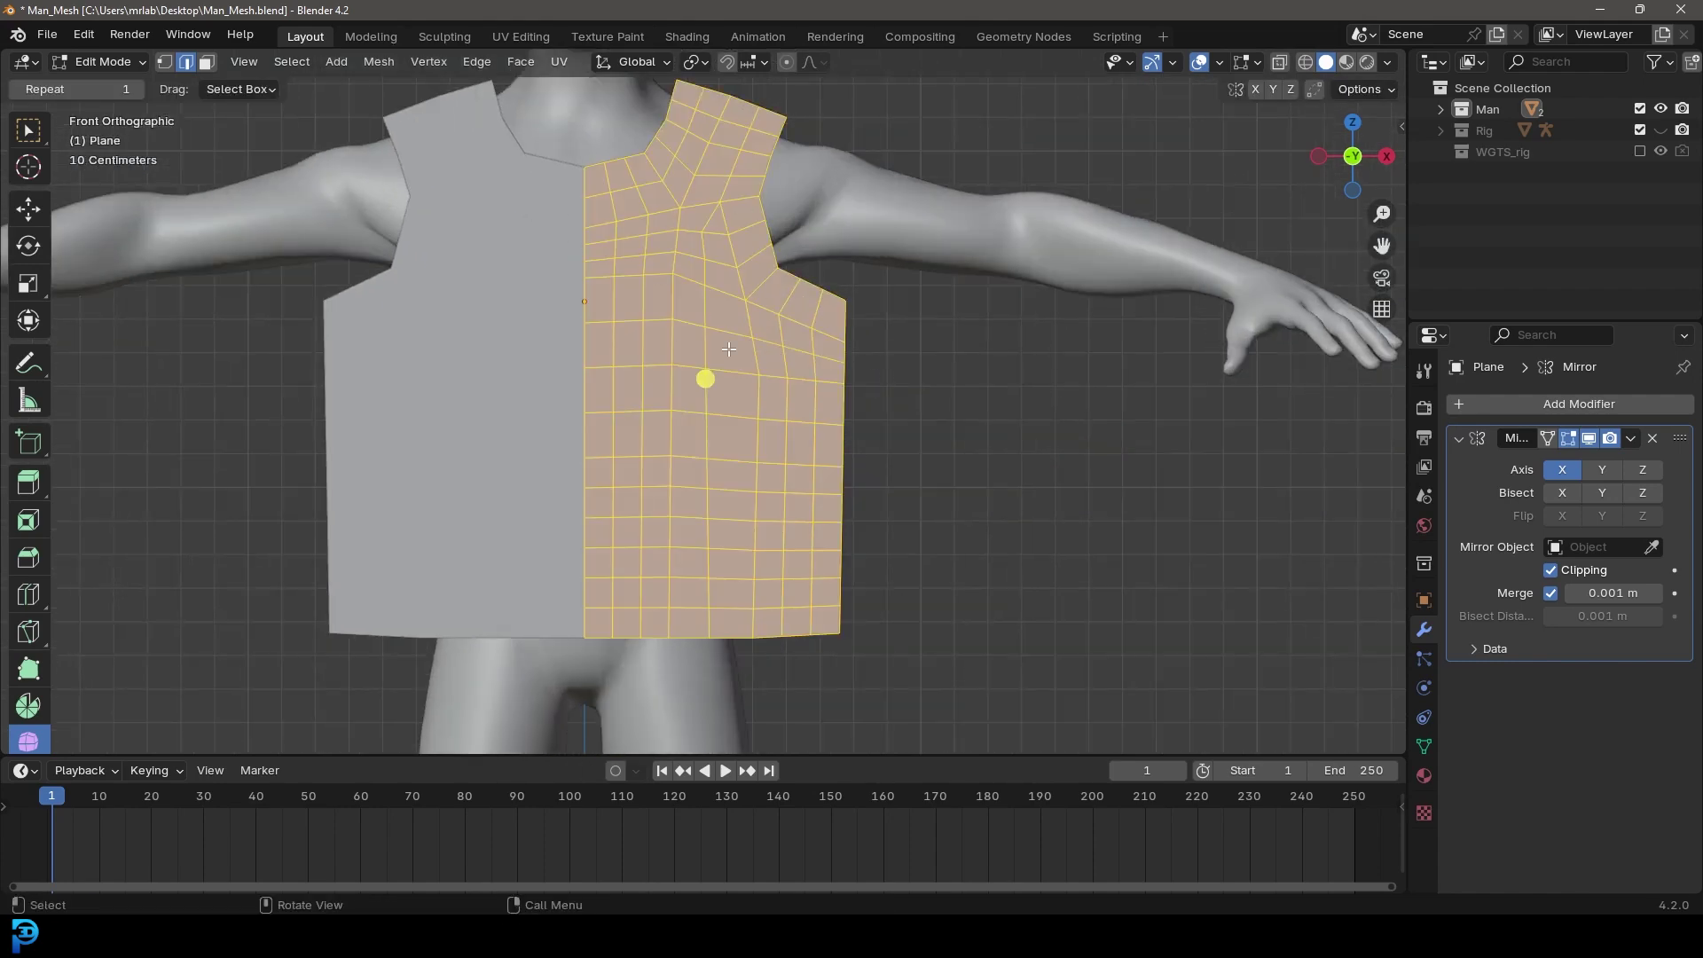
scroll(747, 408, "up", 2)
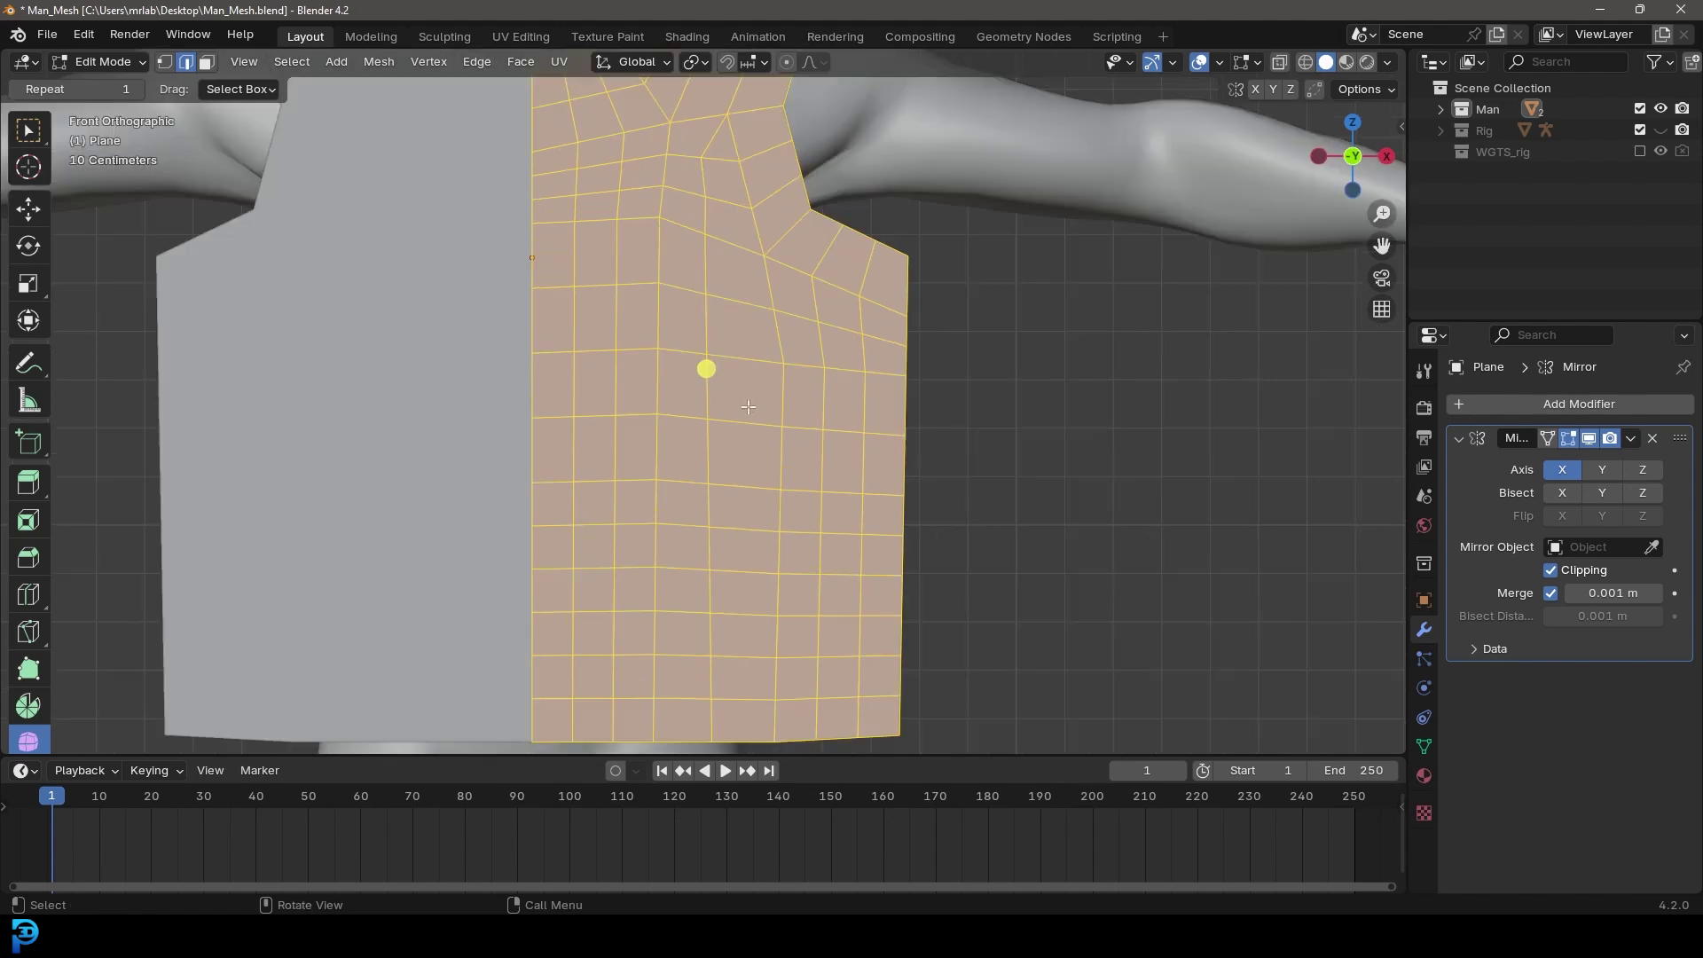
left_click(777, 391)
scroll(778, 392, "up", 2)
key("g")
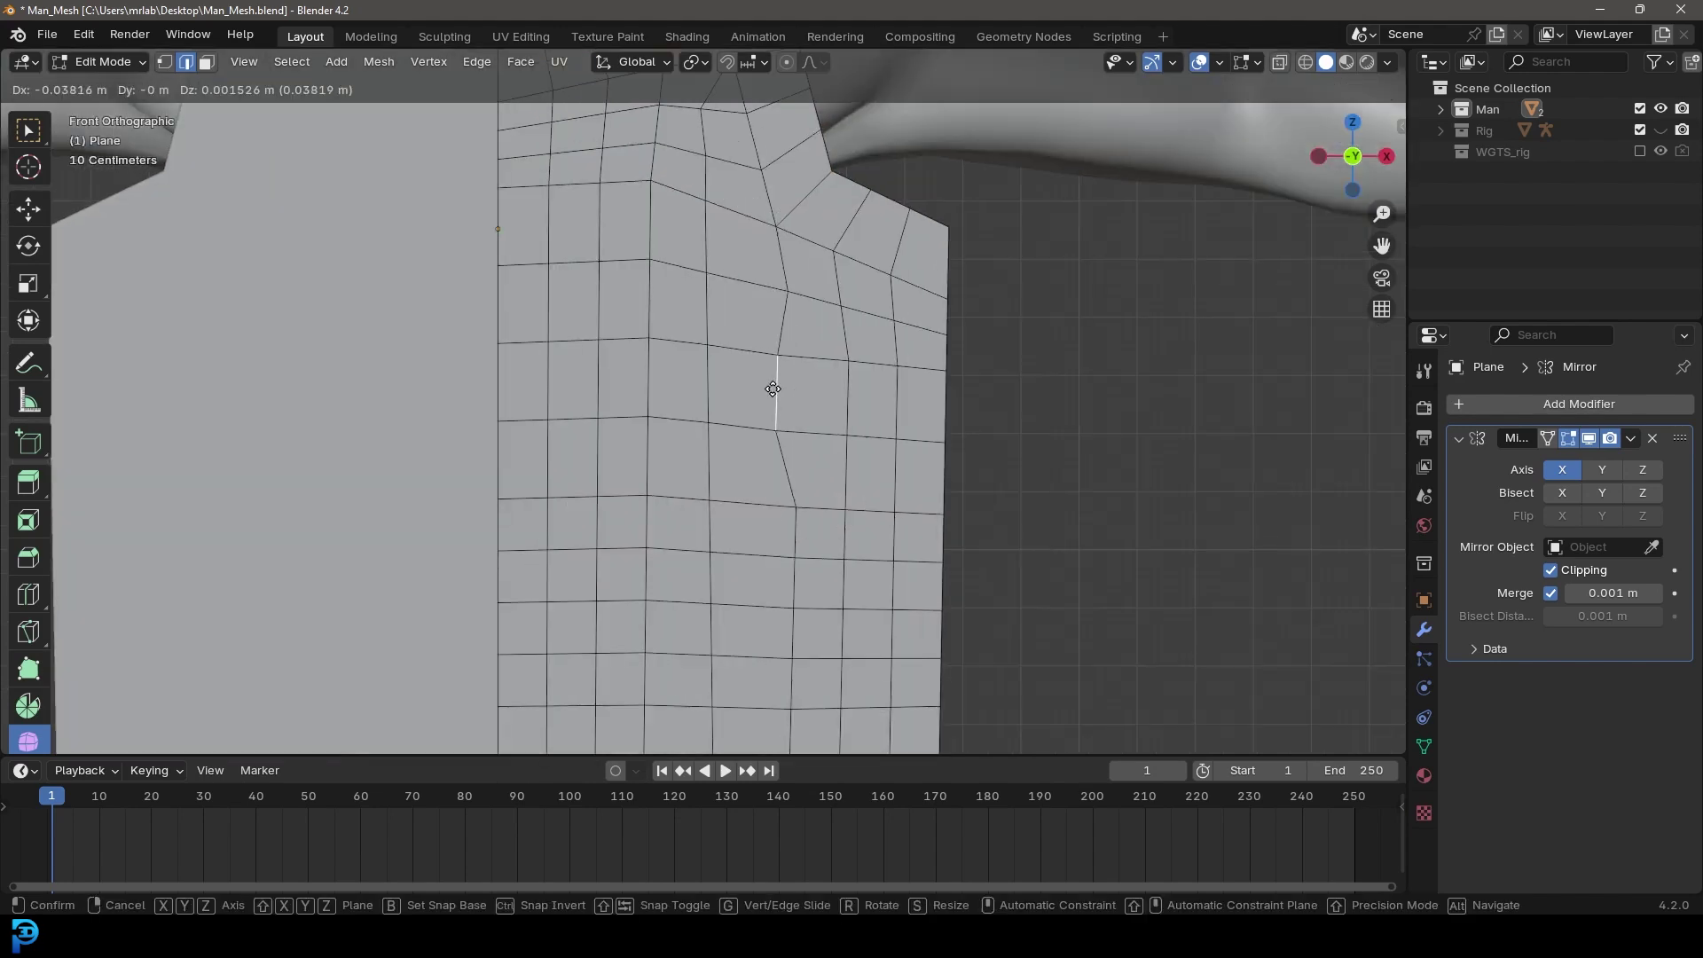
left_click(801, 456)
left_click(790, 532)
key("g")
left_click(782, 528)
key("r")
left_click(961, 487)
Step: Select the whole shirt half and subdivide it once
scroll(788, 315, "down", 4)
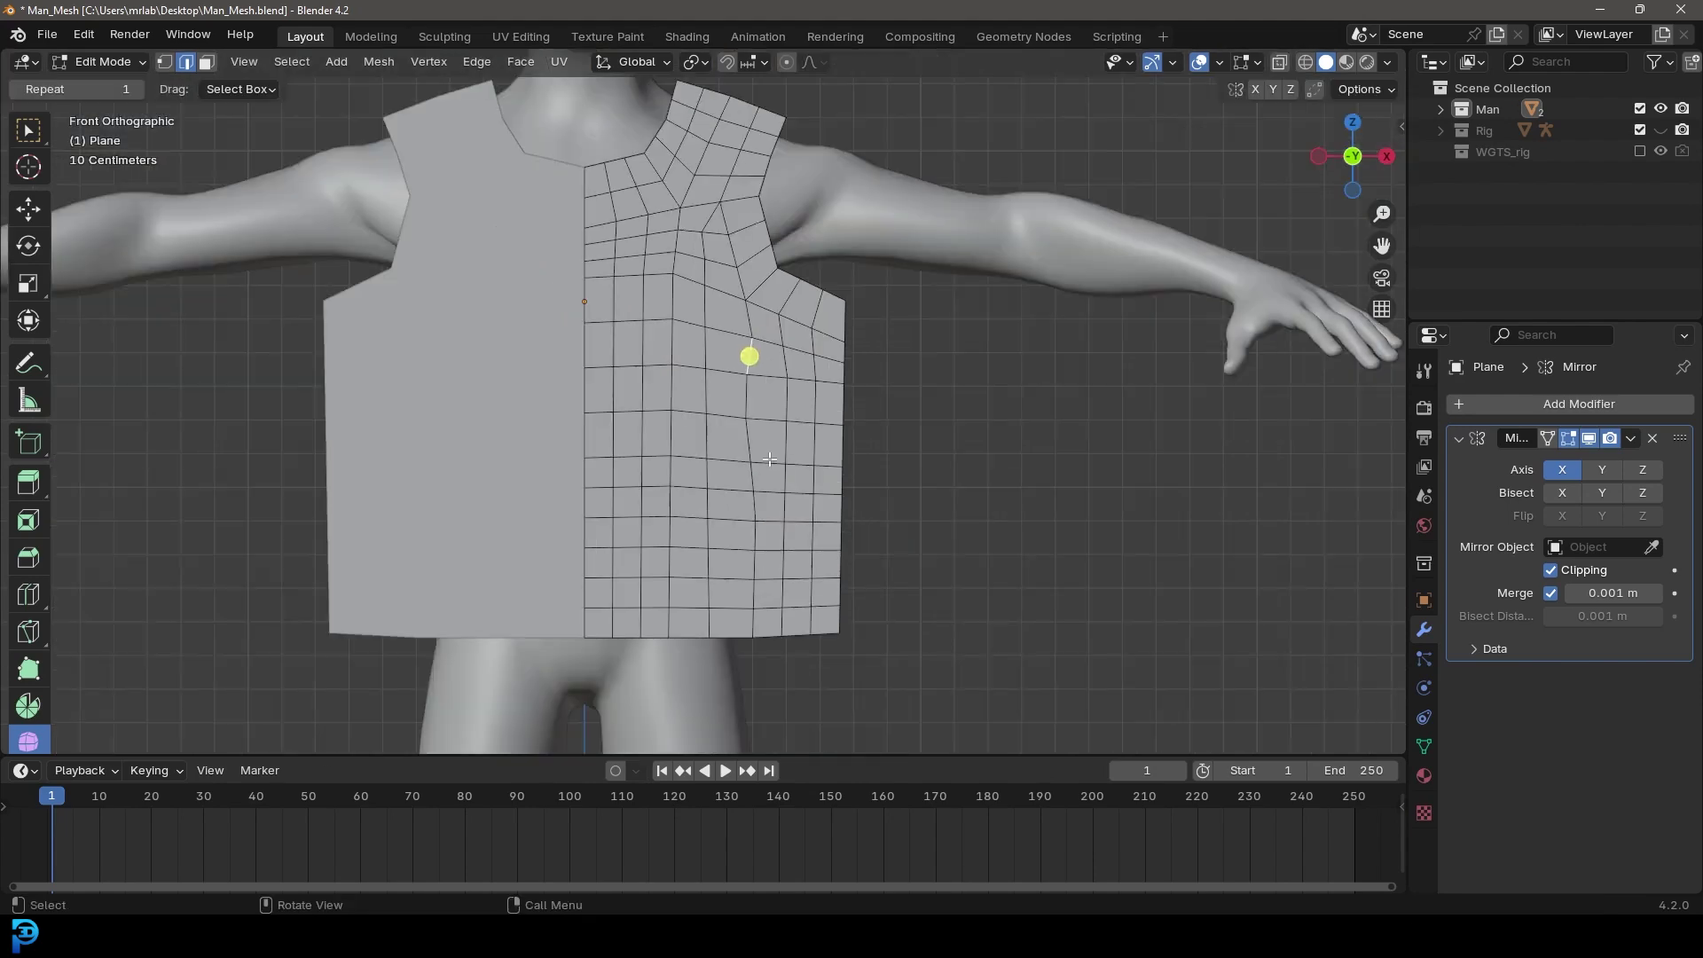
scroll(826, 287, "down", 2)
key("a")
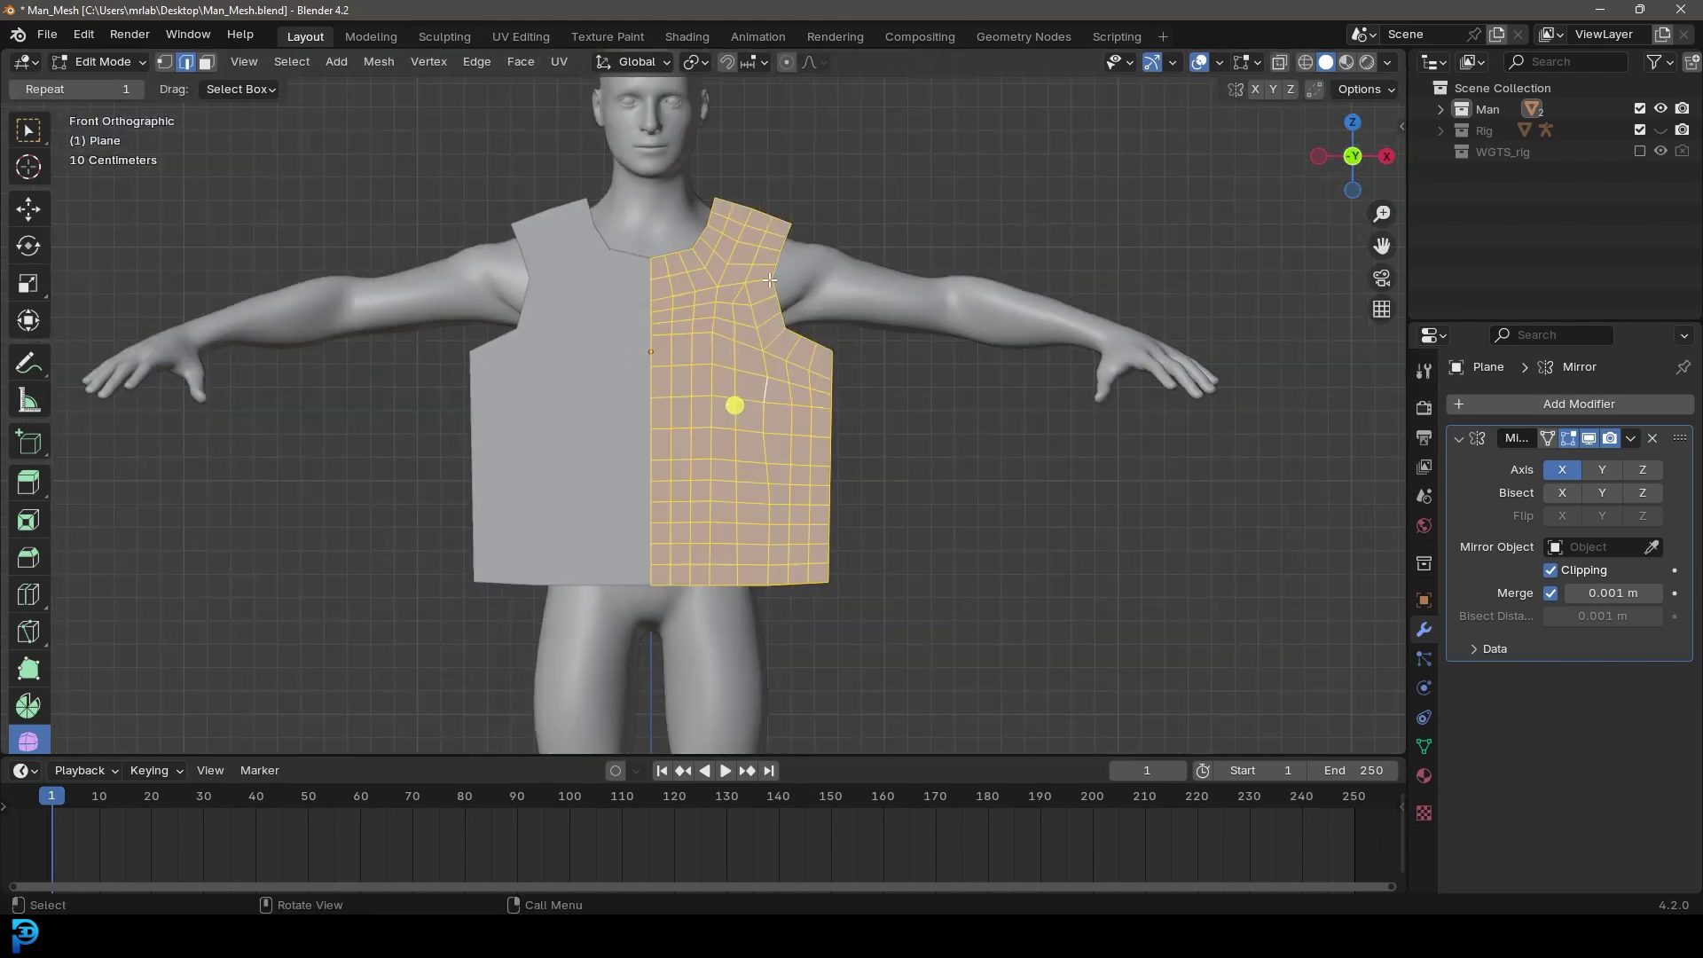
right_click(758, 266)
left_click(674, 258)
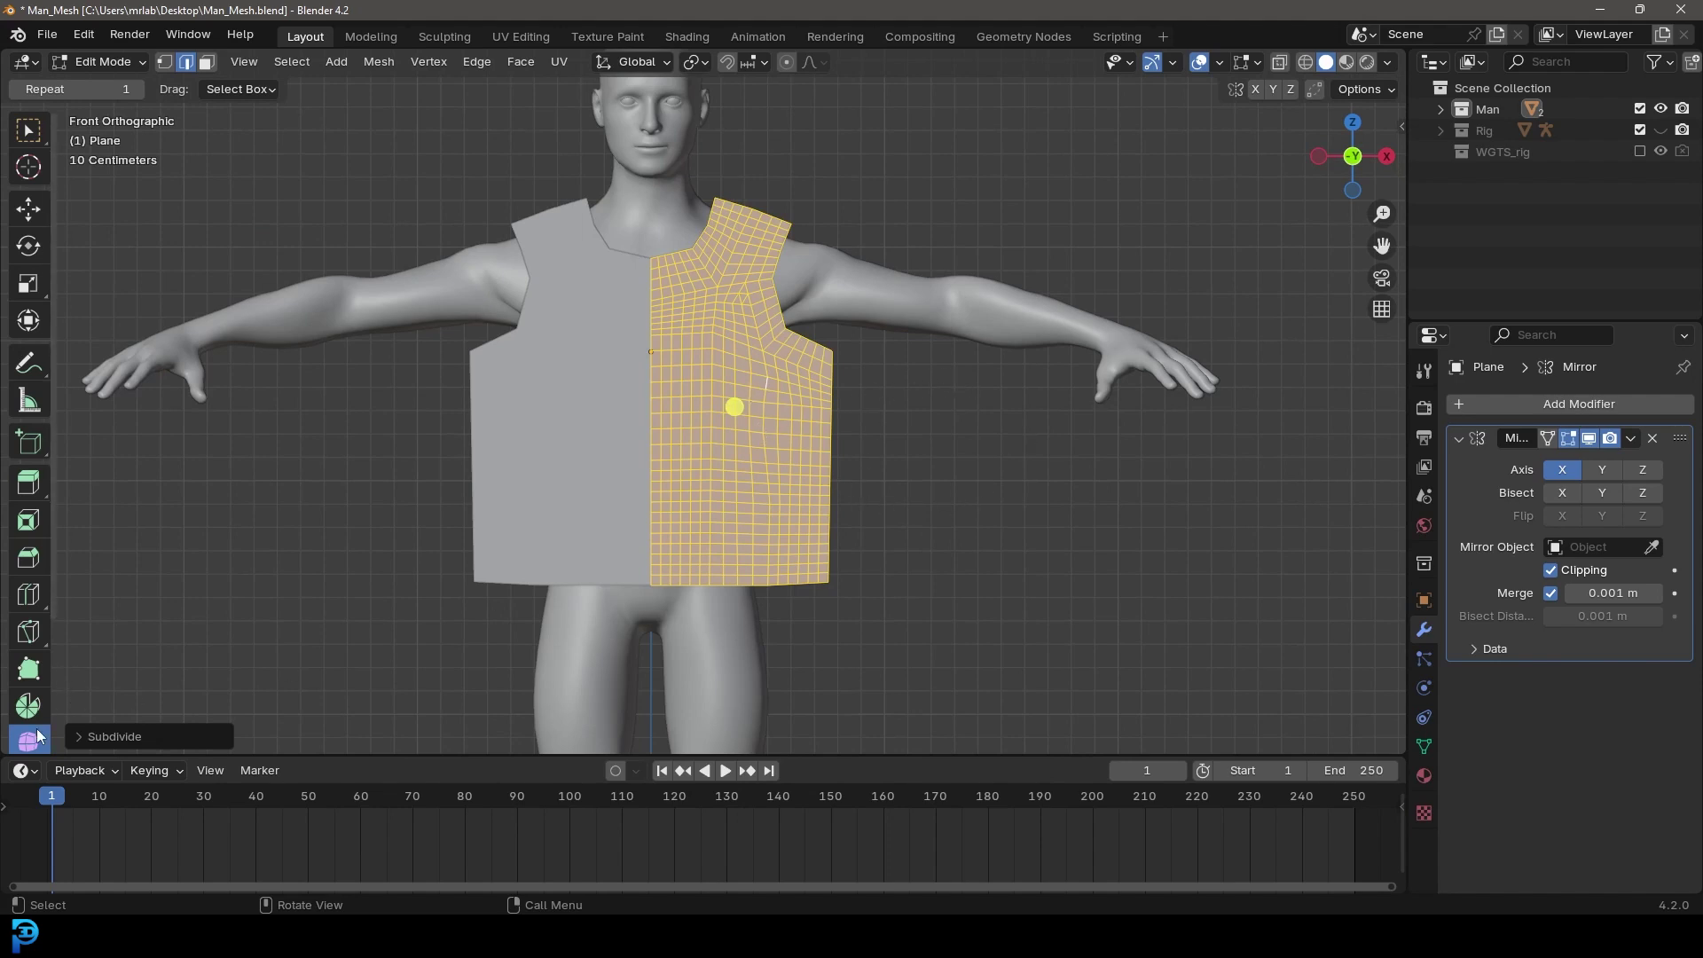
Step: Smooth the vertices of the whole subdivided shirt half with the Smooth tool
scroll(29, 742, "down", 2)
scroll(735, 406, "up", 2)
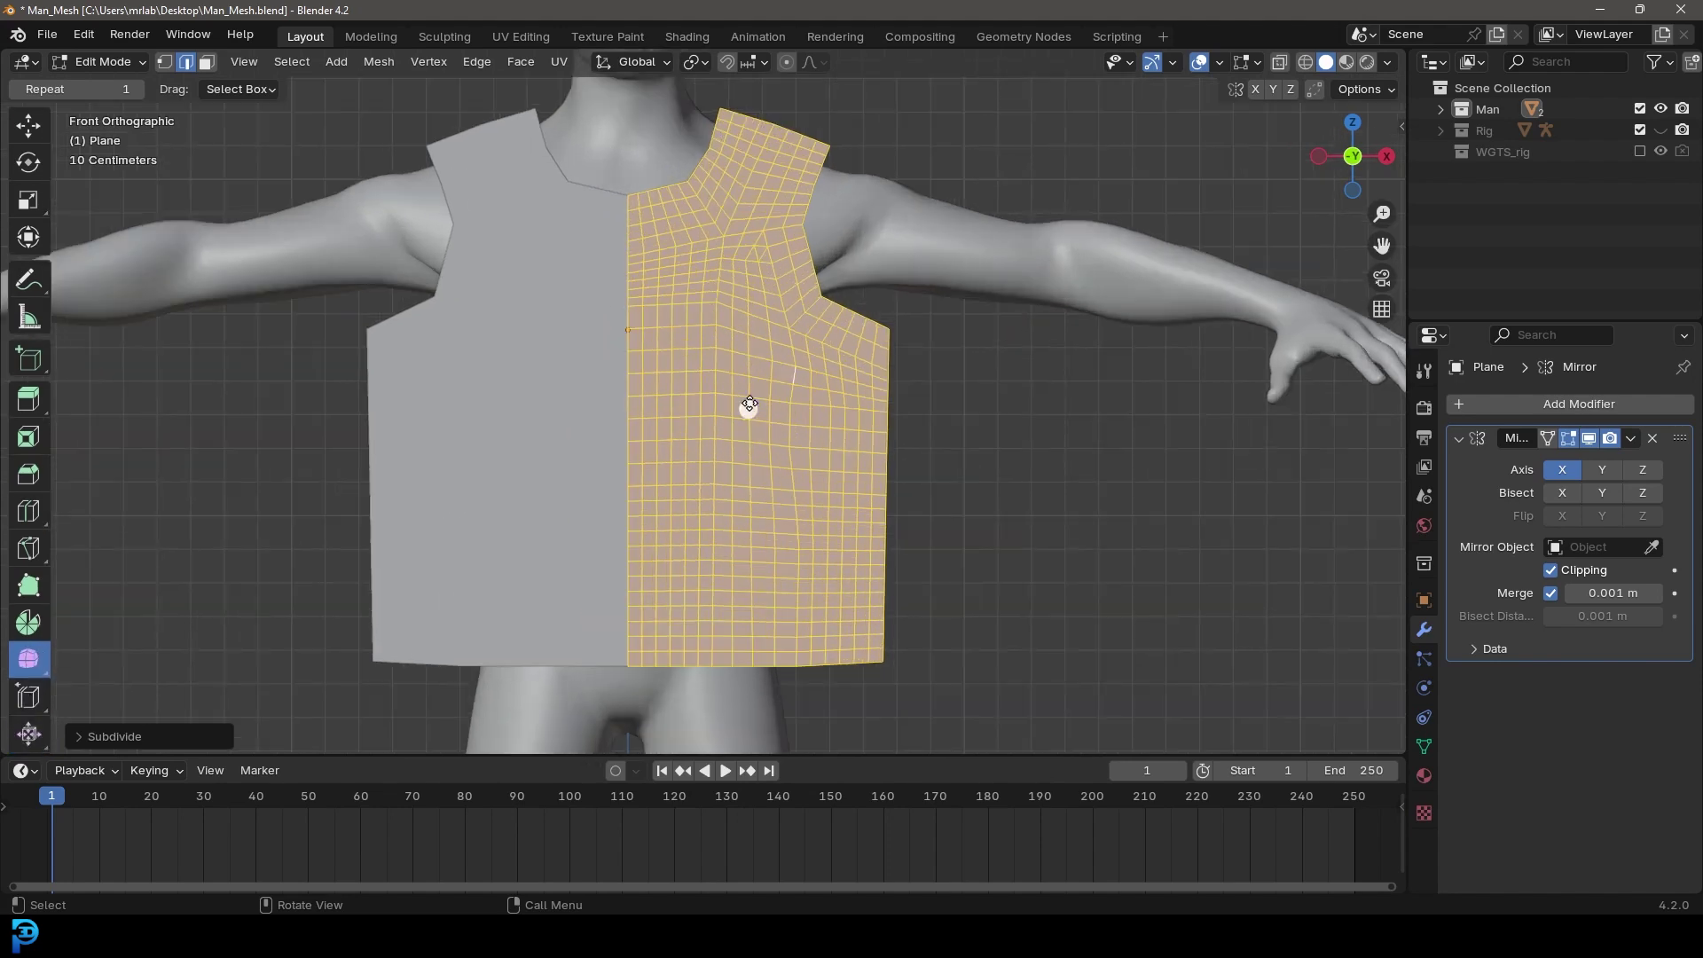
left_click_drag(750, 408, 906, 455)
scroll(925, 503, "down", 2)
scroll(874, 552, "down", 1)
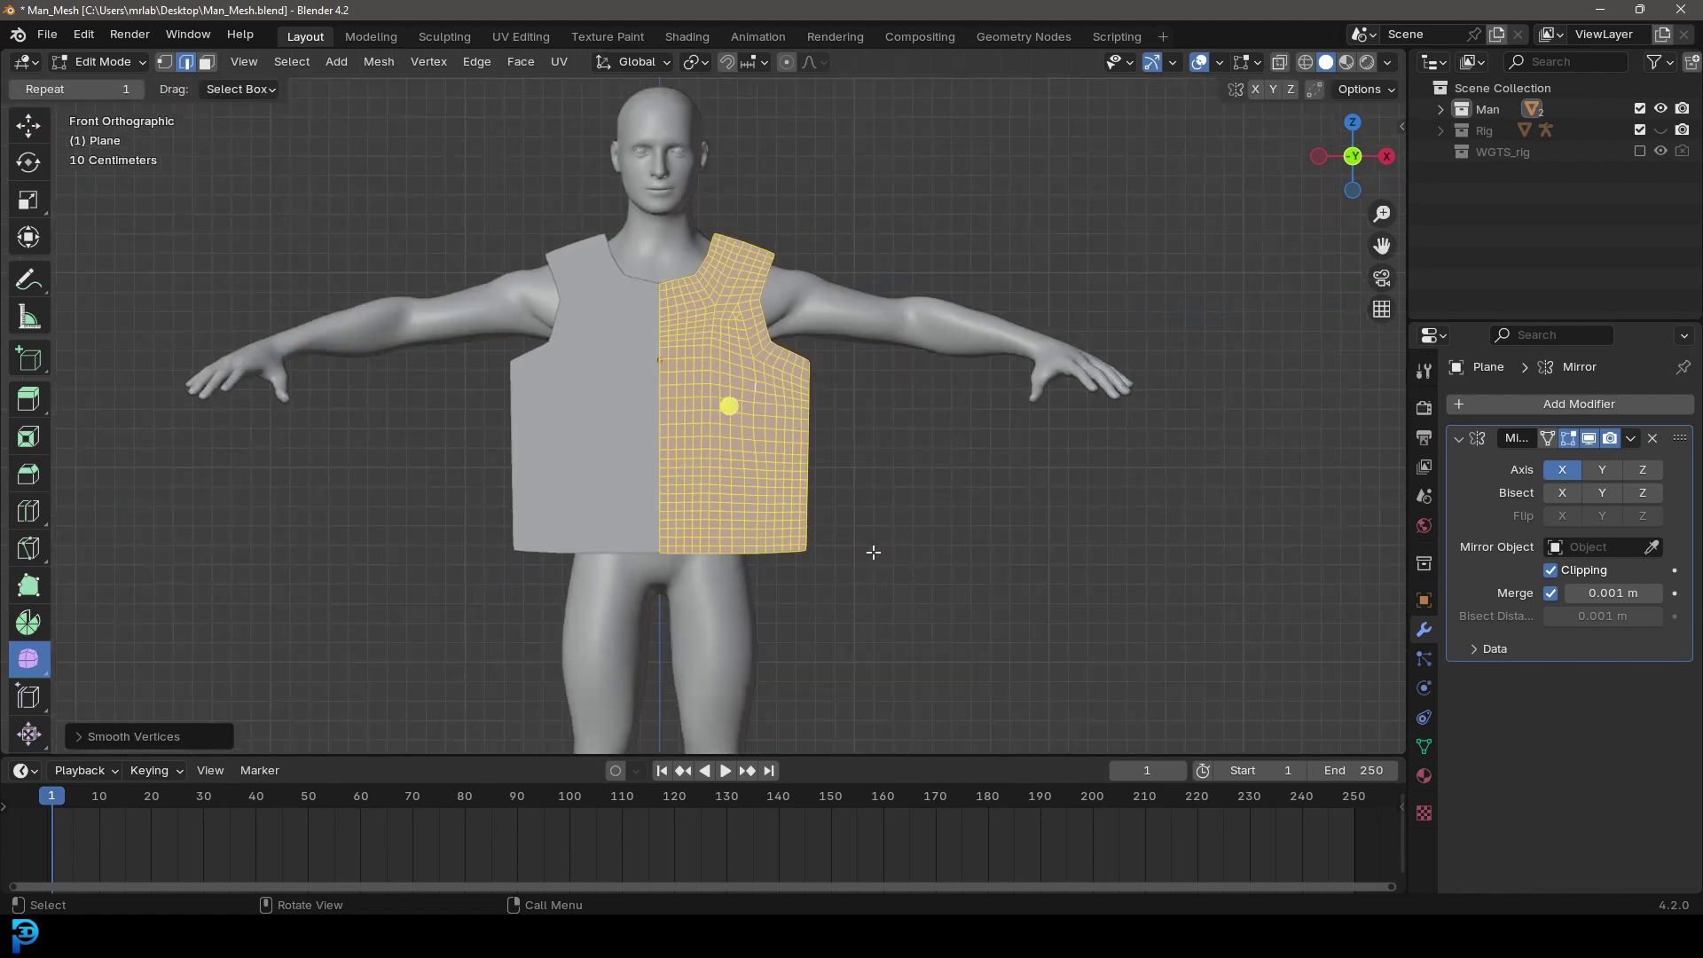
Step: Round the armhole by moving its lower corner vertex and the vertex above it outward with smooth proportional editing
left_click(165, 63)
scroll(779, 227, "up", 2)
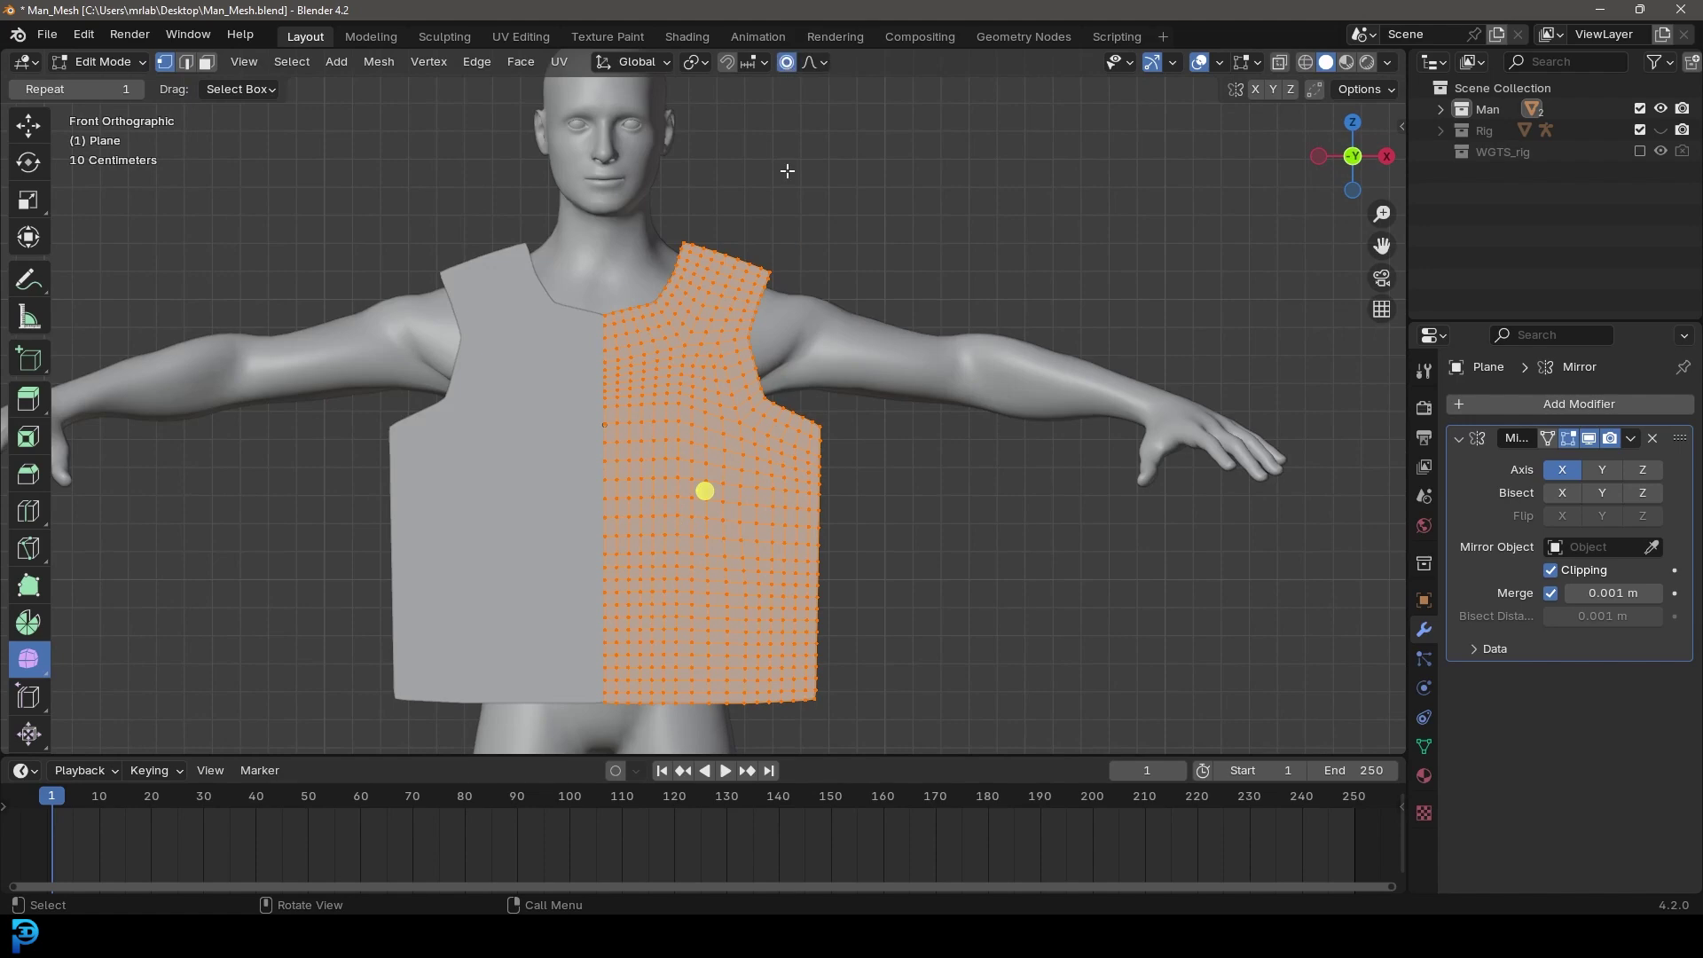
scroll(834, 390, "up", 4)
key("alt+a")
scroll(851, 417, "up", 2)
left_click(887, 392)
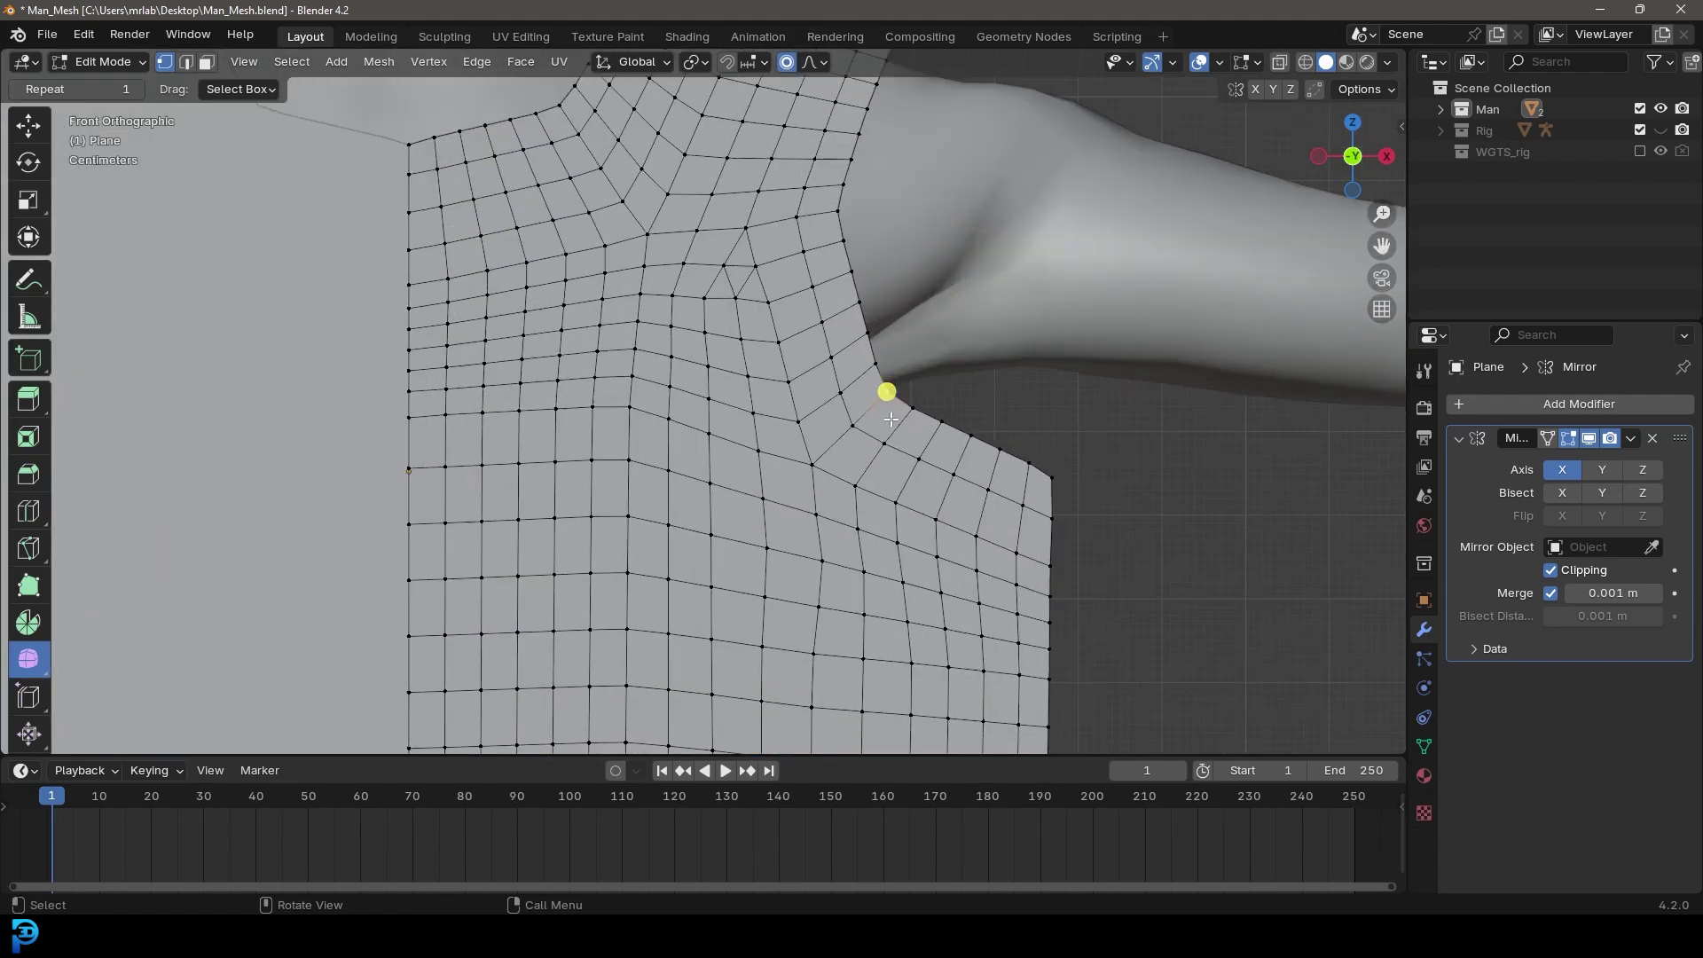
key("g")
scroll(922, 459, "up", 6)
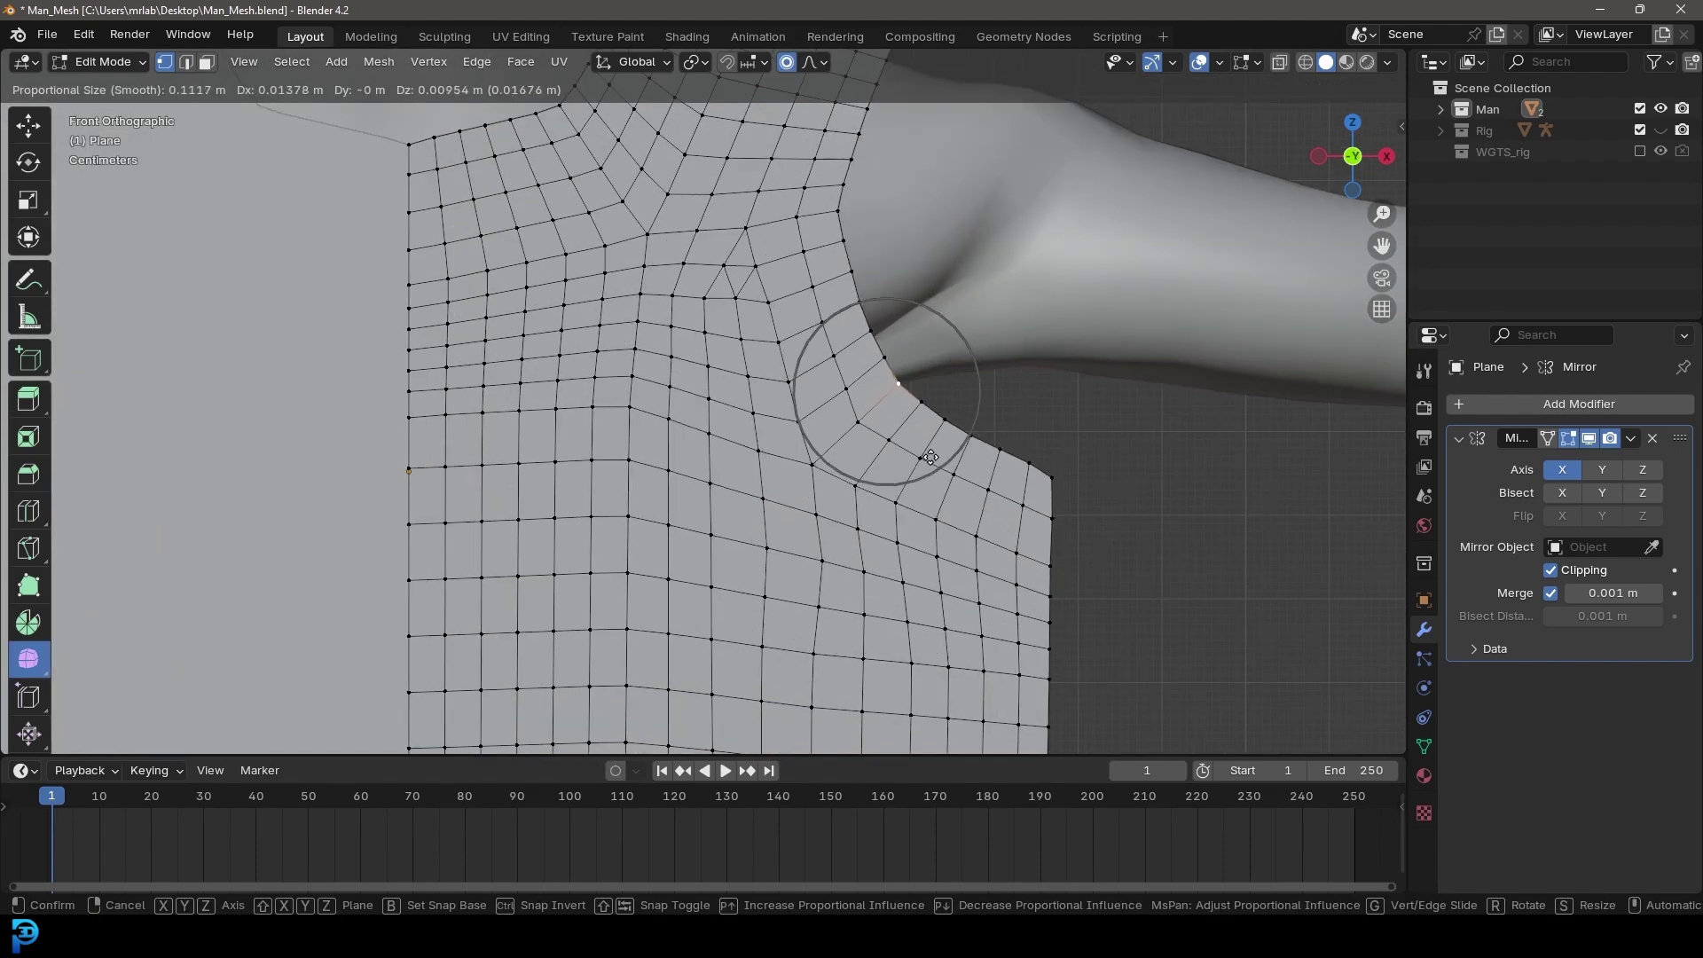
left_click(930, 456)
key("g")
left_click(847, 213)
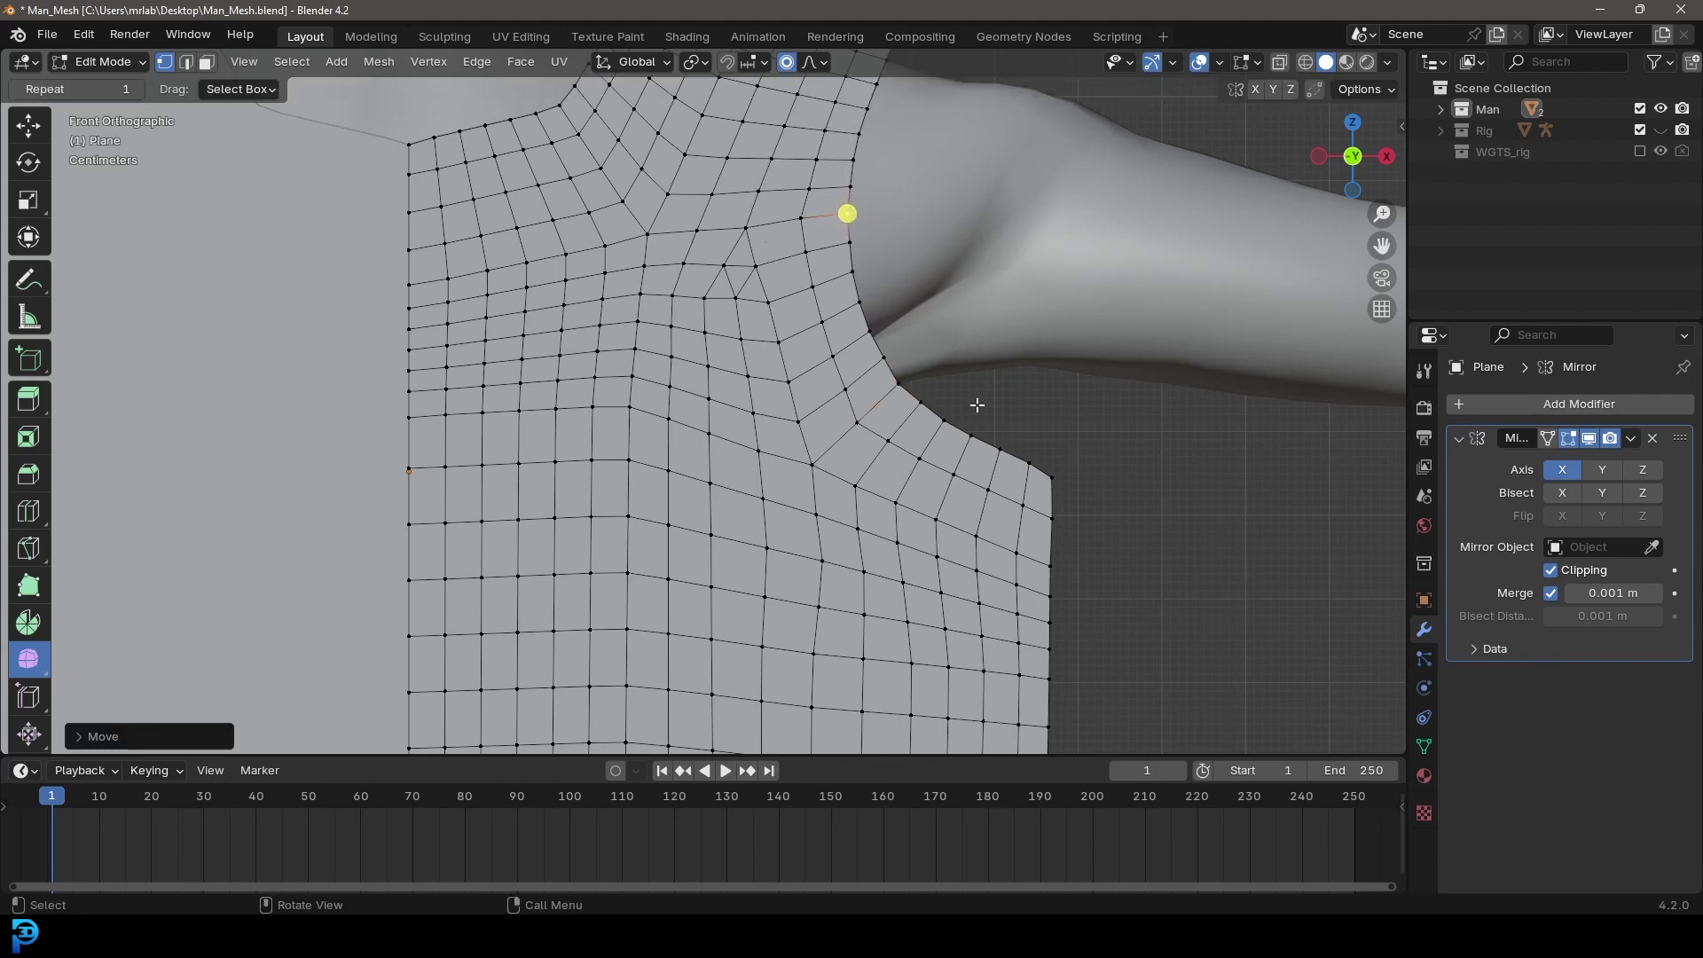
Step: Round the neckline by moving its corner vertex and raising the centre vertex about 0.006 m with proportional editing
scroll(846, 218, "down", 4)
scroll(849, 449, "up", 3)
left_click(859, 445)
key("g")
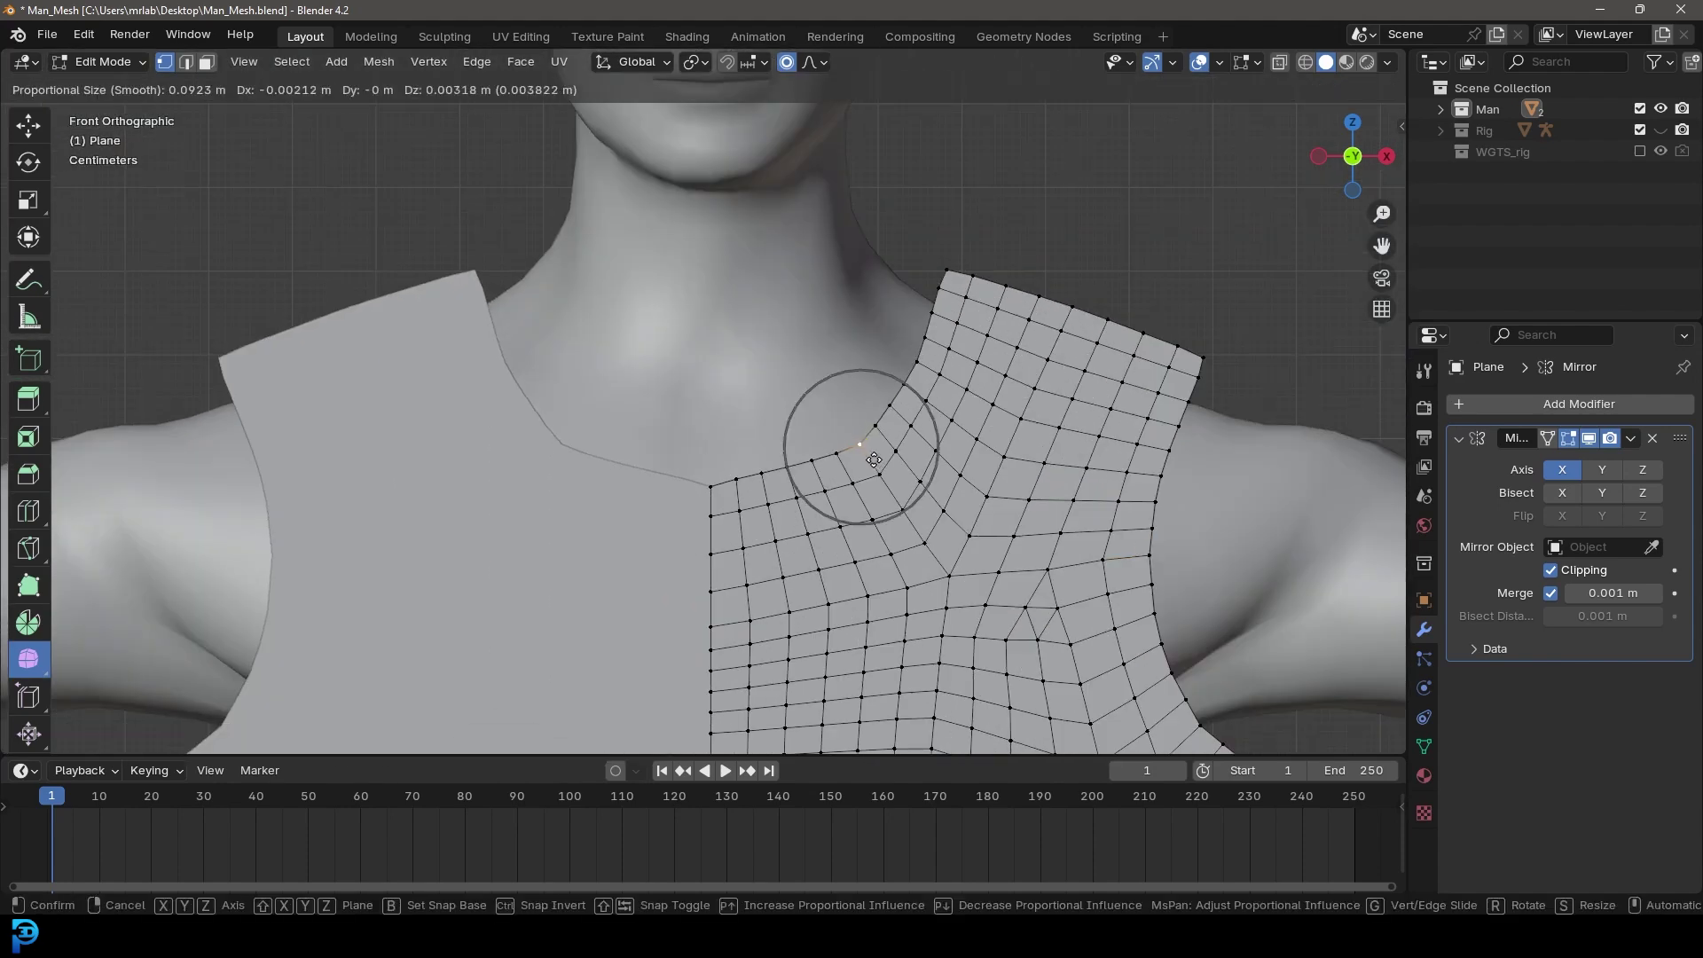
left_click(855, 438)
left_click(709, 486)
key("g")
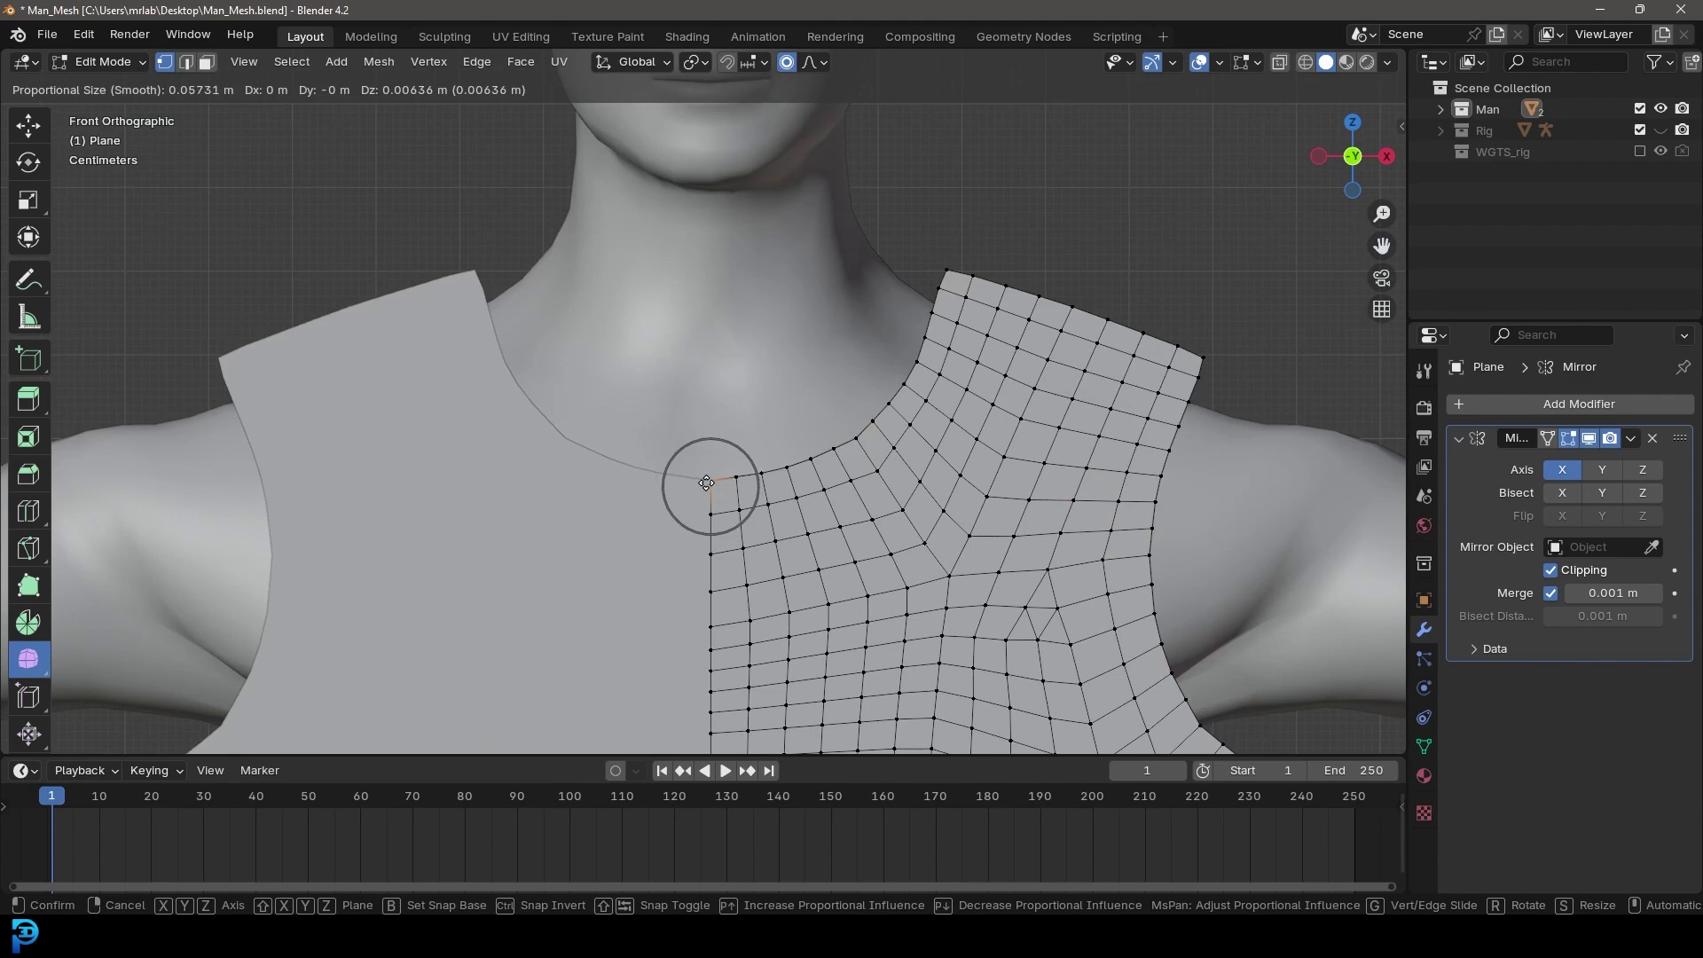
left_click(707, 484)
scroll(982, 277, "down", 4)
Step: Turn off proportional editing and extrude the armhole edge loop about 0.23 m outward to start the sleeve
middle_click_drag(999, 416, 827, 355, "shift")
key("alt+a")
scroll(996, 177, "down", 2)
scroll(909, 222, "up", 5)
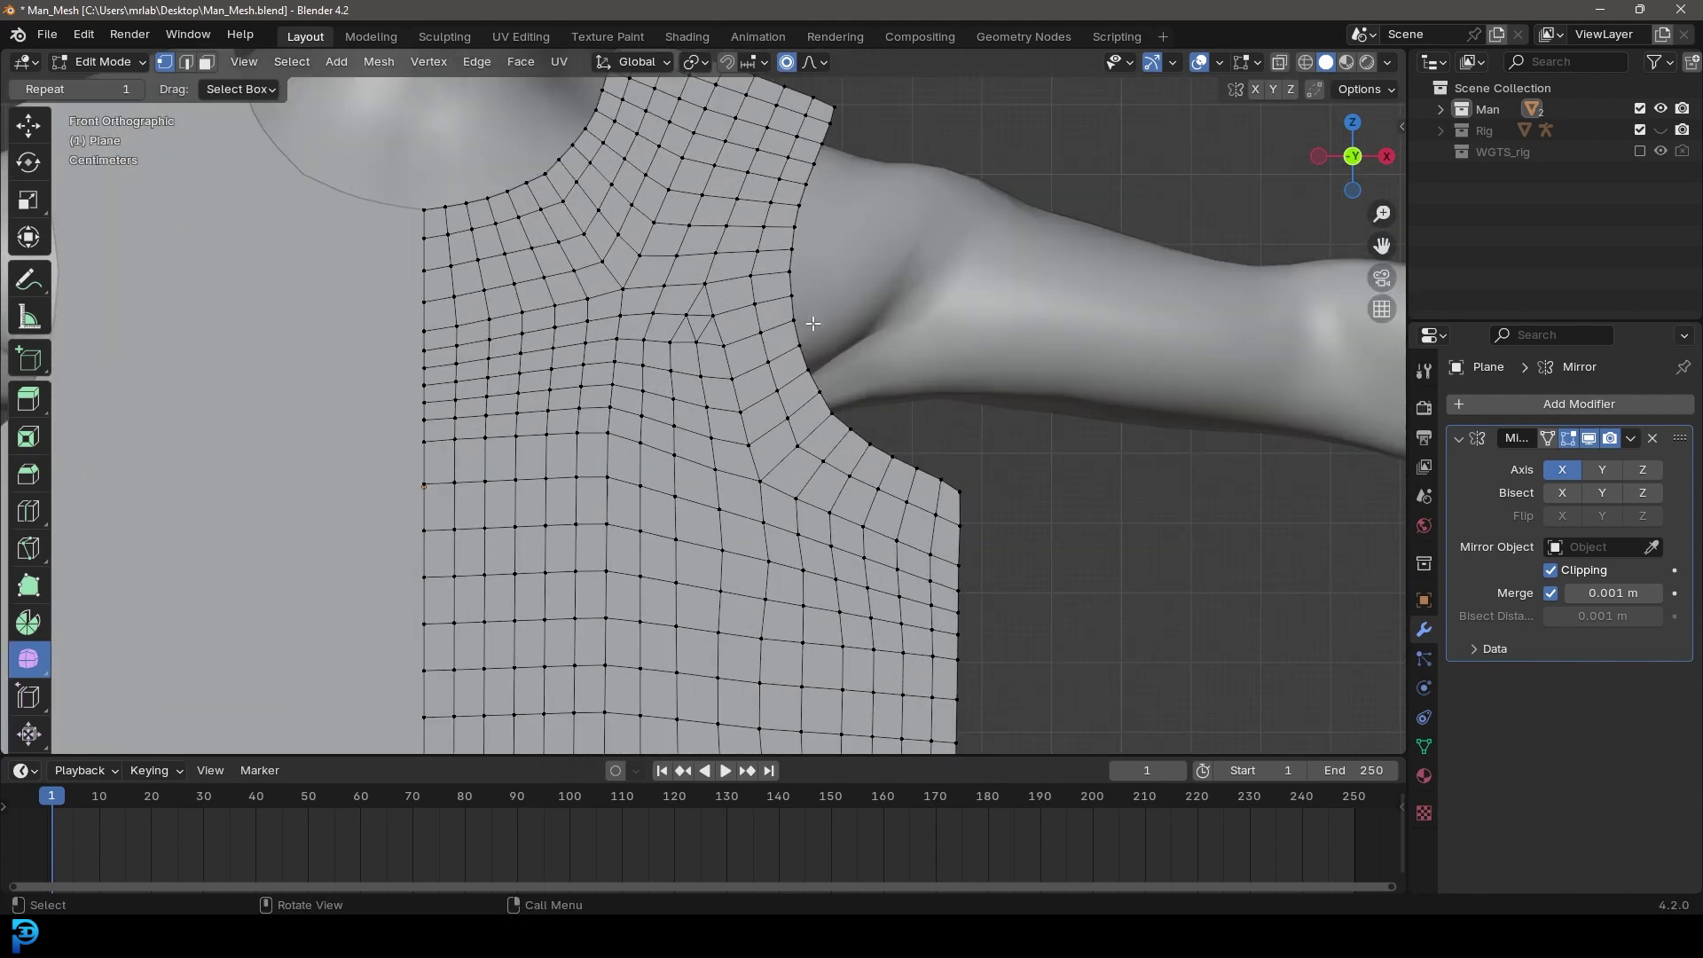
left_click(836, 313, "alt")
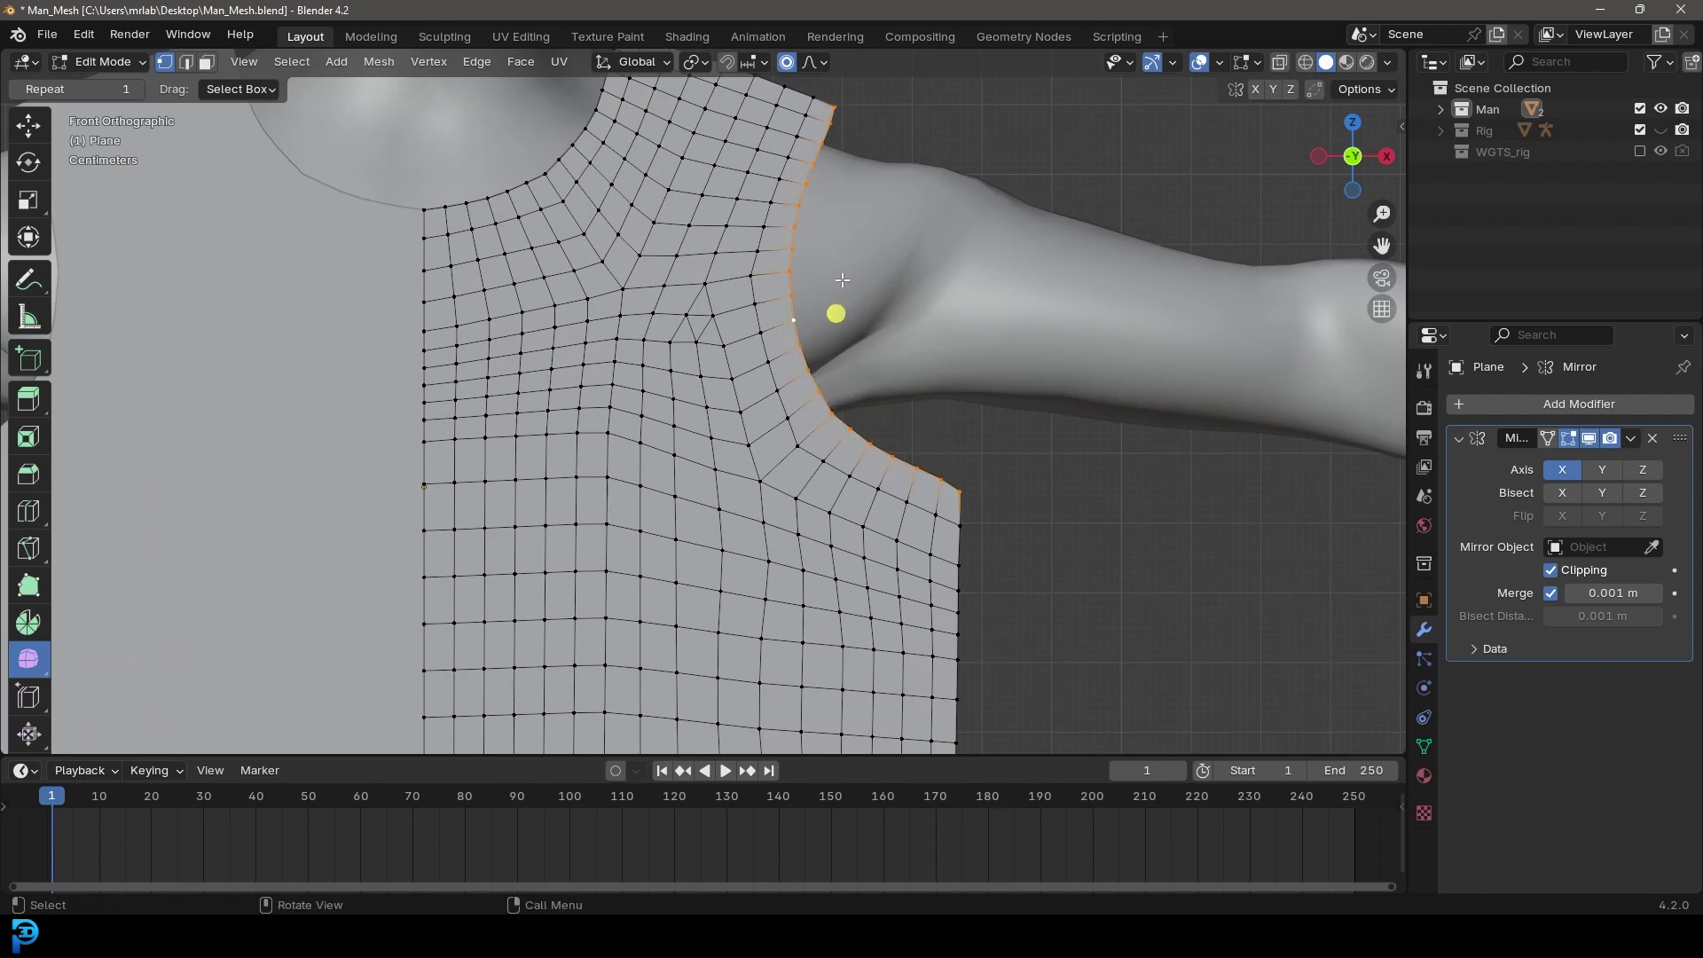
left_click(786, 62)
middle_click_drag(917, 322, 750, 405, "shift")
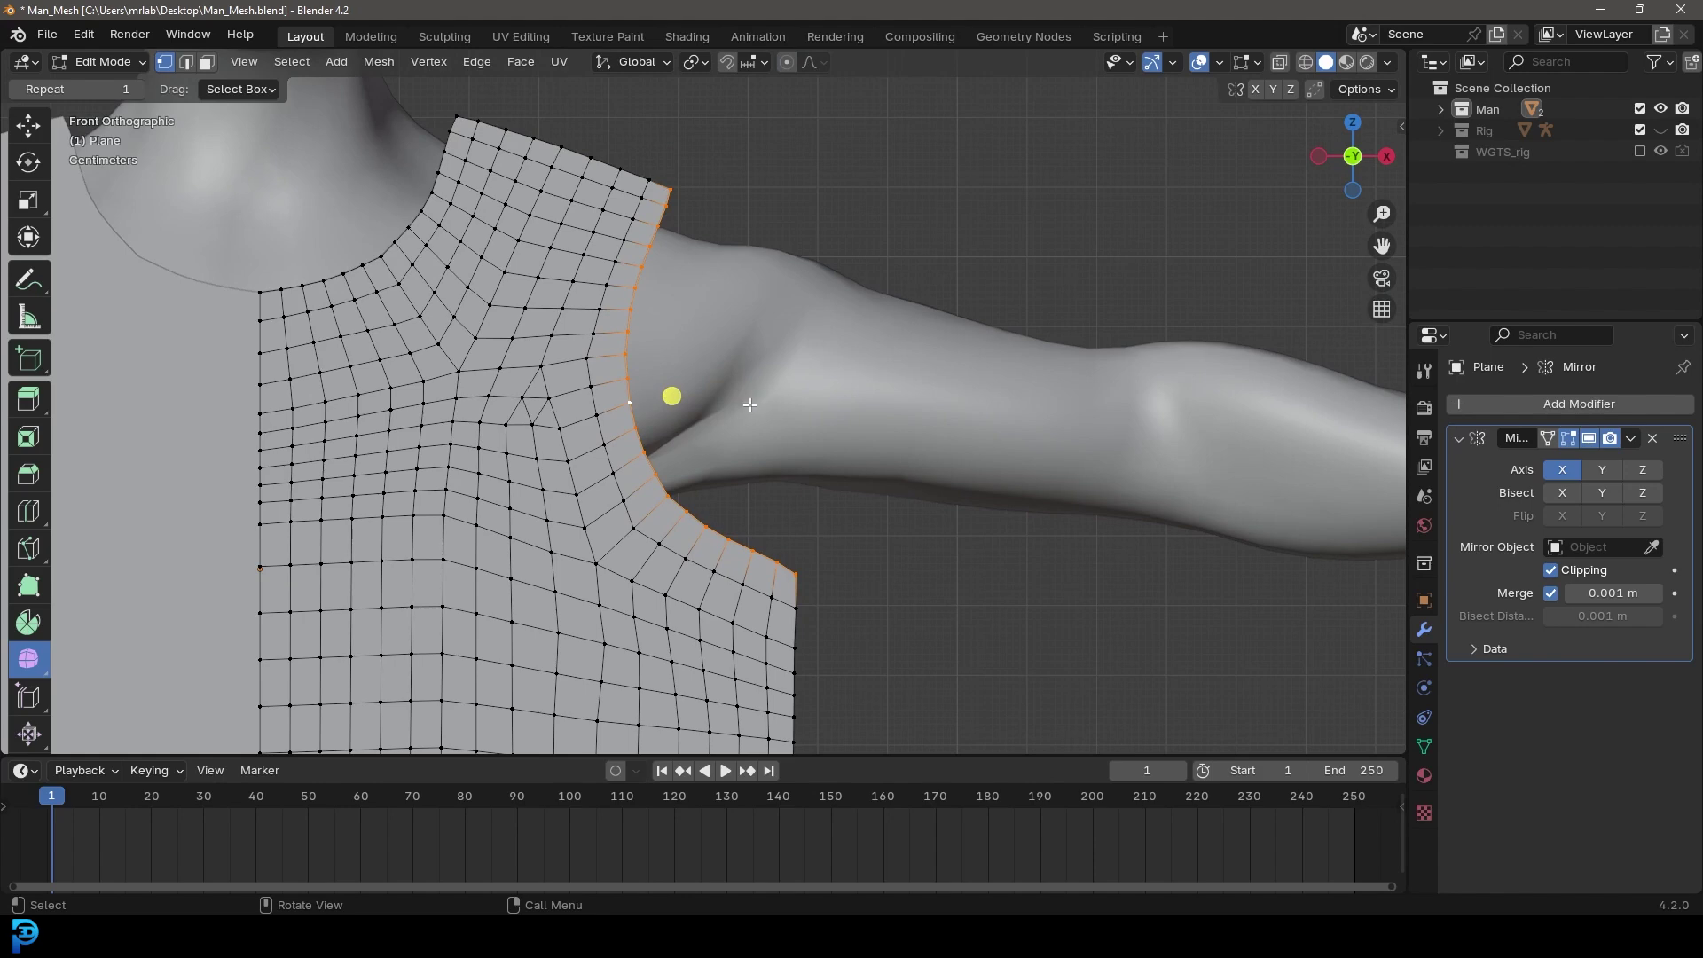
scroll(742, 422, "down", 1)
key("e")
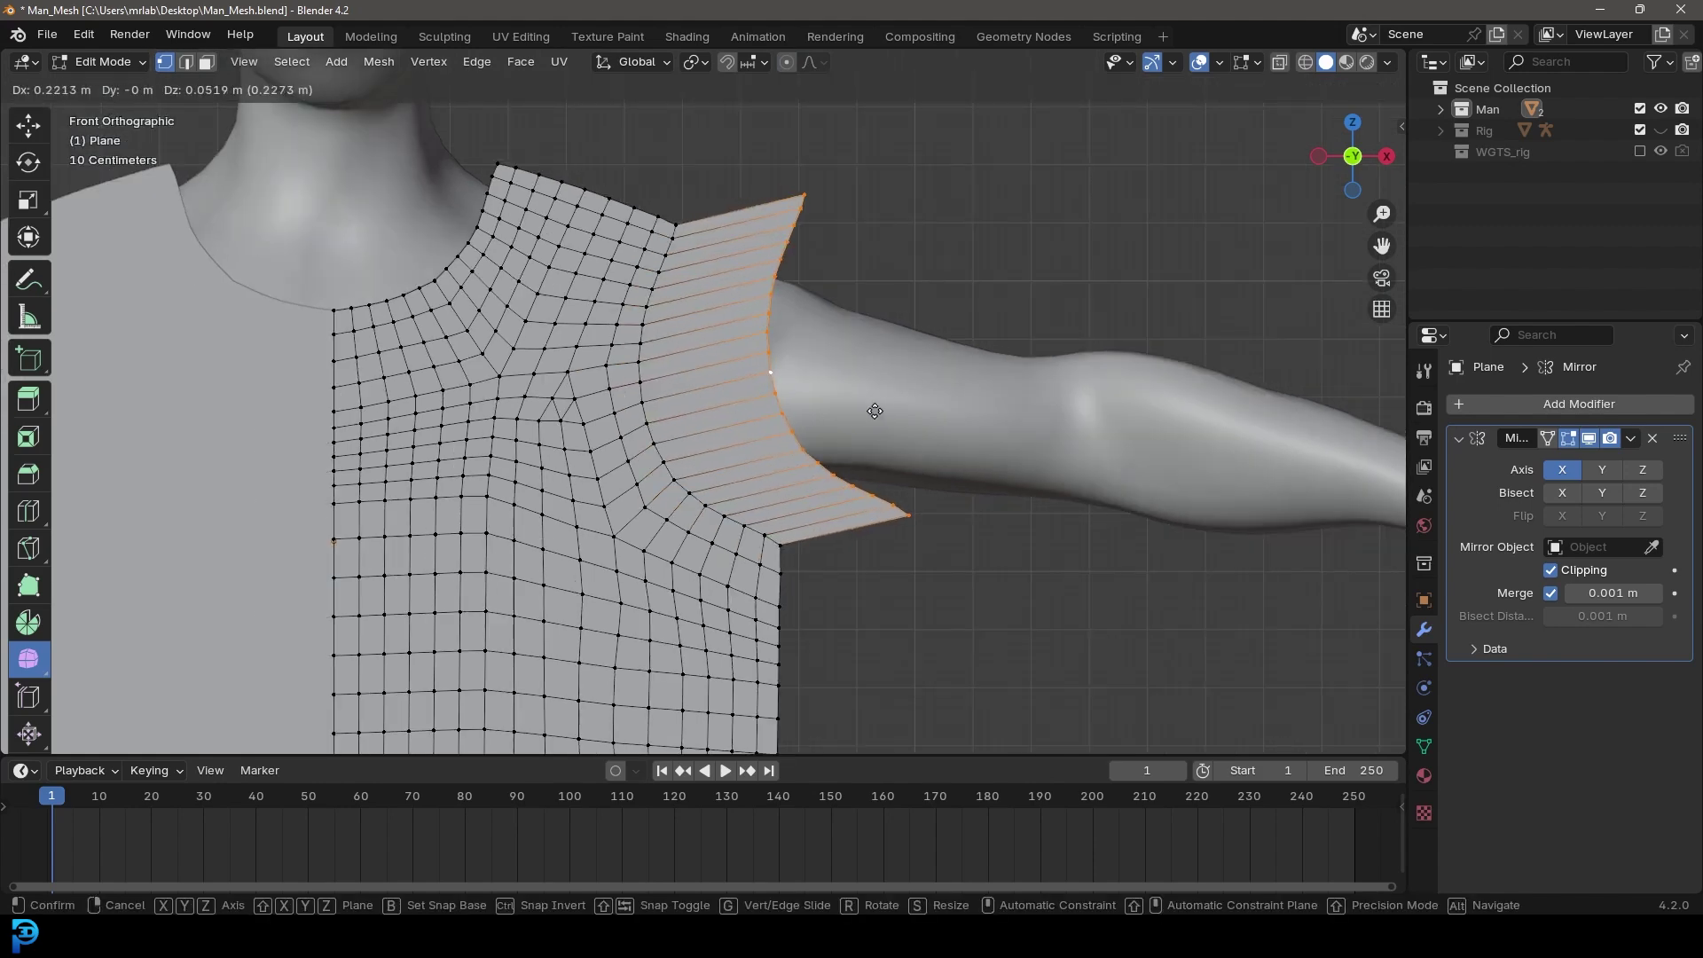
left_click(874, 412)
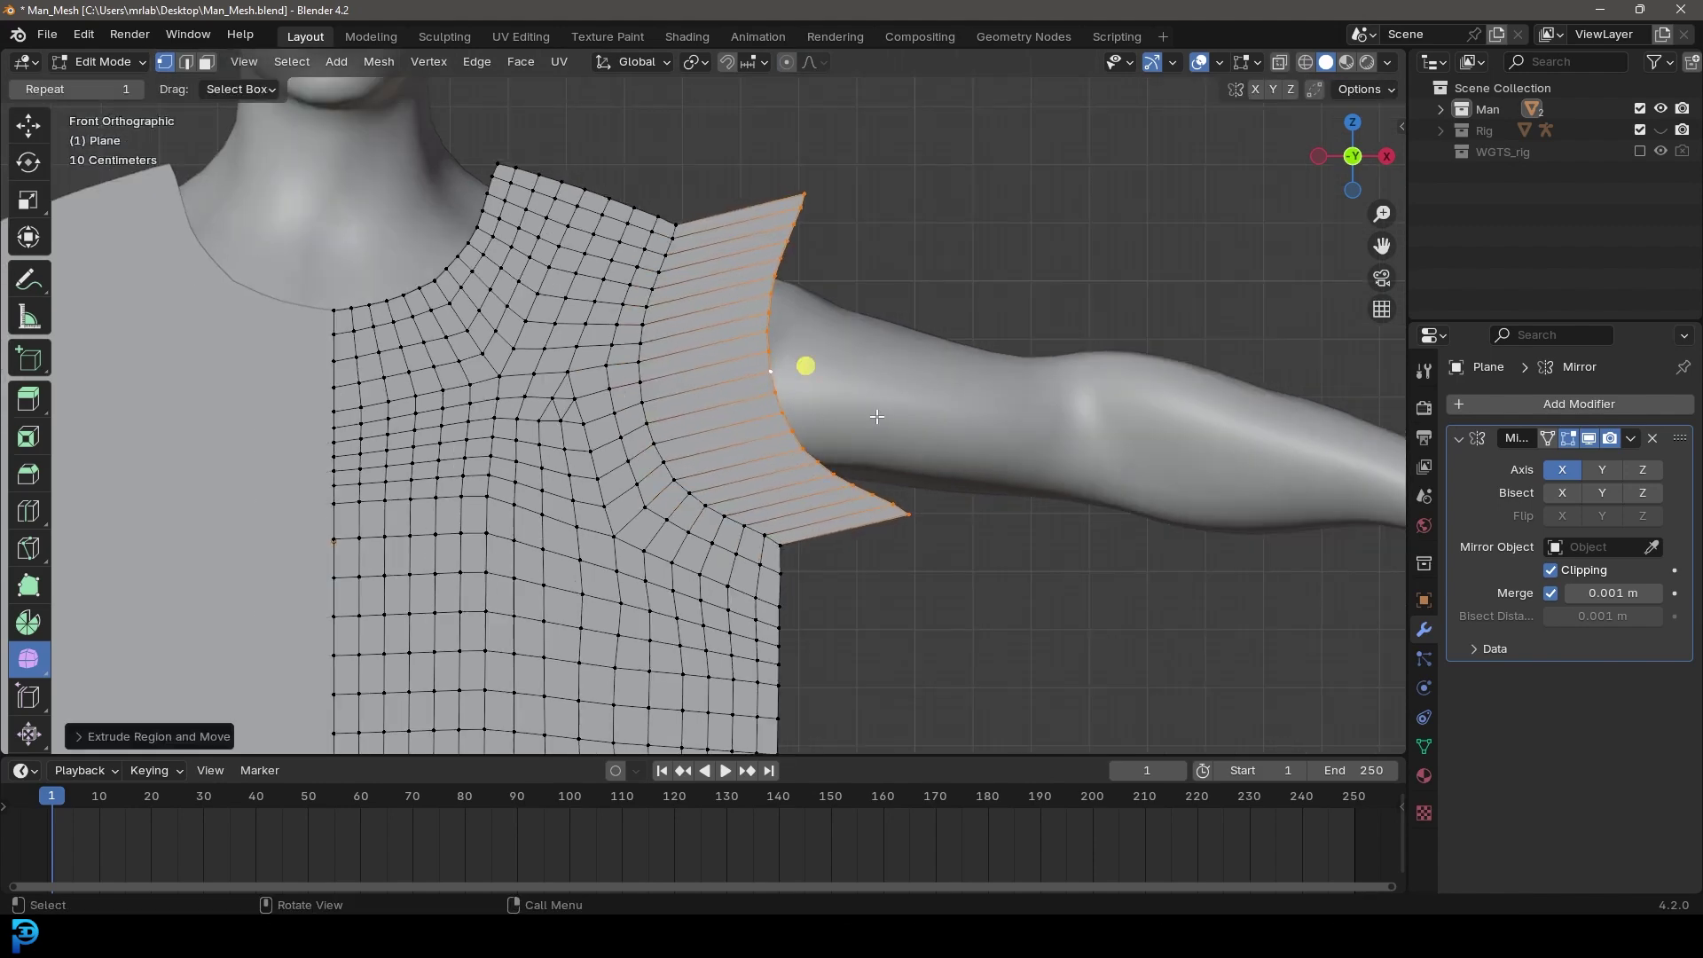
Step: Turn proportional editing back on and extrude the sleeve's outer edge further along the arm to the forearm
scroll(875, 413, "down", 3)
scroll(751, 454, "up", 2)
key("o")
scroll(770, 445, "up", 1)
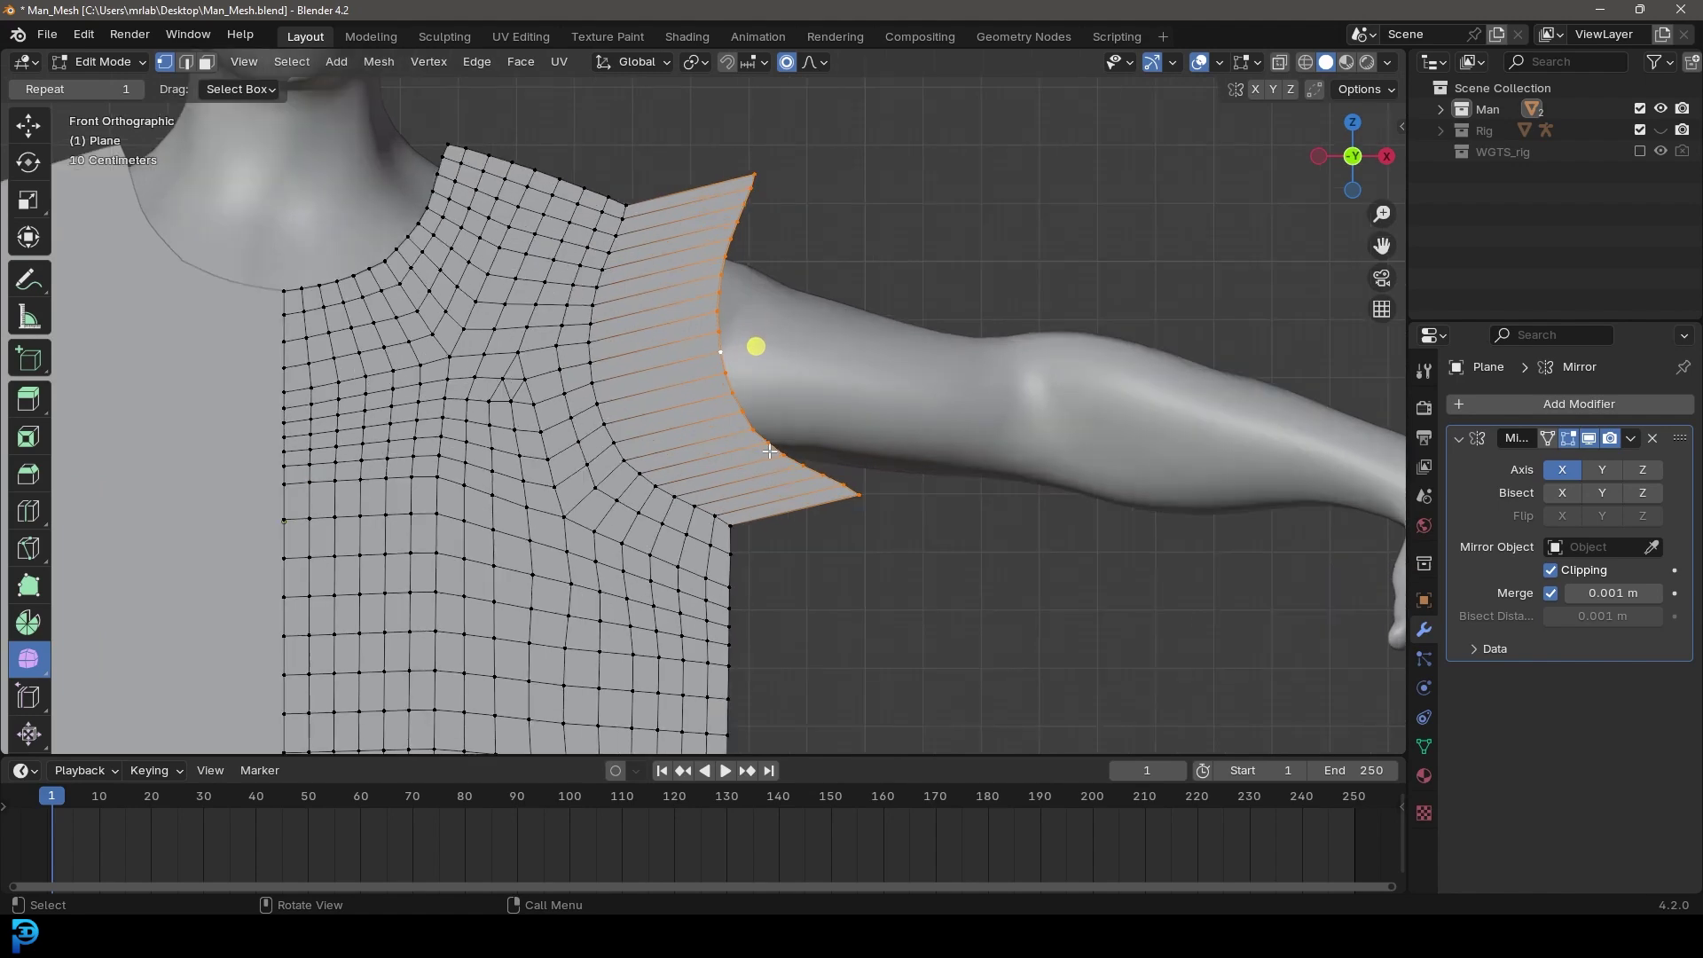
key("e")
left_click(1245, 364)
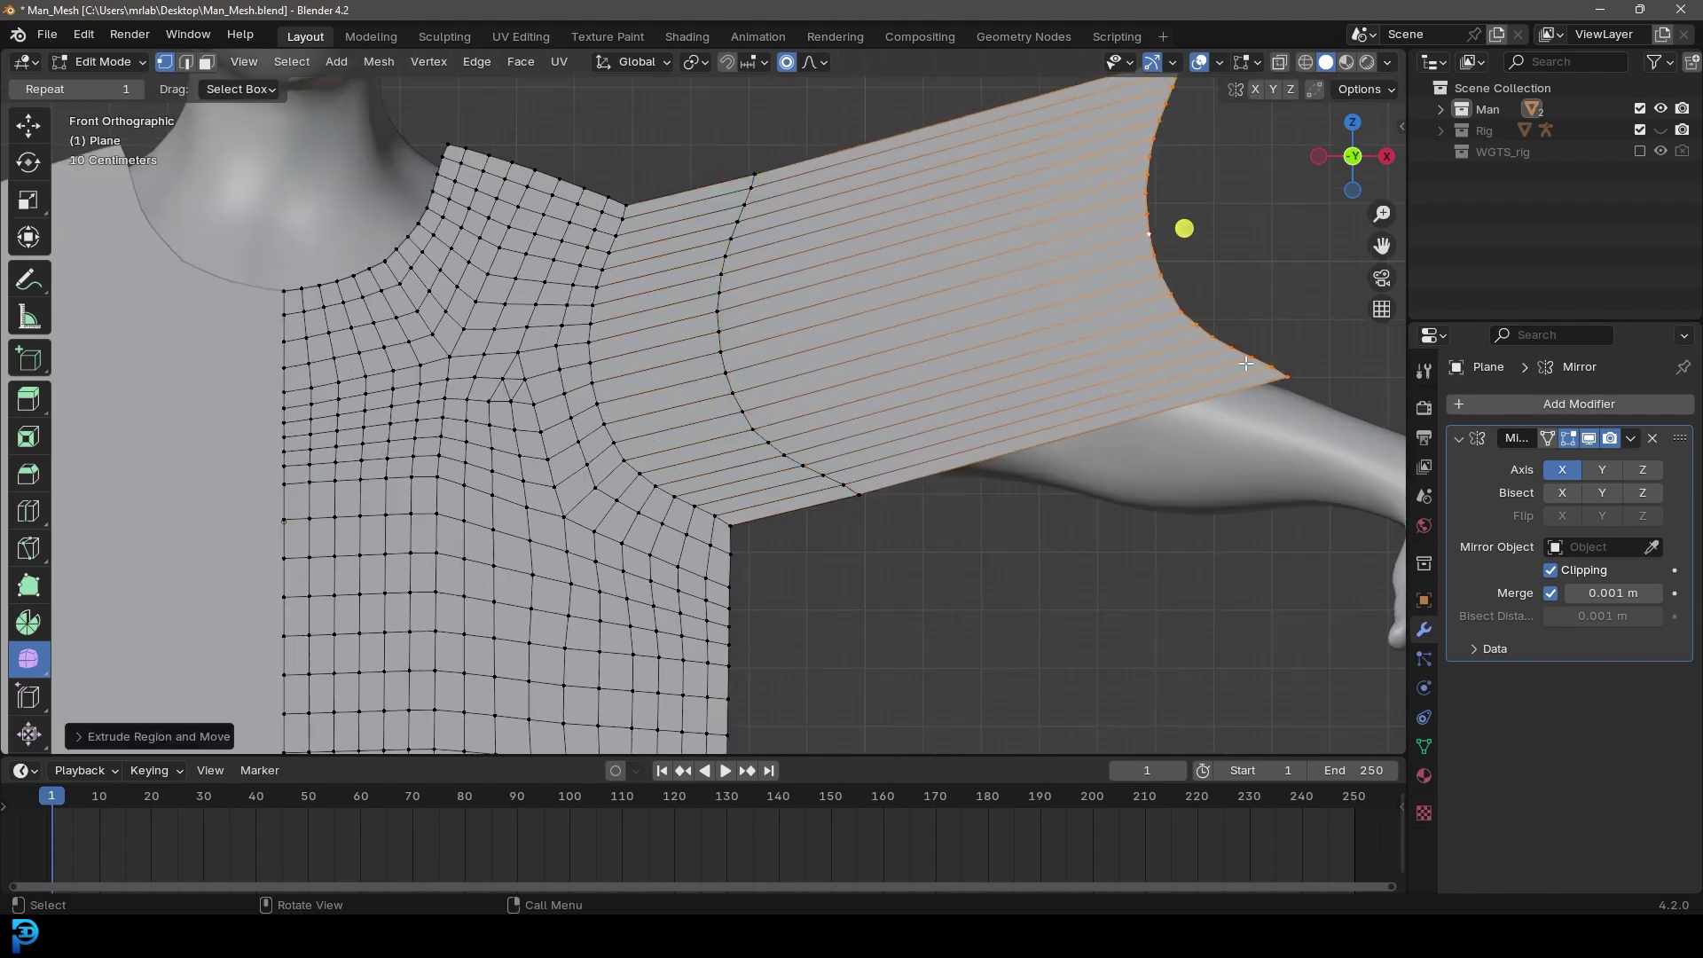
Step: Rotate the sleeve's open end about 18 degrees and flatten it by scaling to 0 along X
middle_click_drag(1245, 364, 1035, 447, "shift")
key("r")
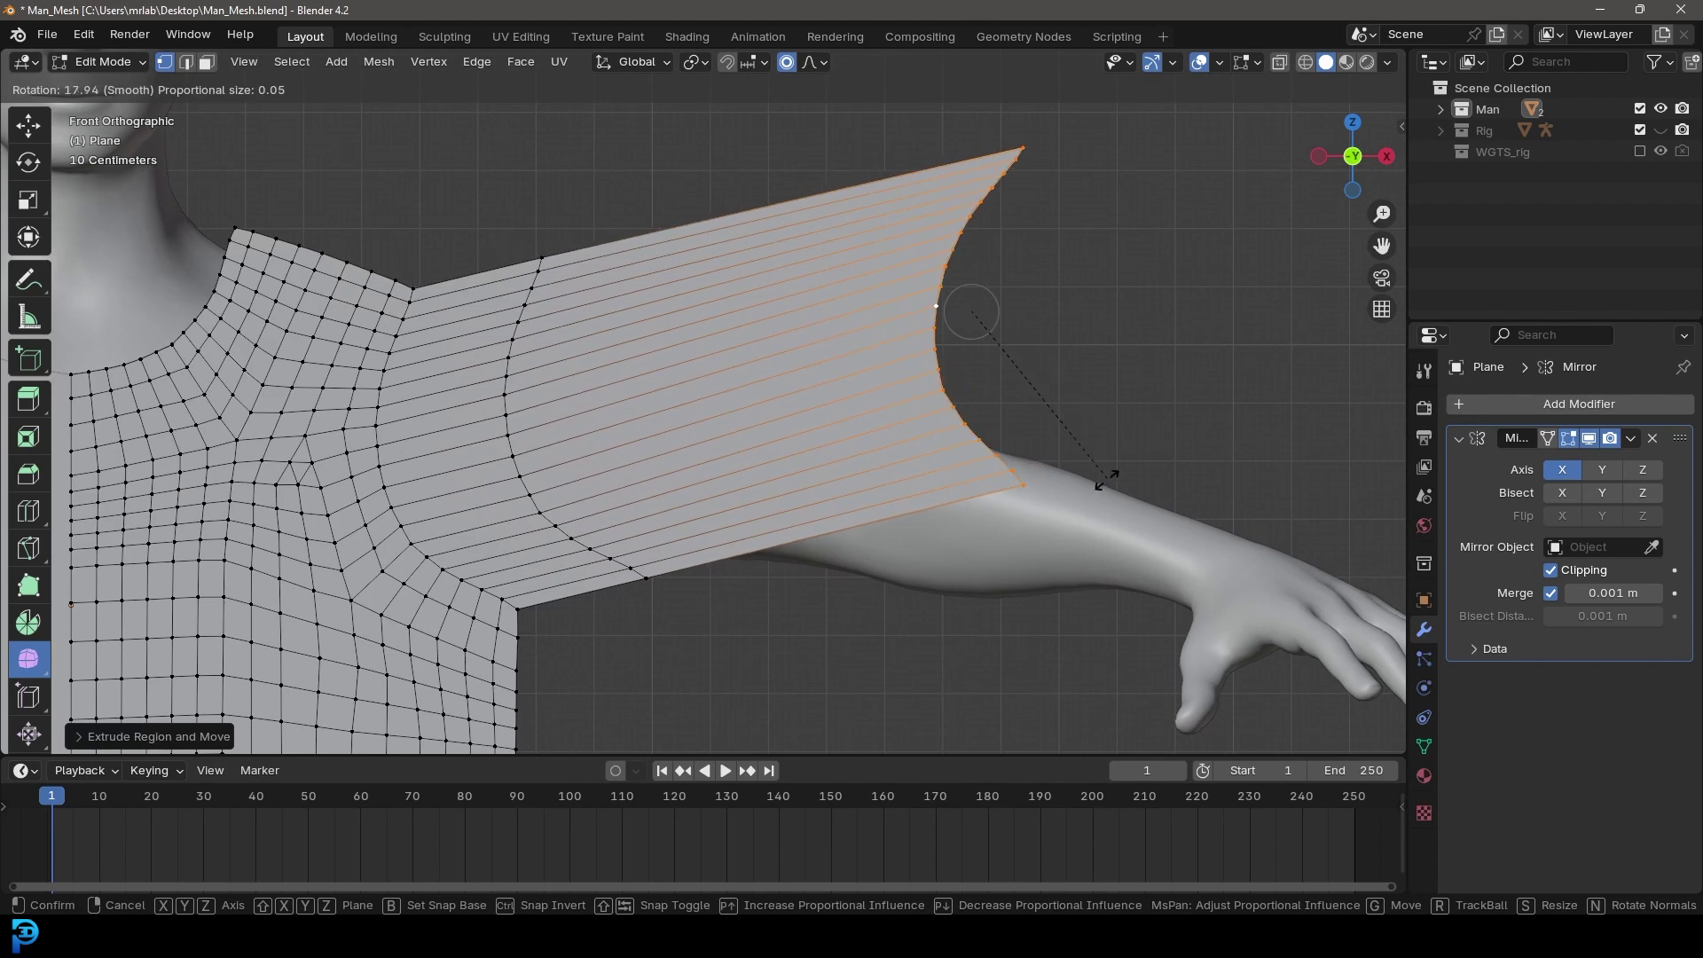
left_click(969, 311)
key("s")
key("x")
key("0")
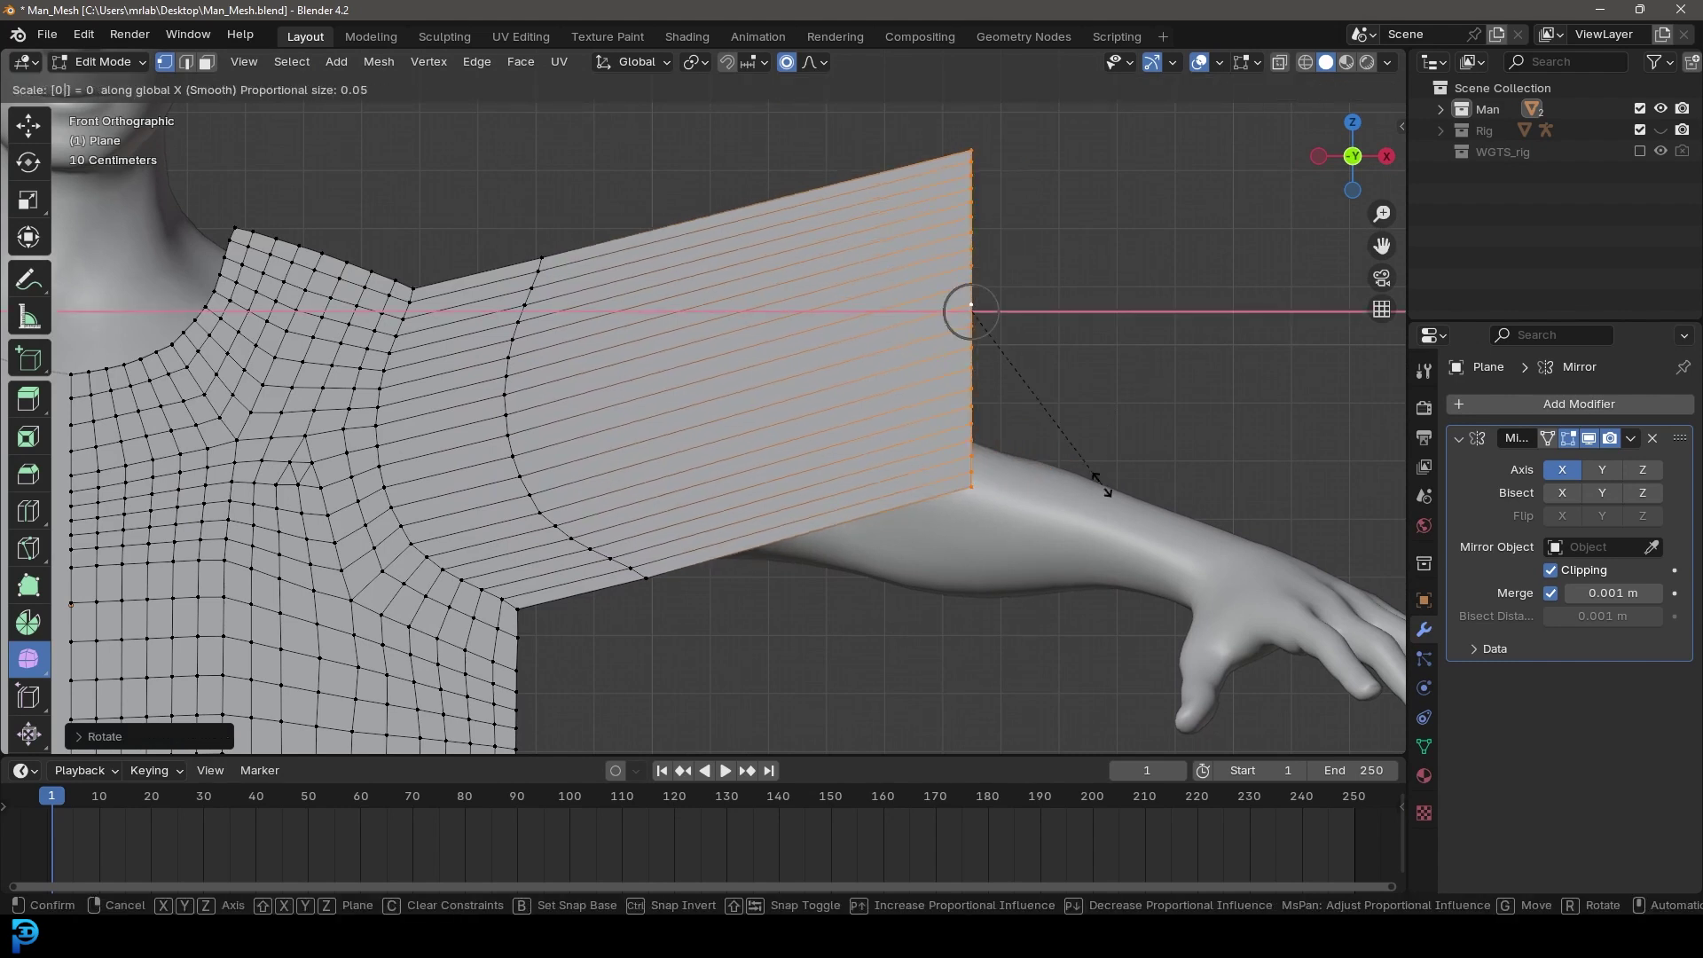
left_click(1101, 484)
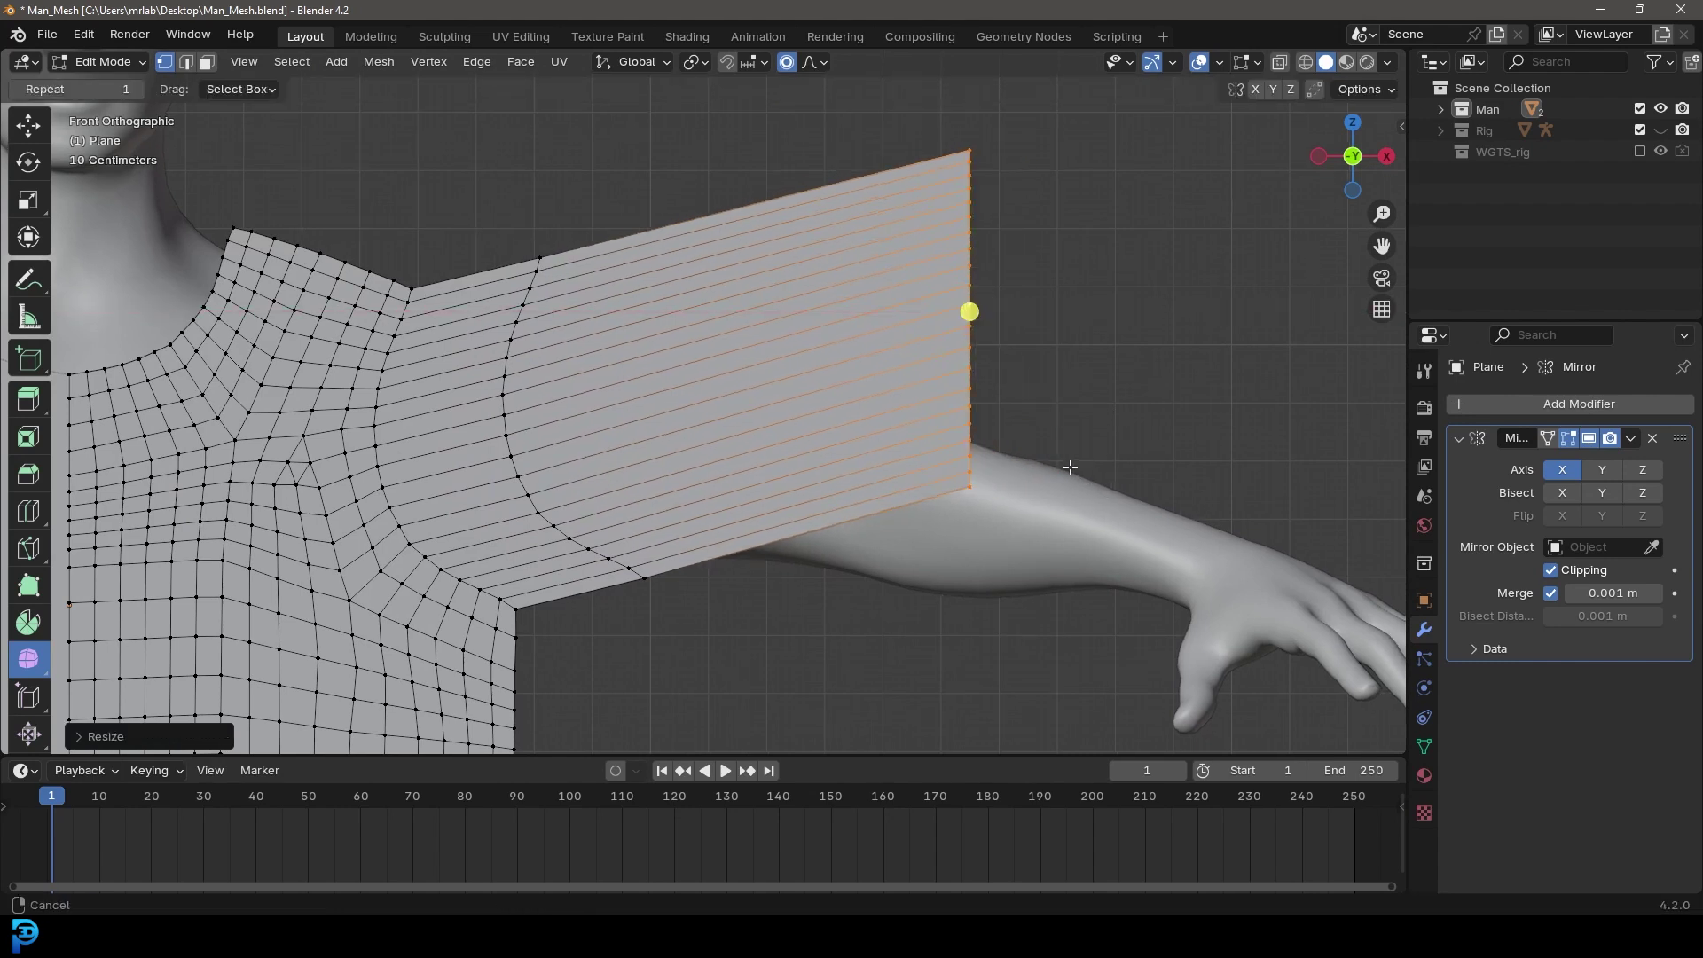
Step: Rotate the flattened sleeve opening about -17 degrees so it sits square to the sleeve
middle_click_drag(1070, 458, 1035, 523, "shift")
key("r")
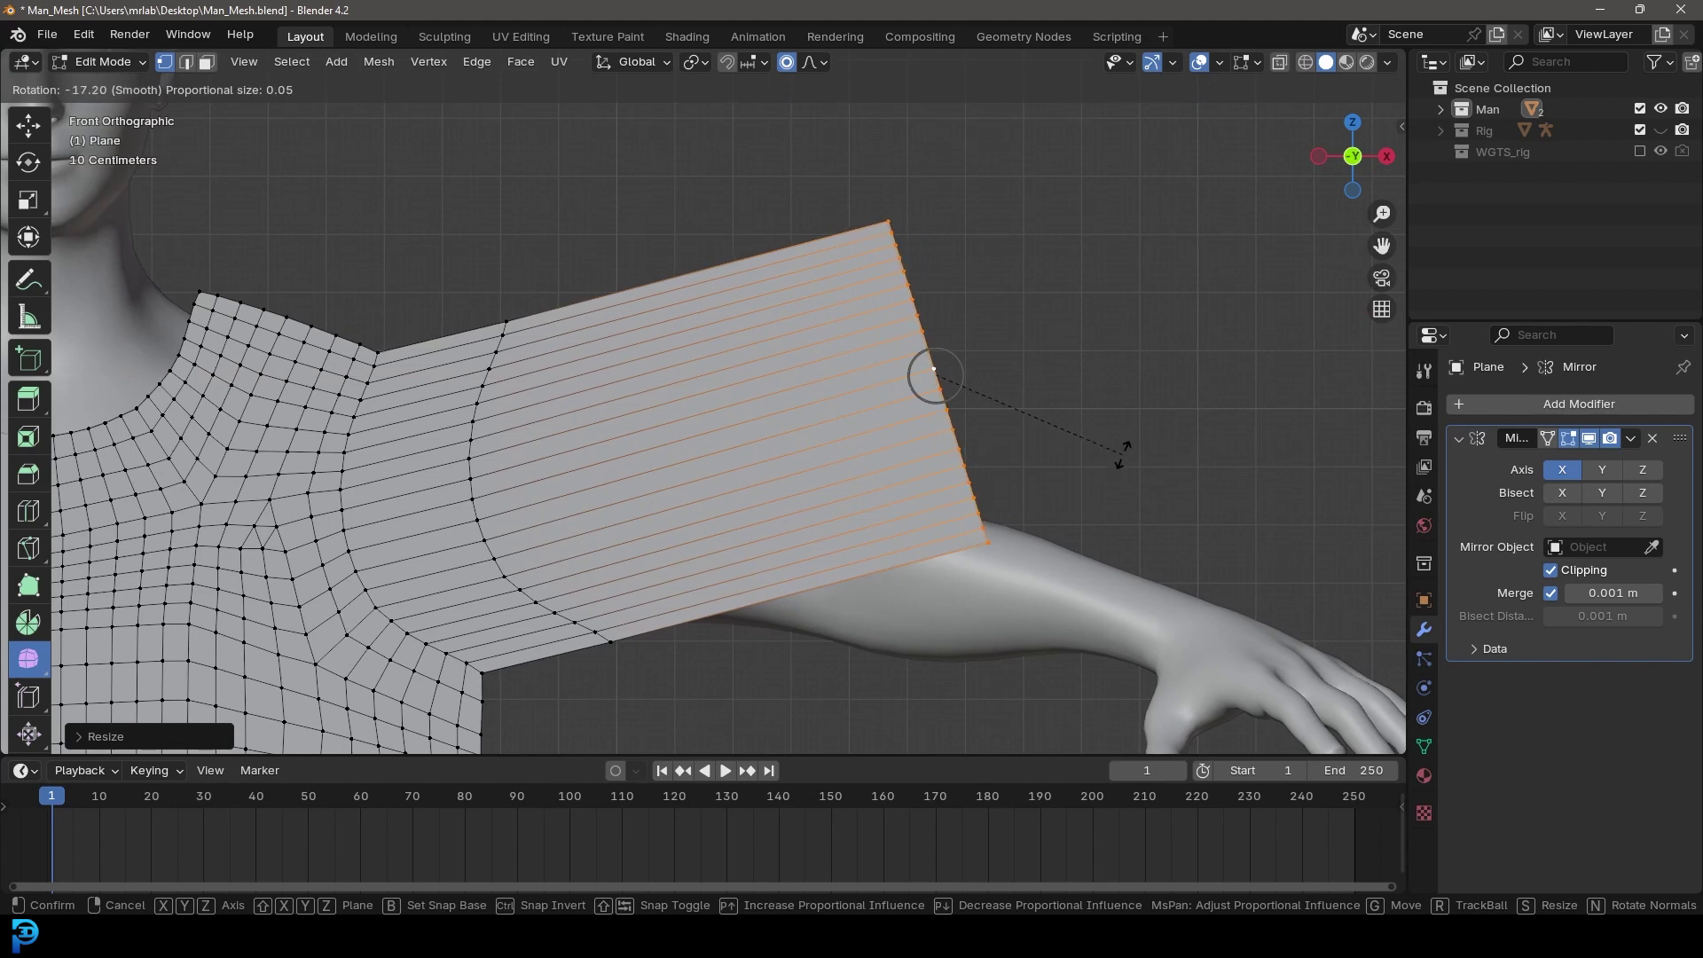
left_click(1121, 449)
Step: Add the sleeve's inner edge loop to the selection, then rotate the outer sleeve downward and move it about 0.16 m along the arm
scroll(535, 500, "down", 3)
scroll(674, 382, "up", 2)
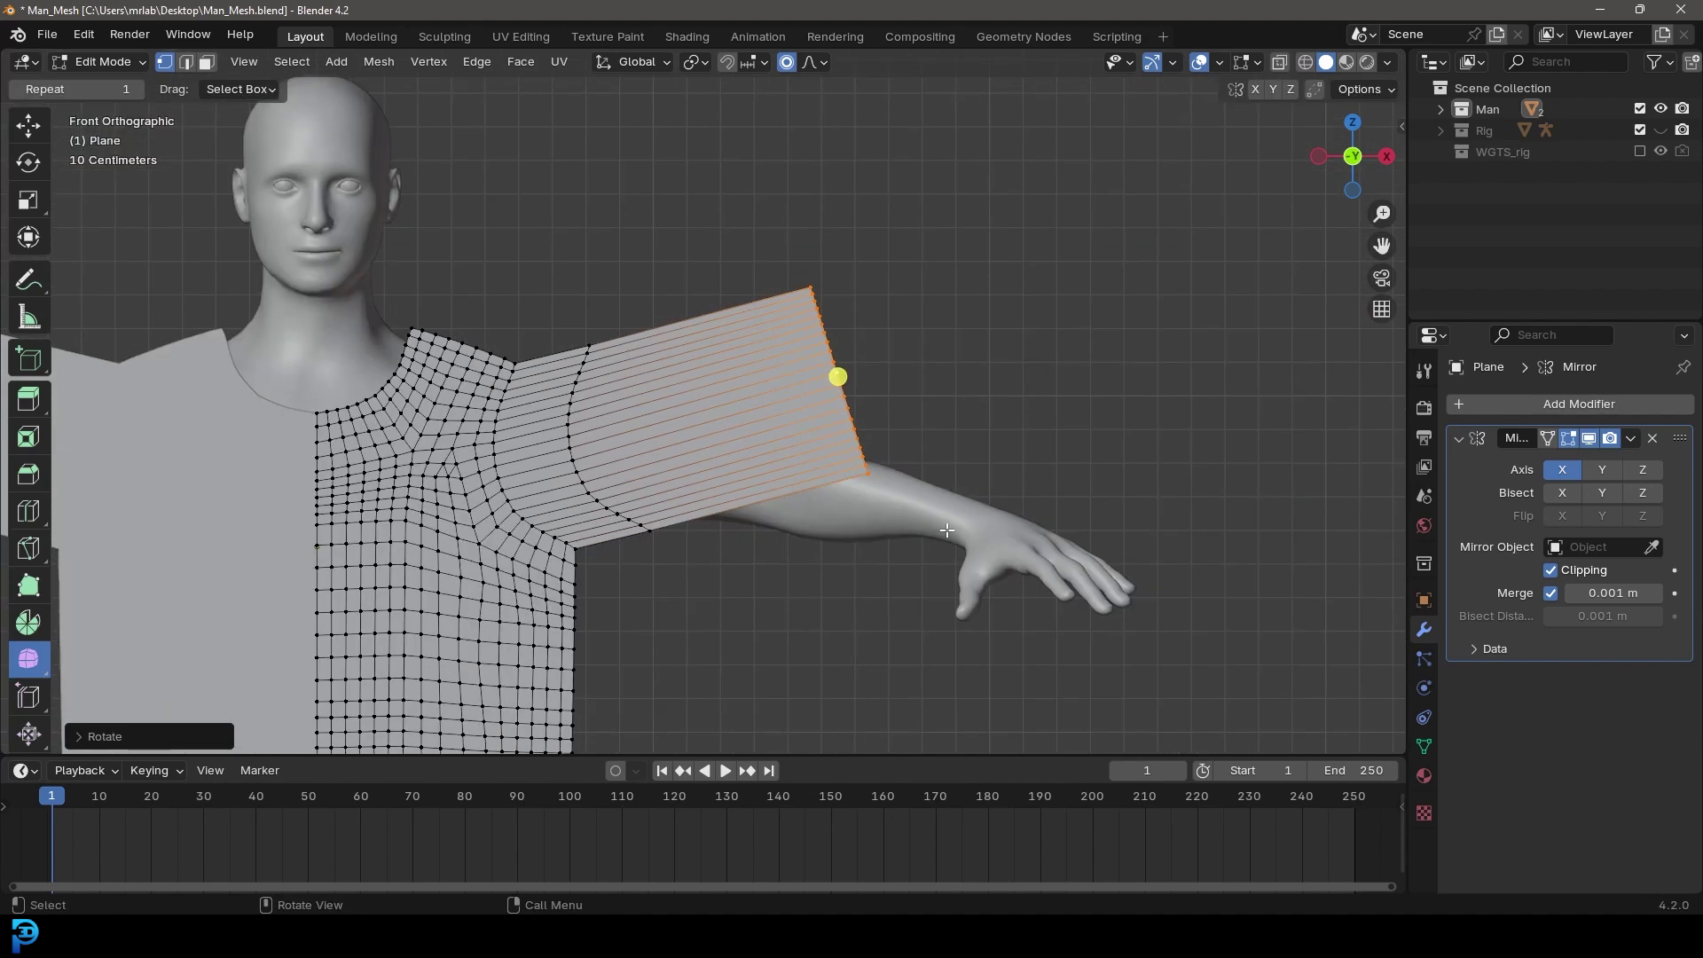
key("c")
mouse_move(581, 327)
left_mouse_down()
mouse_move(557, 361)
mouse_move(572, 487)
mouse_move(643, 559)
left_mouse_up()
right_click(643, 559)
middle_click_drag(866, 455, 859, 476, "shift")
key("g")
right_click(812, 497)
key("r")
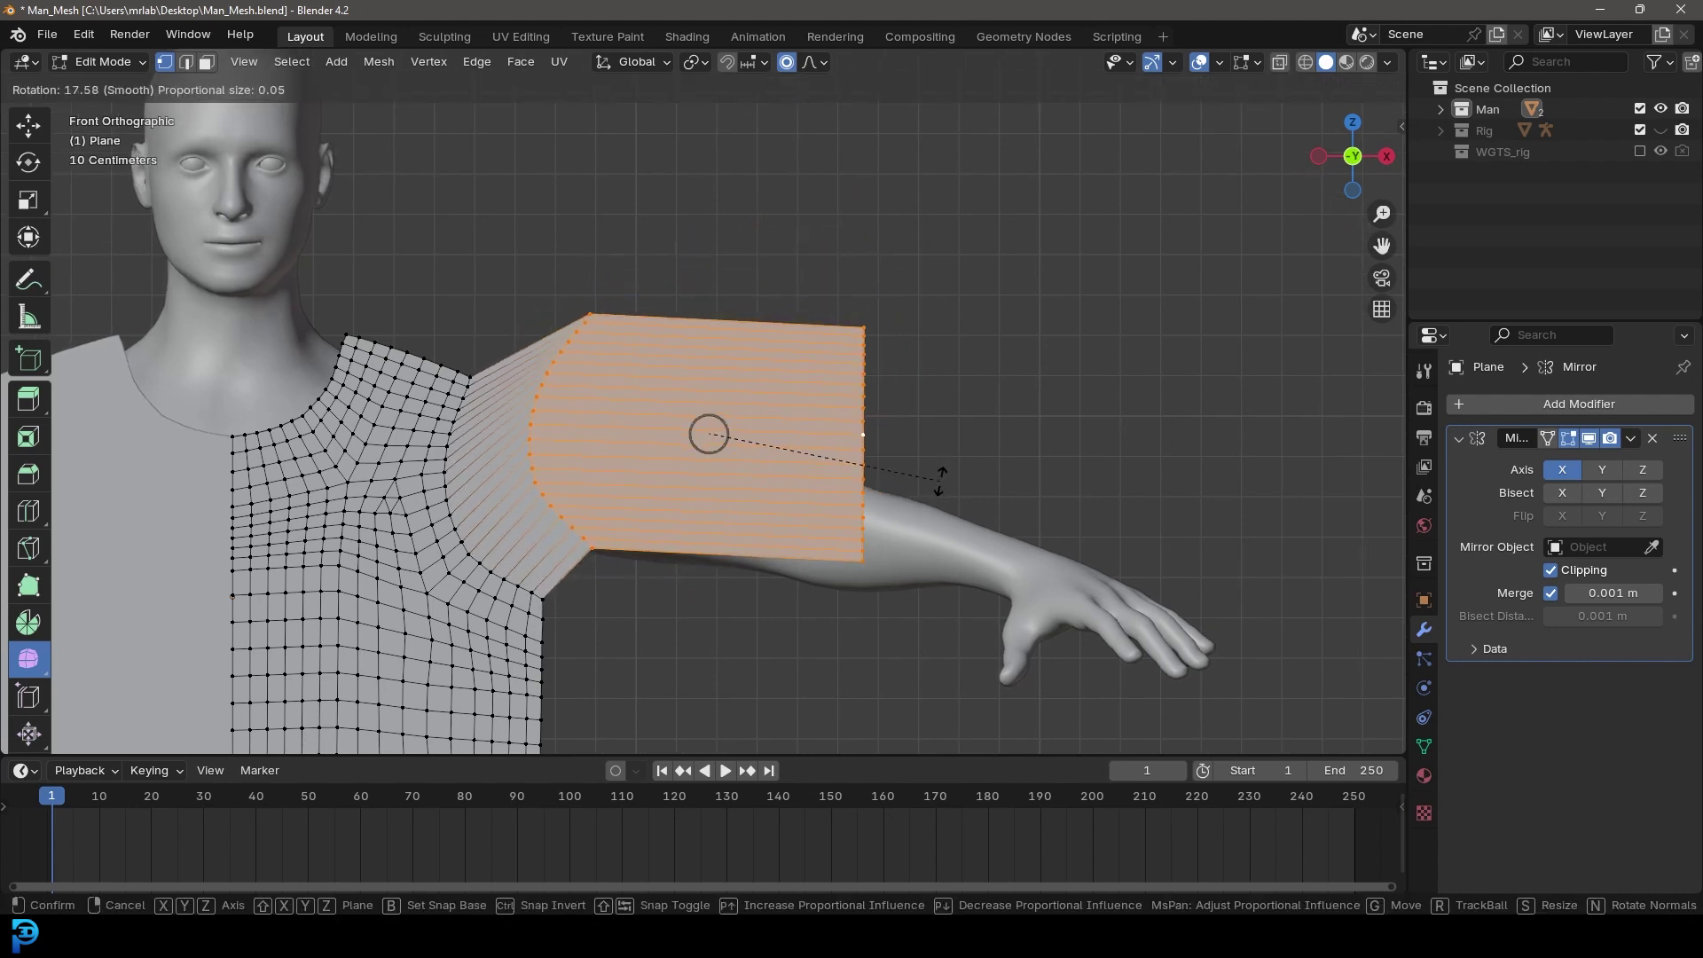
left_click(930, 500)
key("g")
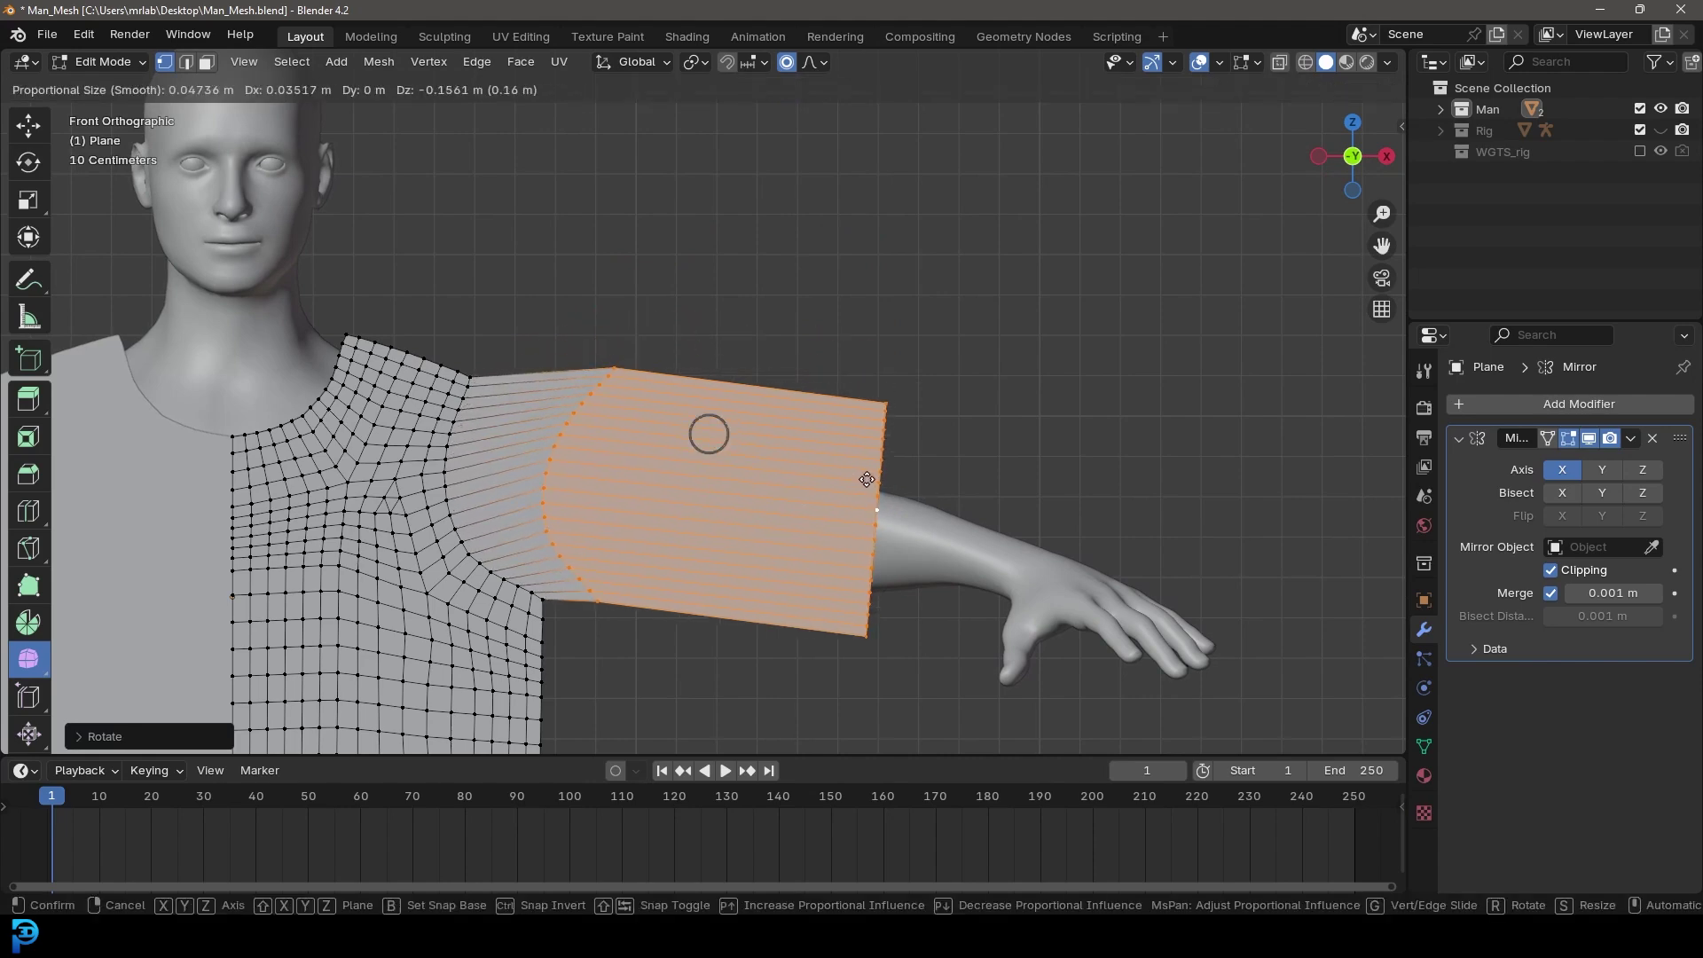
left_click(866, 482)
Step: Add 11 evenly spaced loop cuts across the outer sleeve section and deselect everything
middle_click_drag(866, 482, 892, 415)
key("KP_1")
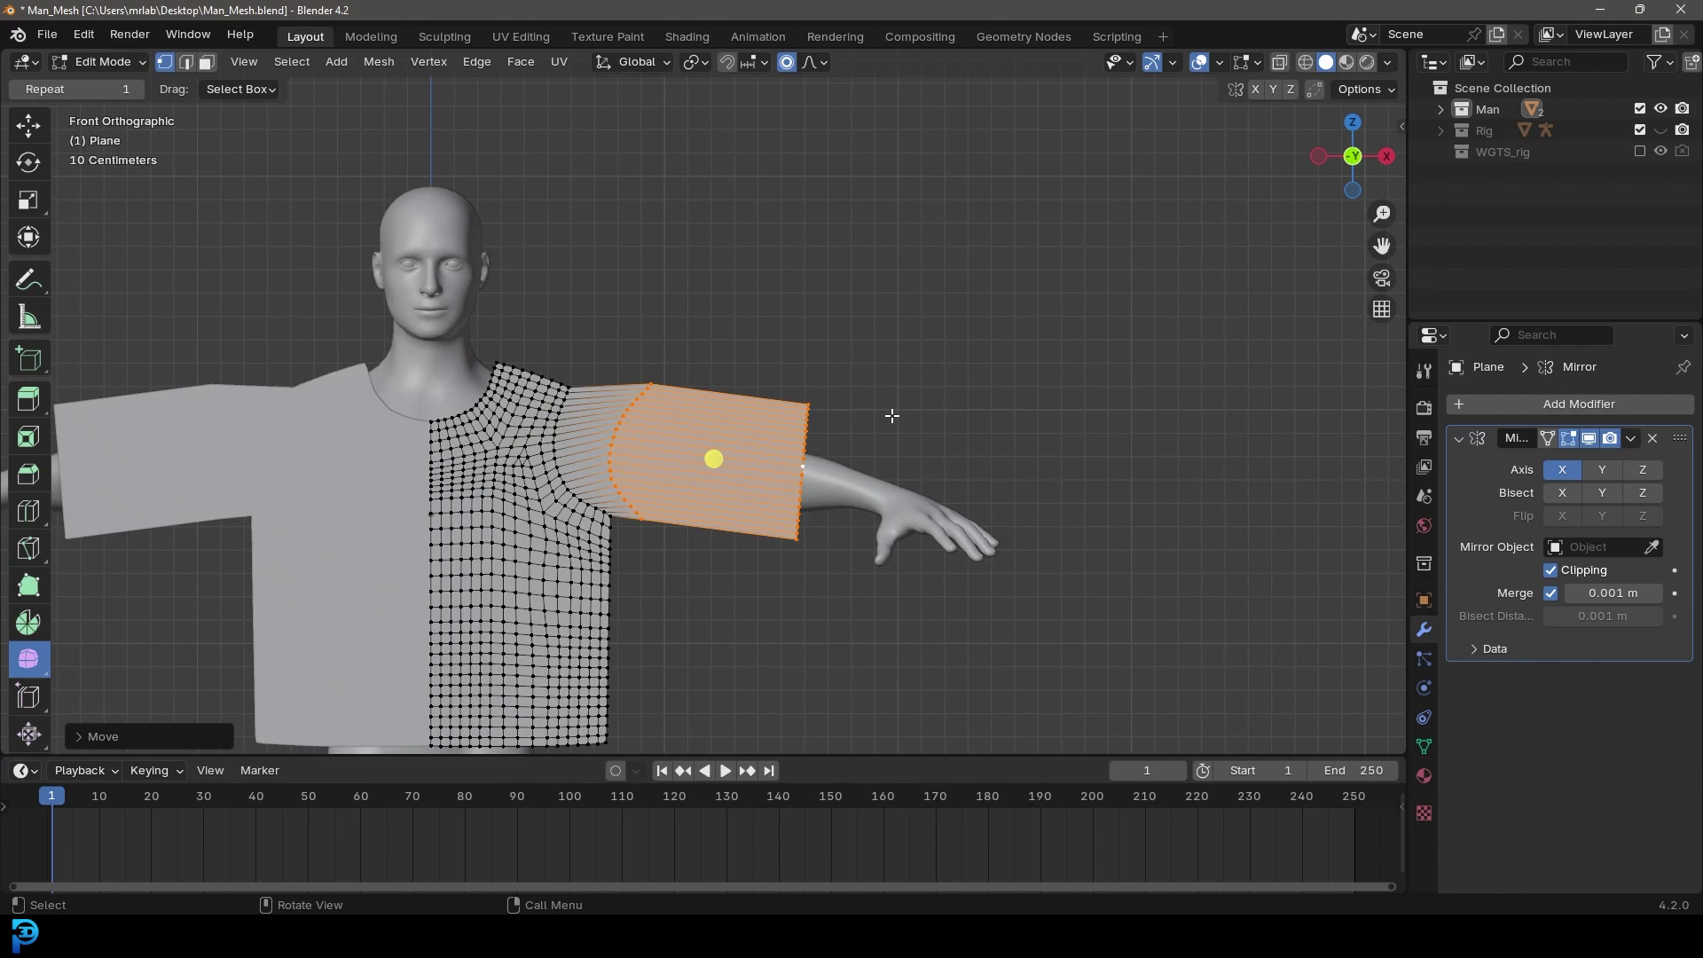
scroll(743, 449, "up", 4)
middle_click_drag(557, 619, 636, 491, "shift")
scroll(636, 492, "up", 1)
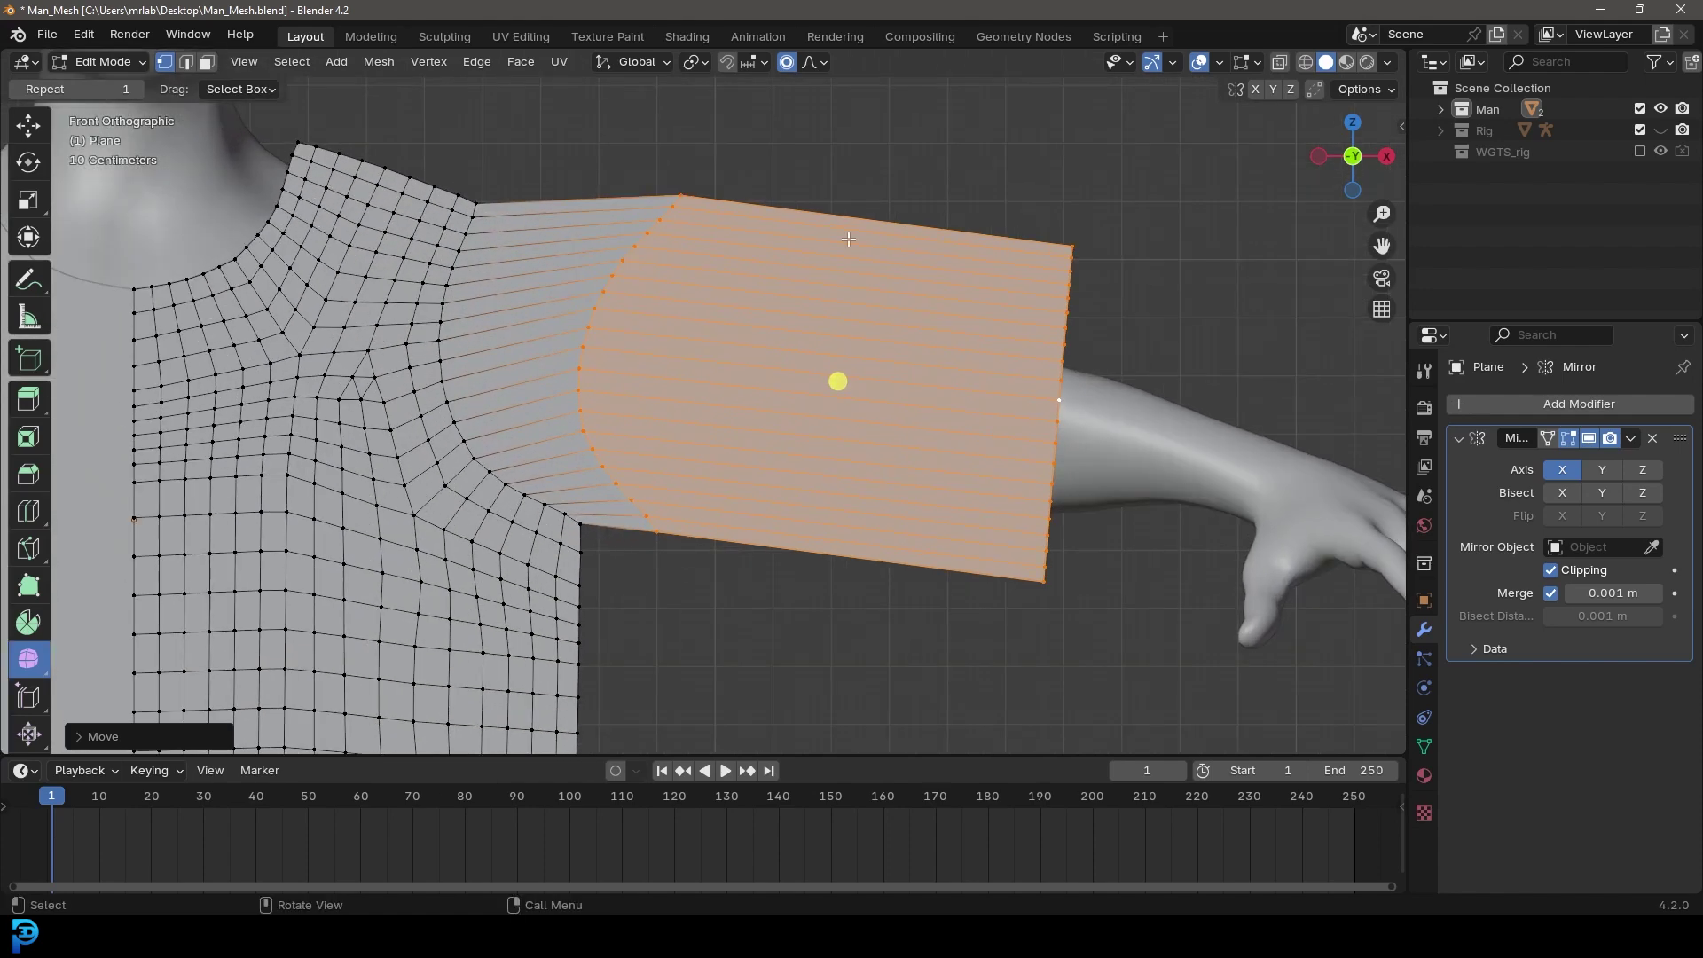
key("ctrl+r")
scroll(859, 219, "up", 14)
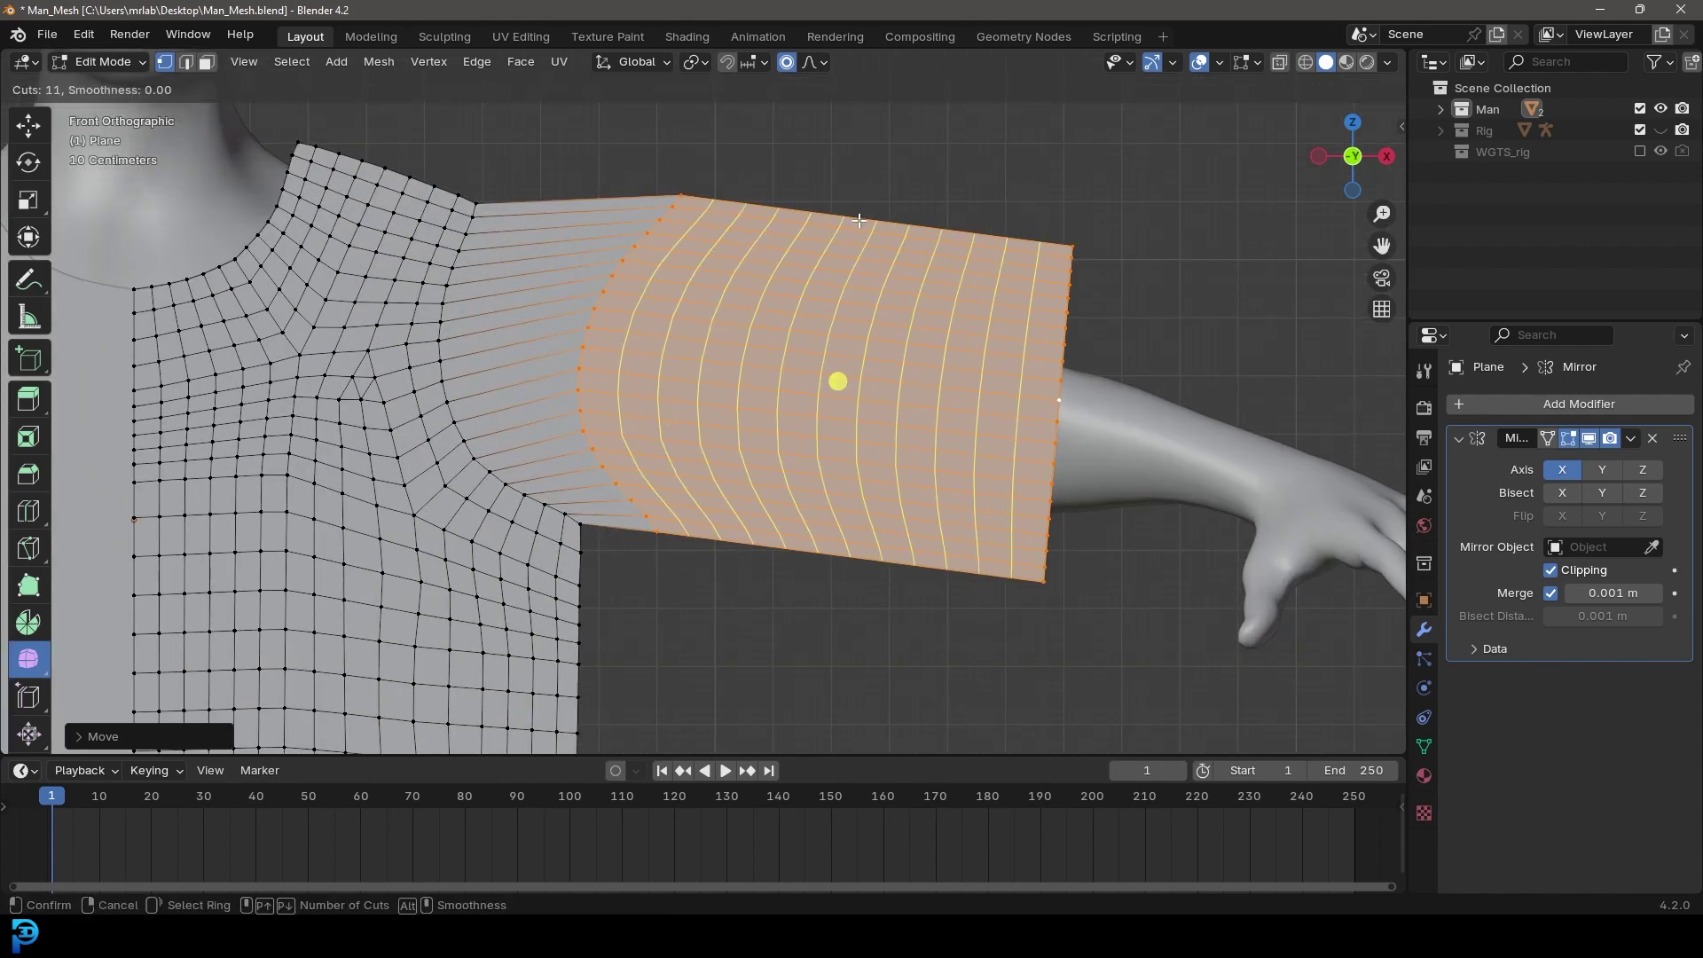
left_click(859, 220)
key("alt+a")
scroll(807, 418, "down", 4)
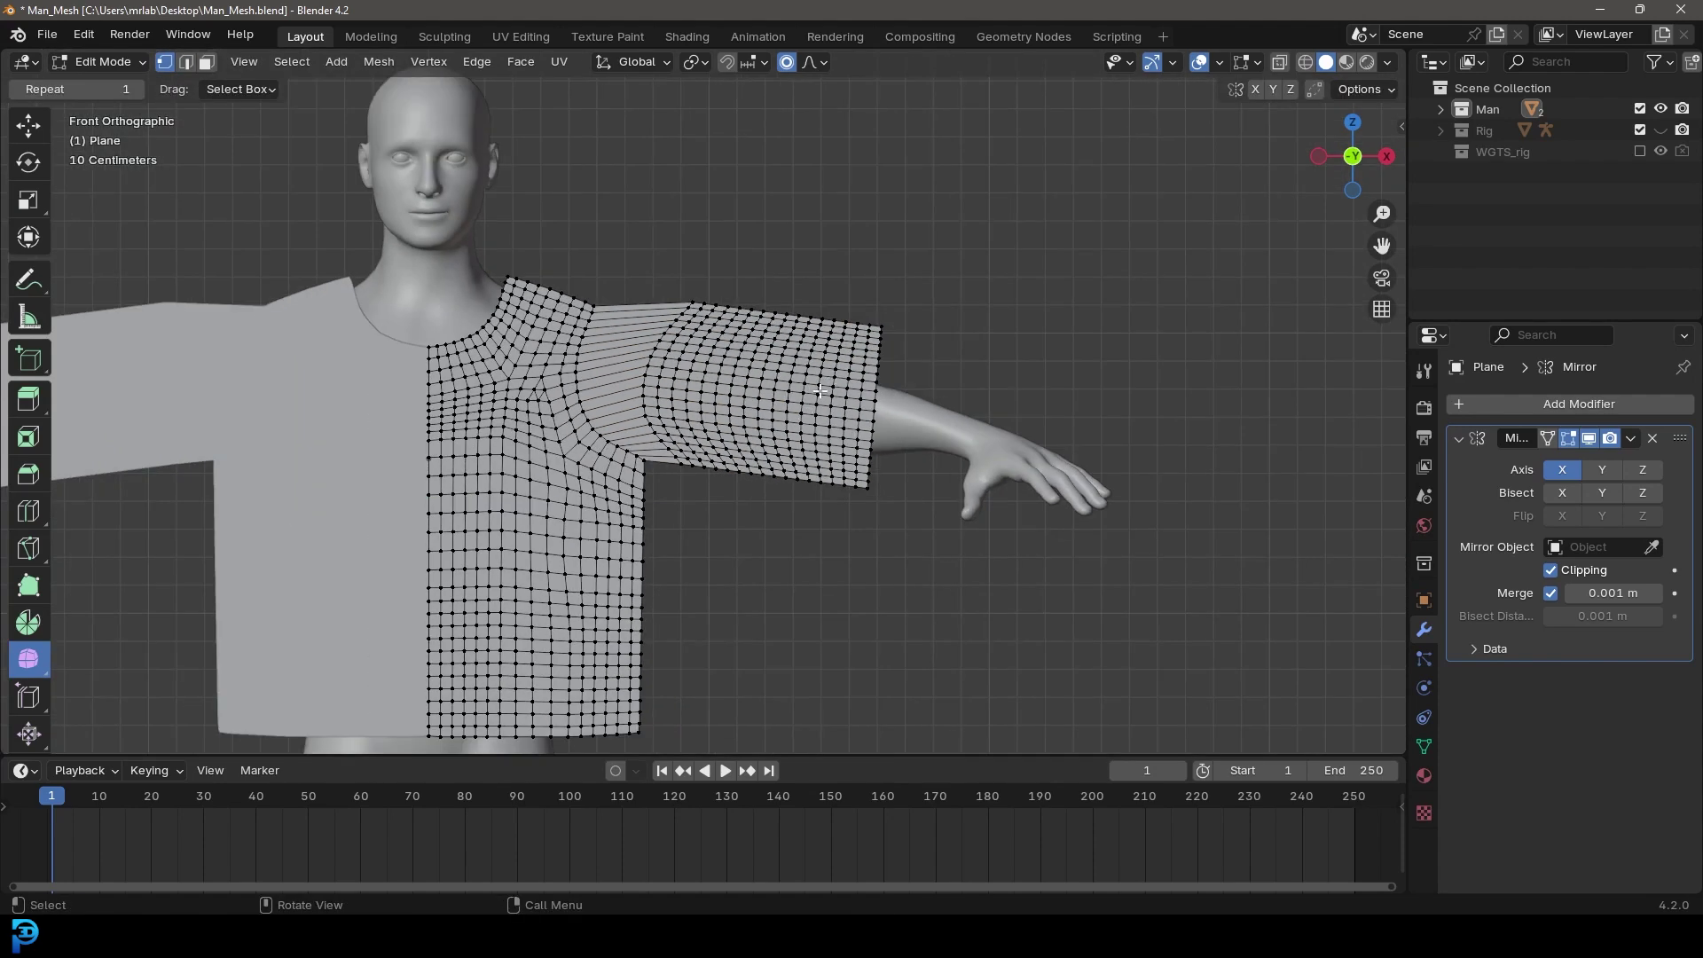
Step: Create a new material for the shirt mesh and name it shirt
middle_click_drag(786, 375, 931, 248, "shift")
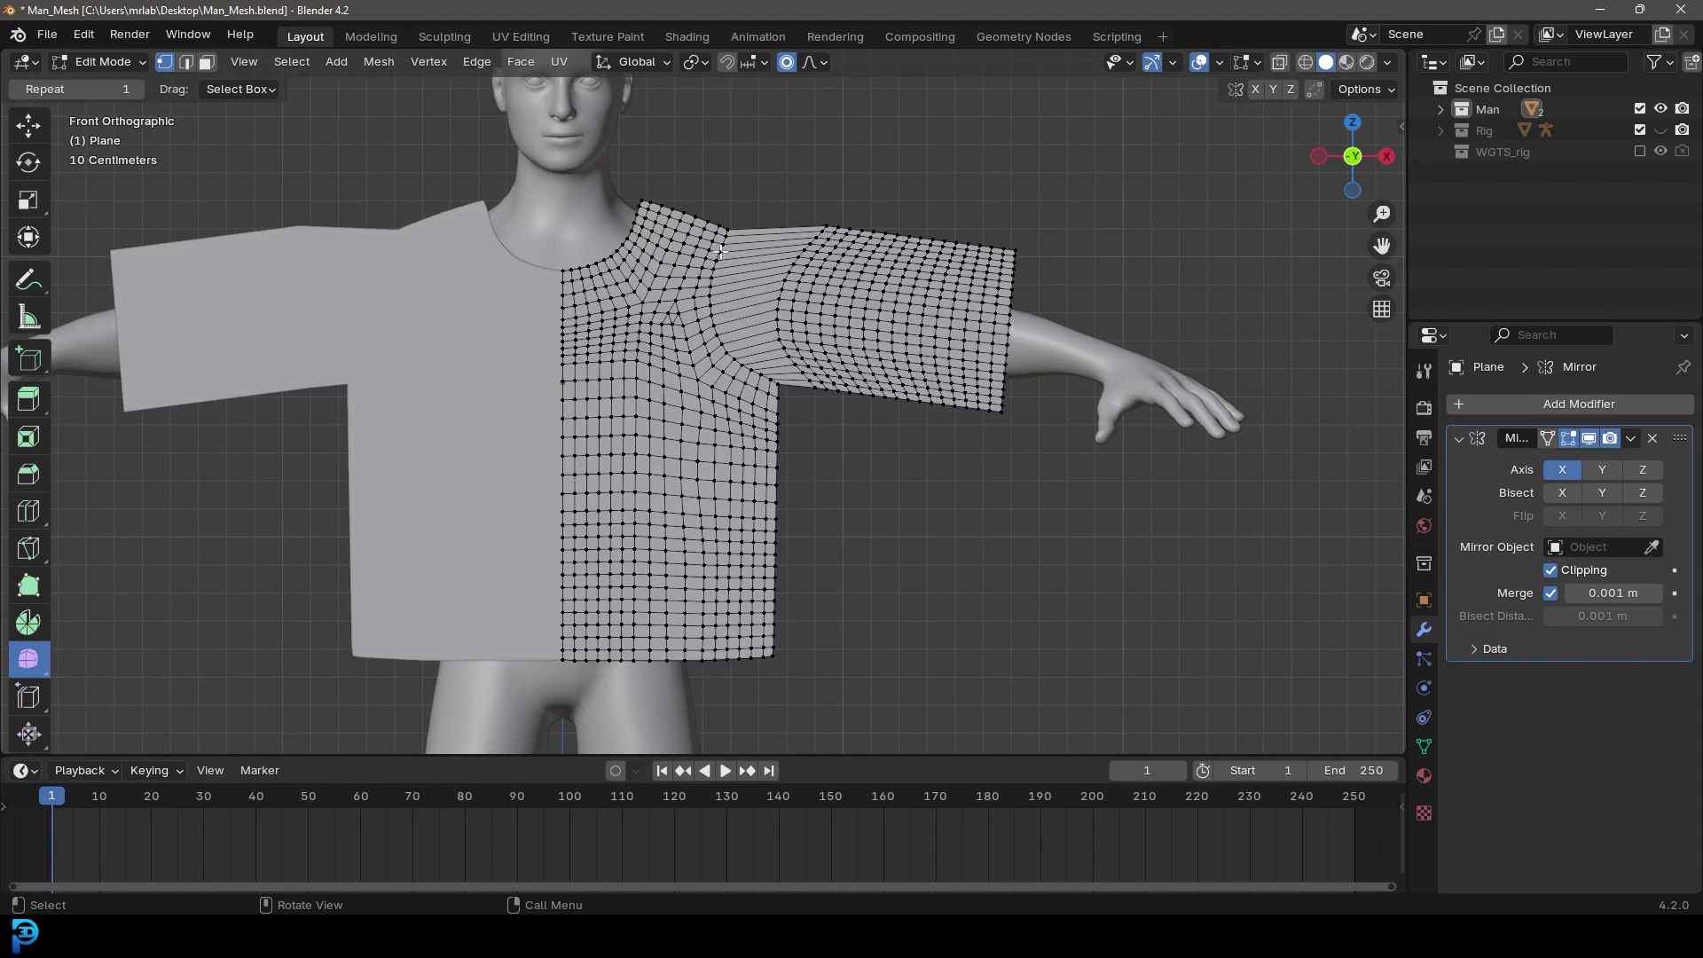
middle_click_drag(833, 654, 841, 515, "shift")
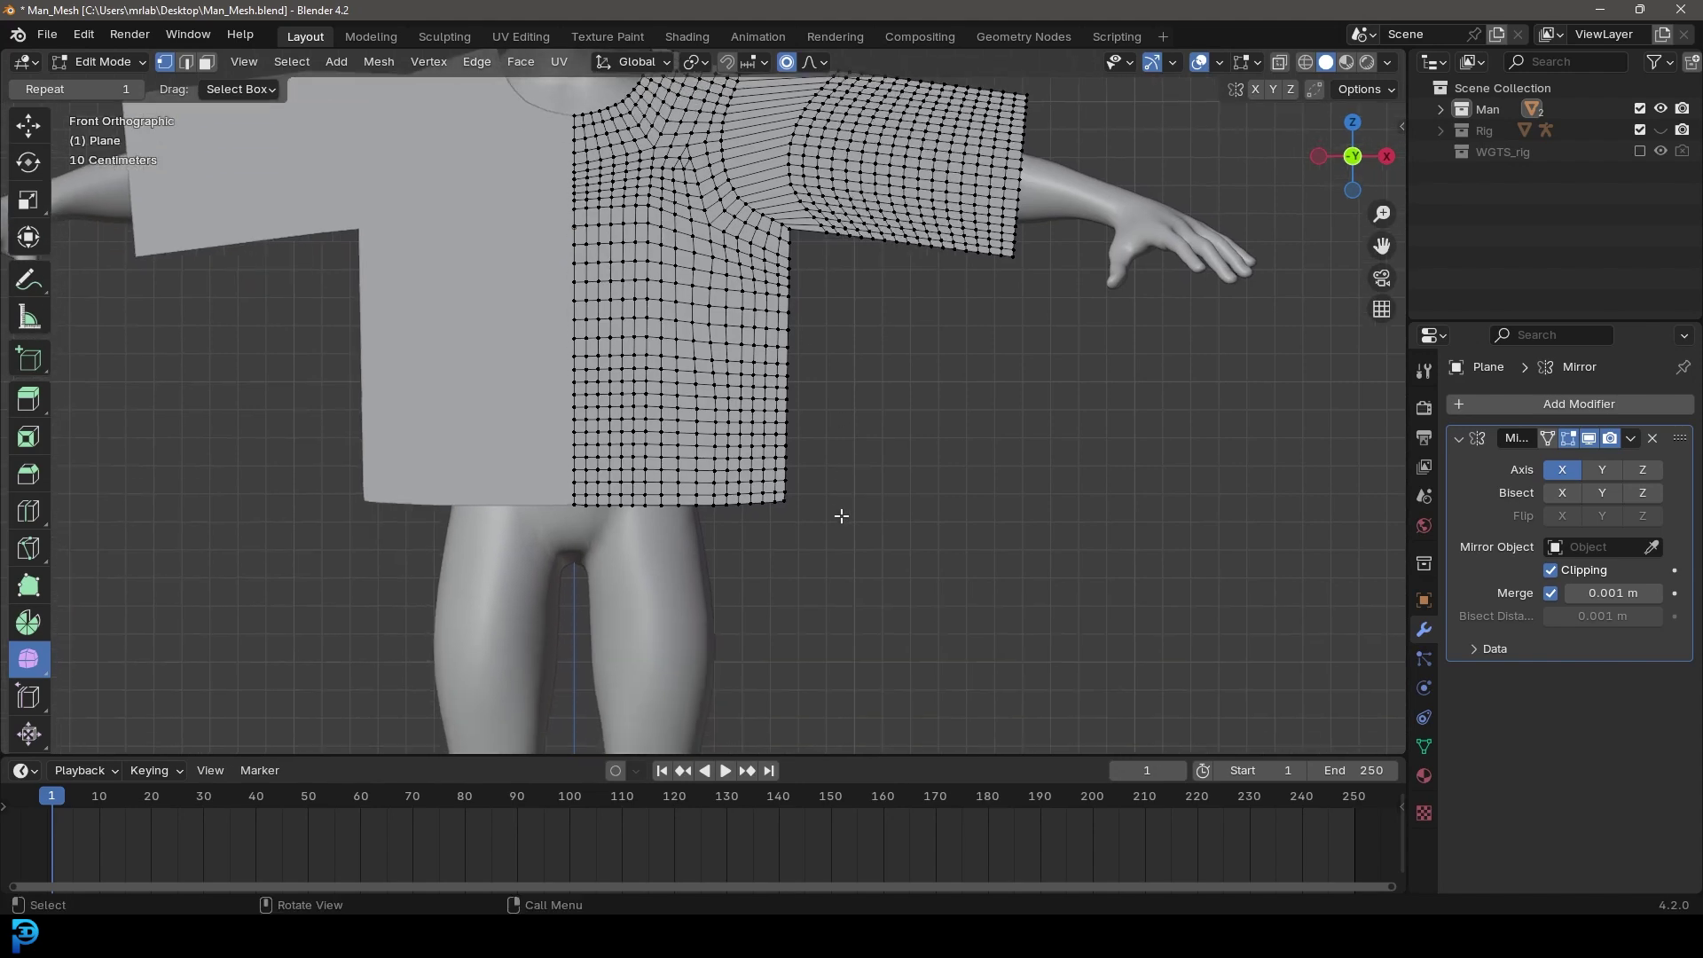
left_click(1423, 777)
middle_click_drag(709, 379, 759, 556, "shift")
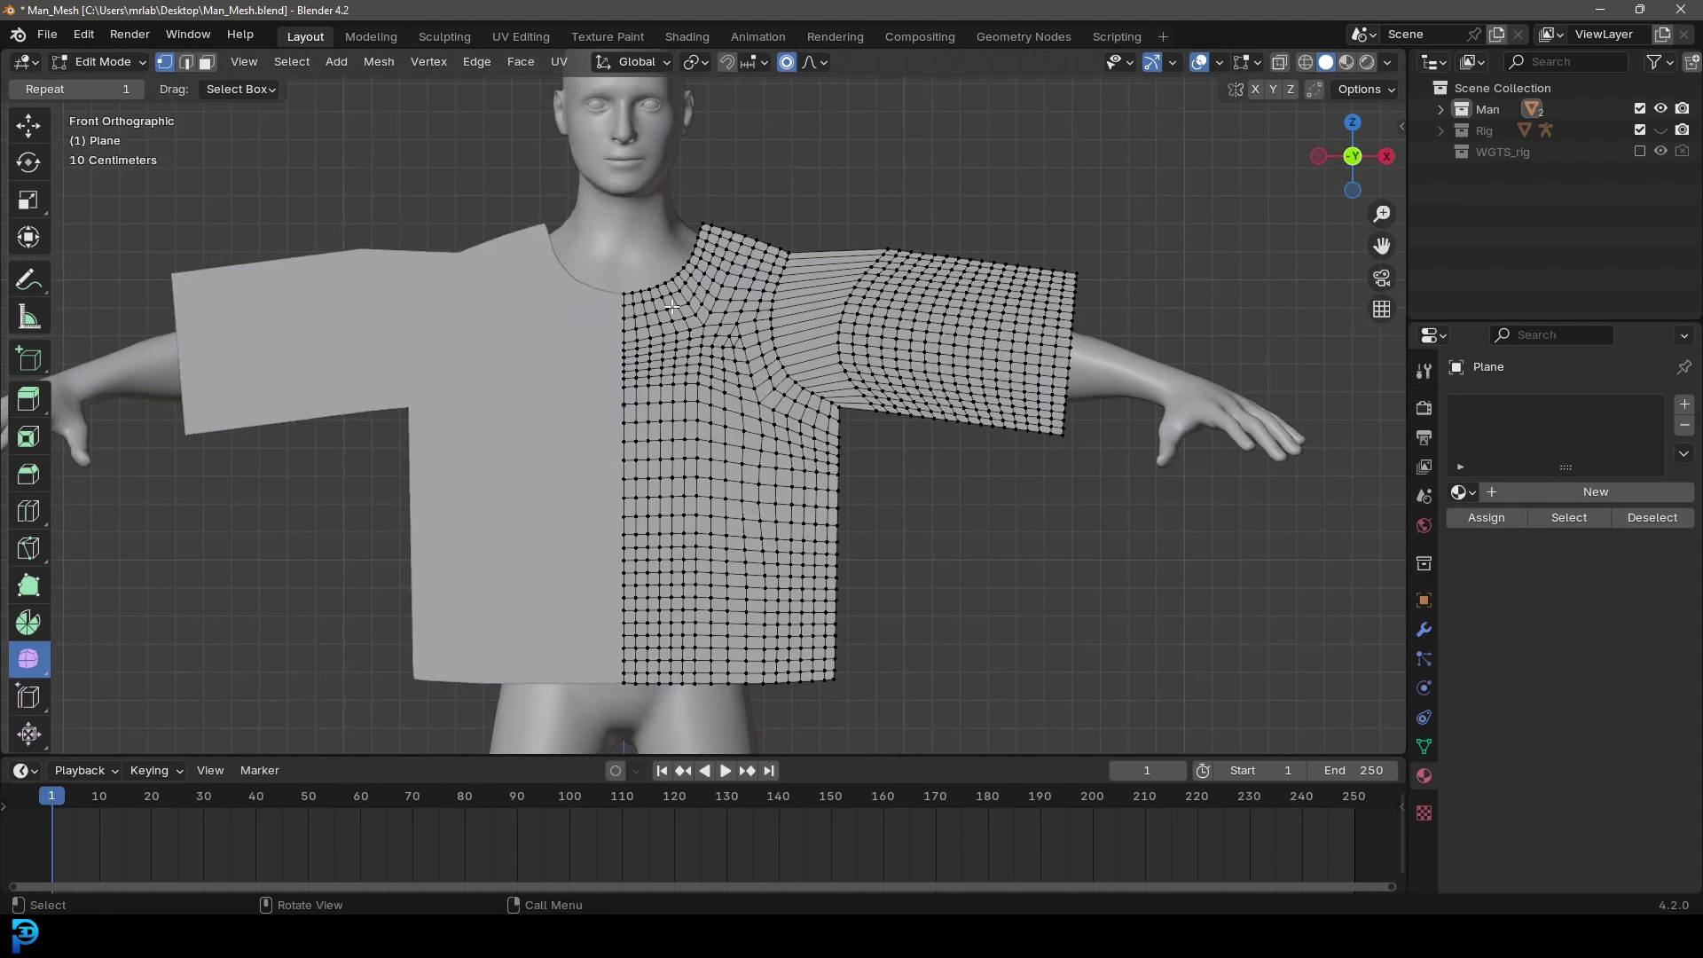
scroll(736, 331, "up", 2)
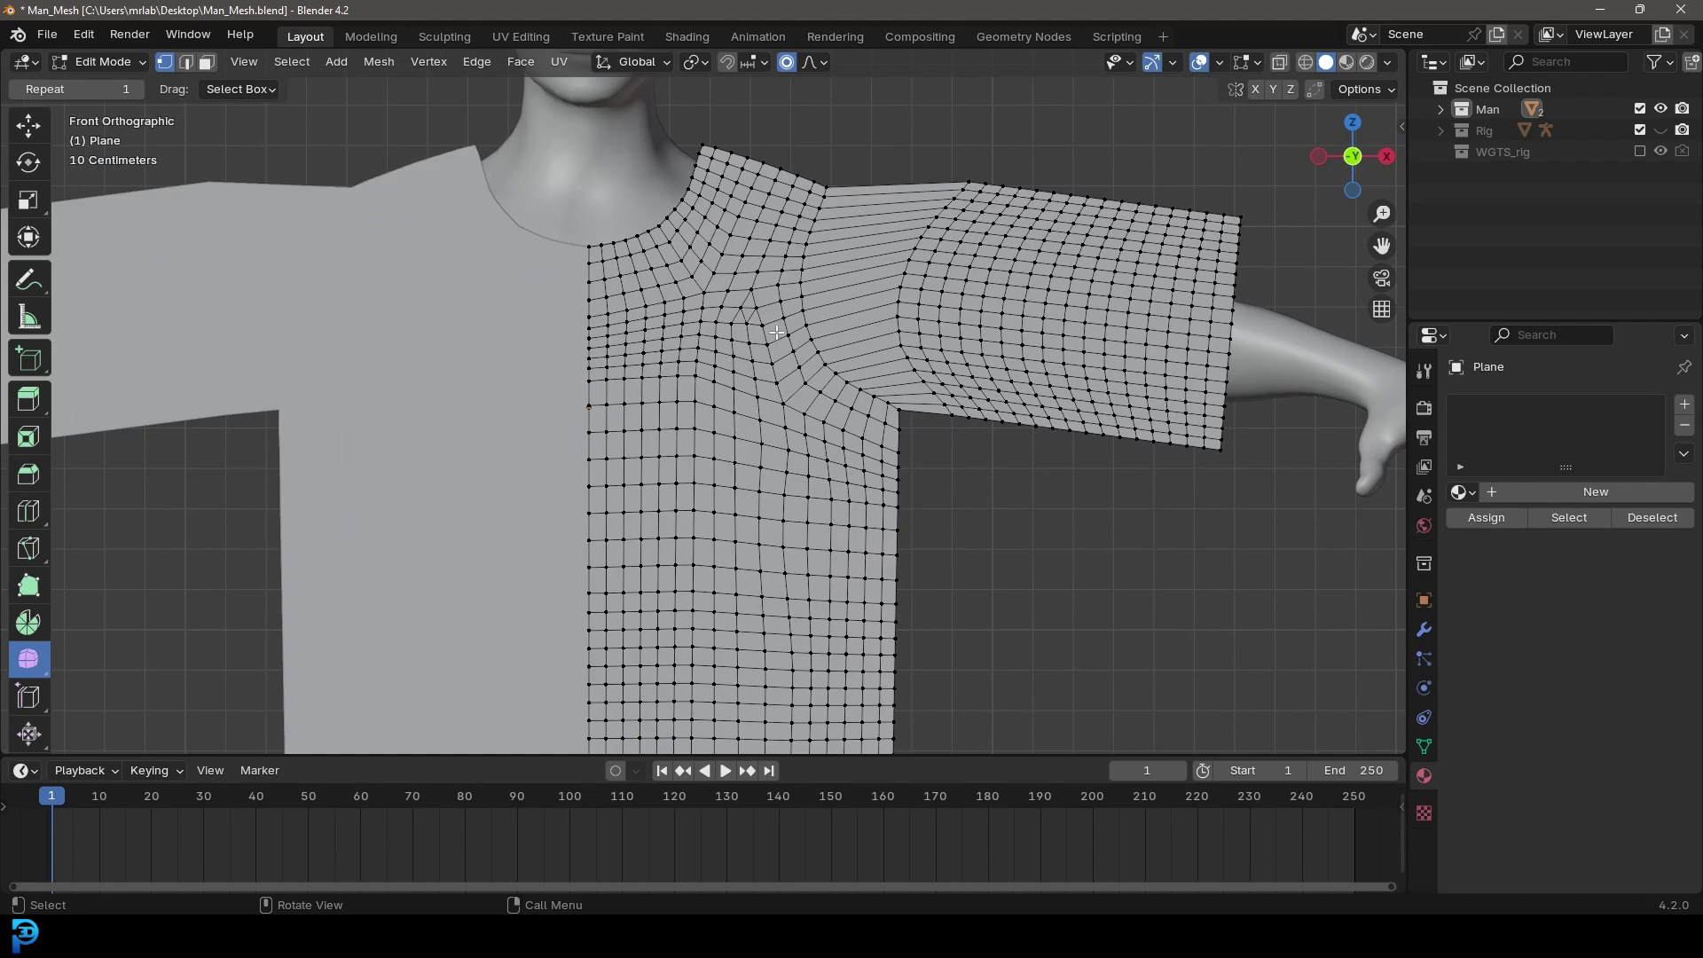
scroll(776, 332, "down", 1)
left_click(1592, 493)
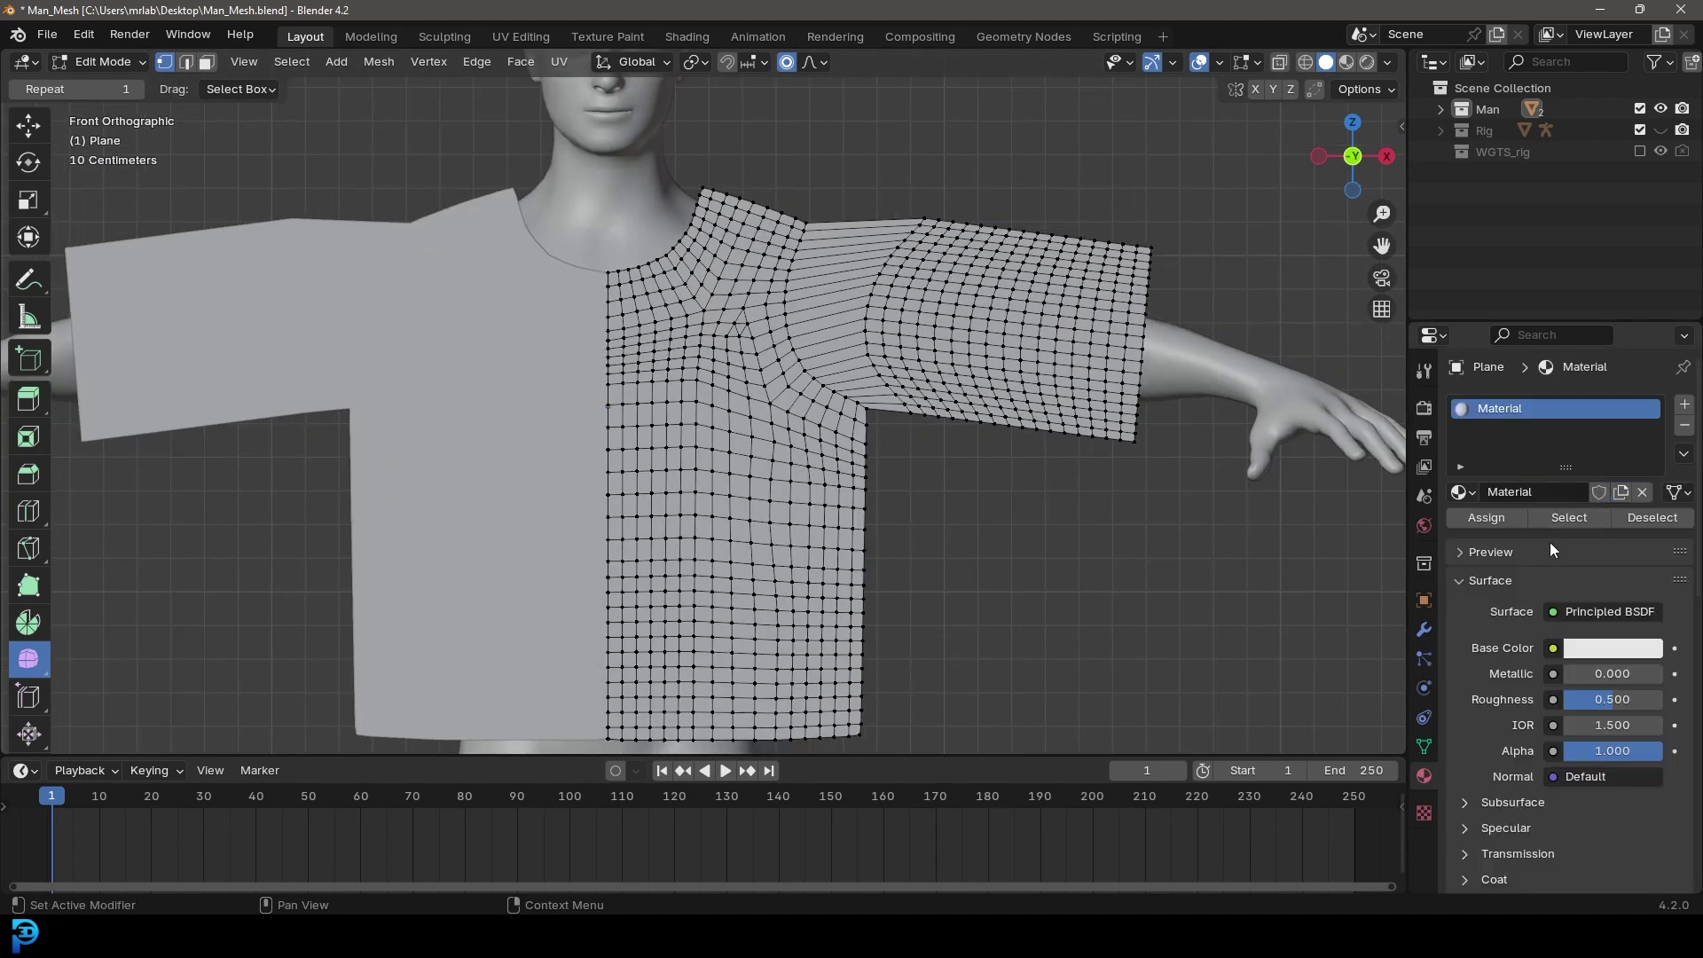
type("sh")
key("Return")
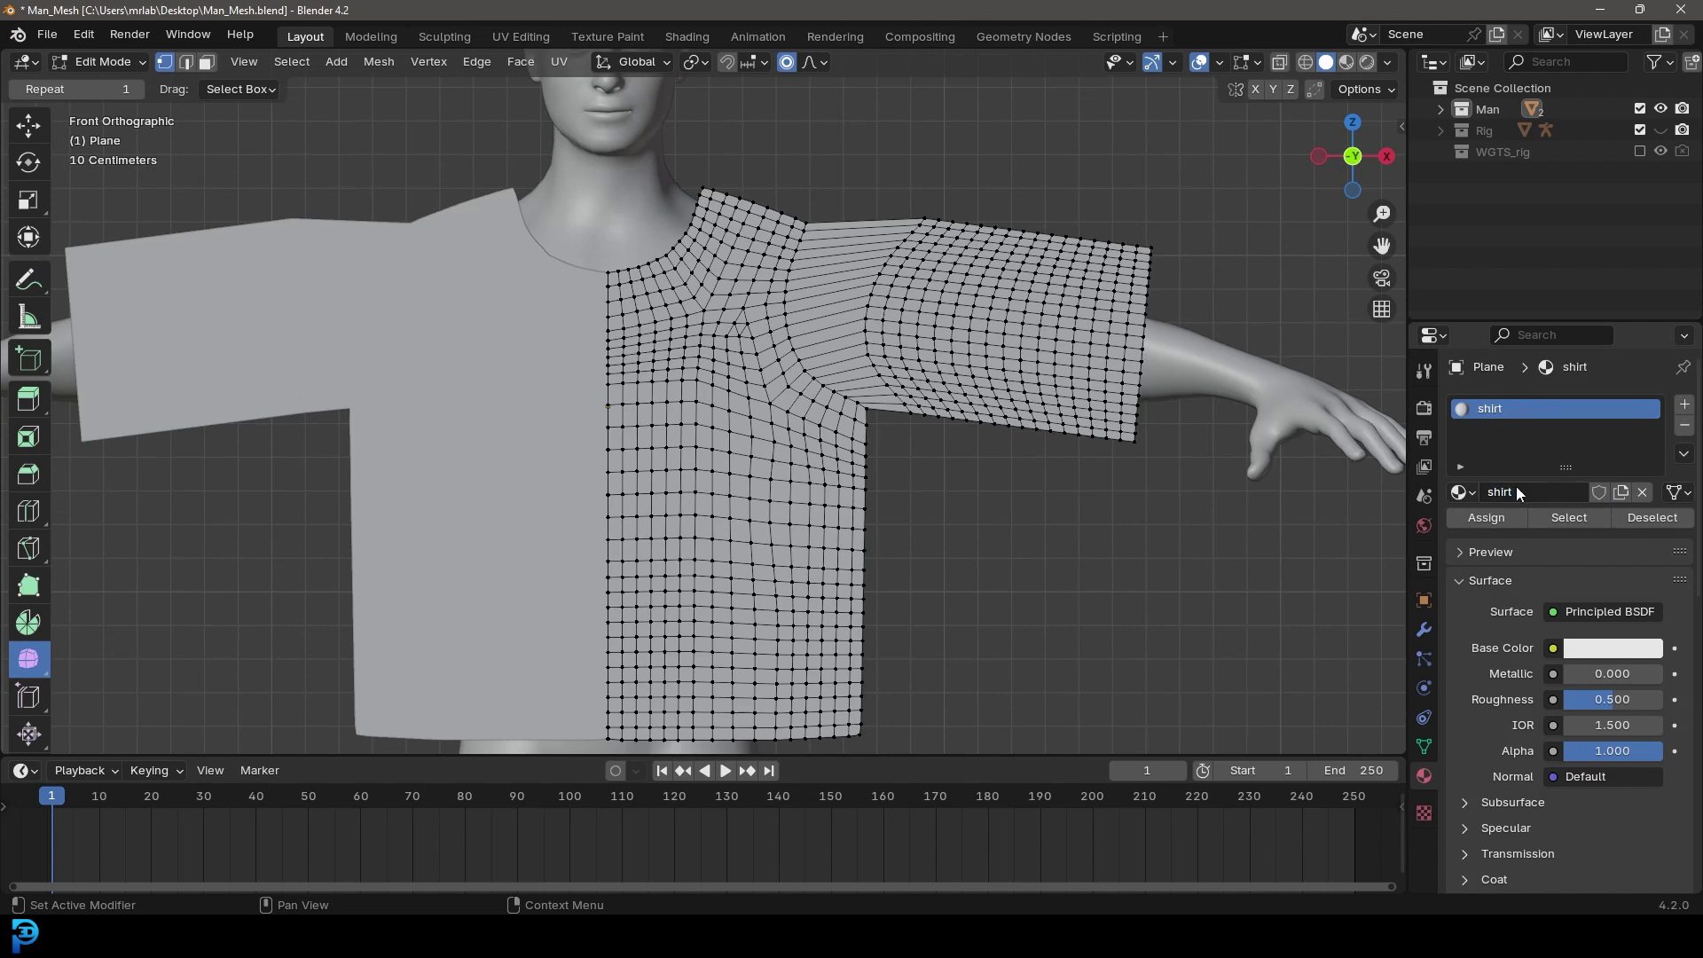
Step: Add a second material slot with a new material named space
left_click(1684, 403)
left_click(1556, 529)
left_click(1510, 534)
type("seam")
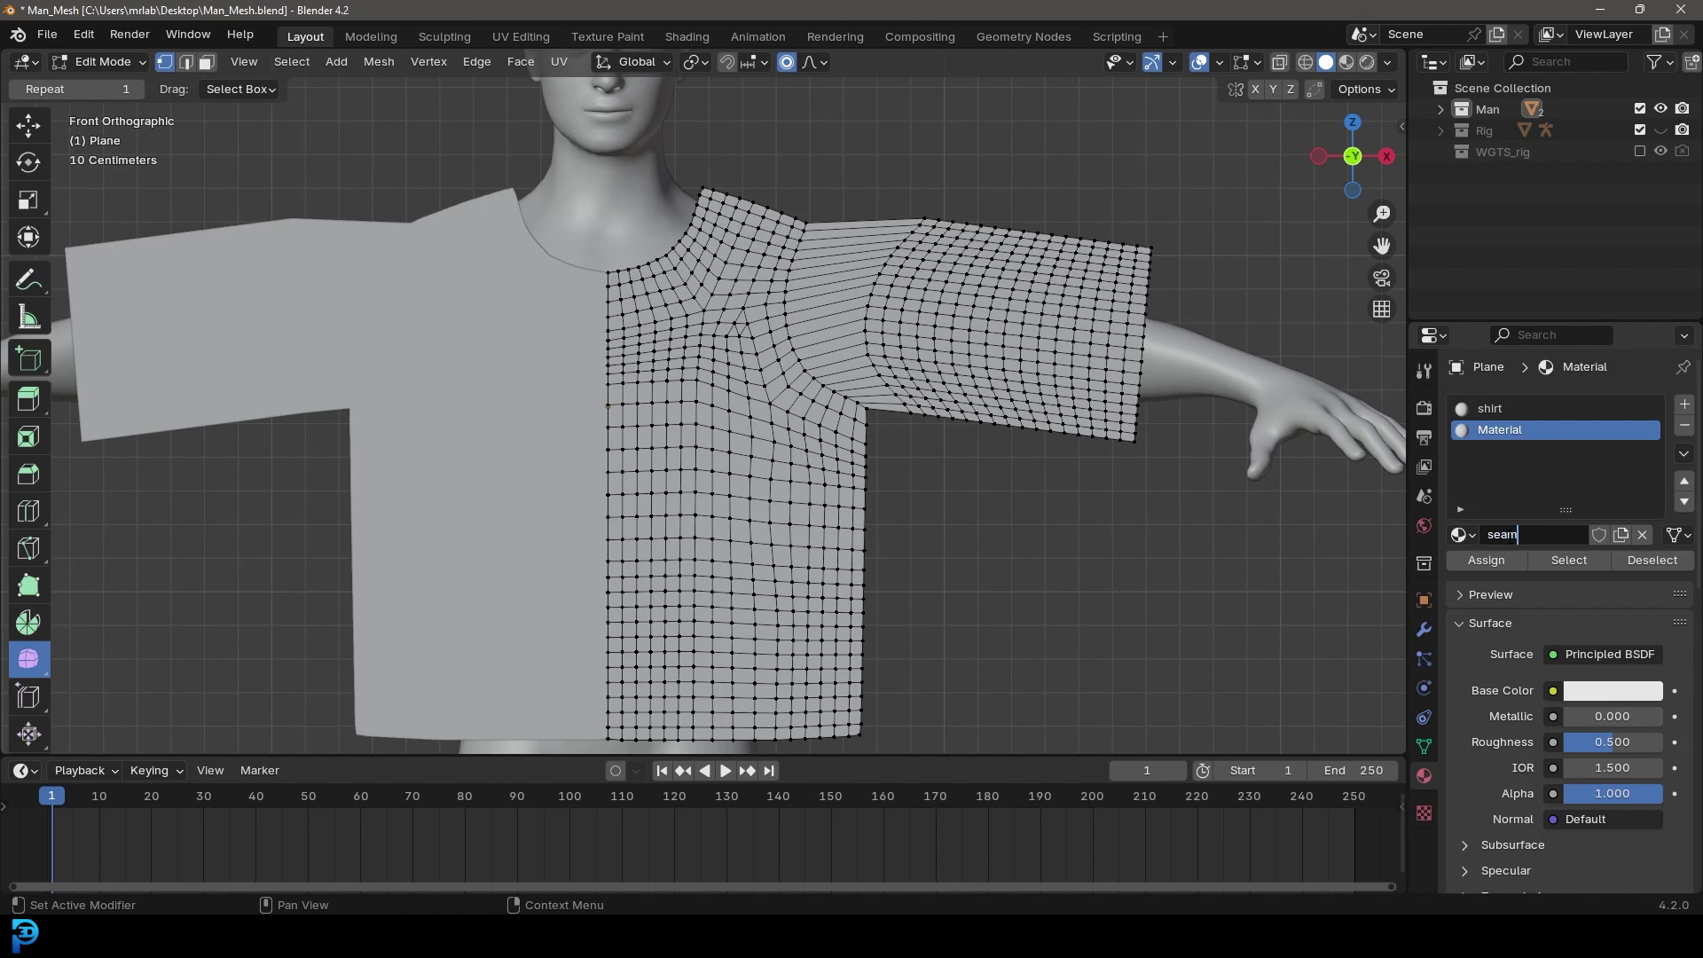
type("ace")
key("Return")
Step: Set the space material's viewport display color to blue
left_click(1490, 623)
scroll(1470, 621, "down", 5)
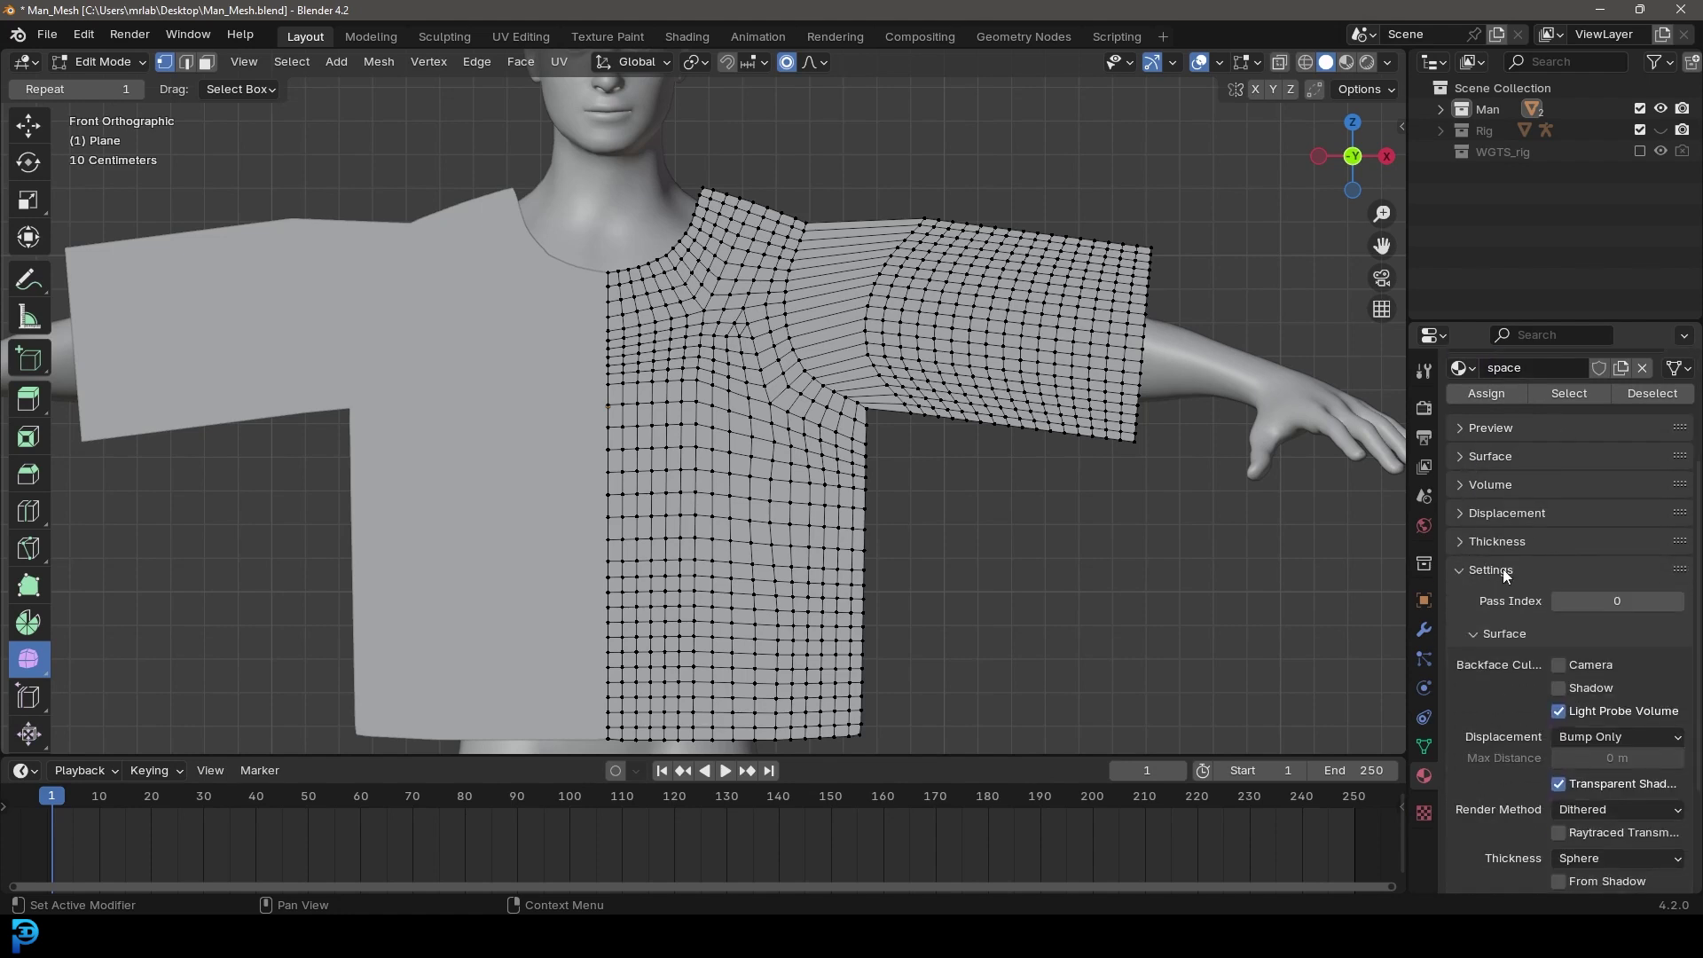
scroll(1502, 585, "down", 5)
left_click(1498, 848)
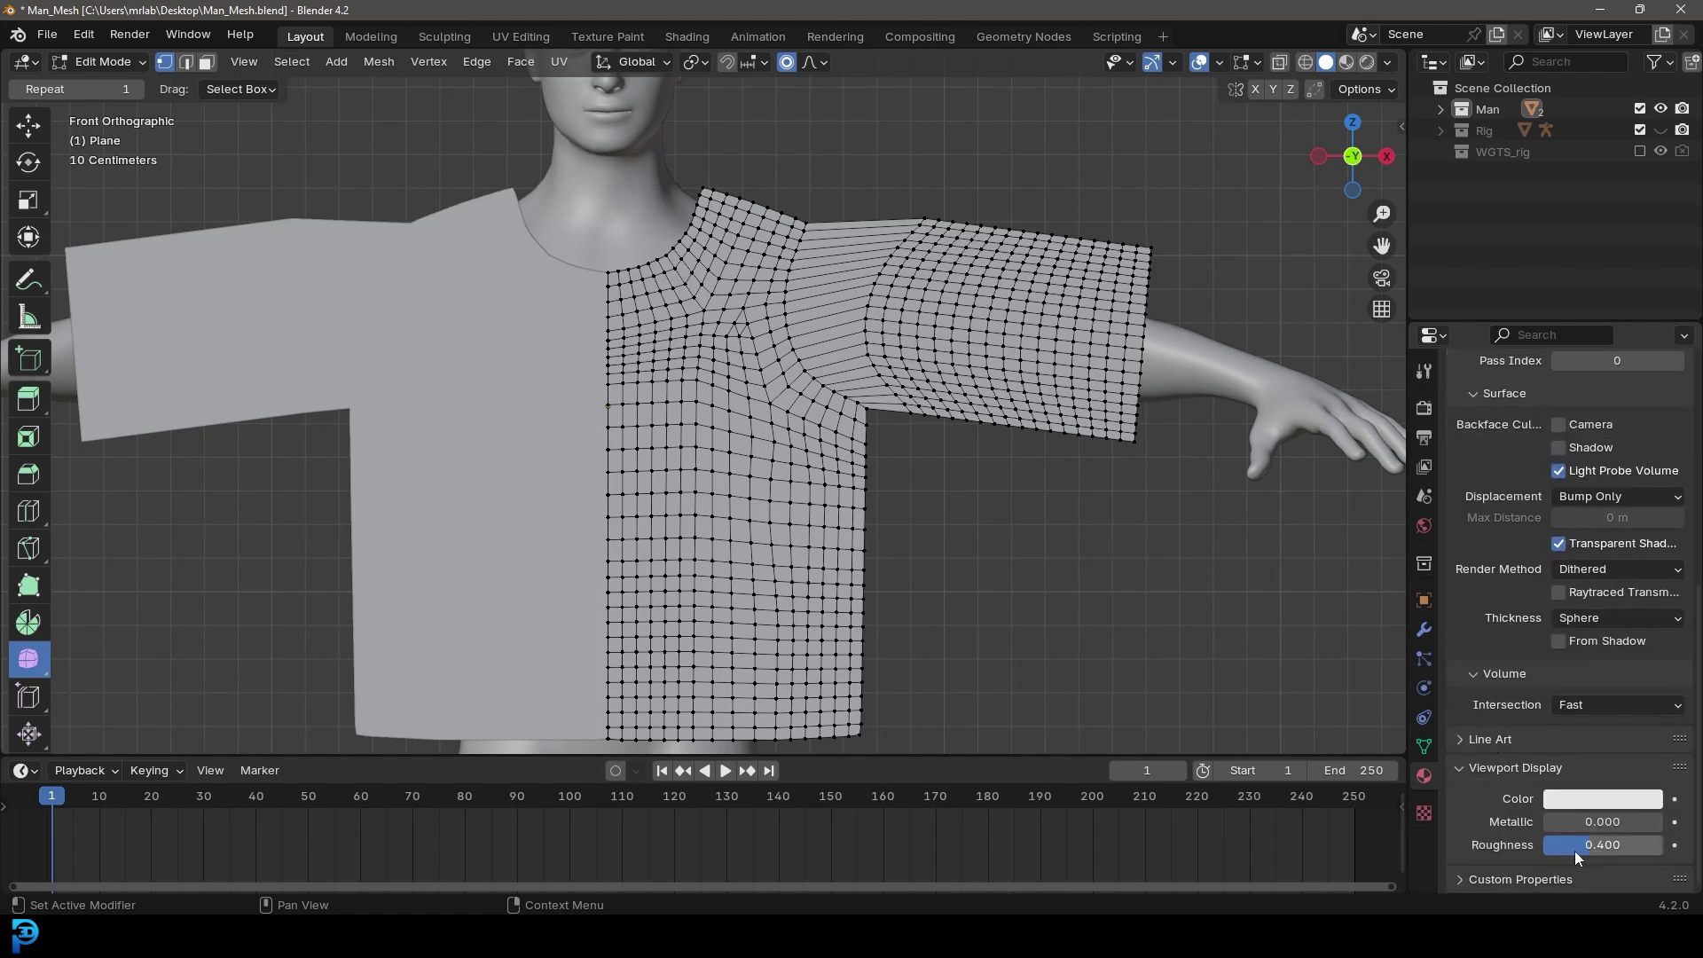
left_click(1605, 797)
left_click(1581, 487)
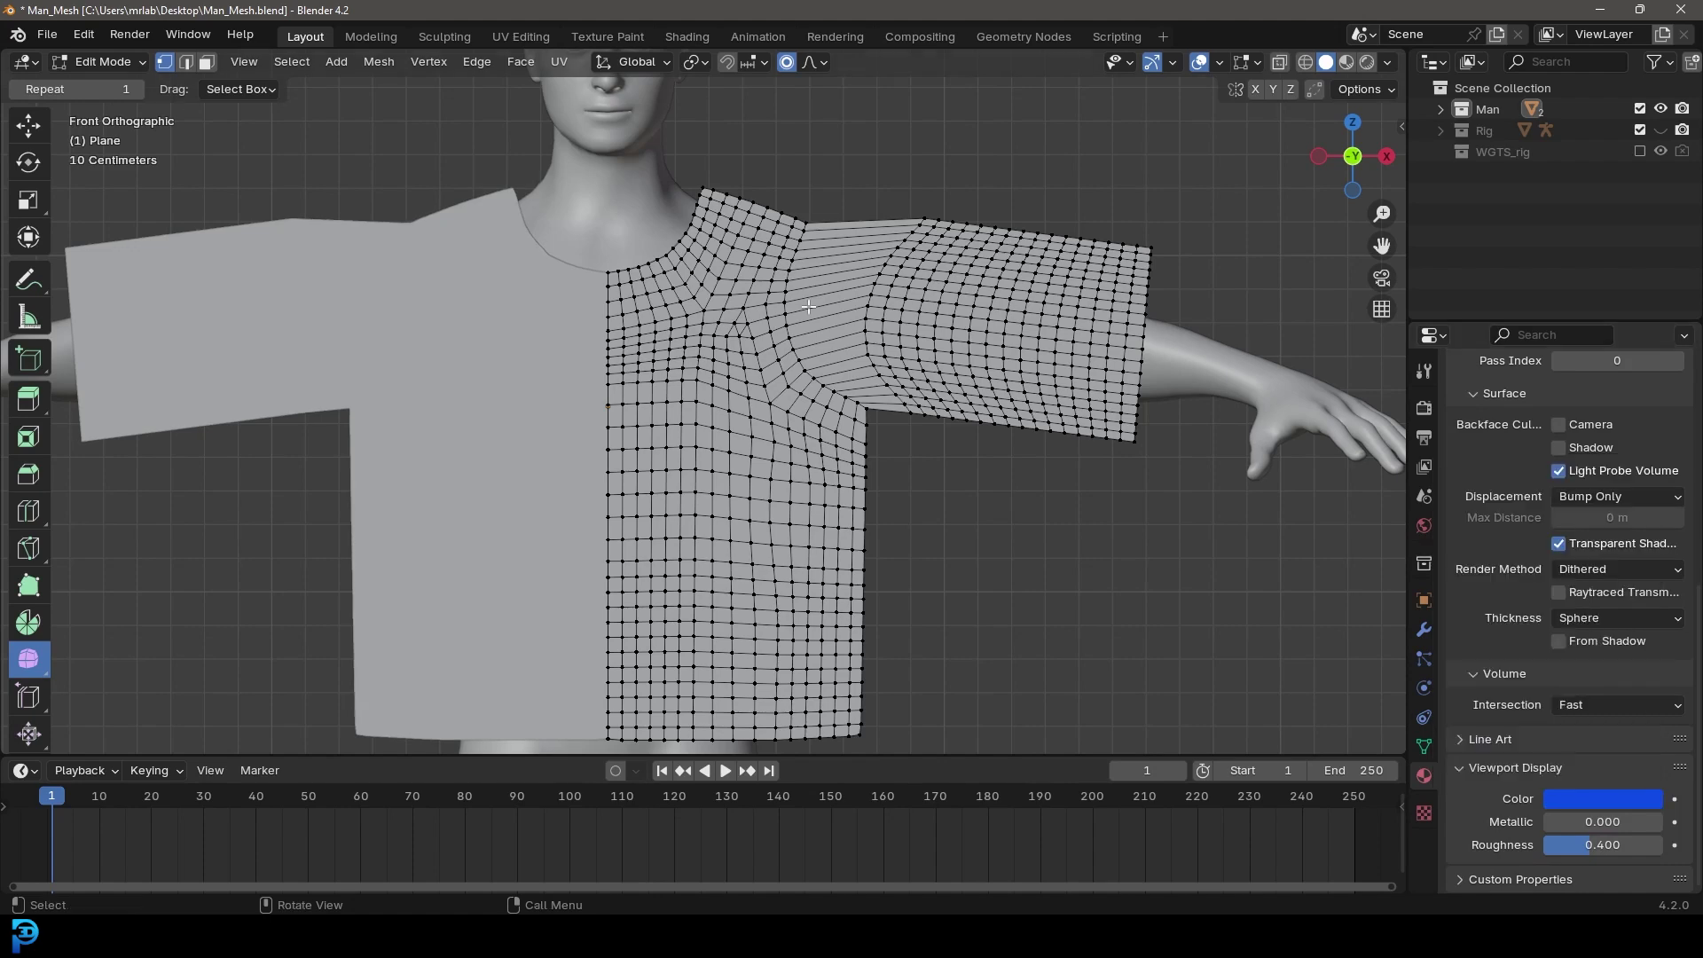
Step: Select the ring of long faces between the torso and the sleeve, assign the space material to it, and deselect everything
scroll(849, 343, "up", 6)
middle_click_drag(848, 343, 850, 252, "shift")
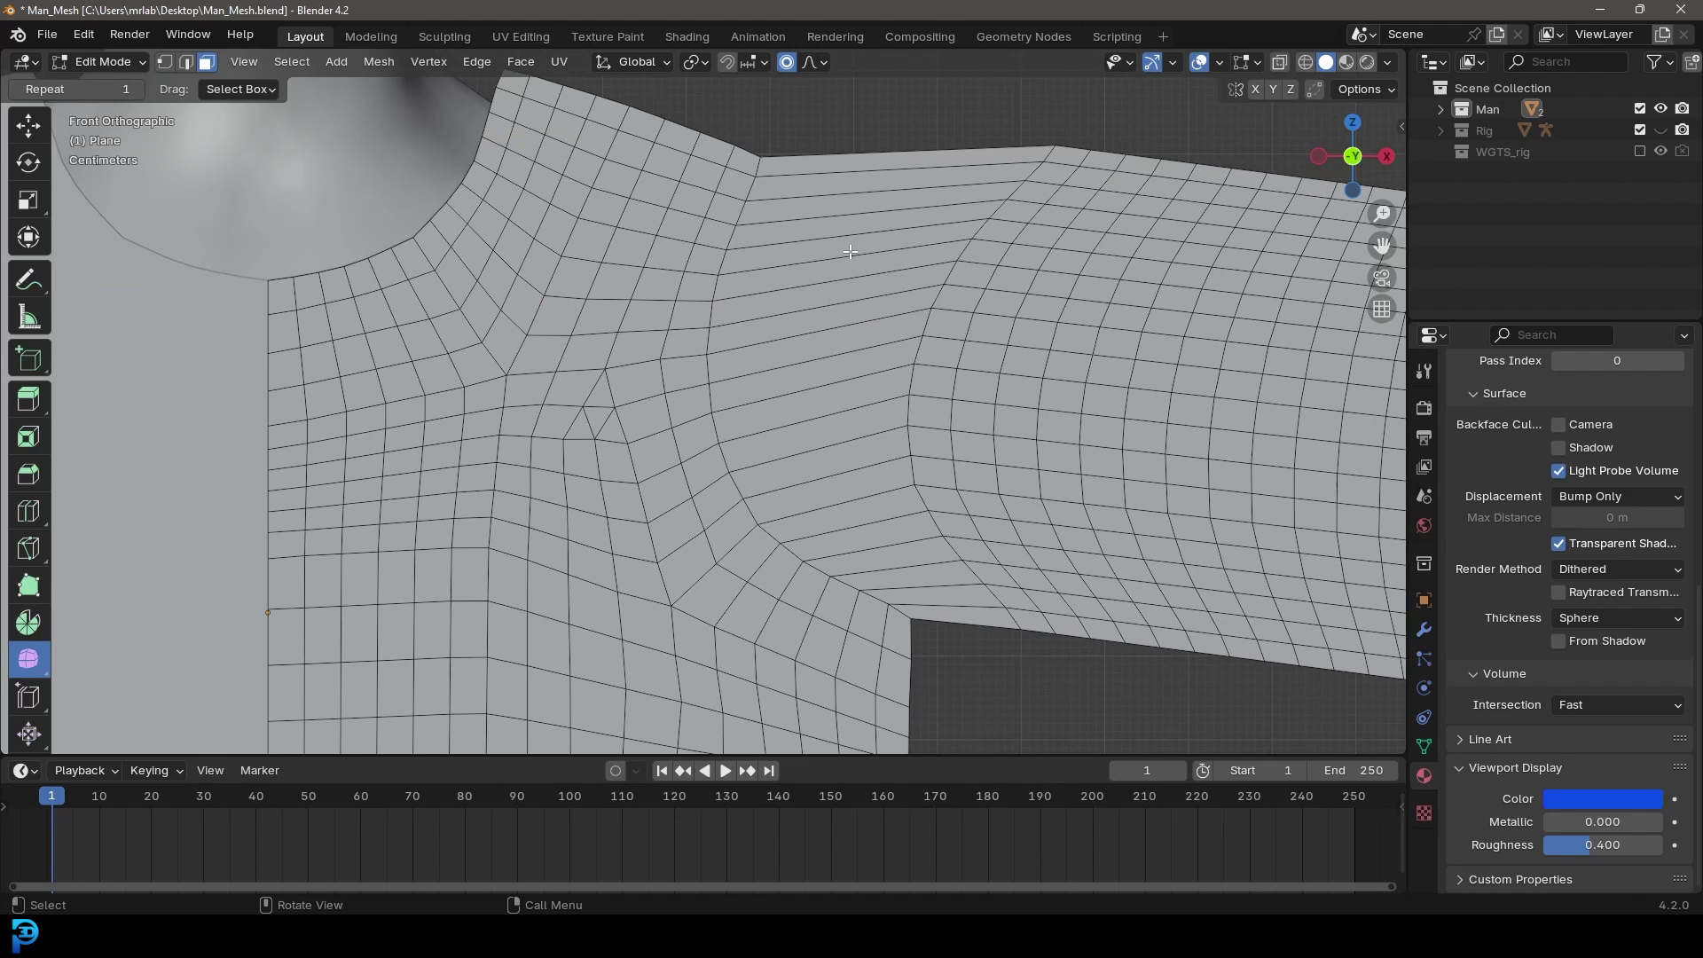
left_click(871, 190, "alt")
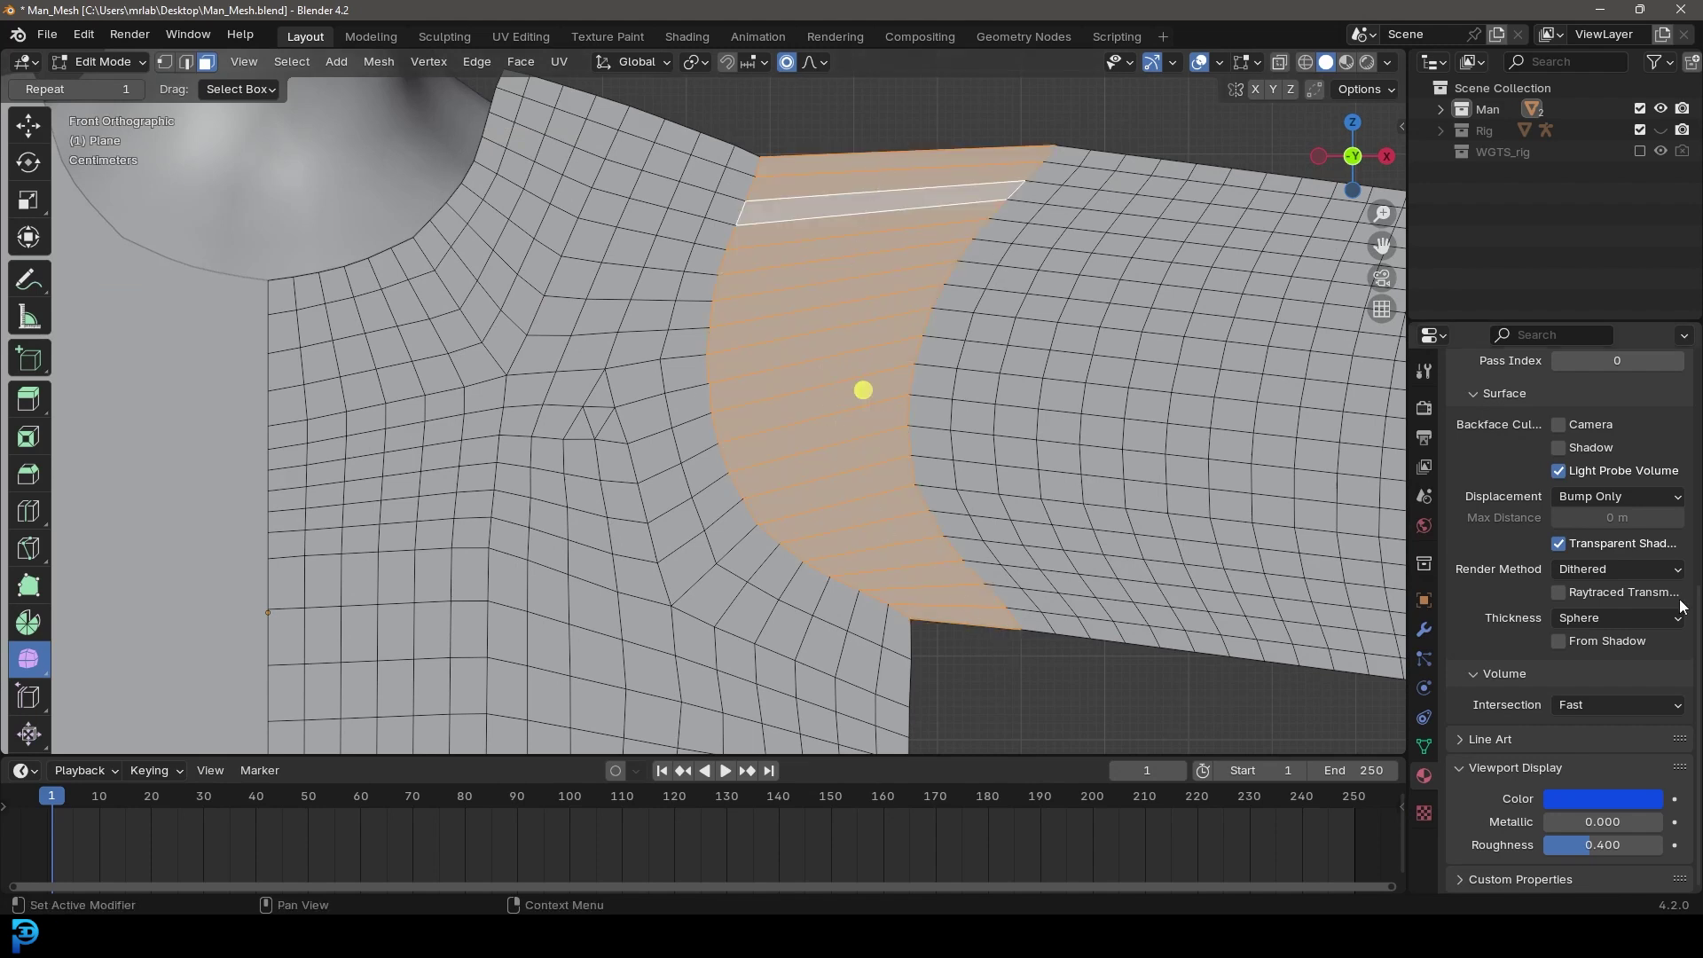
scroll(1520, 596, "up", 10)
left_click(1473, 560)
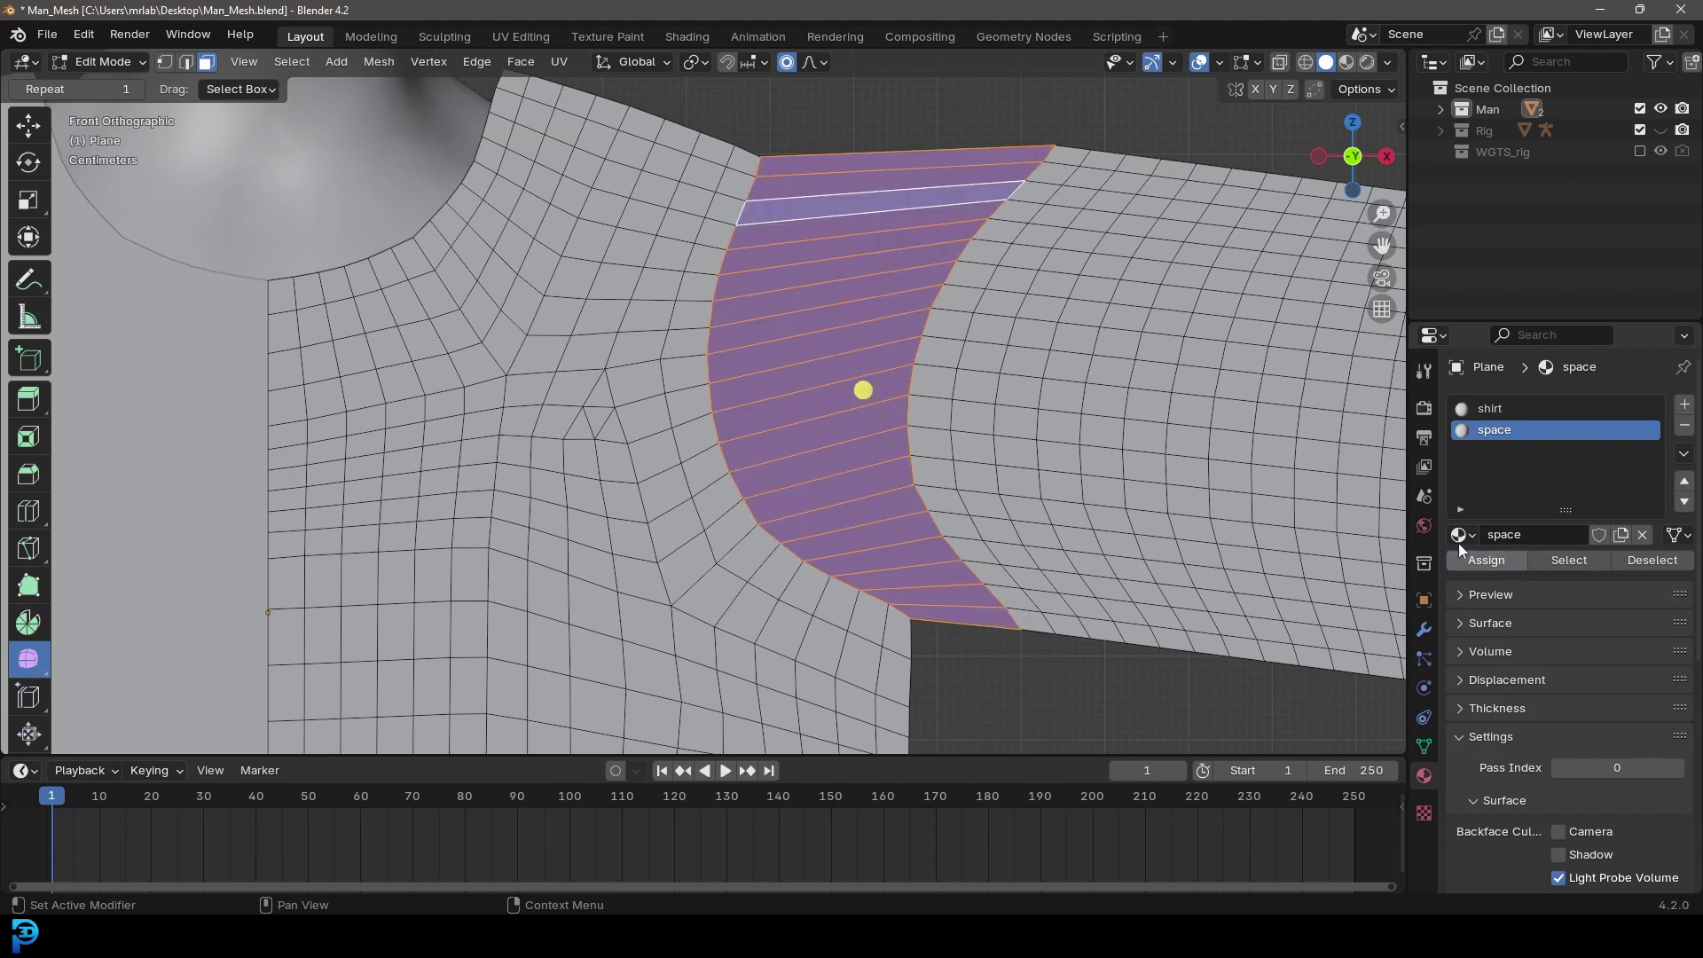
scroll(918, 468, "down", 3)
key("alt+a")
scroll(910, 532, "down", 2)
scroll(910, 532, "down", 2)
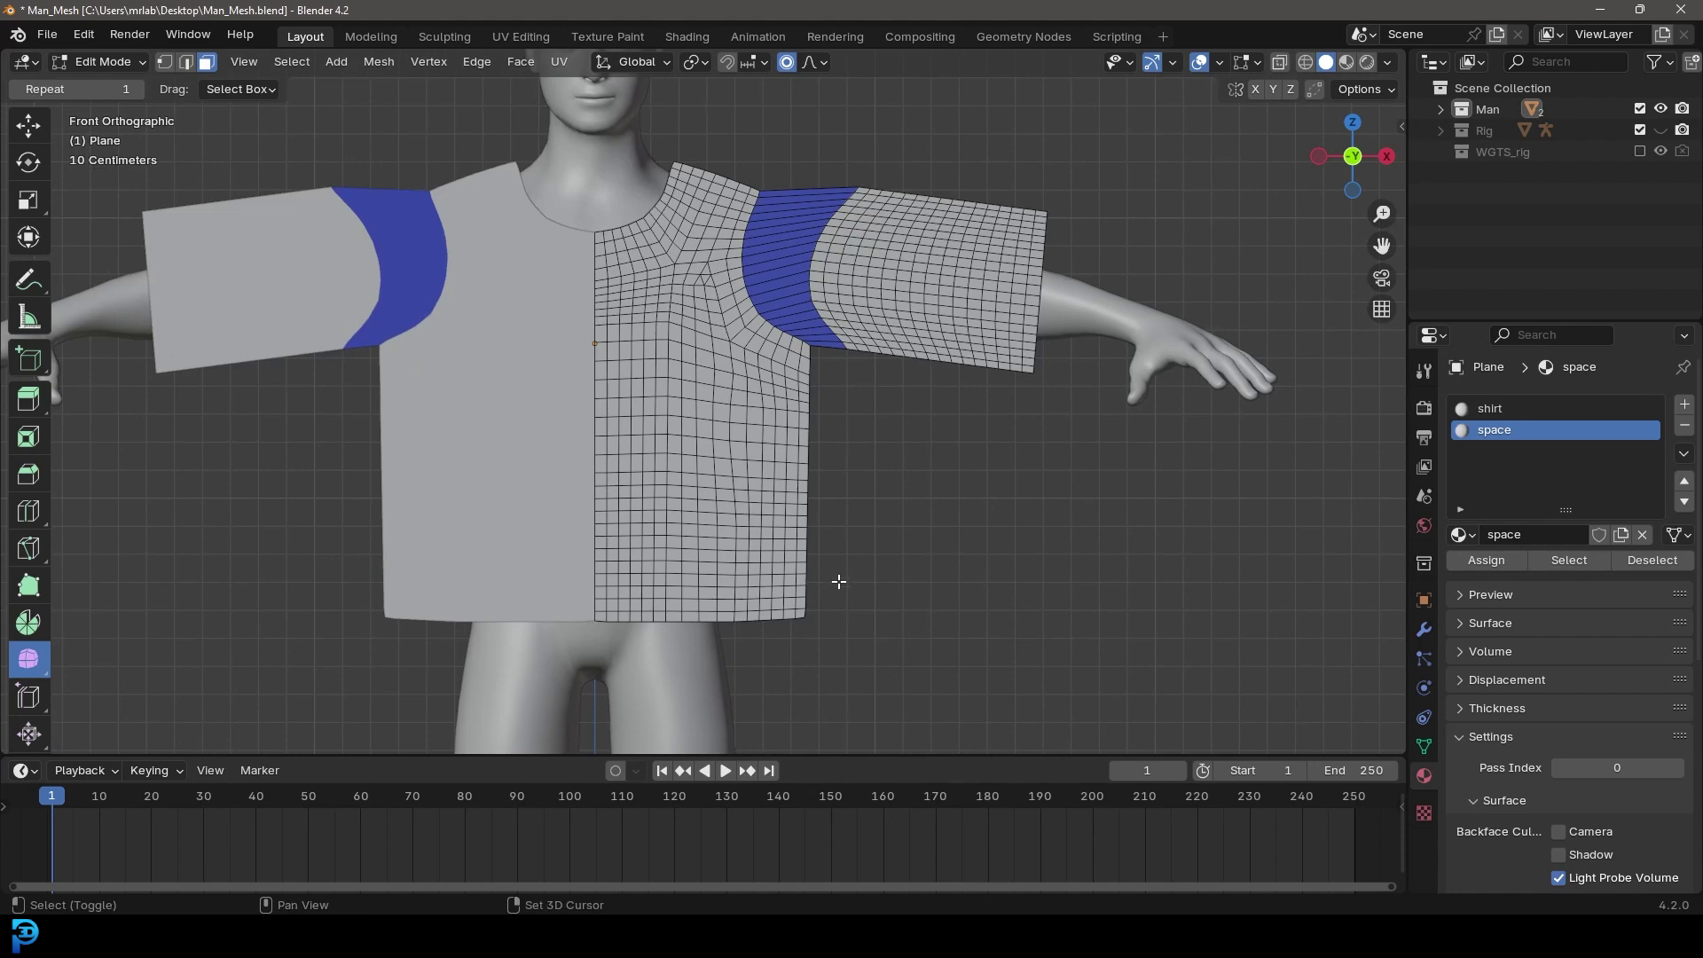
Step: Extrude the shirt's bottom edge straight down twice, about 0.05 m each time, and deselect it
scroll(838, 448, "up", 1)
scroll(807, 435, "up", 1)
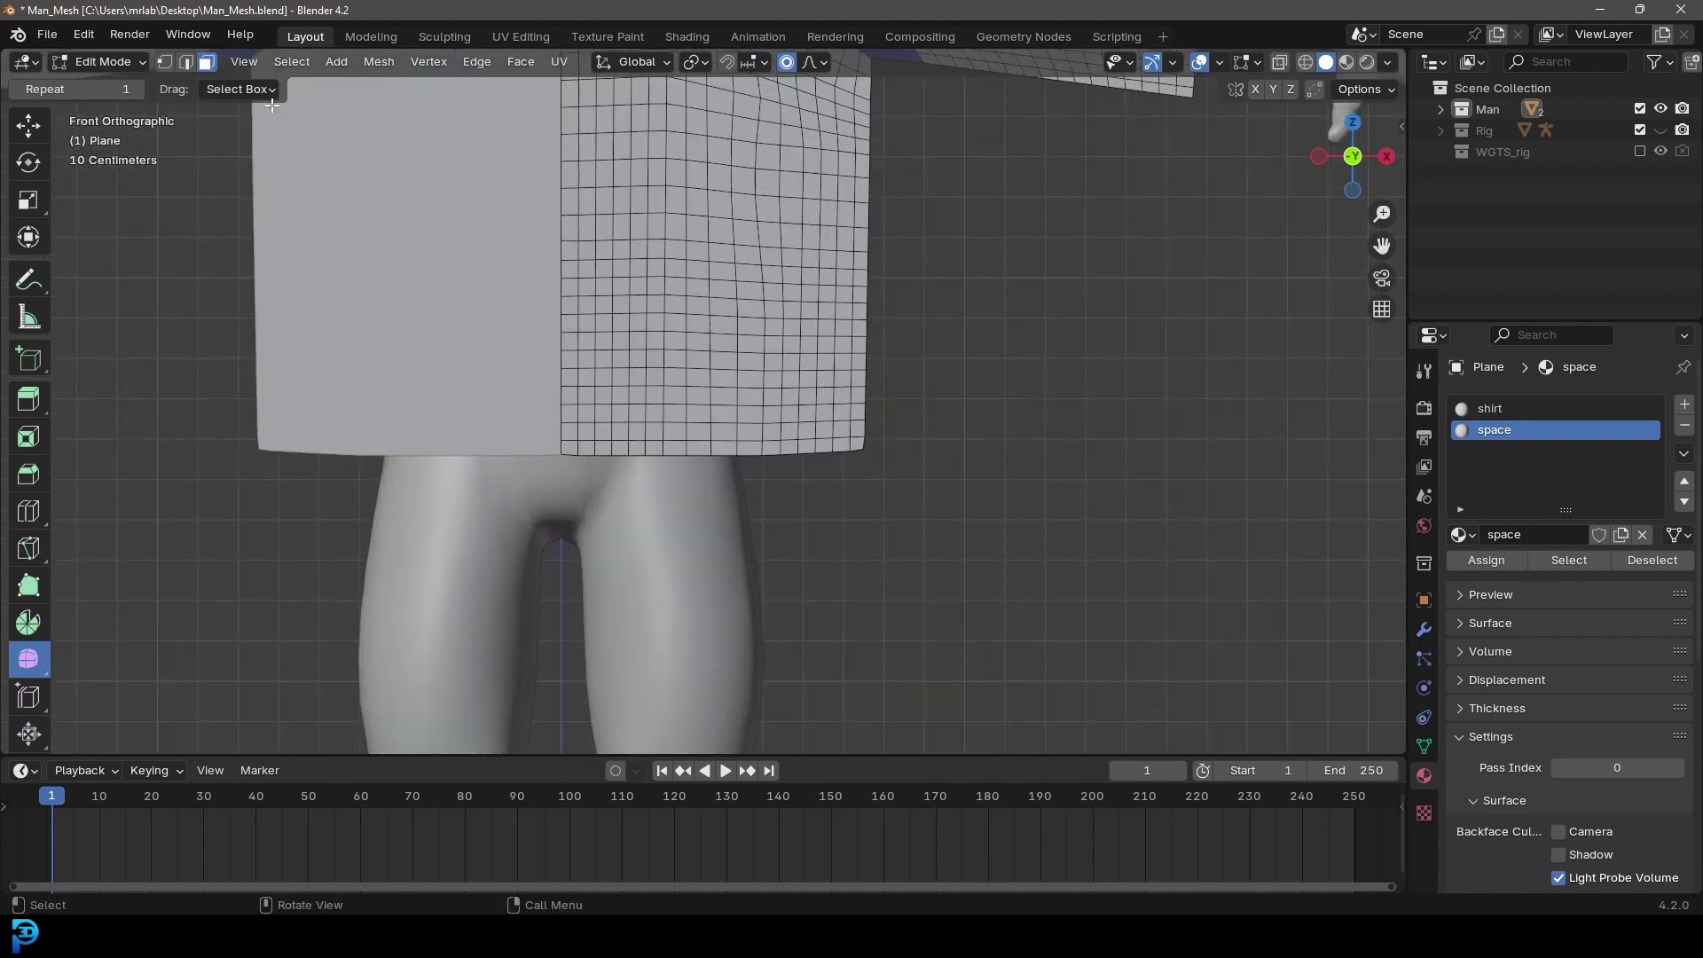
scroll(710, 430, "up", 3)
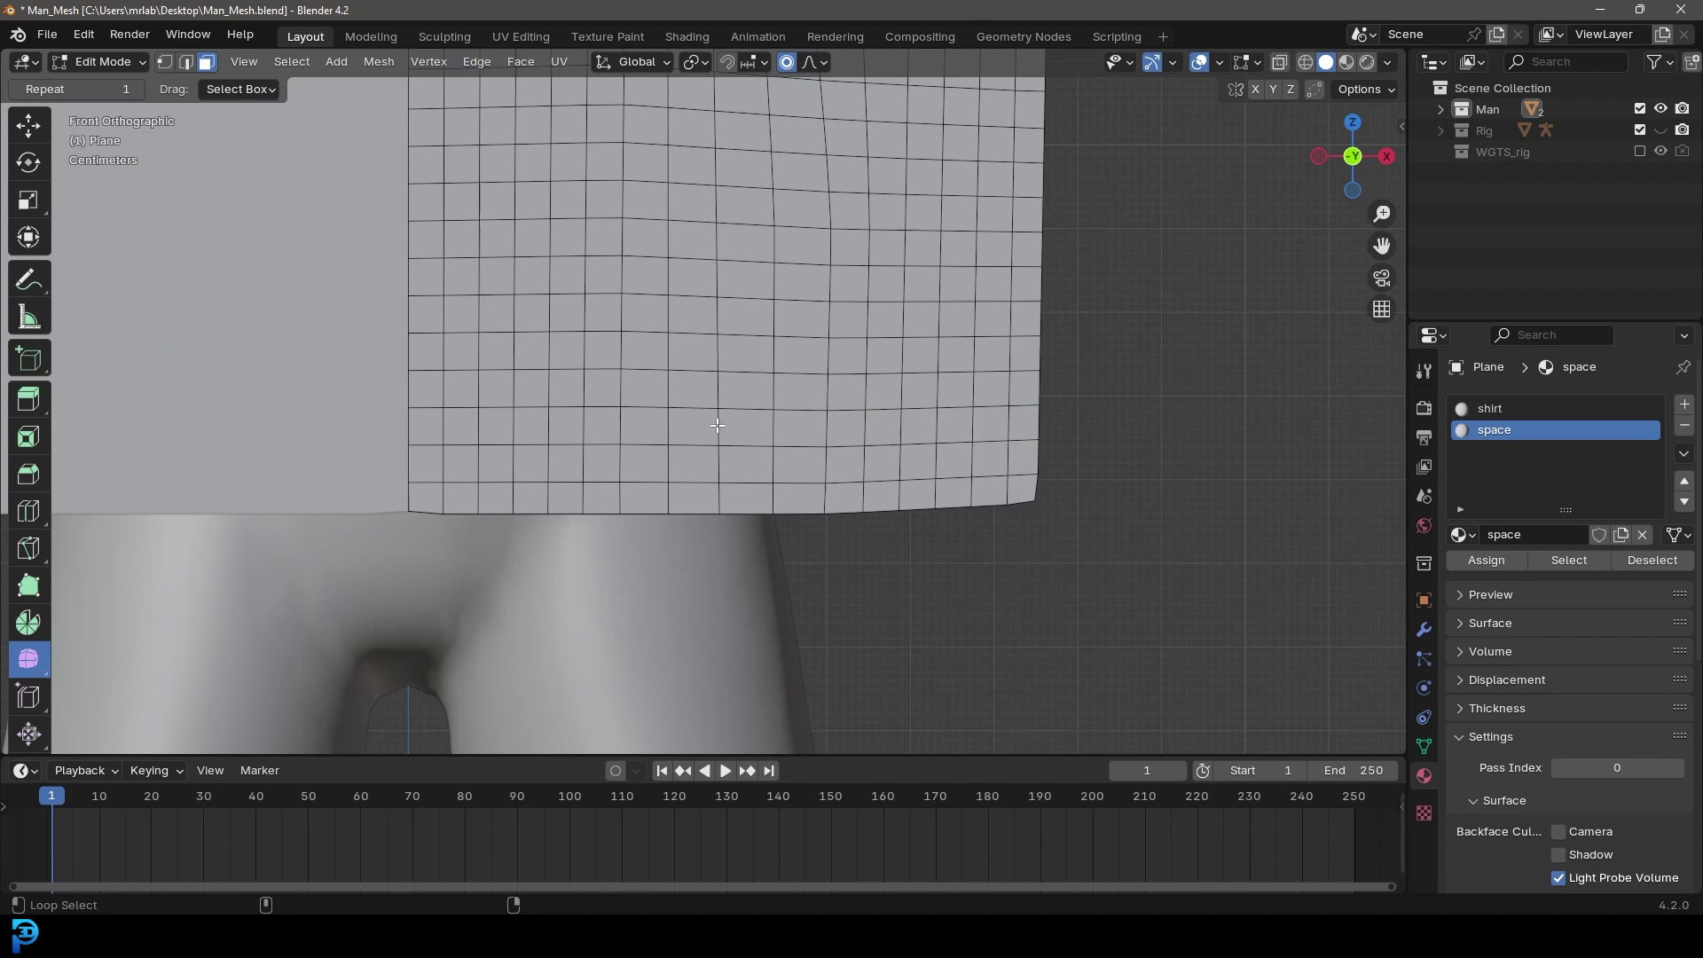
left_click(723, 513, "alt")
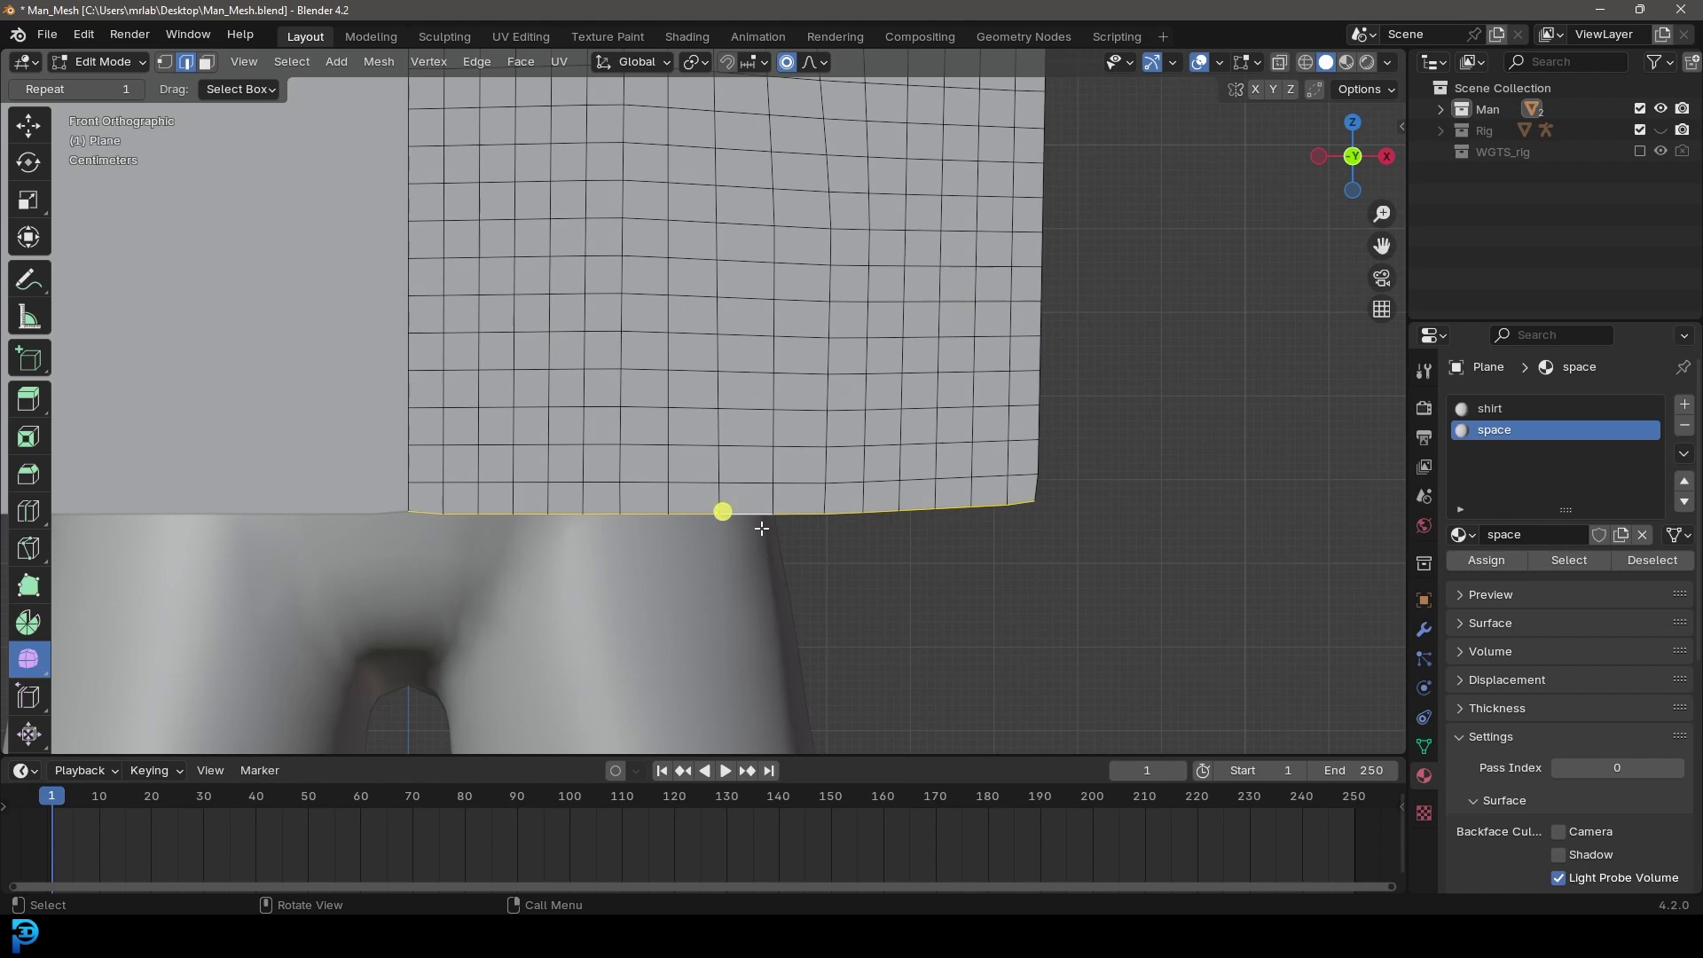
key("g")
left_click(760, 574)
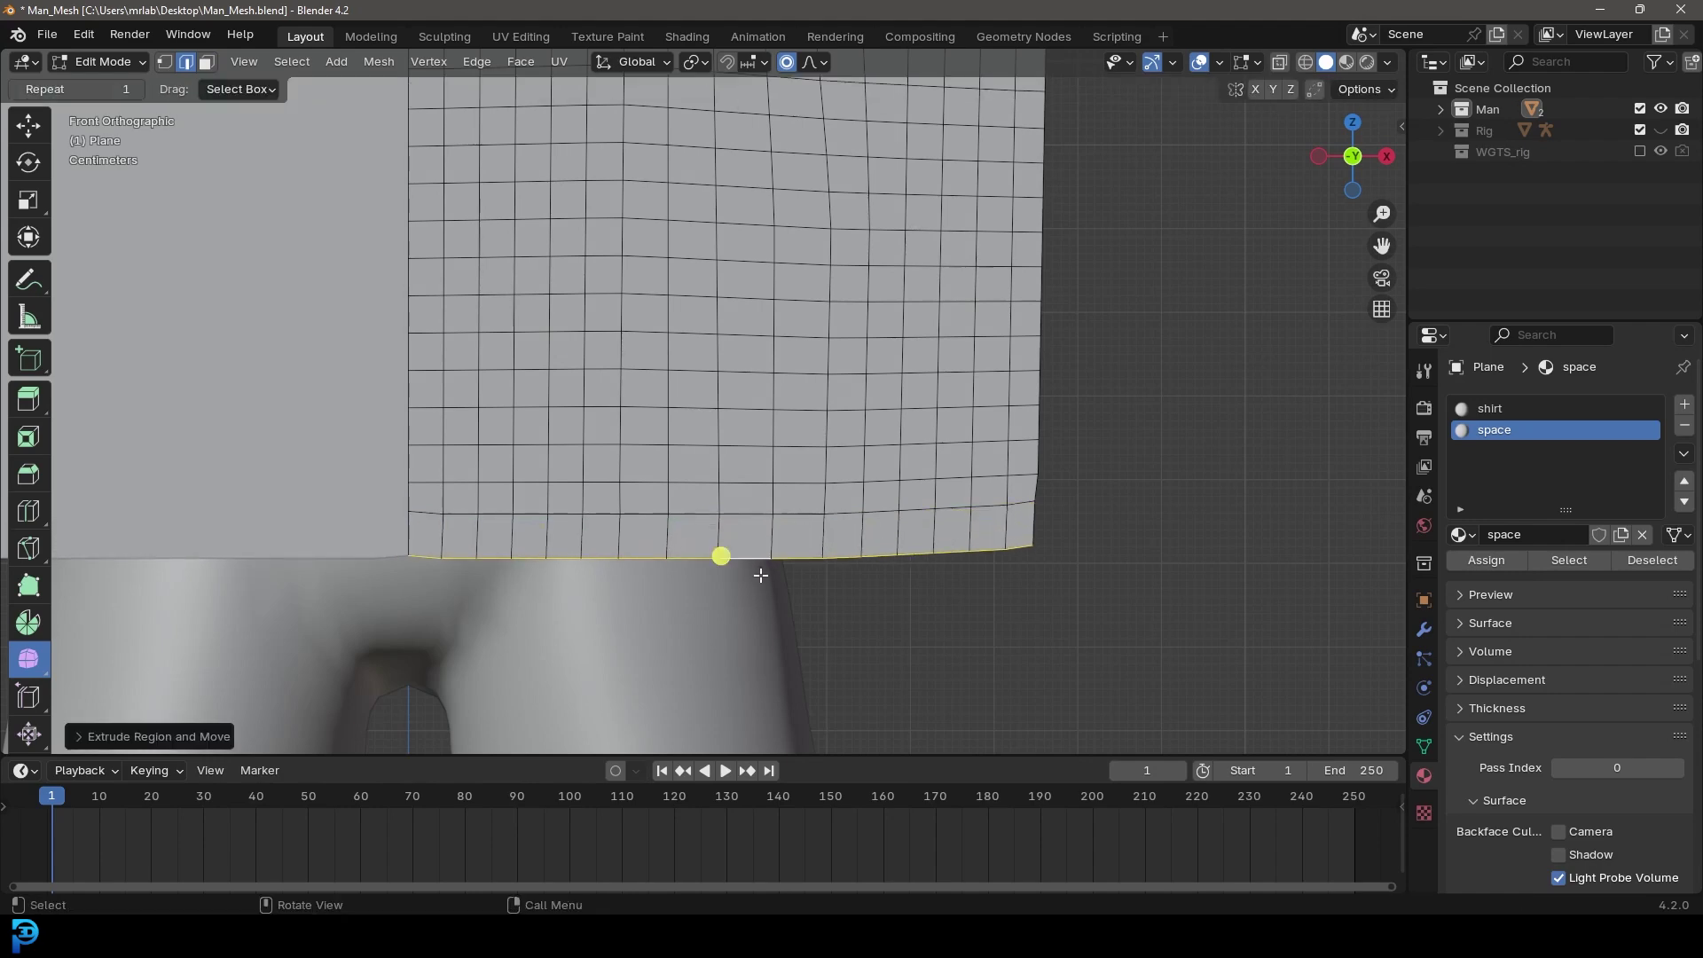
key("e")
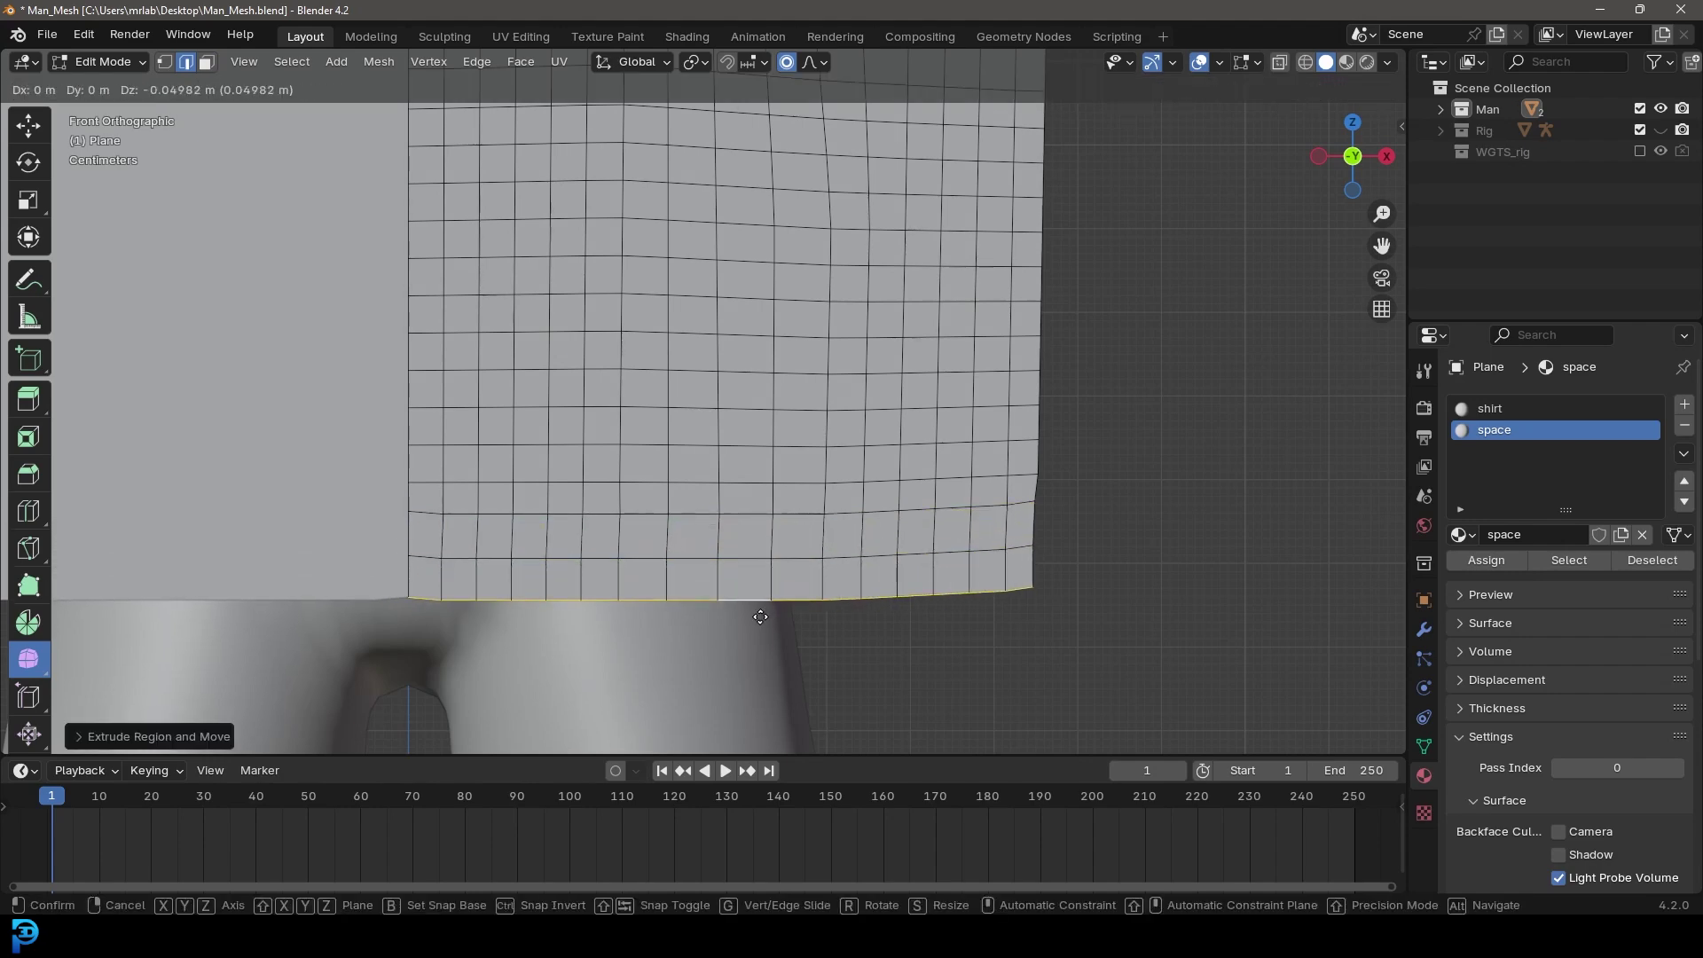
left_click(760, 617)
key("alt+a")
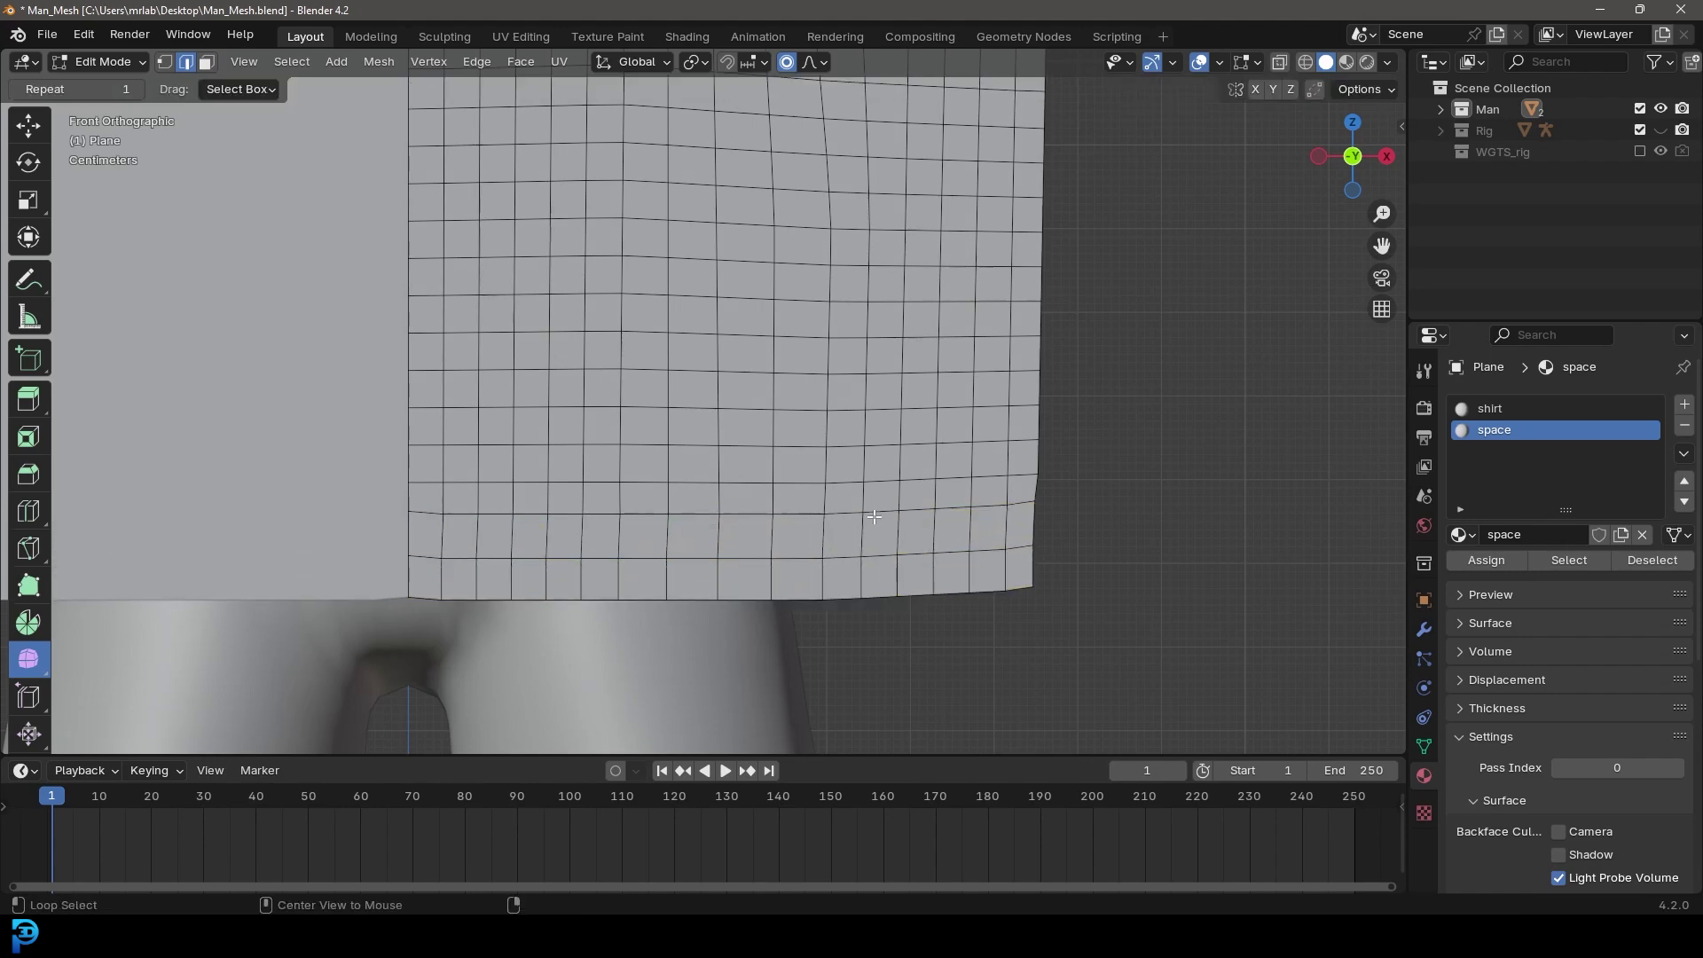
Step: Bevel the original hem edge loop with an offset of about 0.011 m and assign the space material to the resulting strip
left_click(745, 515, "alt")
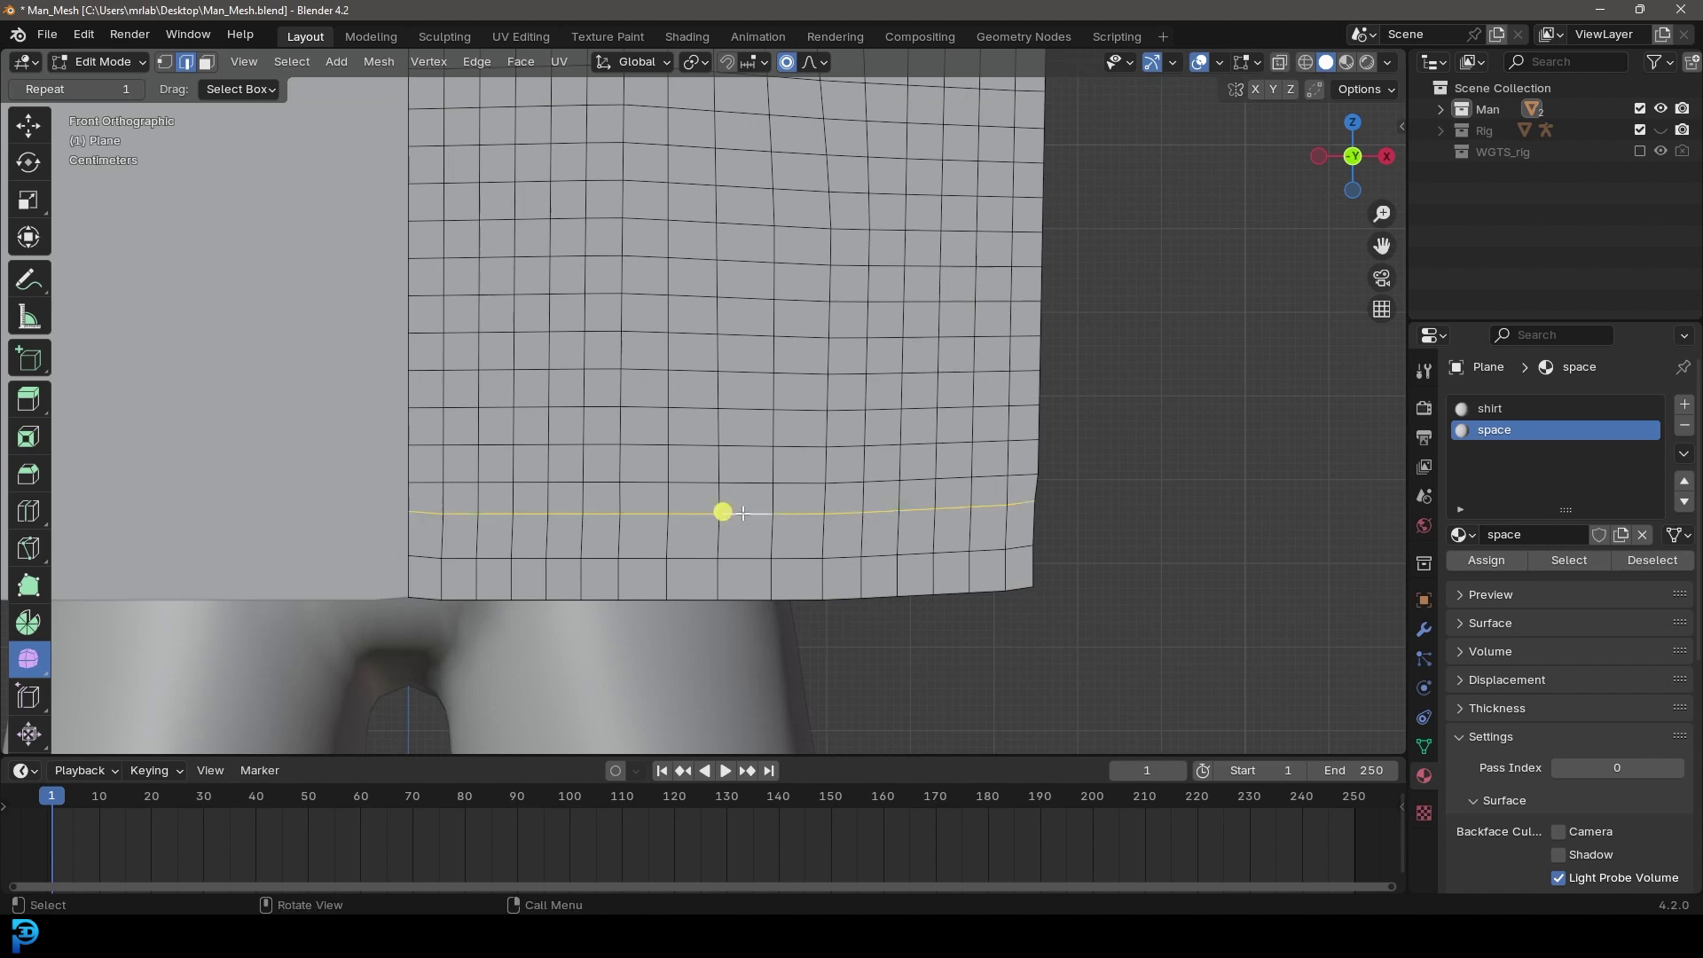
scroll(1161, 544, "up", 1)
key("ctrl+b")
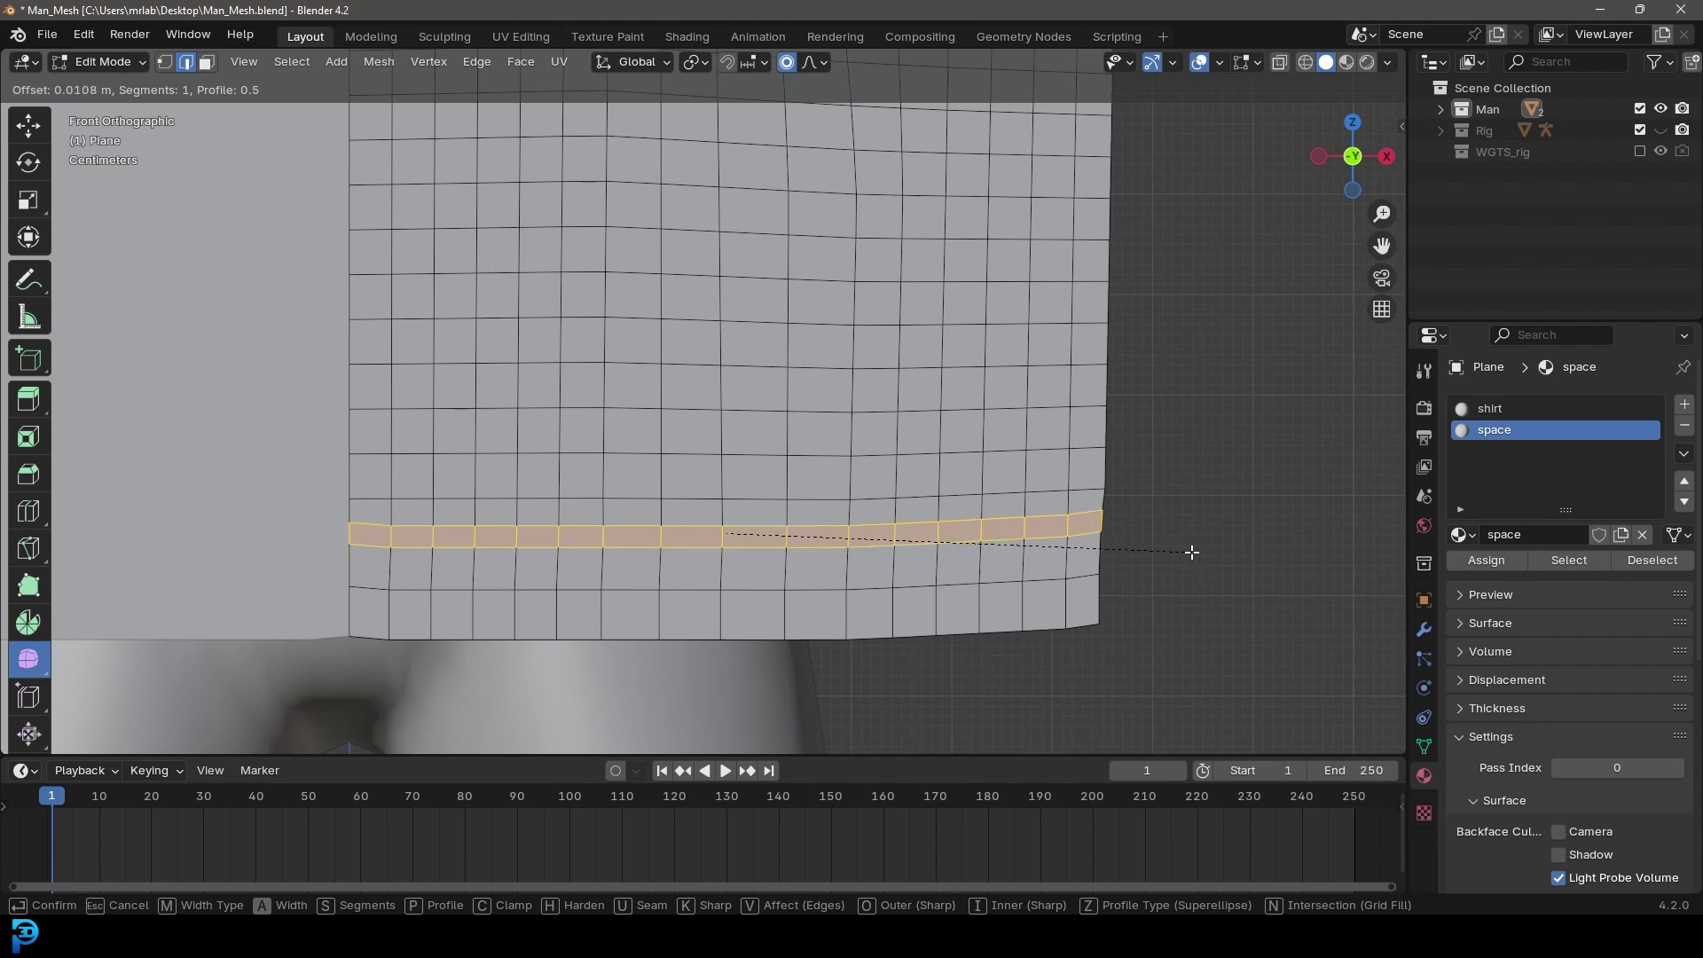
left_click(1191, 552)
left_click(1486, 560)
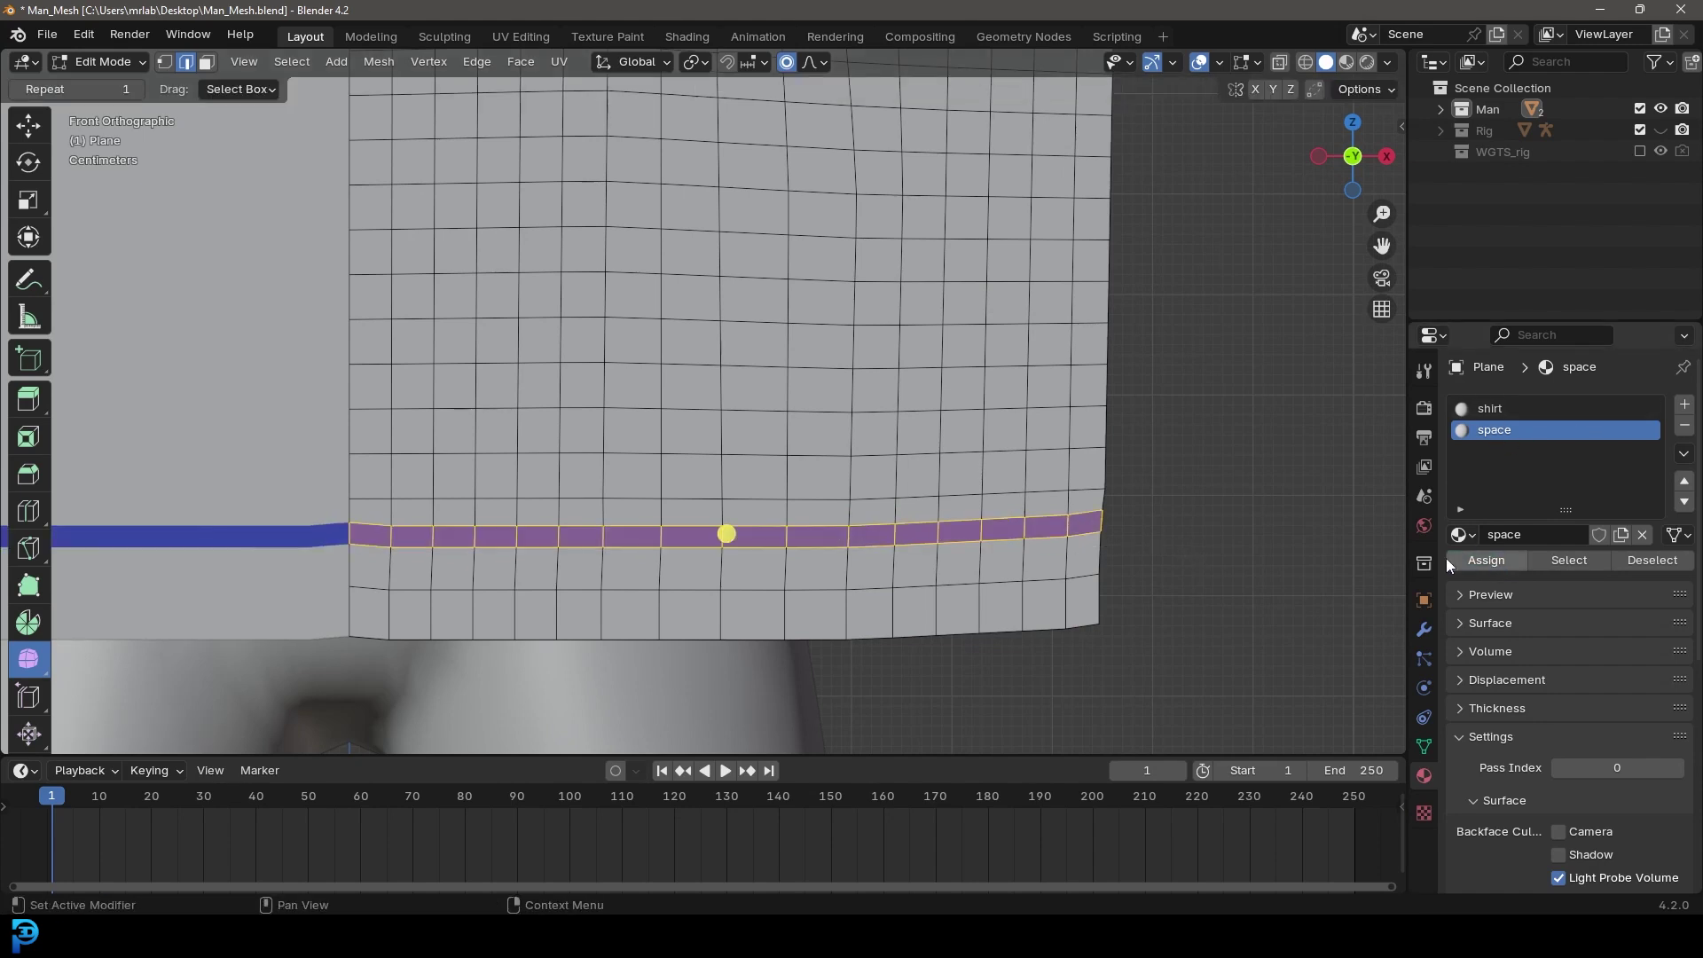
Step: Bevel the second edge loop around the neckline by about 0.007 m and assign the space material to the resulting strip
scroll(802, 351, "down", 7)
middle_click_drag(802, 266, 906, 709, "shift")
scroll(894, 514, "up", 3)
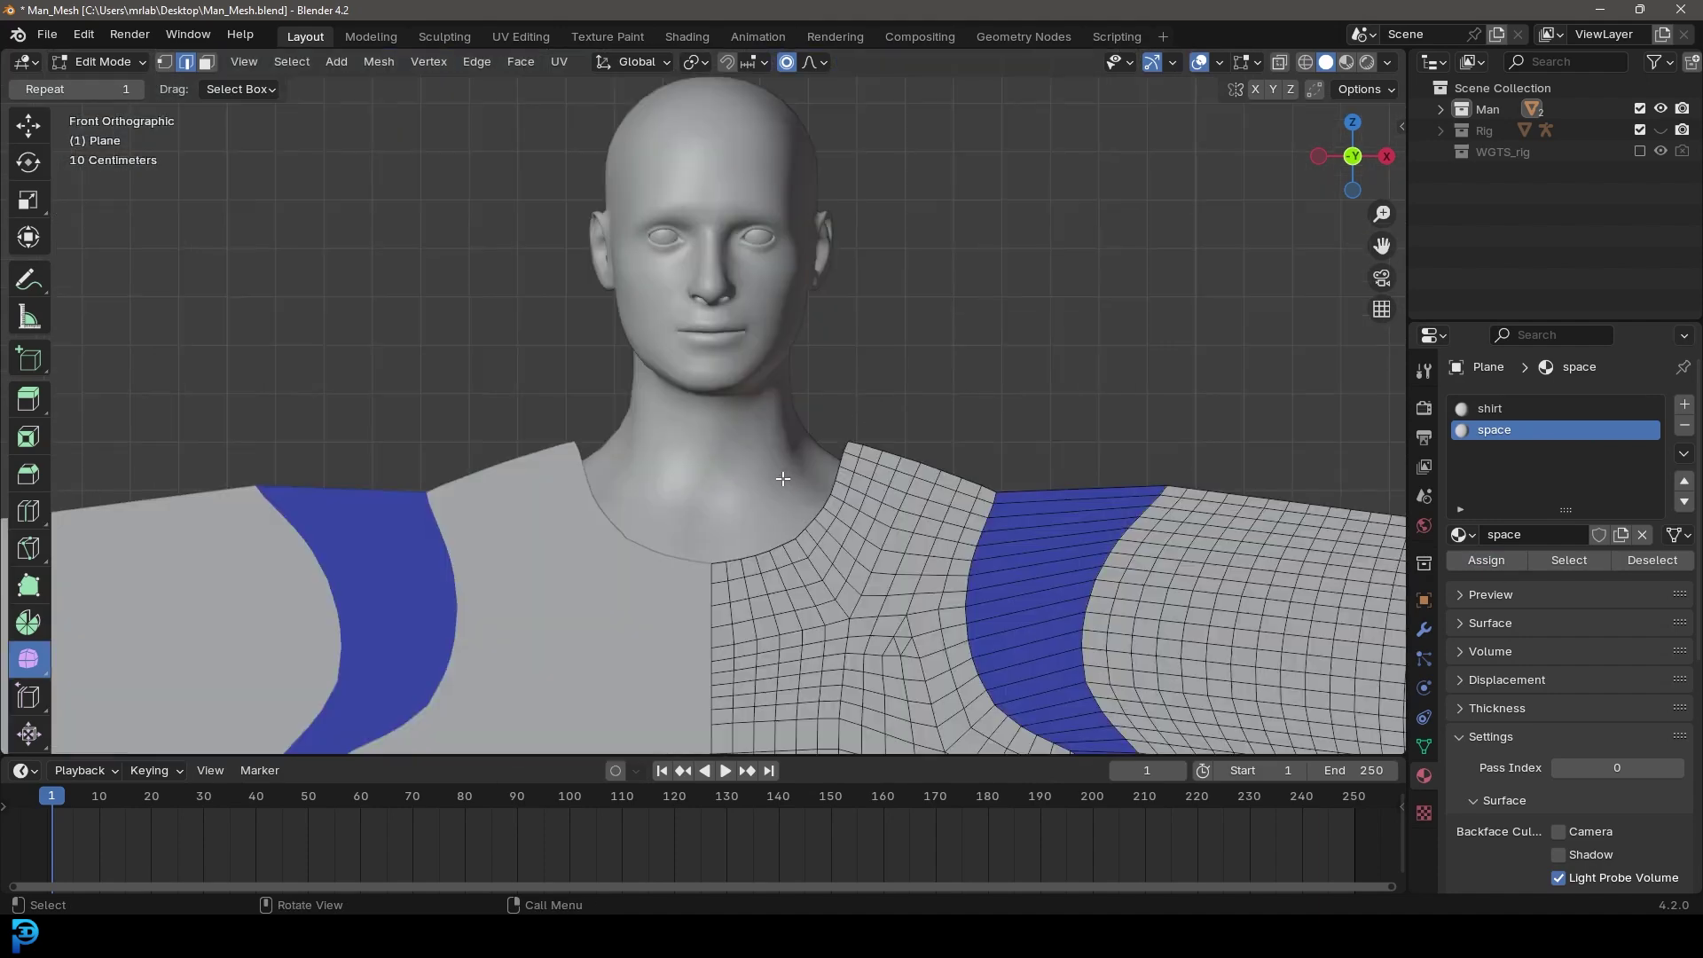
middle_click_drag(894, 514, 841, 389, "shift")
scroll(841, 388, "up", 2)
middle_click_drag(822, 498, 805, 450, "shift")
scroll(805, 450, "up", 3)
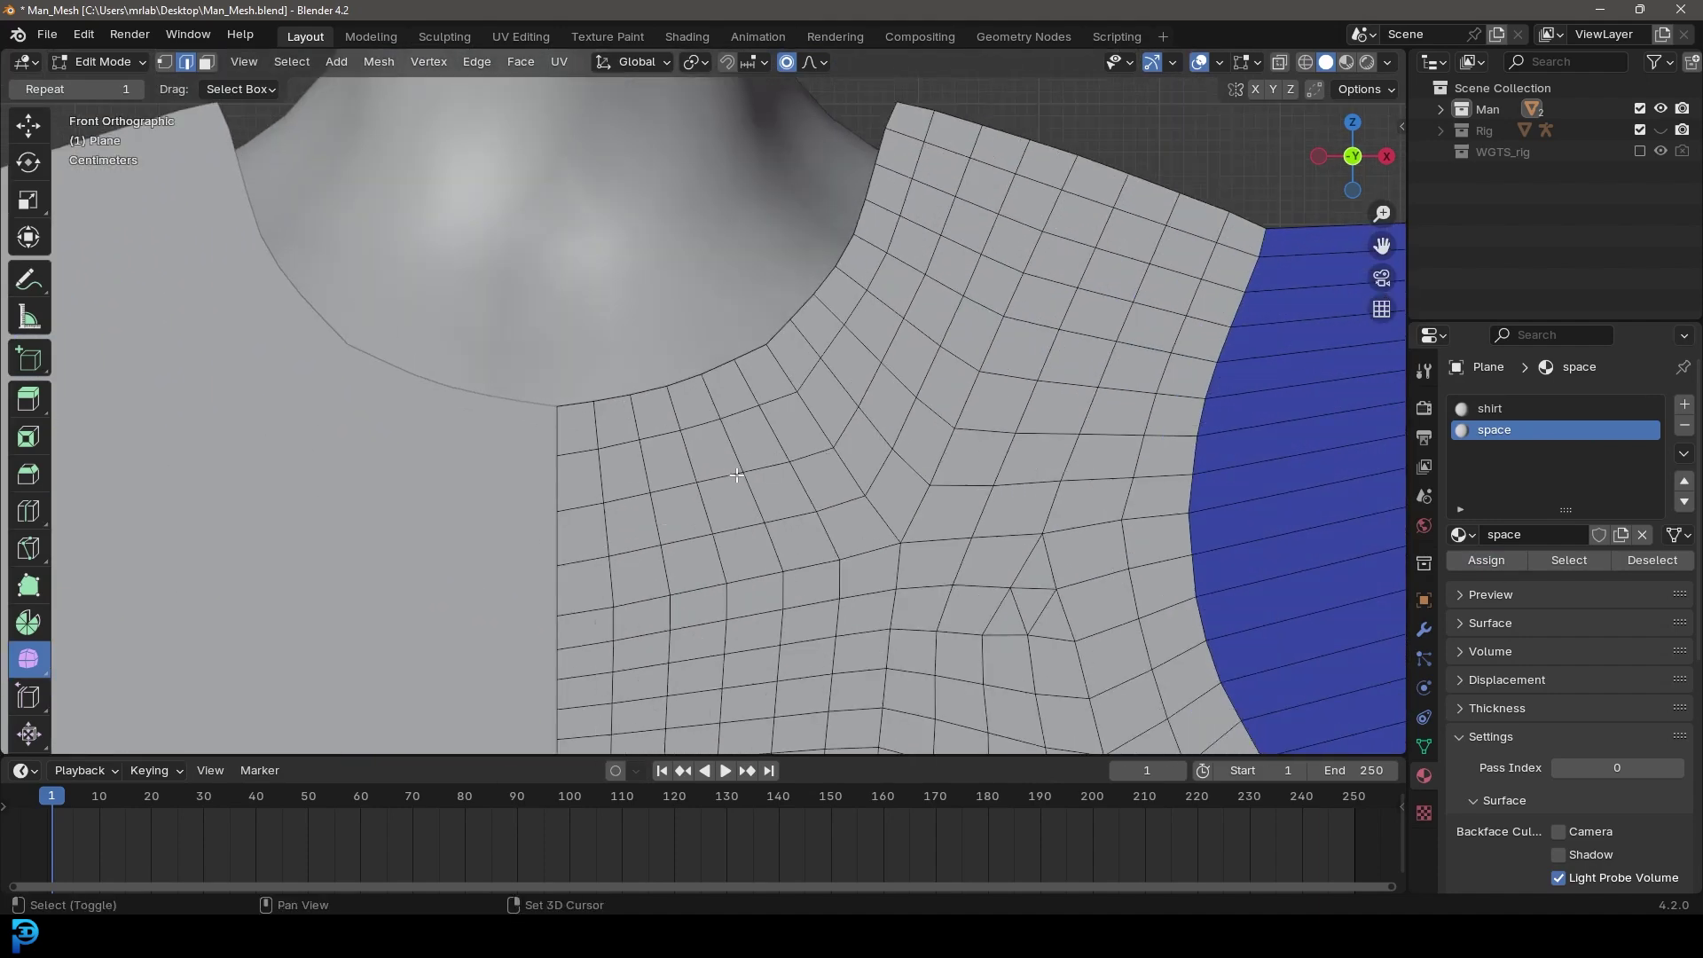
key("ctrl+r")
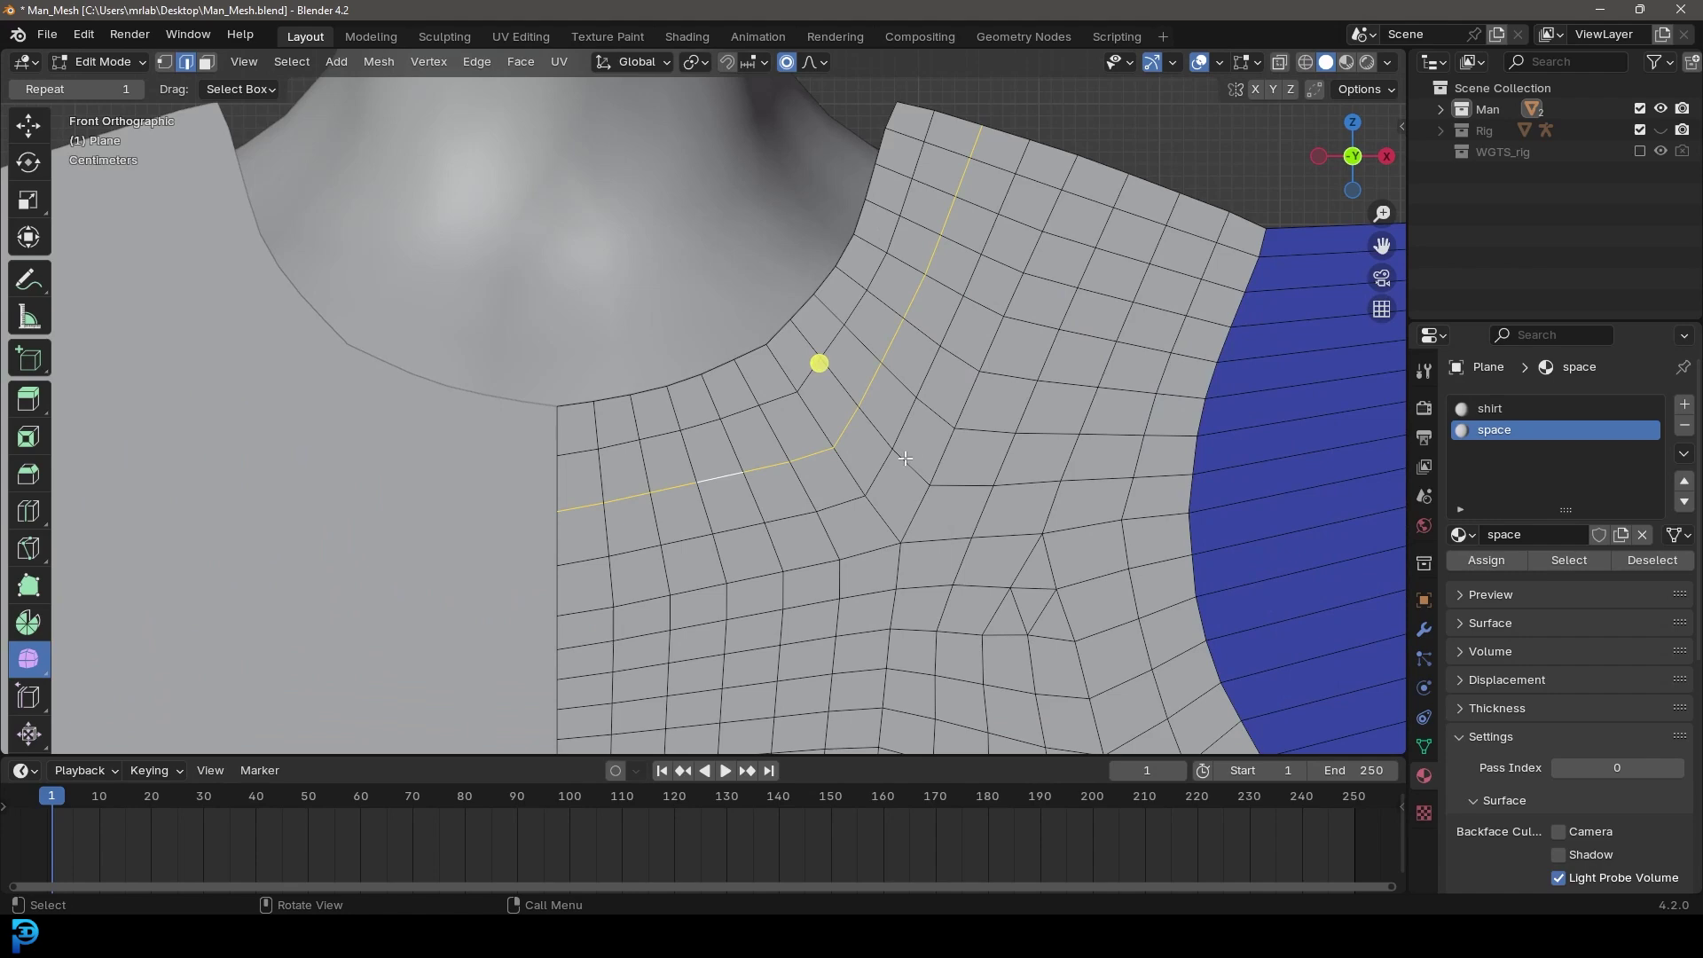
key("ctrl+b")
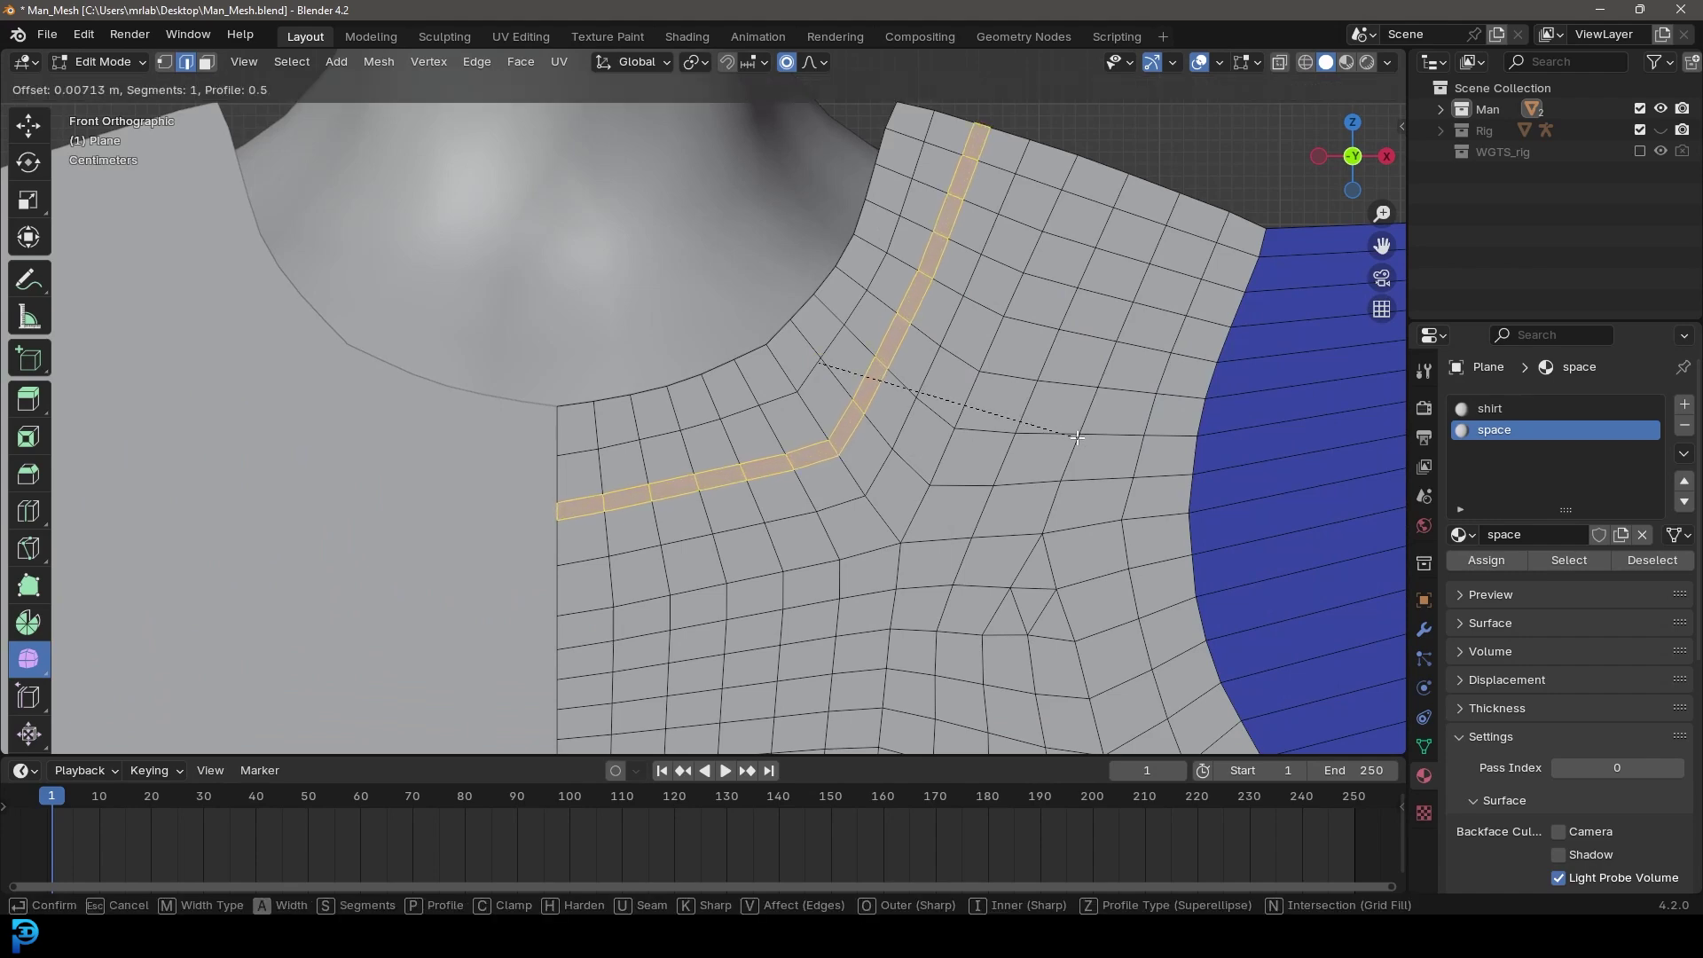
left_click(1077, 437)
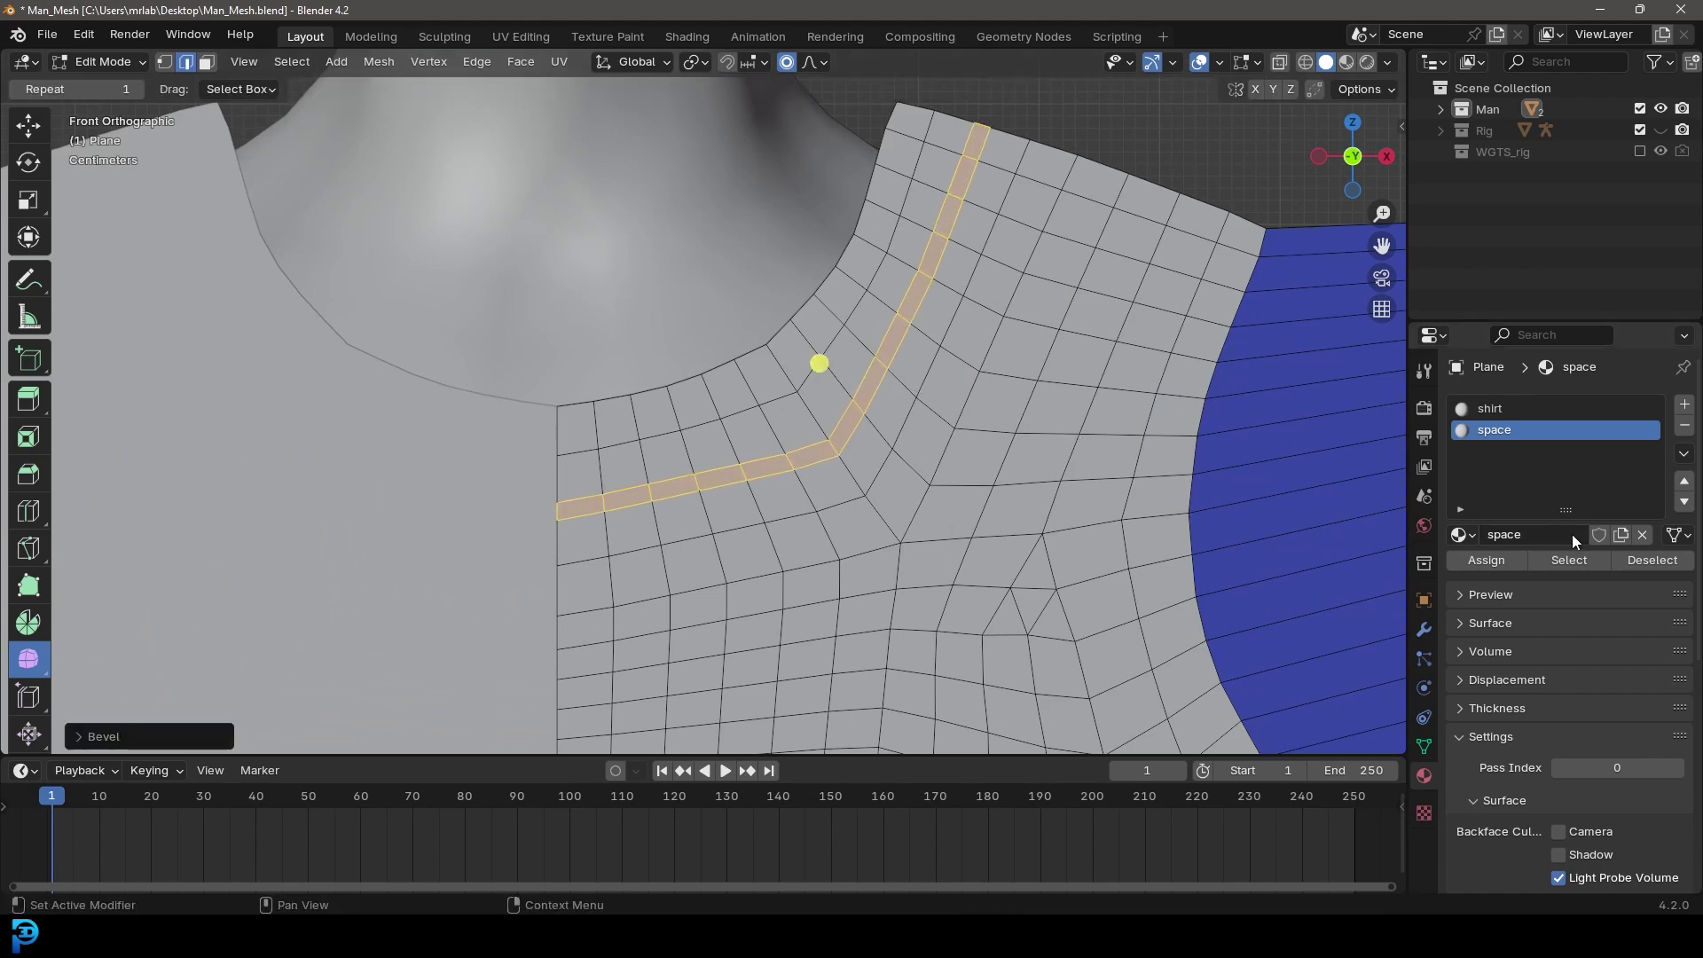
left_click(1492, 563)
Step: Round the sharp corner of the neckline stripe by moving the nearby edges with a small proportional falloff
scroll(908, 456, "down", 8)
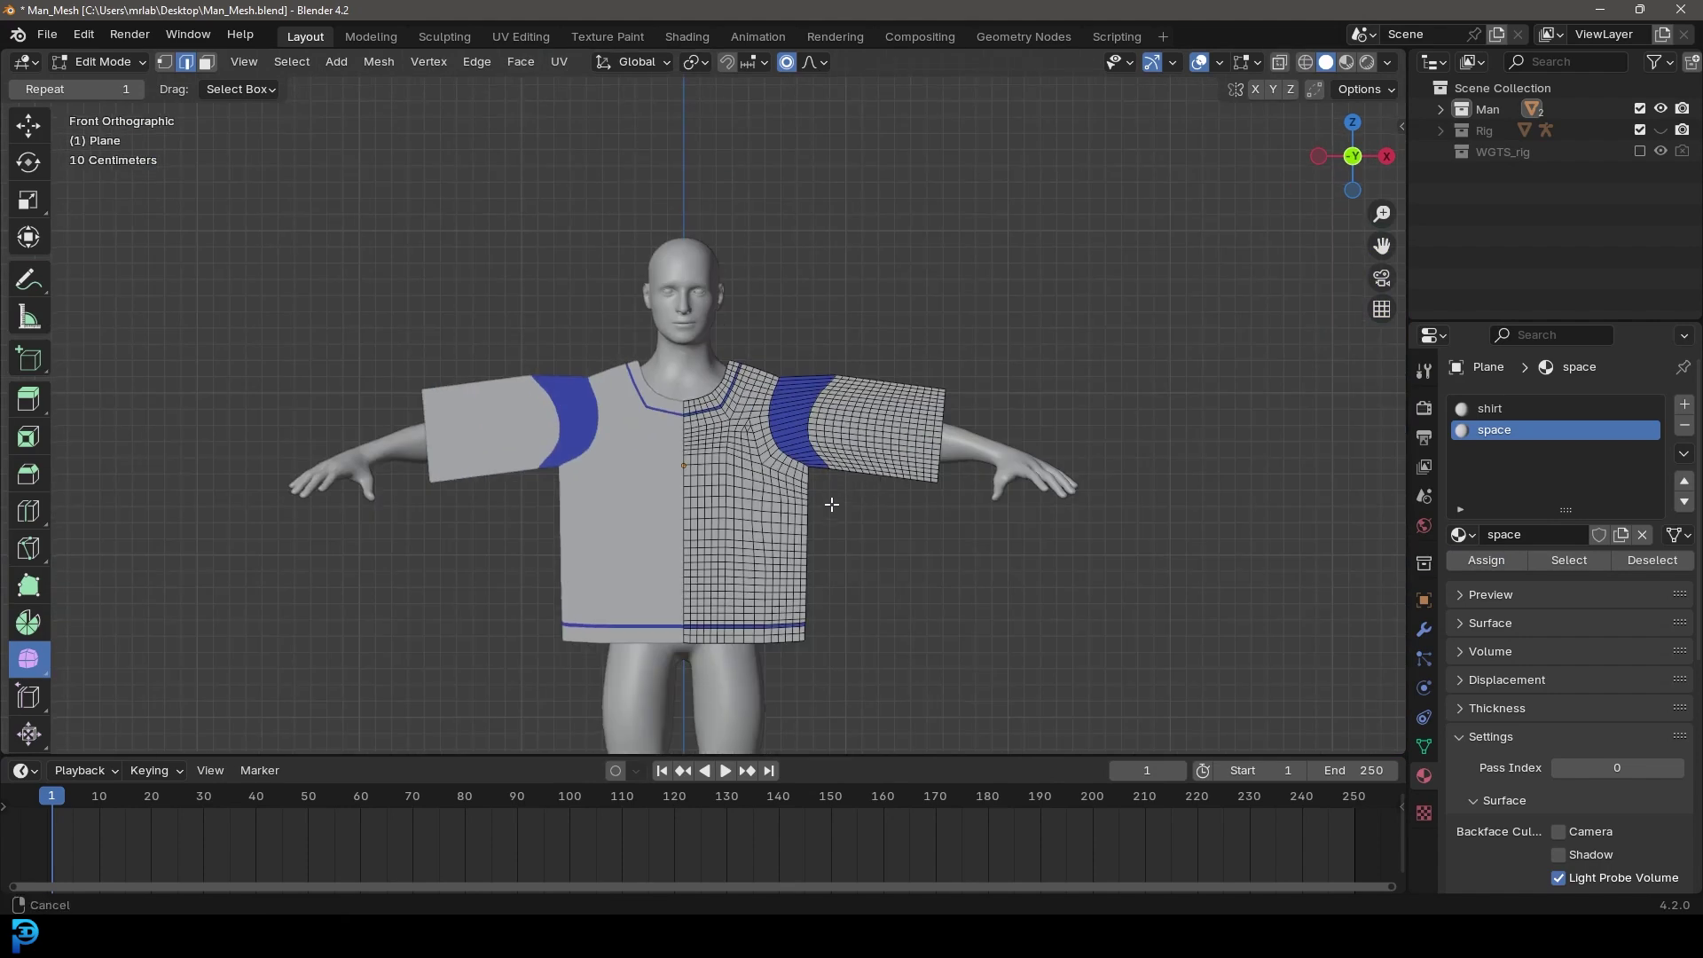
middle_click_drag(831, 508, 832, 468, "shift")
scroll(832, 463, "up", 10)
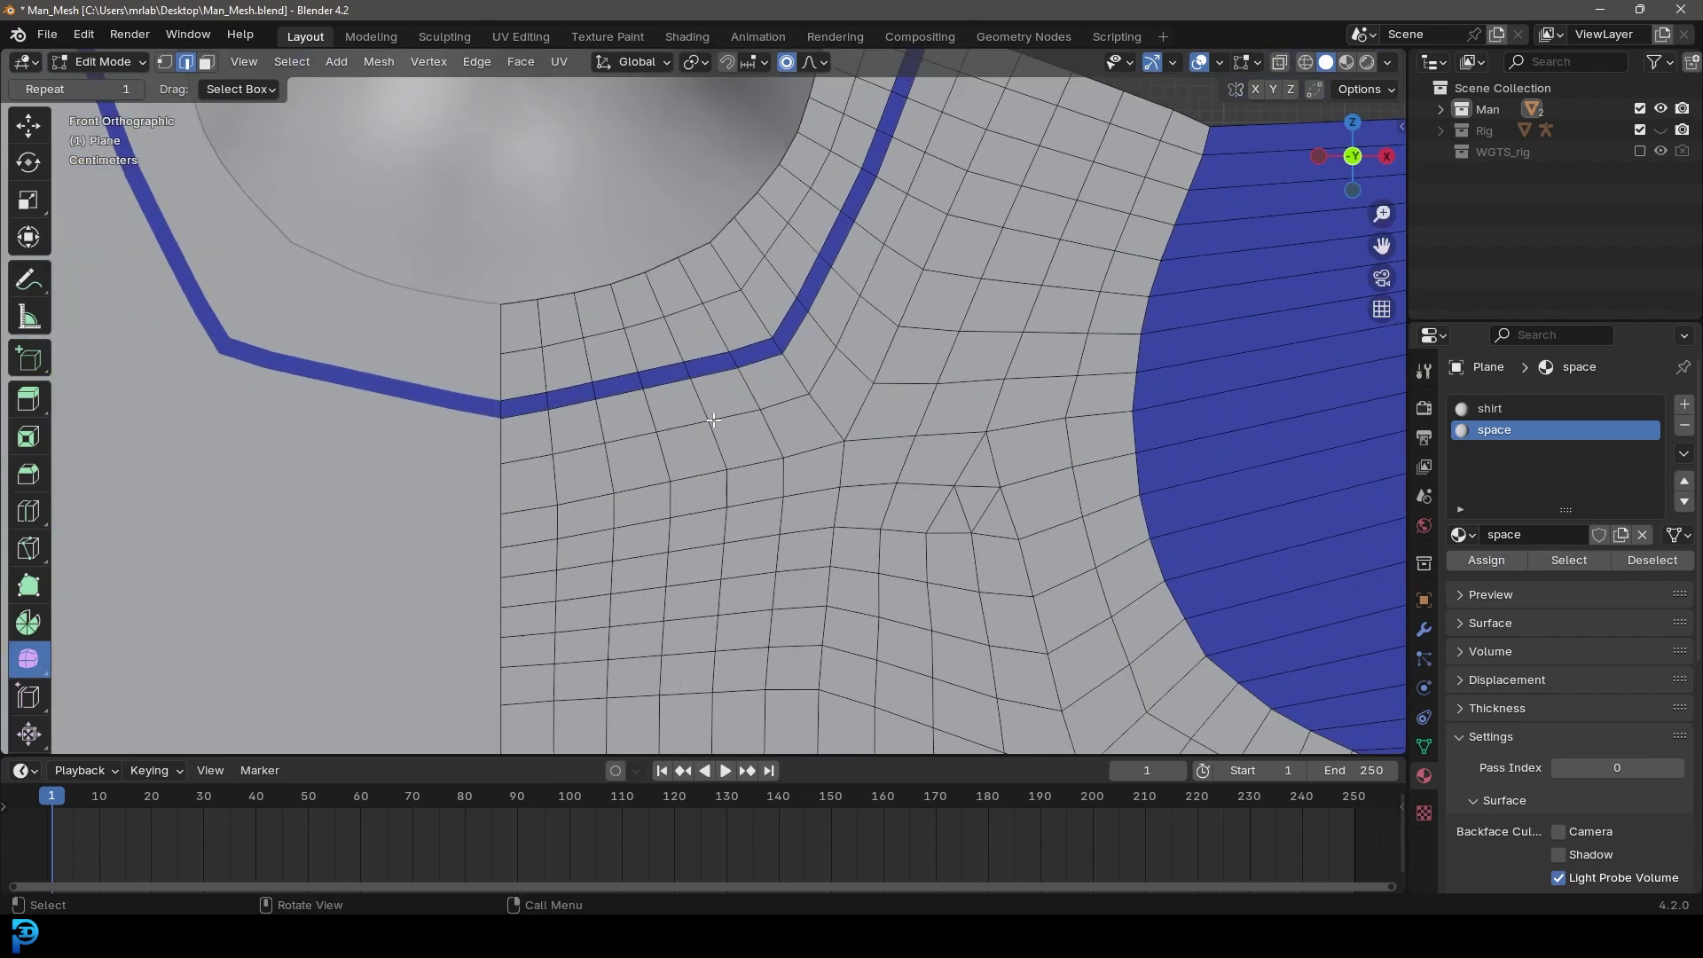
left_click(765, 327)
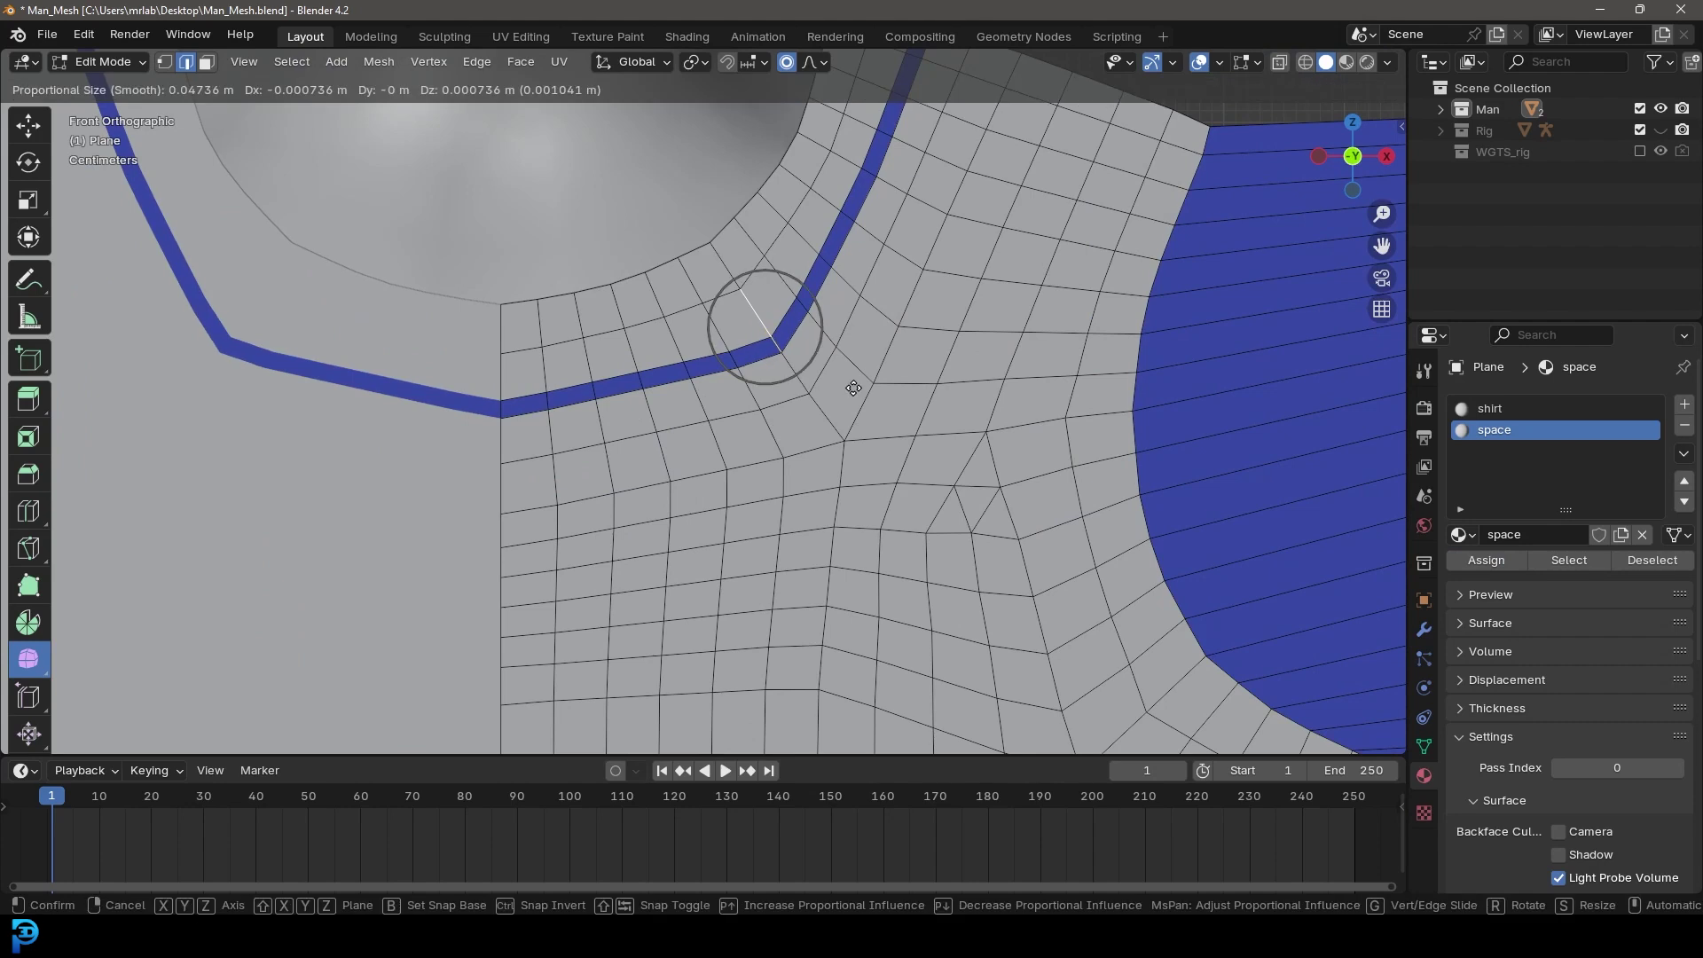
key("g")
scroll(783, 340, "down", 5)
left_click(786, 339)
left_click(730, 271)
key("g")
left_click(719, 258)
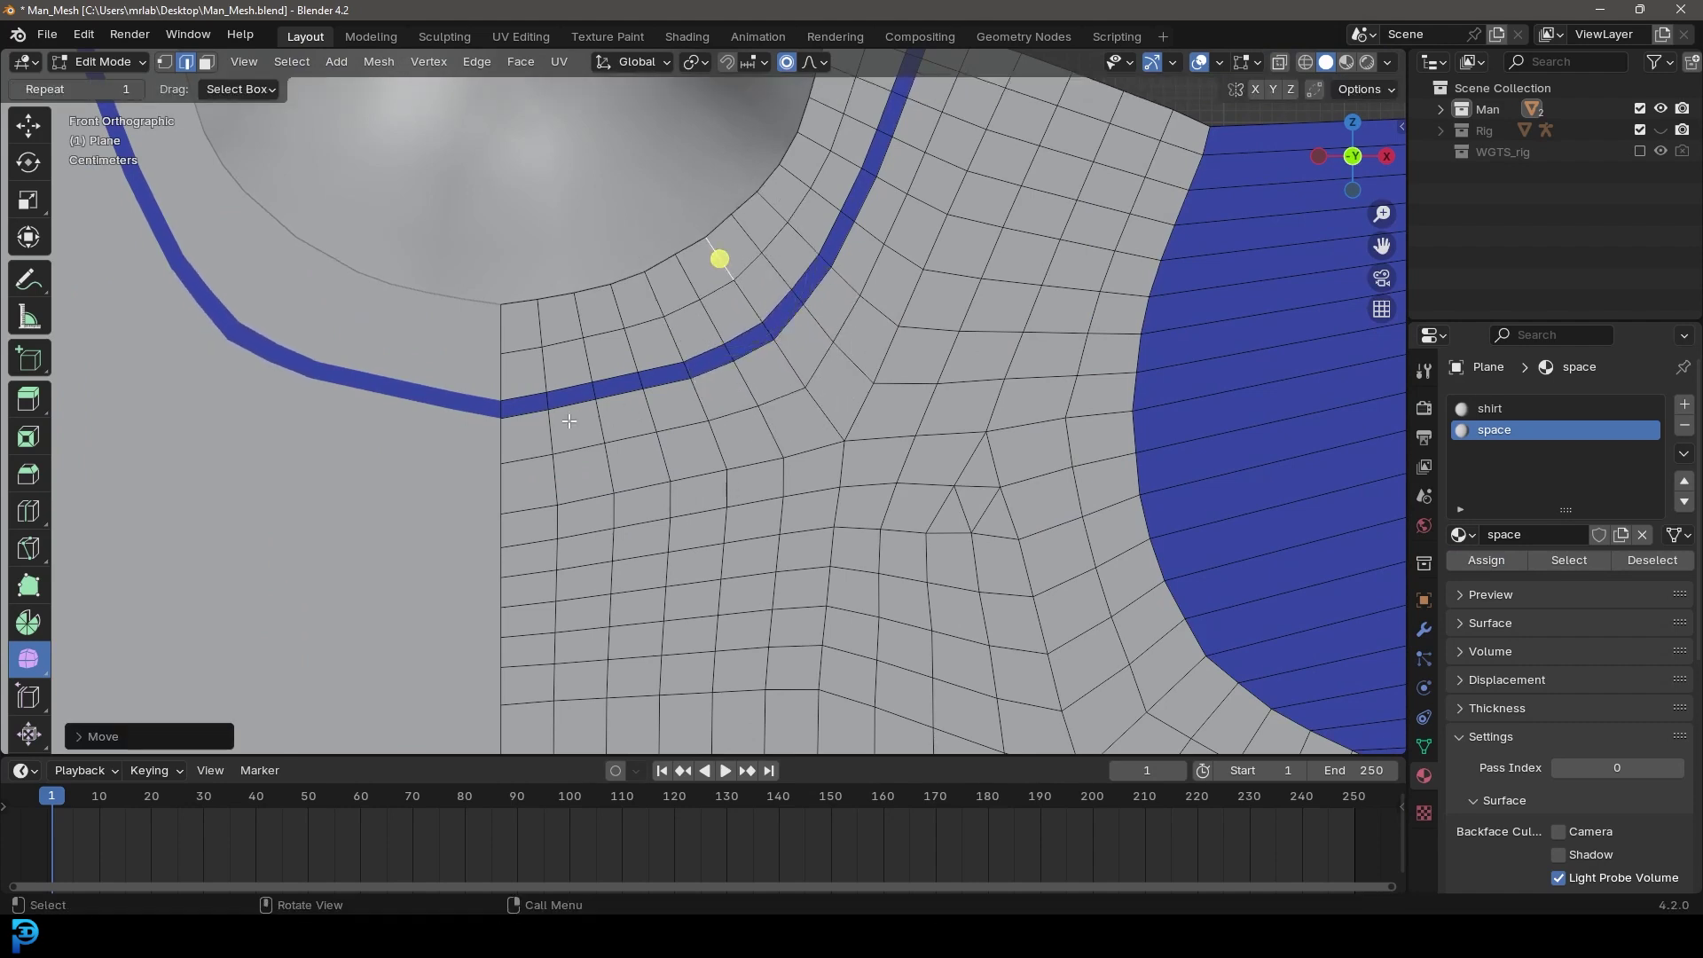
Step: Nudge the neckline stripe's edges near the shirt's centre line to smooth its lower curve
left_click(587, 392)
key("g")
left_click(594, 392)
left_click(544, 399)
key("g")
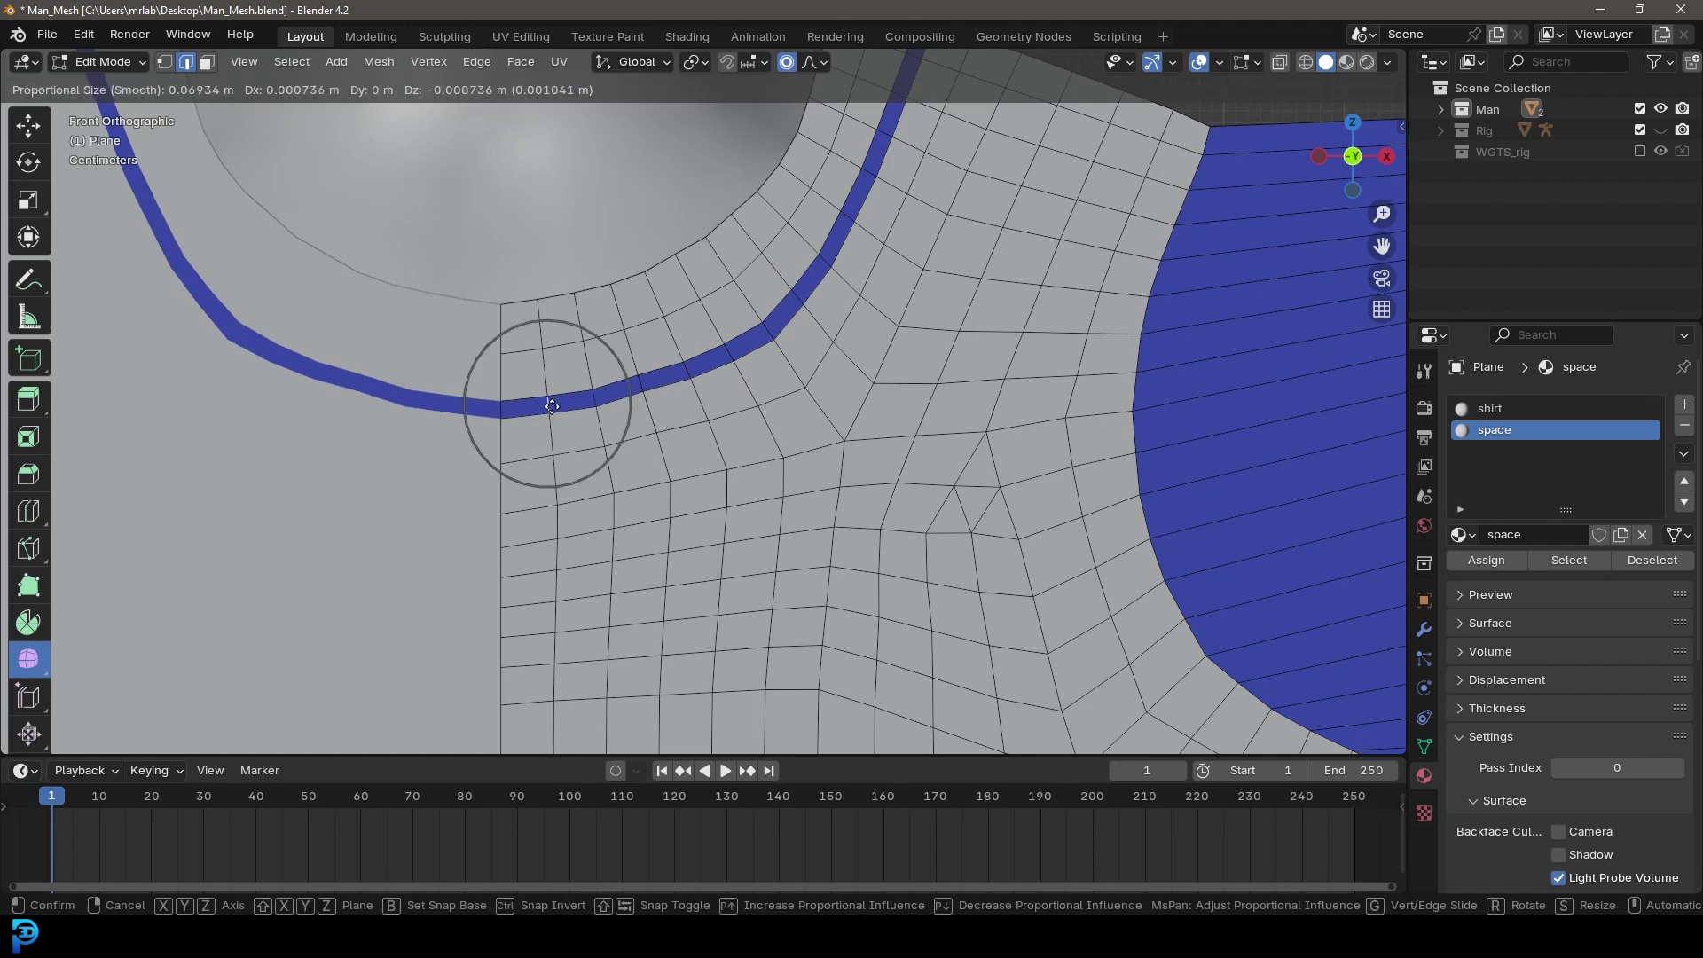
left_click(551, 408)
Step: Move and rotate the outer corner of the shoulder using a wider proportional falloff
scroll(551, 408, "down", 2)
middle_click_drag(834, 293, 676, 427, "shift")
left_click(886, 334)
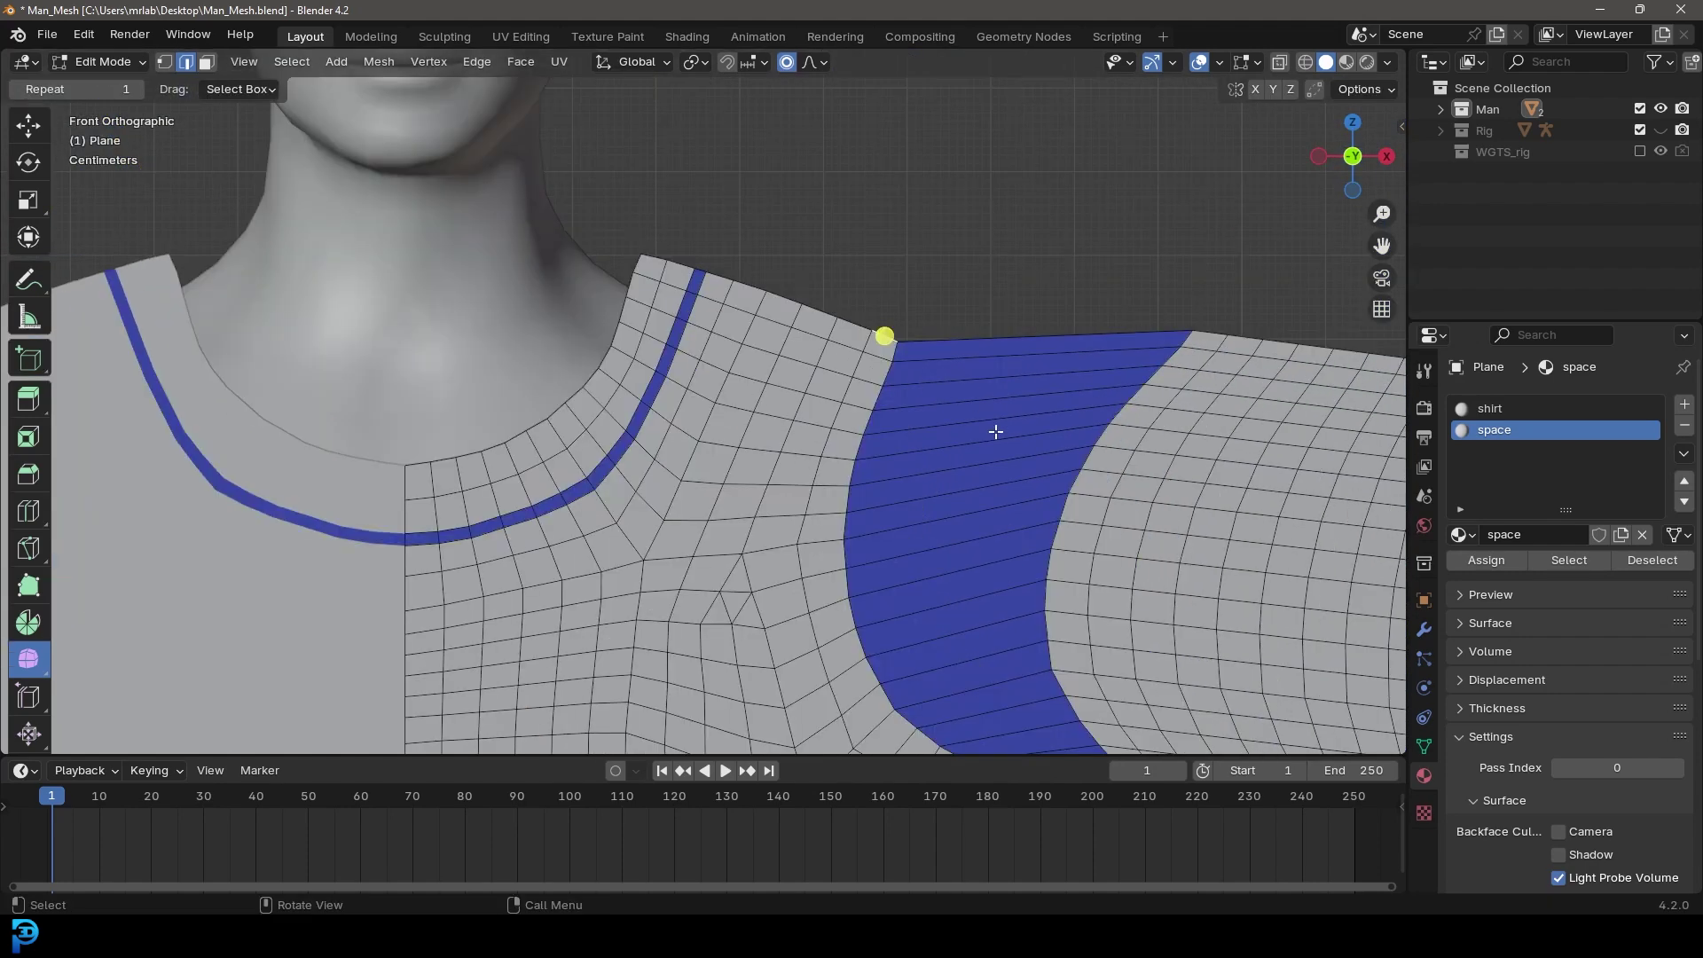
key("g")
scroll(997, 422, "down", 9)
left_click(998, 419)
key("r")
left_click(1051, 393)
Step: Select the strip along the shoulder's upper edge, raise it about 0.025 m with proportional editing, and save the file
scroll(759, 399, "down", 5)
left_click(711, 345)
scroll(711, 355, "up", 3)
left_click(883, 369, "ctrl+shift")
key("g")
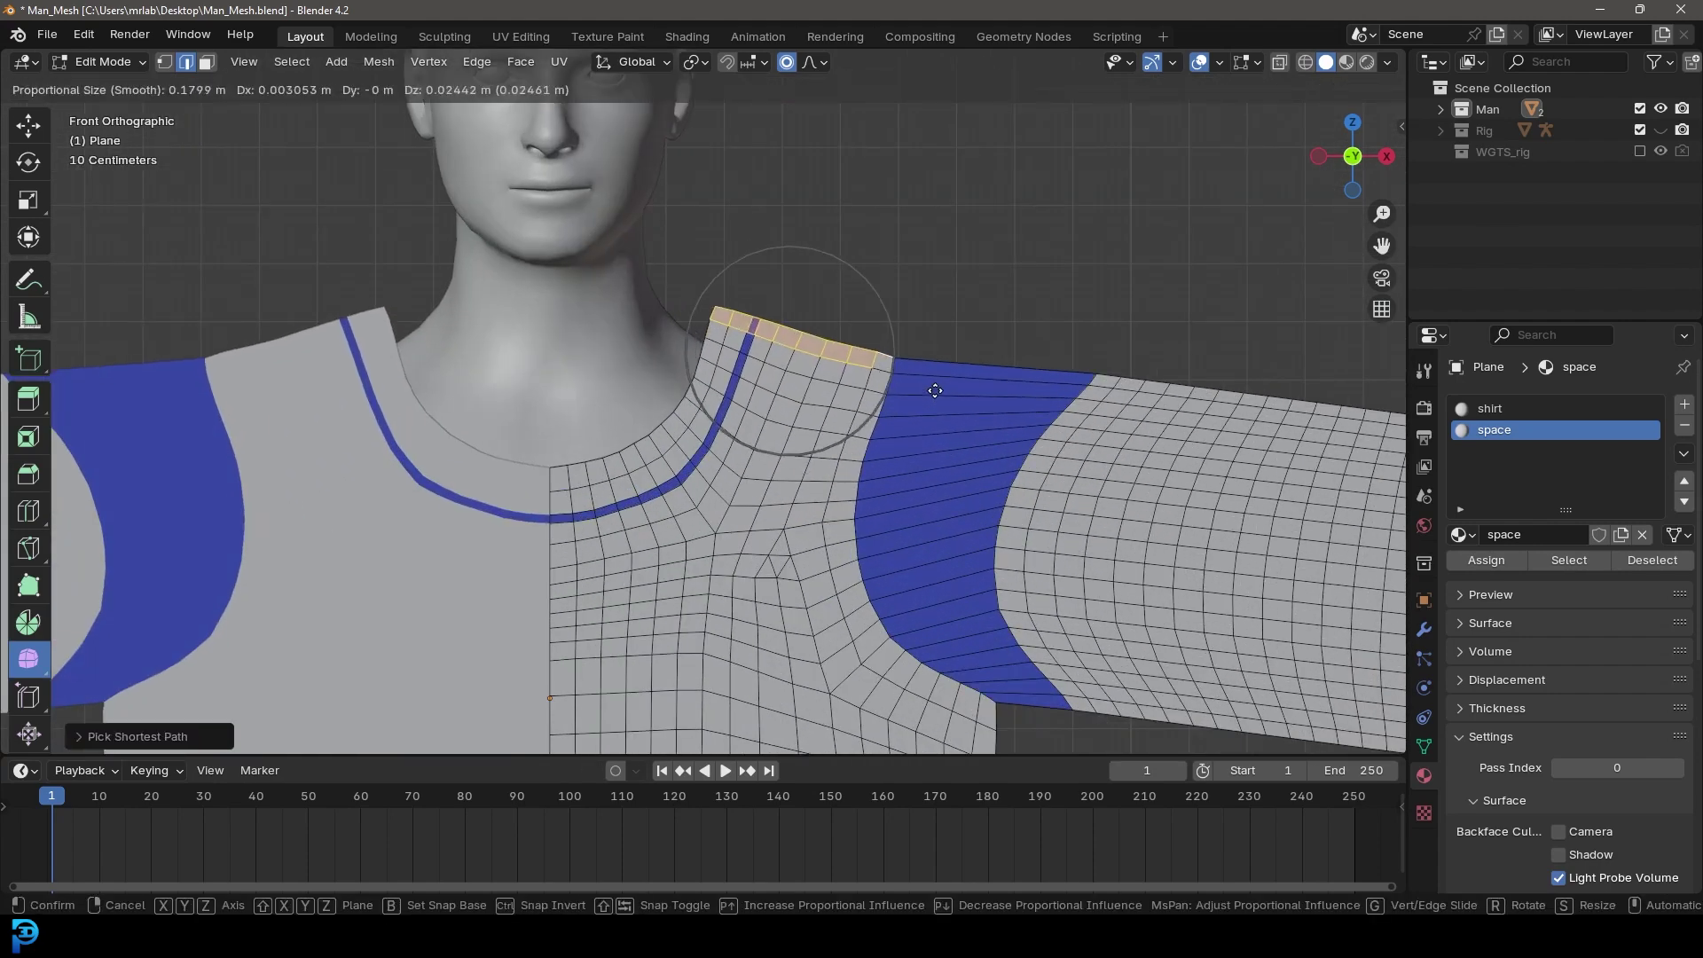
left_click(938, 388)
scroll(939, 388, "down", 5)
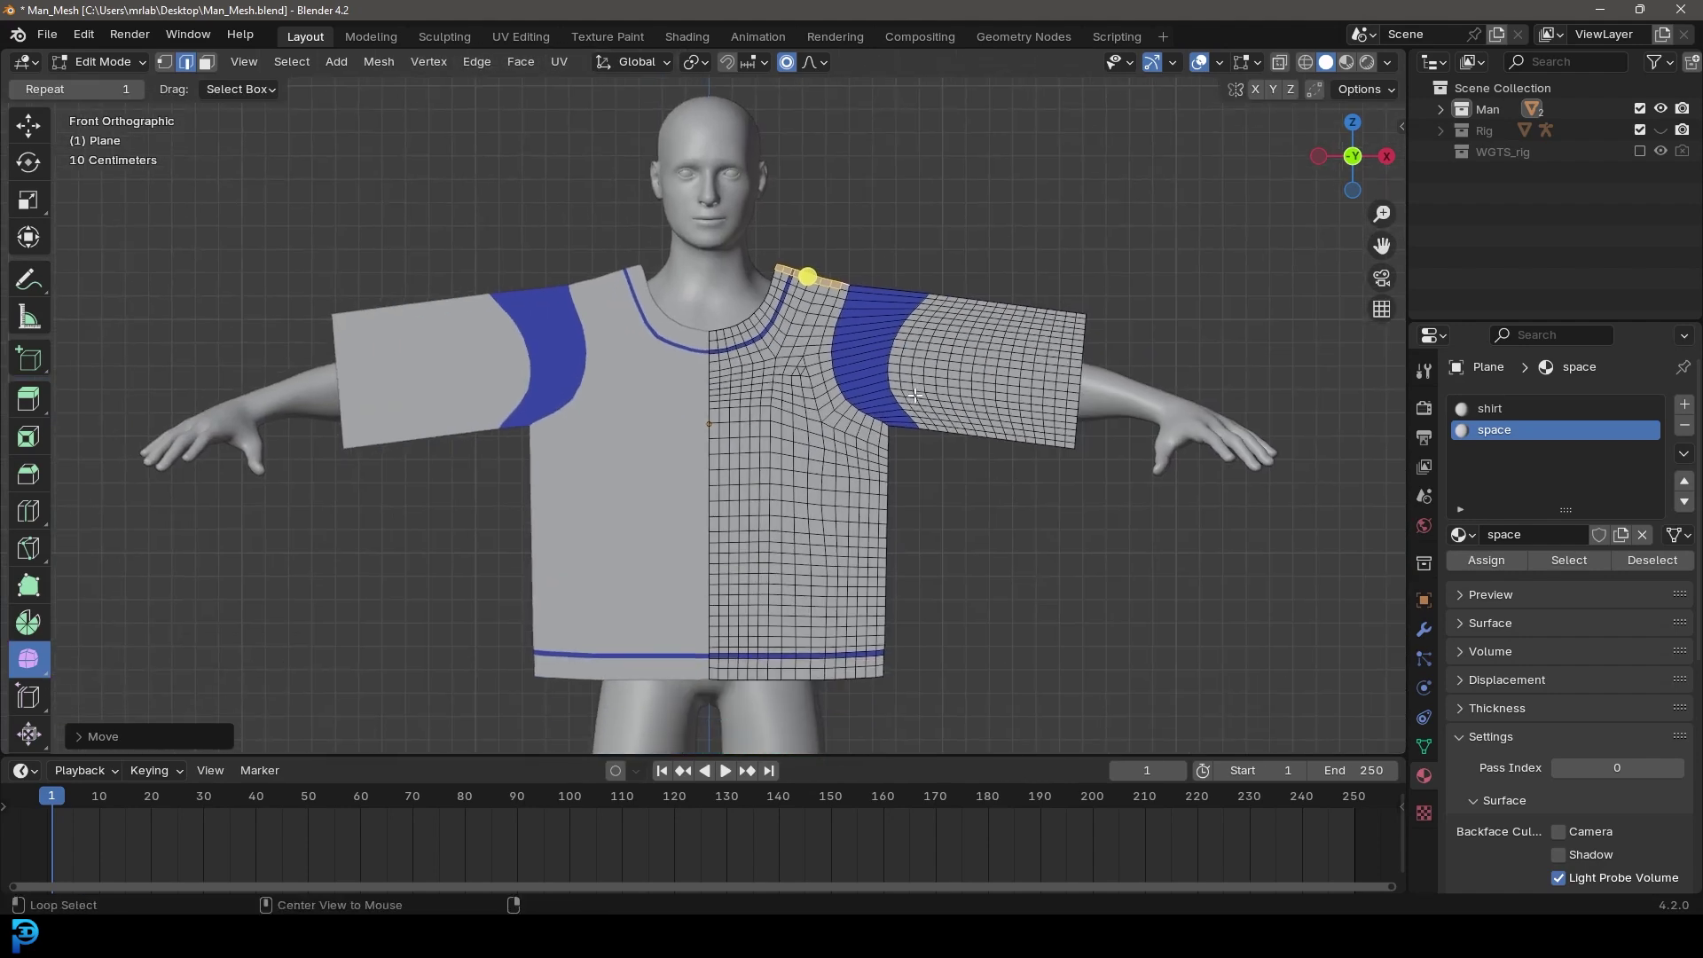
key("ctrl+s")
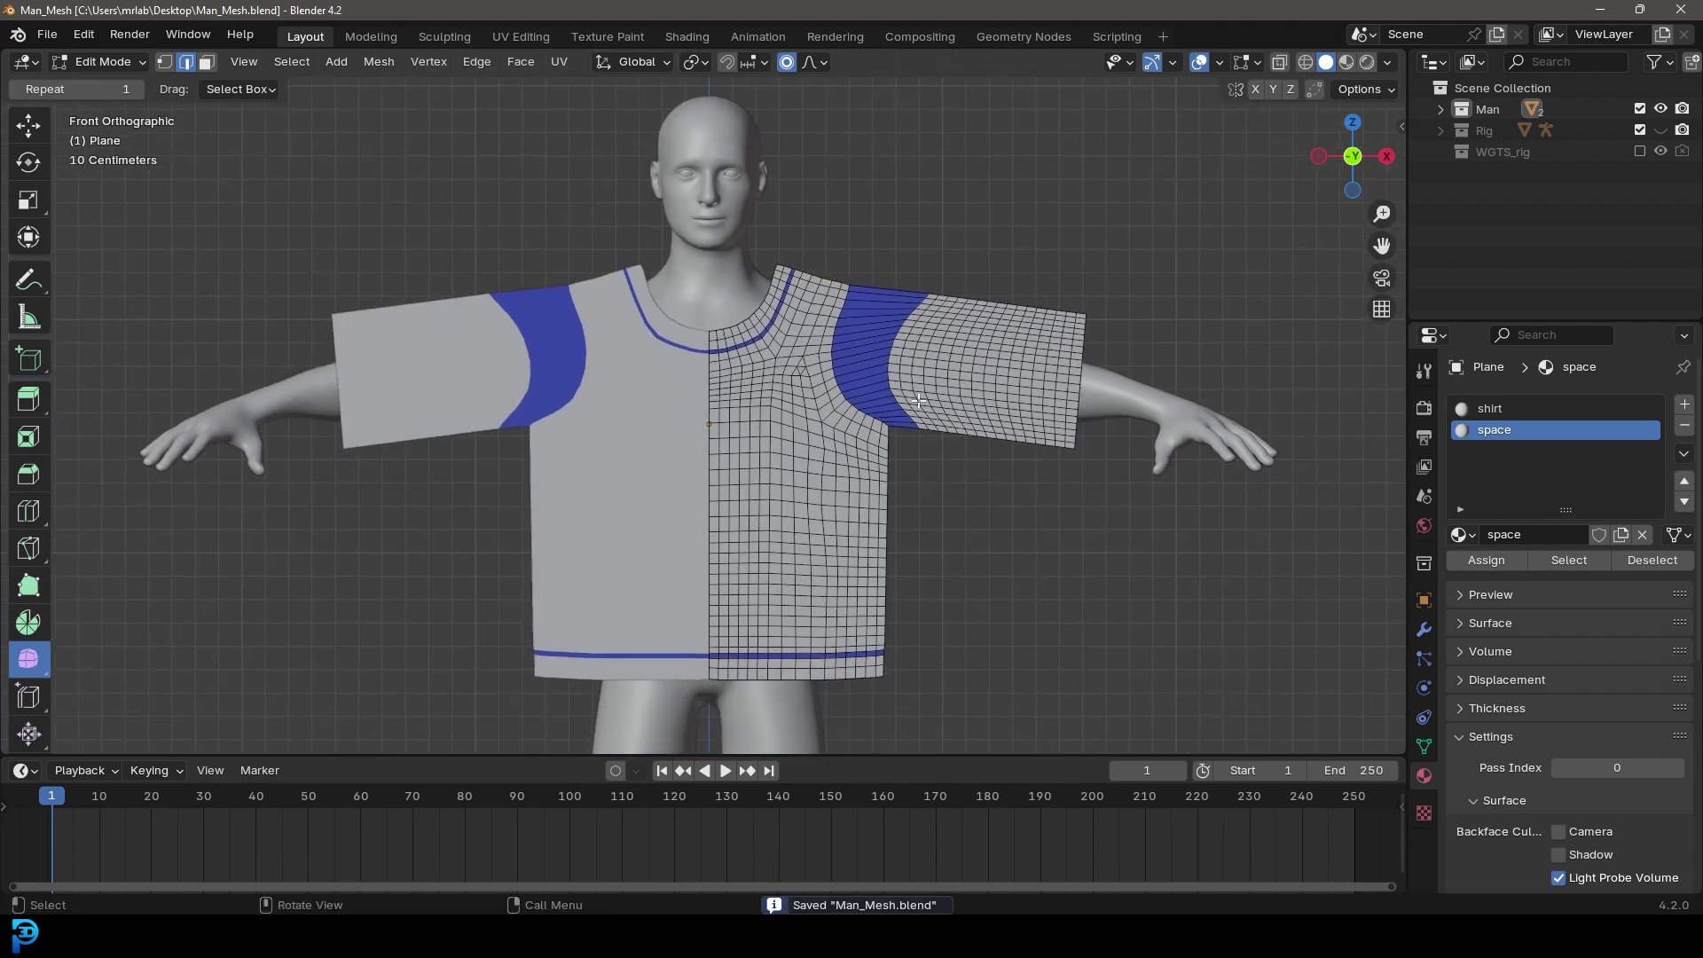
Step: Select the whole linked shirt panel and, in the right side view, extrude it backward past the body
middle_click_drag(916, 400, 788, 344)
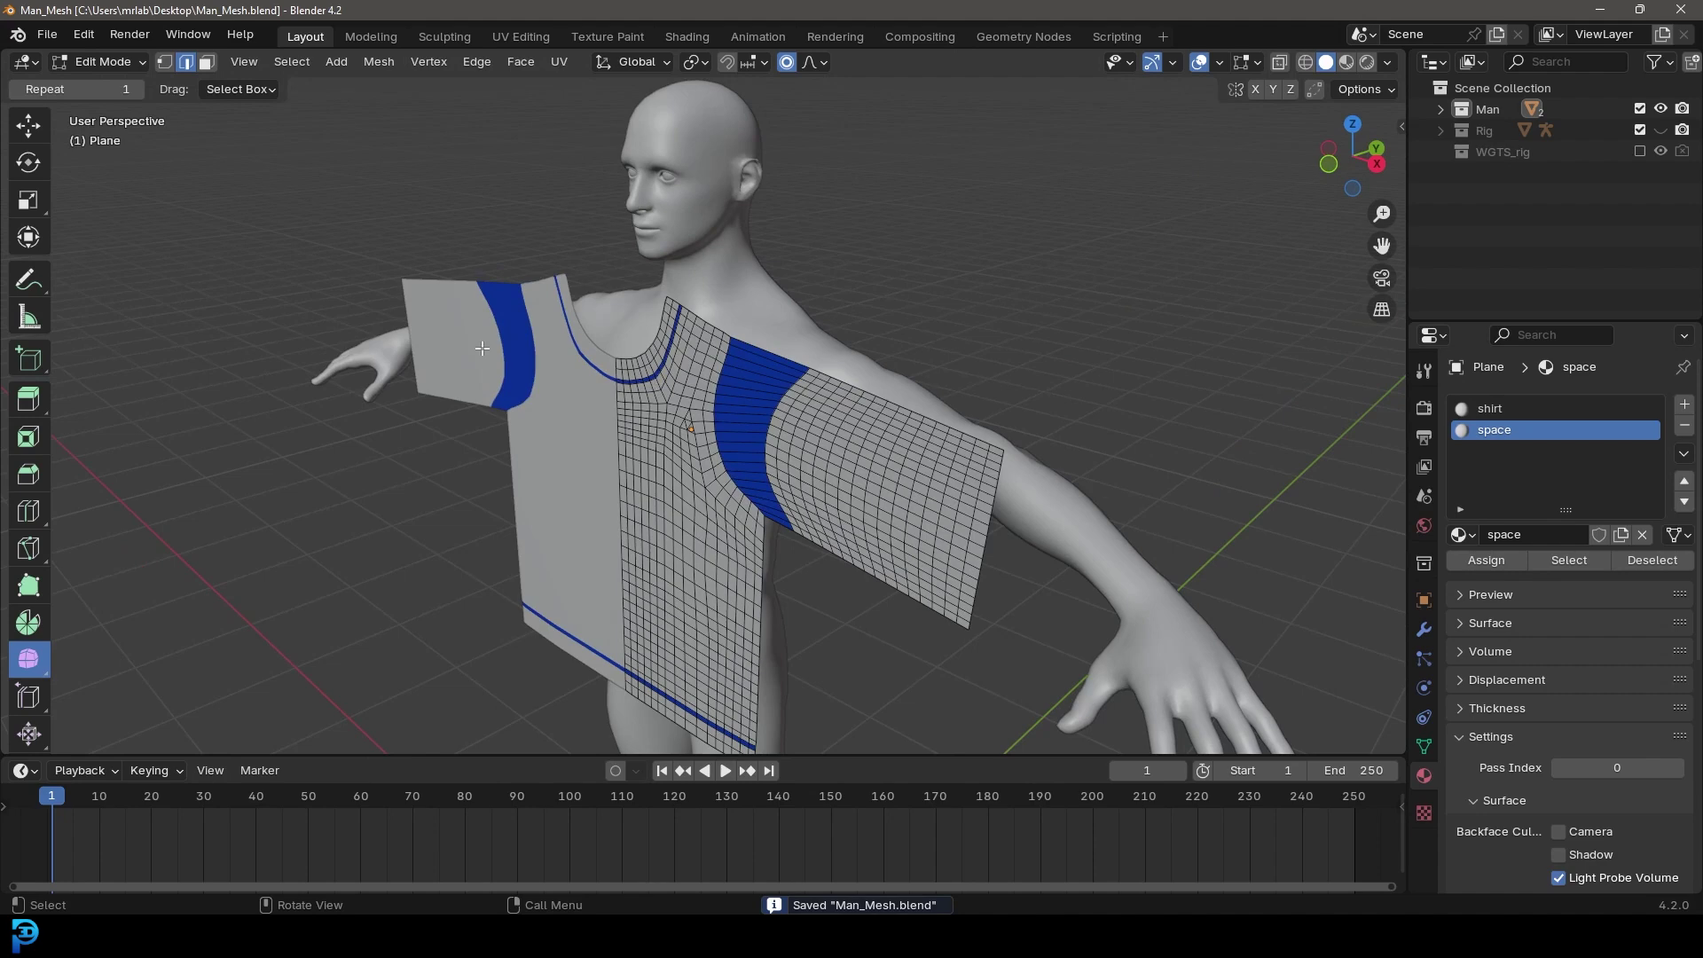
scroll(585, 415, "up", 1)
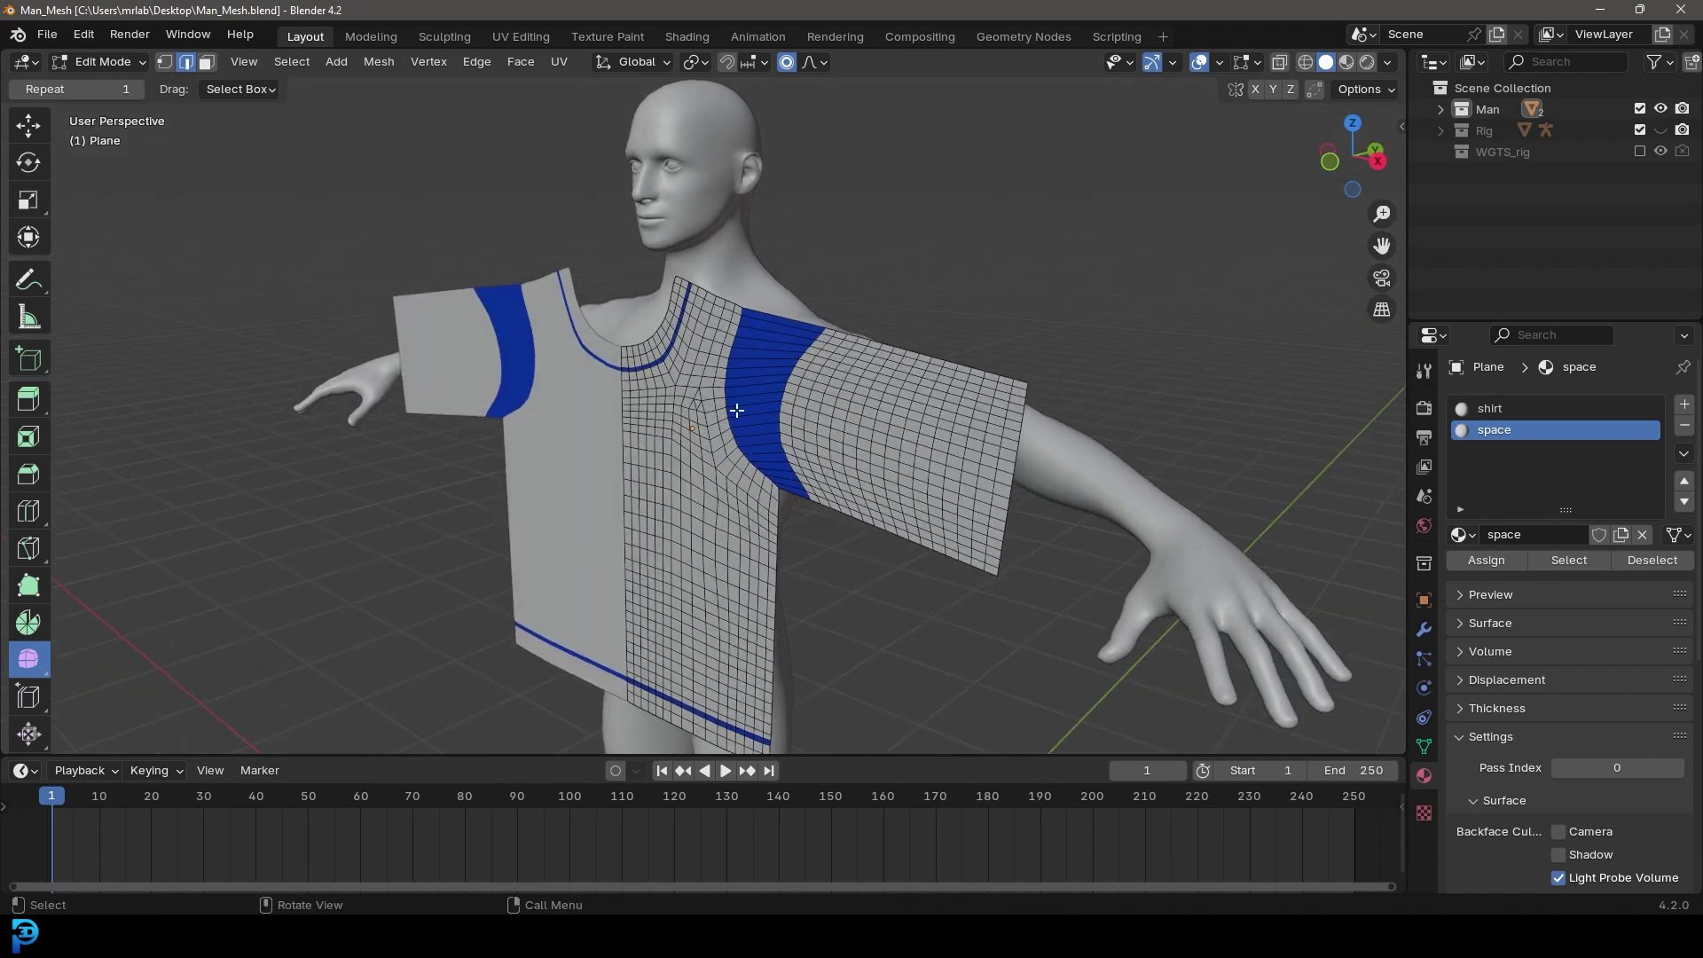
scroll(756, 402, "down", 3)
middle_click_drag(714, 417, 819, 457)
scroll(787, 419, "up", 2)
key("l")
key("KP_3")
key("e")
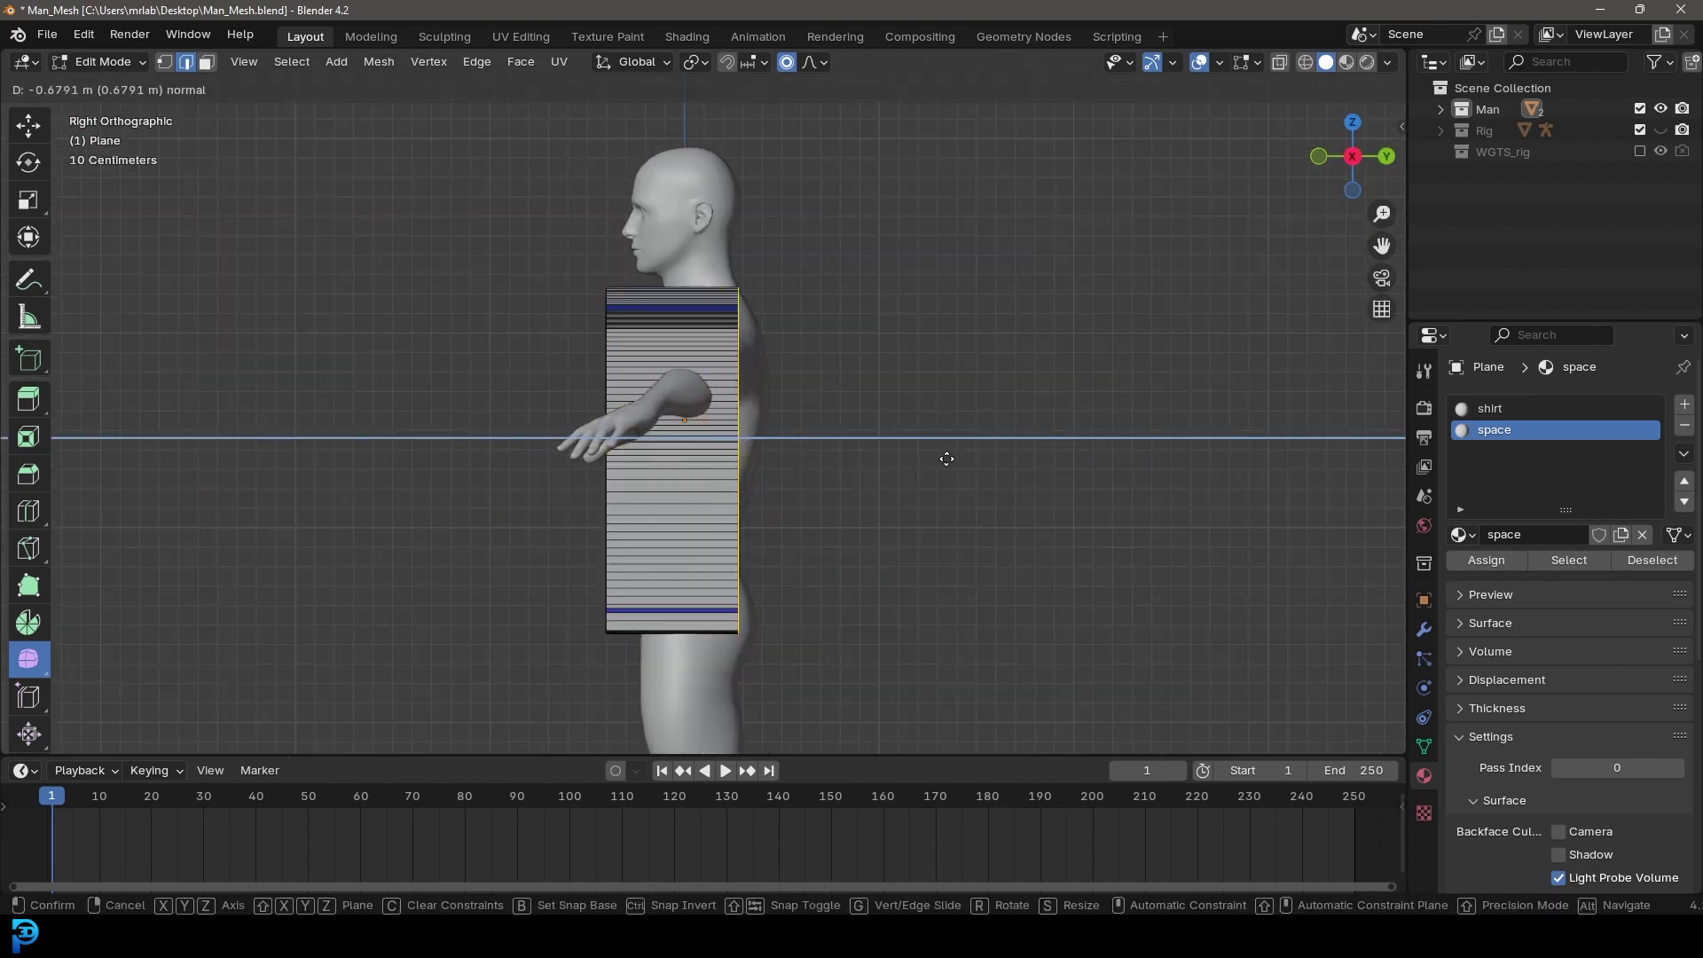
left_click(997, 460)
Step: Confirm the backward extrusion, select the entire shirt mesh and recalculate its normals outside
middle_click_drag(996, 461, 833, 374)
key("a")
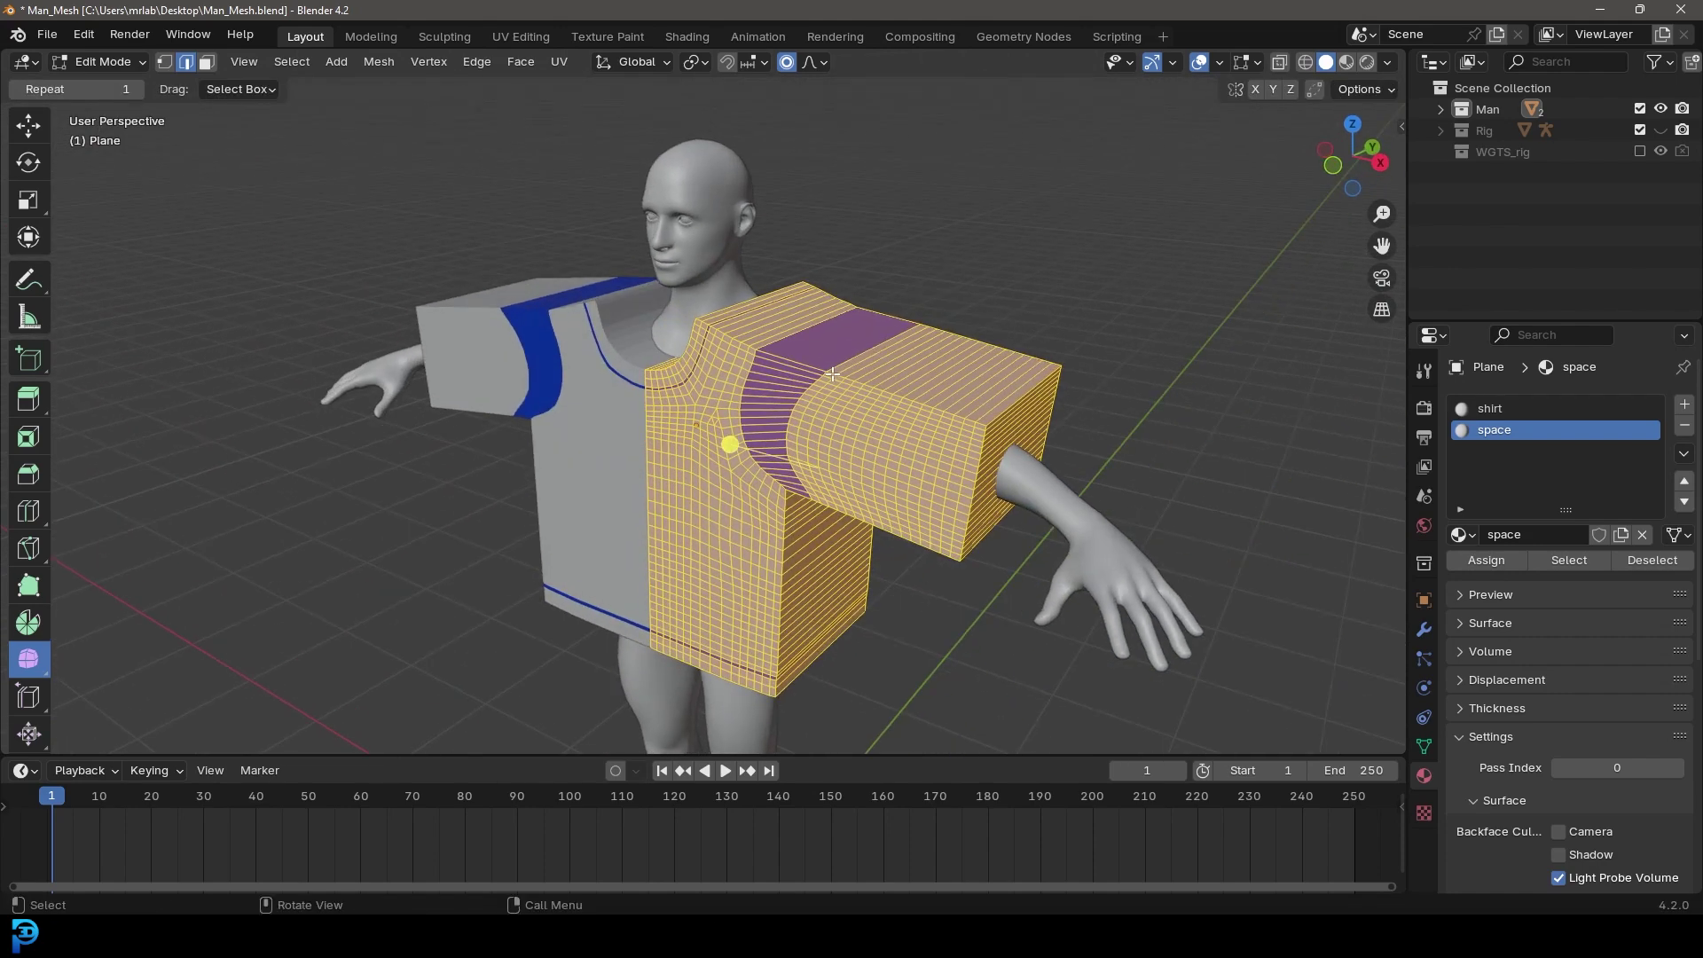
key("alt+n")
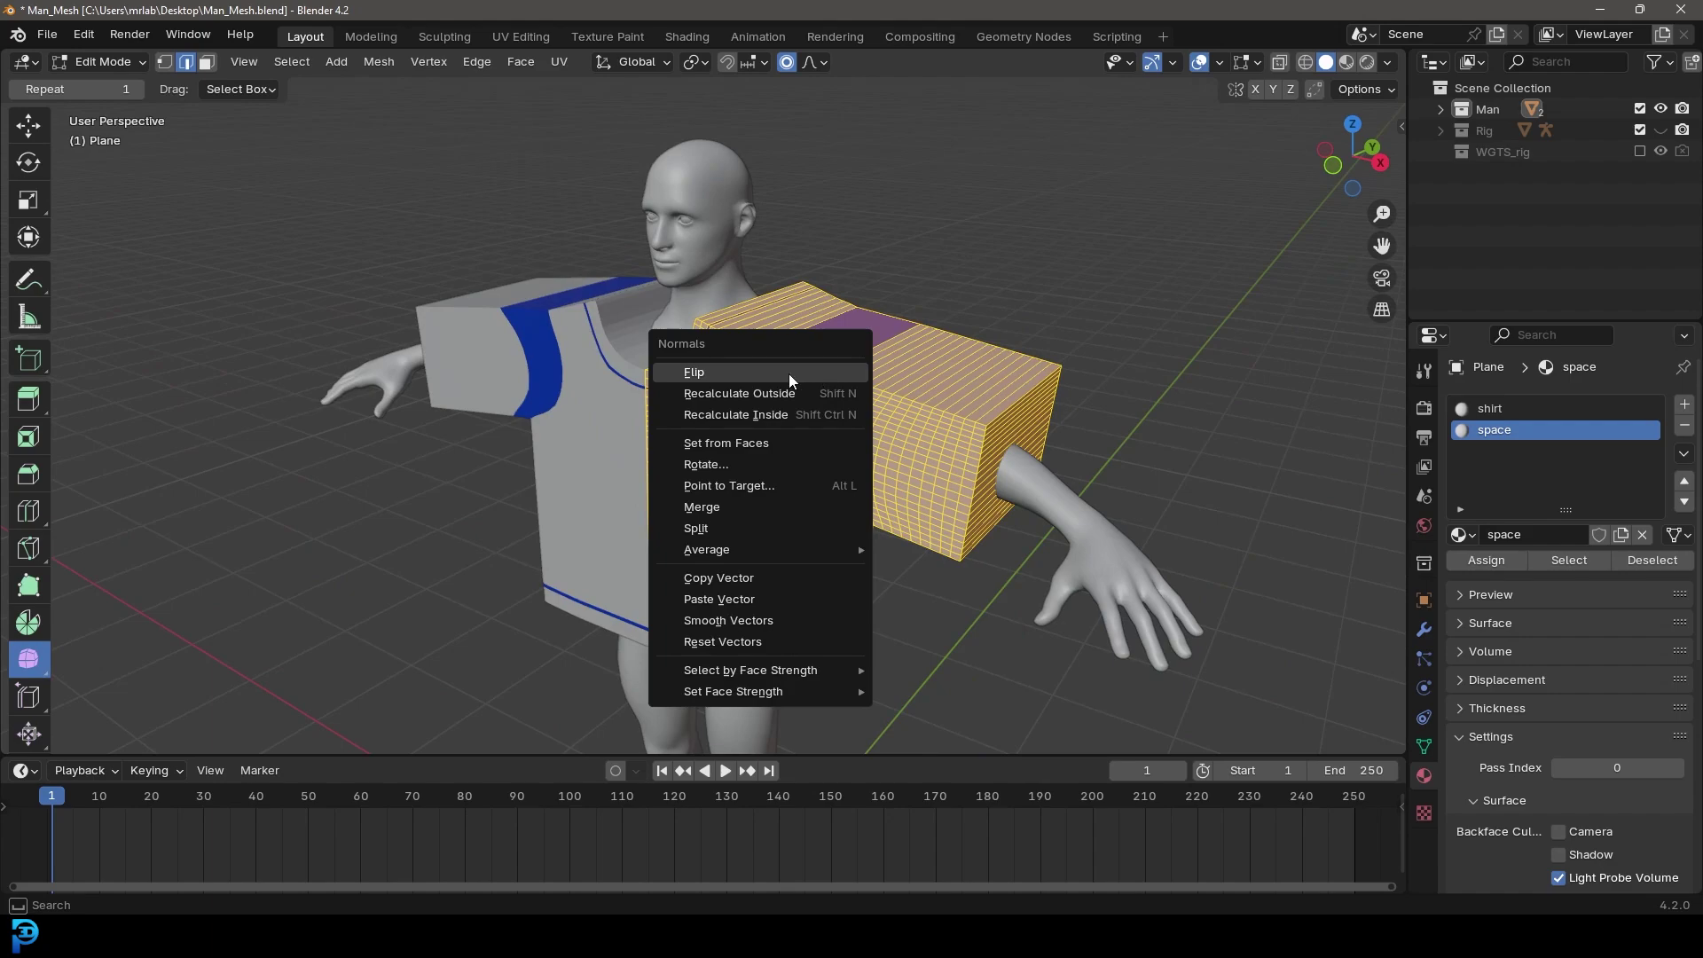
left_click(801, 392)
middle_click_drag(867, 453, 880, 420)
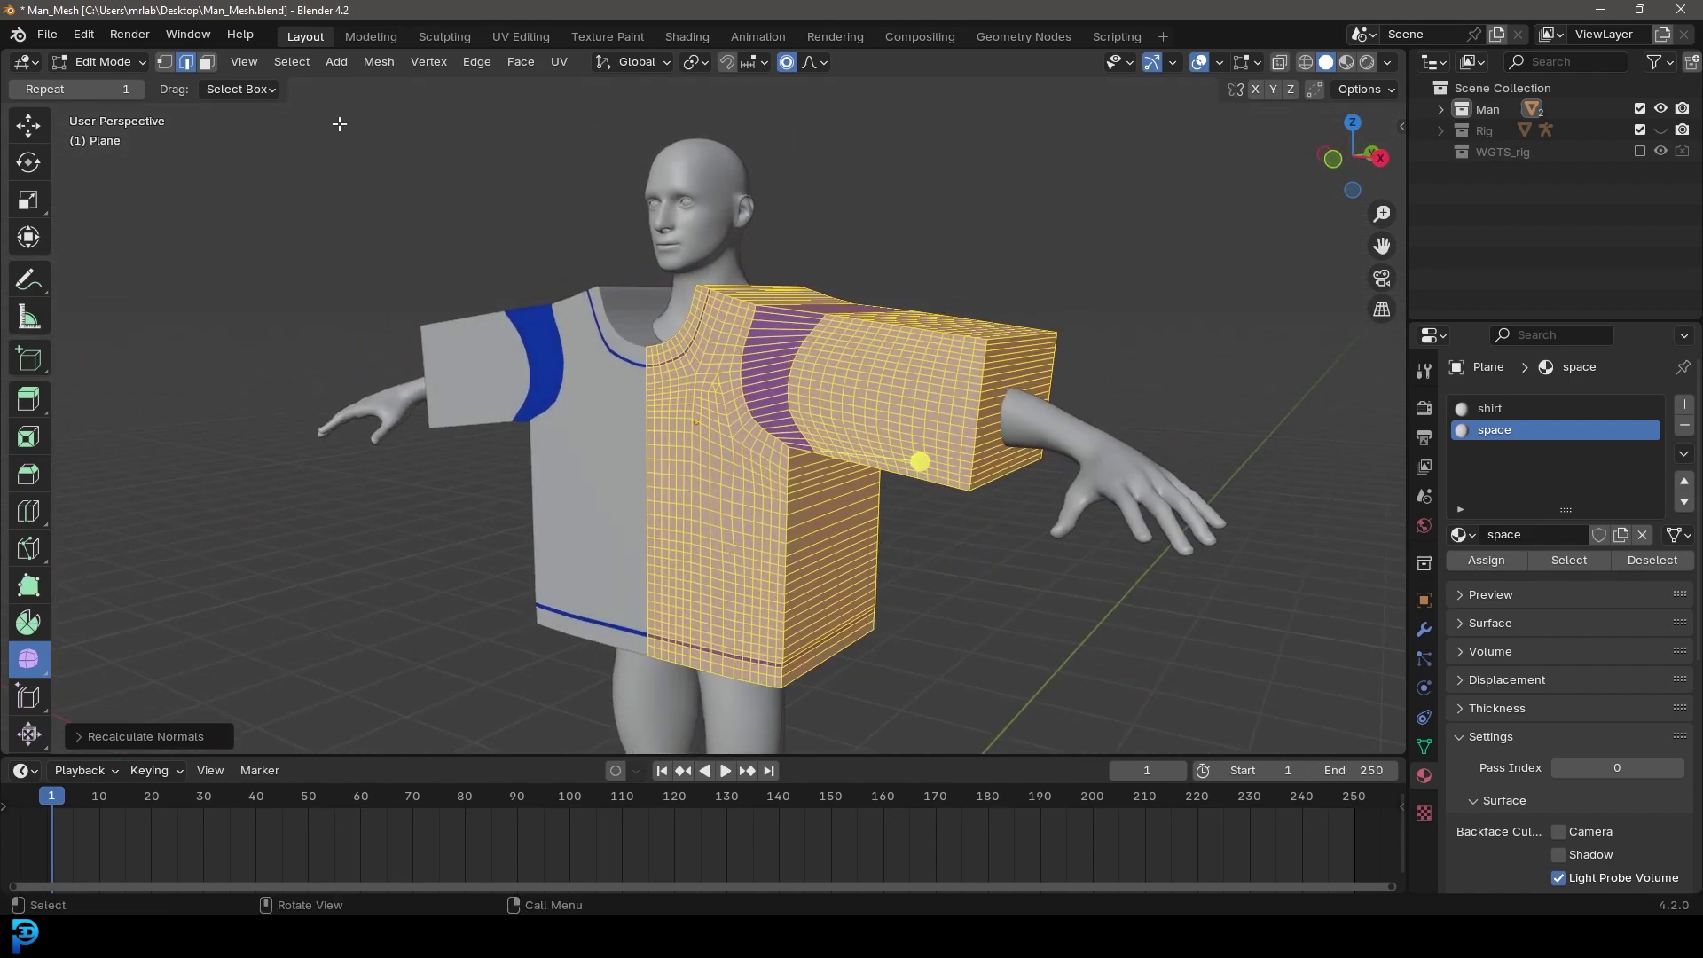
Step: In face selection, select the strip of faces closing the sleeve's end around the arm and delete them
left_click(208, 64)
mouse_move(878, 320)
middle_mouse_down()
mouse_move(754, 275)
mouse_move(849, 314)
middle_mouse_up()
scroll(754, 275, "up", 2)
key("alt+a")
left_click(1167, 379, "alt")
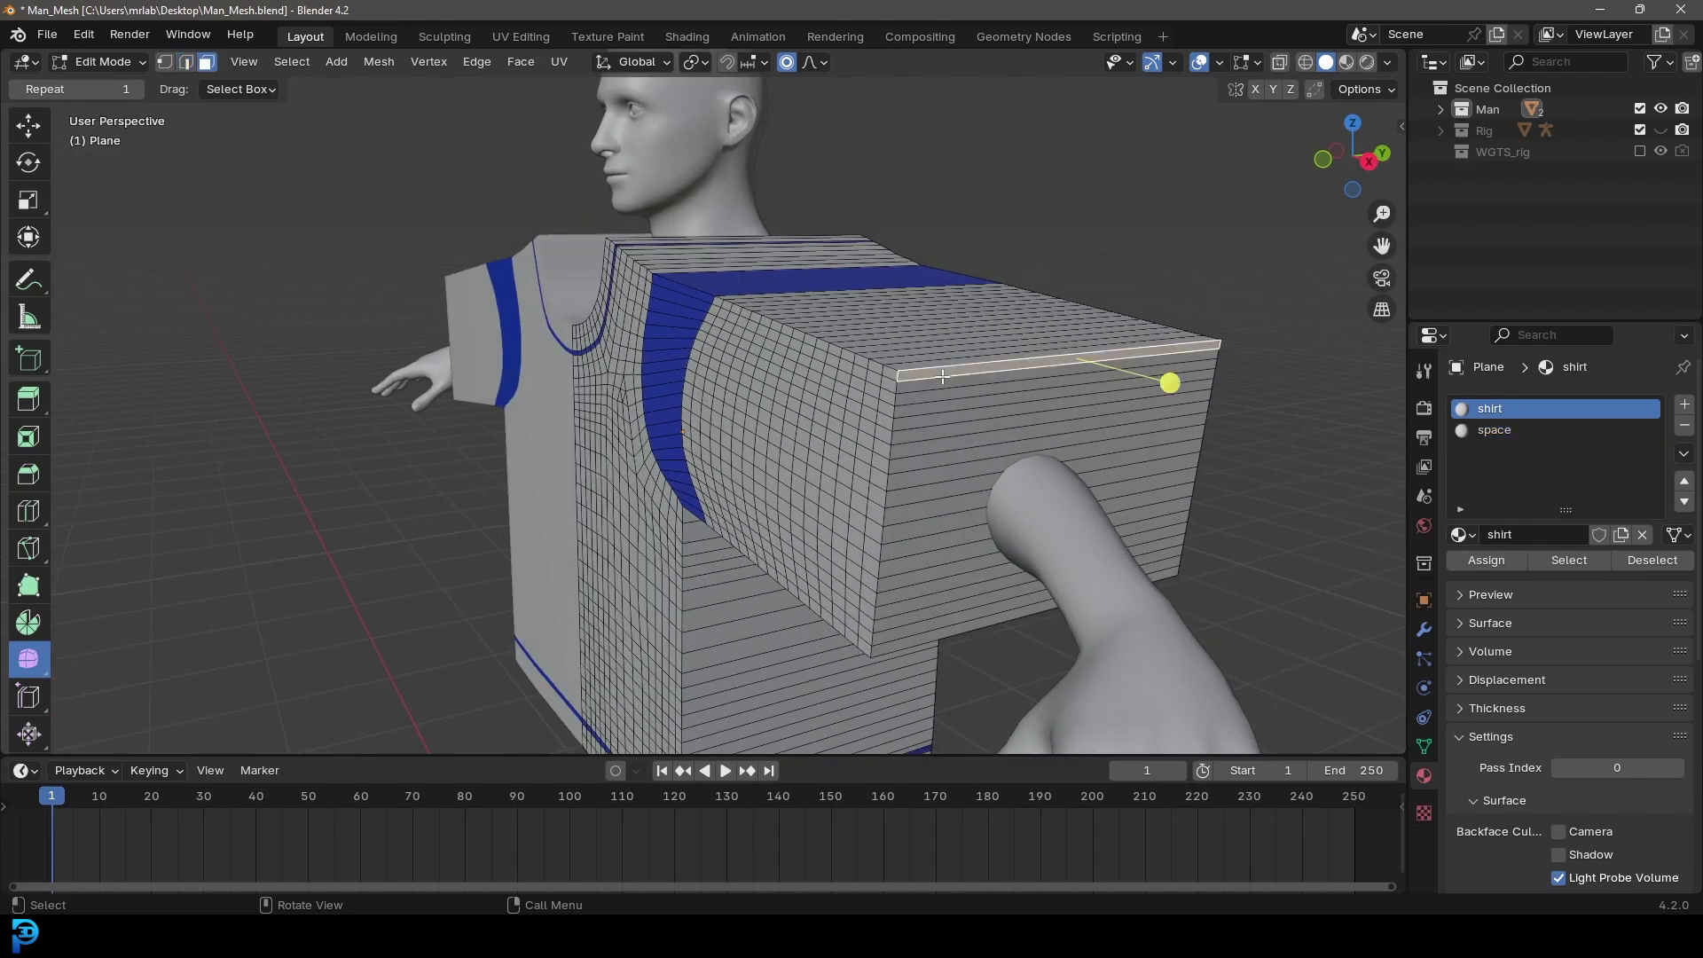
left_click(942, 633, "ctrl")
middle_click_drag(942, 632, 1028, 278)
key("x")
left_click(1027, 266)
Step: Select the faces closing the shirt's underside between the hems and delete them to open the waist
left_click(913, 414, "alt")
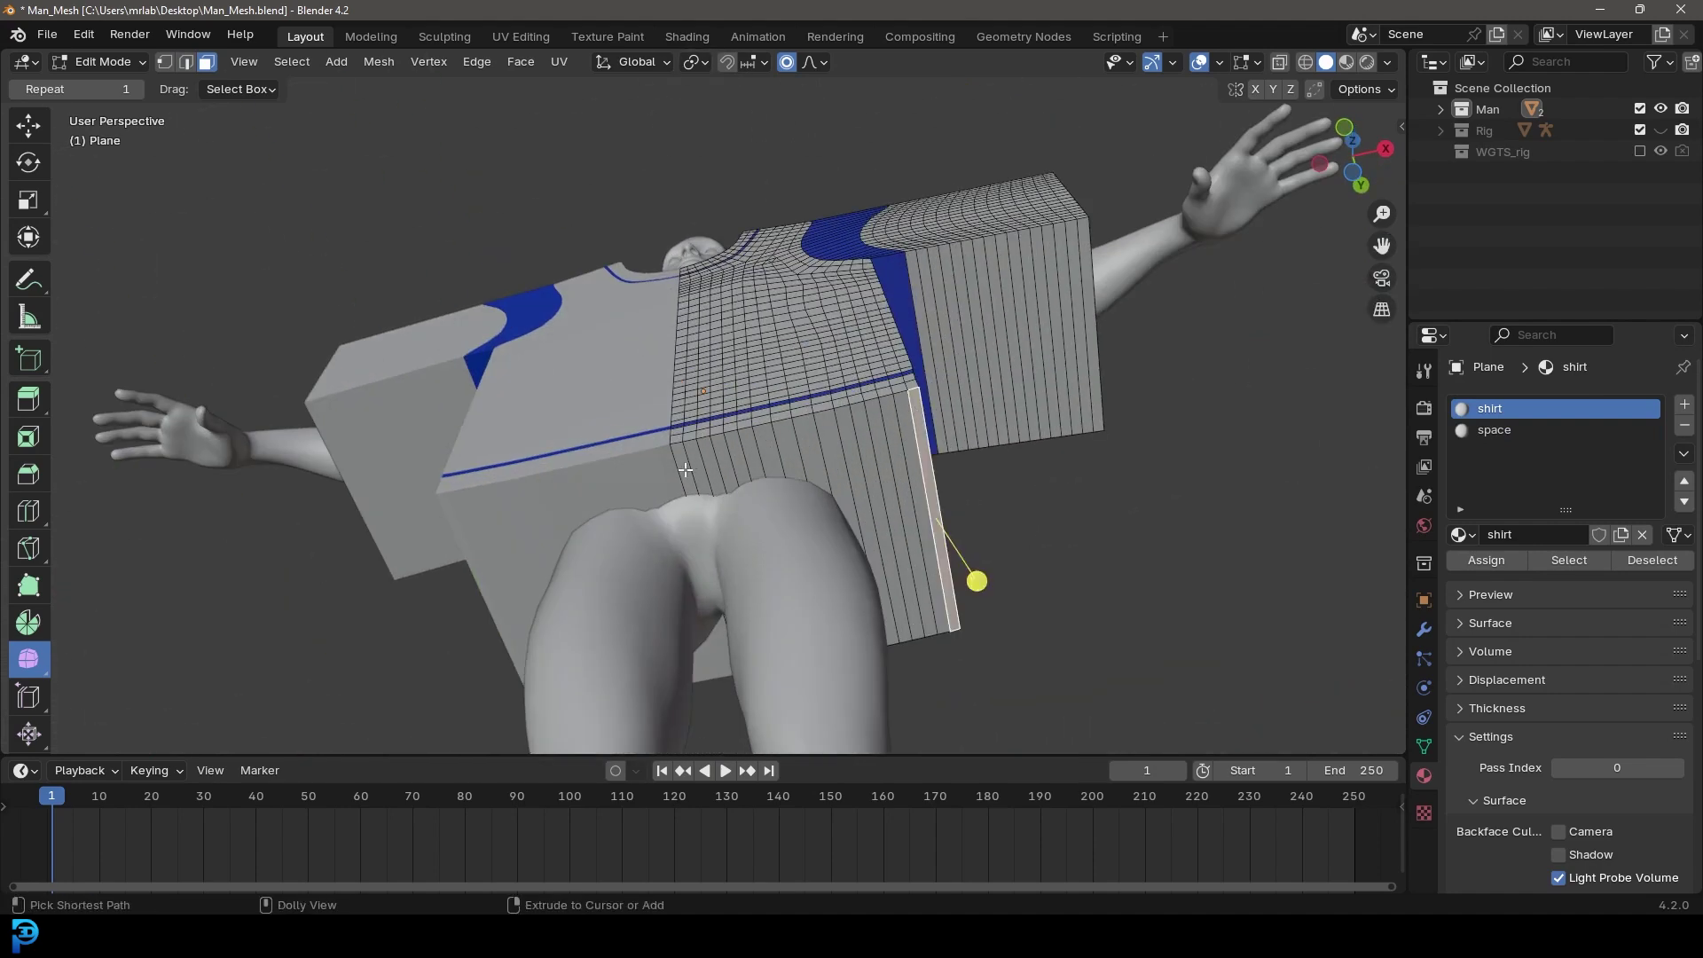
left_click(686, 470, "ctrl")
key("x")
left_click(748, 459)
Step: Select the faces bridging the neckline from front to back and delete them to open the neck hole
middle_click_drag(822, 333, 809, 406)
left_click(947, 210, "ctrl")
key("x")
left_click(882, 303)
scroll(916, 331, "down", 4)
scroll(809, 405, "up", 3)
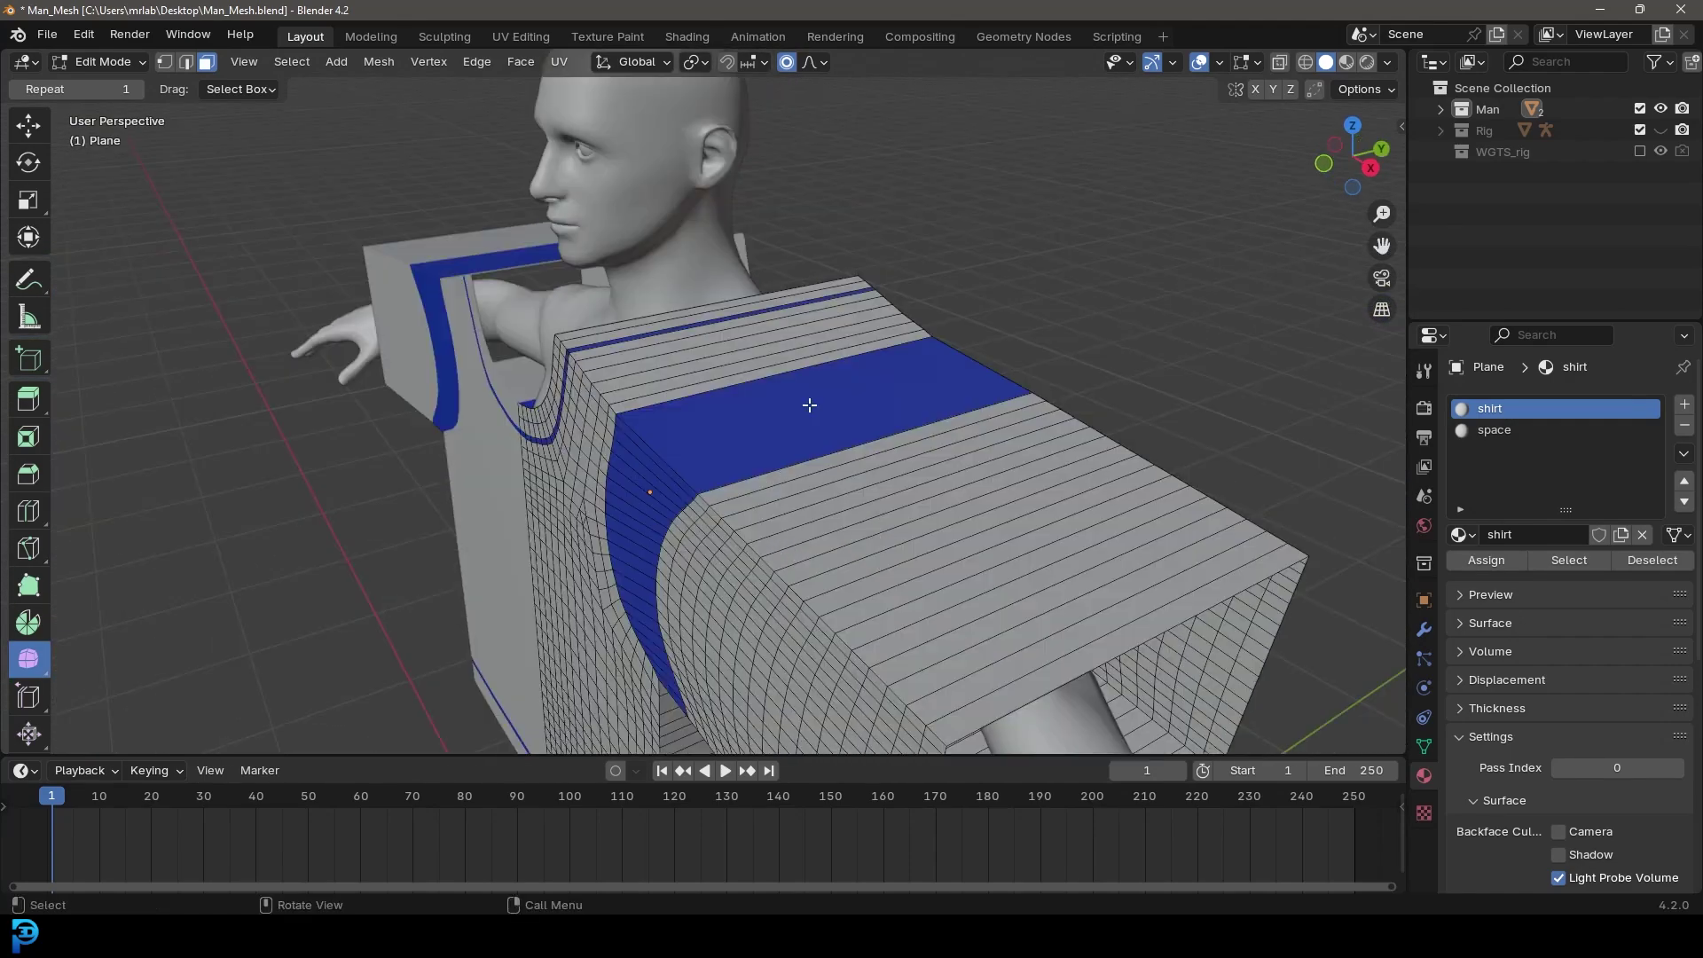
Step: Select the side faces joining front and back along shoulder, sleeve and torso, and delete only the faces, keeping their edges as sewing threads
left_click(768, 376, "alt")
scroll(945, 507, "down", 4)
middle_click_drag(945, 507, 745, 372)
scroll(736, 359, "up", 5)
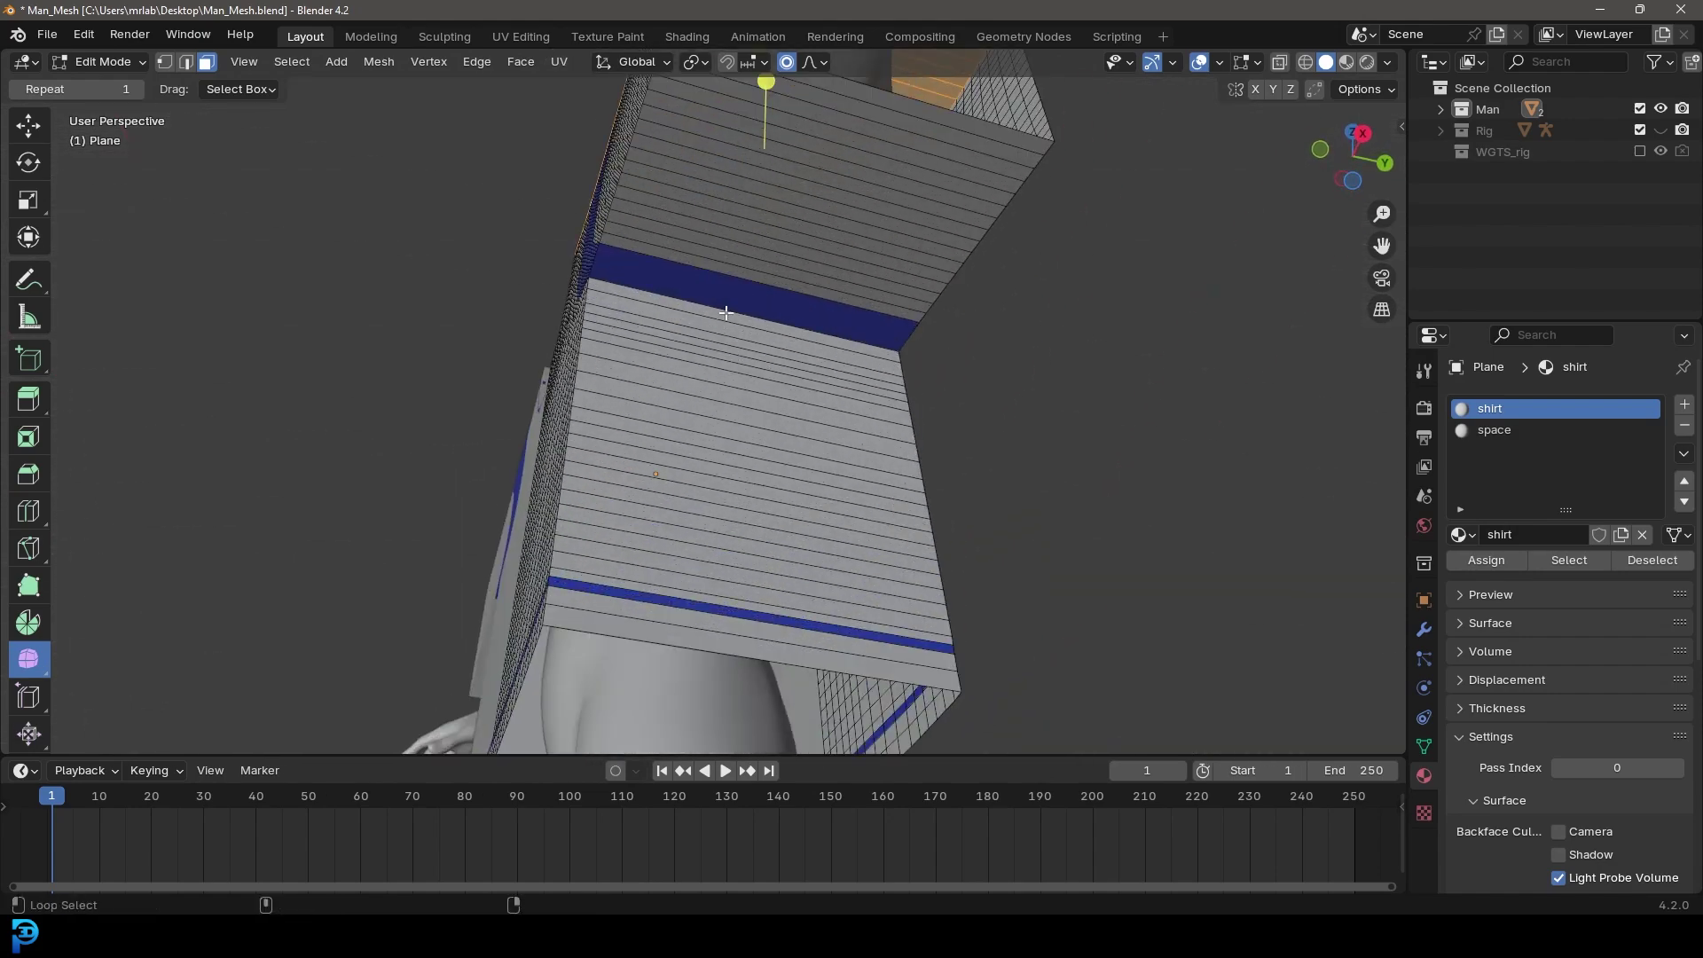
left_click(727, 310, "alt+shift")
middle_click_drag(727, 310, 779, 663)
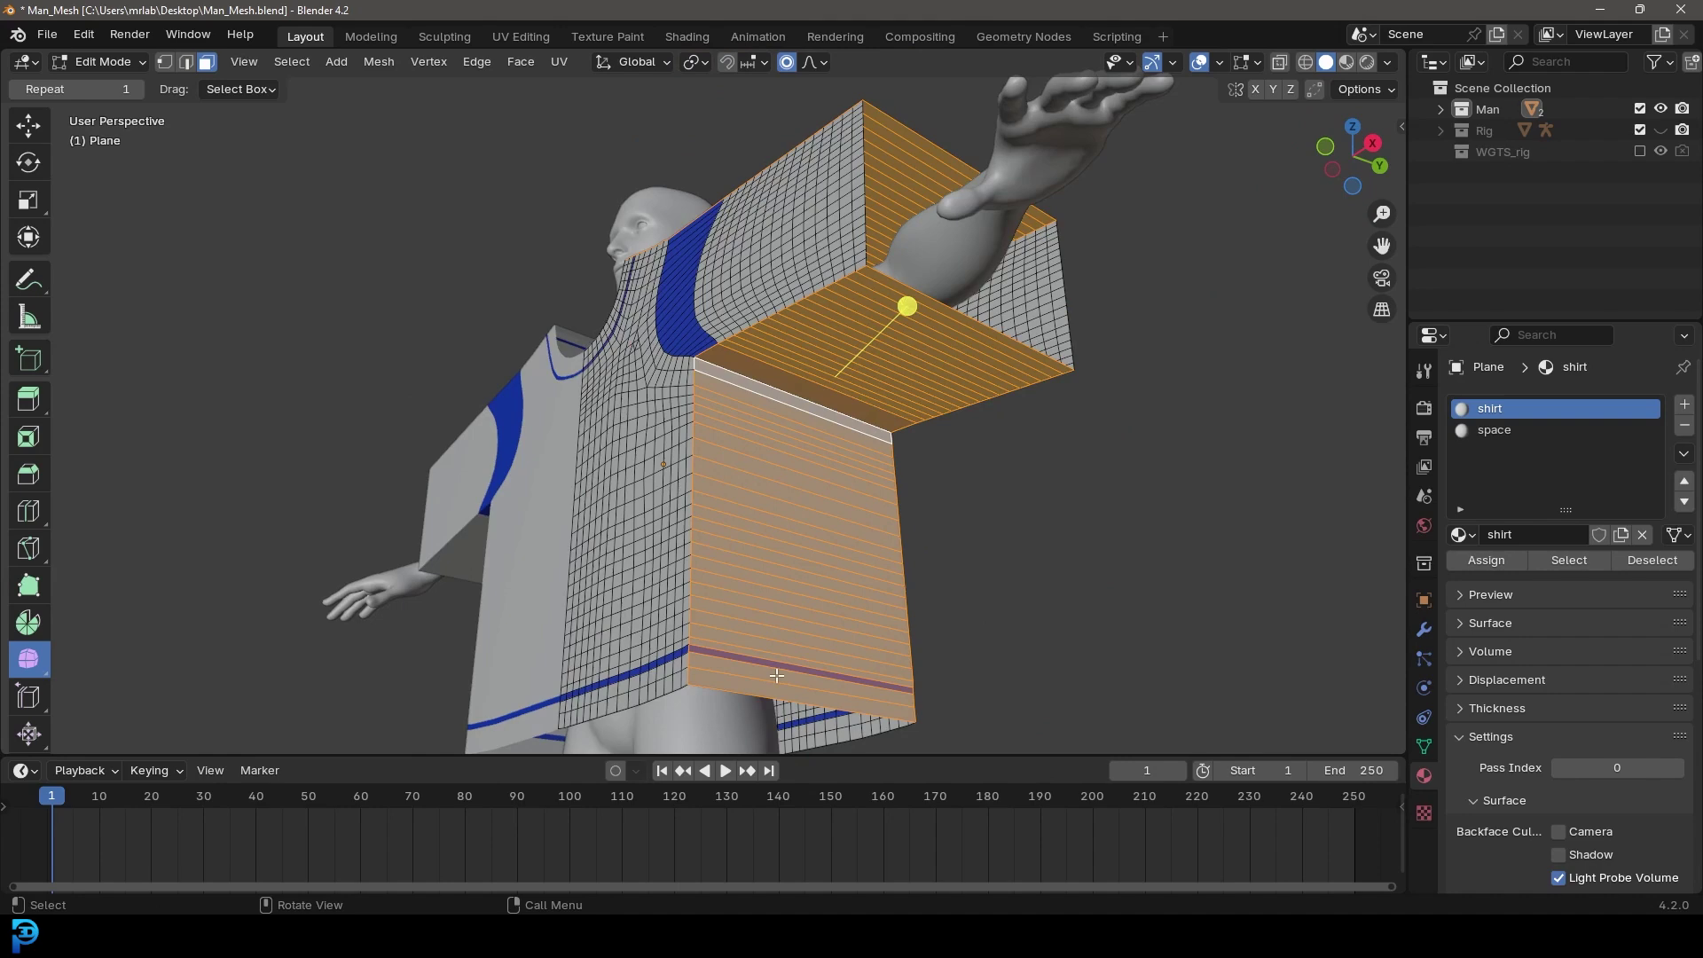
scroll(857, 331, "down", 4)
mouse_move(985, 288)
middle_mouse_down()
mouse_move(893, 444)
mouse_move(878, 441)
middle_mouse_up()
key("z")
left_click(692, 443)
mouse_move(697, 442)
middle_mouse_down()
mouse_move(793, 430)
mouse_move(790, 342)
mouse_move(894, 365)
middle_mouse_up()
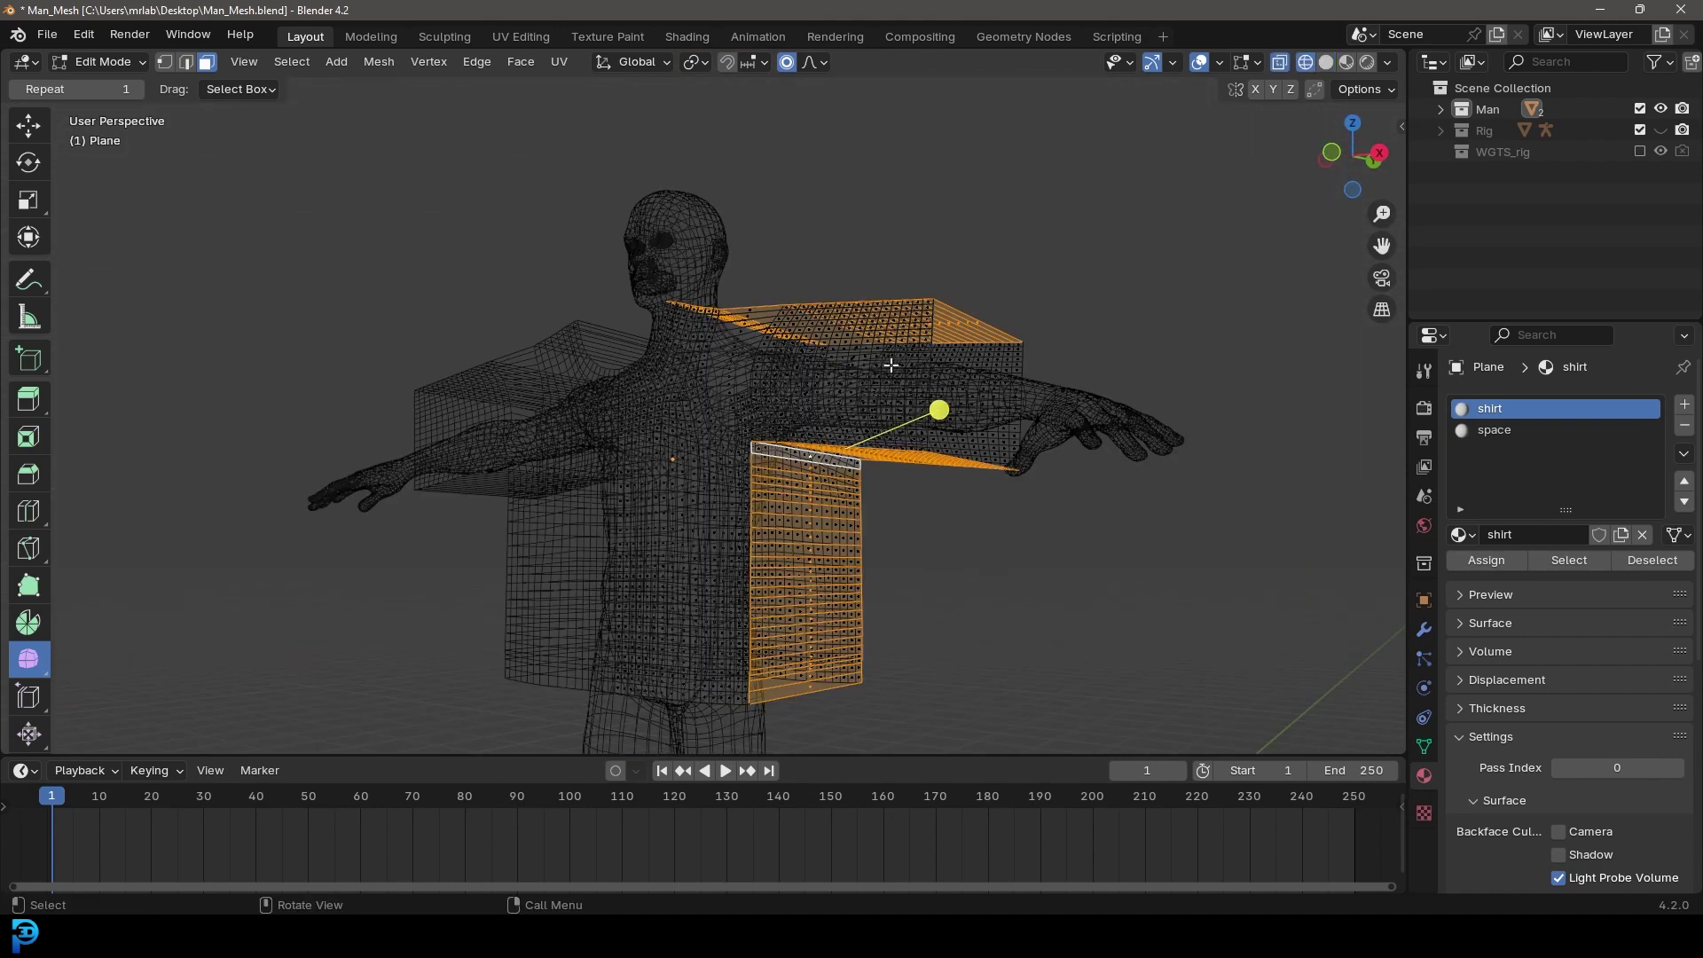
key("x")
left_click(869, 411)
key("z")
left_click(962, 411)
Step: Check the sewing edges between the front and back panels and save the file
mouse_move(780, 311)
middle_mouse_down()
mouse_move(700, 377)
mouse_move(772, 359)
mouse_move(982, 433)
middle_mouse_up()
scroll(700, 377, "up", 4)
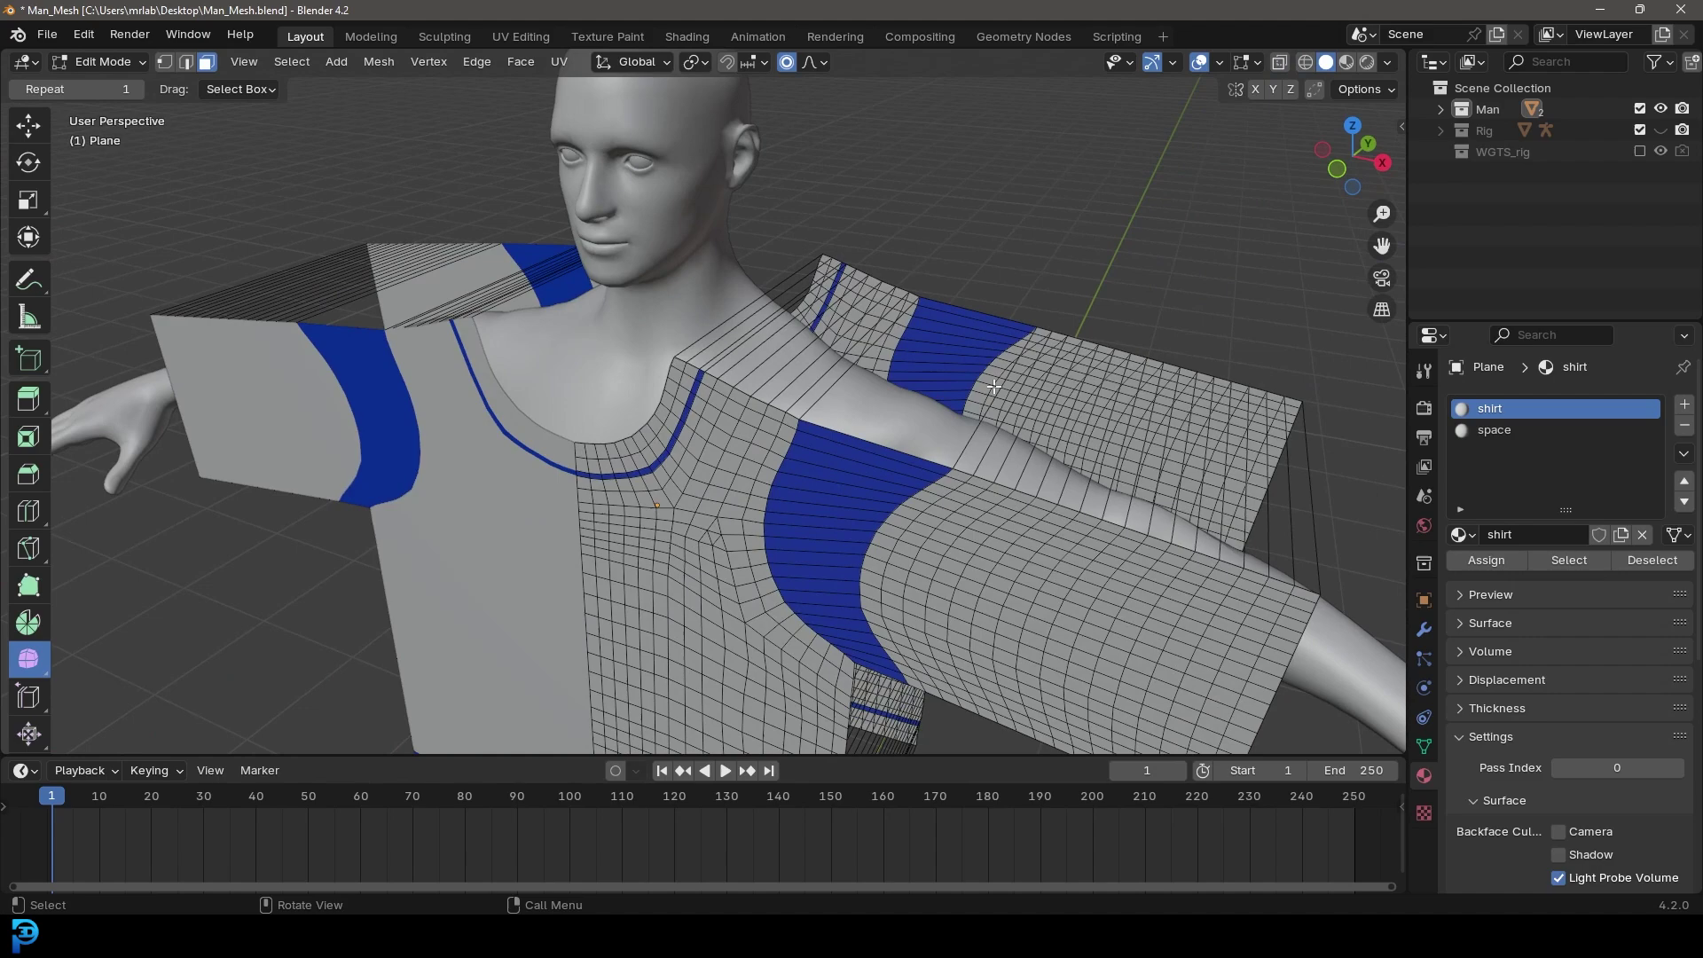
scroll(924, 474, "down", 5)
mouse_move(922, 470)
middle_mouse_down()
mouse_move(747, 433)
mouse_move(923, 439)
middle_mouse_up()
key("ctrl+s")
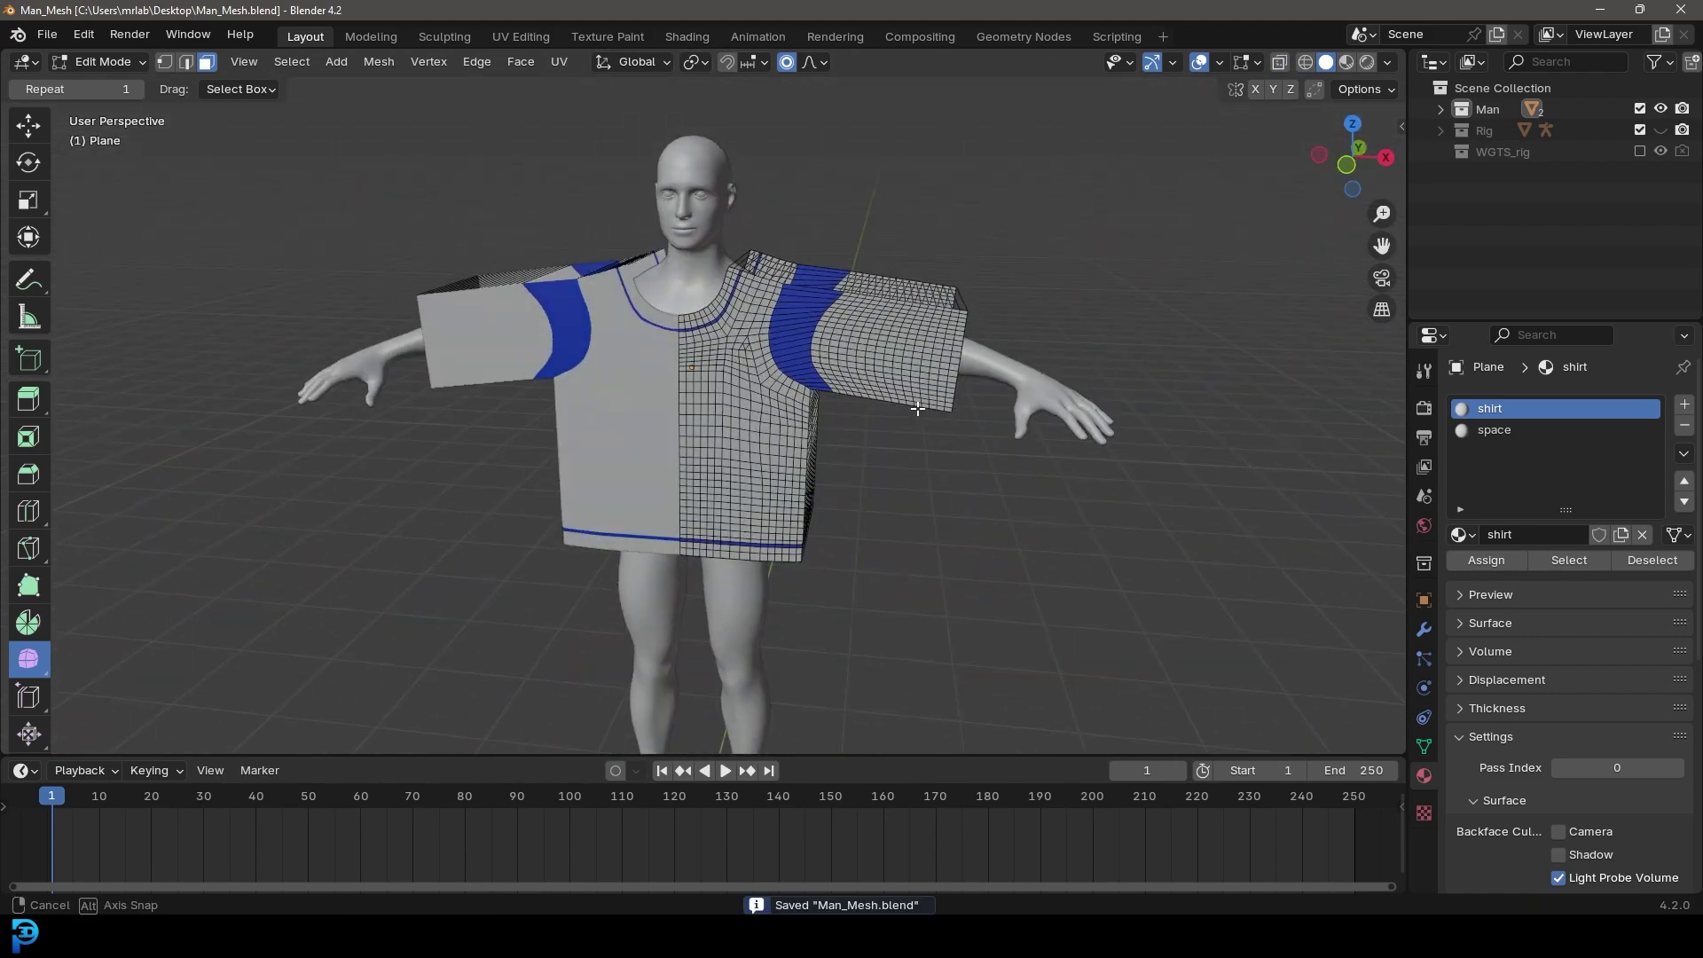
Step: Select all faces with the space material, delete only the faces so their edges remain, return to Object Mode and save the file
left_click(1504, 432)
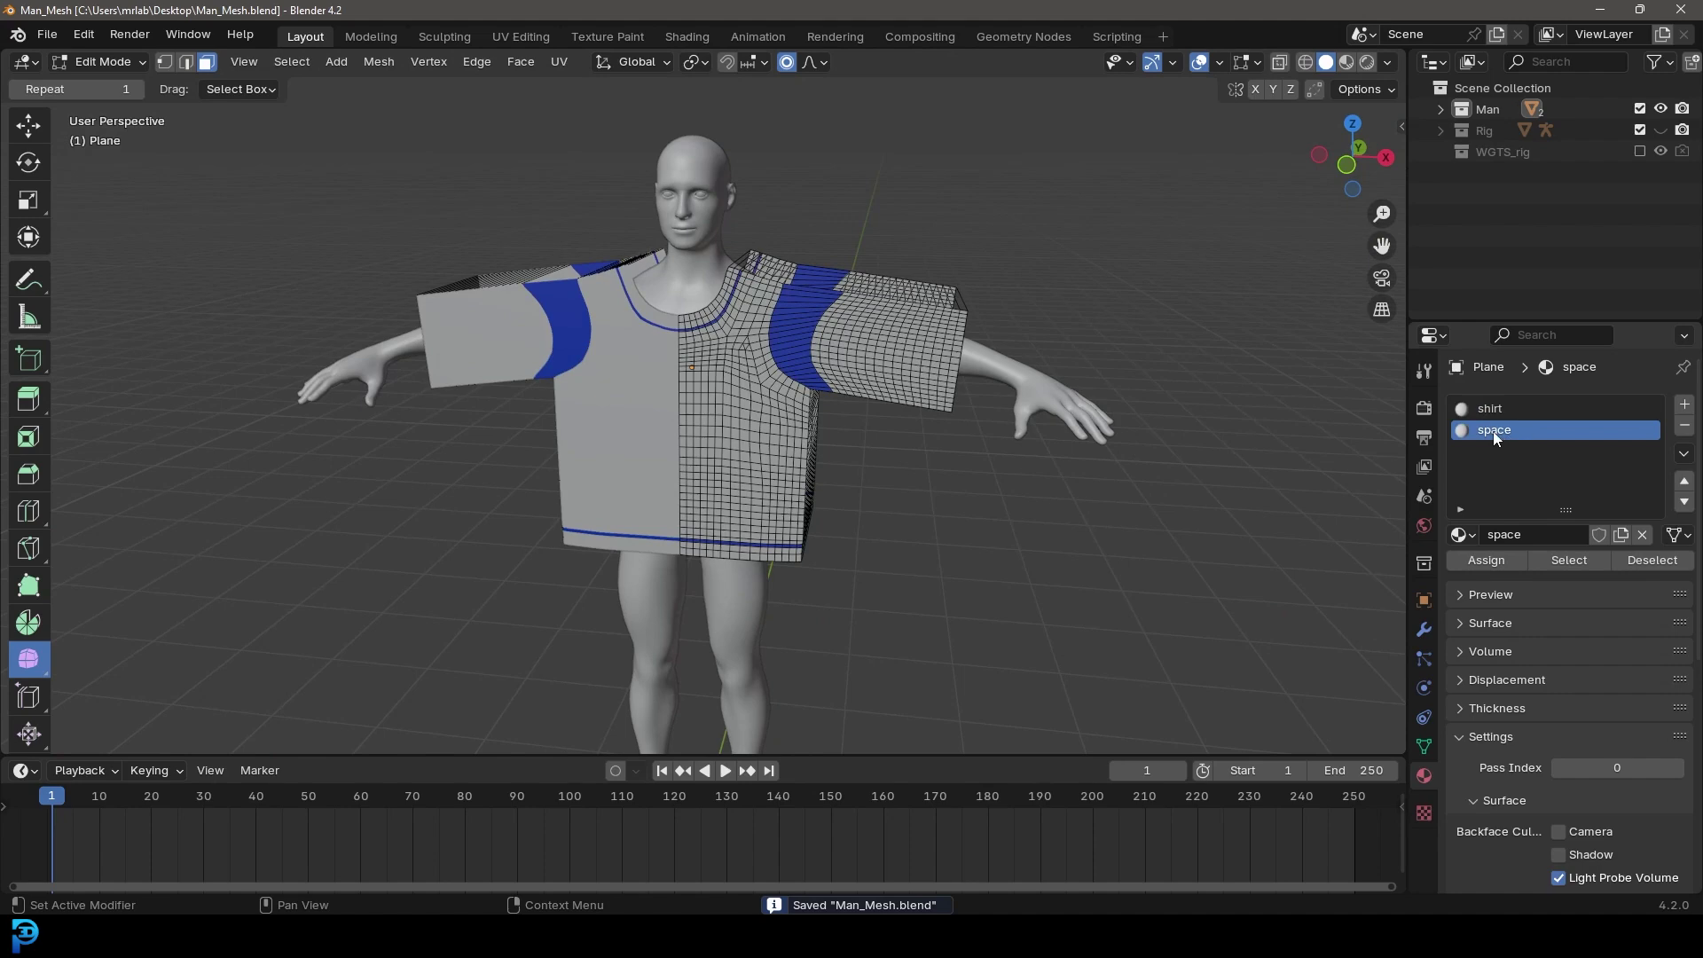
left_click(1568, 561)
middle_click_drag(855, 323, 759, 350)
scroll(714, 355, "up", 2)
key("x")
left_click(720, 334)
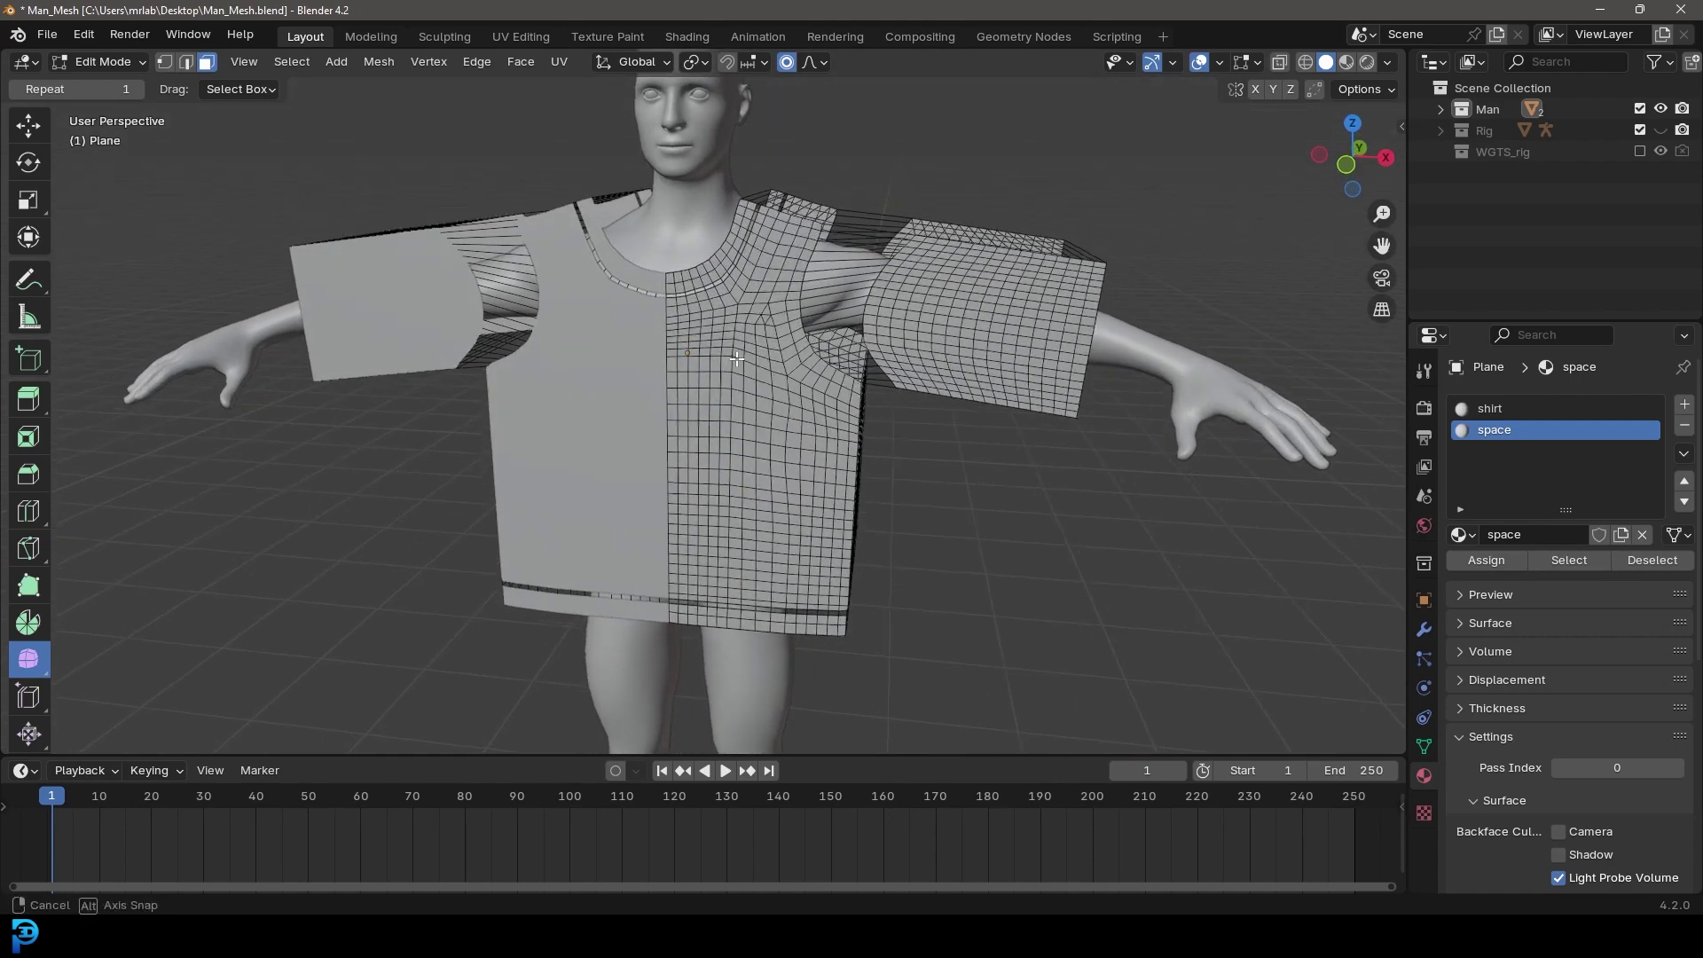
scroll(736, 359, "down", 4)
key("Tab")
middle_click_drag(790, 360, 835, 401)
key("ctrl+s")
Step: Add Cloth physics to the shirt and enable Self Collisions
left_click(860, 367)
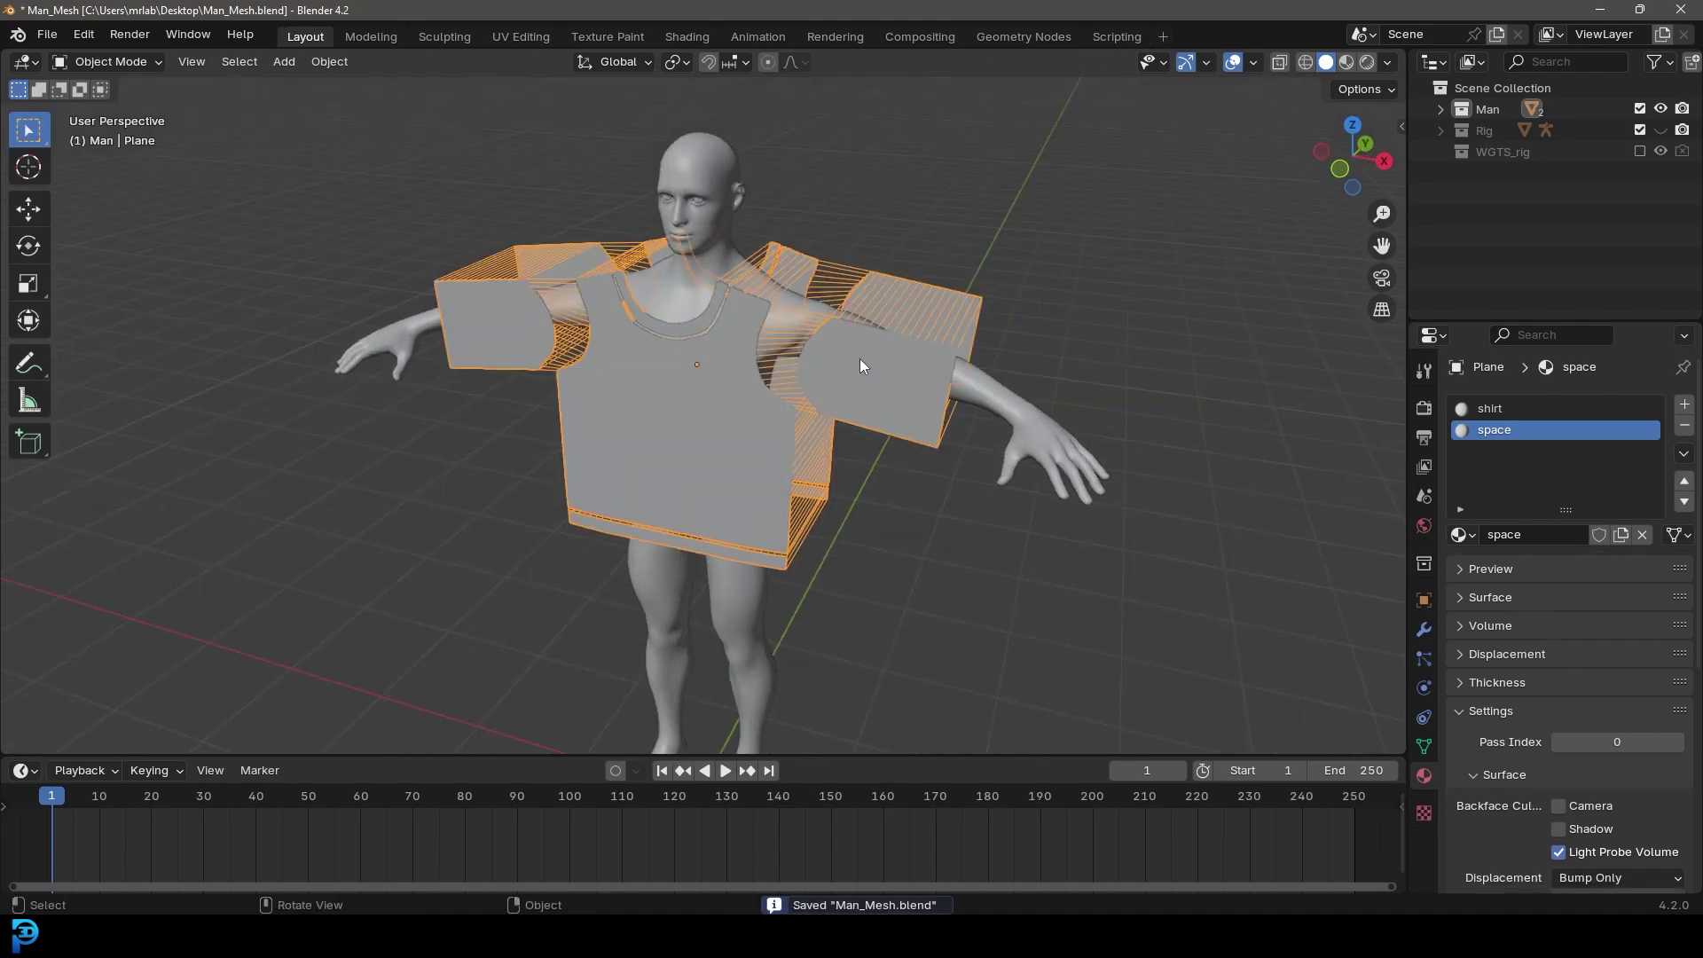
left_click(1425, 688)
left_click(1582, 453)
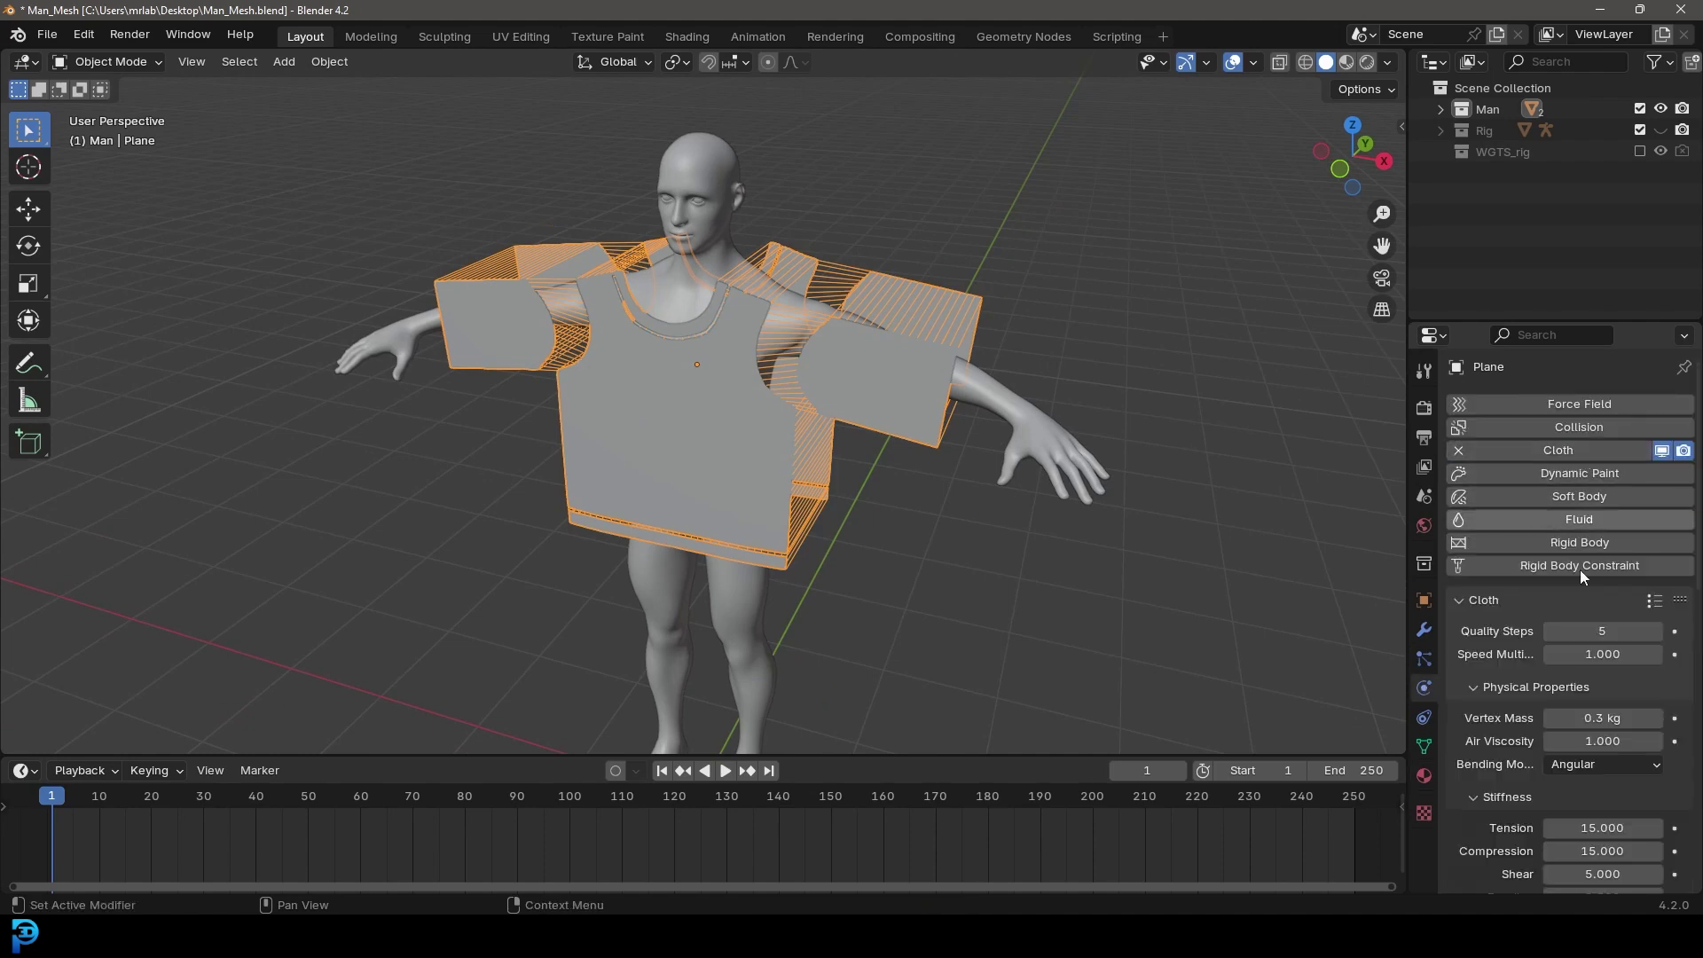
scroll(1469, 661, "down", 15)
left_click(1492, 826)
scroll(1504, 828, "down", 7)
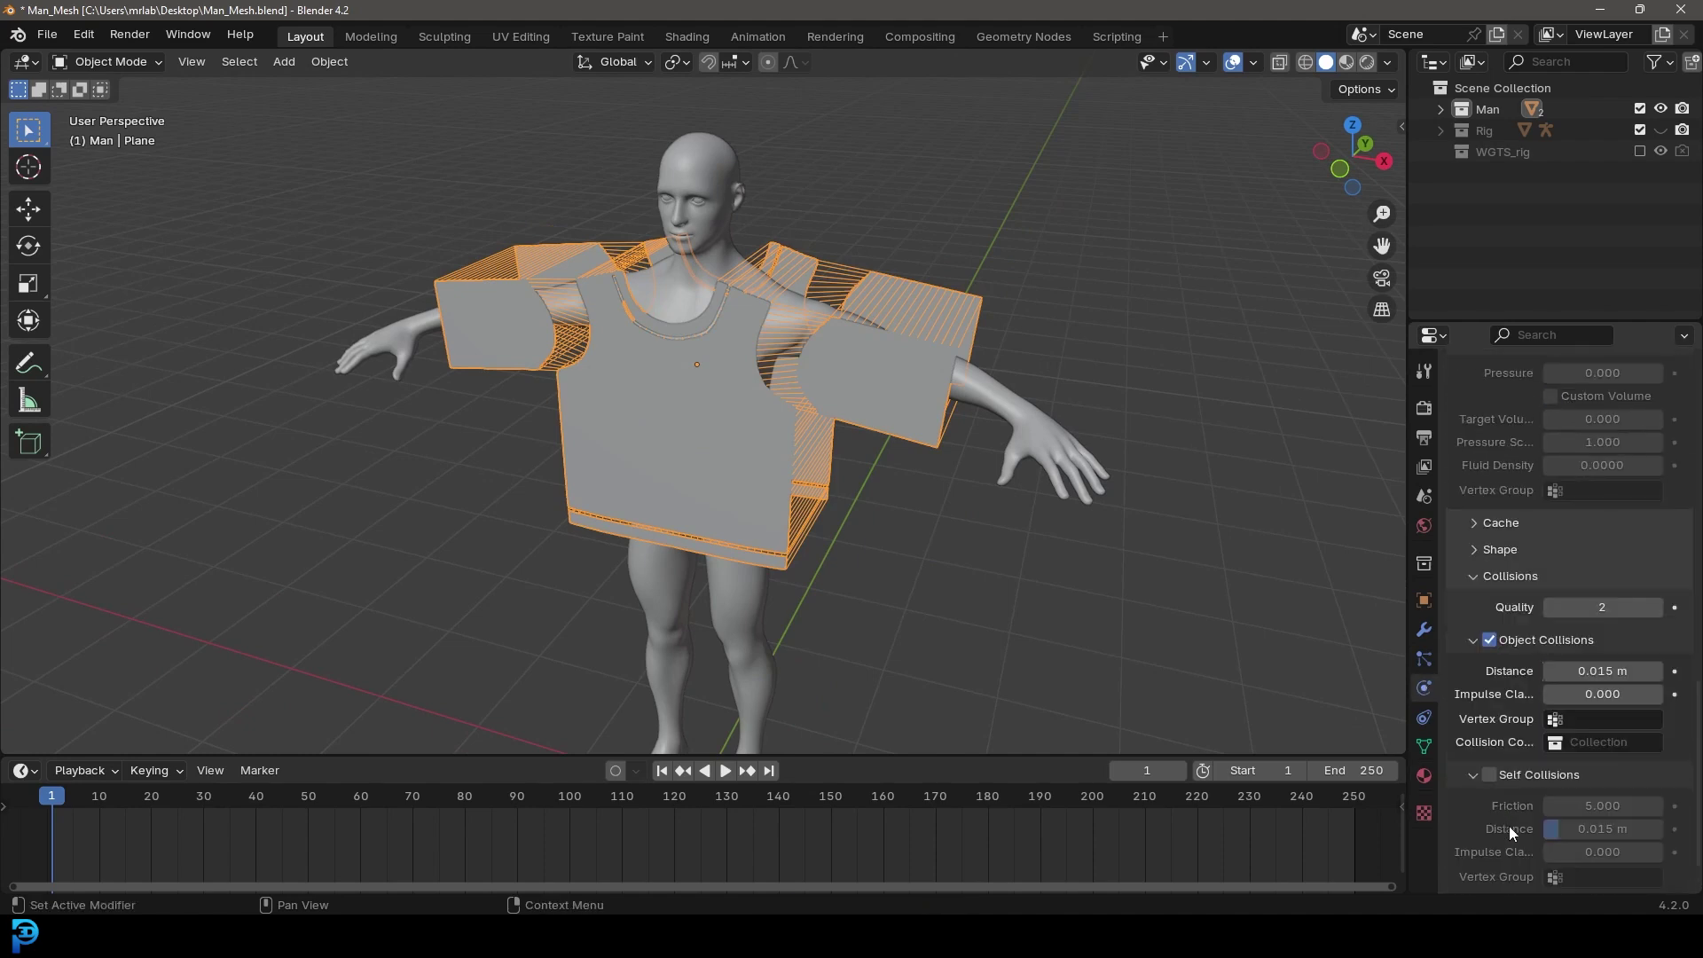
left_click(1493, 775)
Step: Enable Sewing in the cloth's Shape settings and set the maximum sewing force to 24
left_click(1473, 550)
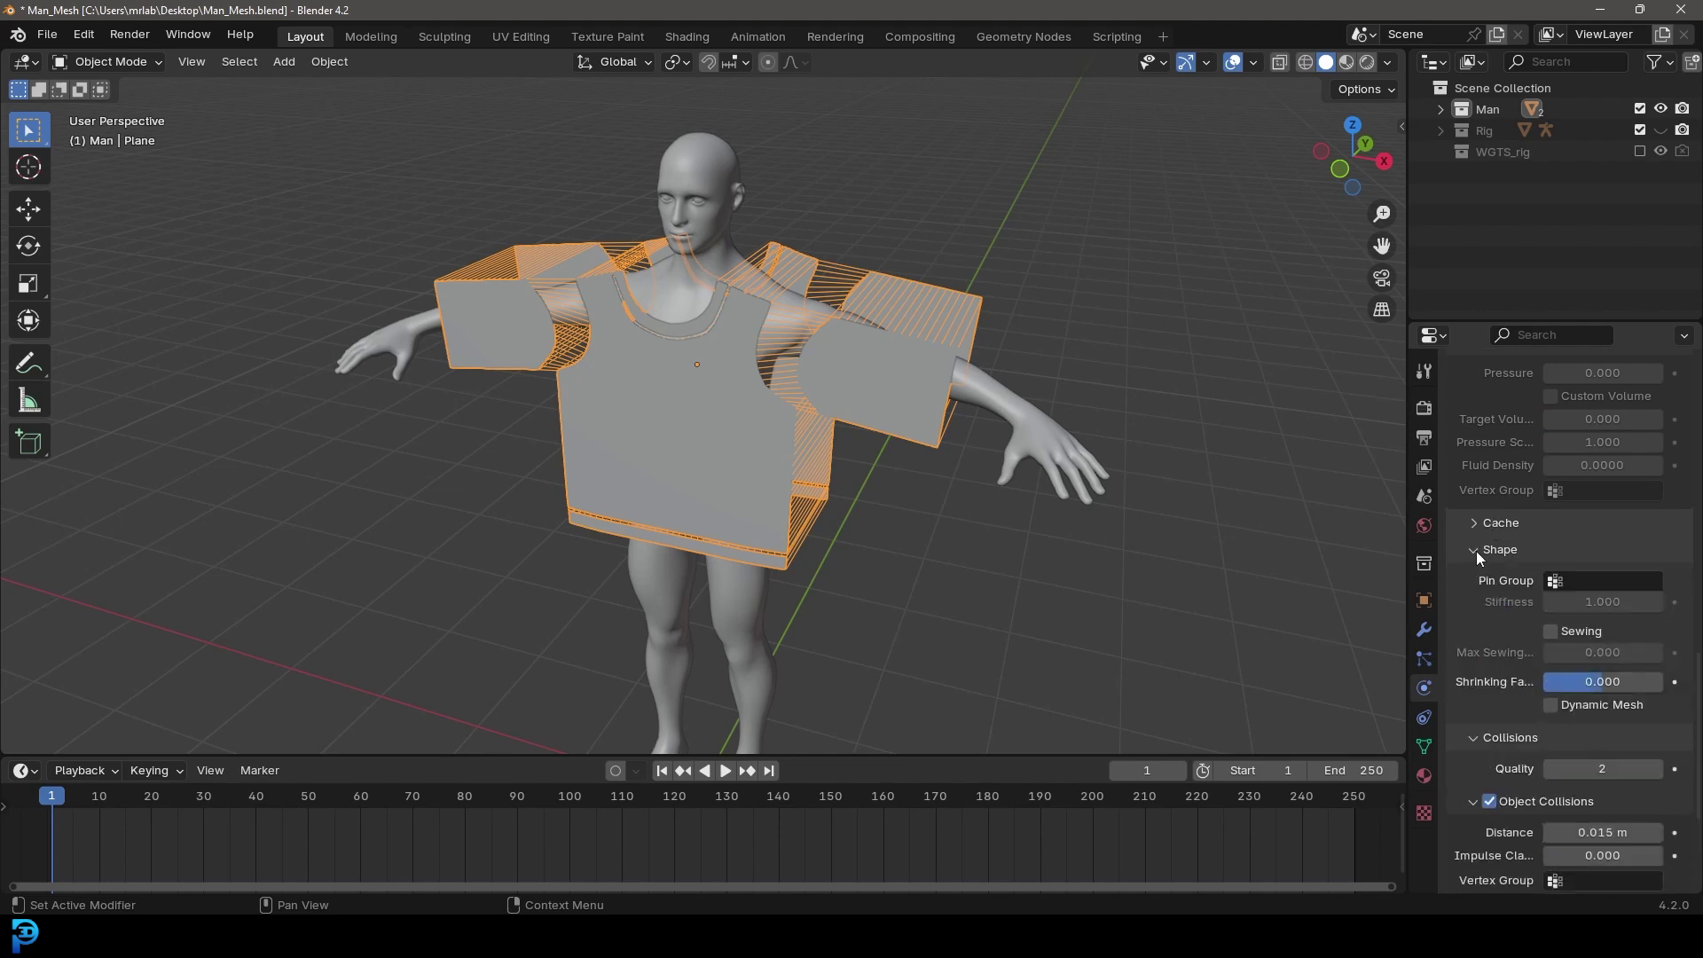
left_click(1550, 631)
left_click(1587, 653)
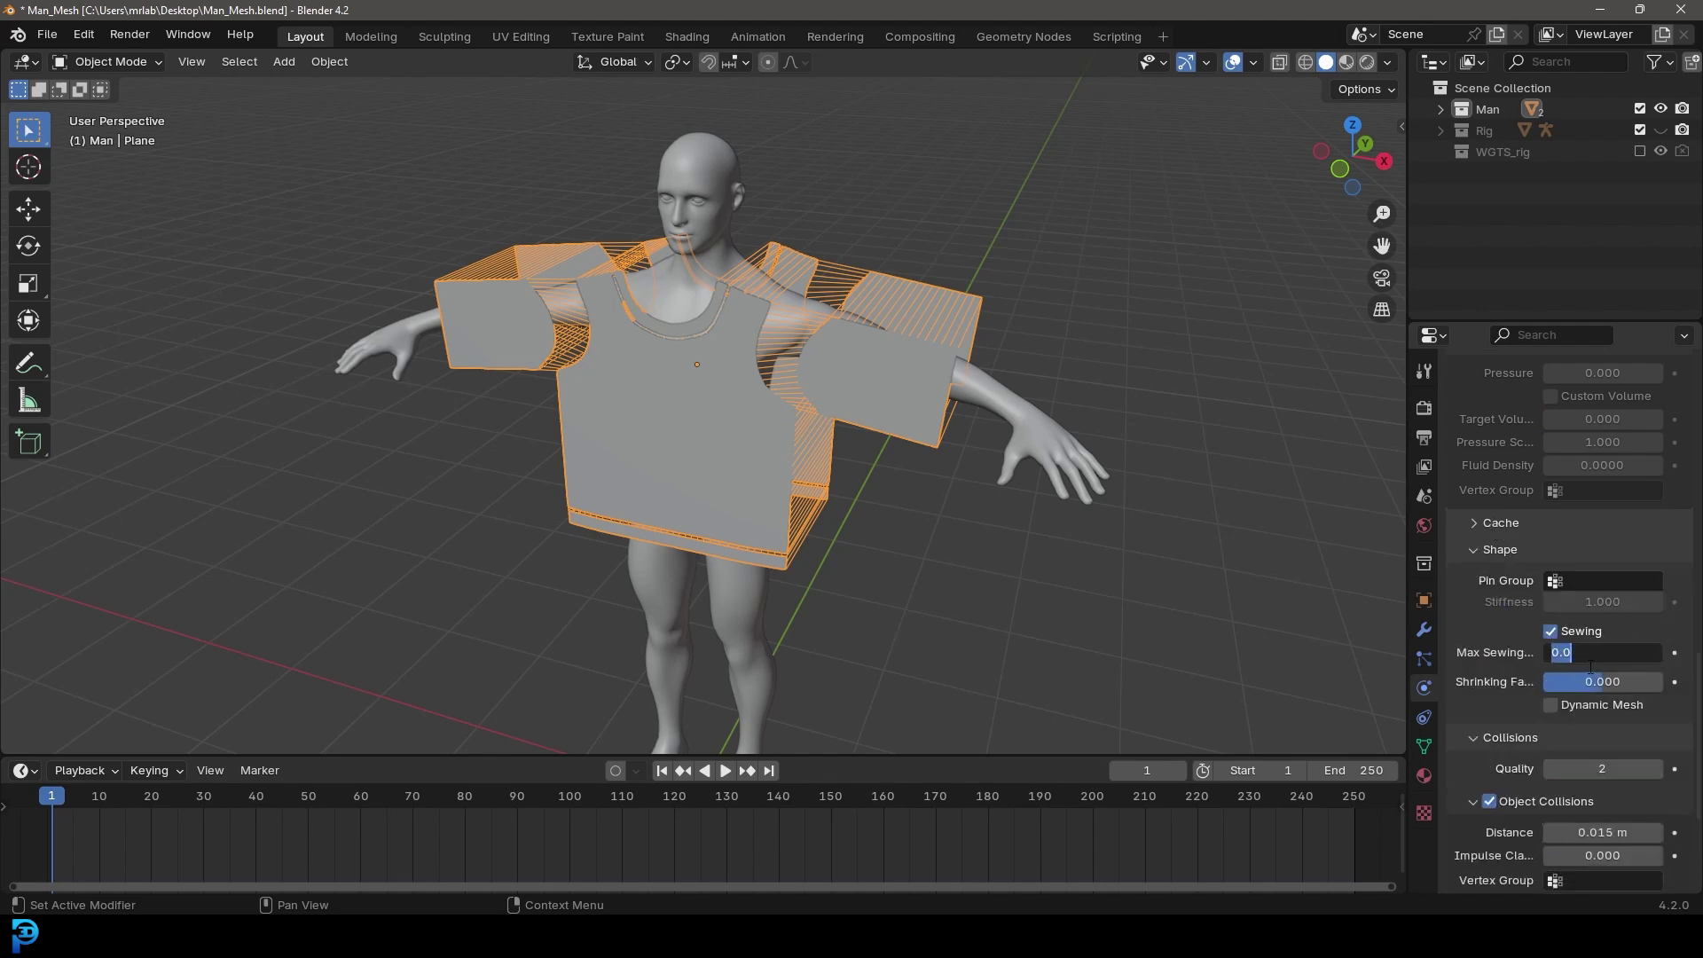
type("24")
key("Return")
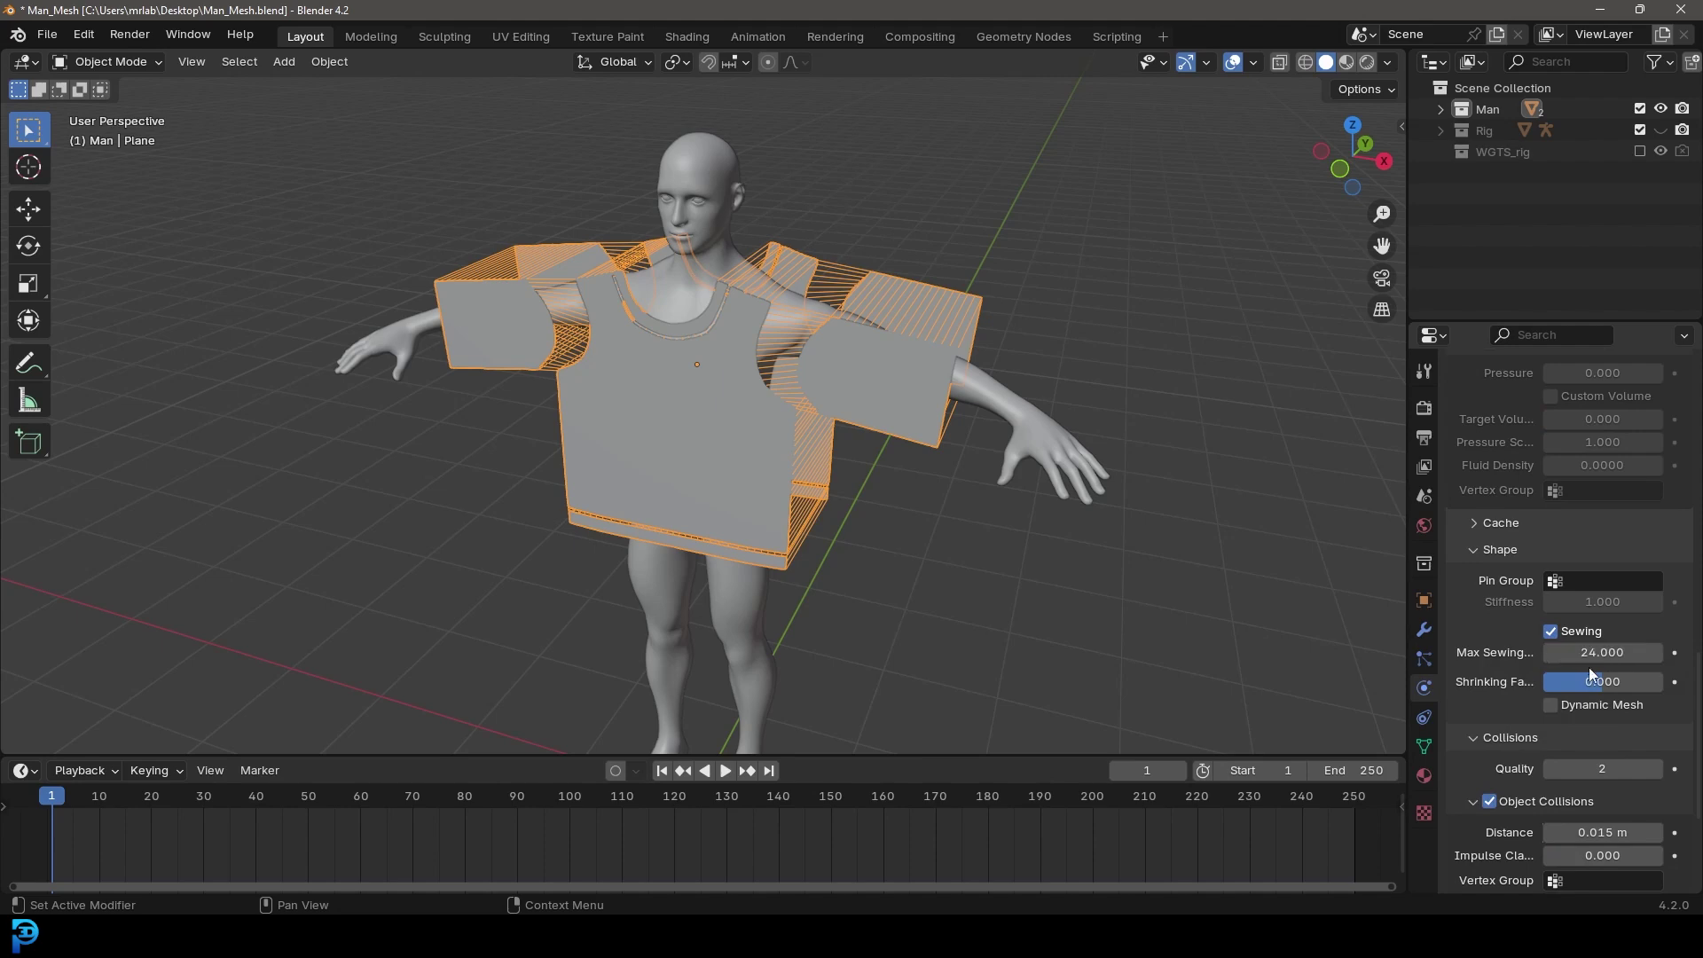
Step: Save the file and play the cloth simulation to frame 21 so the panels sew together around the body
left_click(945, 550)
key("ctrl+s")
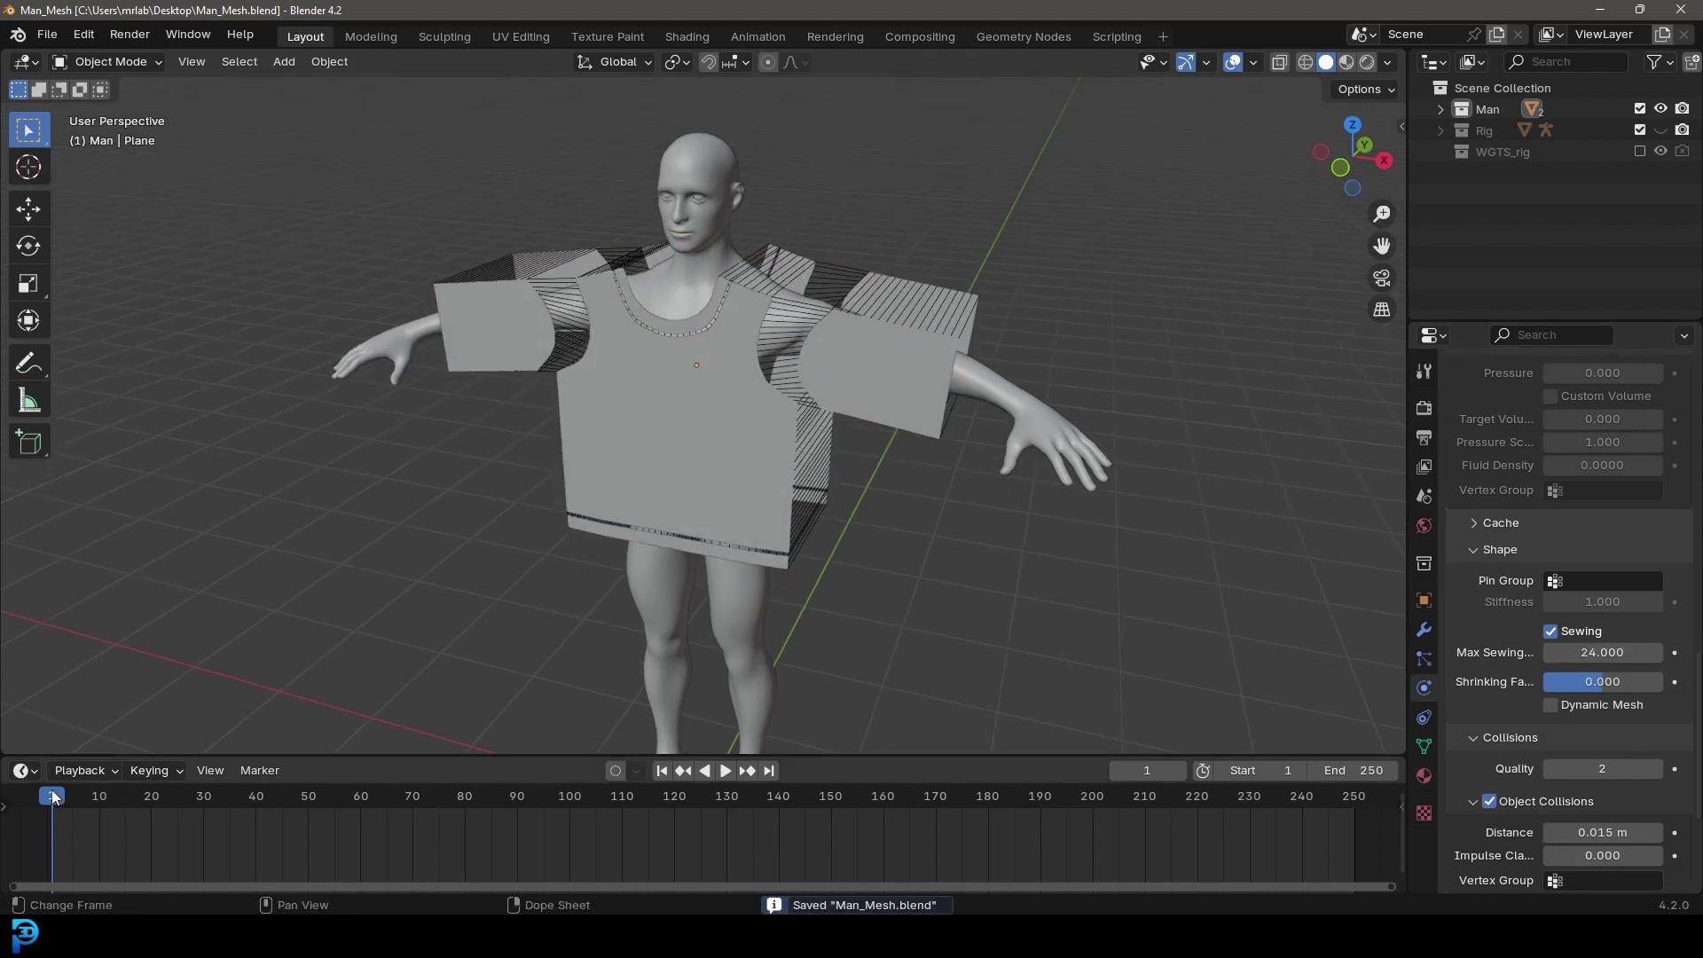
key("space")
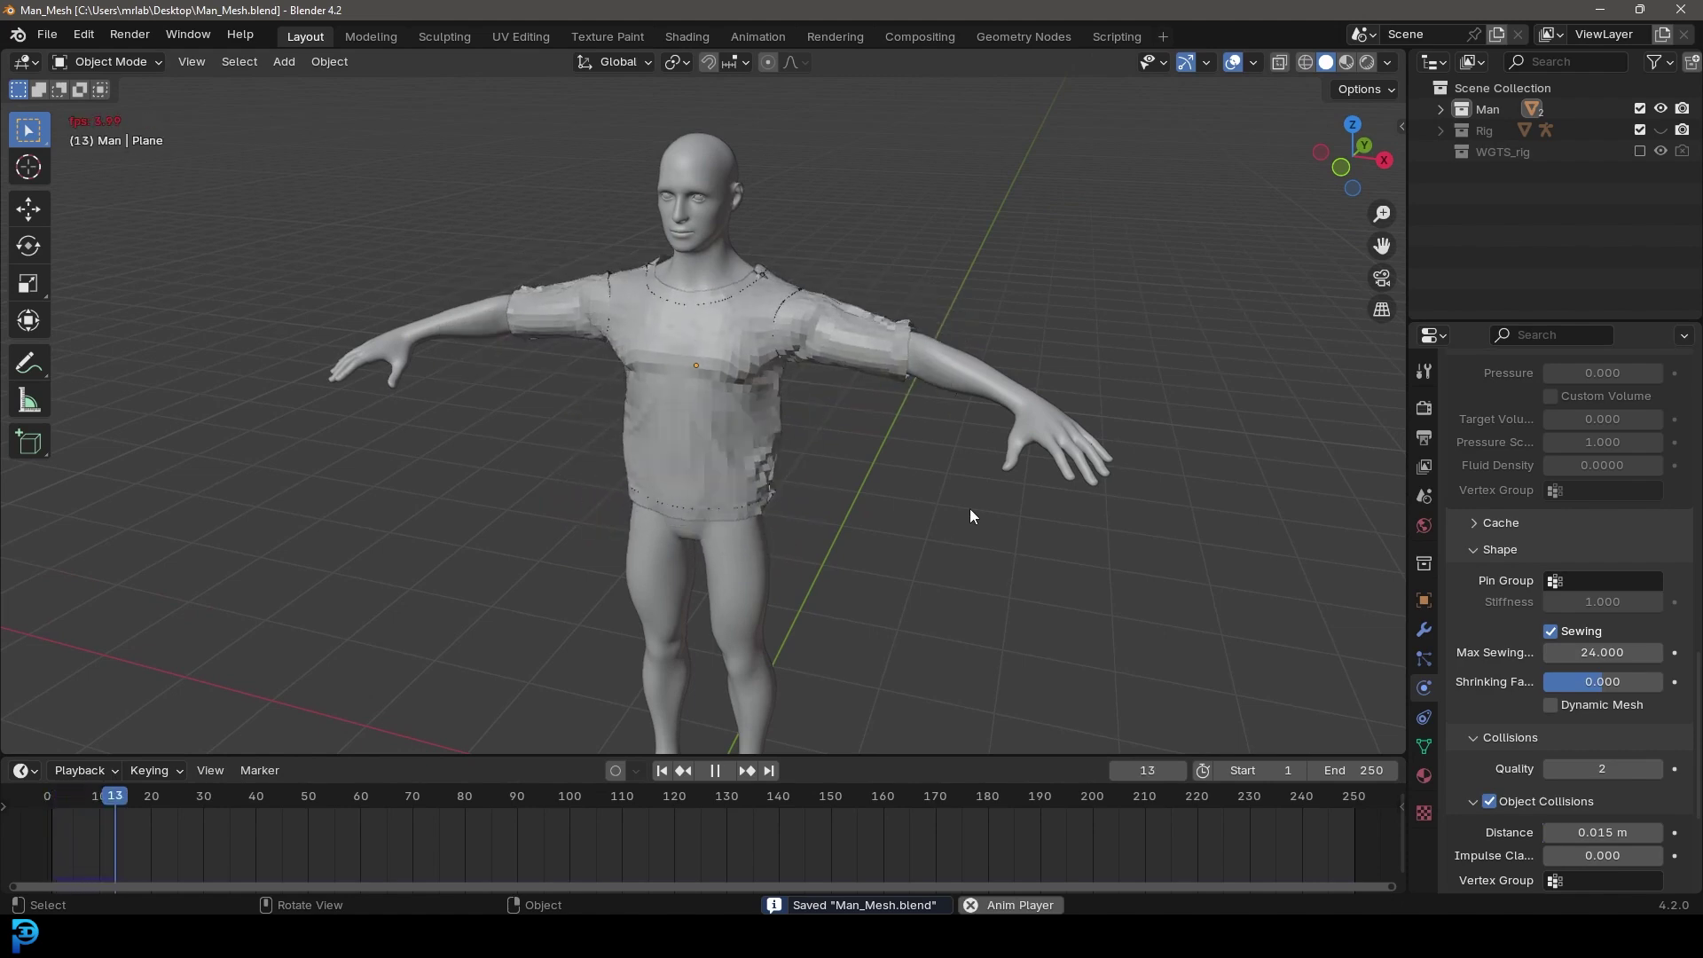
key("space")
Step: Apply Shade Smooth to the simulated shirt
middle_click_drag(943, 469, 844, 291)
left_click(790, 258)
right_click(733, 248)
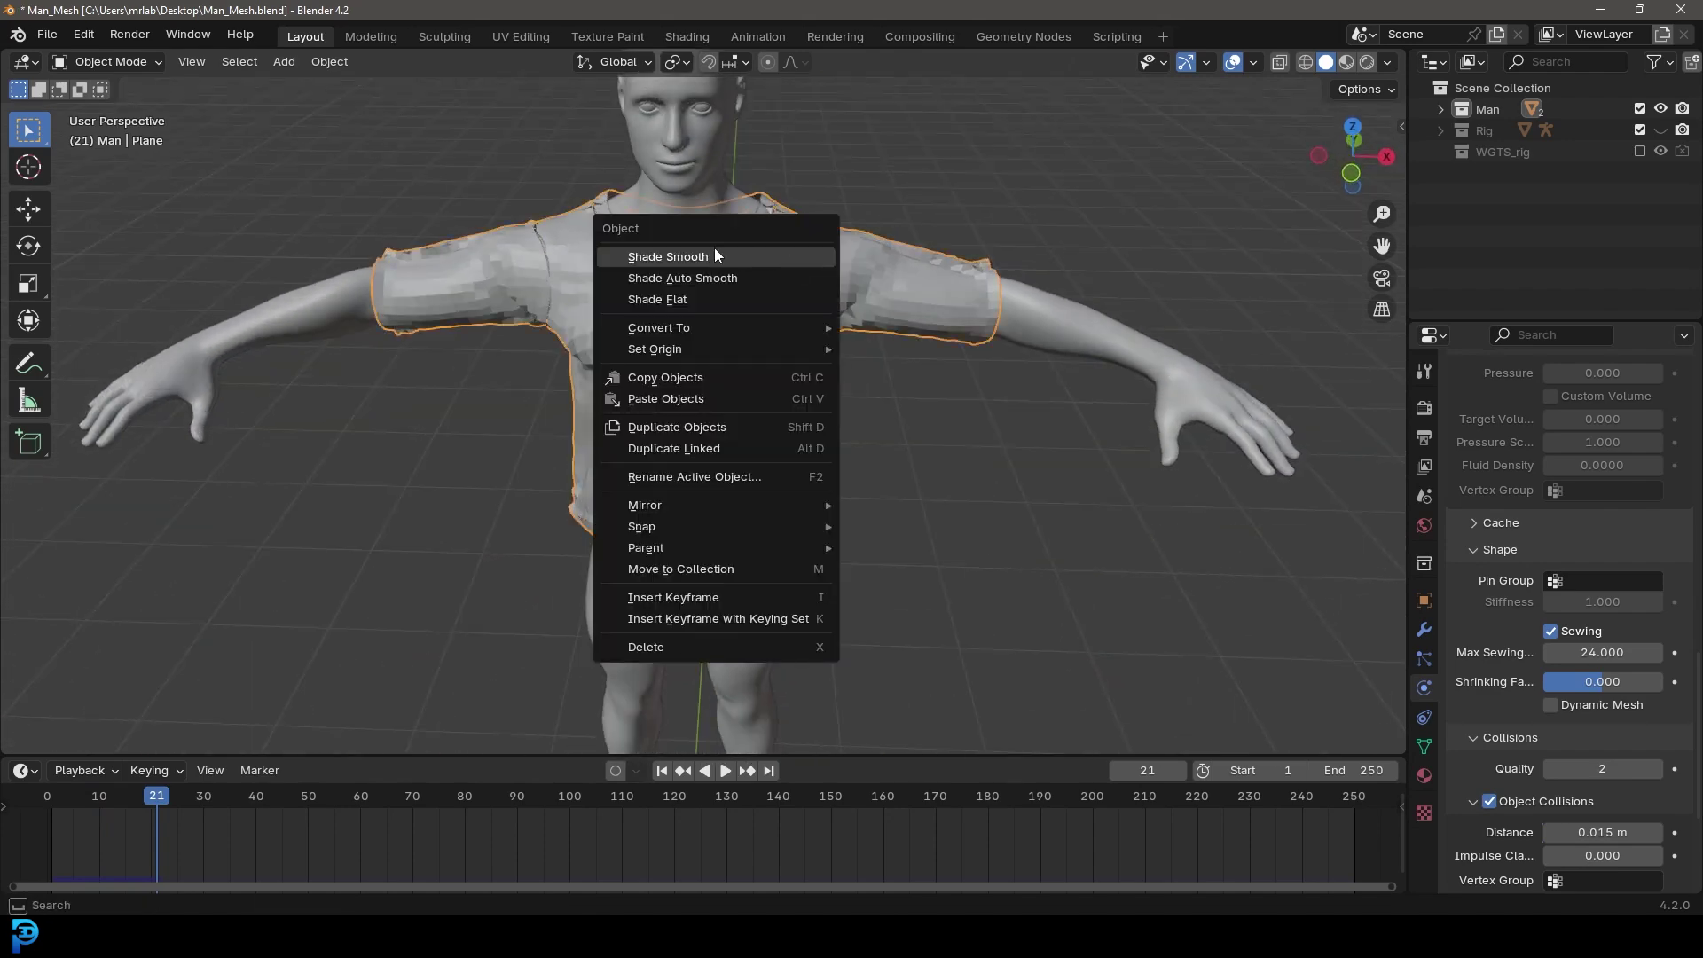
left_click(684, 257)
mouse_move(789, 381)
middle_mouse_down()
mouse_move(825, 357)
mouse_move(779, 375)
middle_mouse_up()
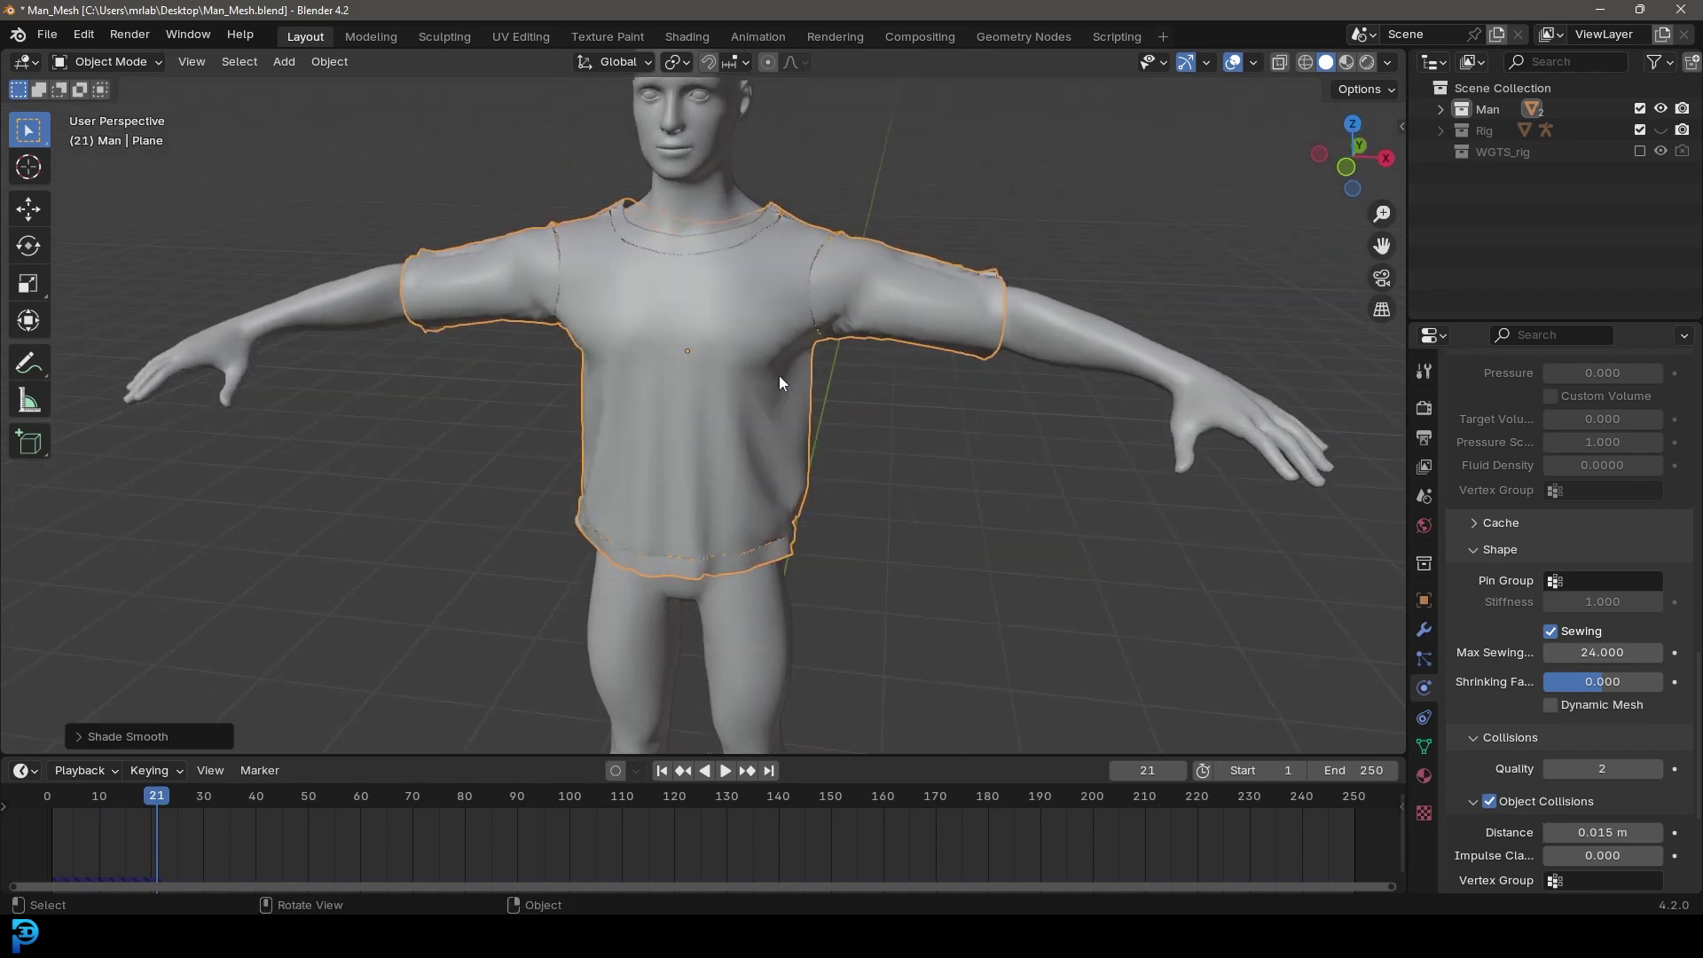
scroll(895, 354, "up", 2)
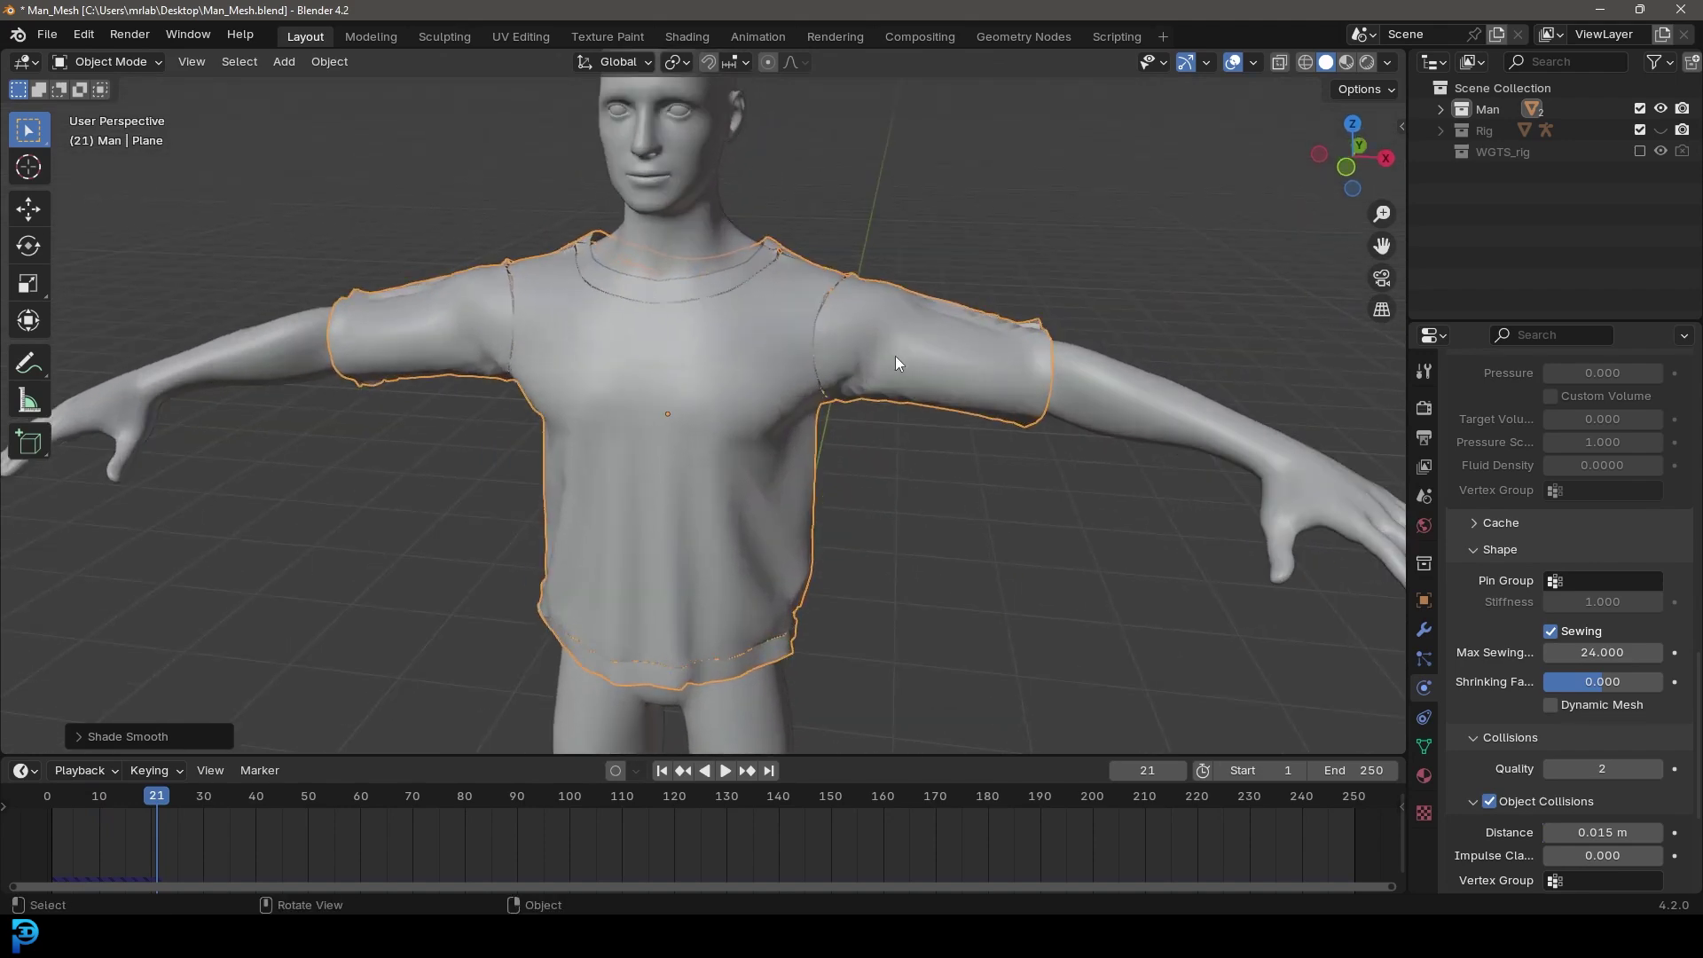
Step: Add a Subdivision Surface modifier to the shirt after the Cloth modifier
left_click(1425, 632)
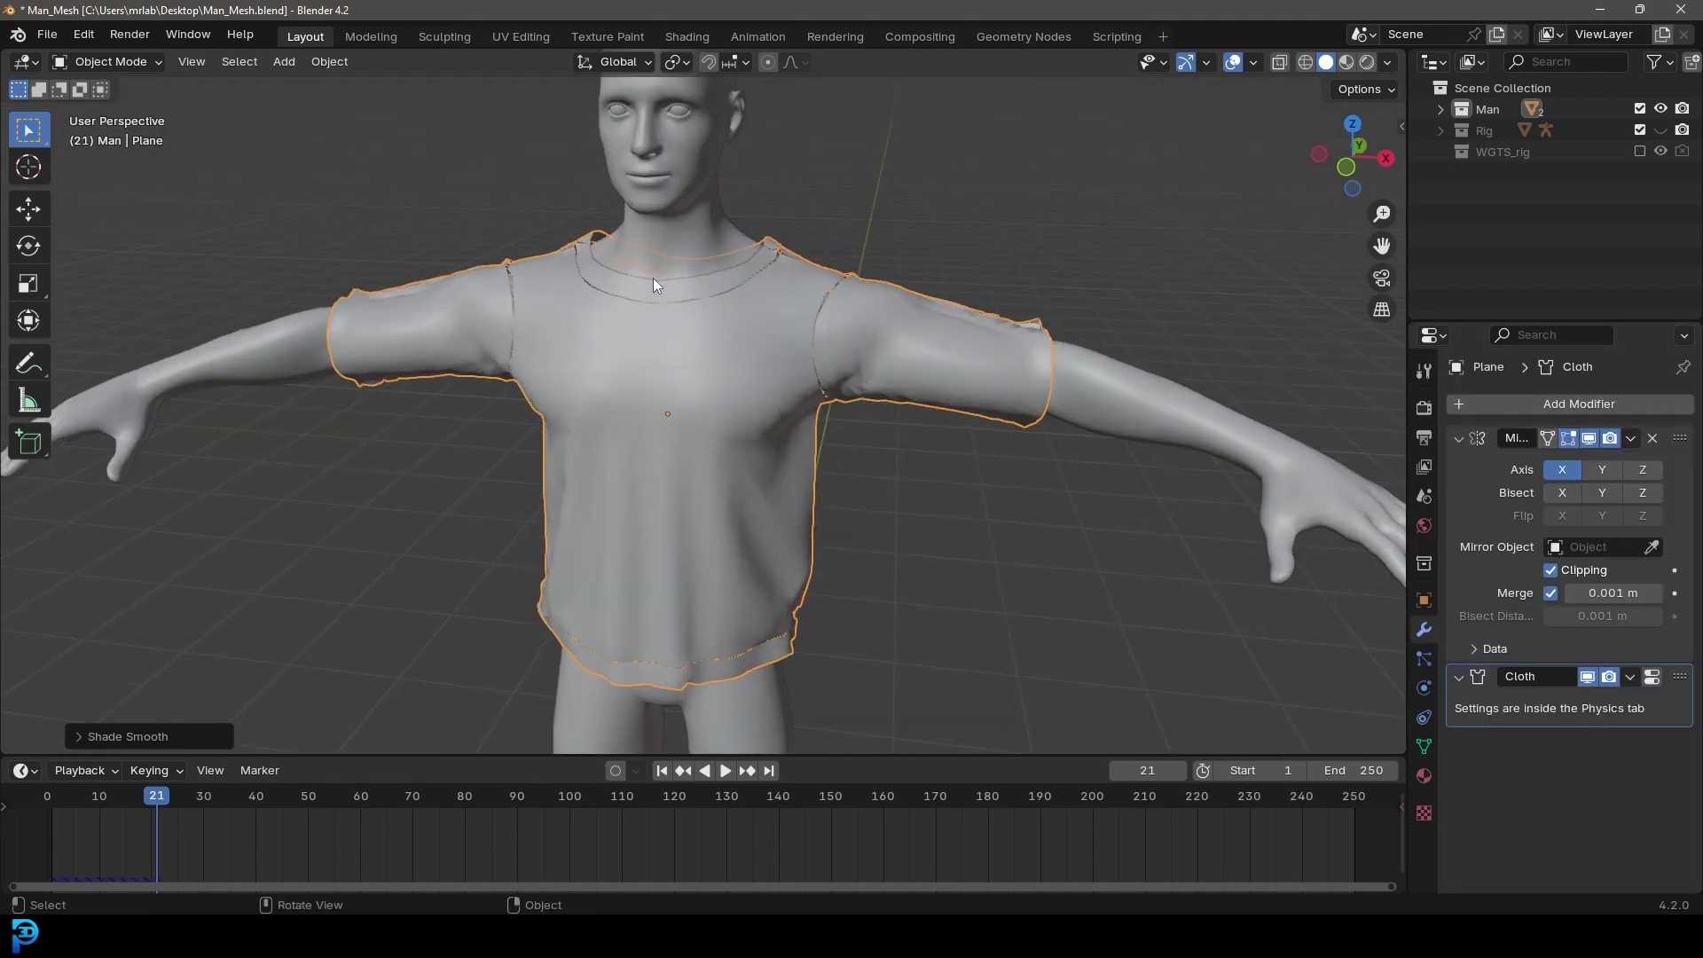
left_click(1456, 438)
left_click(1551, 402)
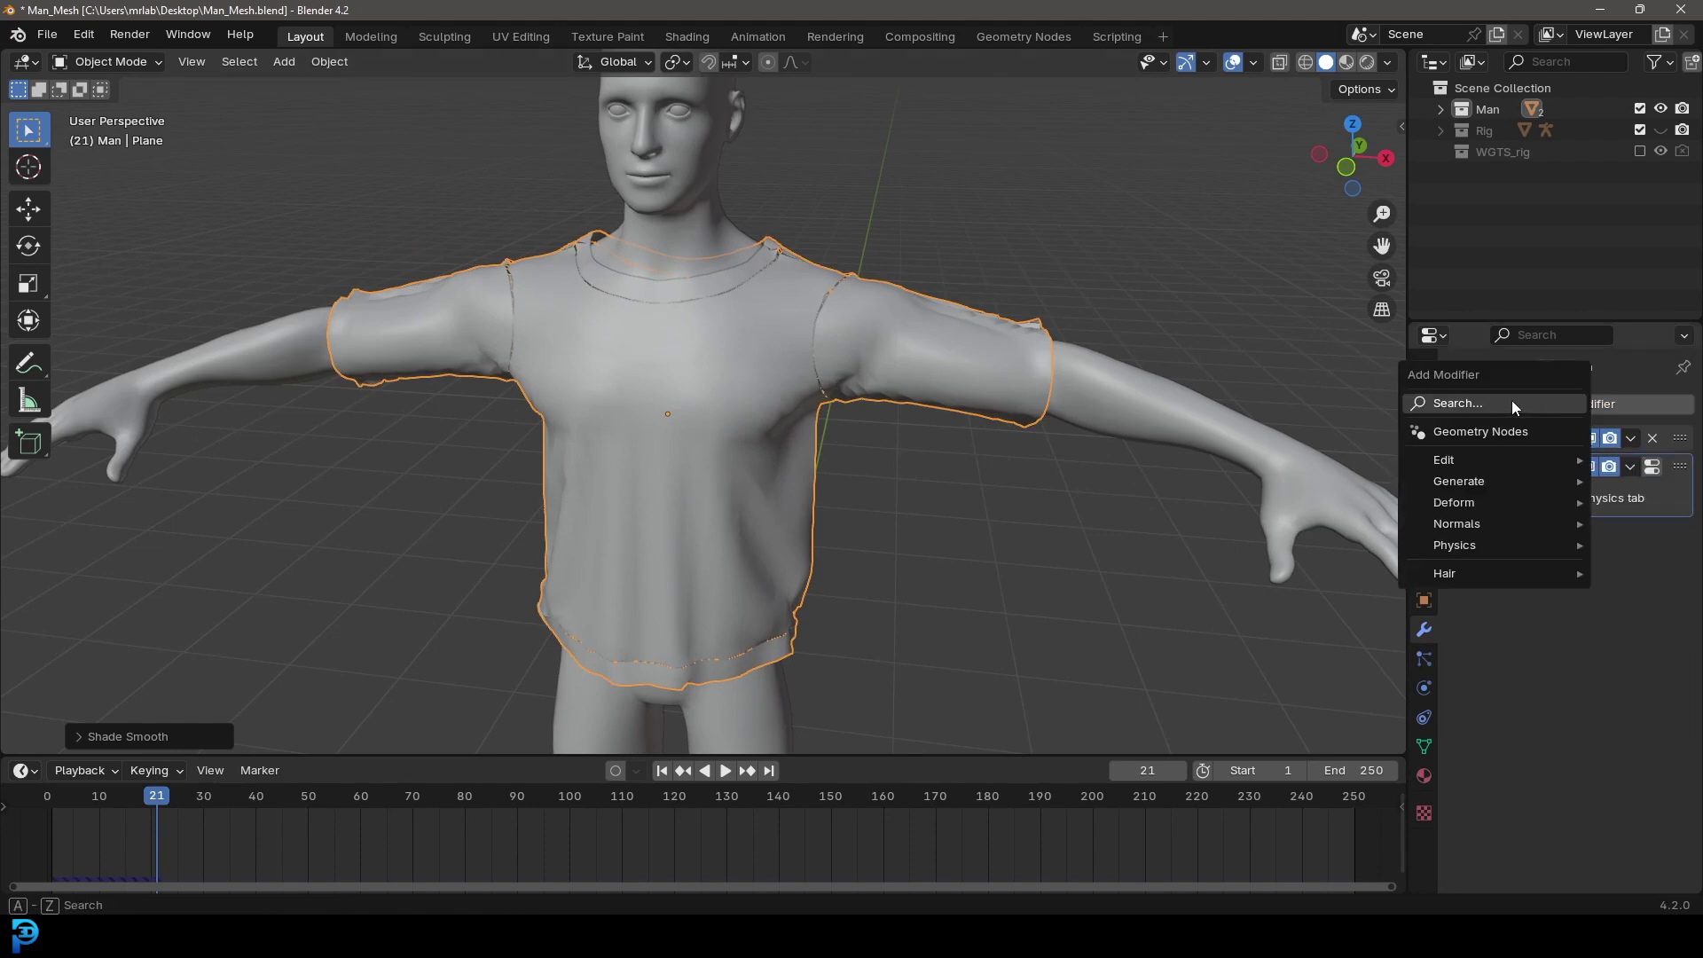
left_click(1516, 402)
type("sub")
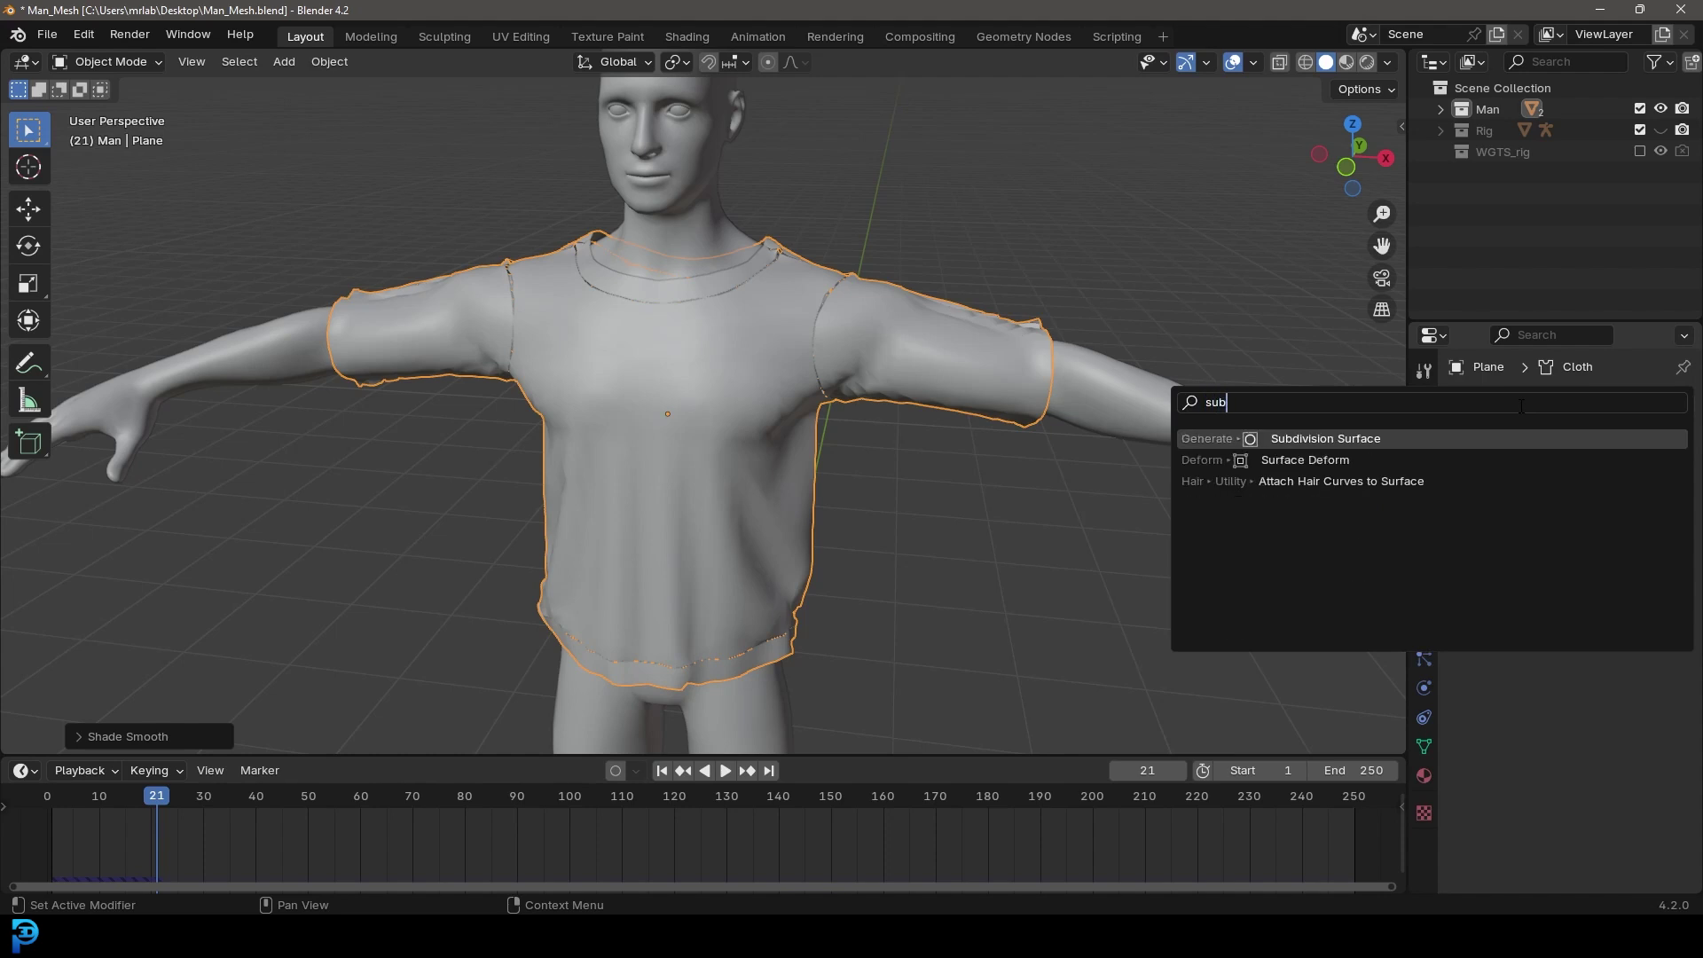
left_click(1449, 438)
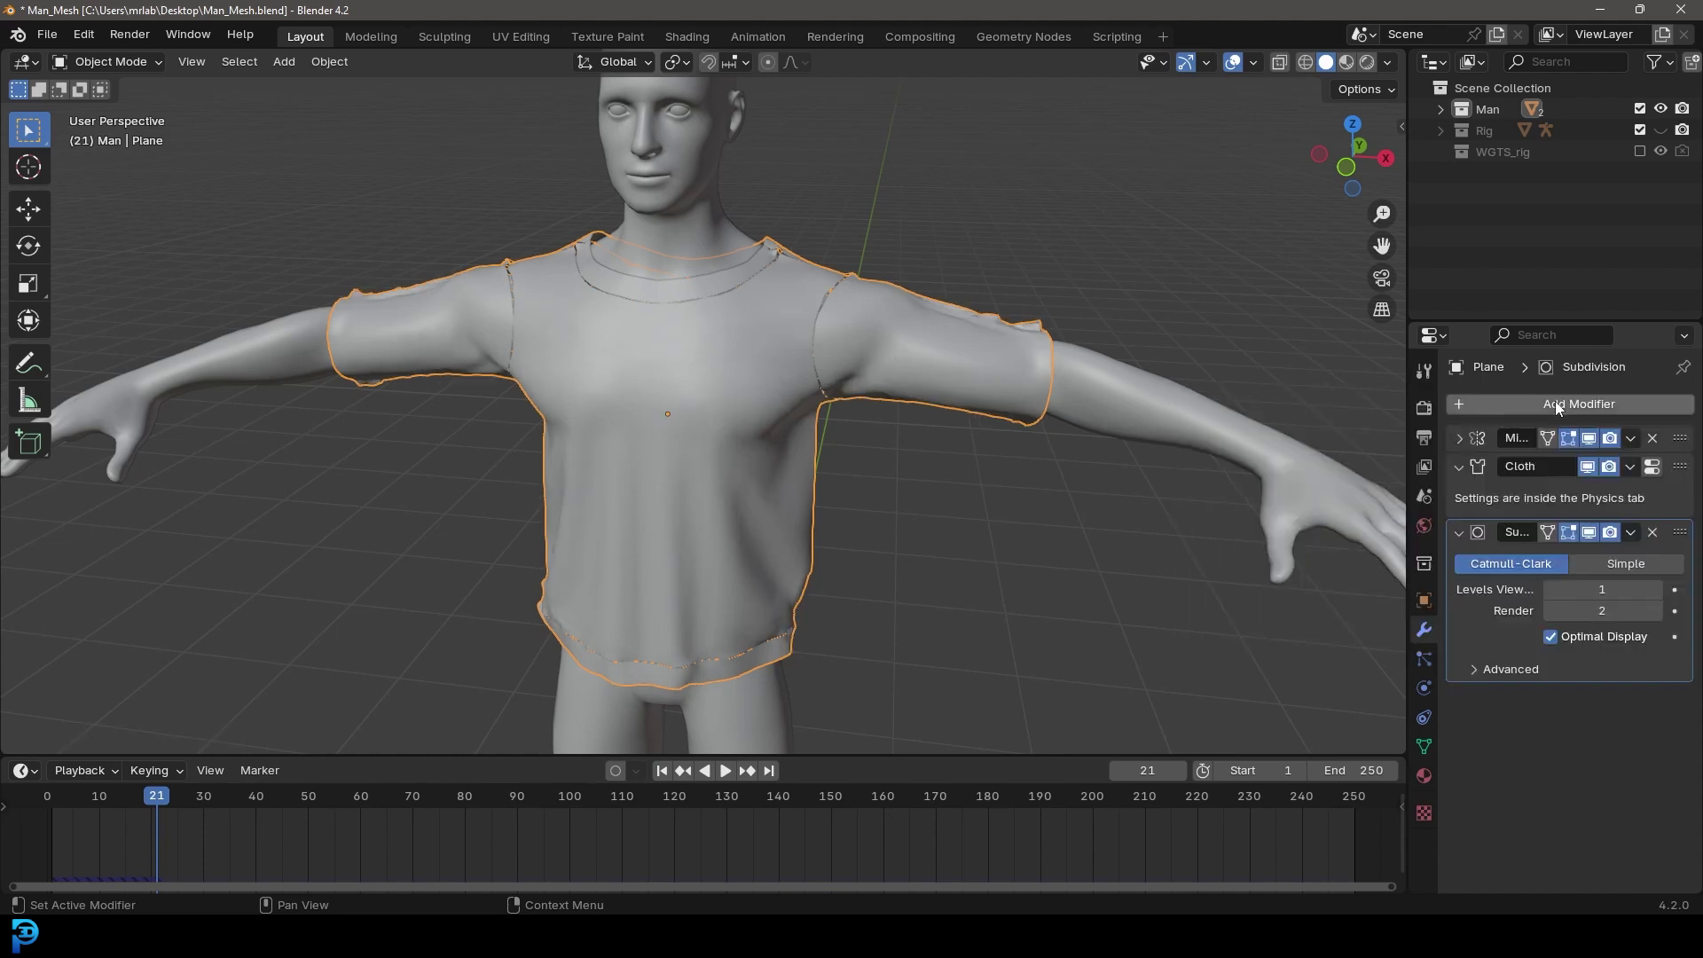
Step: Add a Solidify modifier to the shirt and set its thickness to 0.02 m
left_click(1526, 403)
left_click(1520, 401)
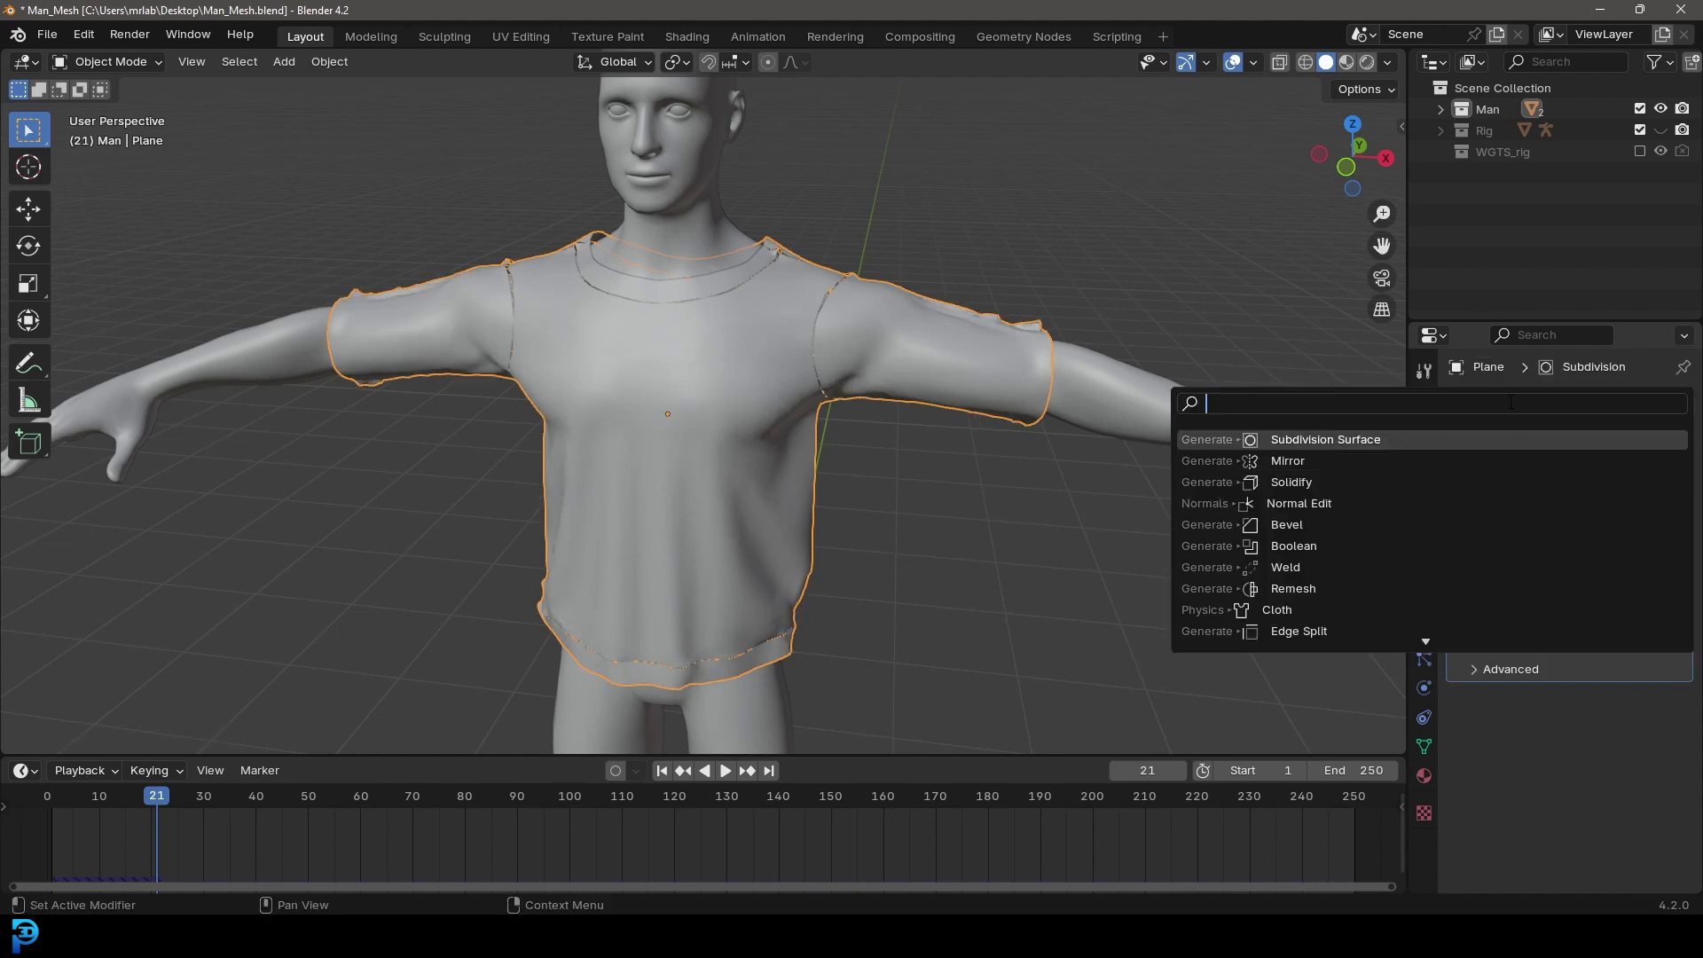
type("soli")
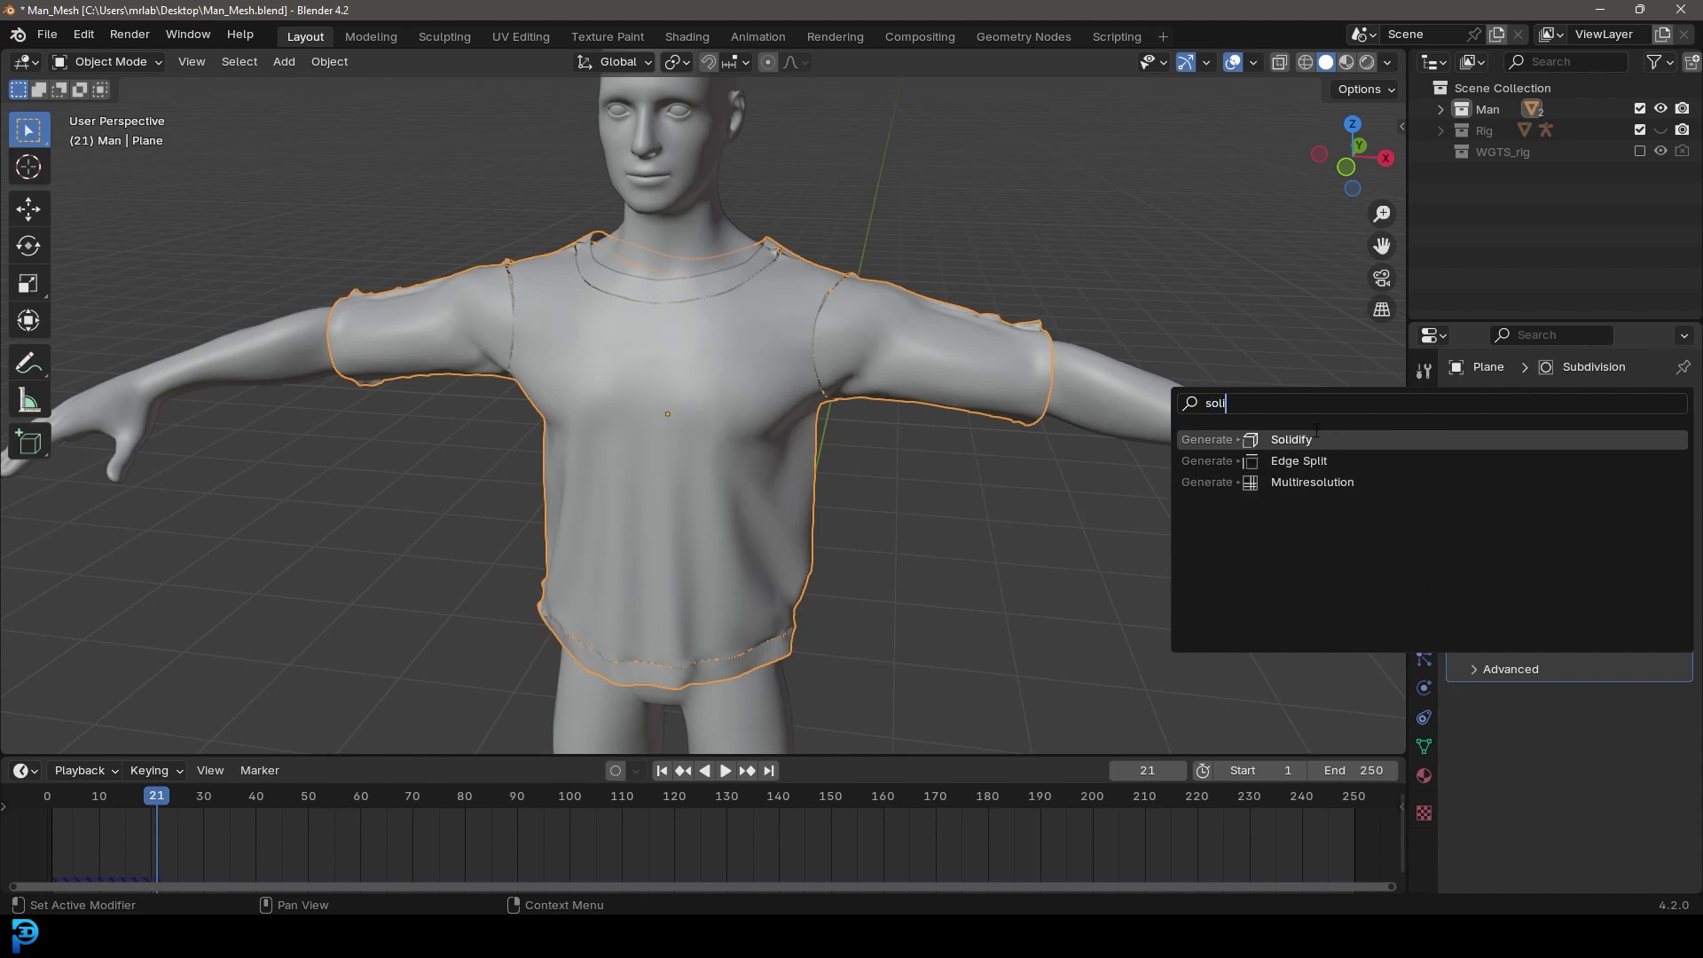
key("Return")
scroll(885, 281, "up", 5)
middle_click_drag(651, 222, 853, 390)
mouse_move(1602, 696)
left_mouse_down()
mouse_move(1561, 696)
mouse_move(1597, 671)
left_mouse_up()
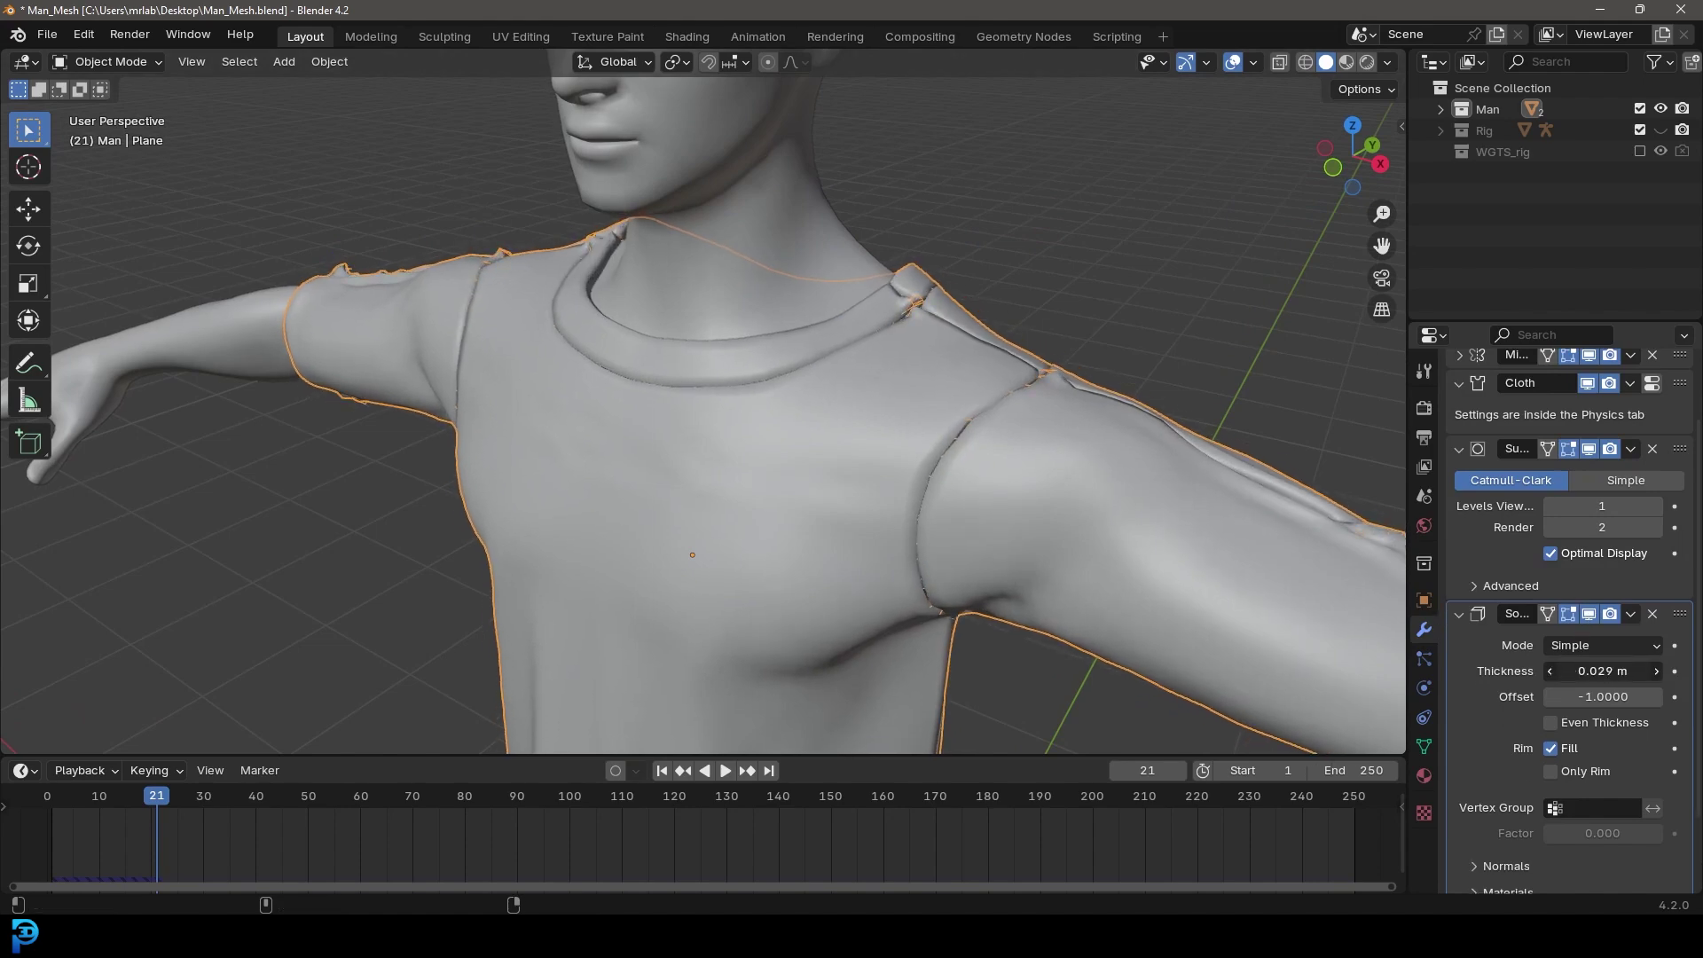
left_click_drag(1602, 671, 1596, 670)
Step: Inspect the thickened shirt from several distances and move the timeline back to its start
scroll(806, 462, "down", 5)
key("alt+a")
middle_click_drag(764, 497, 806, 431)
scroll(806, 430, "up", 4)
scroll(806, 436, "down", 5)
mouse_move(949, 476)
middle_mouse_down()
mouse_move(1176, 508)
mouse_move(938, 479)
middle_mouse_up()
left_click_drag(157, 800, 57, 823)
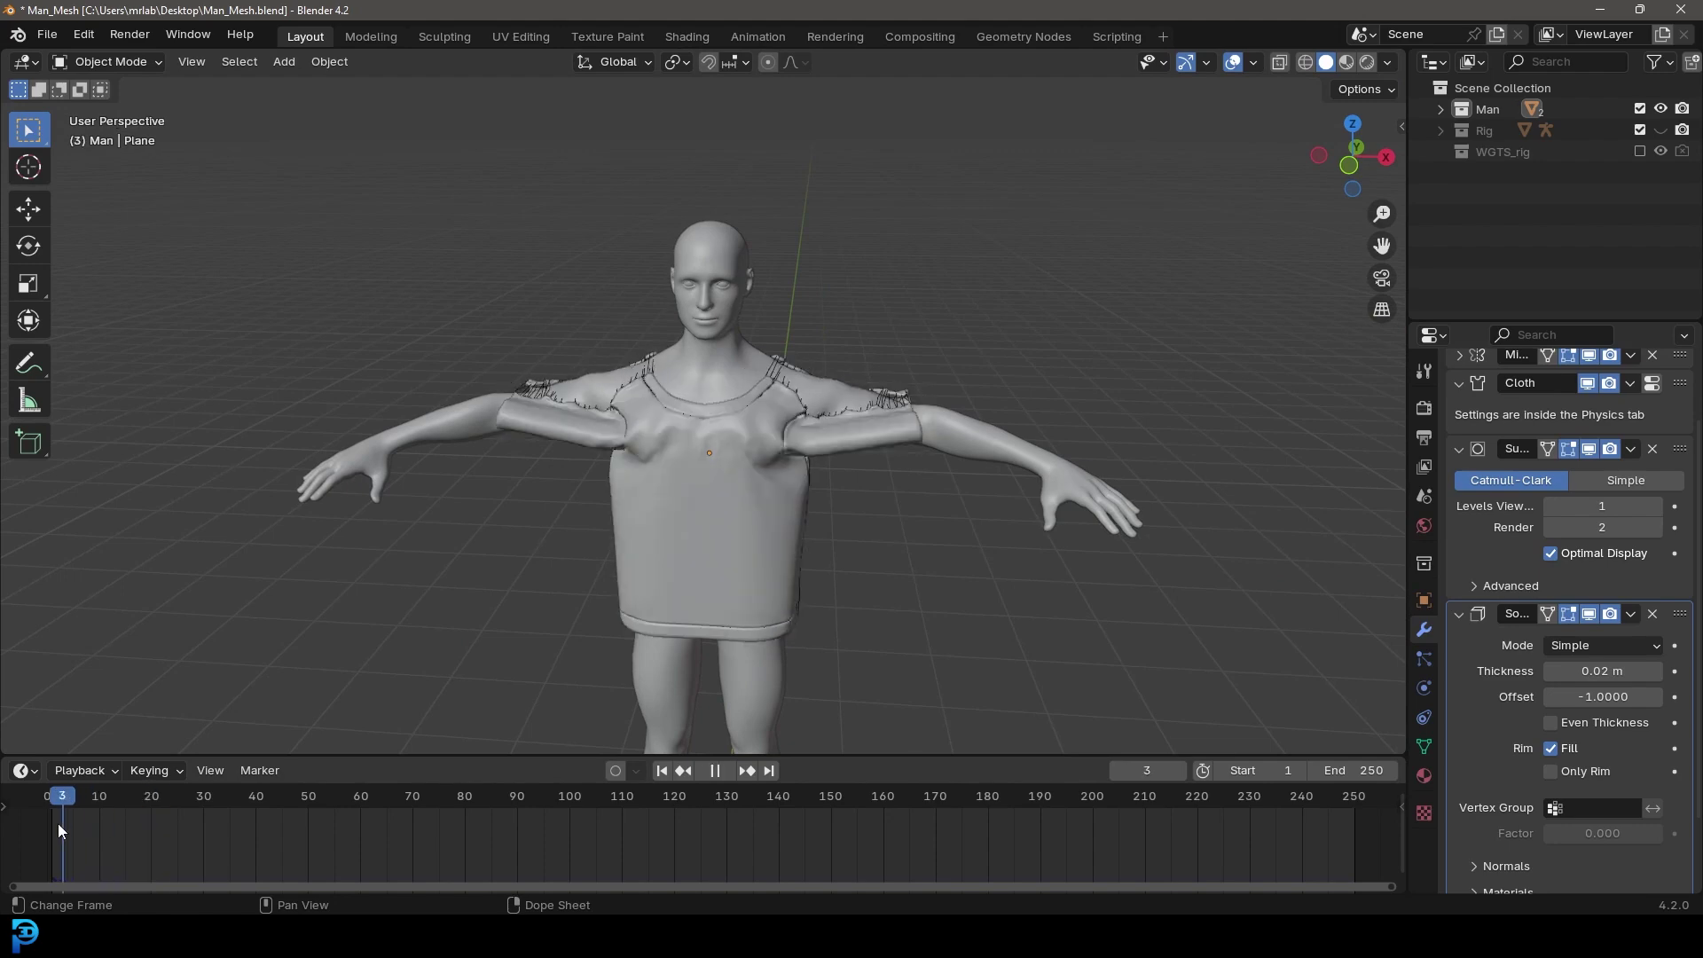
Step: In the shirt's Edit Mode, add a third material slot with a new material named shirt 2
key("Tab")
scroll(782, 456, "up", 4)
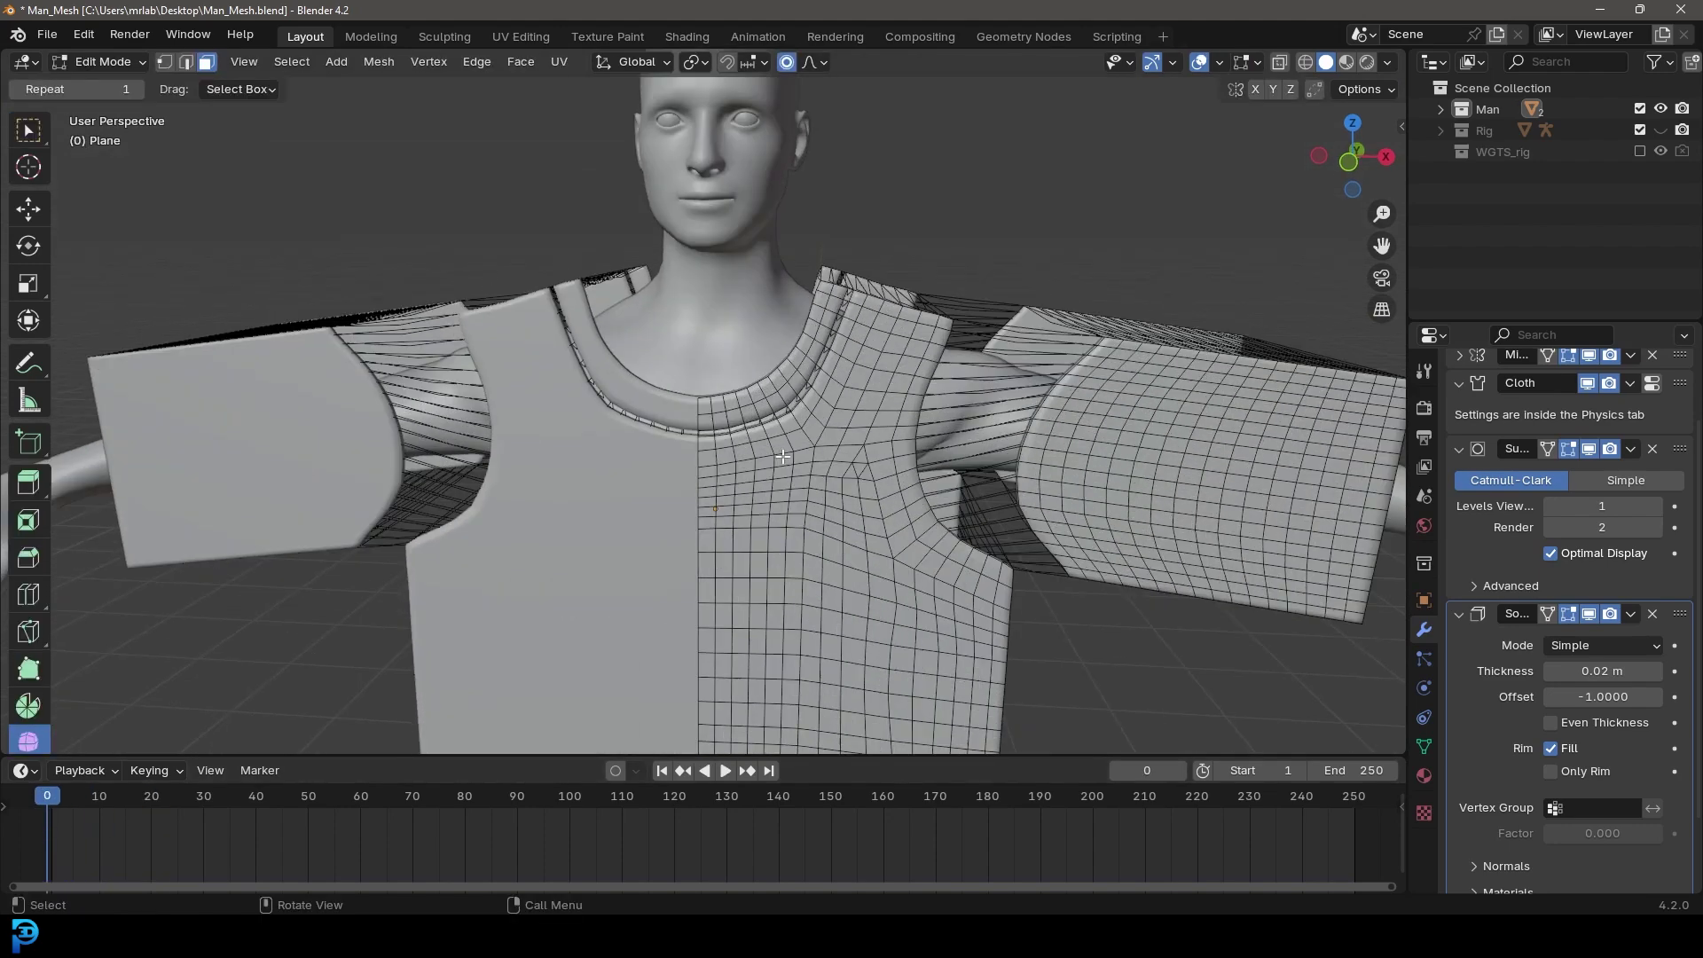
left_click(1425, 775)
left_click(1588, 430)
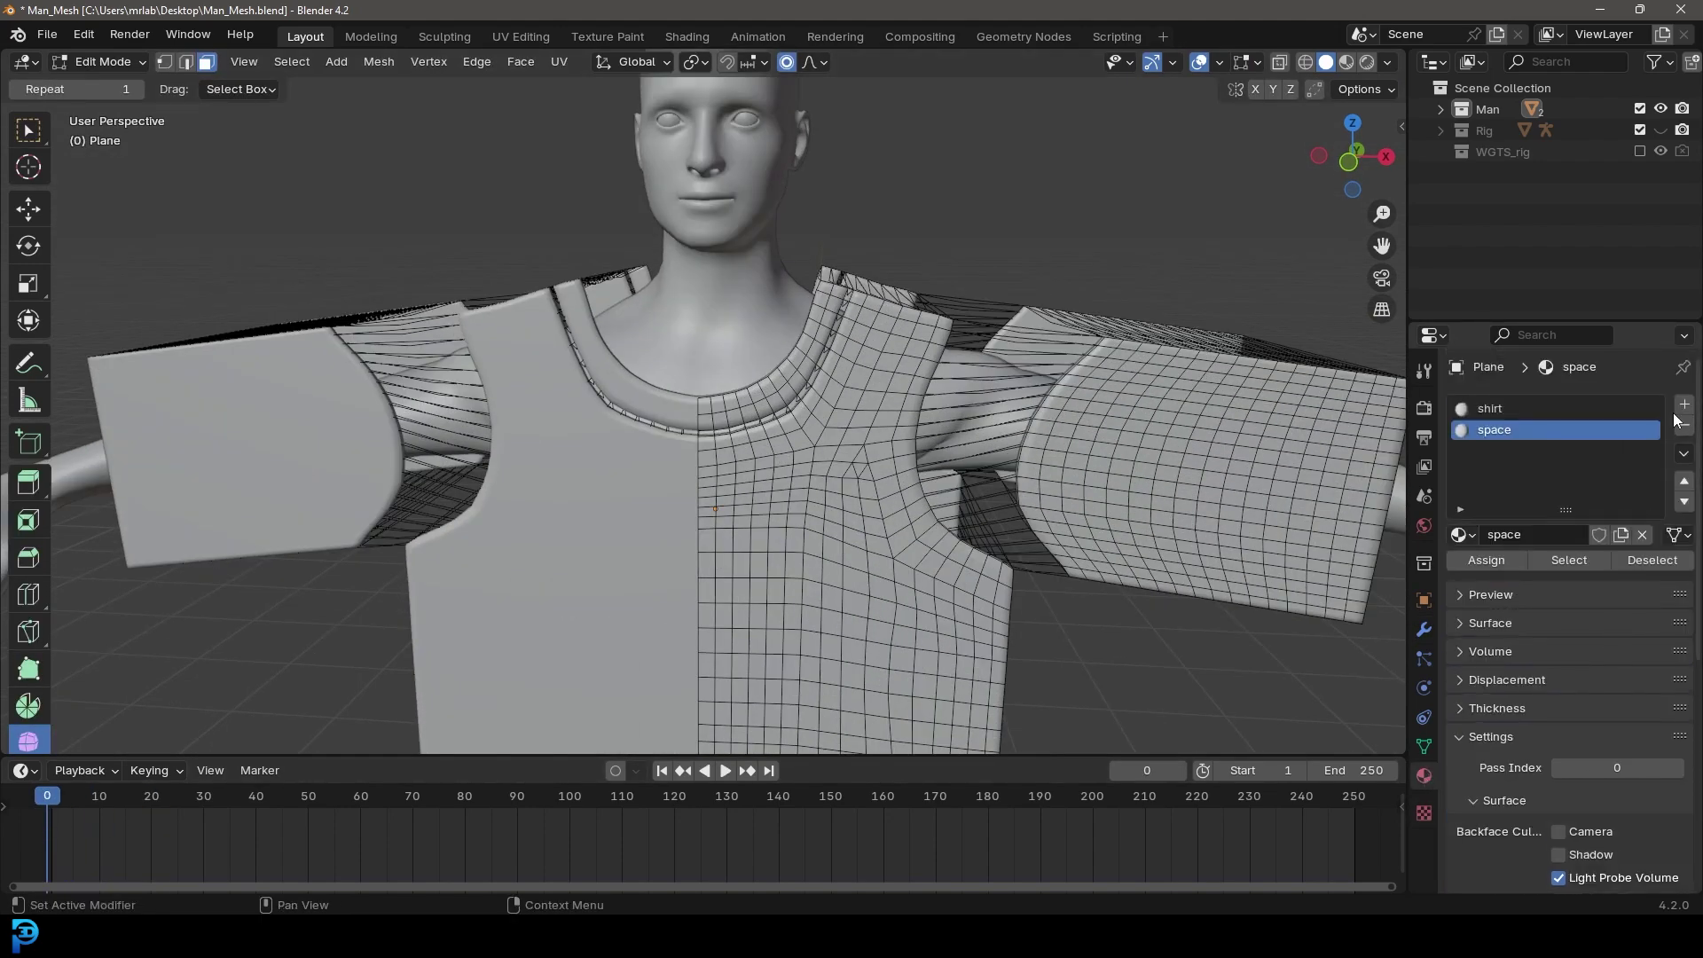
left_click(1684, 406)
left_click(1552, 535)
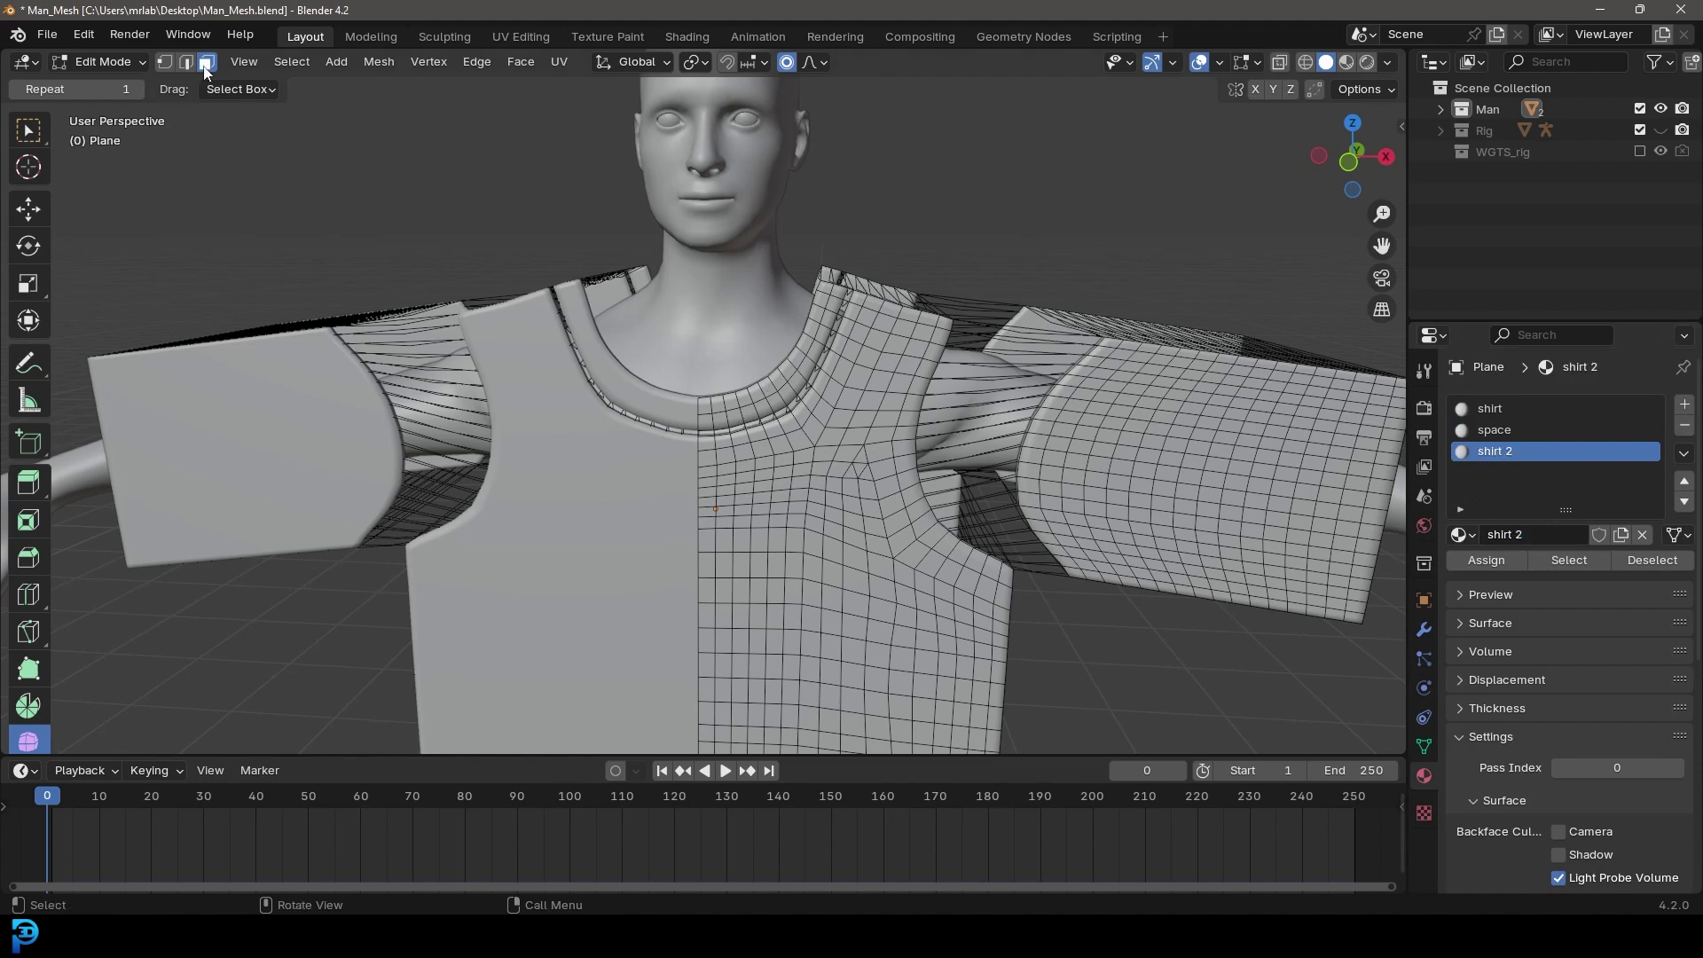
Step: Select the two face loops that form the front collar band of the shirt
scroll(806, 396, "up", 6)
left_click(806, 396, "alt")
left_click(806, 402, "alt+shift")
scroll(870, 222, "down", 6)
middle_click_drag(846, 251, 849, 240)
middle_click_drag(1333, 468, 1103, 422, "shift")
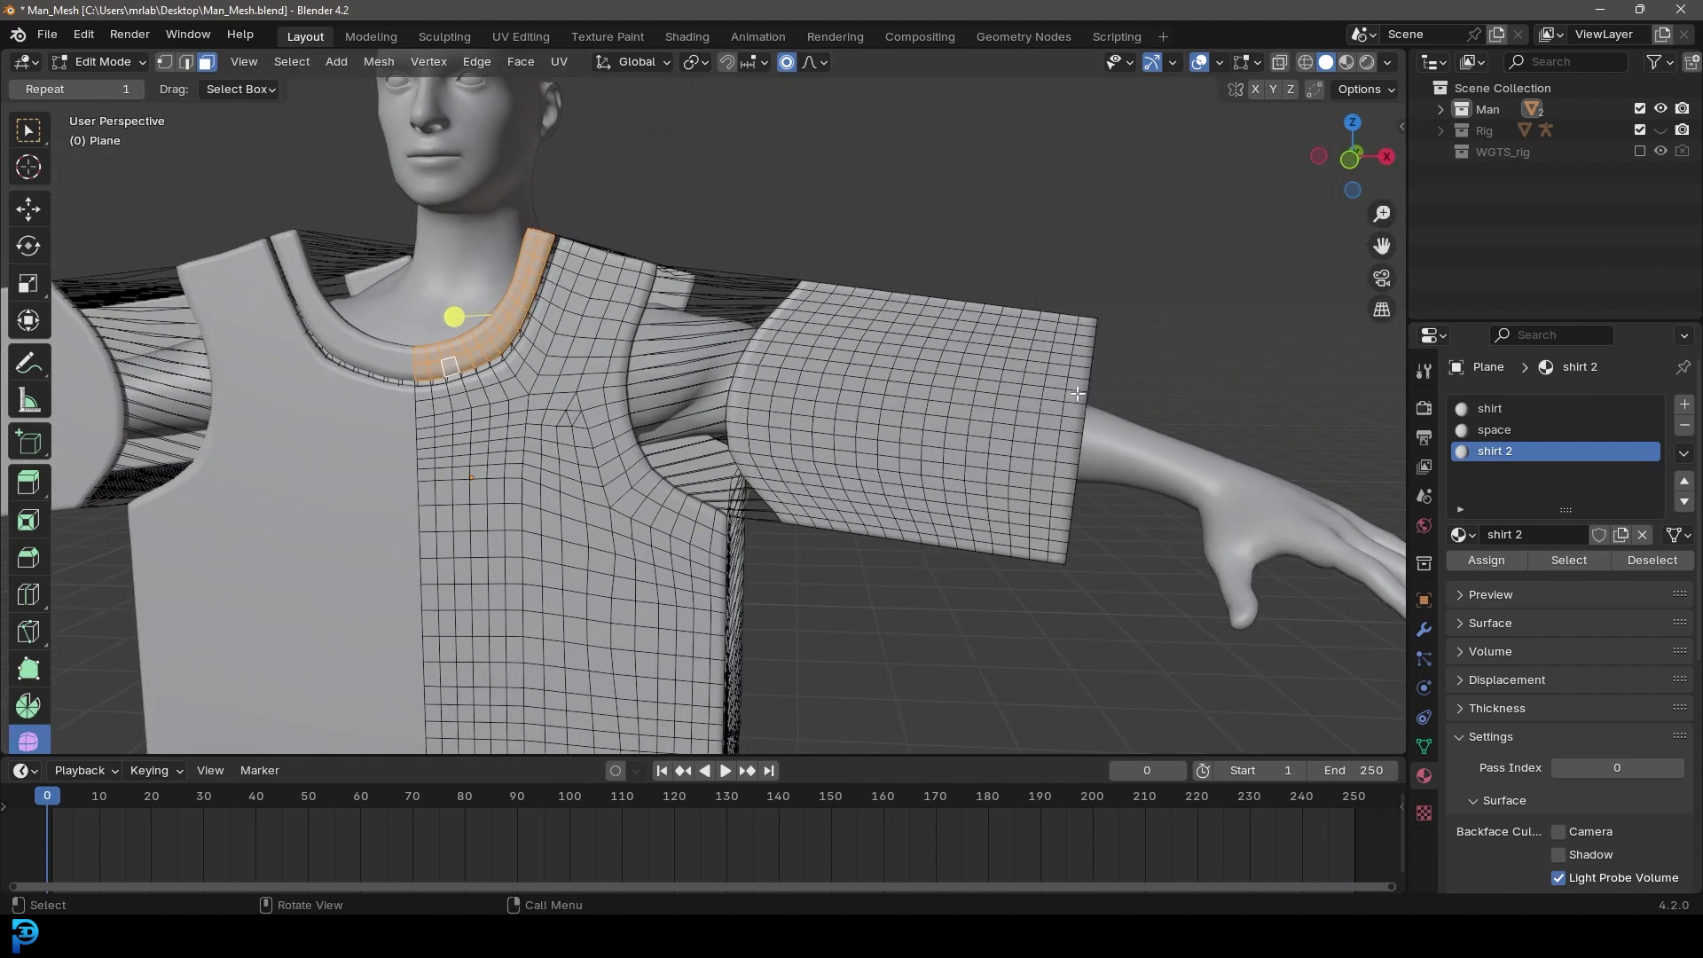
Step: Add the front and back hem face loops to the selection and assign the shirt 2 material
scroll(1007, 509, "down", 5)
middle_click_drag(805, 667, 890, 410, "shift")
scroll(874, 396, "up", 3)
left_click(824, 342, "alt+shift")
middle_click_drag(825, 338, 1224, 331)
scroll(619, 334, "up", 4)
left_click(620, 332, "alt+shift")
scroll(620, 304, "down", 5)
scroll(781, 346, "up", 4)
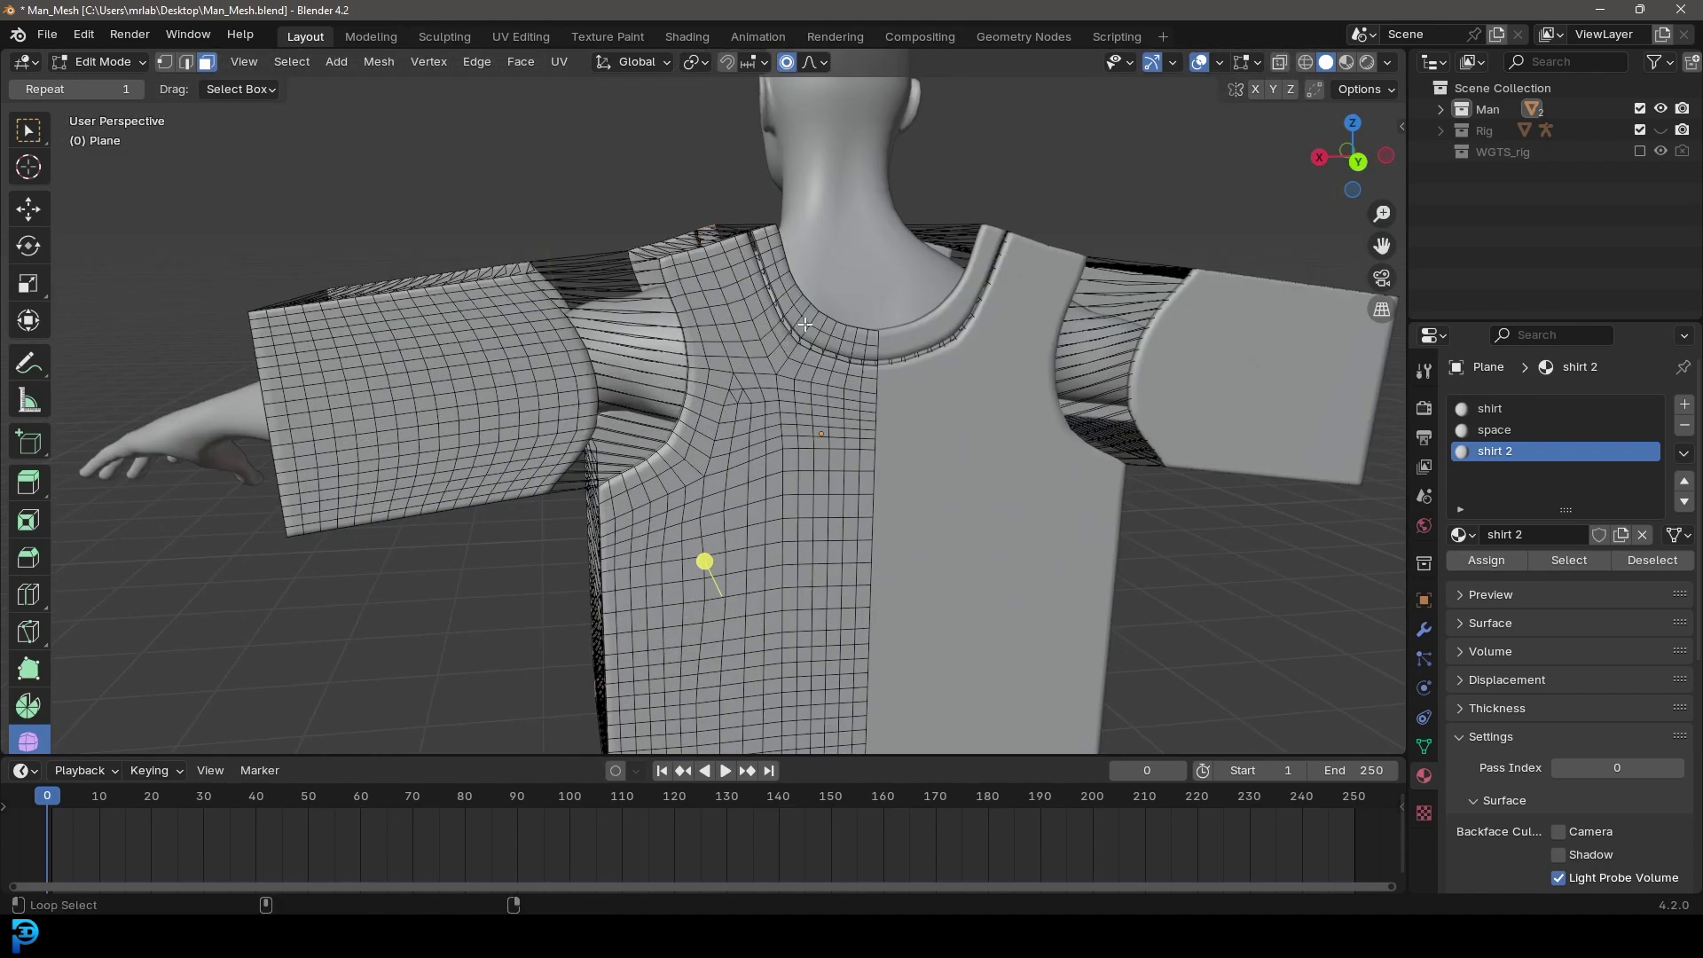
Step: Assign shirt 2 to the back collar face loops and set the material's viewport display color to red
left_click(806, 324, "alt")
left_click(802, 317, "alt+shift")
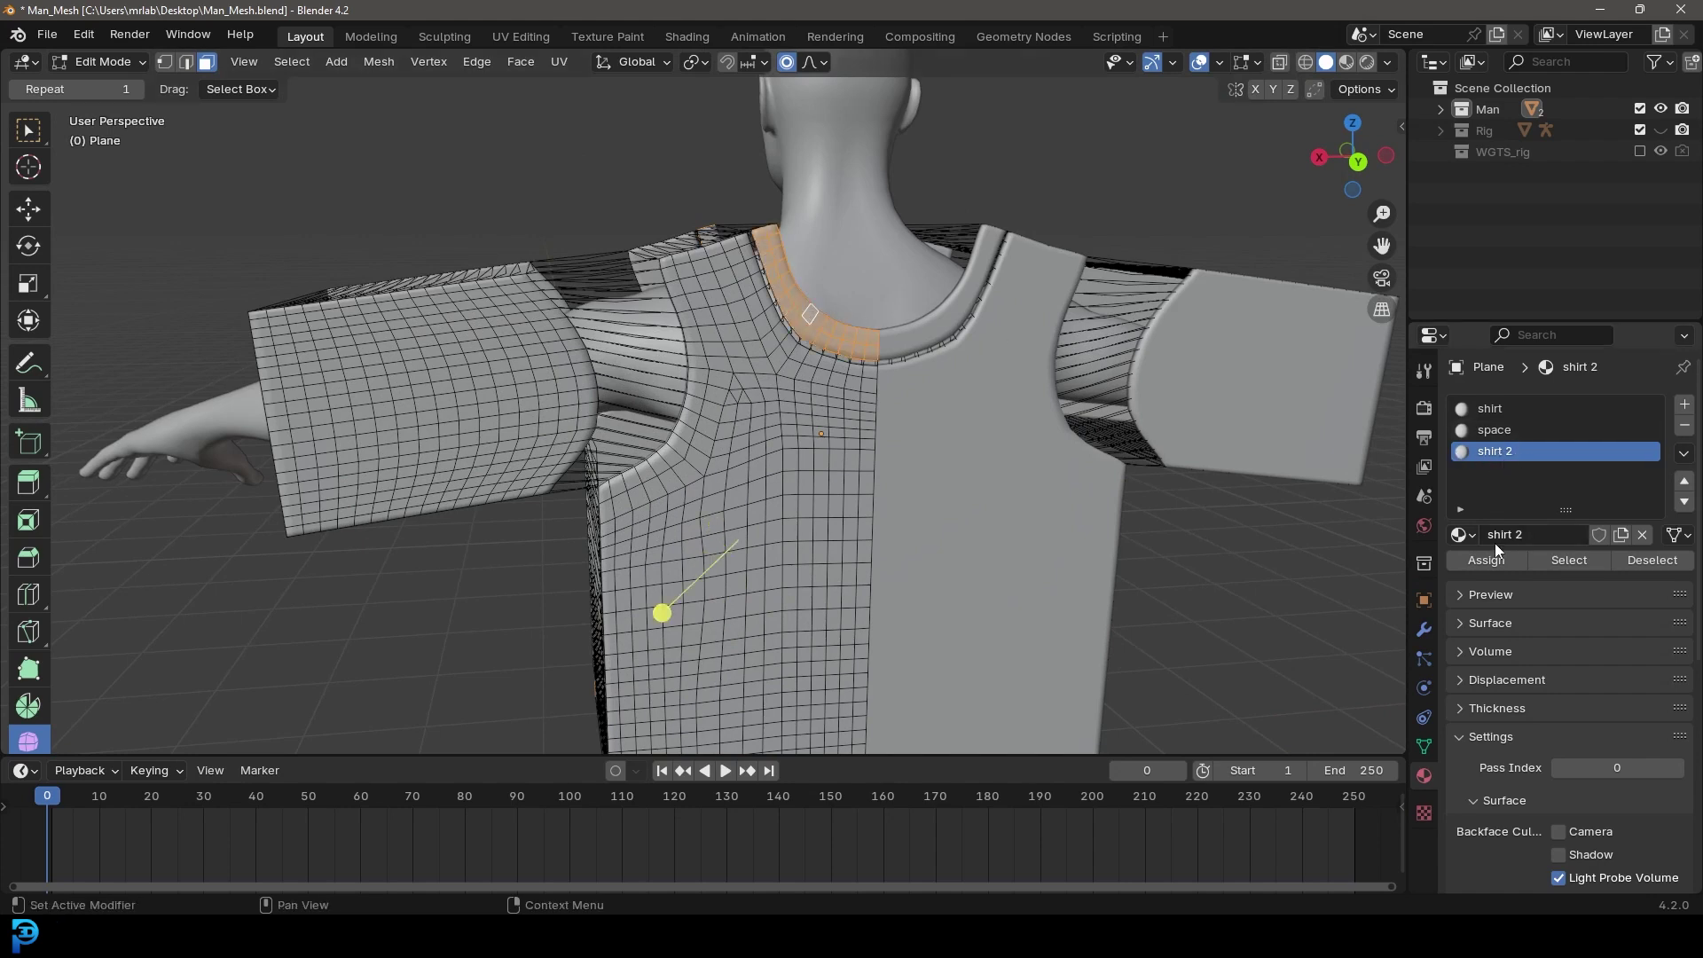
scroll(1508, 616, "down", 10)
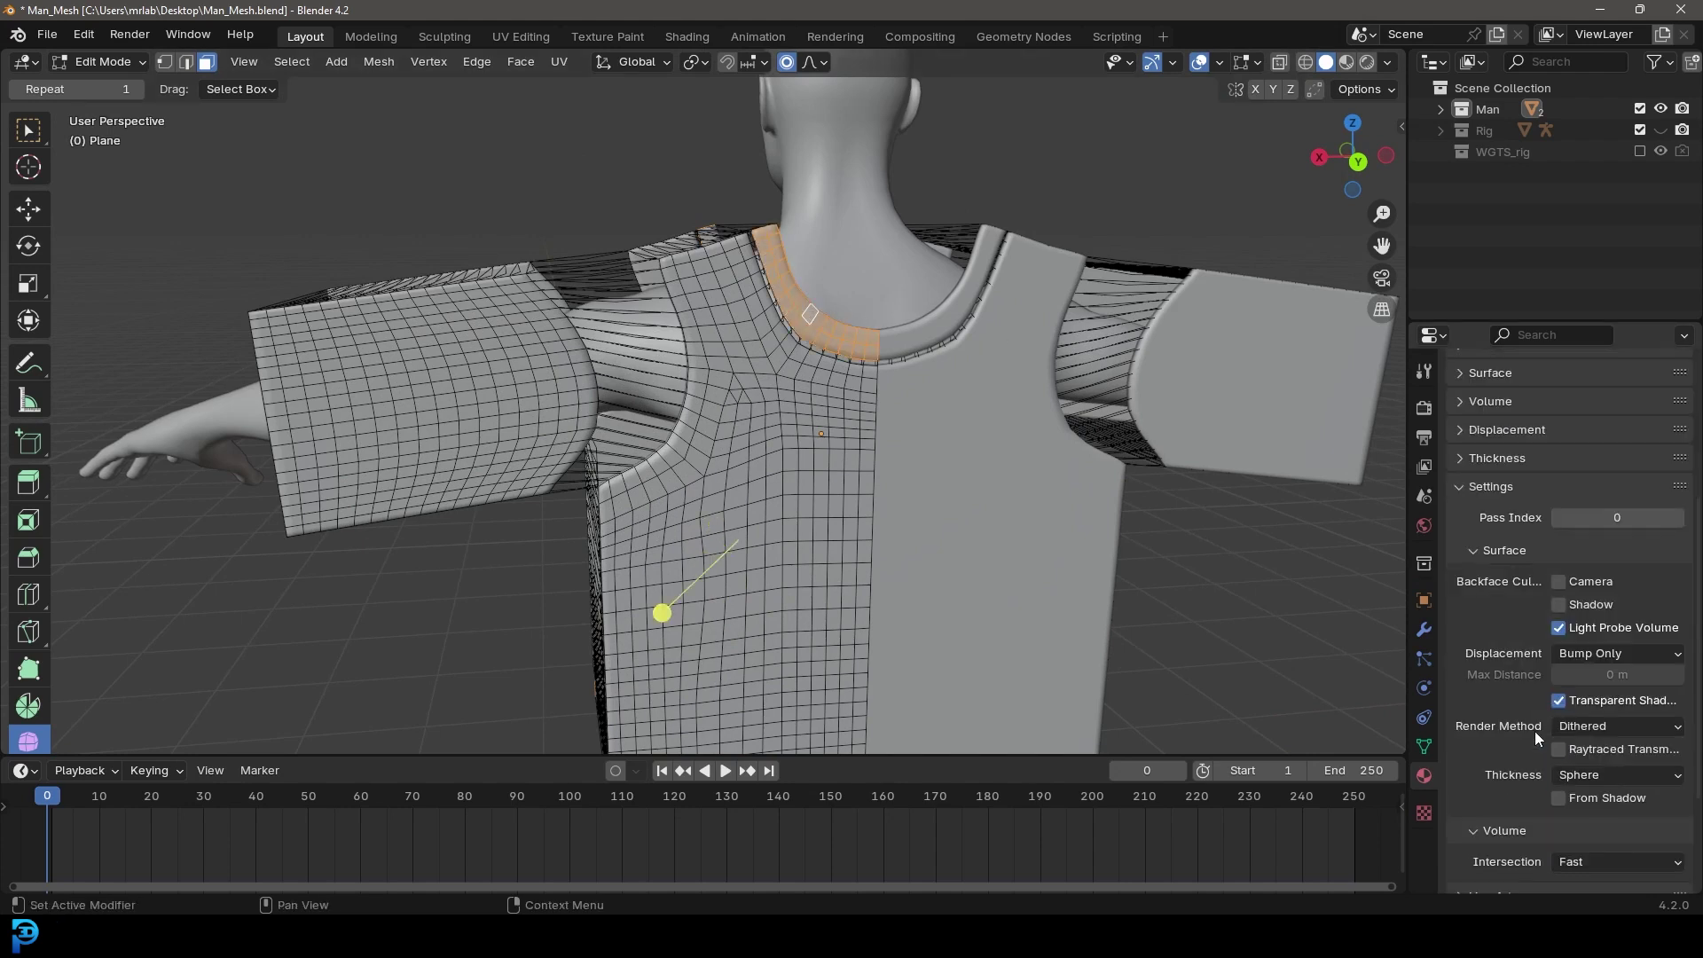
left_click(1597, 798)
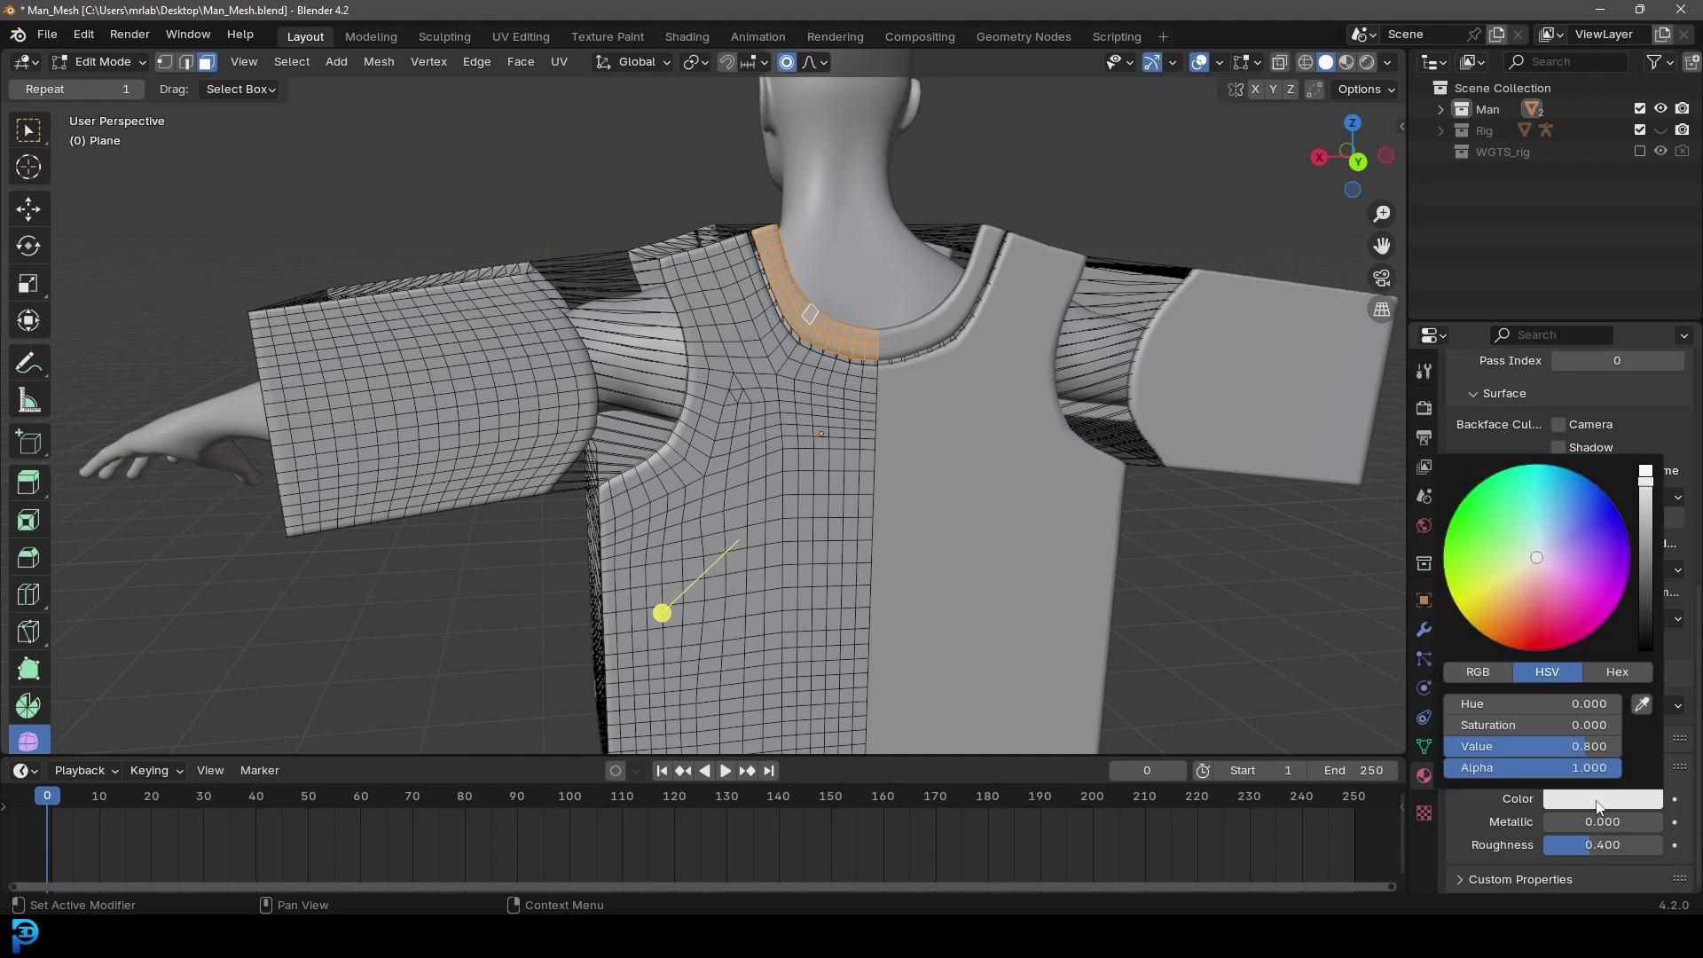
left_click(1526, 635)
scroll(621, 417, "down", 5)
middle_click_drag(568, 417, 931, 391)
scroll(878, 394, "up", 2)
key("Tab")
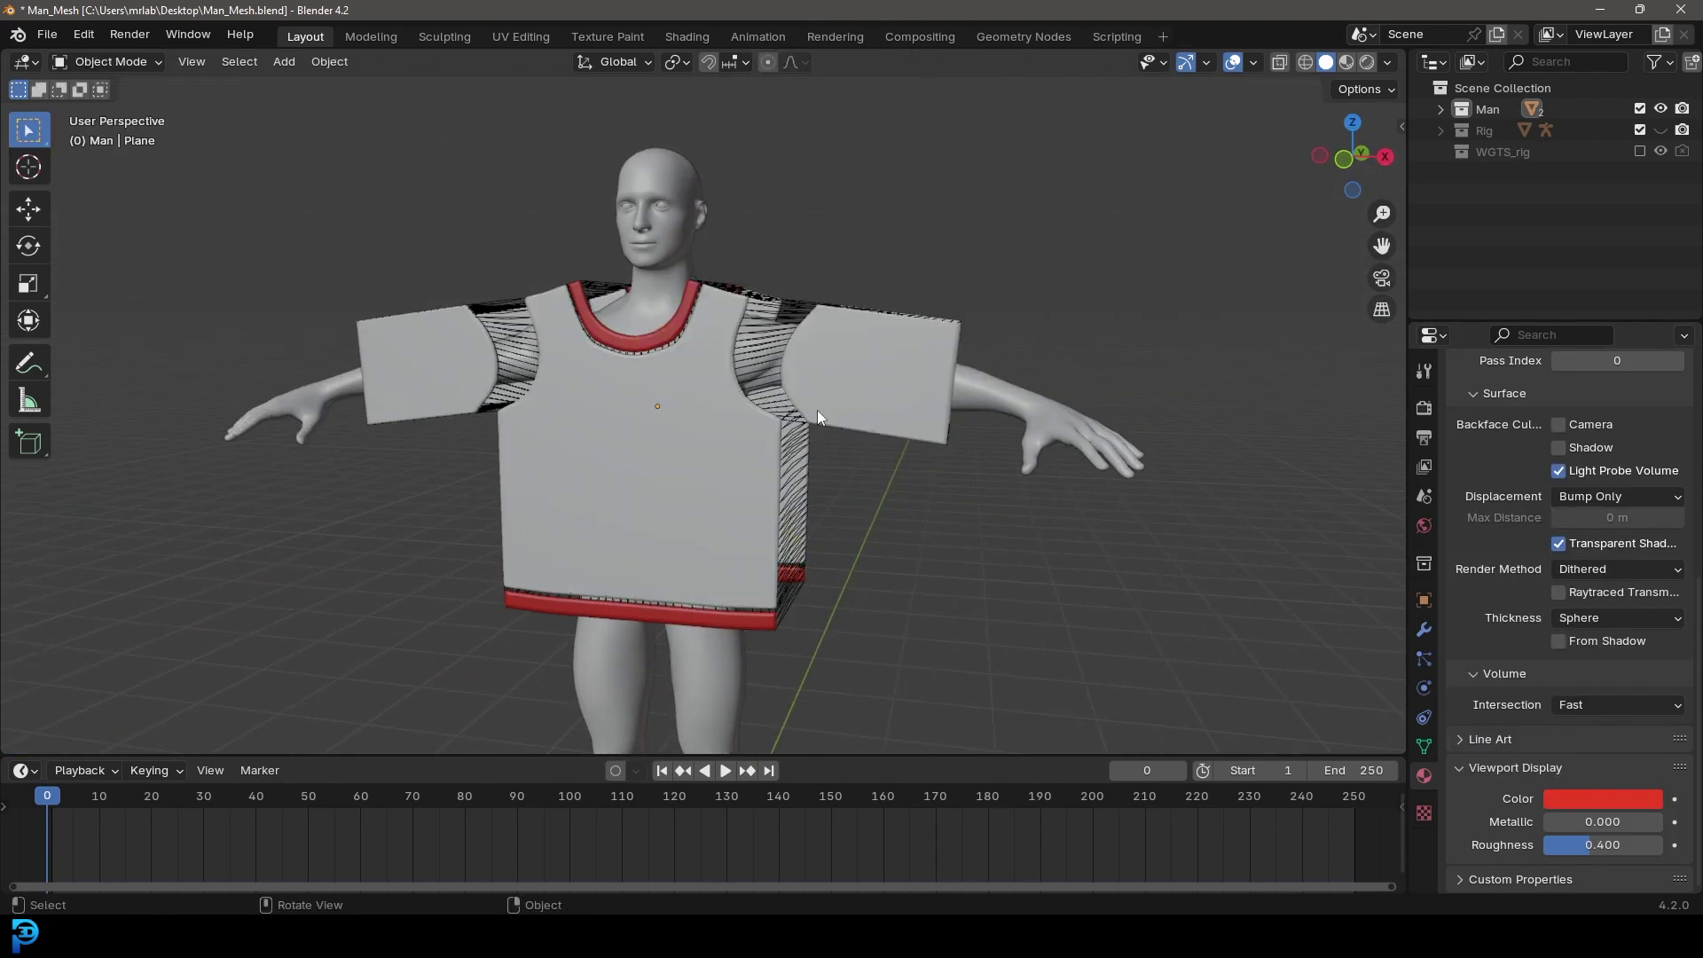
Step: Save the file, play the cloth simulation to frame 71 and inspect the draped shirt from the side and front
scroll(765, 438, "down", 3)
scroll(802, 447, "up", 3)
key("ctrl+s")
key("space")
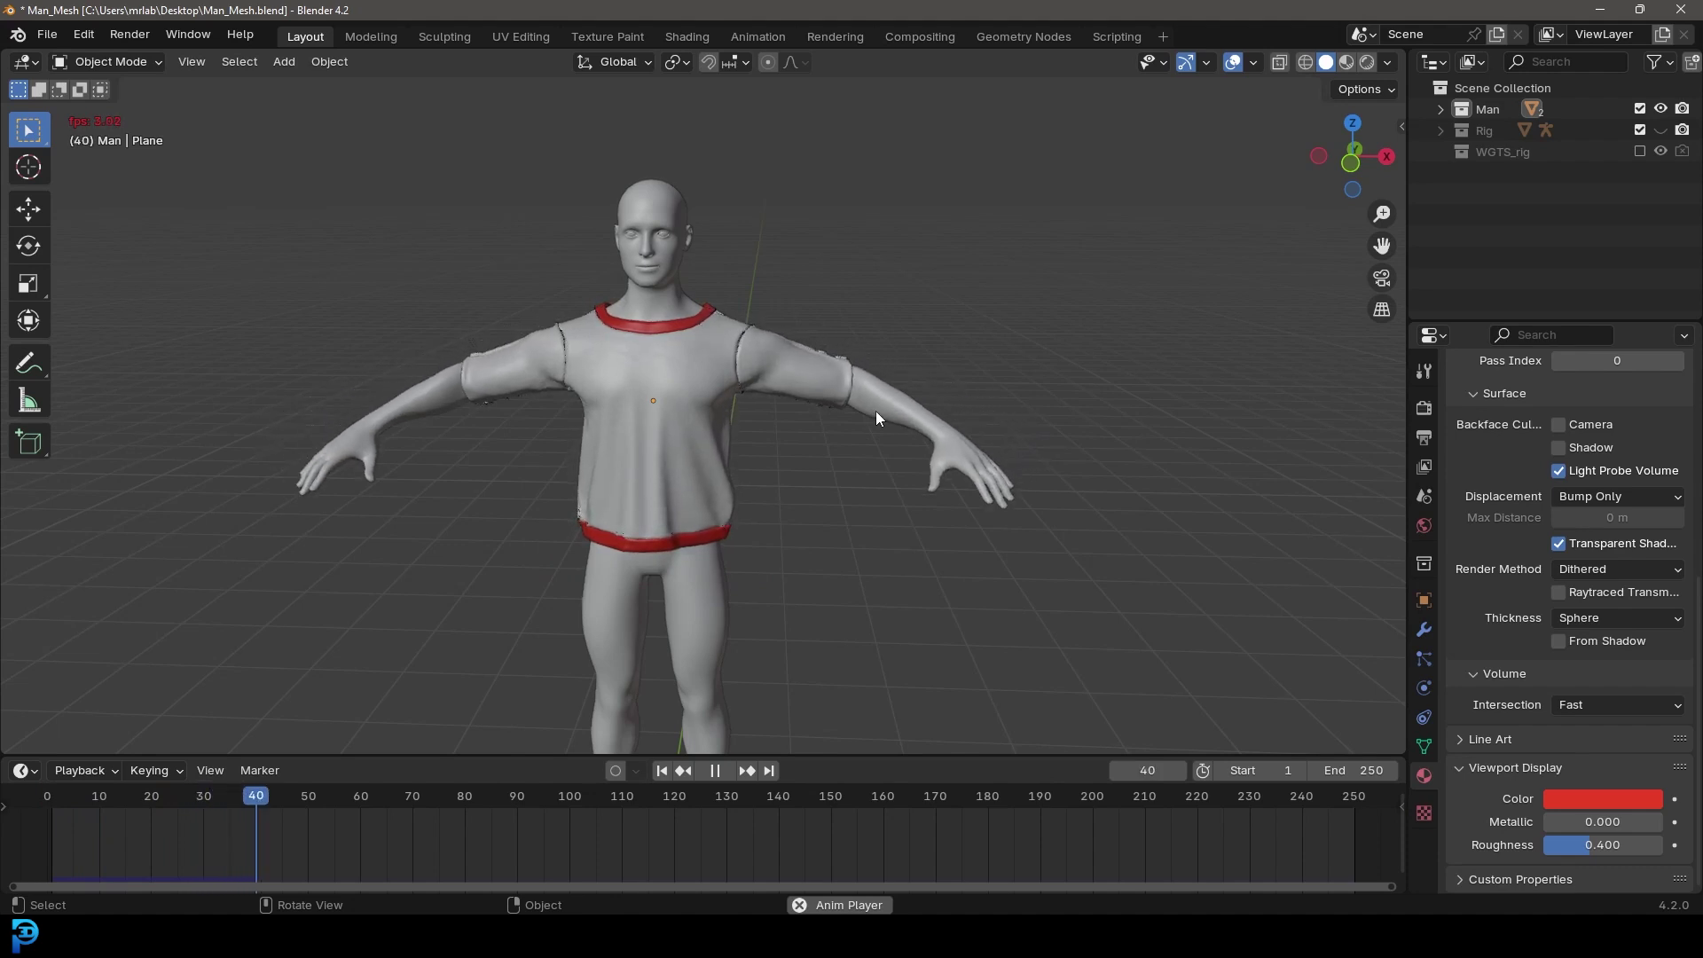
key("space")
middle_click_drag(876, 411, 660, 419)
middle_click_drag(796, 406, 1014, 416)
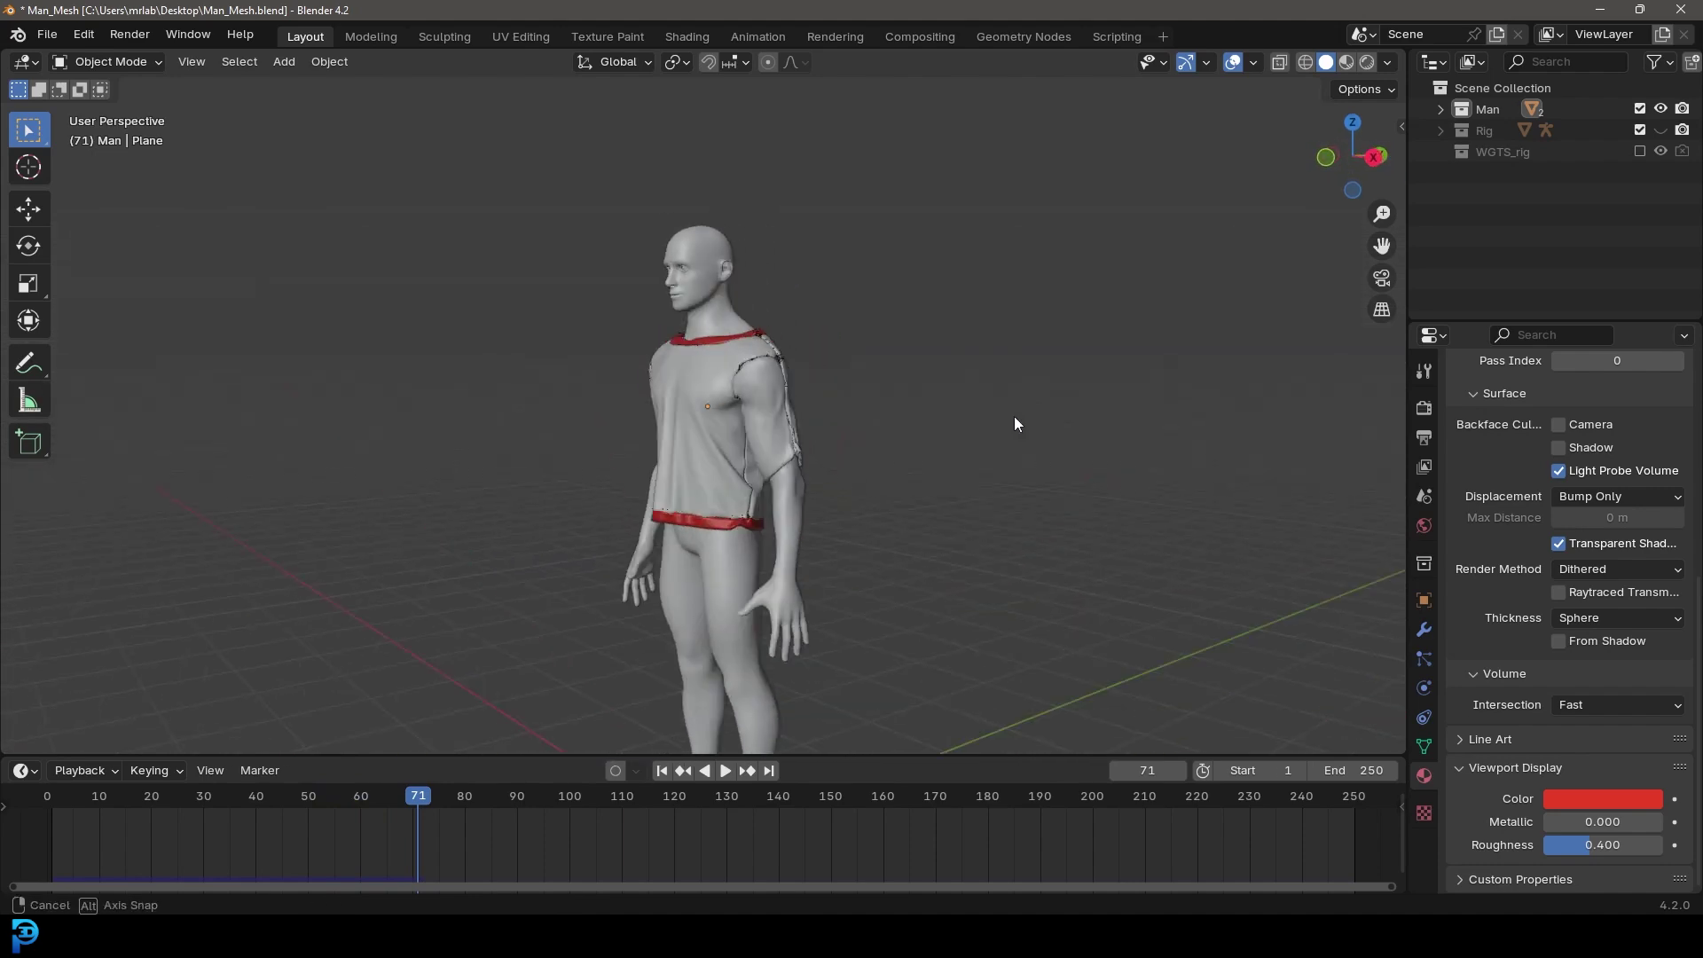
scroll(836, 410, "up", 3)
key("KP_1")
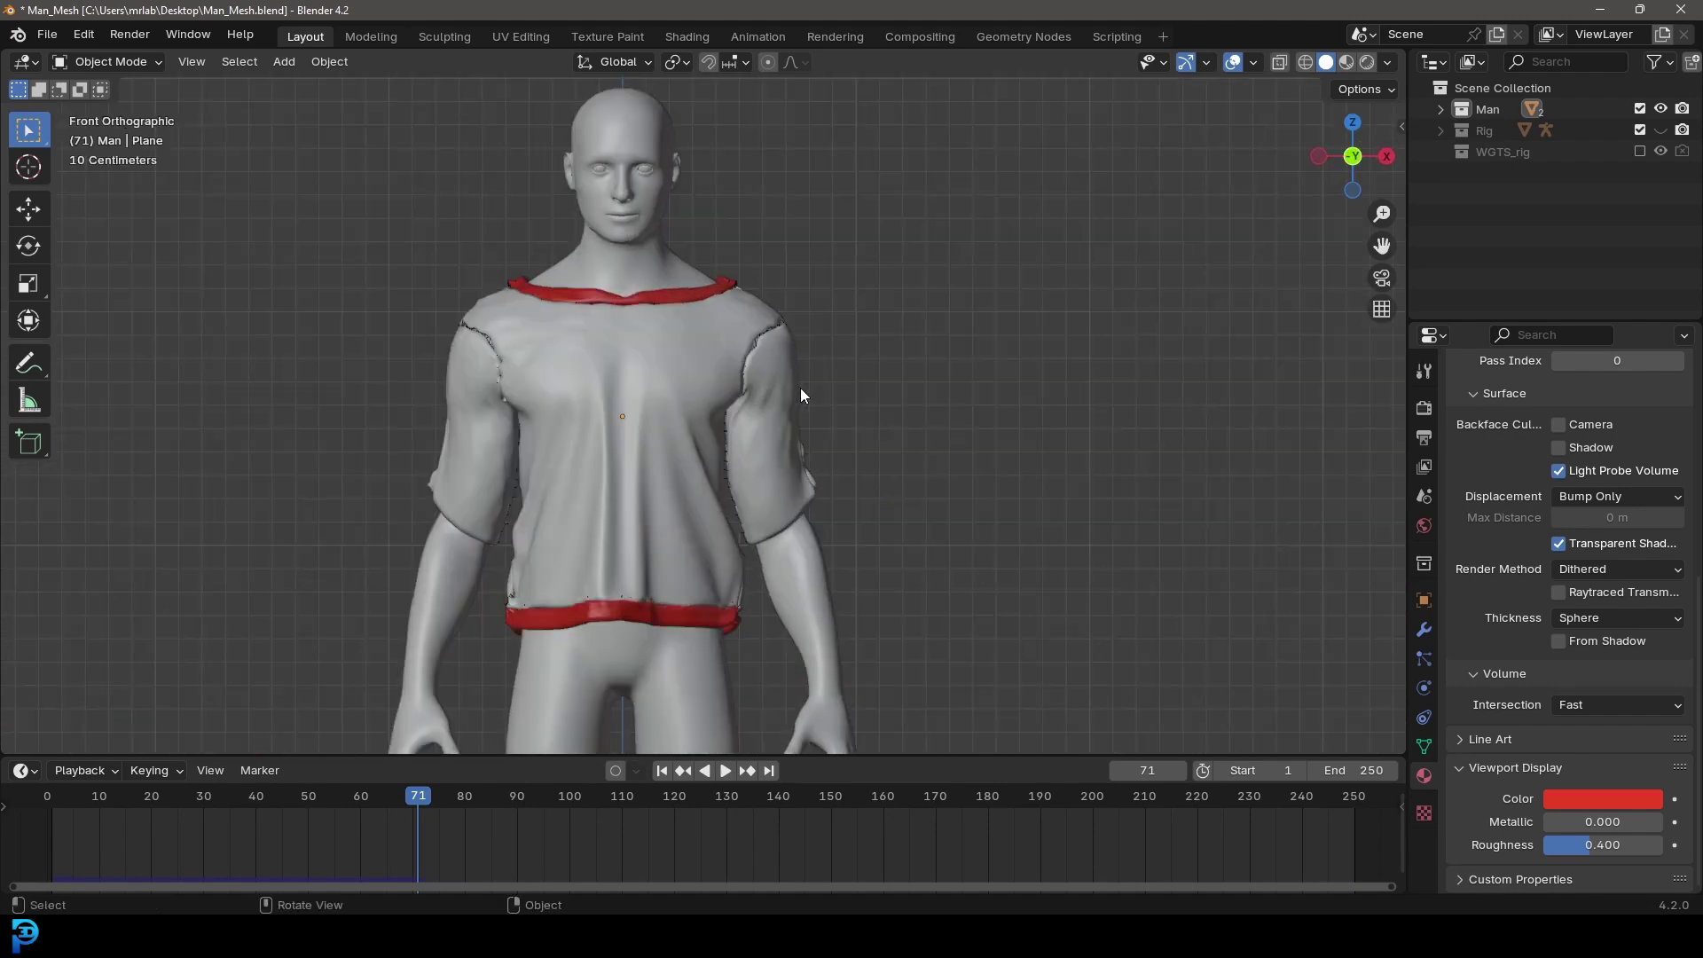
Step: Rewind to frame 1 and open the shirt's Edit Mode in wireframe shading with nothing selected
key("shift+Left")
left_click(681, 348)
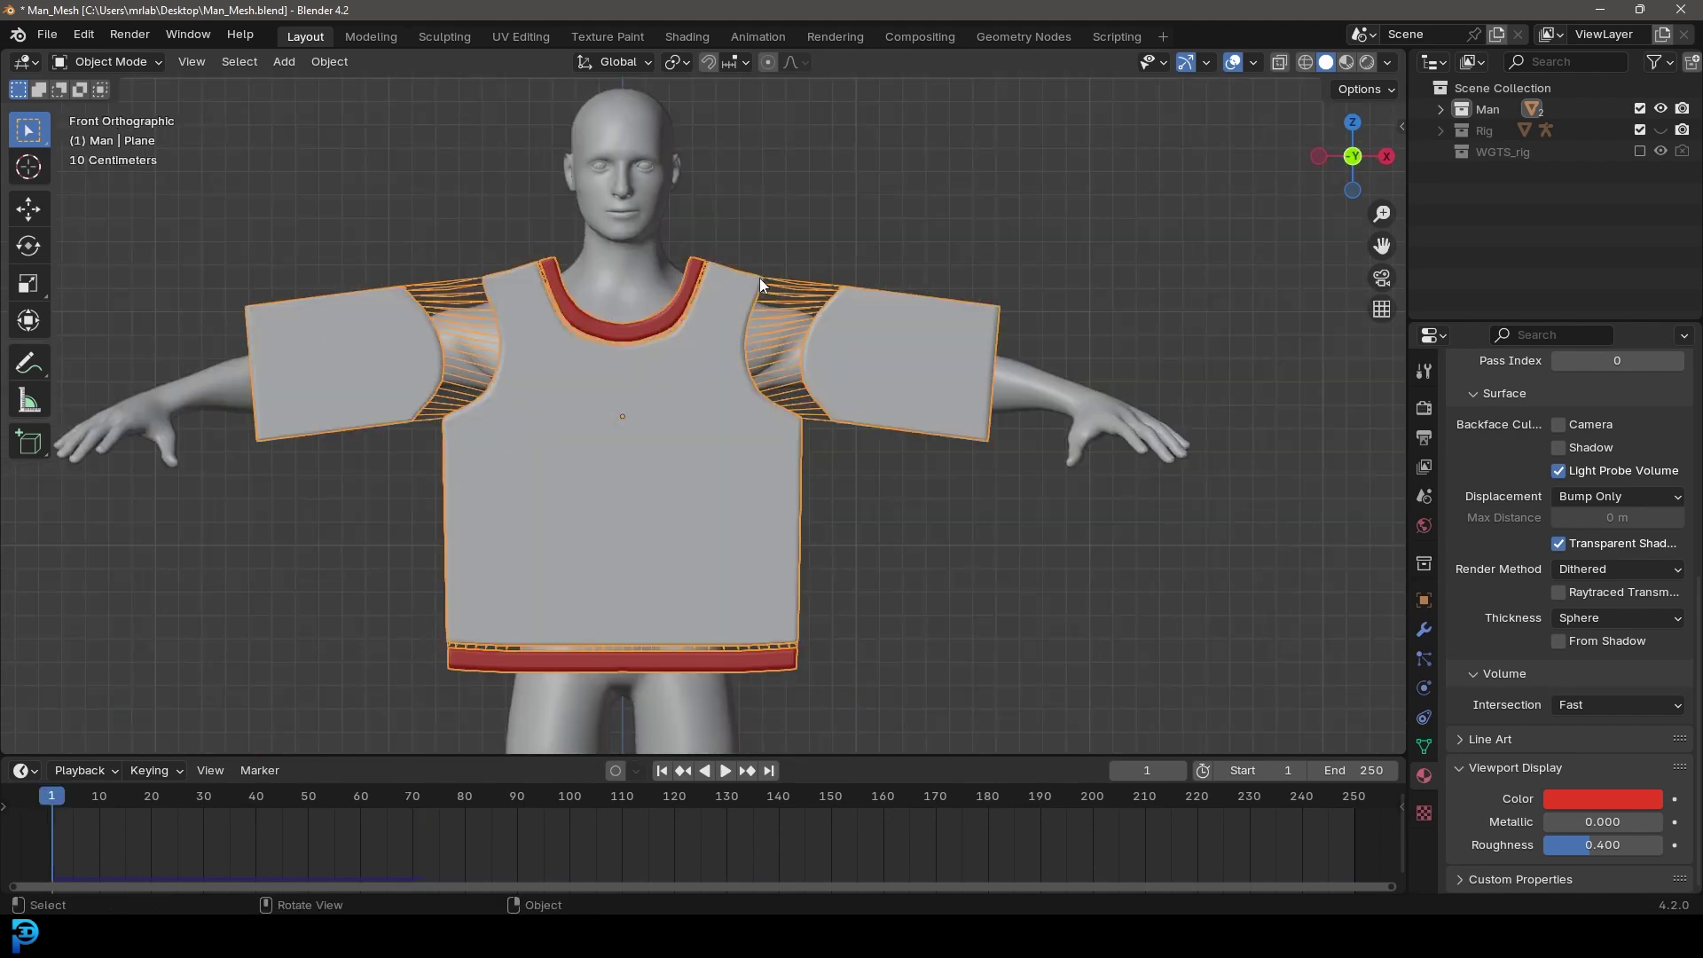
key("Tab")
scroll(769, 362, "up", 5)
middle_click_drag(888, 389, 851, 399, "shift")
key("z")
left_click(678, 399)
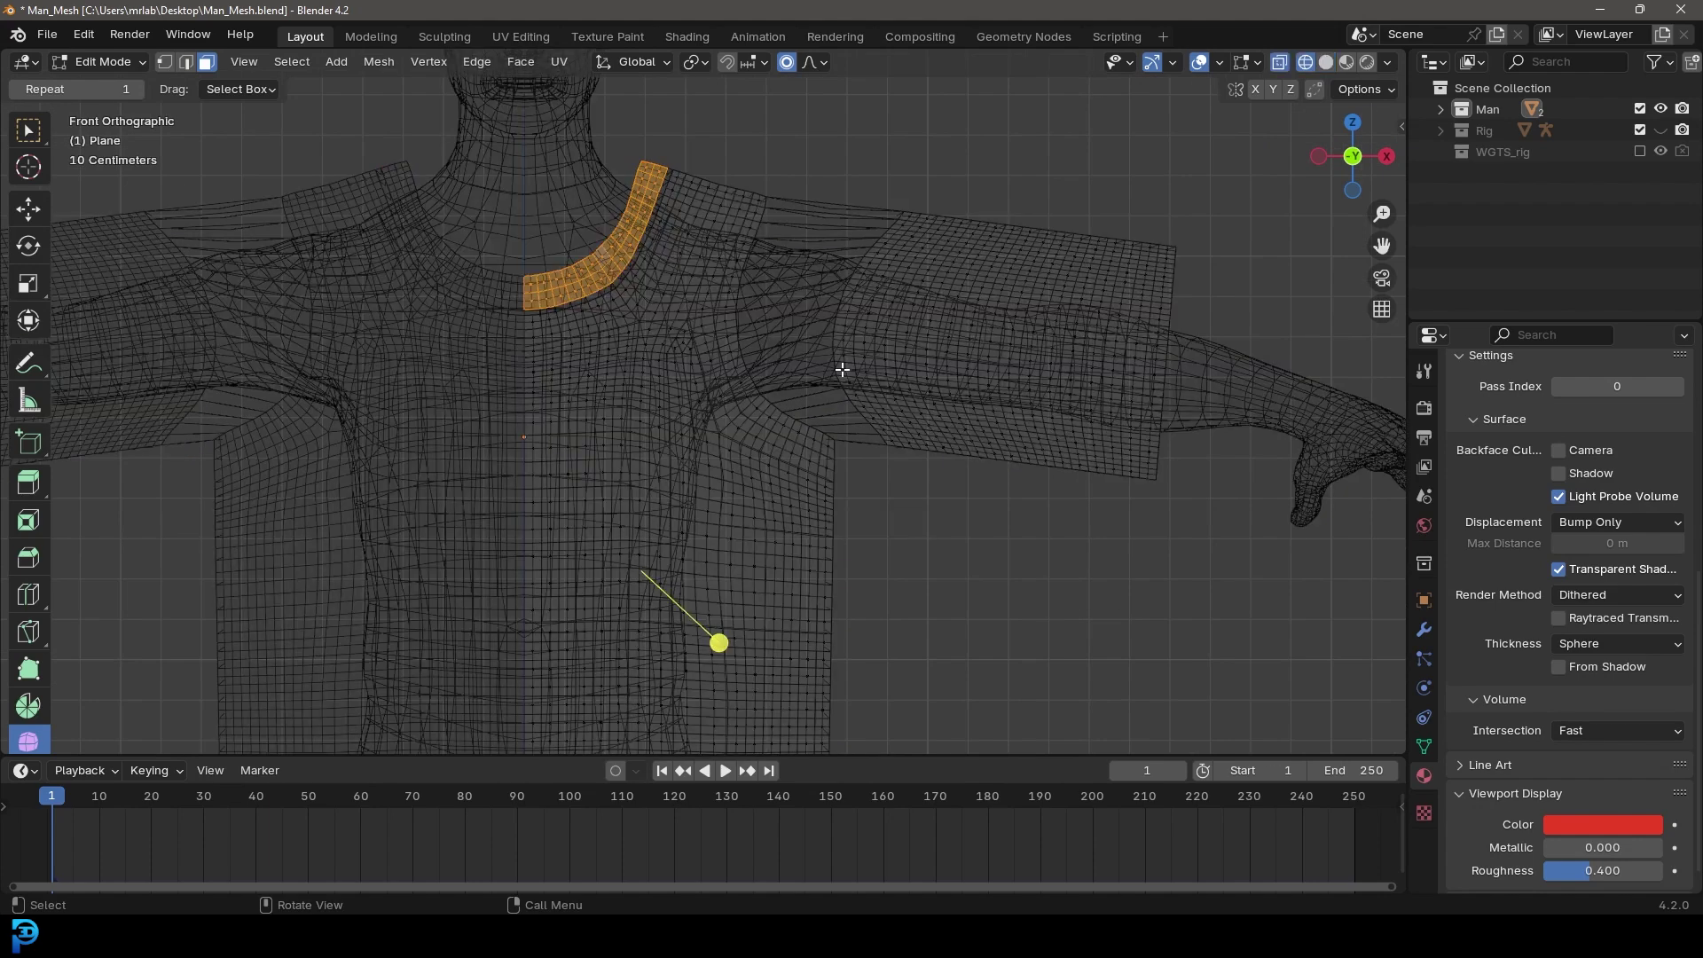
key("alt+a")
Step: Circle-select all vertices of the sleeve panels and move them closer to the armhole, then return to solid shading and deselect
scroll(606, 327, "up", 1)
middle_click_drag(1162, 475, 988, 455, "shift")
key("c")
scroll(866, 255, "down", 9)
mouse_move(833, 213)
left_mouse_down()
mouse_move(777, 271)
mouse_move(847, 411)
mouse_move(1030, 227)
mouse_move(898, 292)
left_mouse_up()
right_click(971, 372)
middle_click_drag(971, 372, 977, 436, "shift")
scroll(976, 436, "up", 1)
key("g")
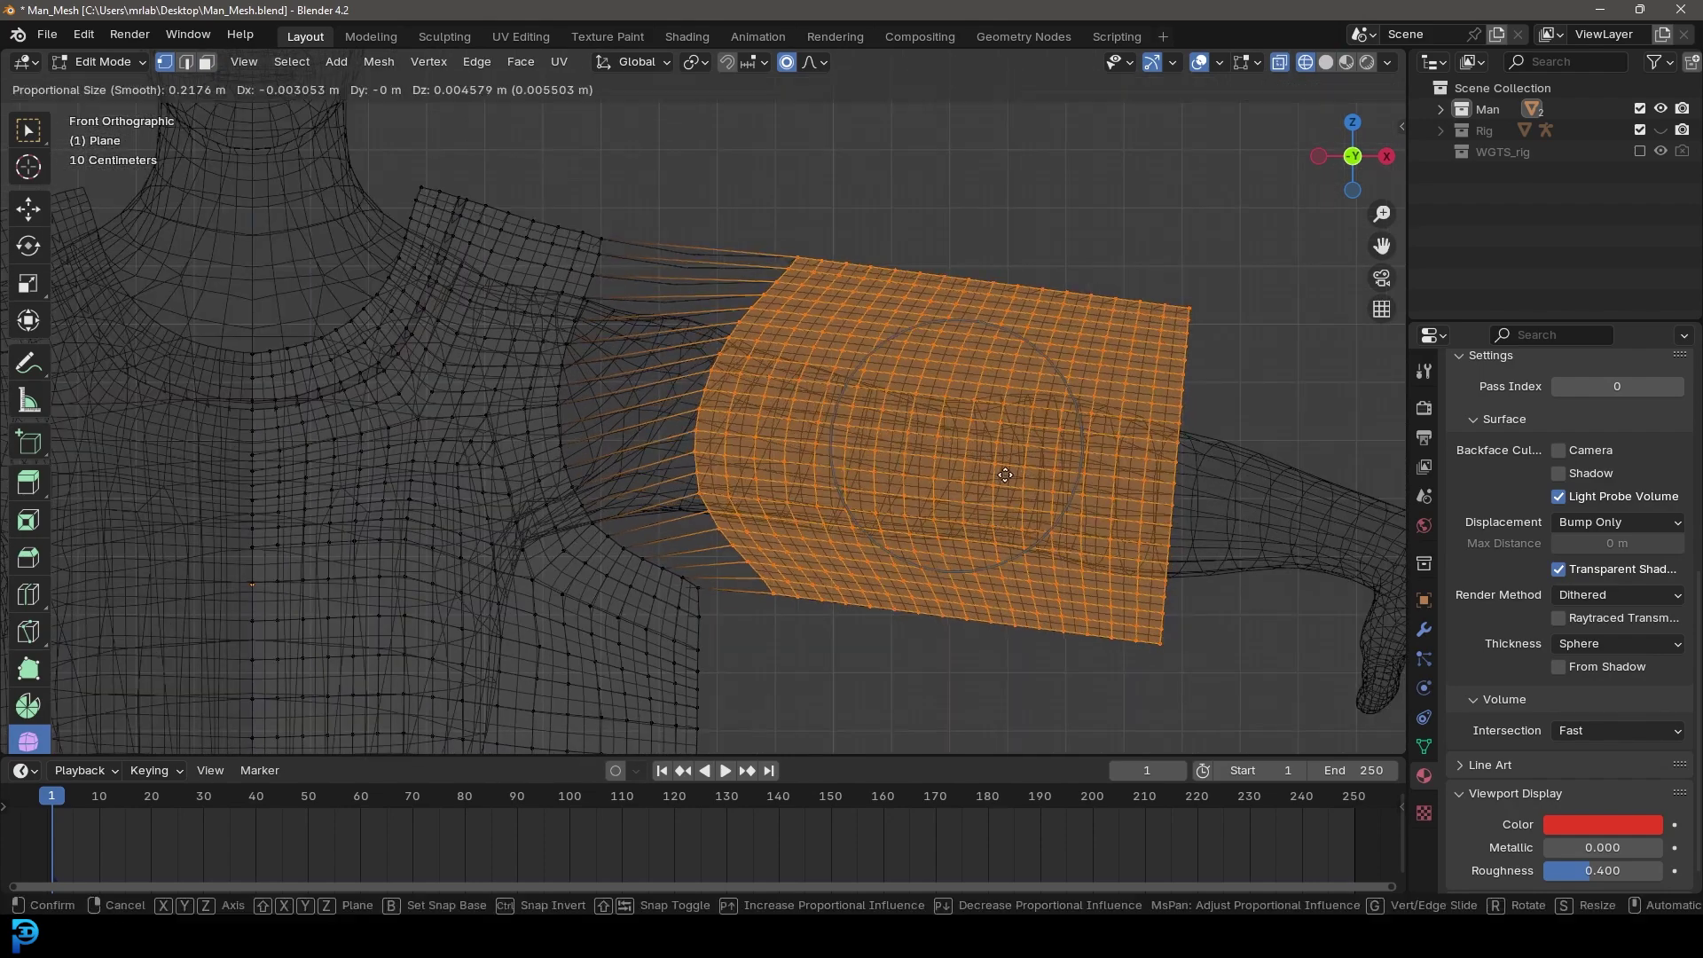
left_click(937, 447)
key("z")
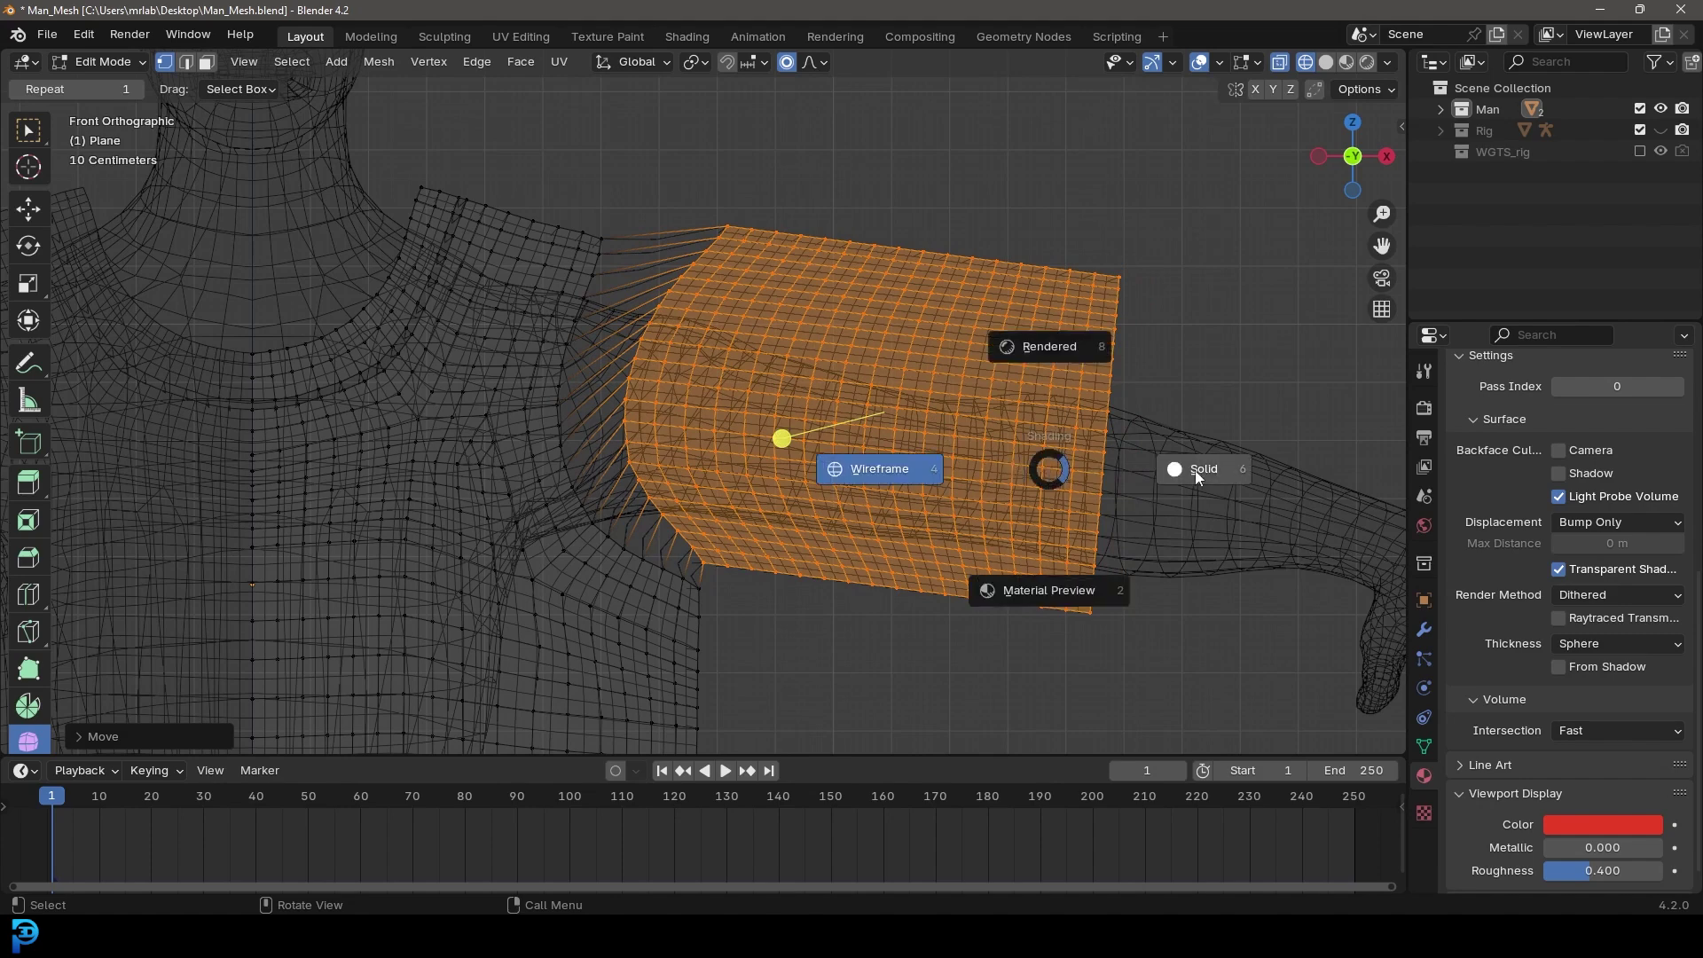
left_click(1194, 472)
scroll(798, 435, "down", 4)
middle_click_drag(717, 431, 880, 388, "shift")
key("alt+a")
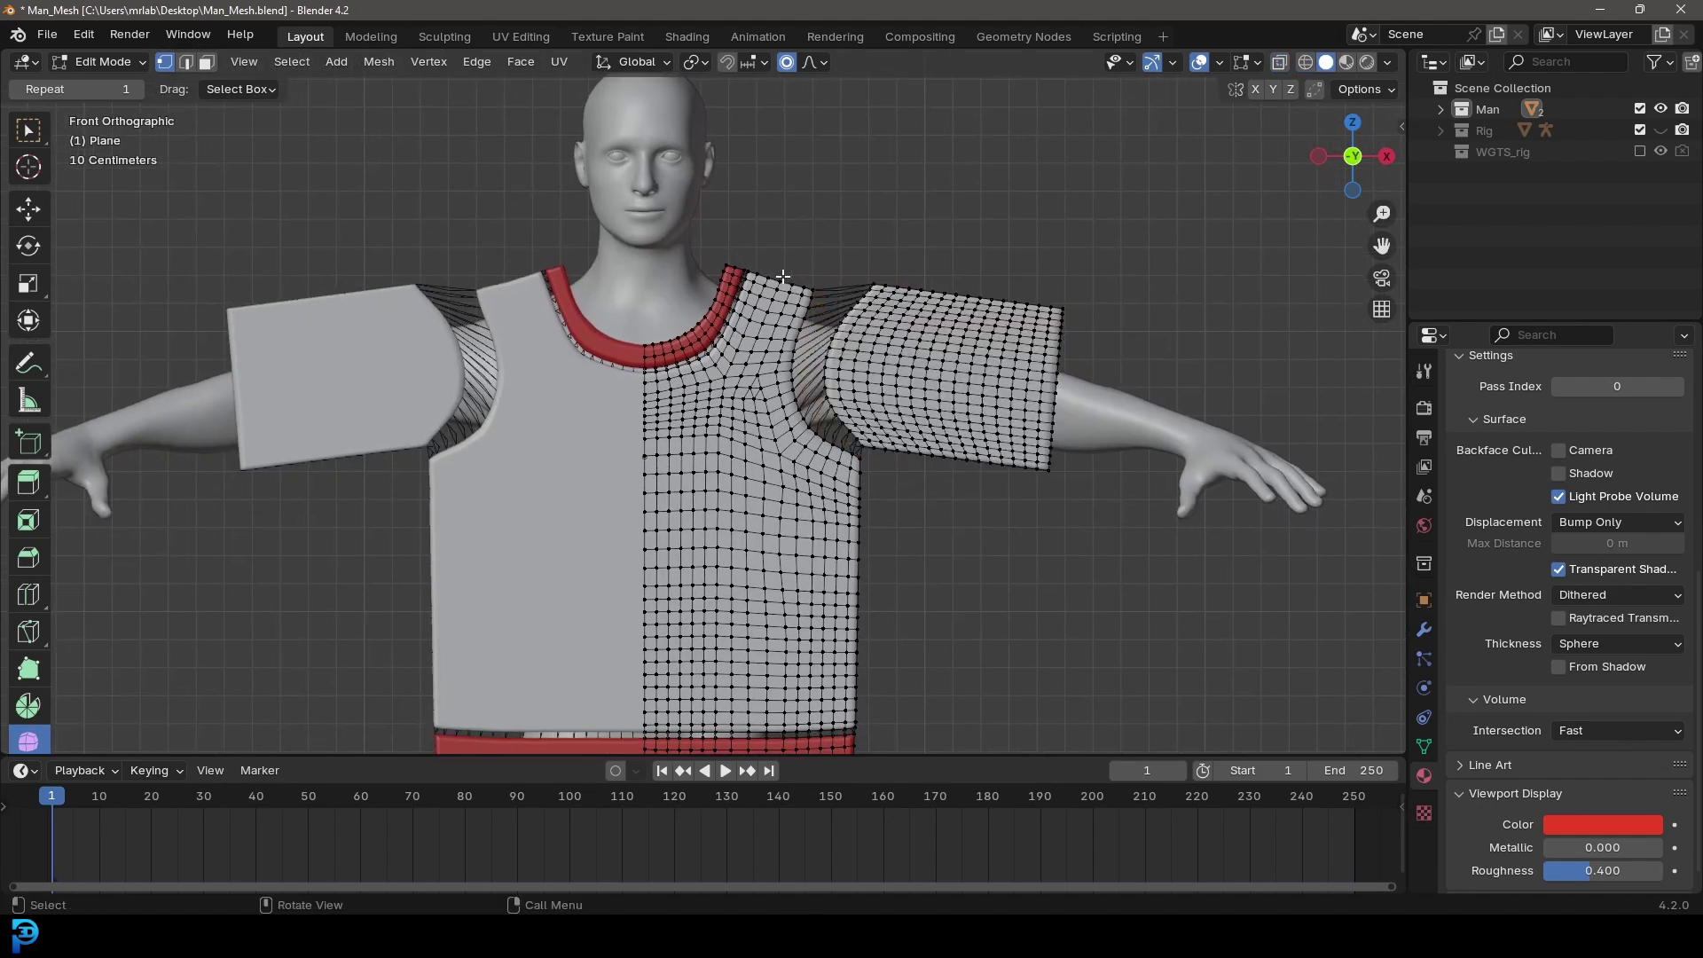
Step: Circle-select the top shoulder edge vertices in wireframe and raise them slightly with proportional editing
scroll(828, 331, "up", 2)
key("z")
left_click(667, 312)
scroll(754, 293, "up", 3)
key("c")
scroll(772, 226, "up", 9)
left_click_drag(720, 181, 920, 249)
right_click(915, 248)
key("z")
left_click(1040, 249)
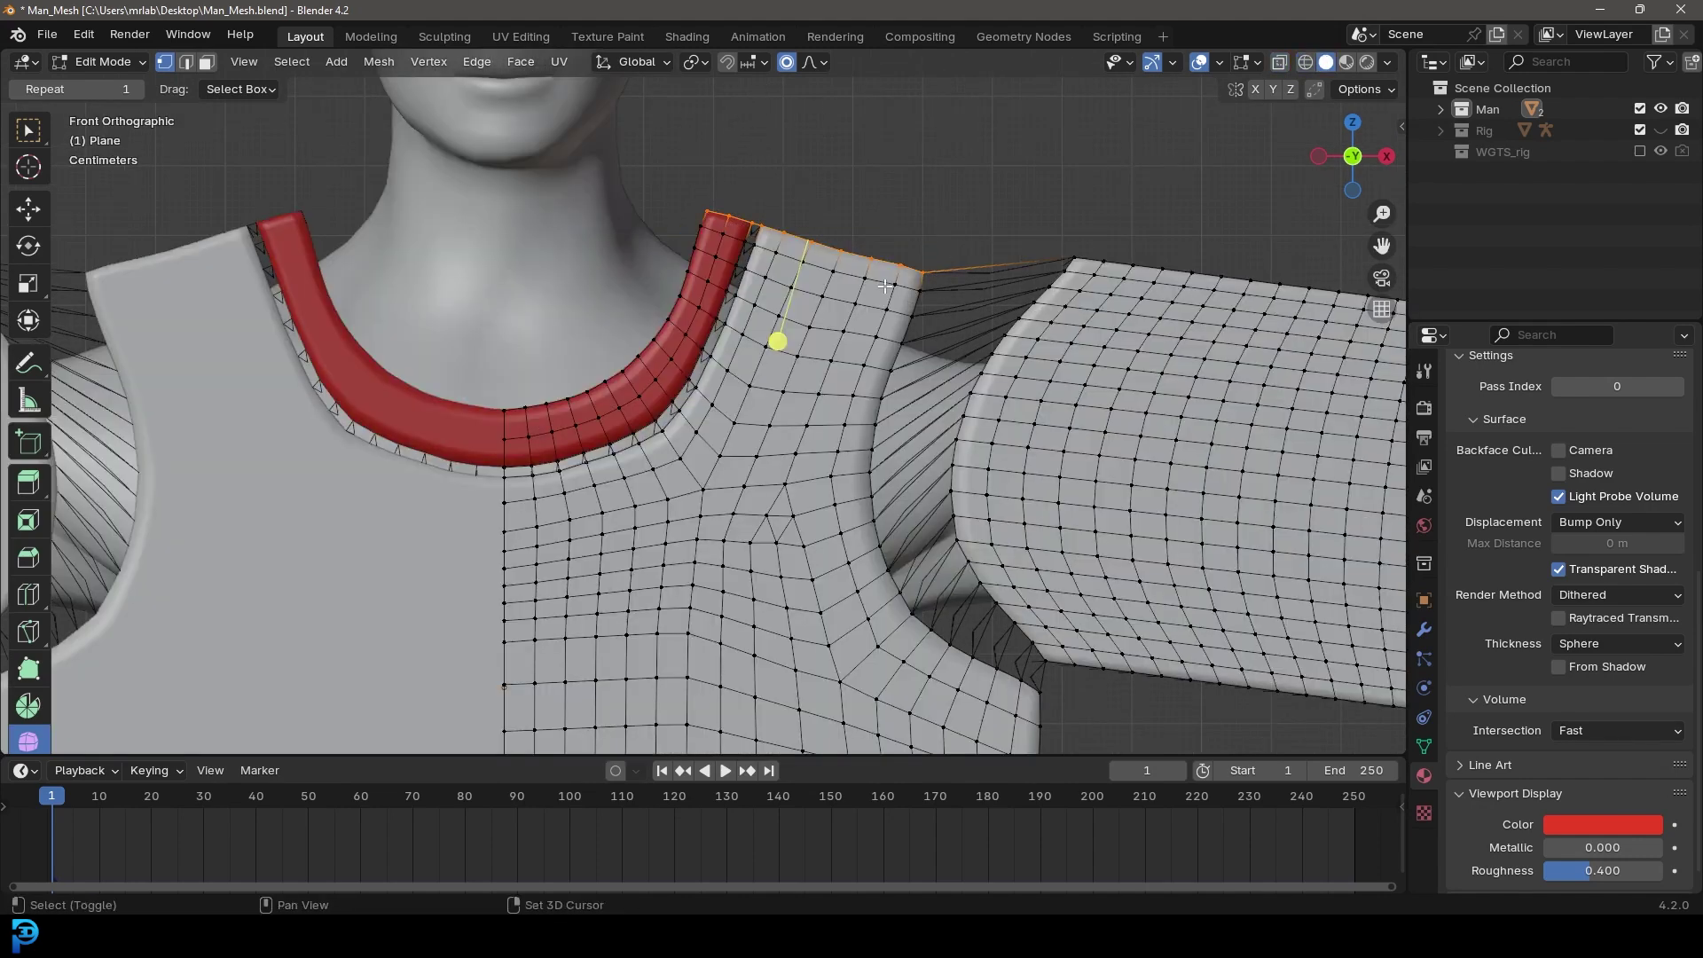
middle_click_drag(910, 284, 918, 356, "shift")
key("g")
scroll(912, 360, "down", 13)
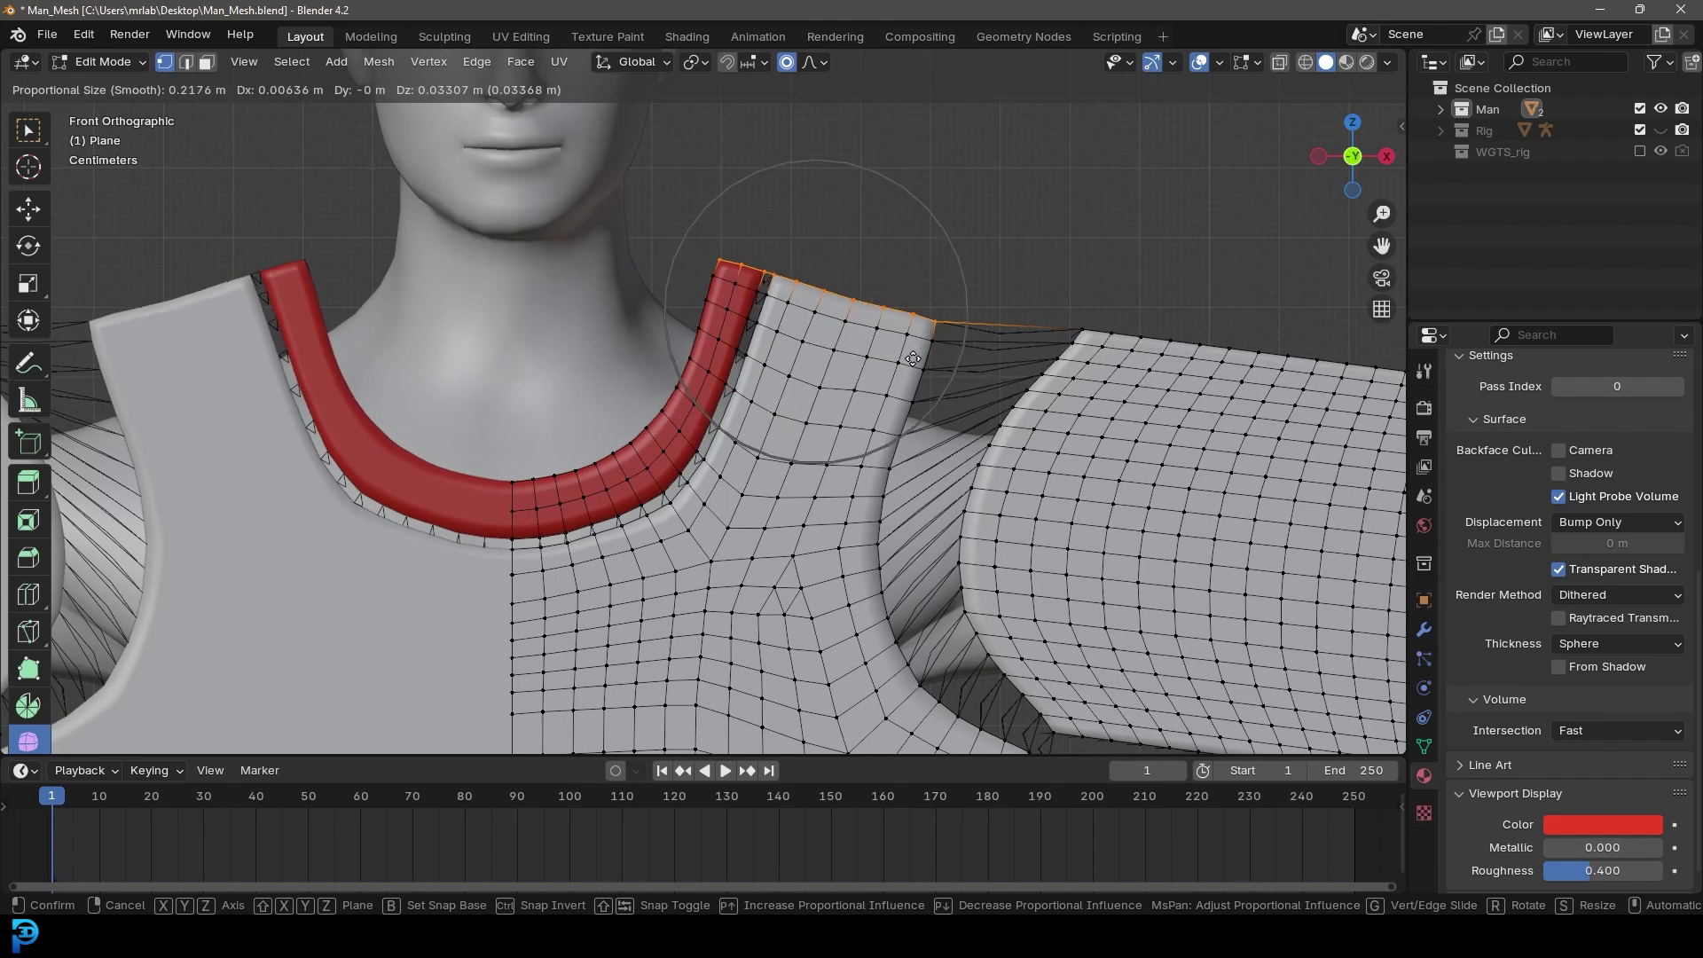
left_click(792, 386)
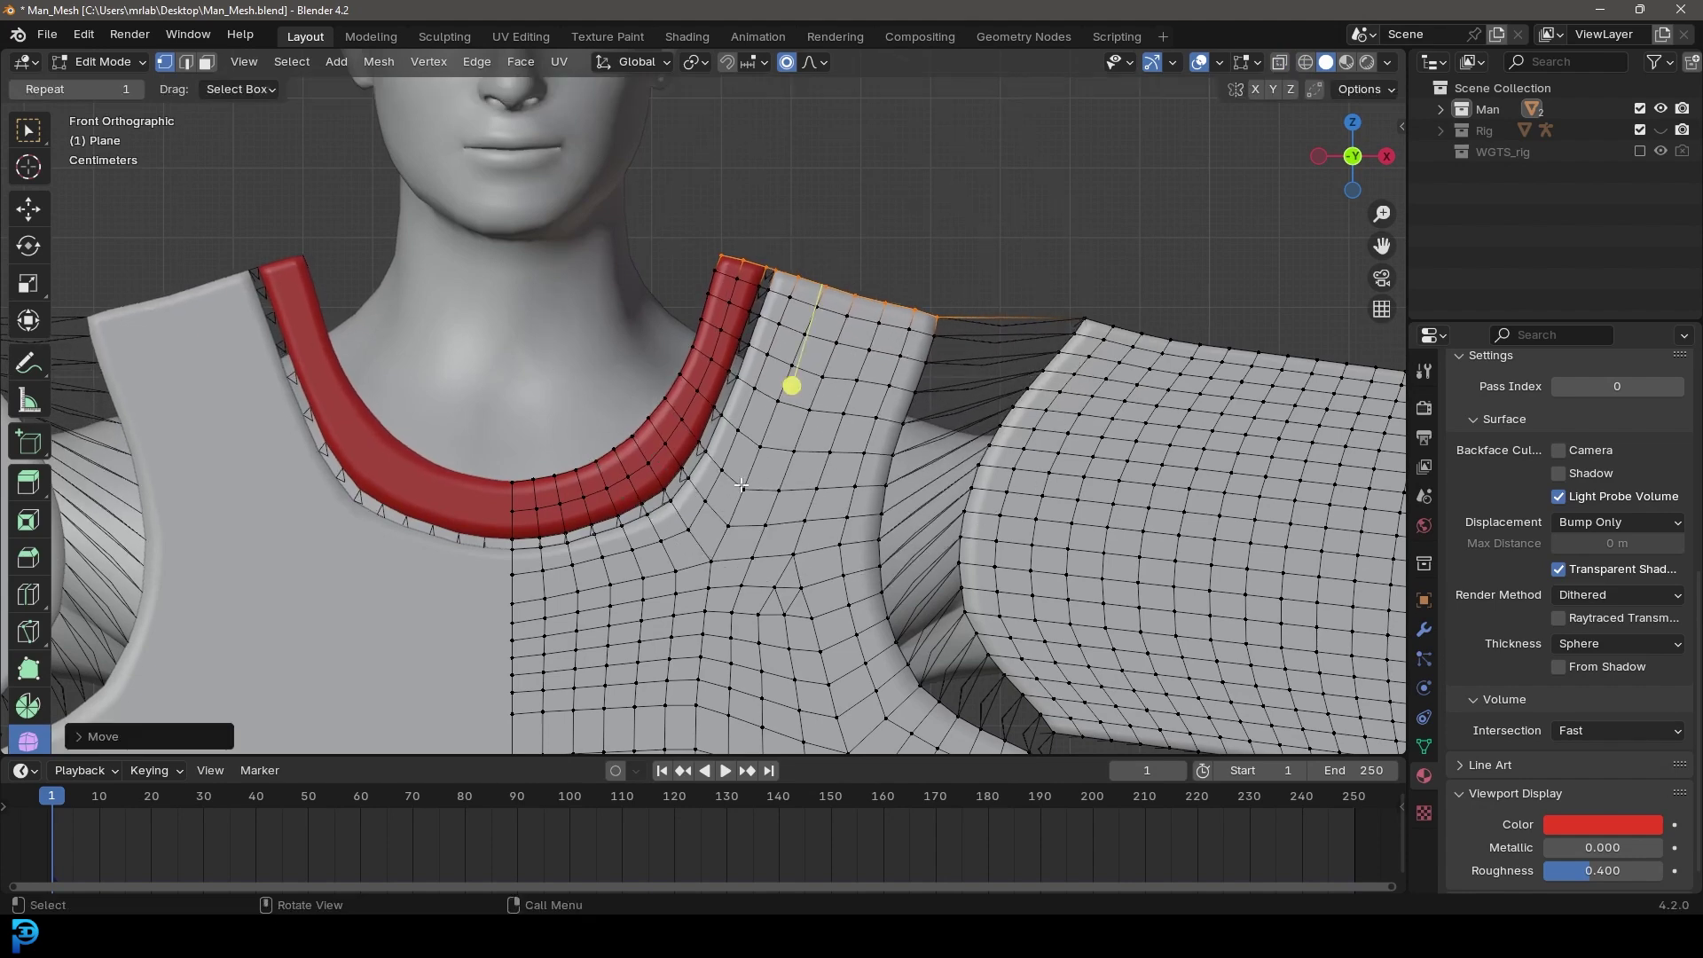
Step: Move a vertex on the collar seam slightly upward with proportional editing at a size of 0.2394 m
left_click(673, 505)
left_click(674, 507)
key("z")
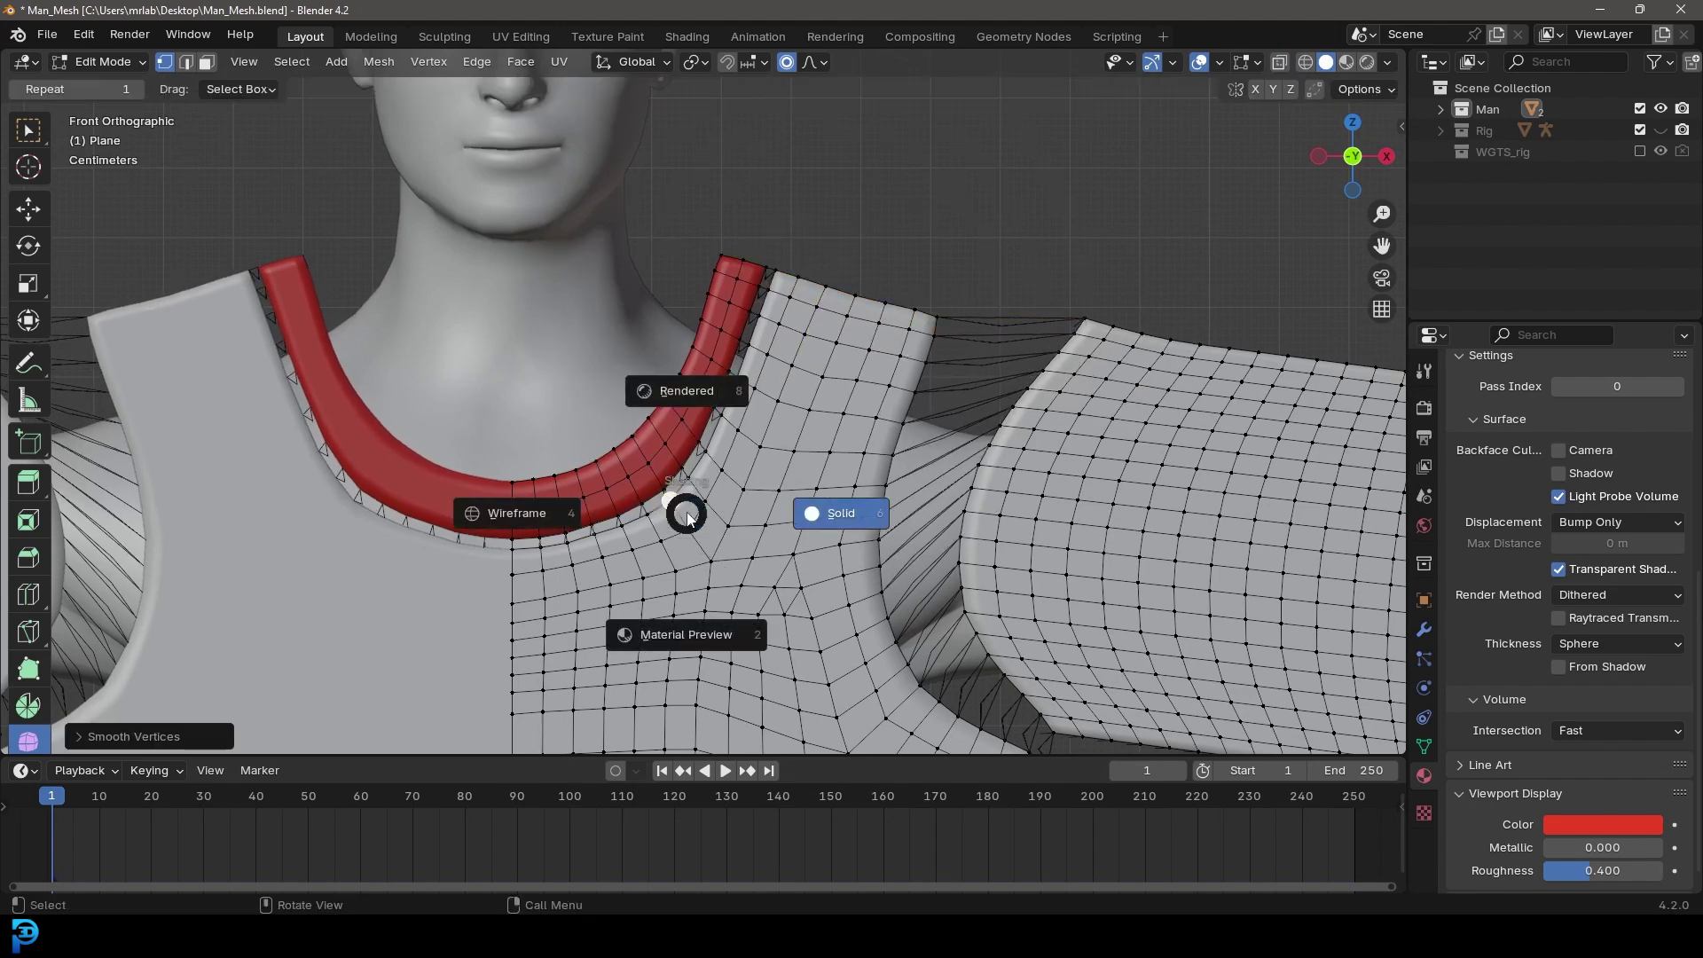
key("4")
scroll(695, 524, "up", 2)
left_click(655, 543)
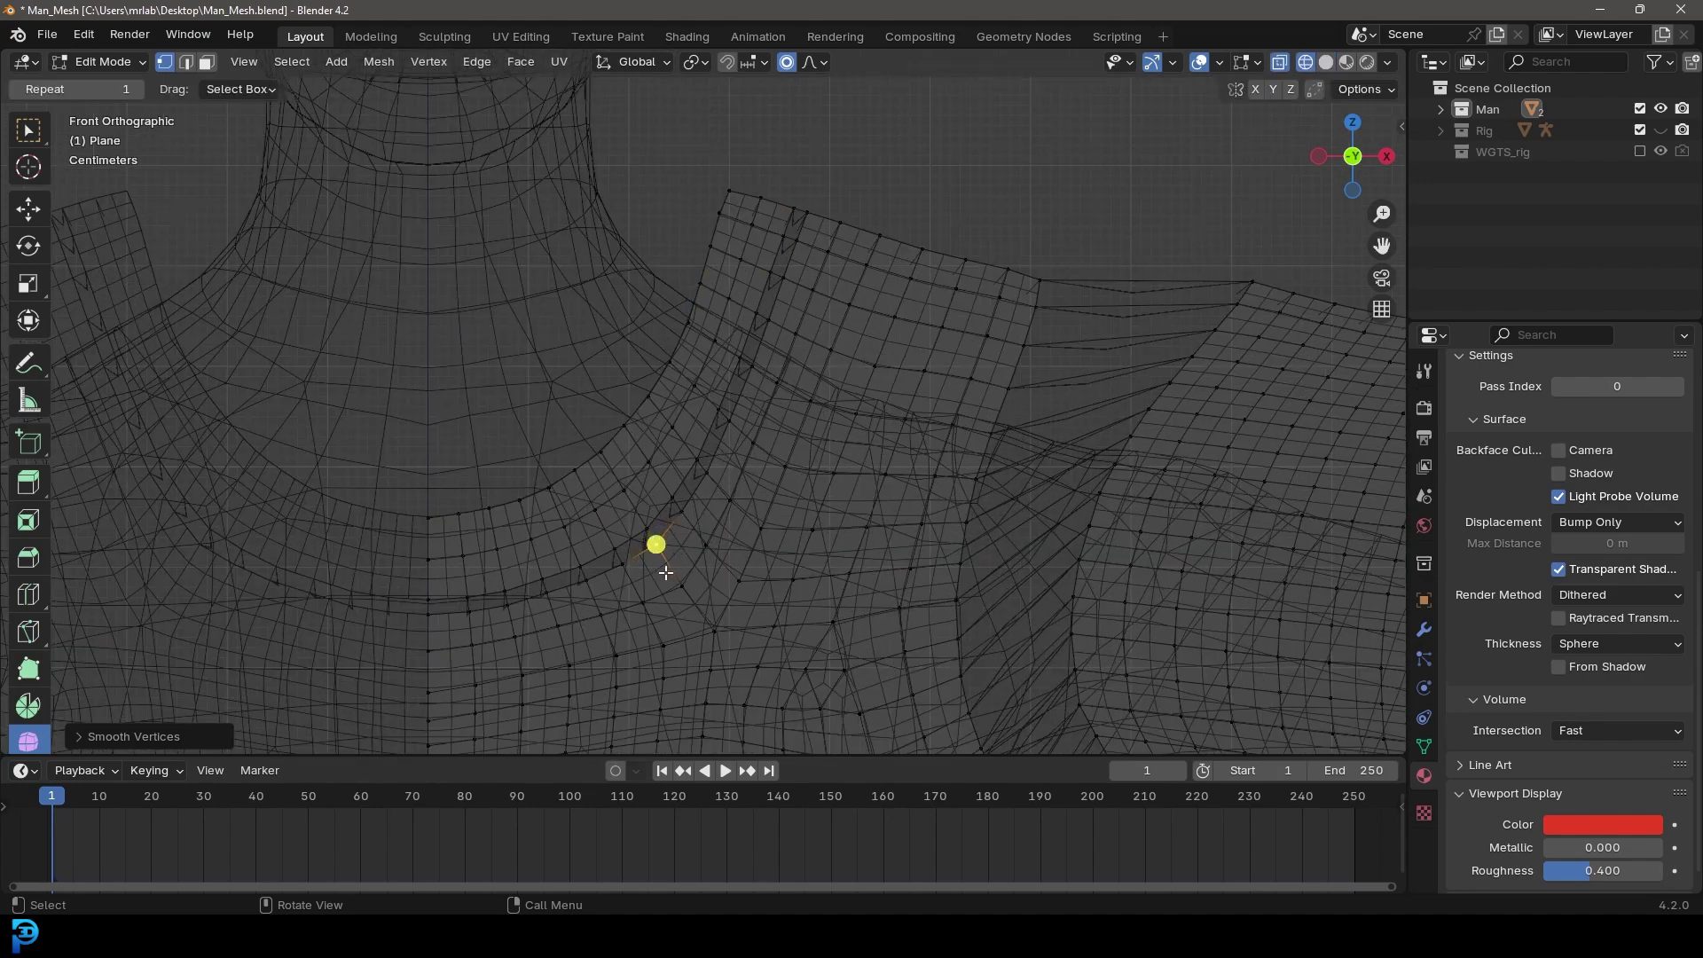
key("g")
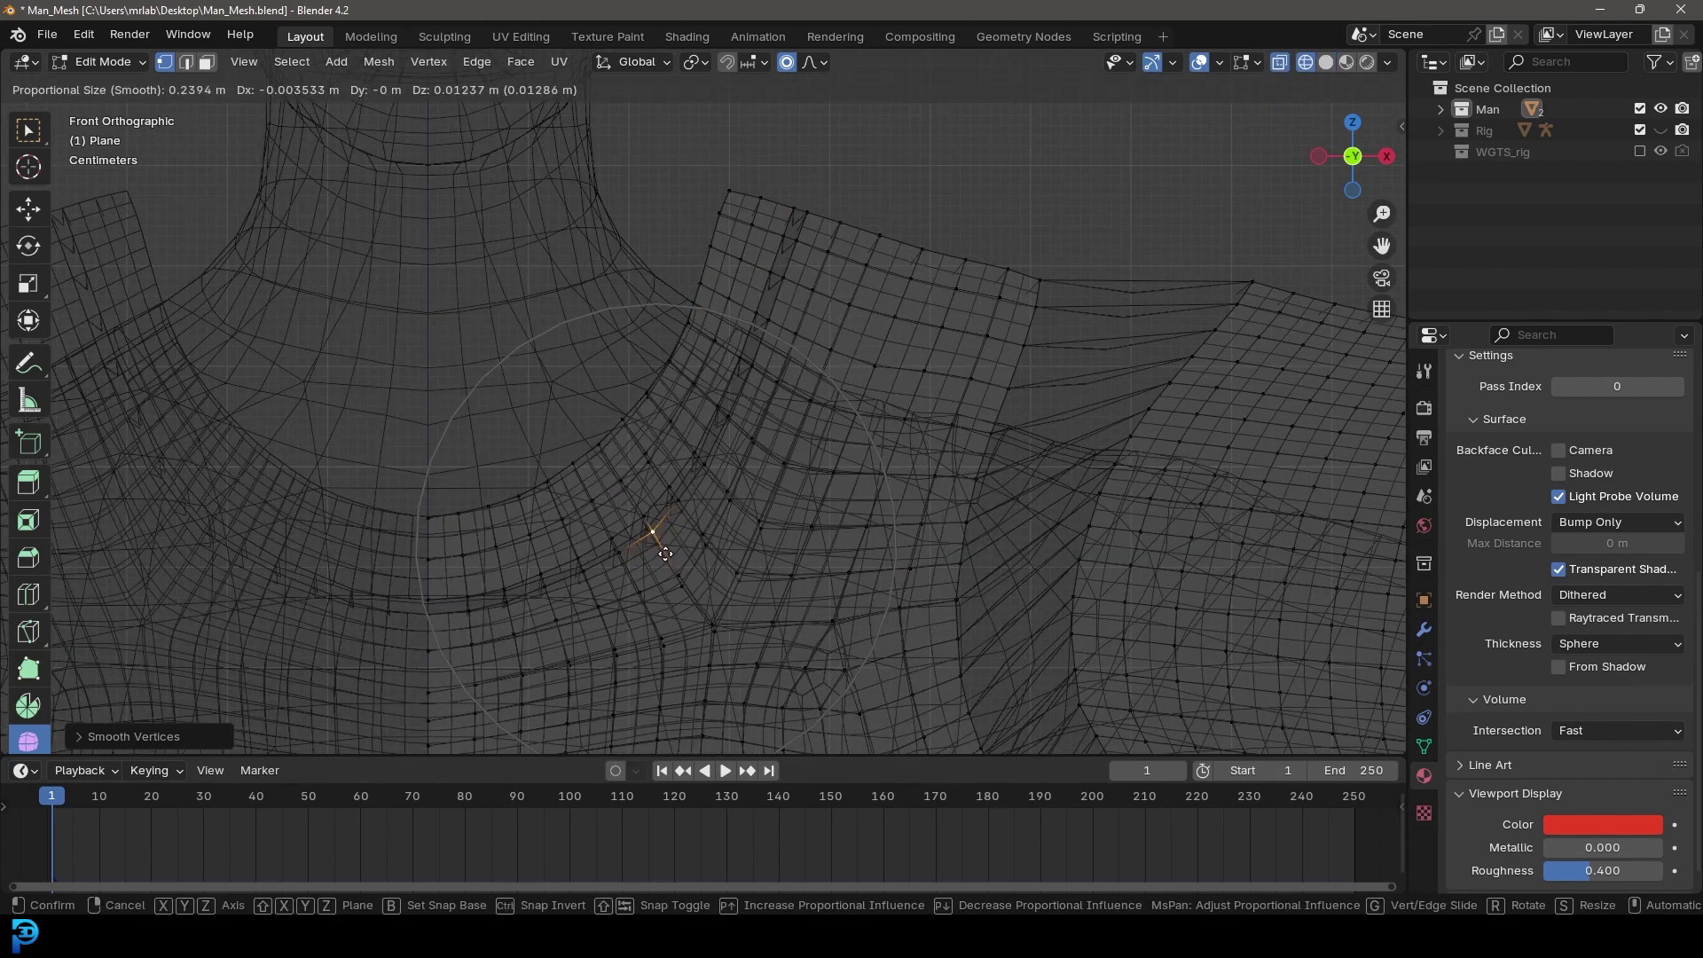
left_click(662, 532)
key("z")
left_click(811, 561)
Step: Return to Object Mode, clear the selection and save the file
key("Tab")
scroll(798, 481, "down", 6)
key("alt+a")
key("ctrl+s")
scroll(827, 502, "down", 2)
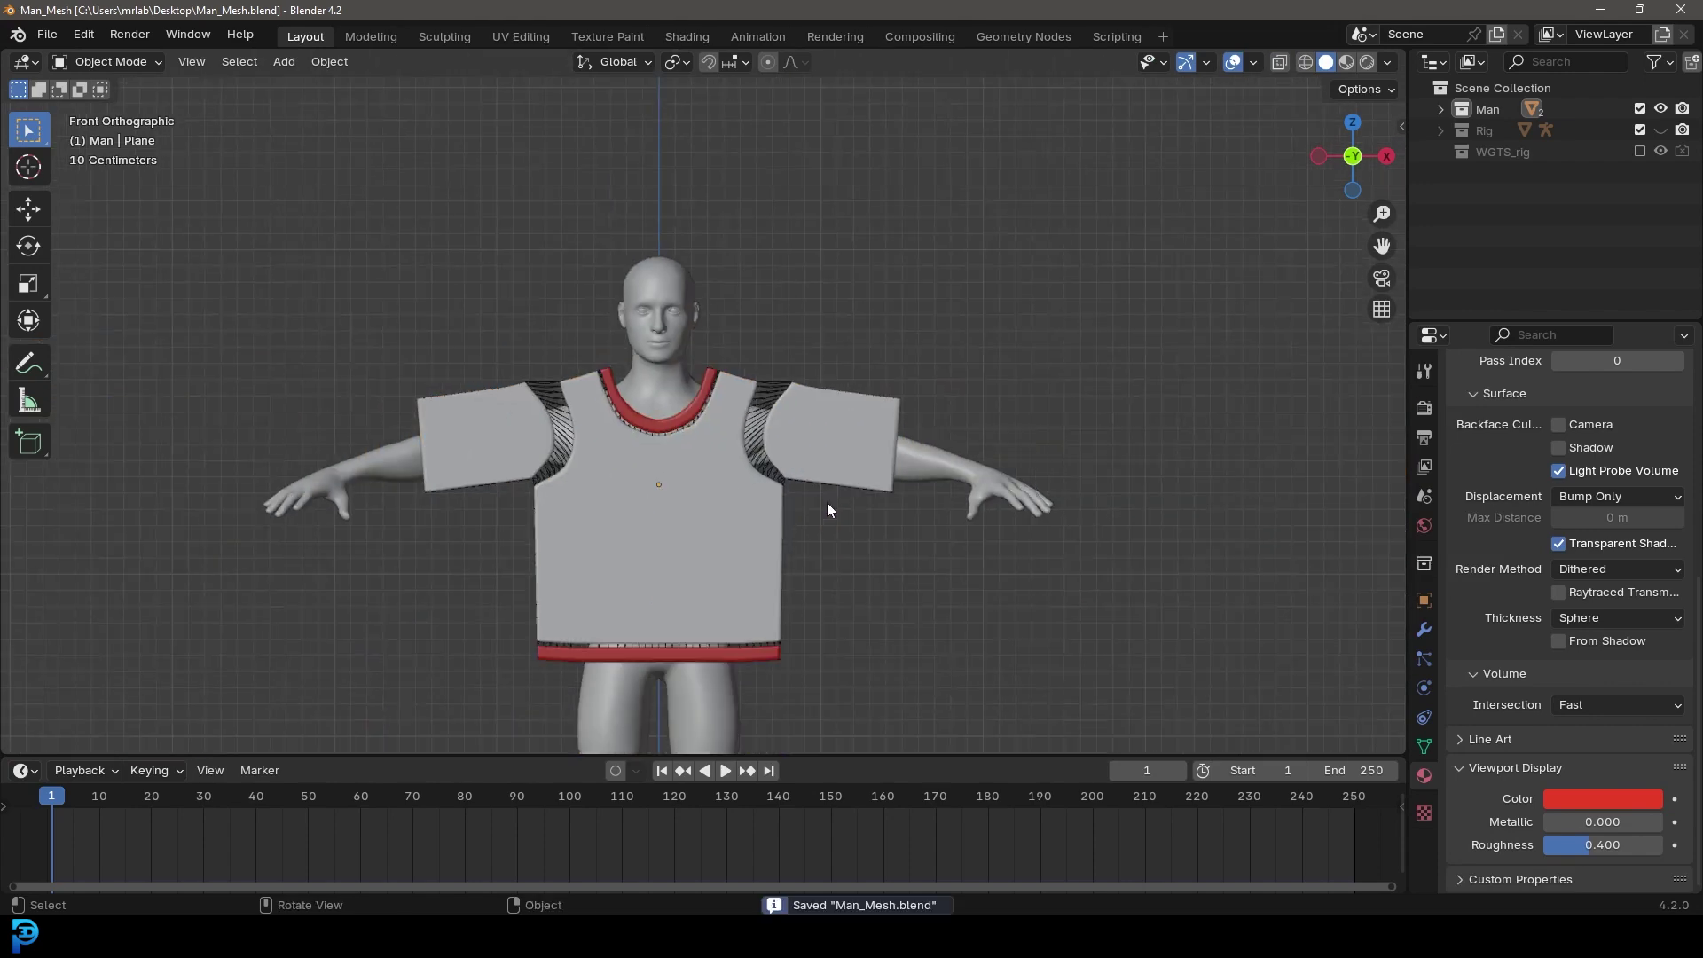
middle_click_drag(785, 551, 801, 492, "shift")
middle_click_drag(790, 316, 767, 344)
key("ctrl+s")
Step: Play the cloth simulation to frame 16 and examine the shoulder and collar seams up close
key("space")
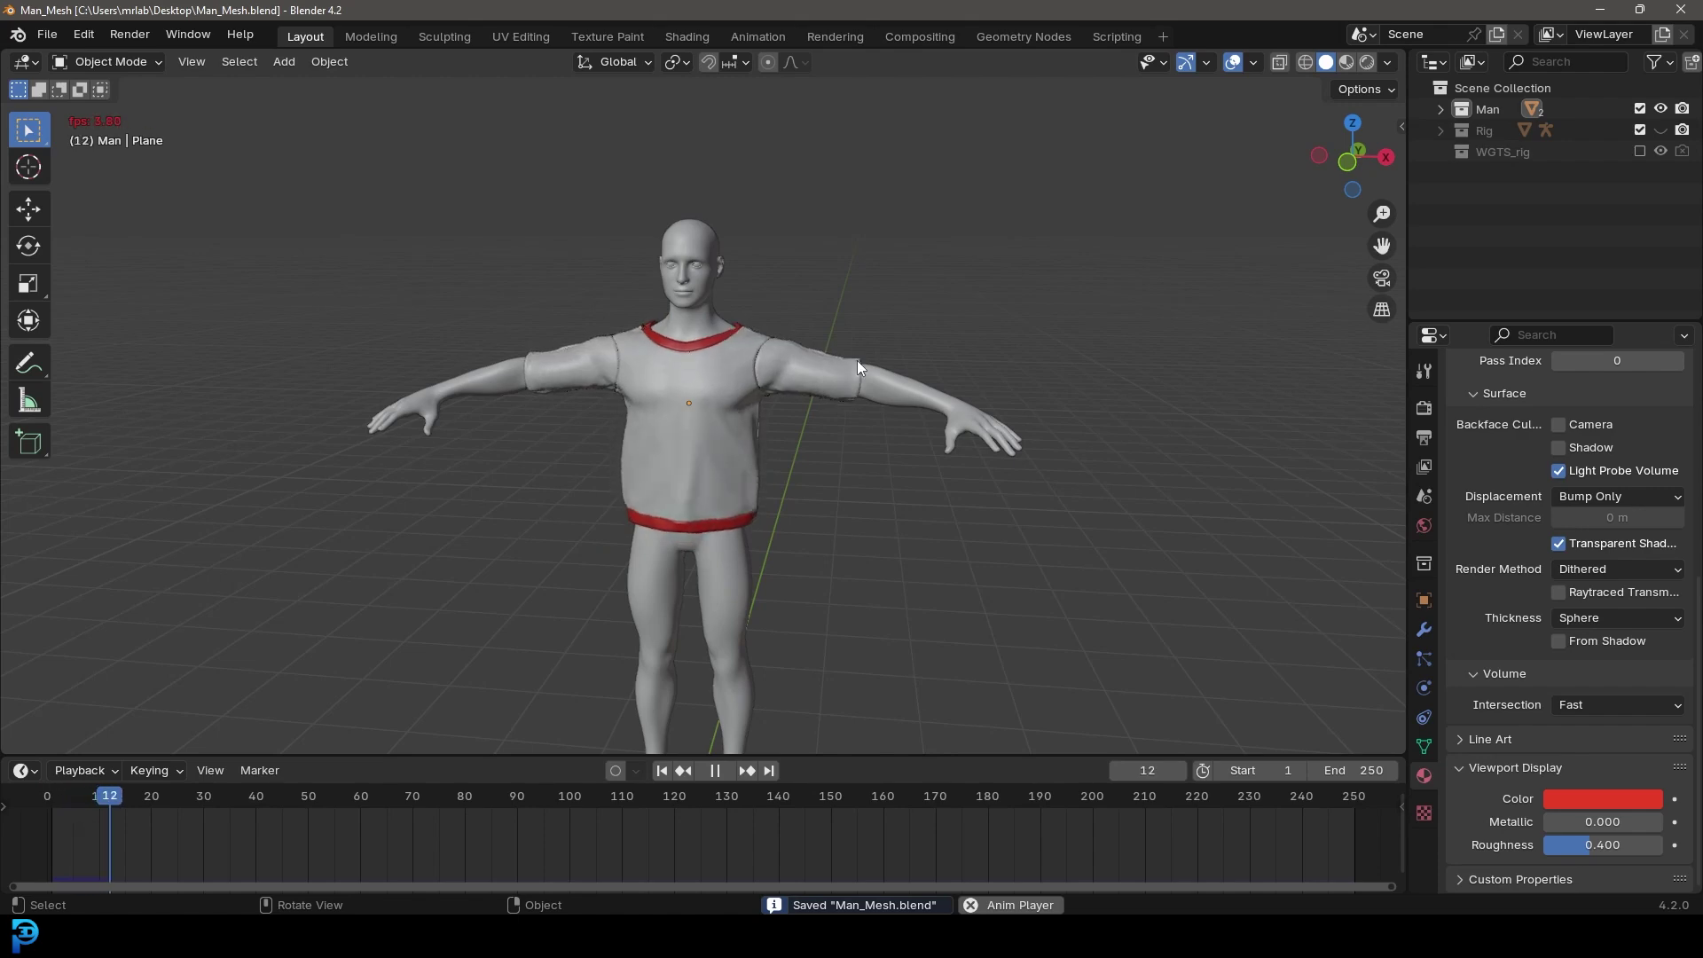
key("space")
middle_click_drag(817, 365, 781, 406)
scroll(781, 406, "up", 4)
scroll(844, 422, "up", 3)
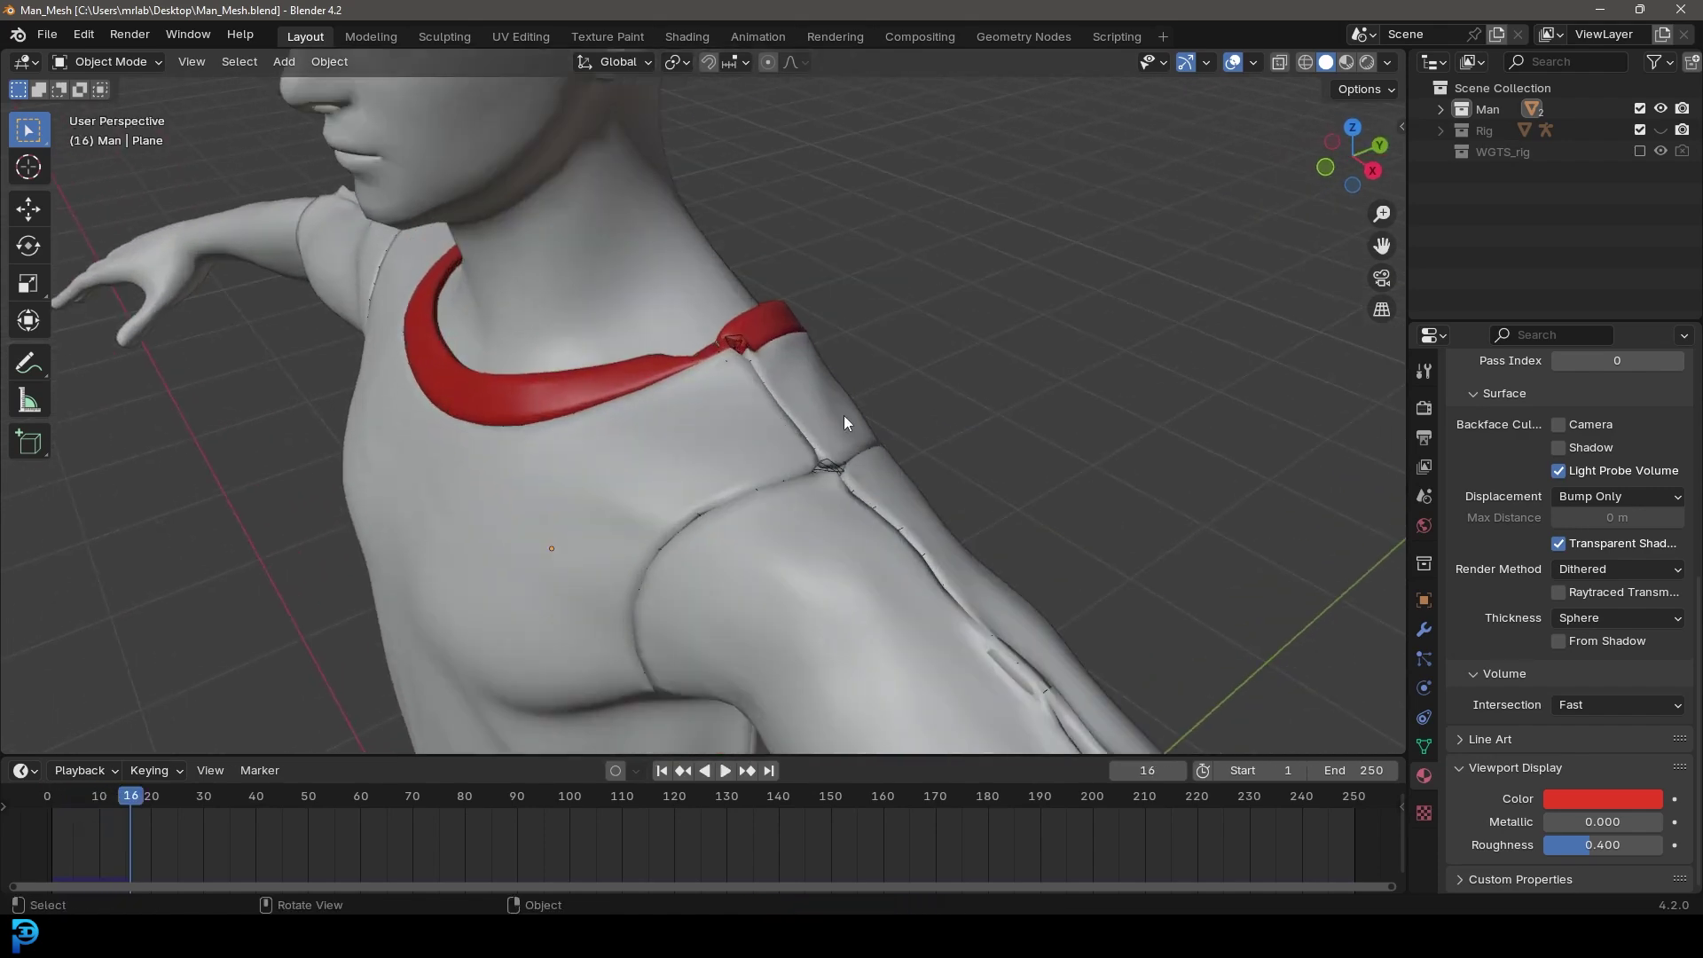
Step: Open the shirt's Edit Mode and show the shoulder area in the front orthographic view
left_click(734, 436)
key("Tab")
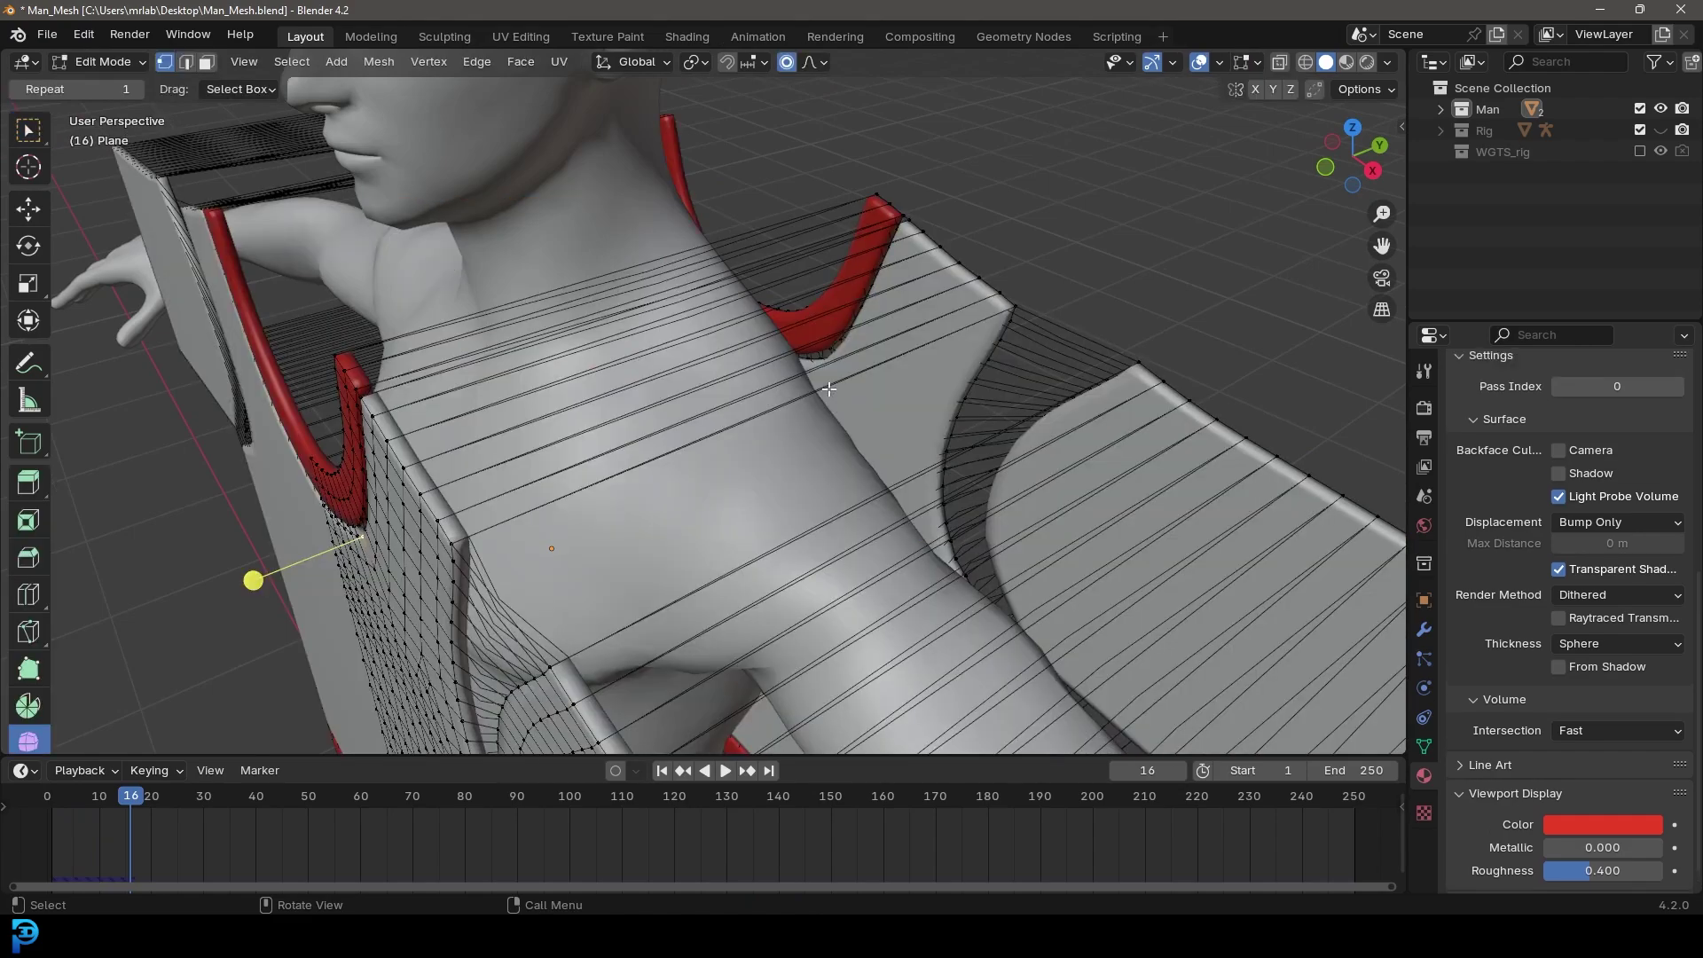
scroll(838, 385, "down", 7)
mouse_move(720, 400)
middle_mouse_down()
mouse_move(837, 334)
mouse_move(780, 407)
middle_mouse_up()
key("KP_1")
scroll(836, 334, "up", 5)
scroll(779, 407, "up", 1)
key("z")
left_click(612, 404)
scroll(802, 391, "up", 3)
key("c")
scroll(815, 351, "up", 2)
left_click_drag(832, 284, 809, 392)
right_click(809, 392)
mouse_move(891, 354)
middle_mouse_down("shift")
mouse_move(888, 397)
mouse_move(947, 418)
middle_mouse_up("shift")
key("z")
left_click(984, 387)
key("g")
scroll(932, 409, "up", 4)
right_click(776, 445)
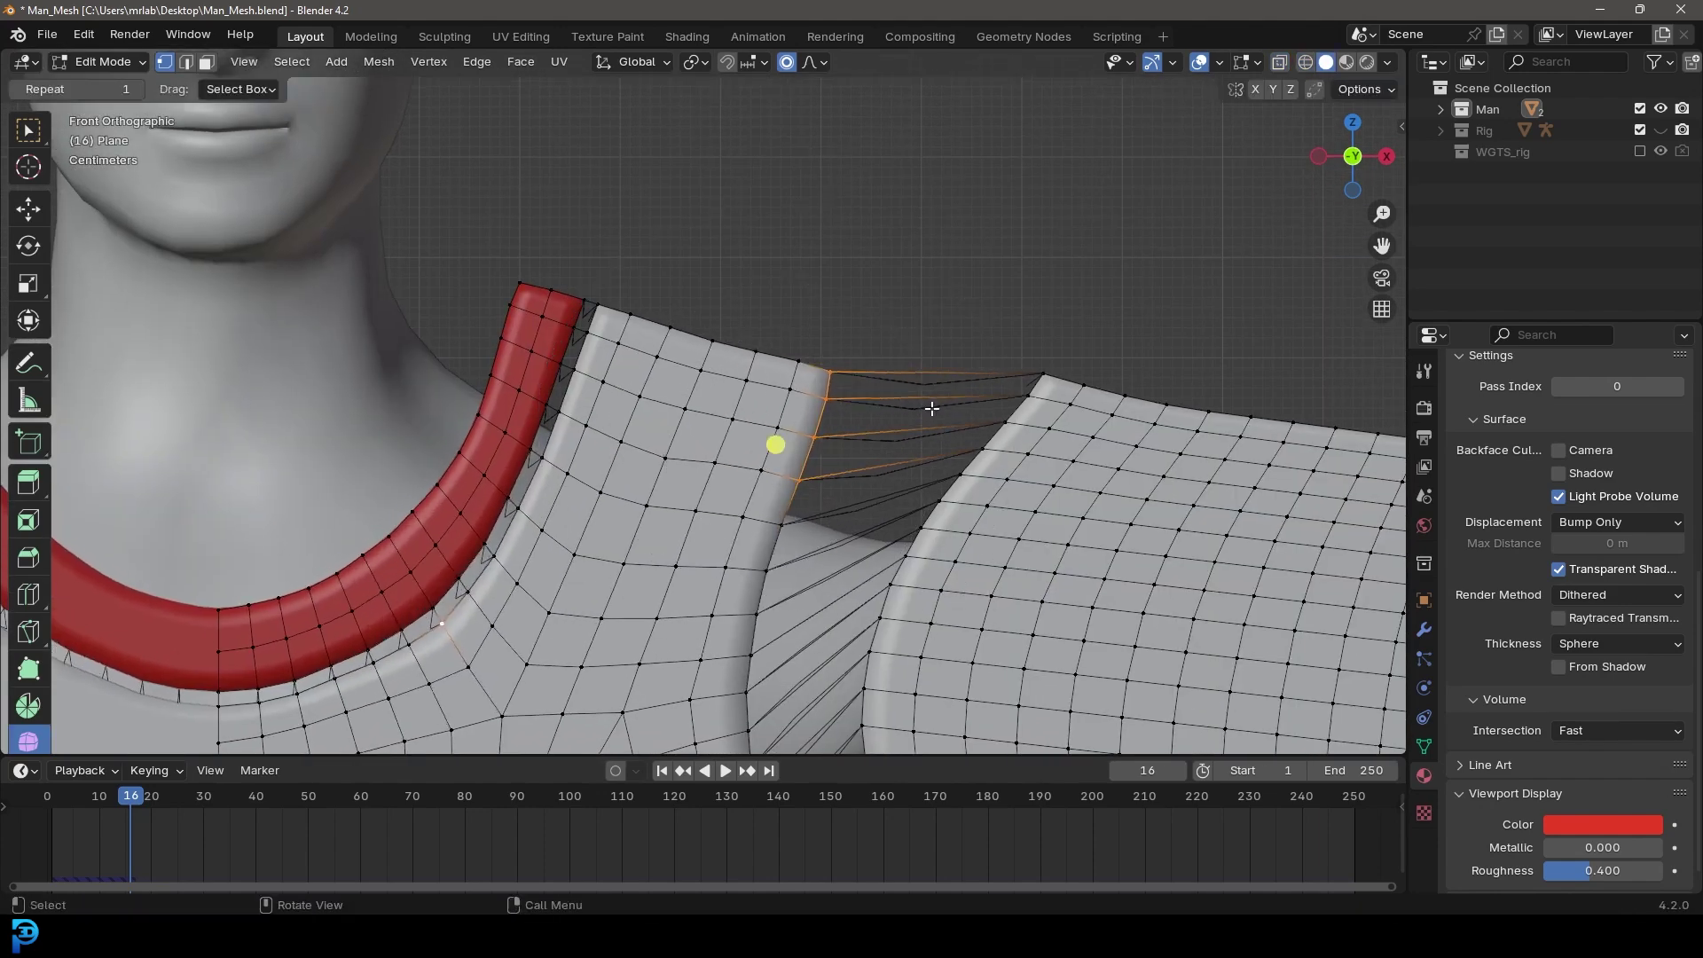
Step: Circle-select only the upper armhole edge vertices and move them inward toward the collar with proportional editing
left_click(803, 491)
key("c")
left_click_drag(836, 379, 814, 473)
right_click(815, 474)
key("z")
key("6")
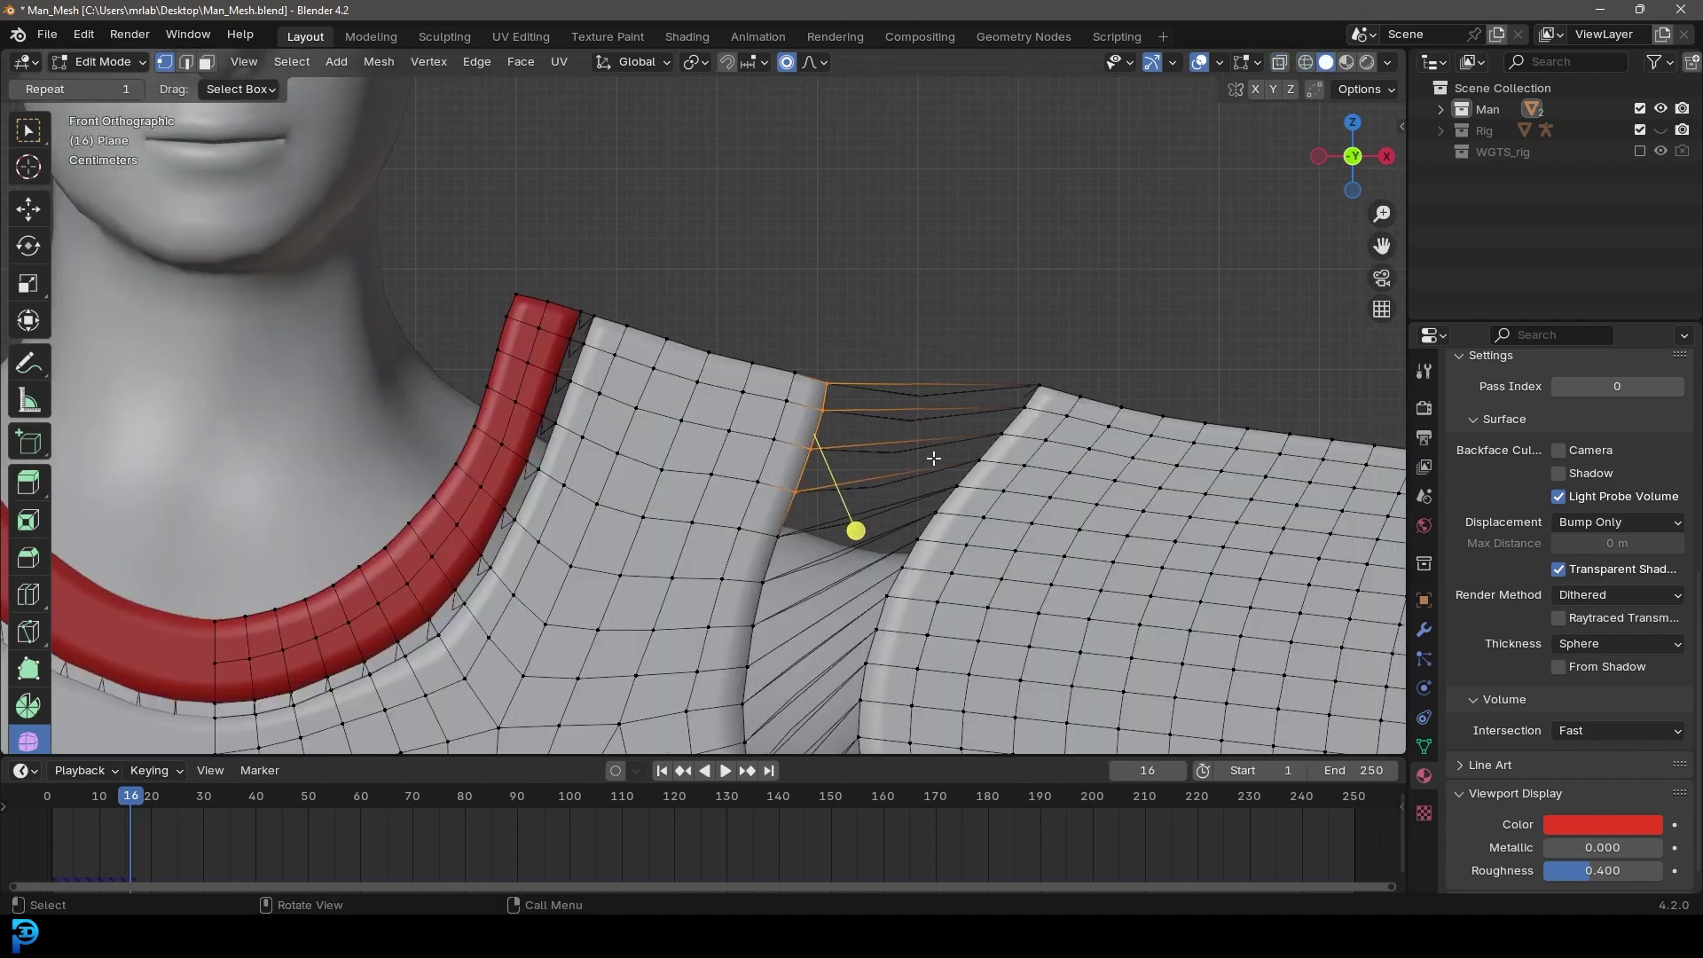
key("g")
scroll(892, 448, "down", 8)
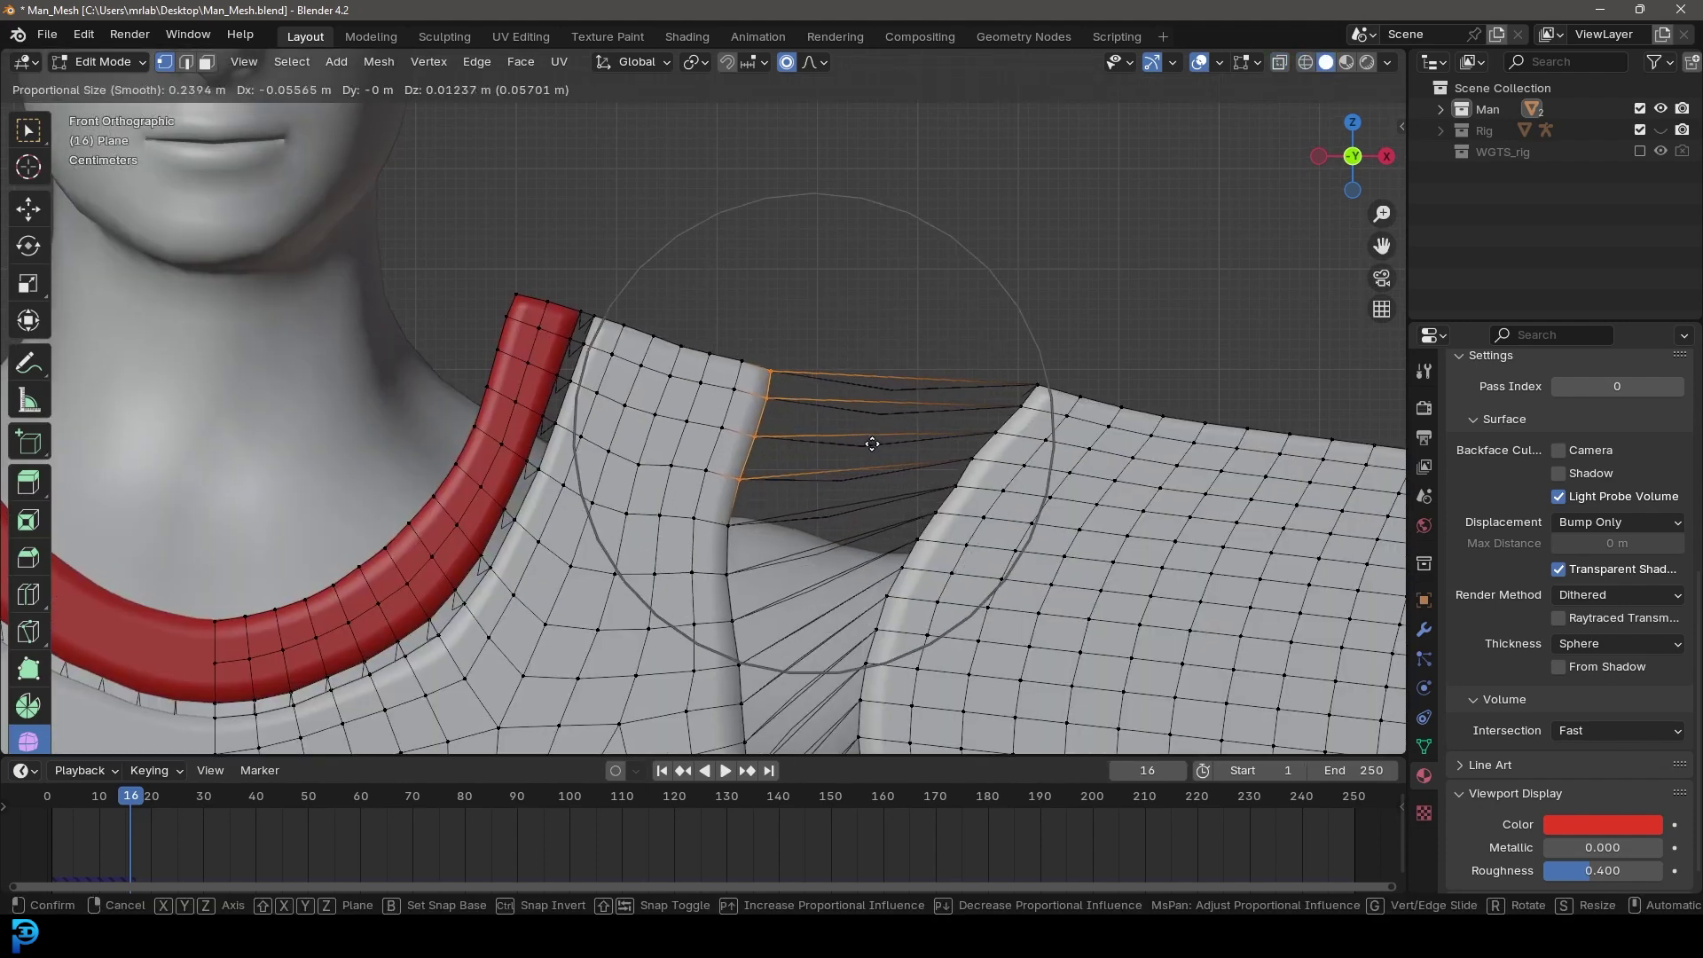
left_click(849, 437)
scroll(760, 494, "down", 5)
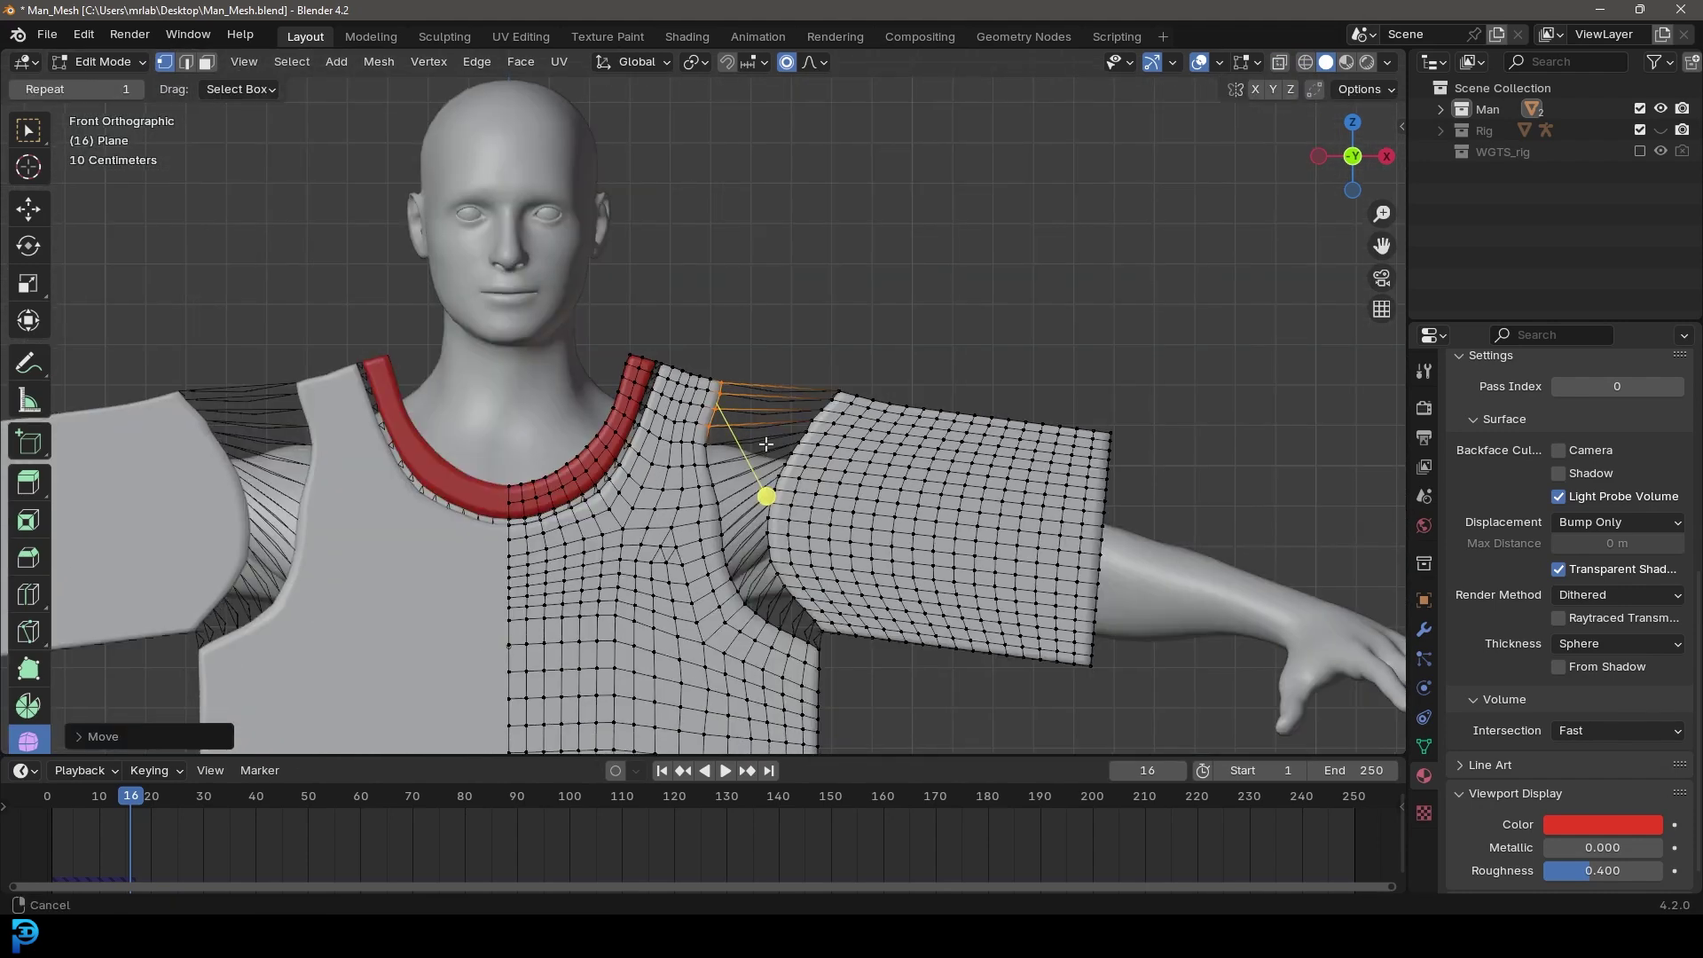
Step: Undo the accidental smoothing stroke and move the middle armhole edge vertex slightly inward with proportional editing
scroll(753, 491, "up", 3)
left_click(745, 492)
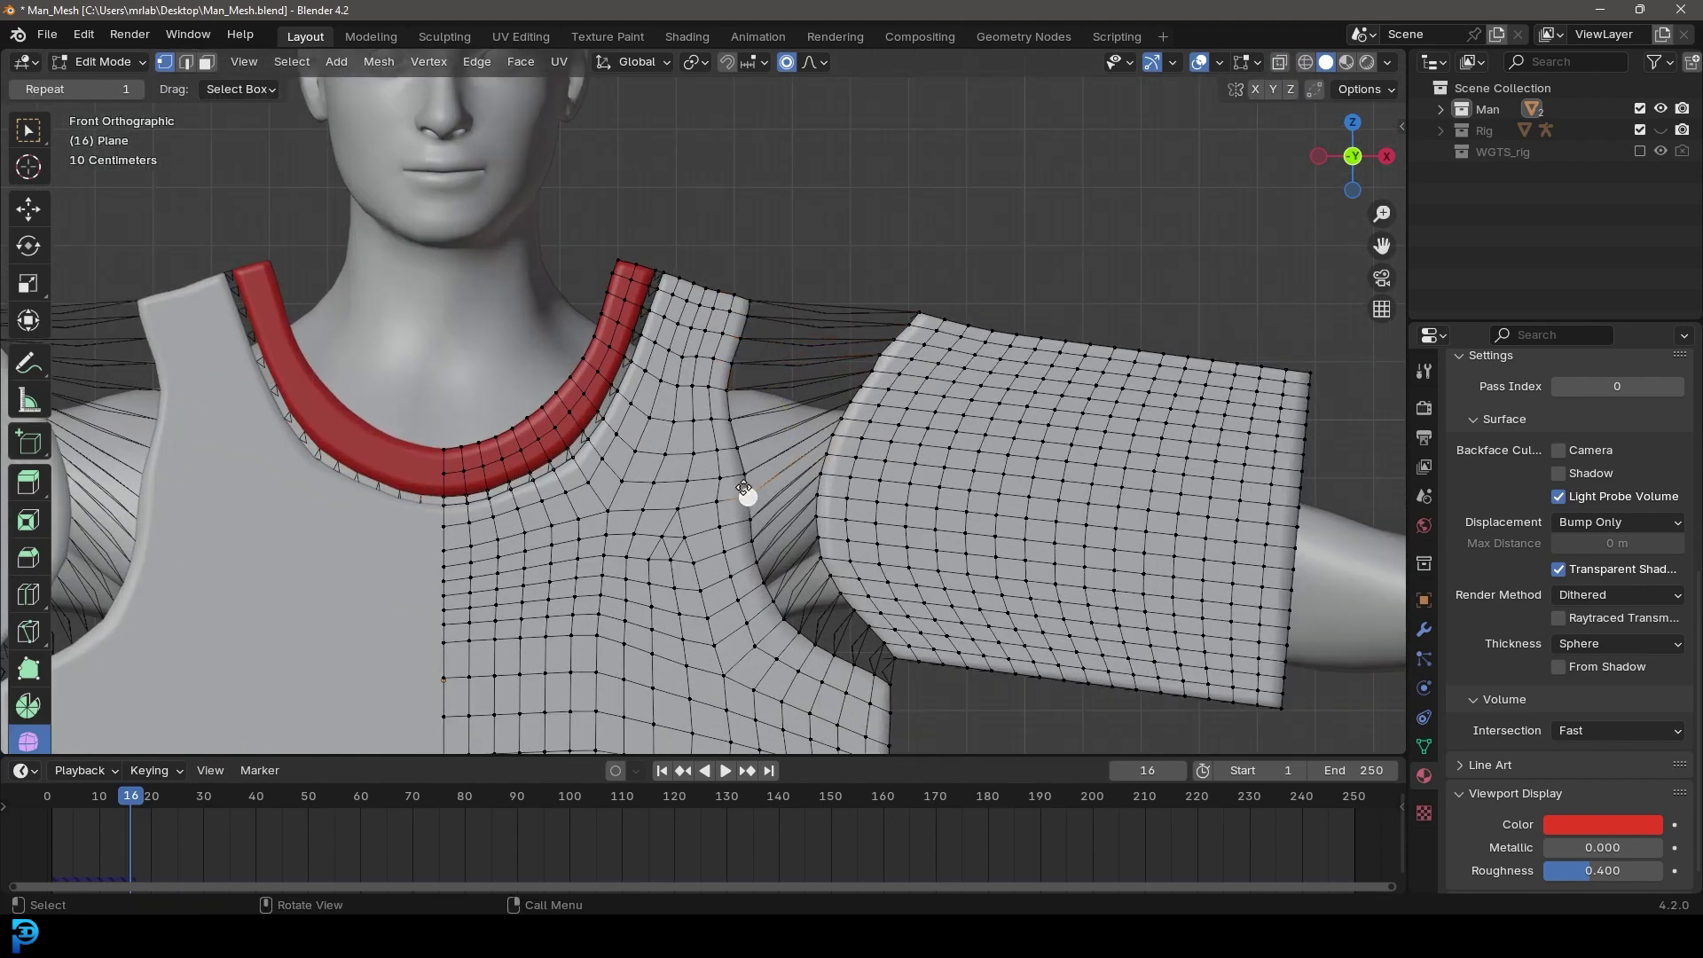
key("z")
key("4")
mouse_move(727, 514)
left_mouse_down()
mouse_move(747, 488)
mouse_move(758, 506)
left_mouse_up()
key("ctrl+z")
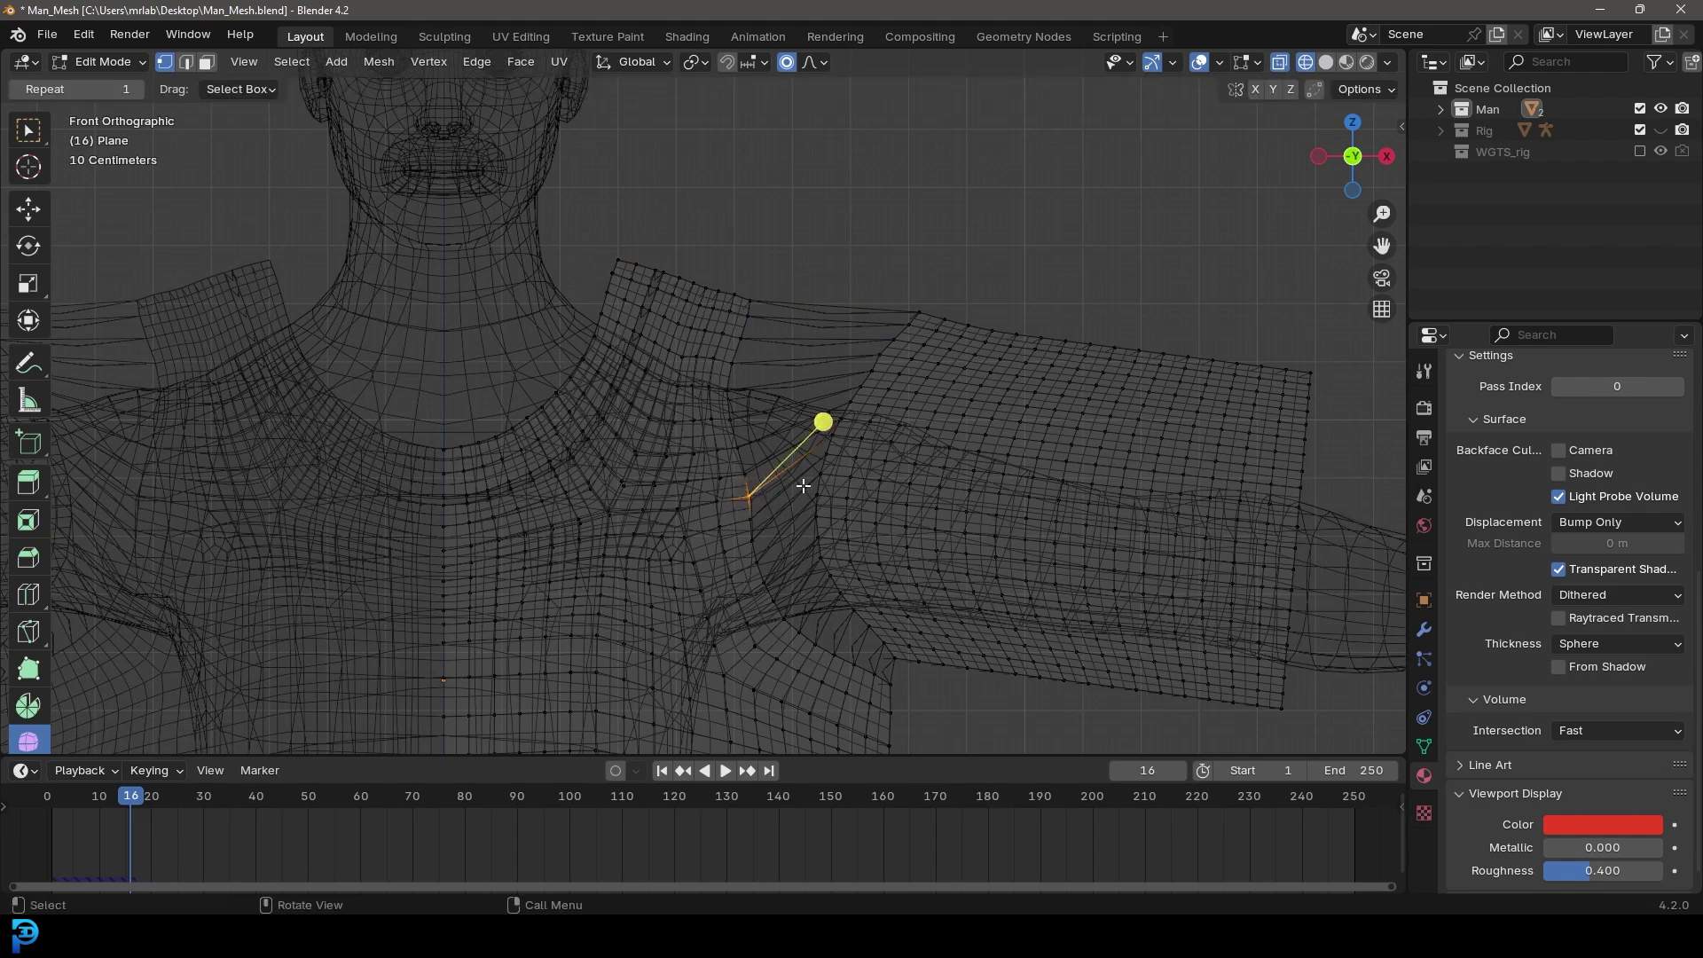
key("g")
left_click(775, 494)
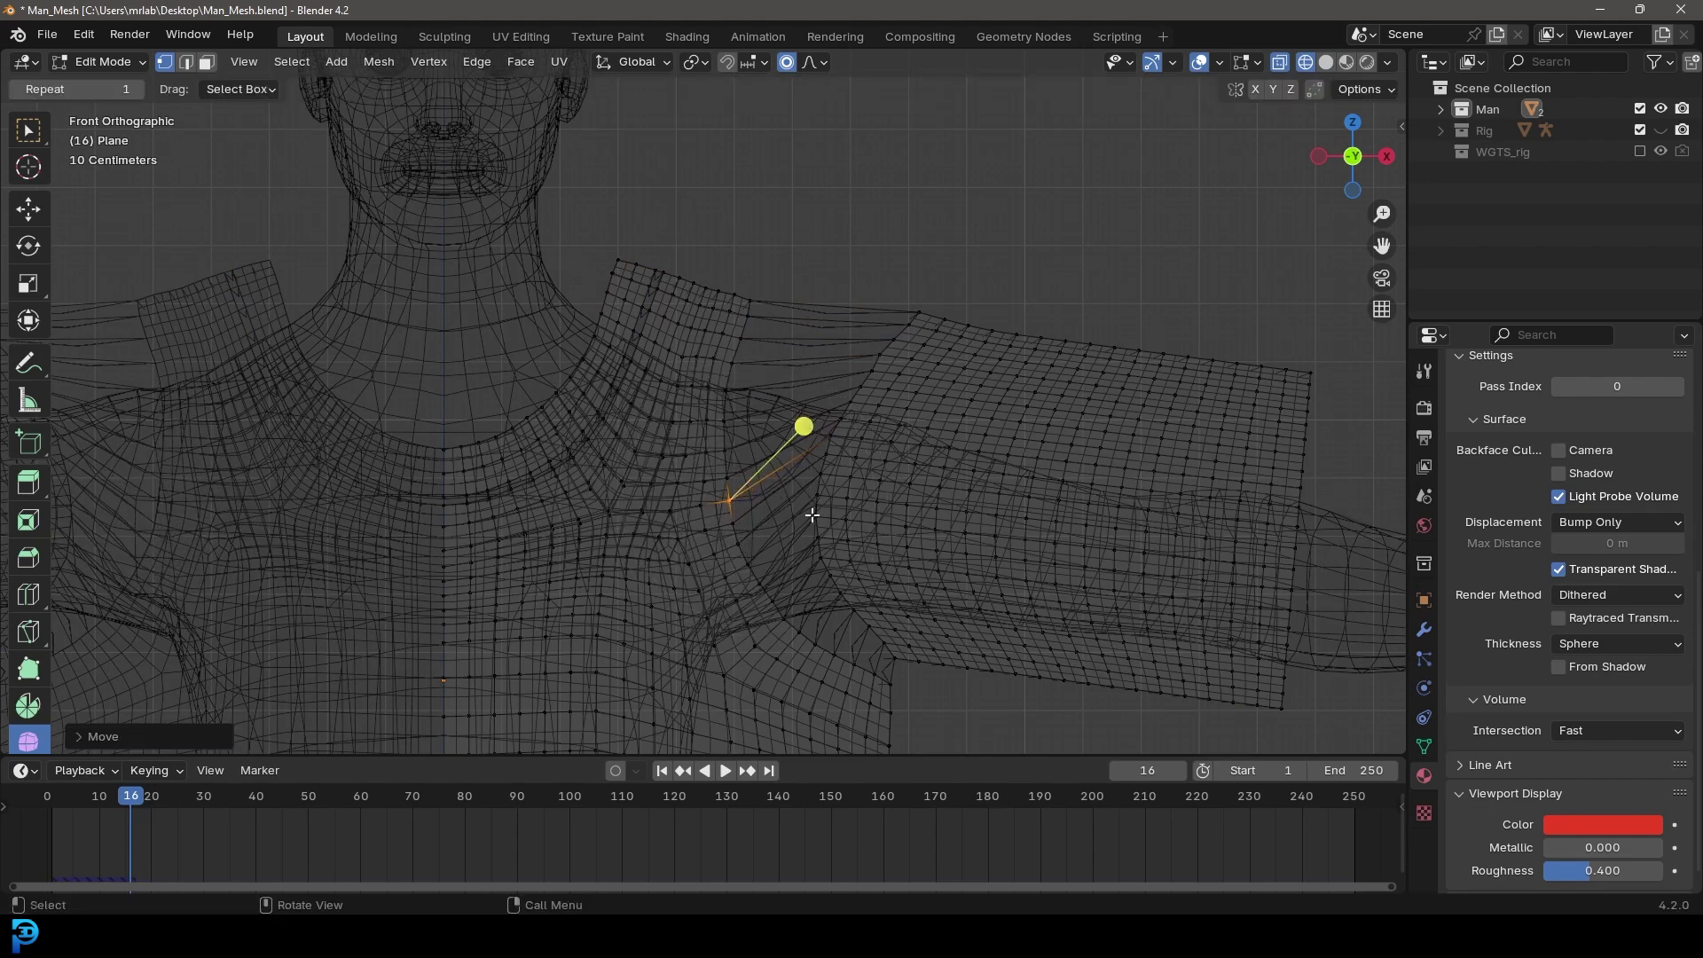
key("z")
left_click(911, 512)
Step: Save the file in Object Mode, replay the simulation from frame 1 to frame 70 and inspect the armhole seams
key("Tab")
key("ctrl+s")
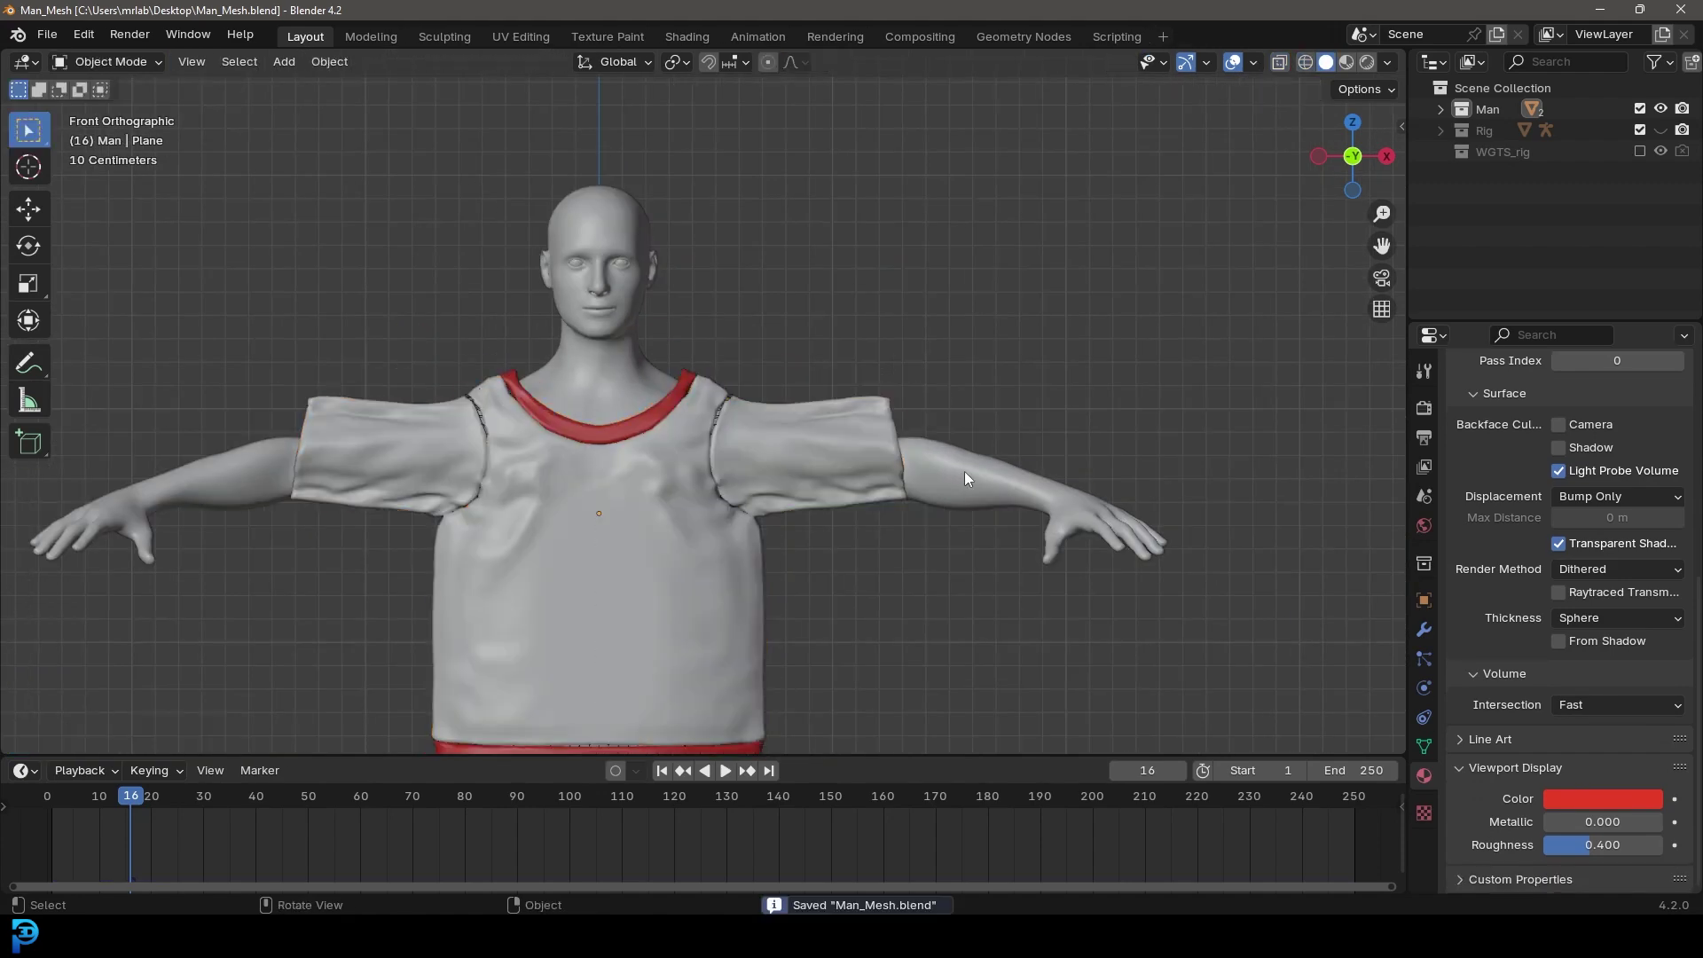
key("shift+Left")
key("space")
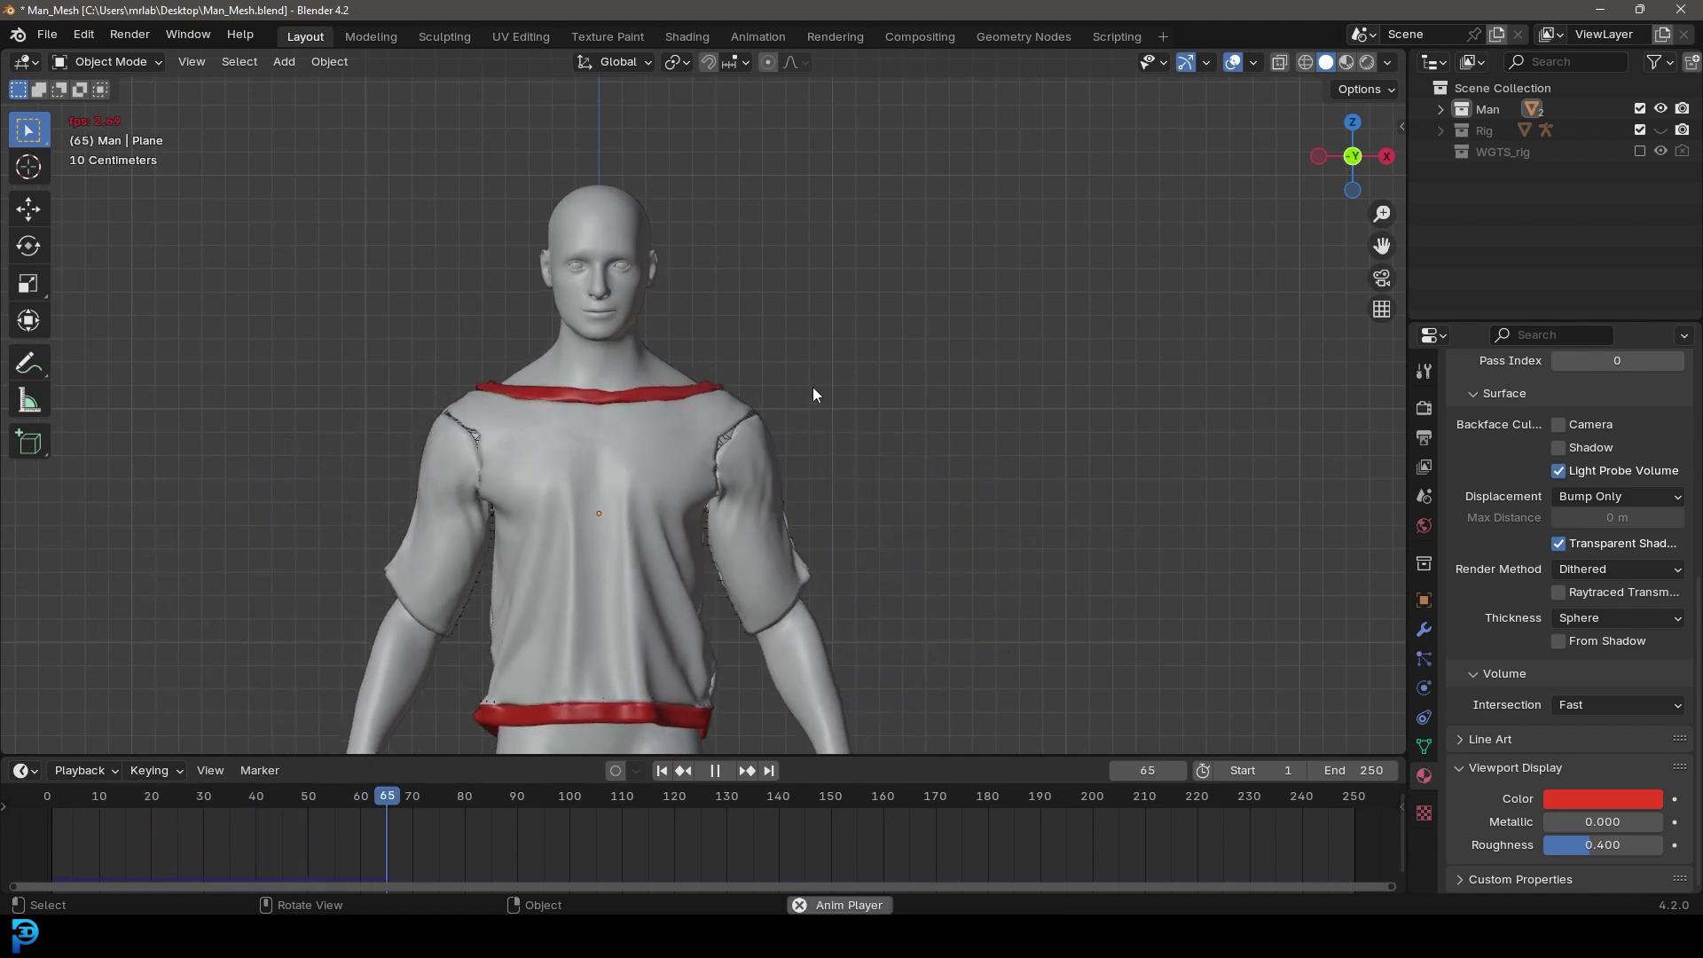
key("space")
middle_click_drag(813, 387, 755, 443)
scroll(708, 467, "up", 5)
Step: Darken the main shirt material's viewport display colour to mid grey and set the red trim material's viewport roughness to 1.000
left_click(765, 331)
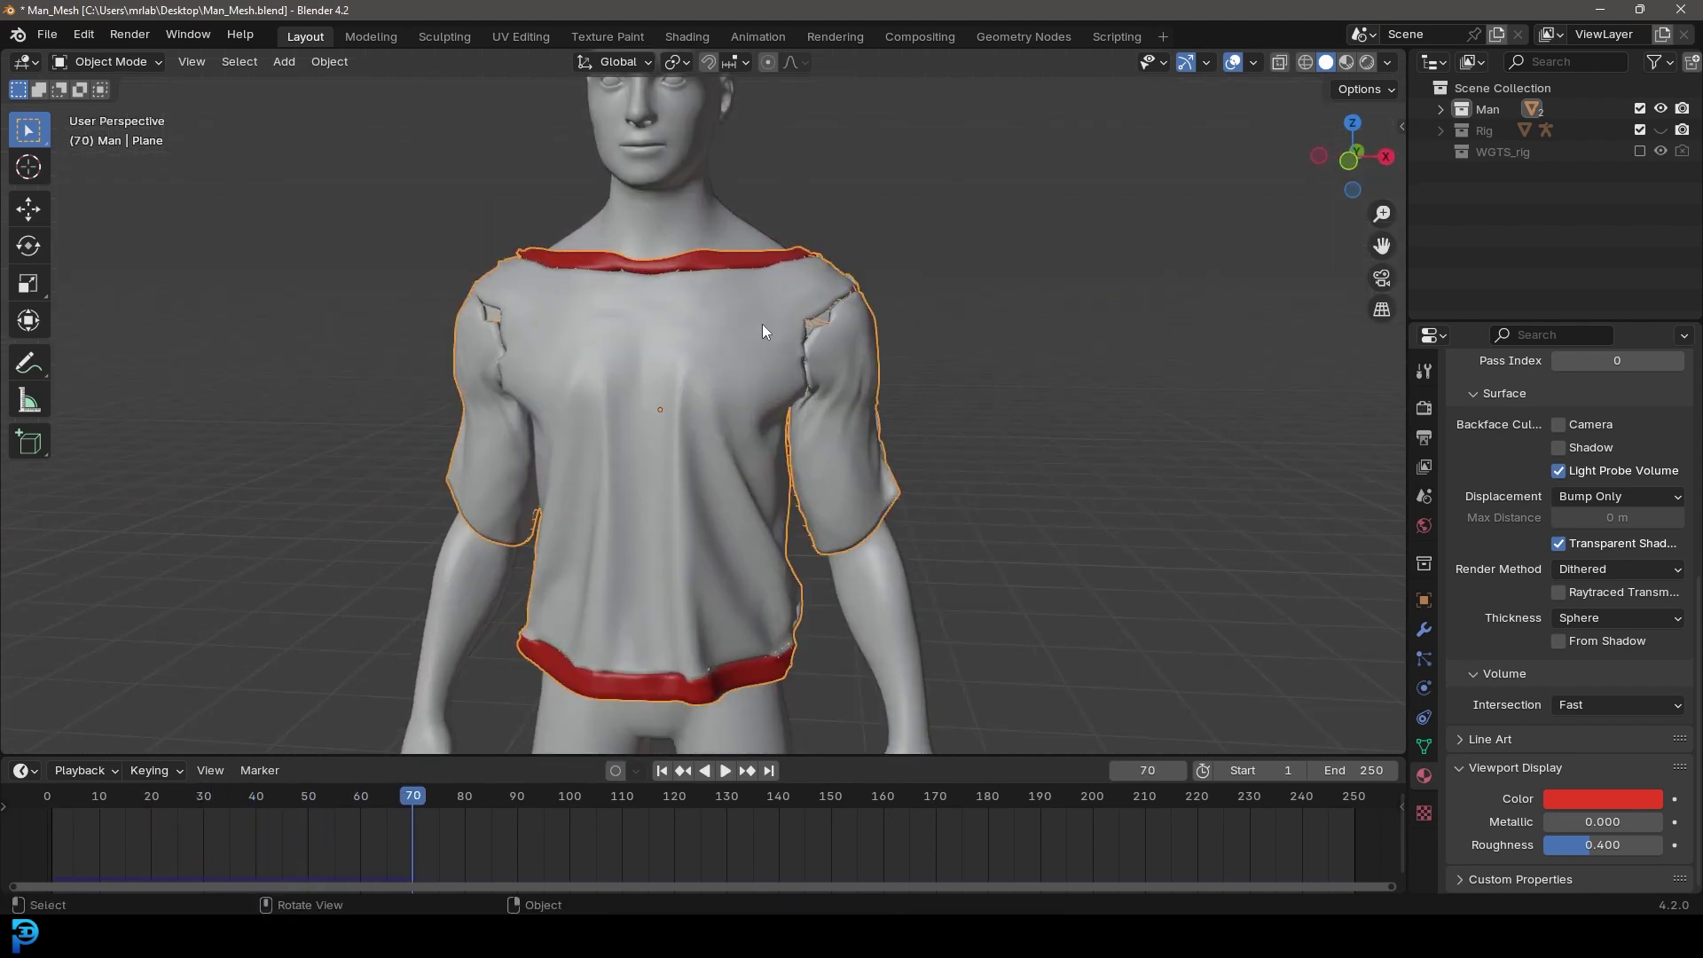
scroll(1508, 762, "up", 10)
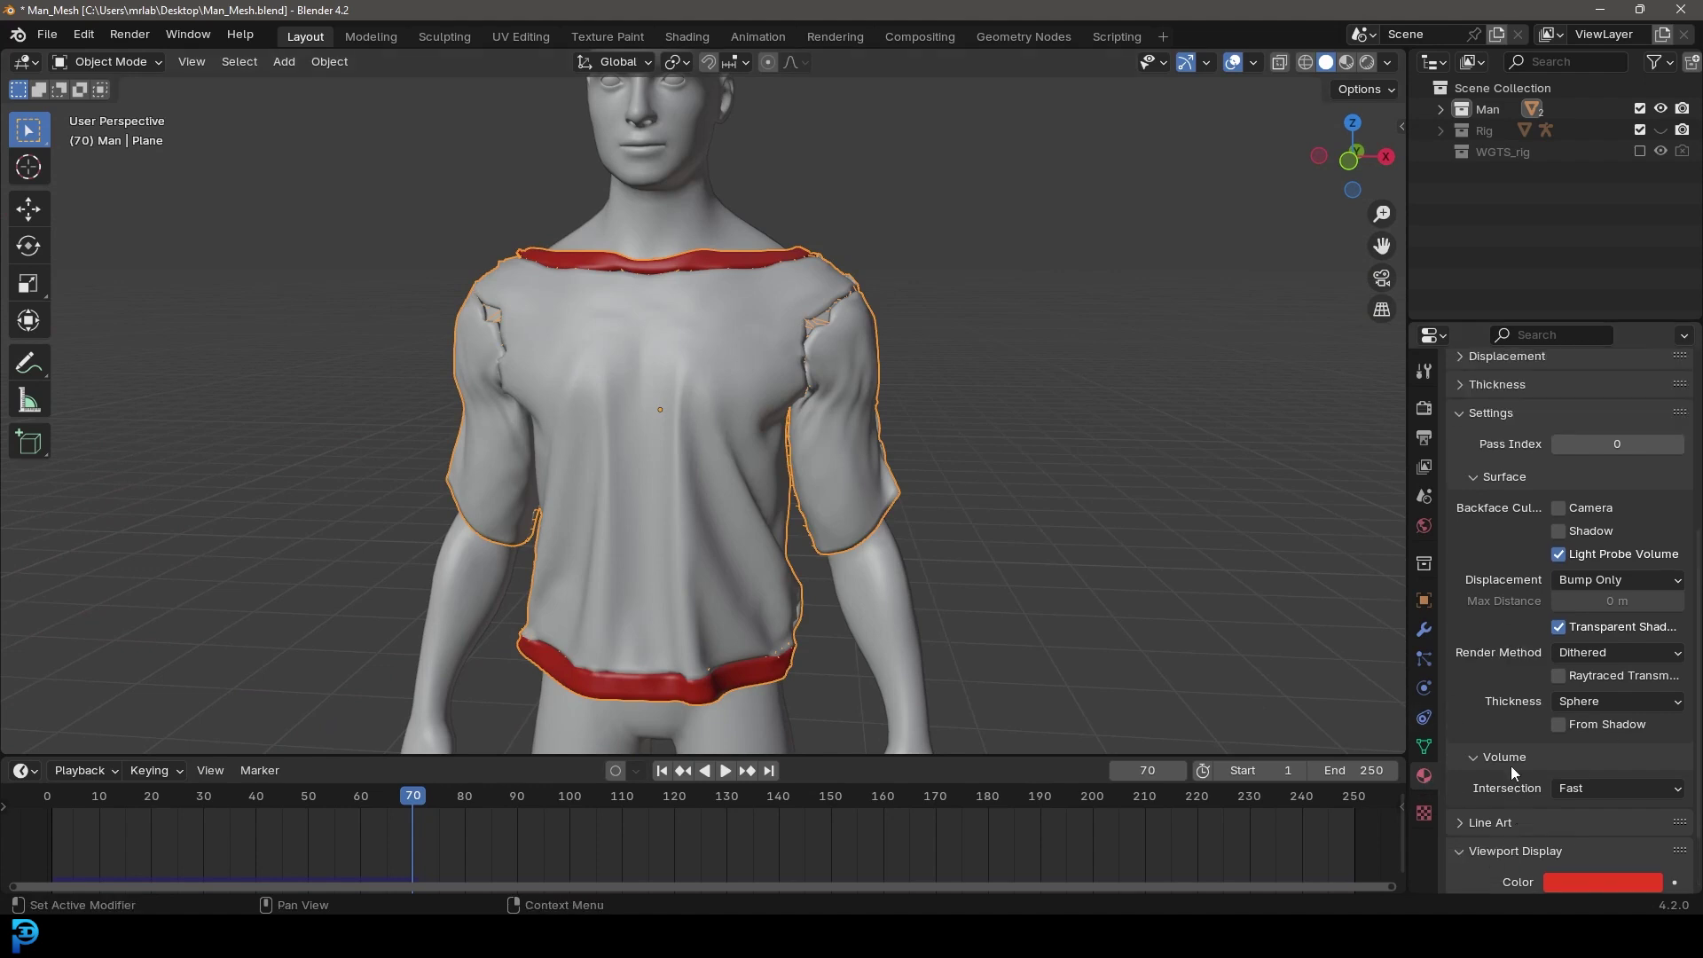
left_click(1483, 406)
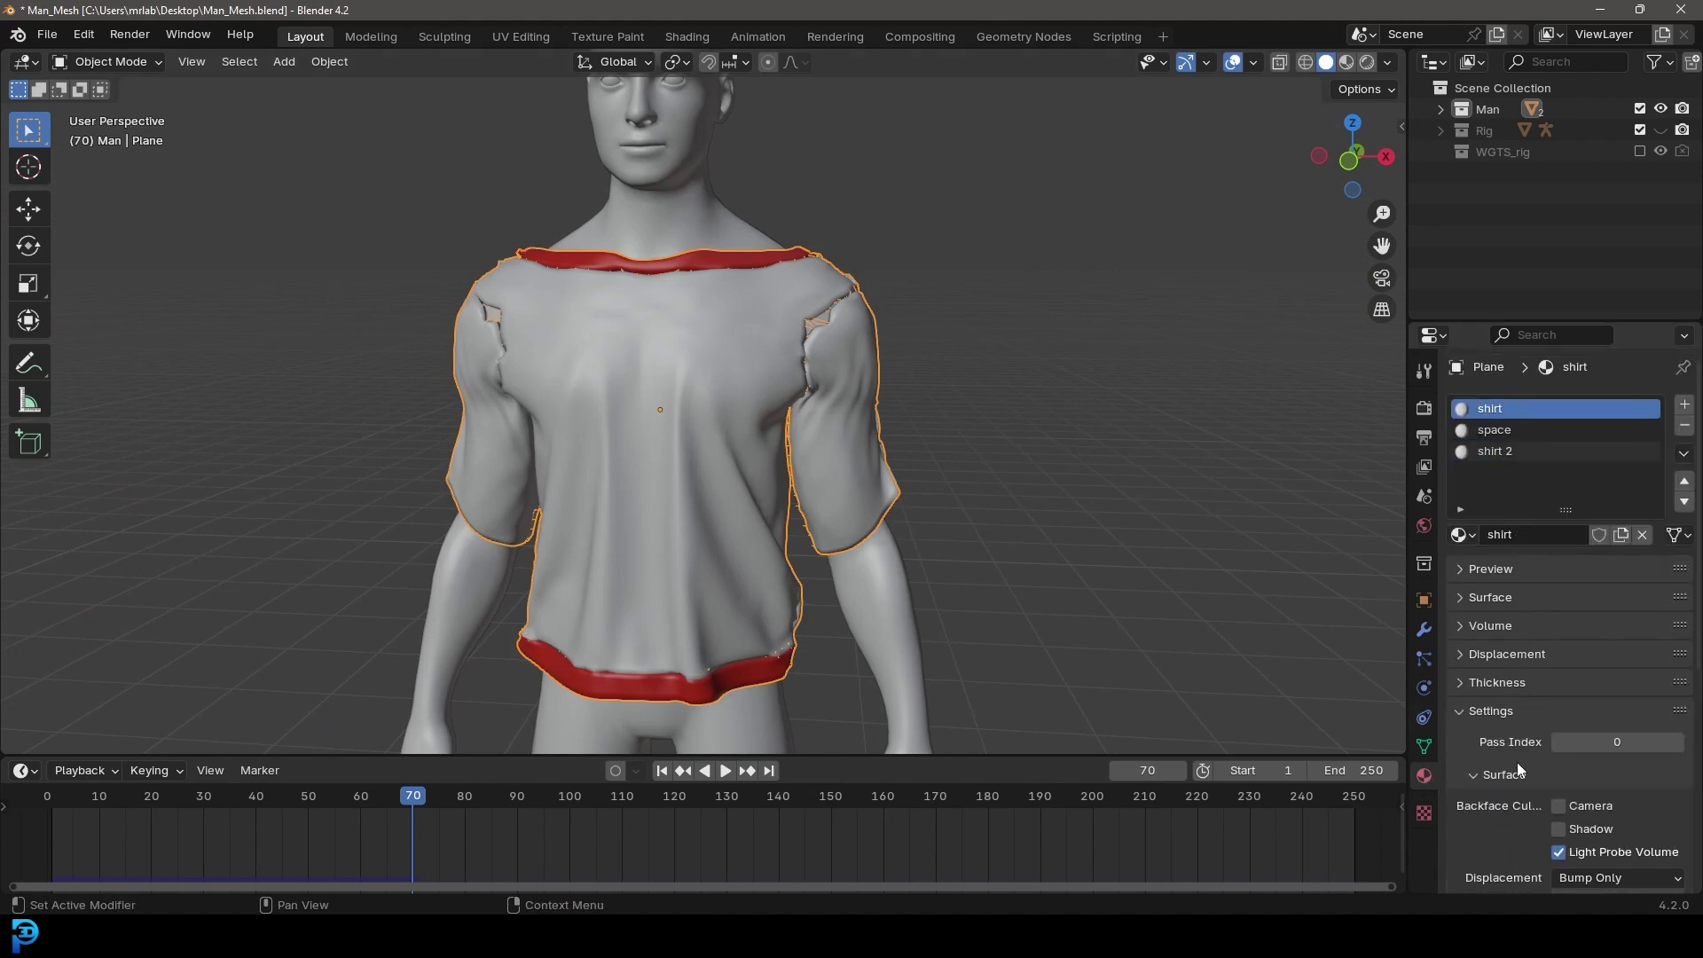
scroll(1518, 762, "down", 10)
left_click(1588, 798)
left_click_drag(1645, 550, 1645, 536)
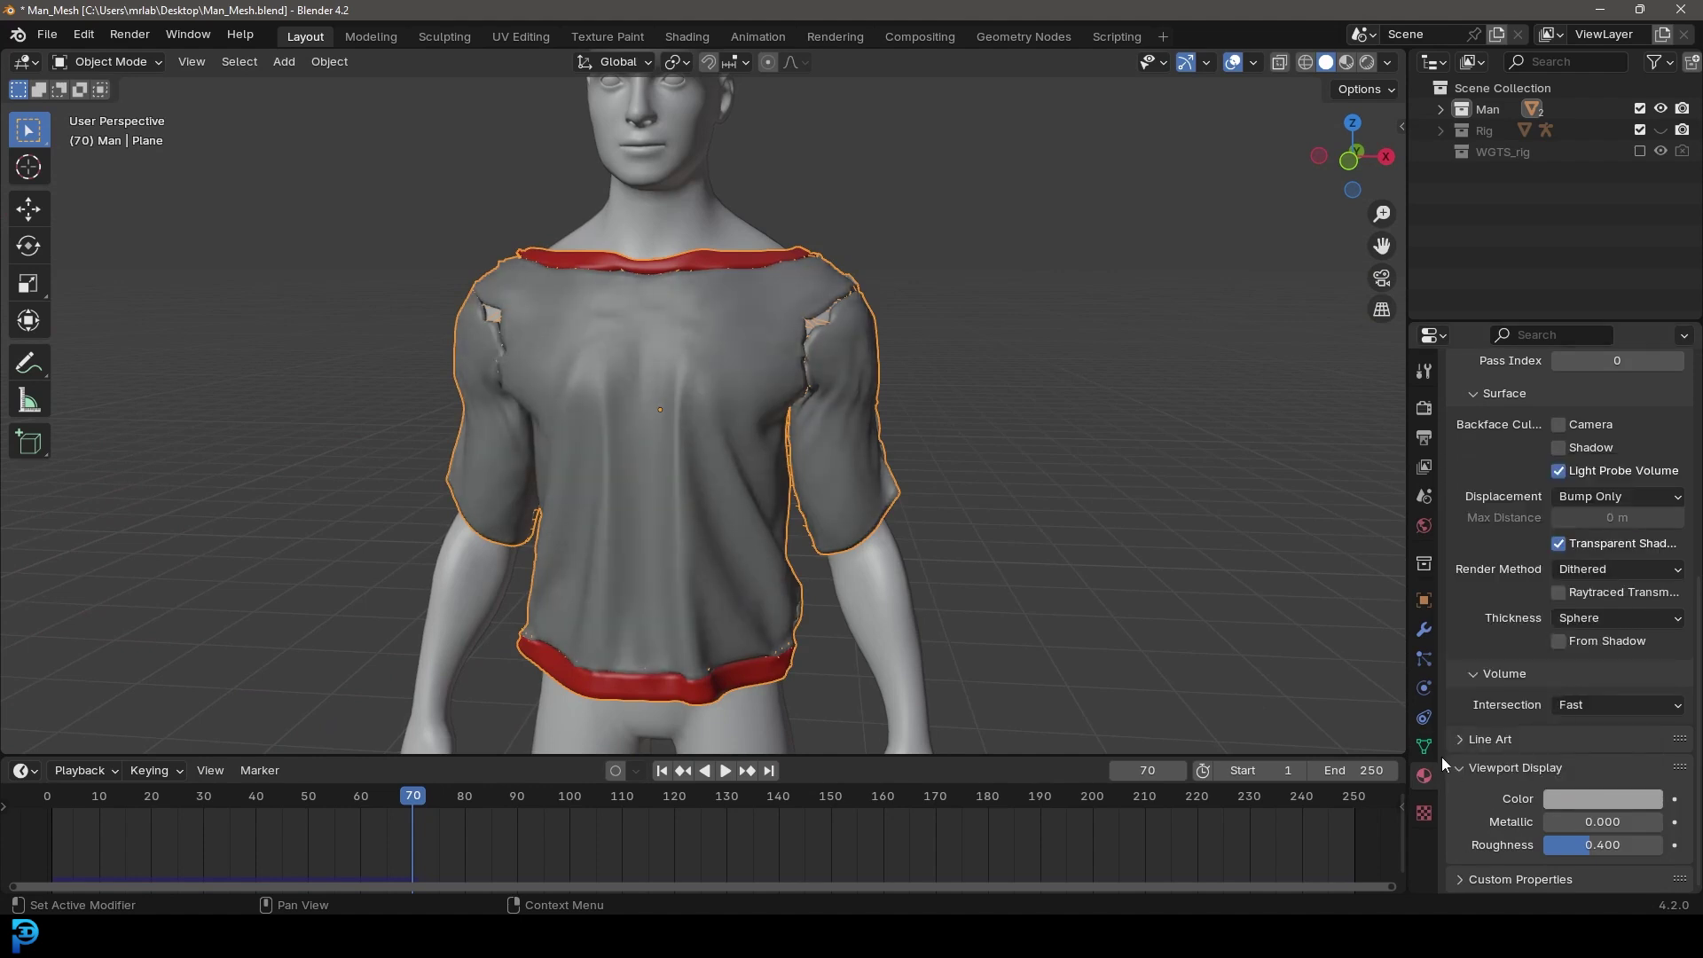
mouse_move(1638, 845)
left_mouse_down()
mouse_move(1561, 844)
mouse_move(1667, 844)
left_mouse_up()
middle_click_drag(553, 303, 656, 378)
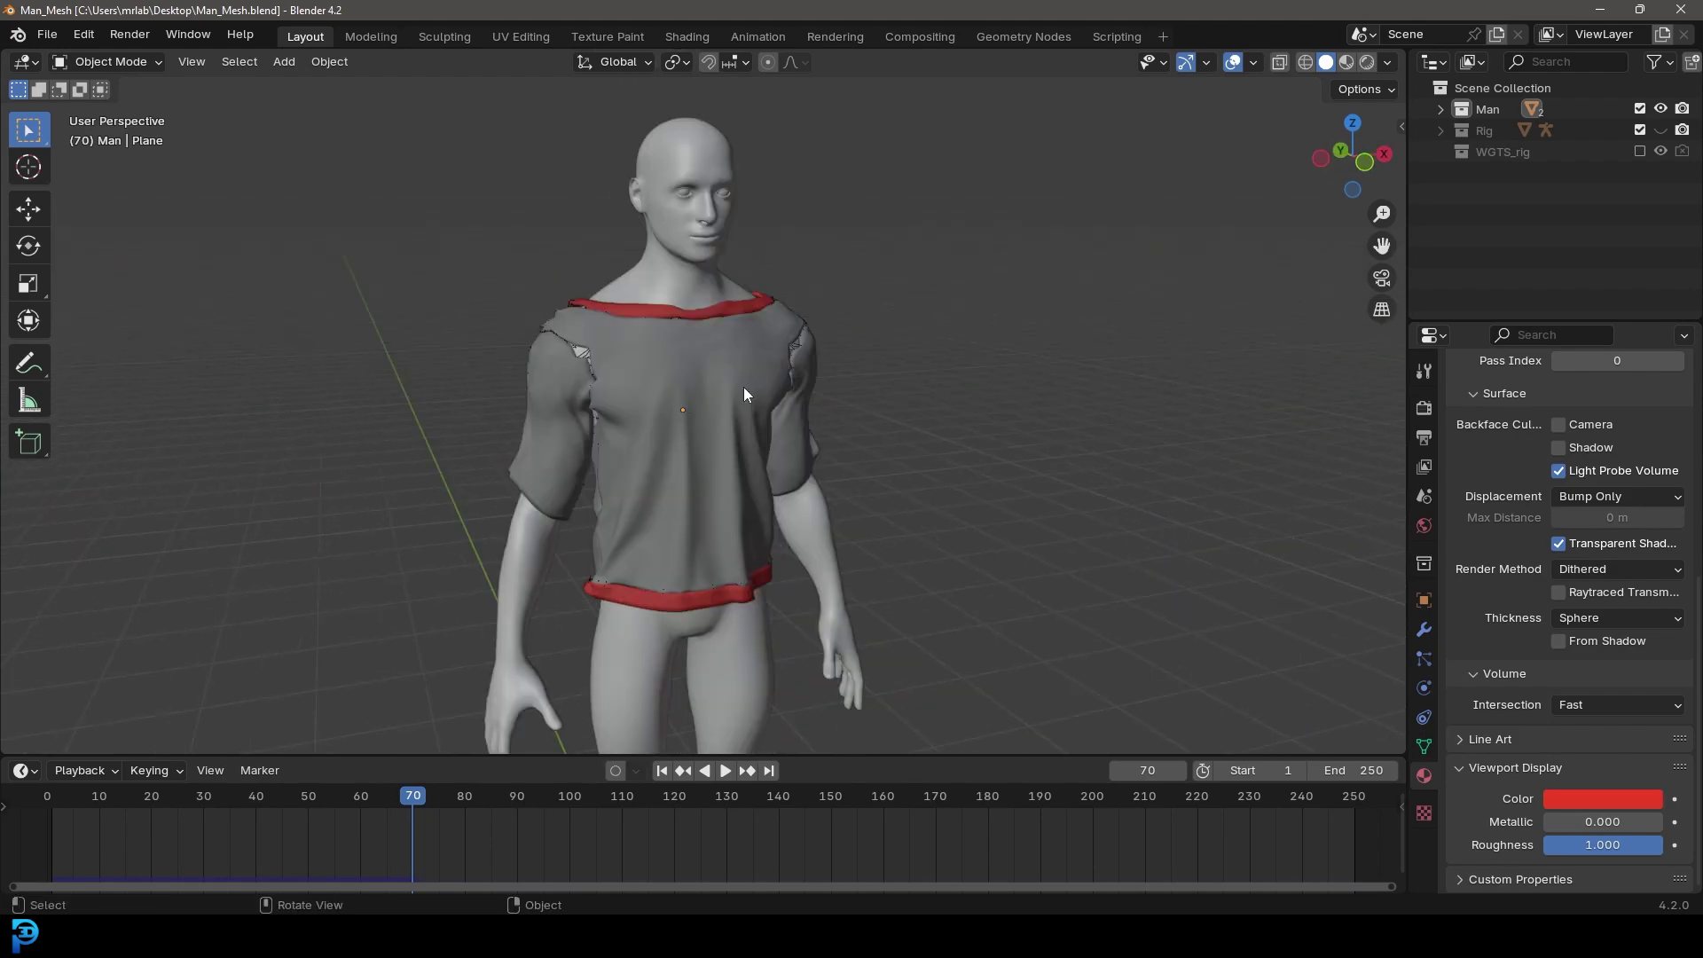
Step: Return to frame 1, show the selected shirt in front orthographic view and save the file
middle_click_drag(743, 387, 747, 332)
key("shift+Left")
left_click(807, 350)
key("KP_1")
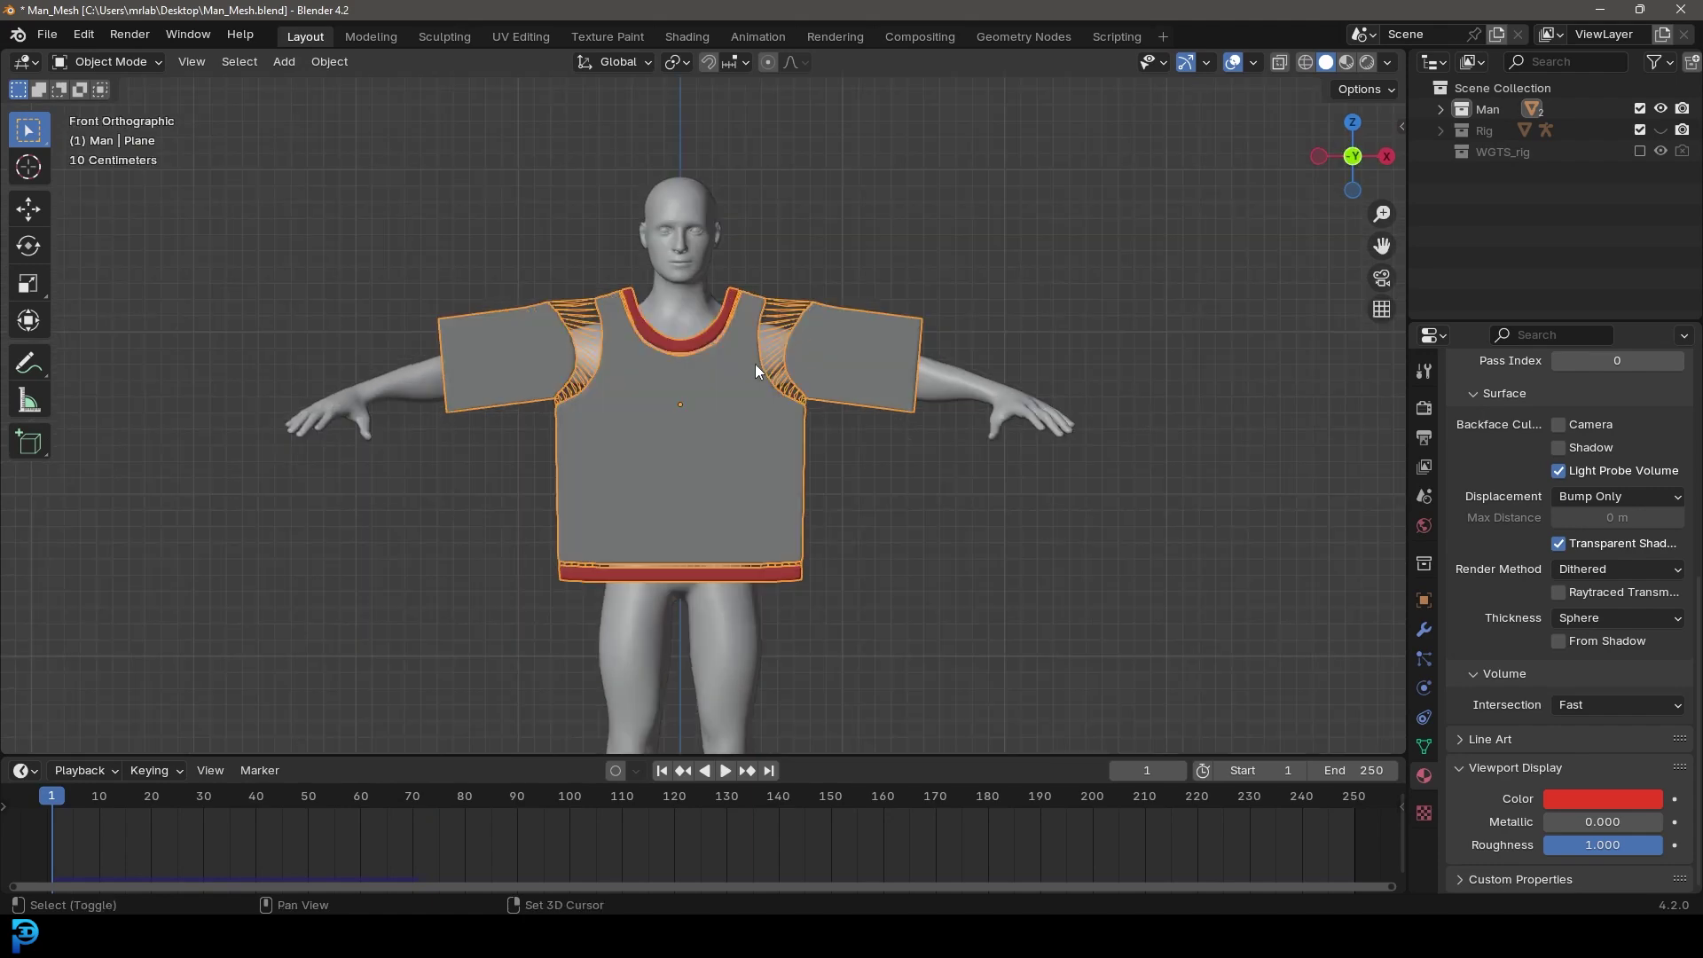
scroll(777, 359, "up", 1)
key("ctrl+s")
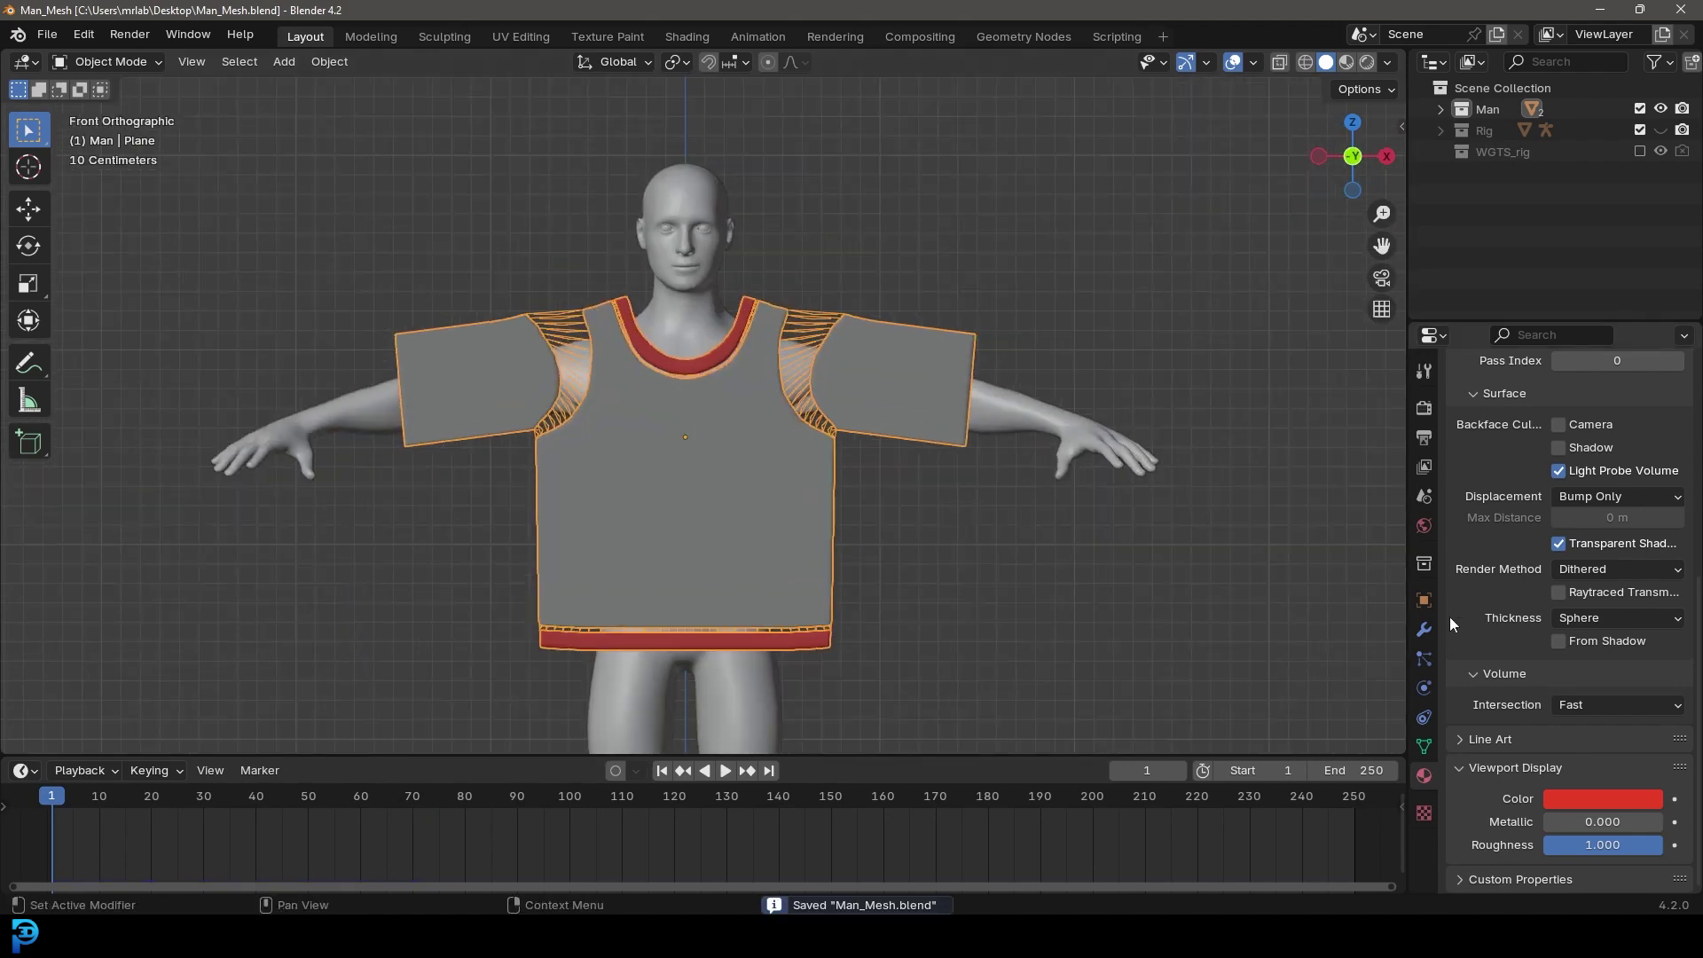
Step: Set the shirt's cloth simulation quality steps to 12
left_click(1423, 688)
scroll(1473, 568, "up", 6)
double_click(1604, 631)
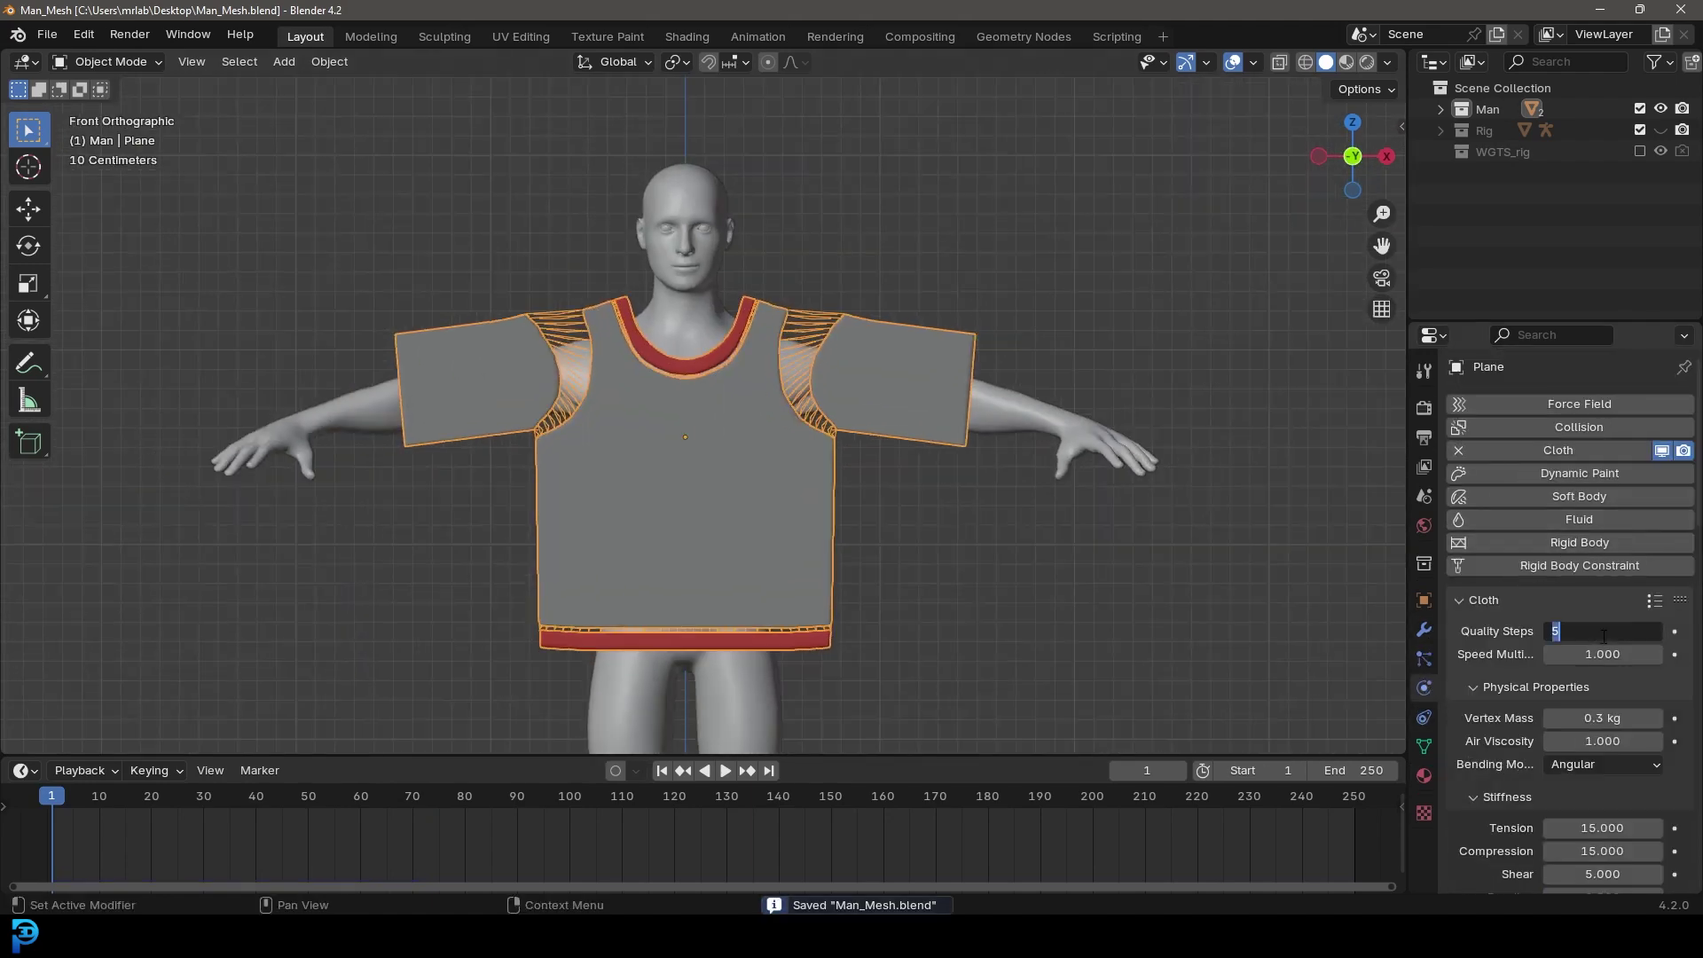
type("12")
key("Return")
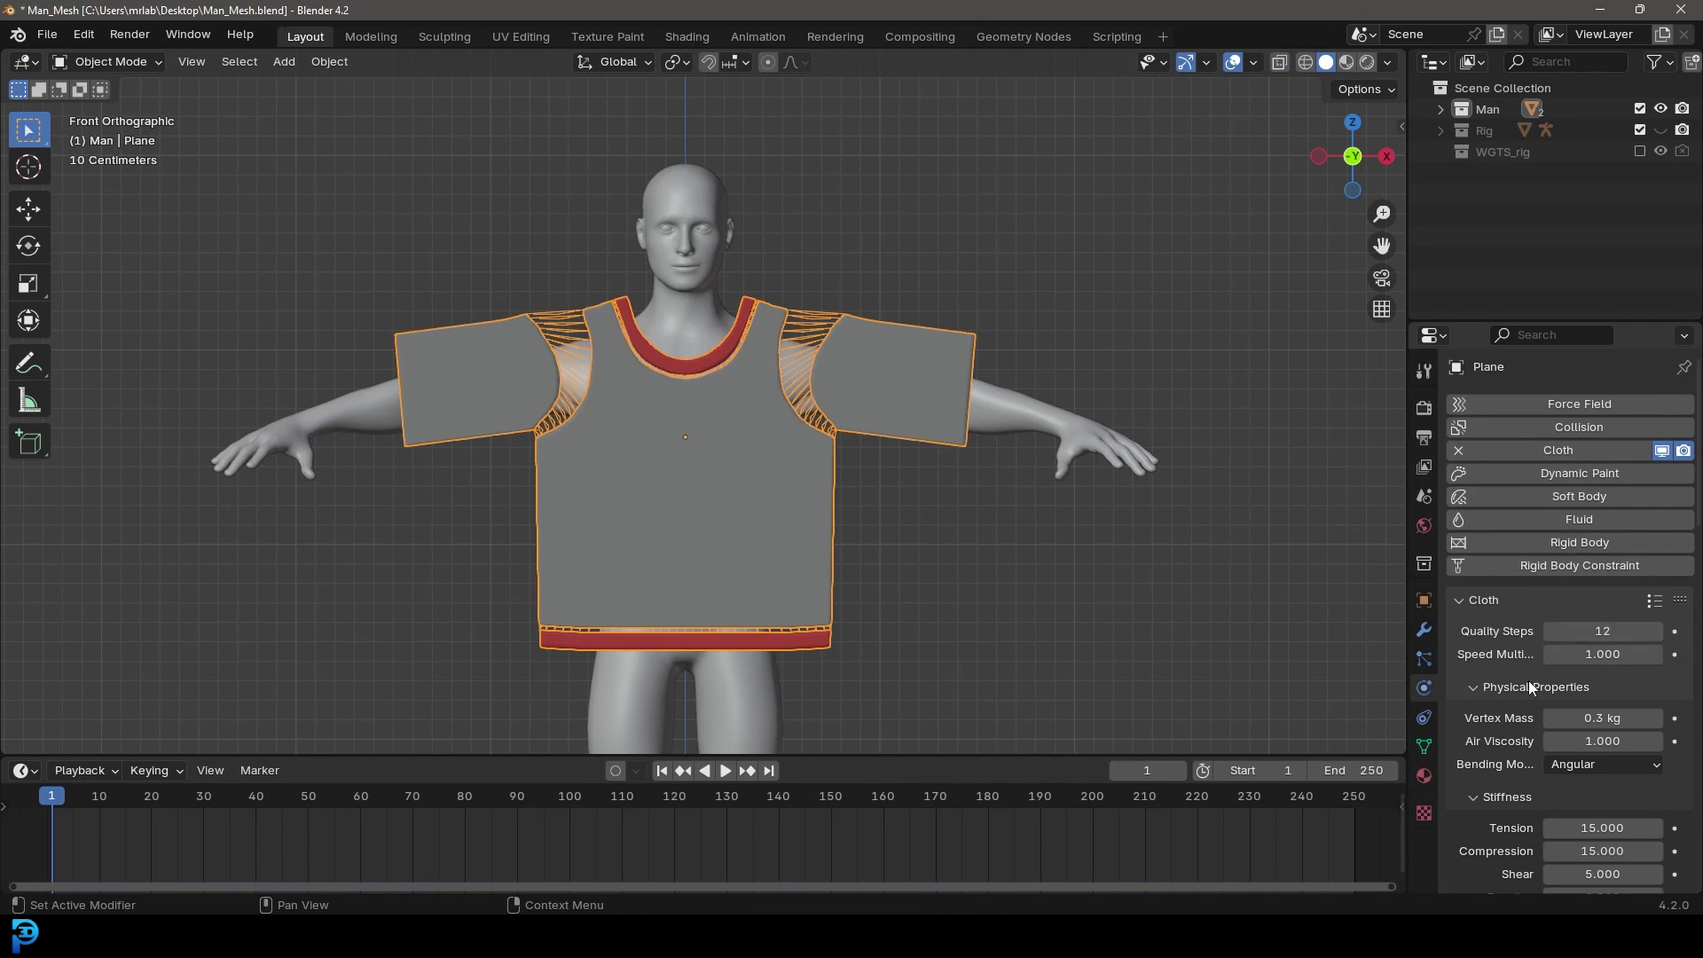
Step: Set the cloth's self-collision distance to 0.008 m and its collision quality to 5
scroll(1530, 687, "down", 12)
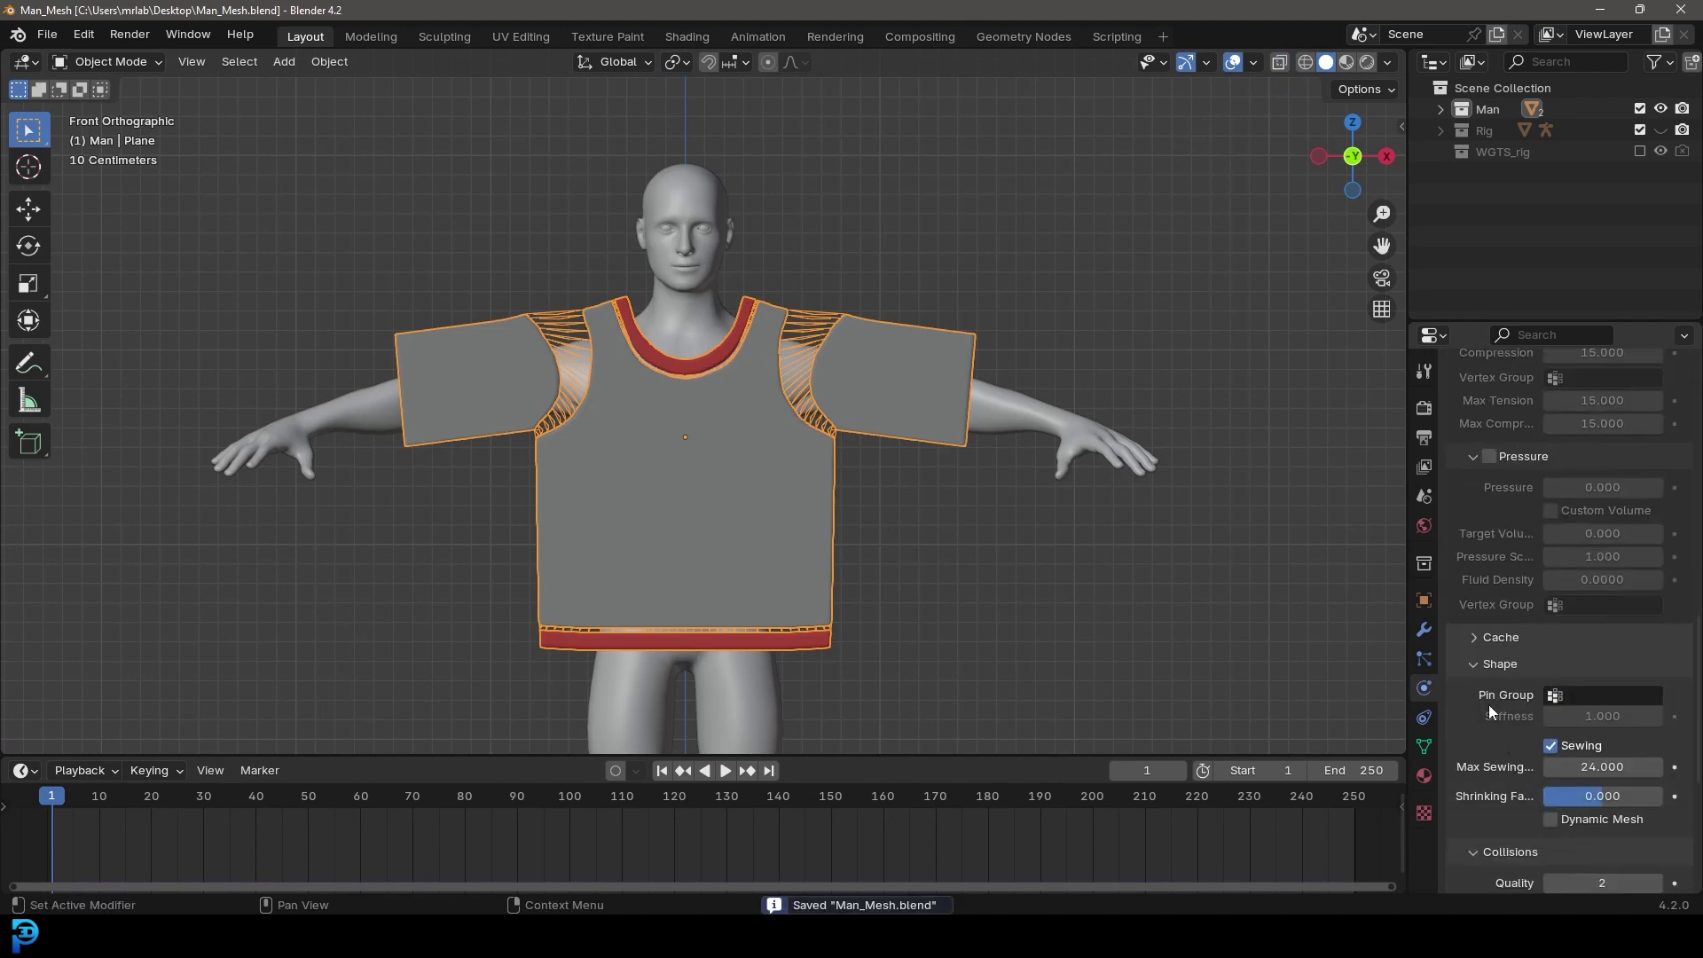
scroll(1496, 822, "down", 1)
scroll(1490, 826, "down", 5)
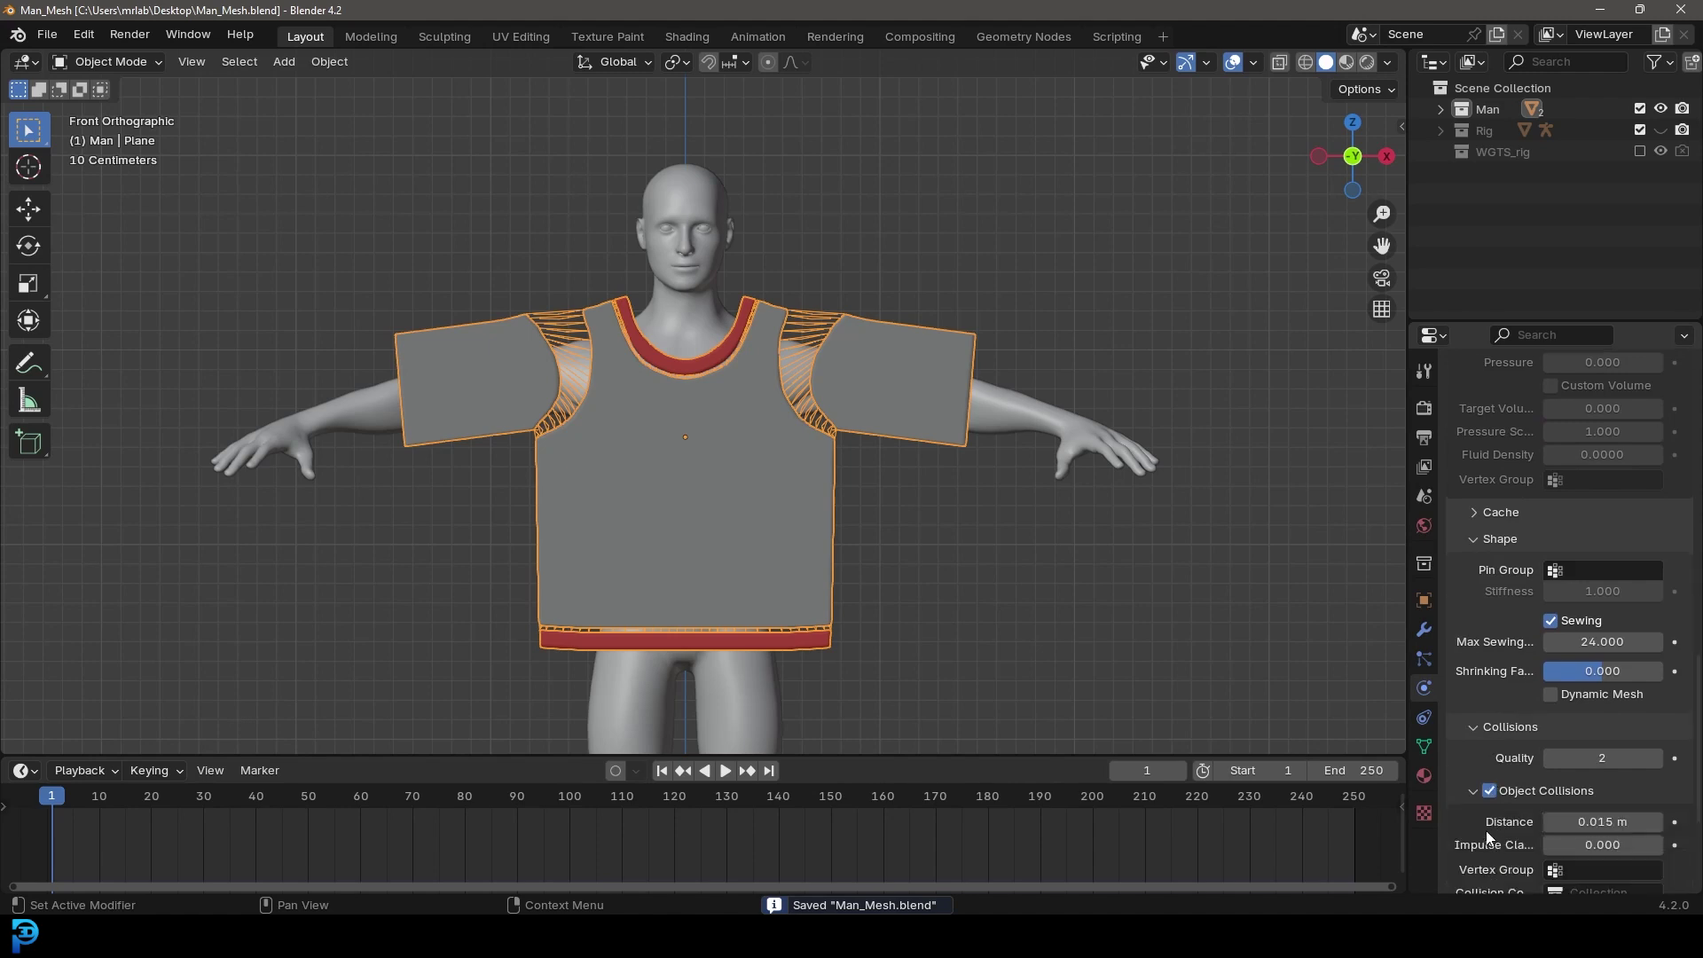
double_click(1597, 696)
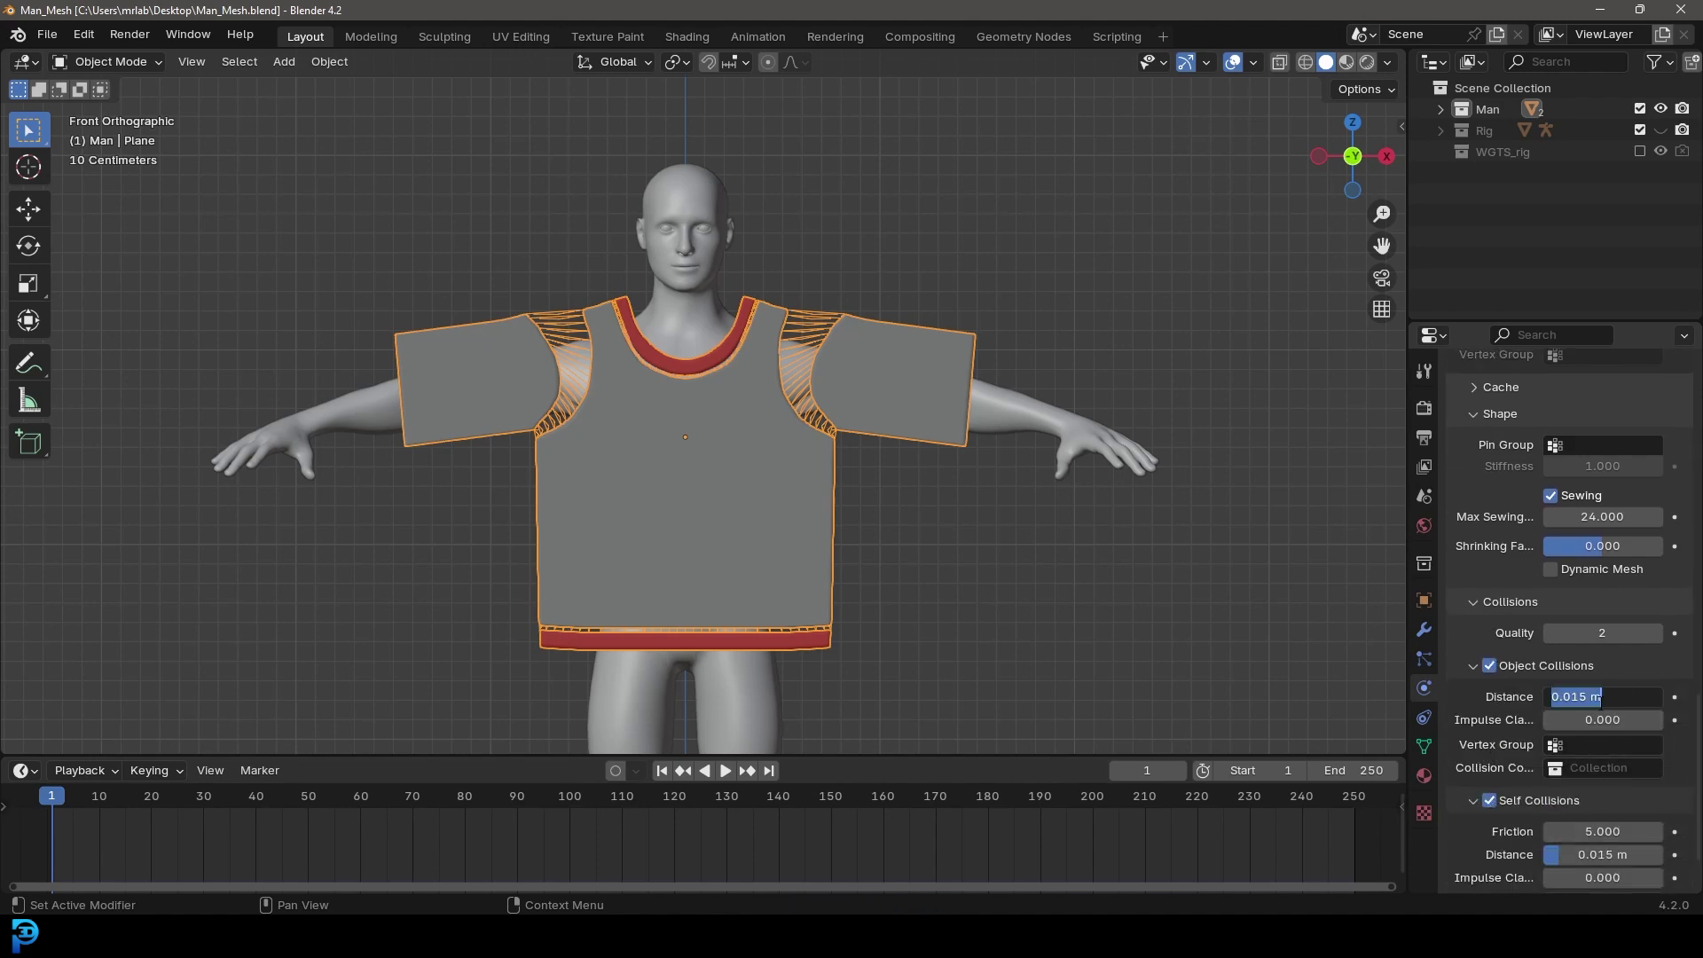
key("Escape")
scroll(1611, 793, "down", 1)
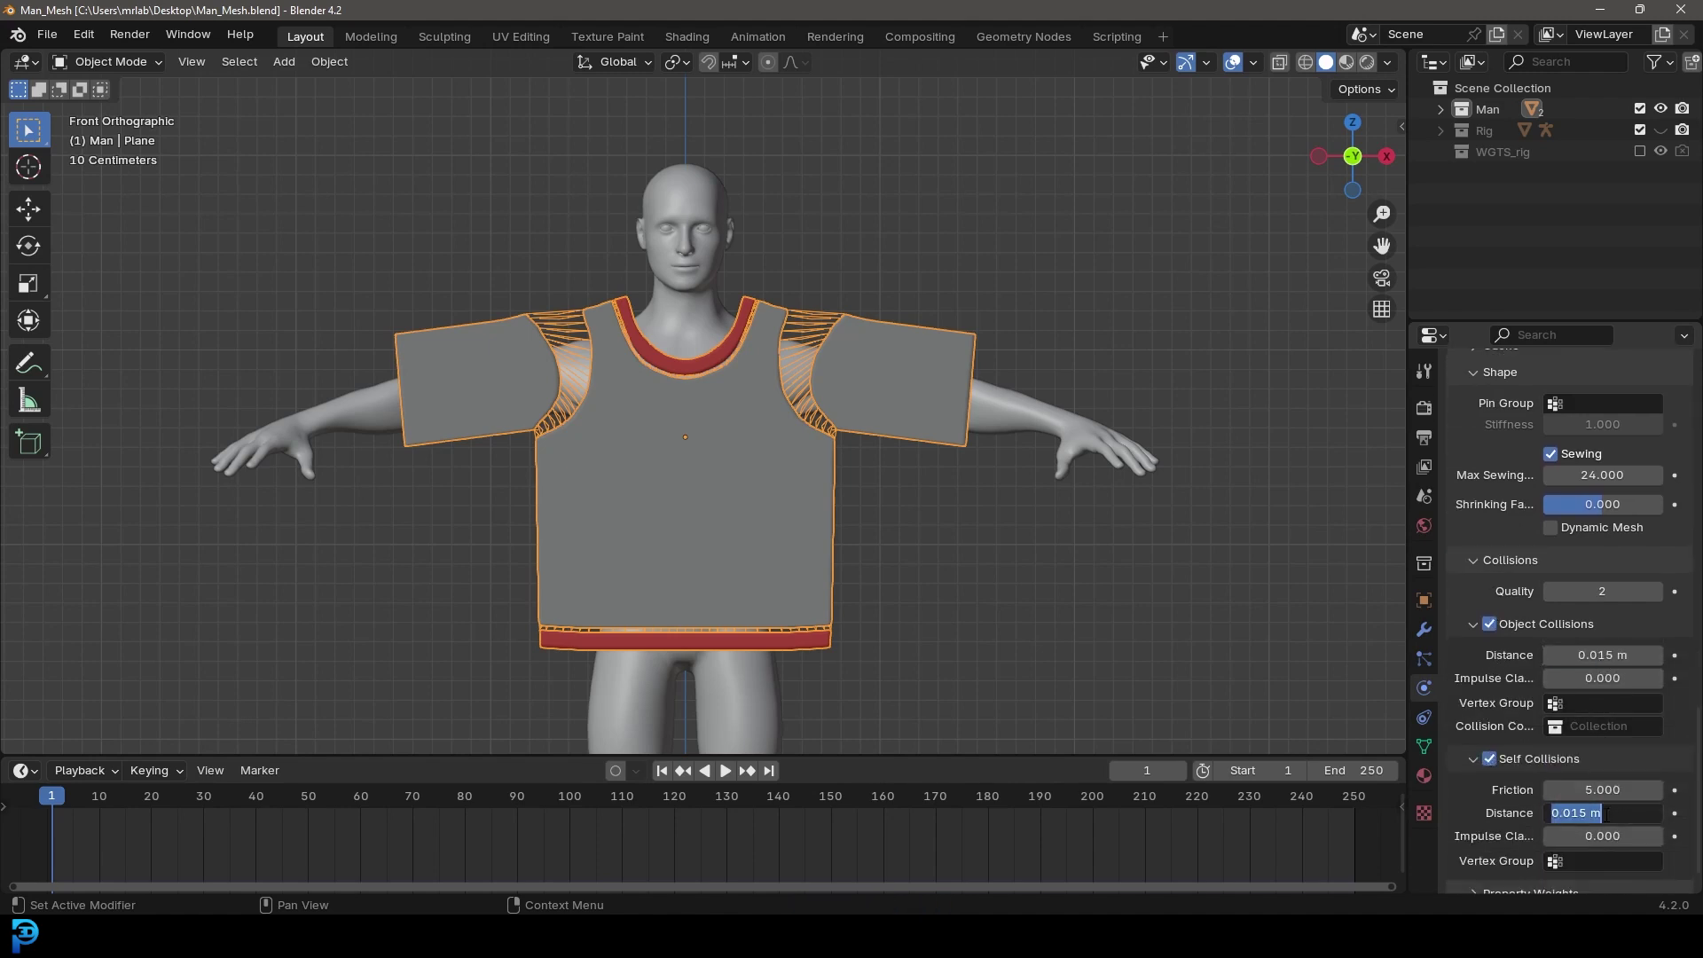
left_click(1606, 814)
type(".008")
key("Return")
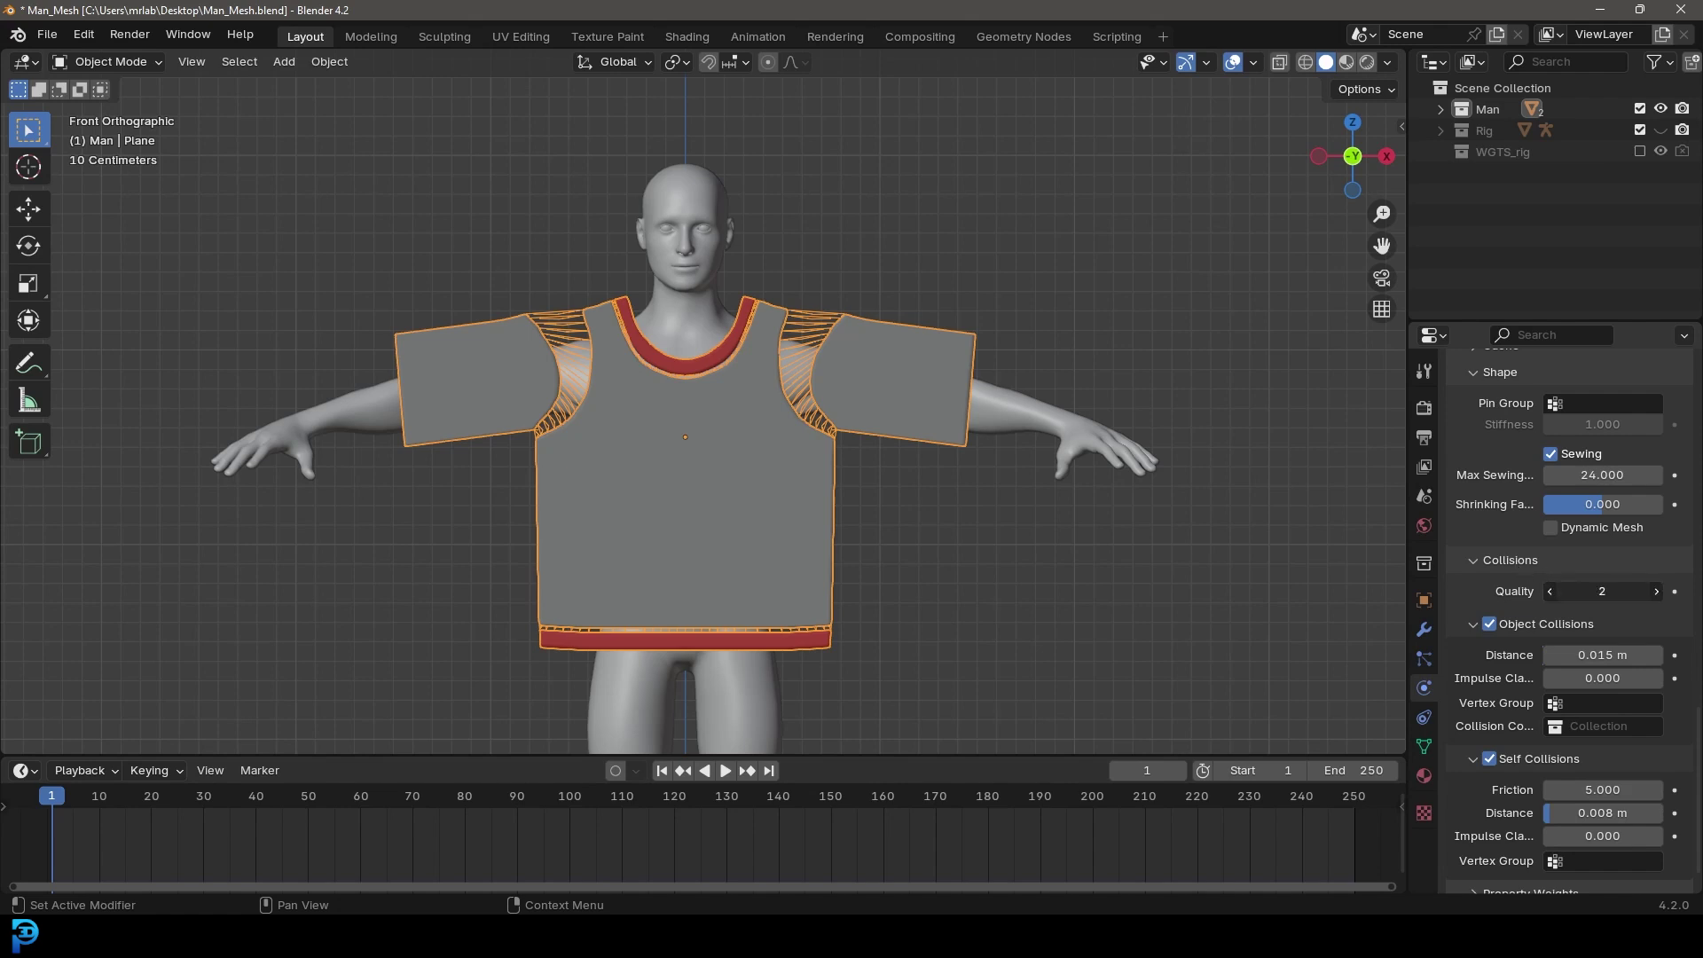
type("5")
key("Return")
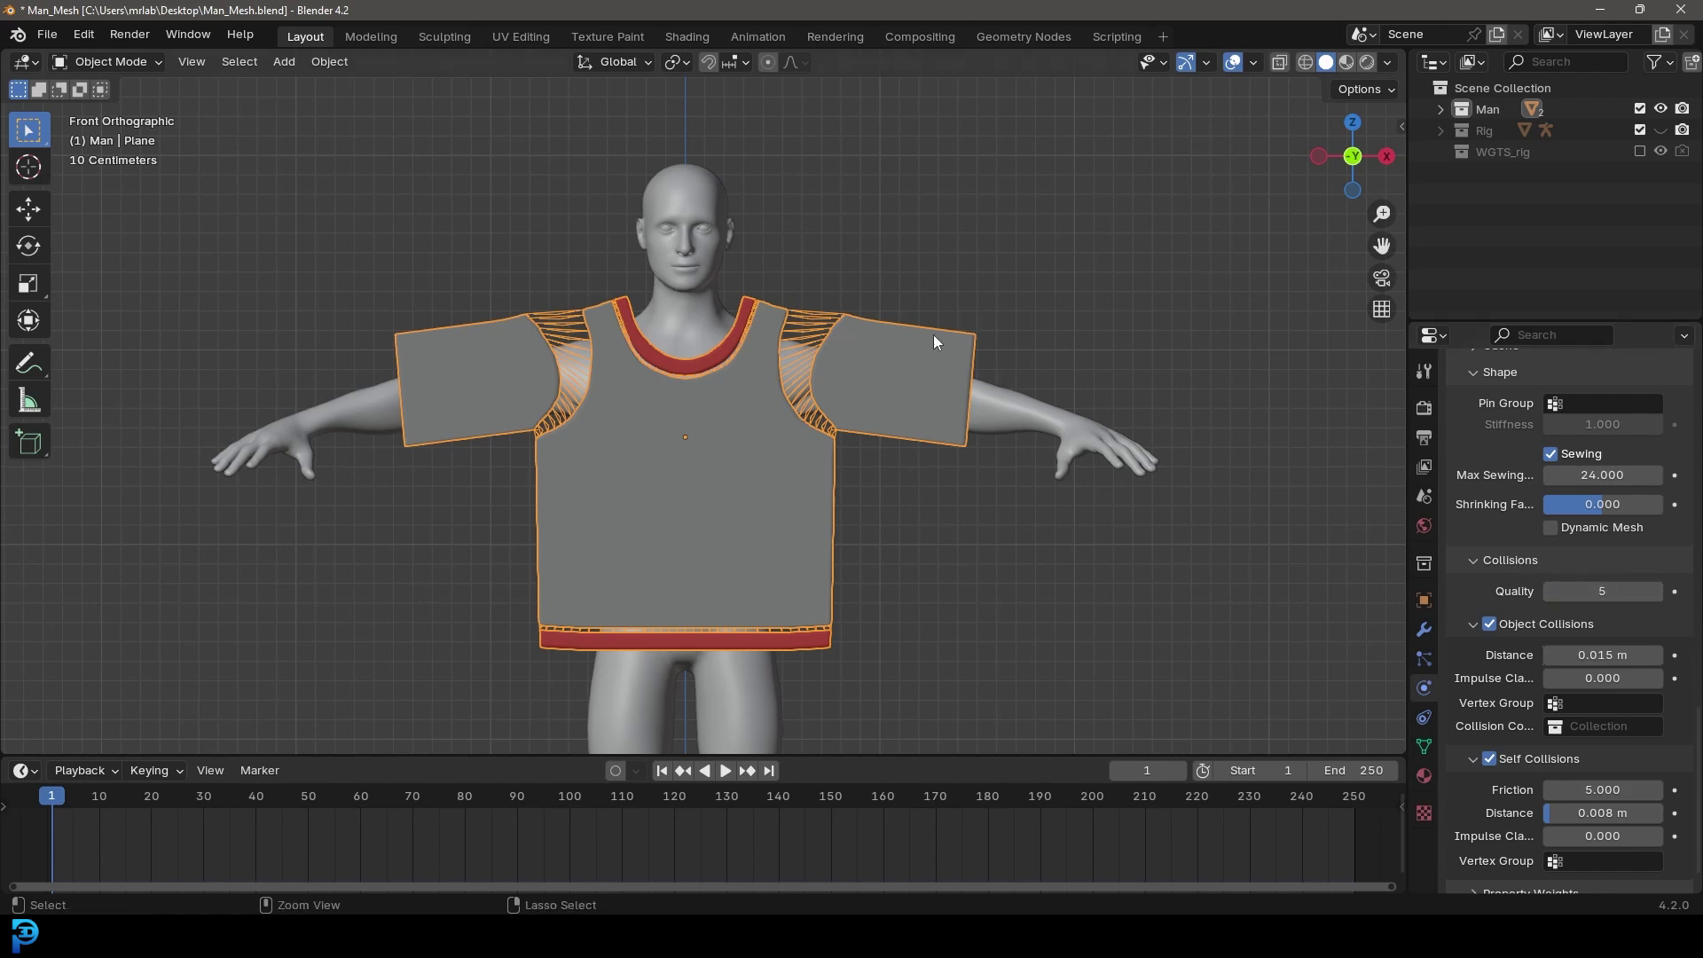
Step: Save the file and play the simulation with the new collision settings
key("ctrl+s")
left_click(296, 633)
key("space")
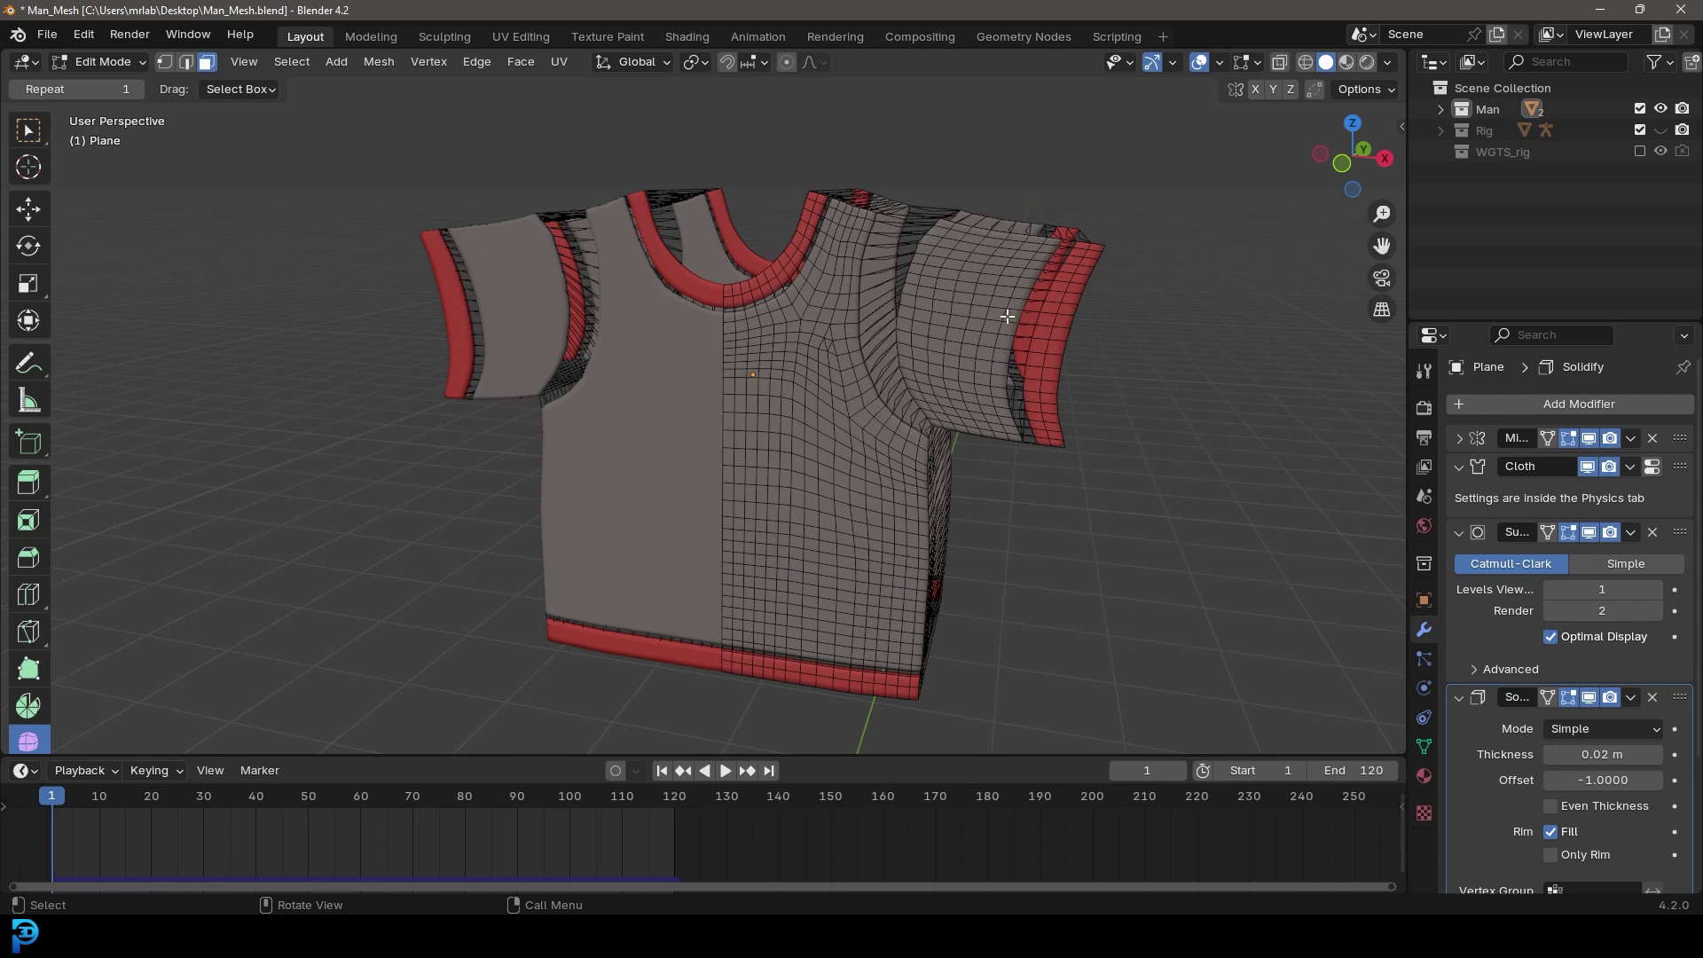
Step: Return to Object Mode and review the shirt's material settings and sewing threads from the front
key("Tab")
middle_click_drag(916, 327, 869, 357)
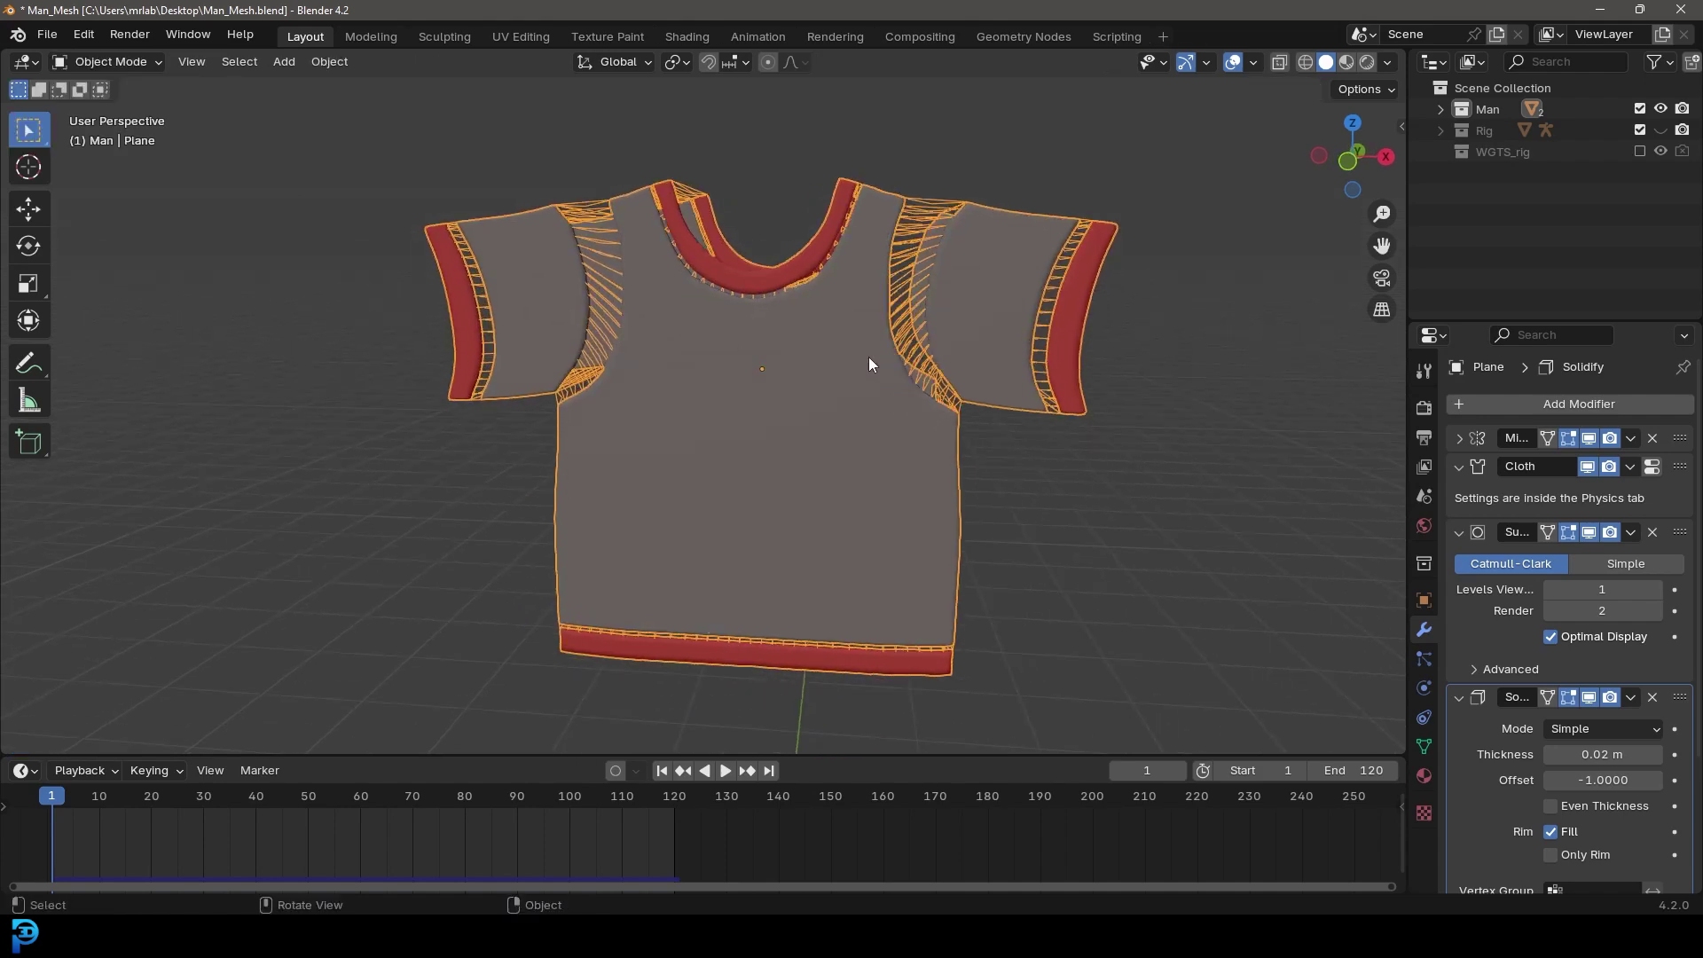
left_click(1424, 776)
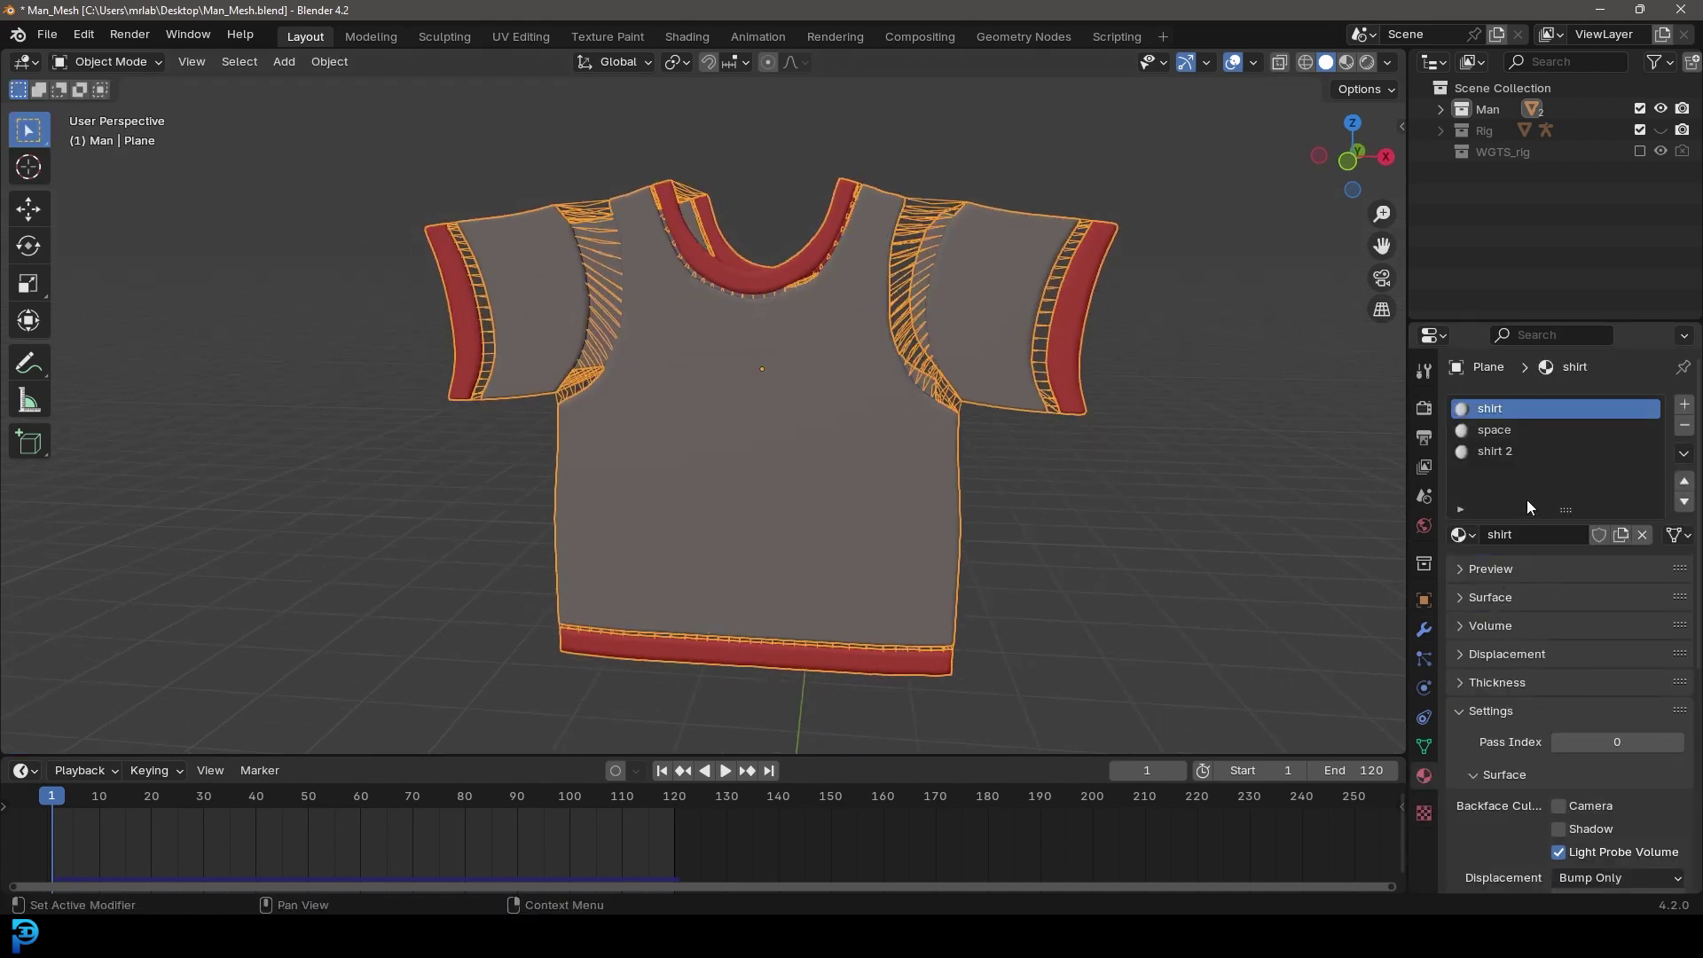
scroll(1499, 417, "down", 5)
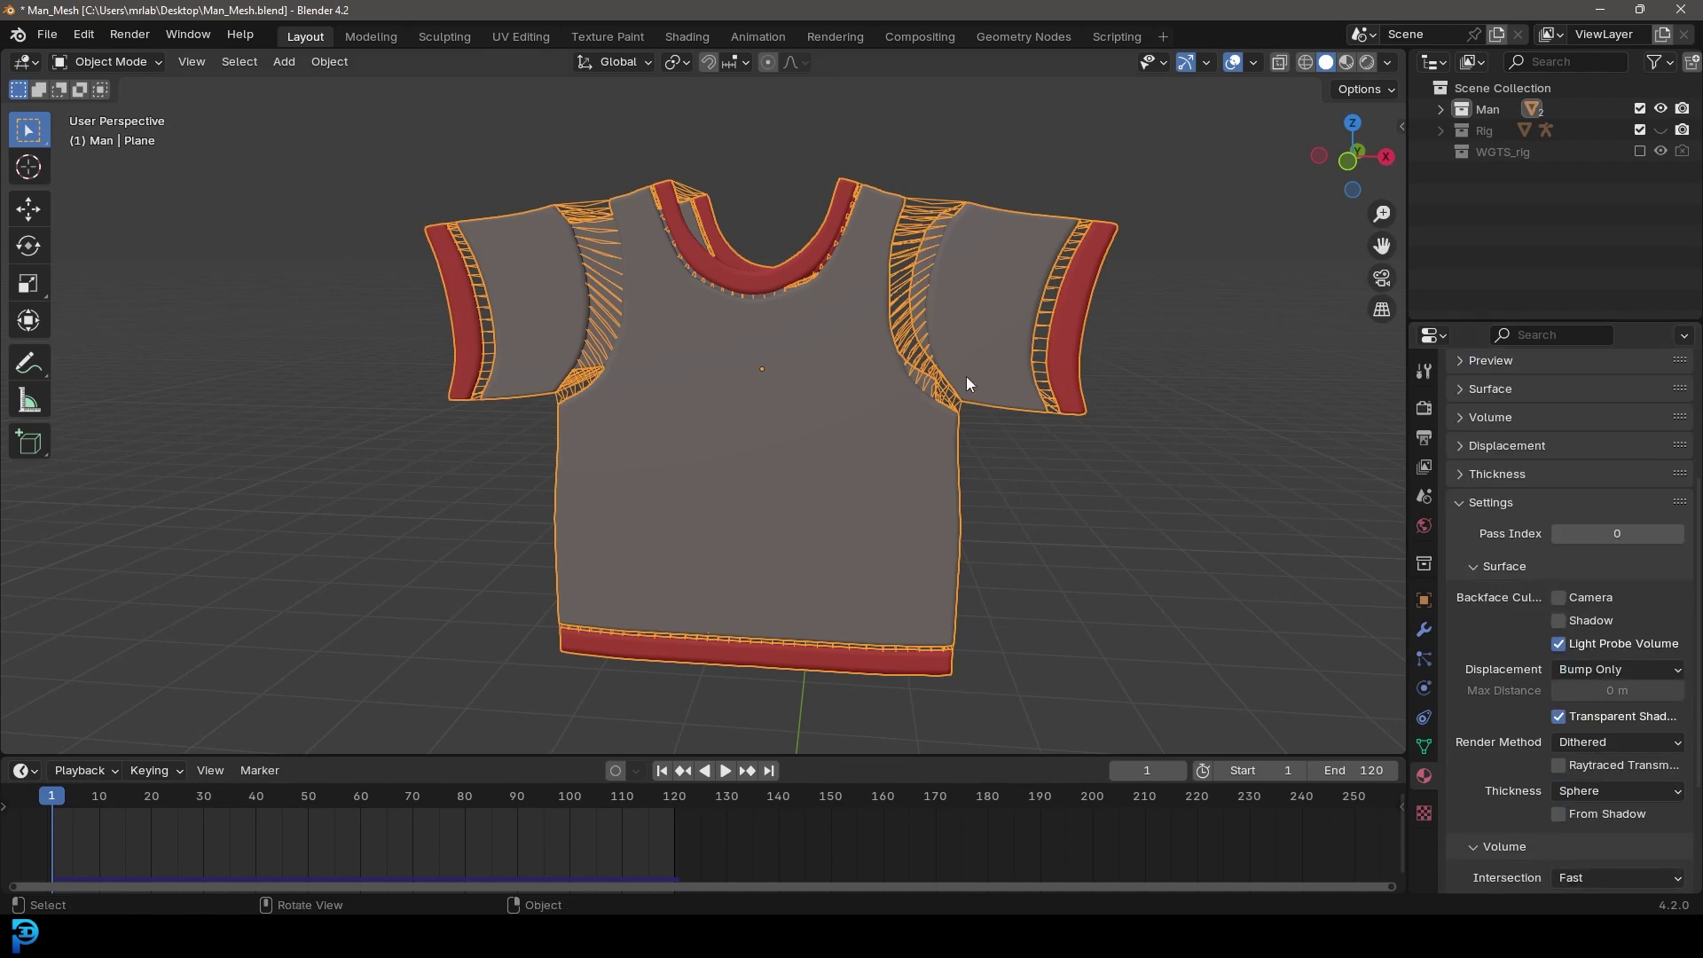
middle_click_drag(967, 384, 843, 412)
key("alt+a")
scroll(882, 294, "up", 1)
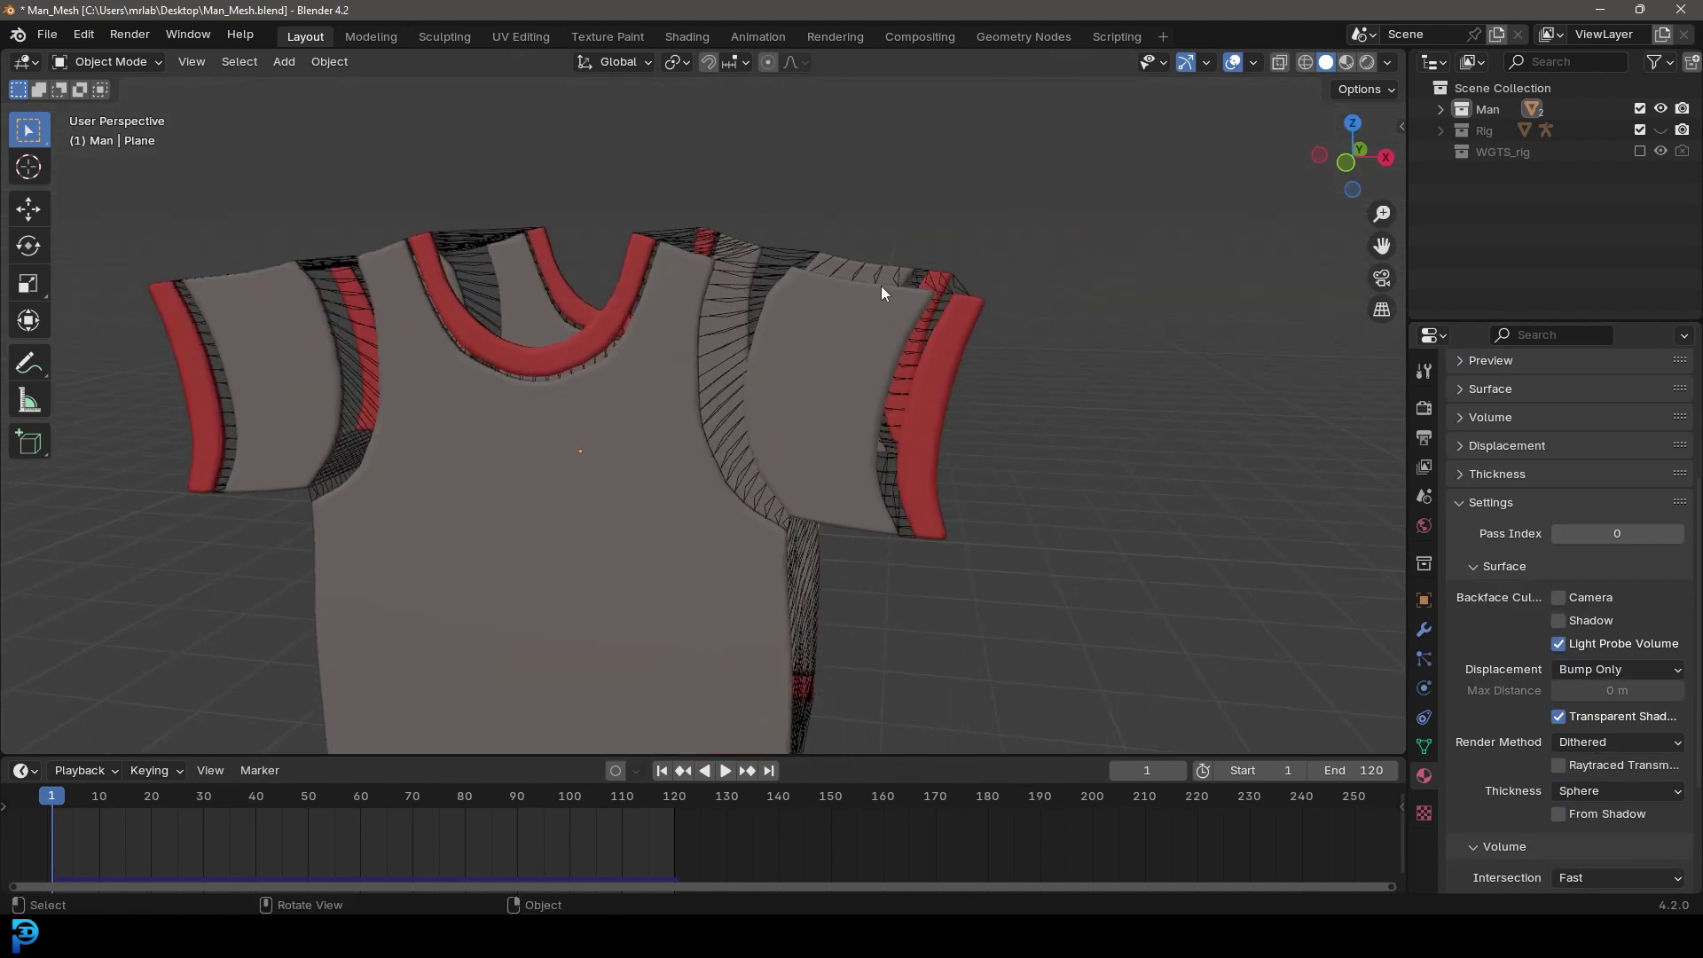
Step: Examine the red sleeve cuffs, collar and their sewing edges in the shirt's Edit Mode
key("Tab")
middle_click_drag(882, 288, 904, 350)
scroll(905, 350, "up", 5)
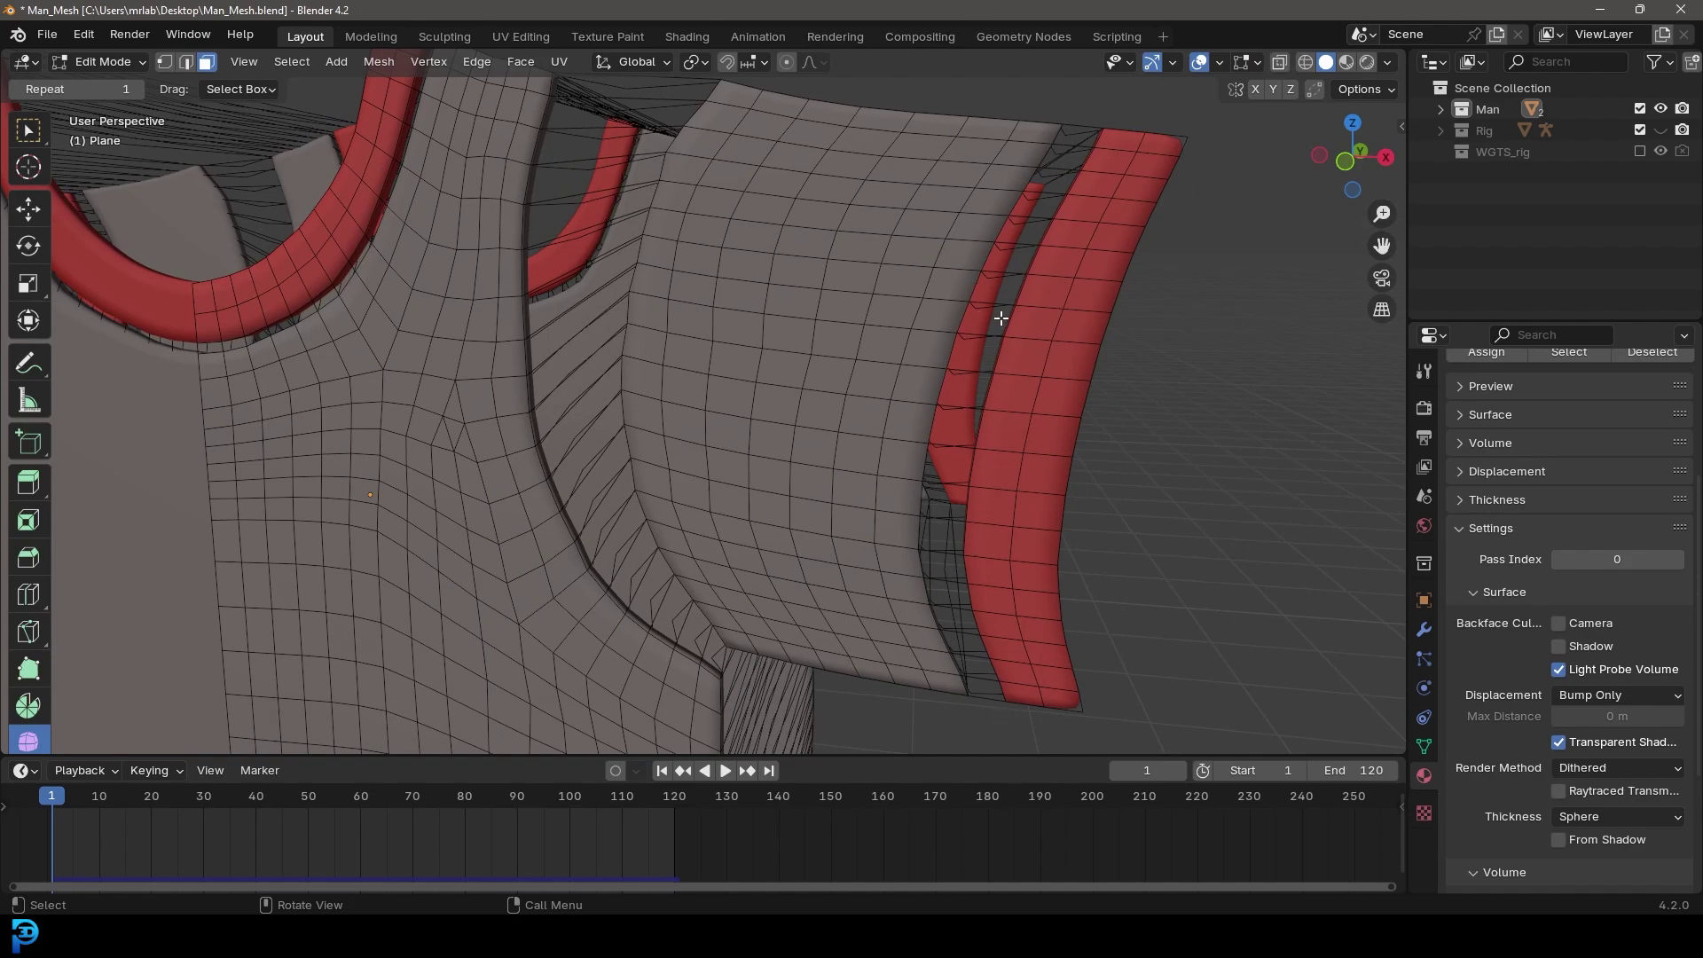
scroll(1082, 123, "down", 6)
middle_click_drag(913, 337, 695, 387)
scroll(540, 346, "up", 2)
scroll(696, 388, "up", 2)
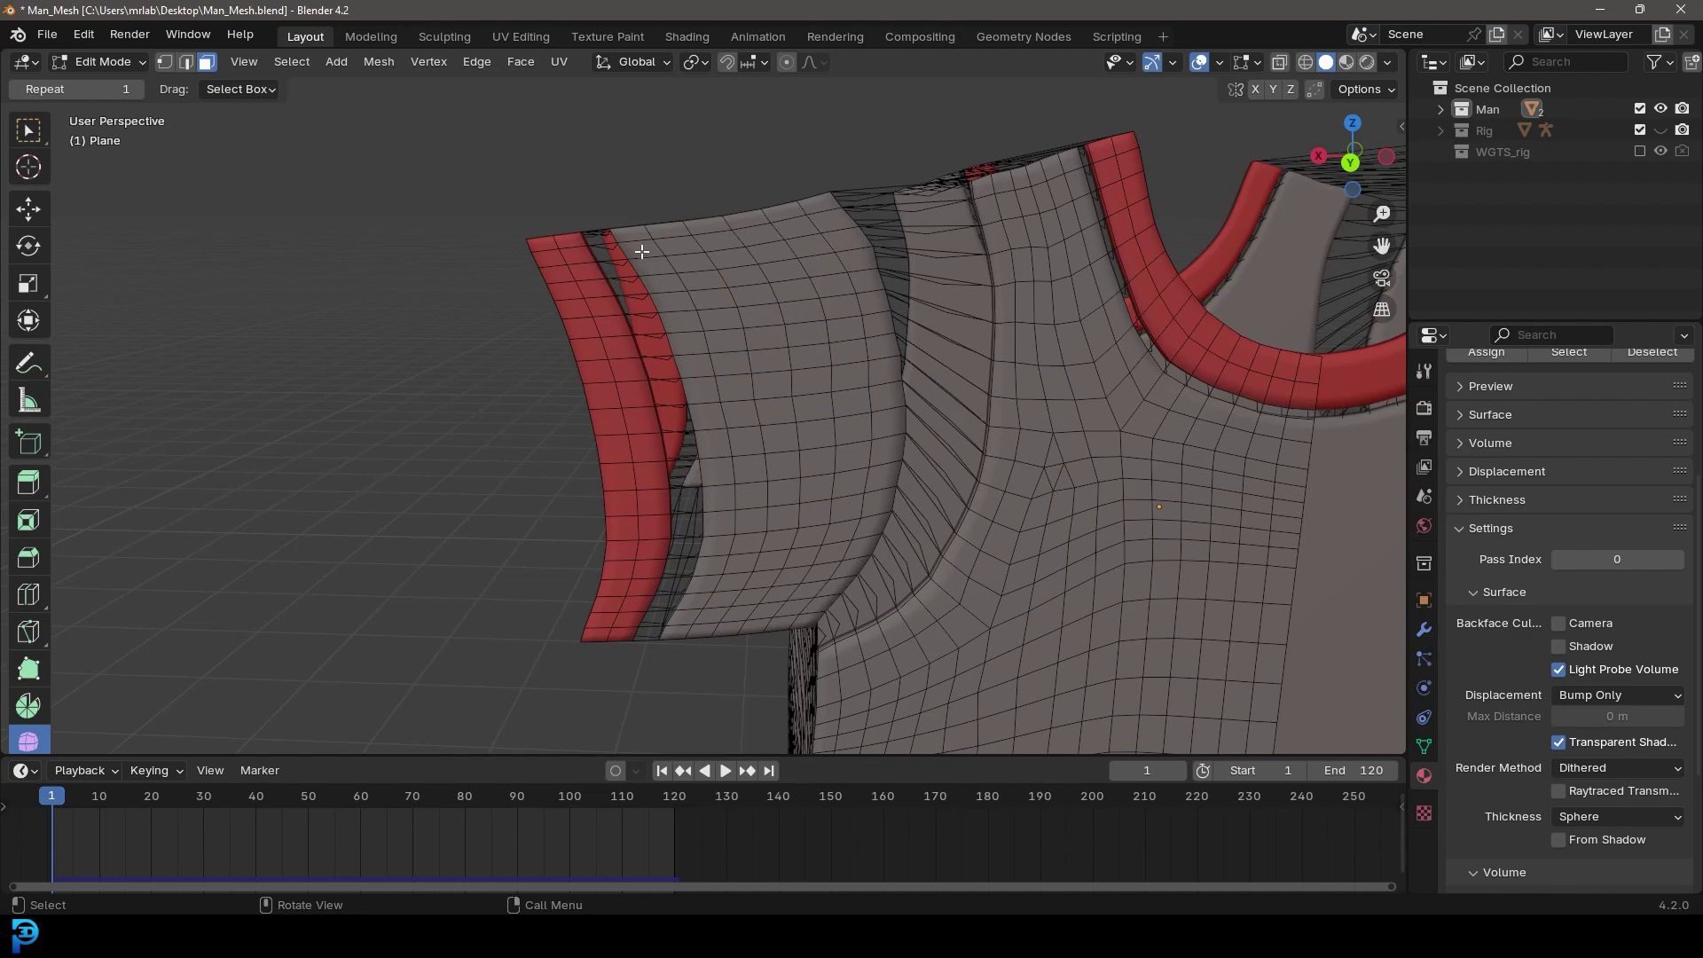
scroll(684, 327, "down", 2)
middle_click_drag(684, 328, 1065, 372)
scroll(955, 376, "up", 2)
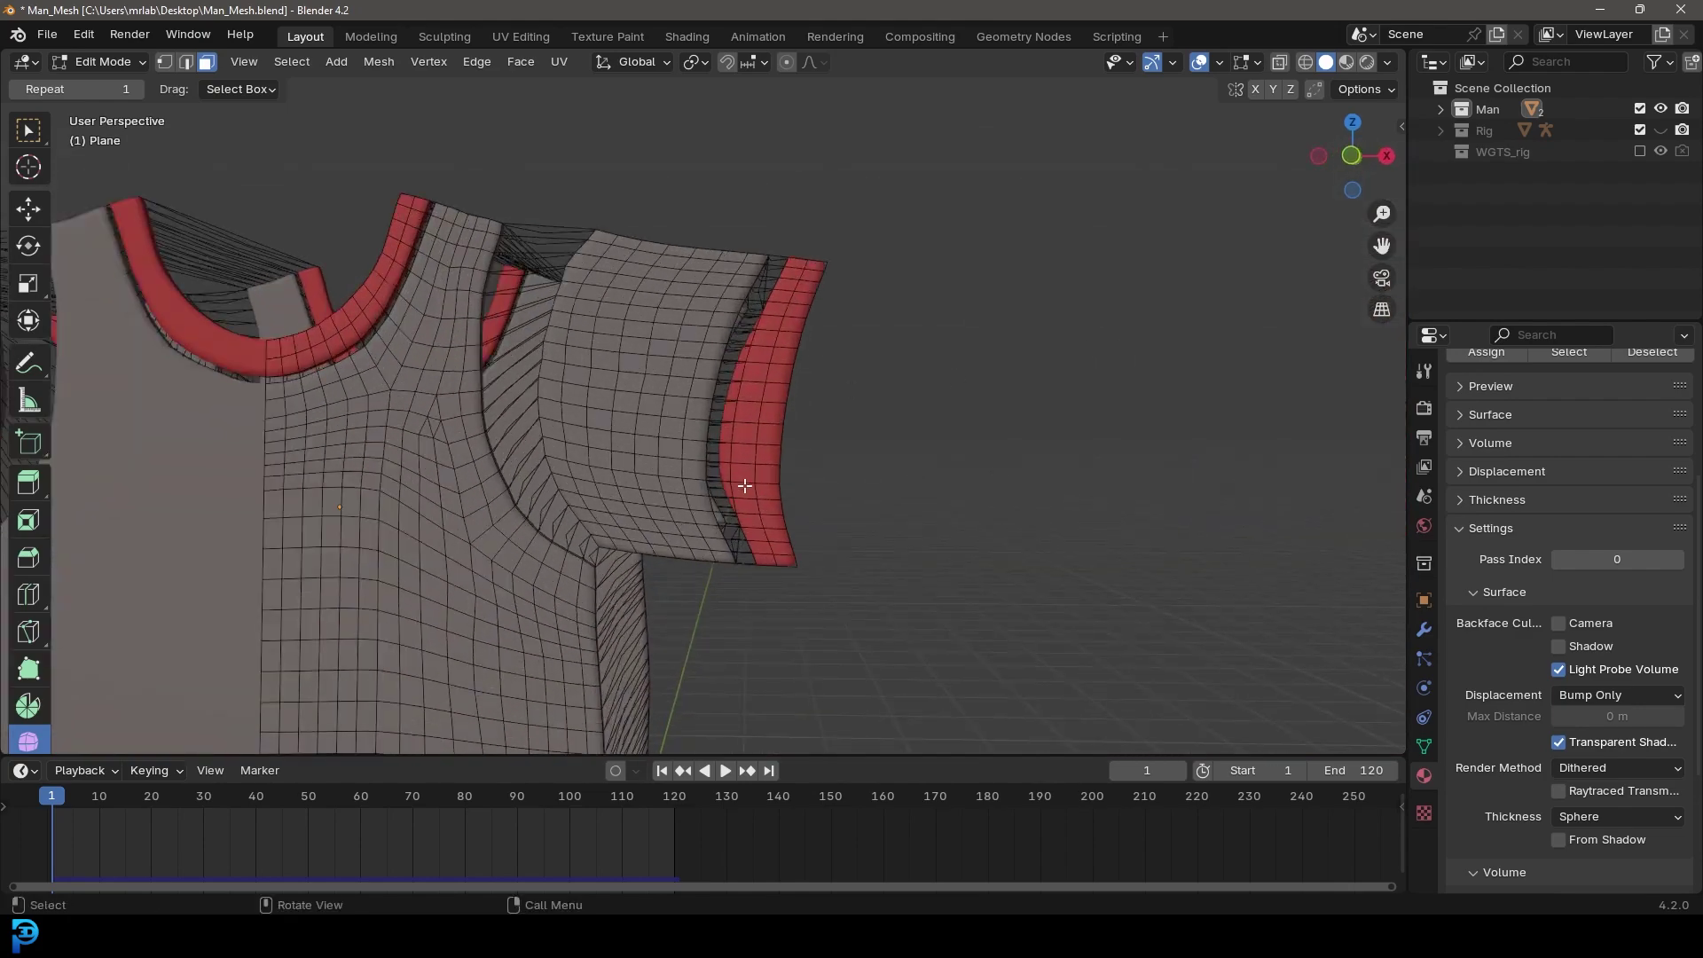
middle_click_drag(752, 405, 749, 425)
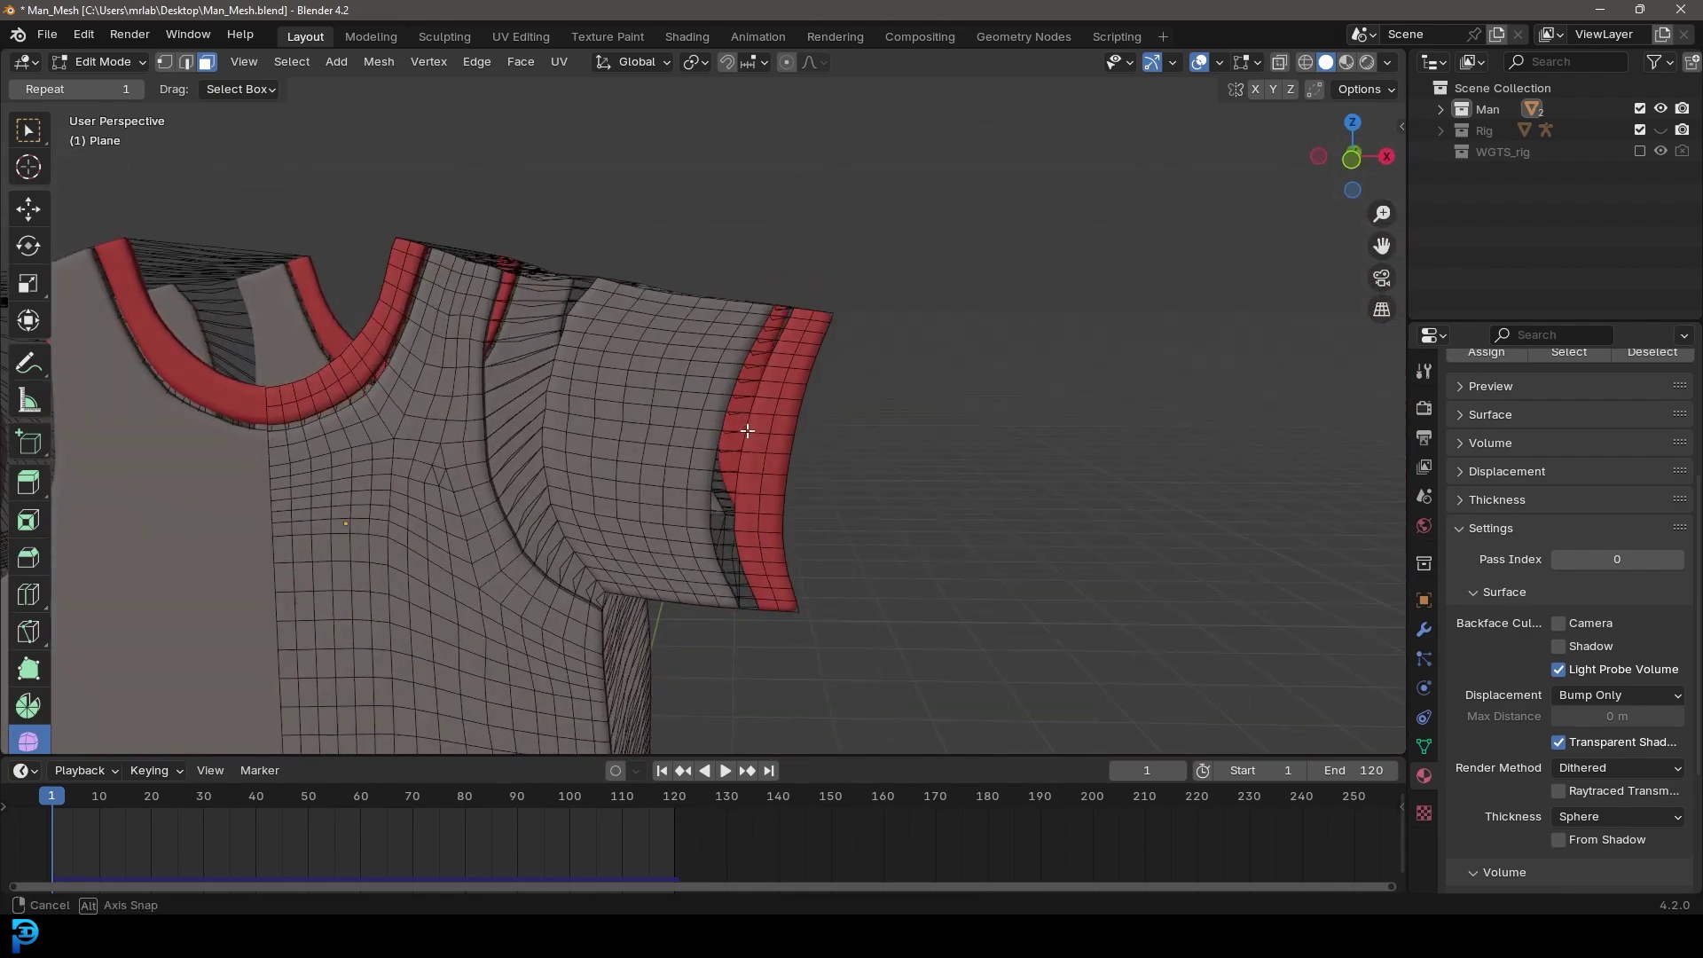
scroll(787, 399, "up", 2)
middle_click_drag(676, 498, 1357, 634, "shift")
scroll(1008, 289, "up", 2)
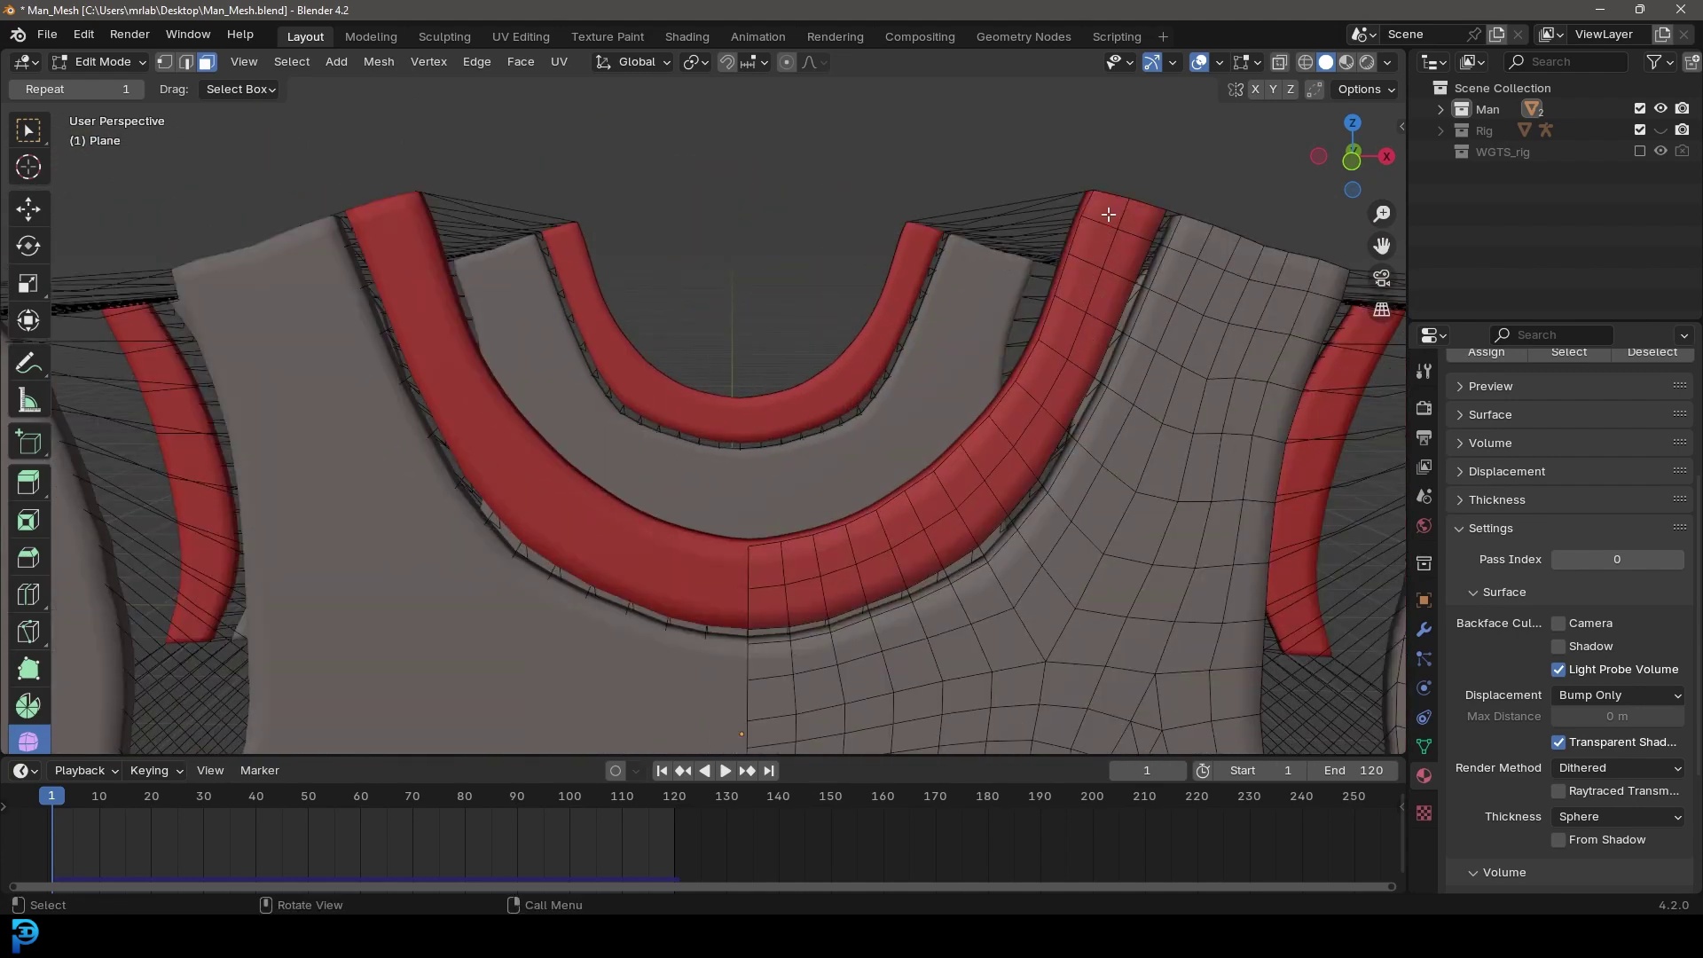
scroll(929, 531, "down", 4)
middle_click_drag(1056, 430, 901, 387)
scroll(858, 376, "up", 3)
scroll(858, 376, "down", 3)
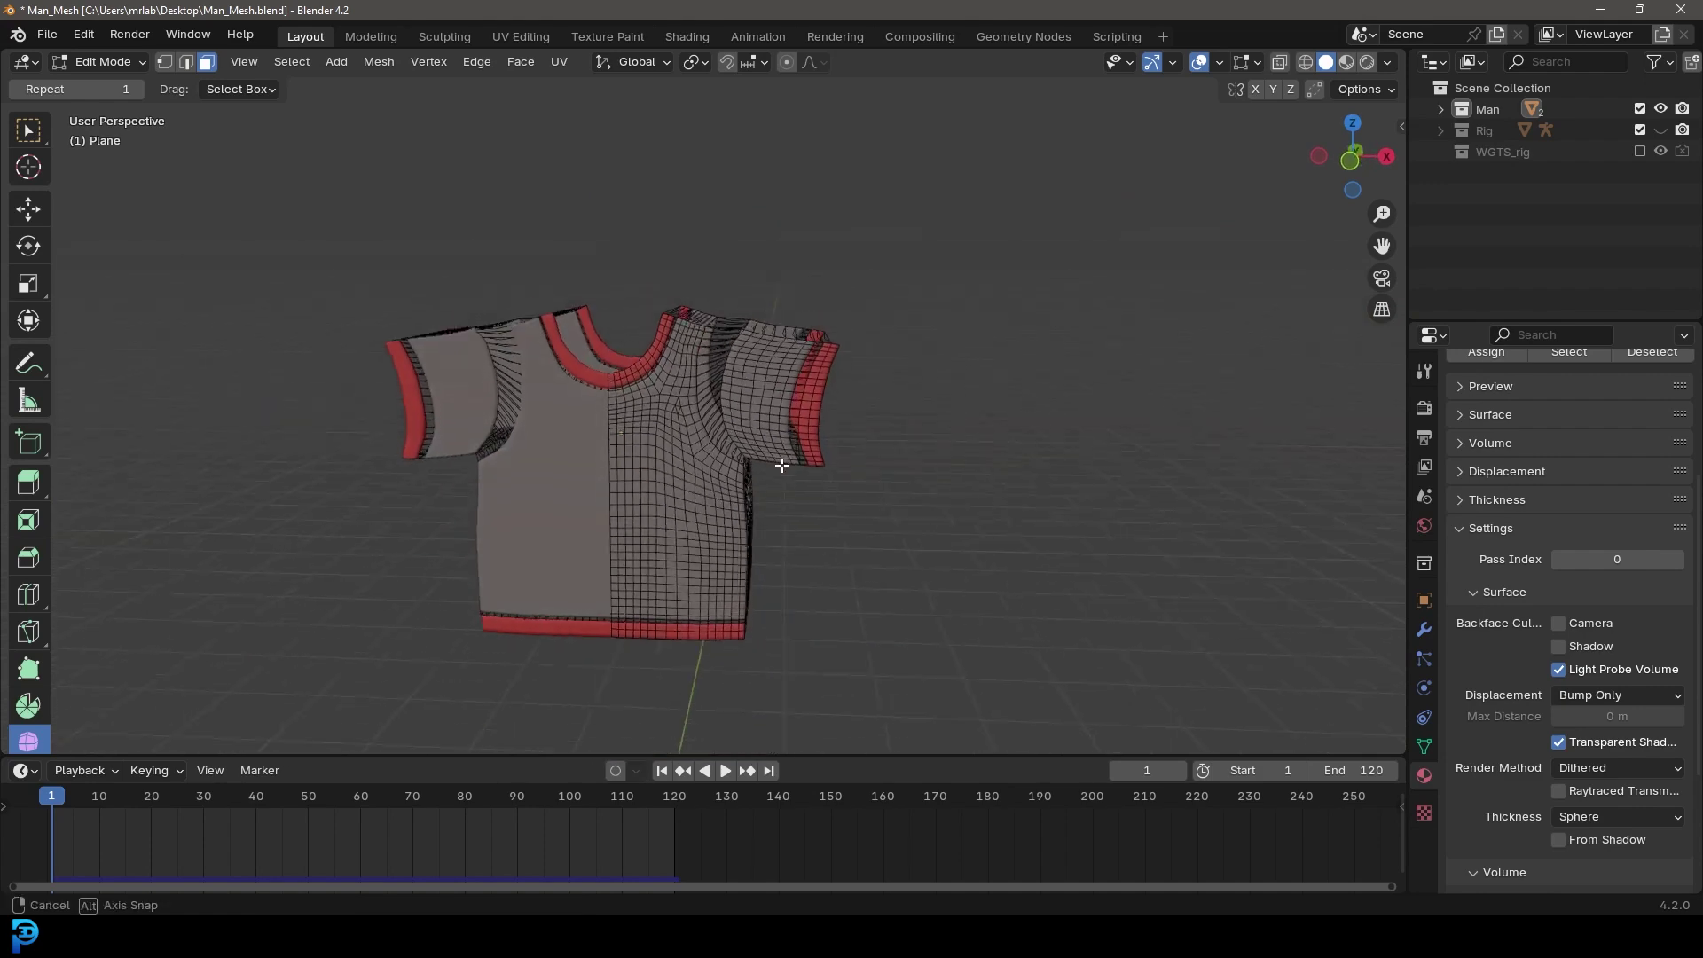
Step: Unhide the man in Object Mode, play the simulation and move to frame 70
key("Tab")
key("alt+h")
left_click(901, 369)
key("space")
scroll(628, 345, "up", 3)
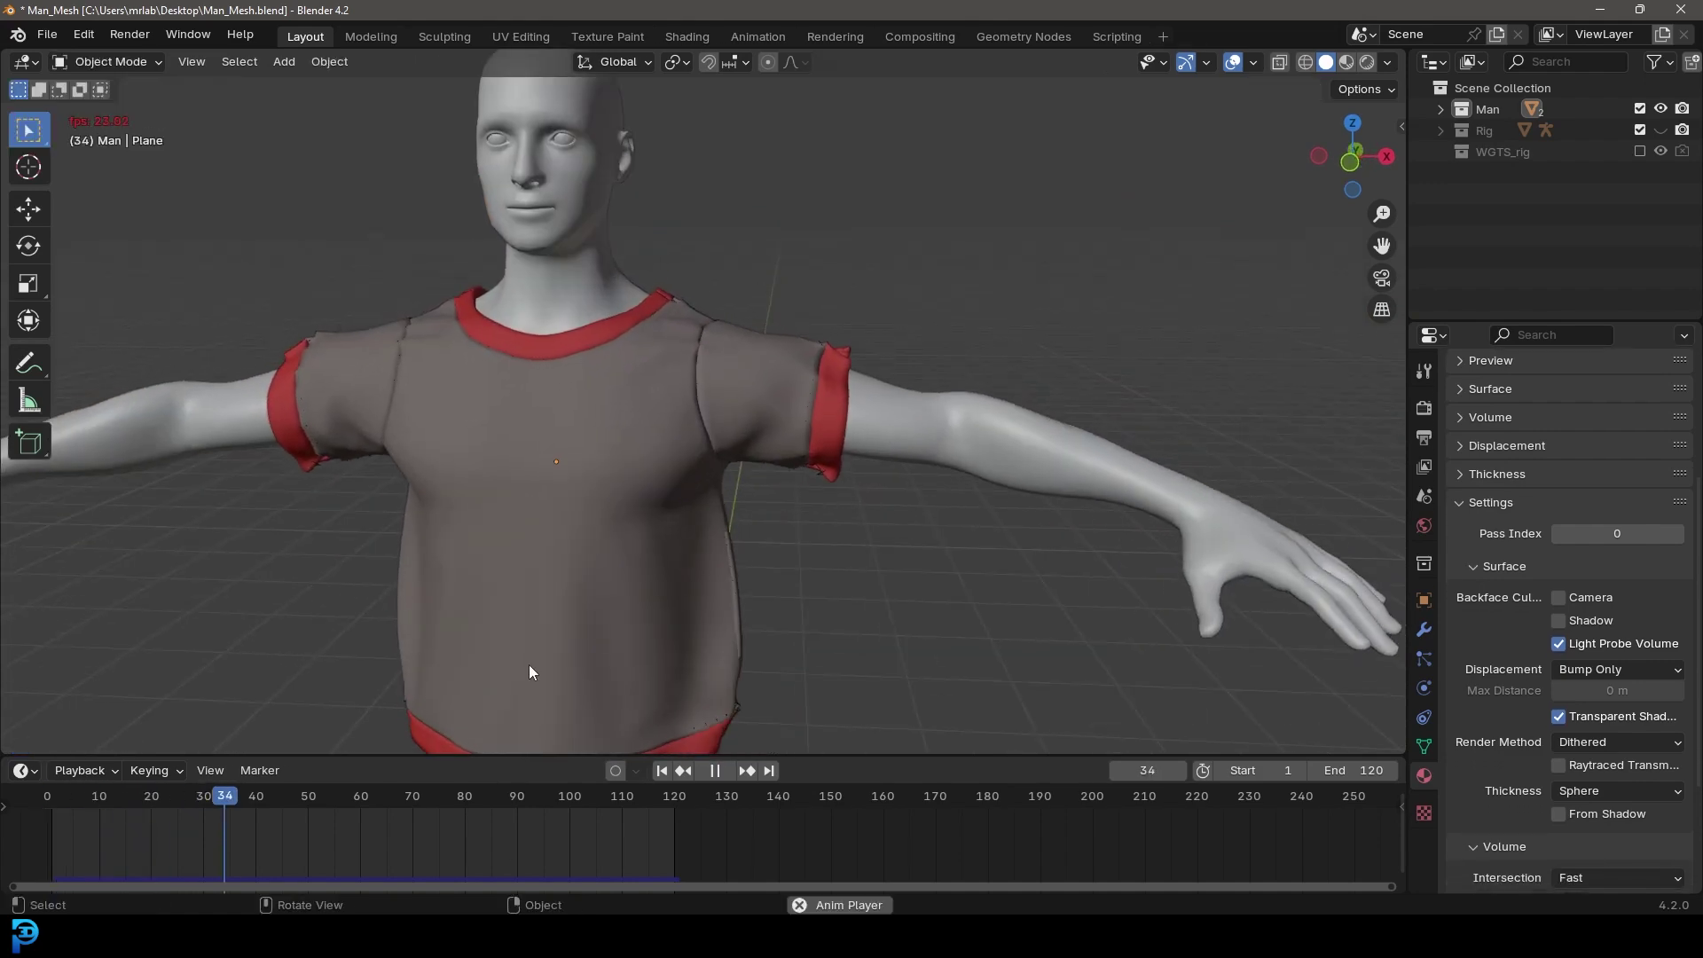
key("space")
left_click_drag(247, 795, 412, 807)
Step: Select the man and check the friction in his Softbody & Cloth collision settings
left_click(575, 289)
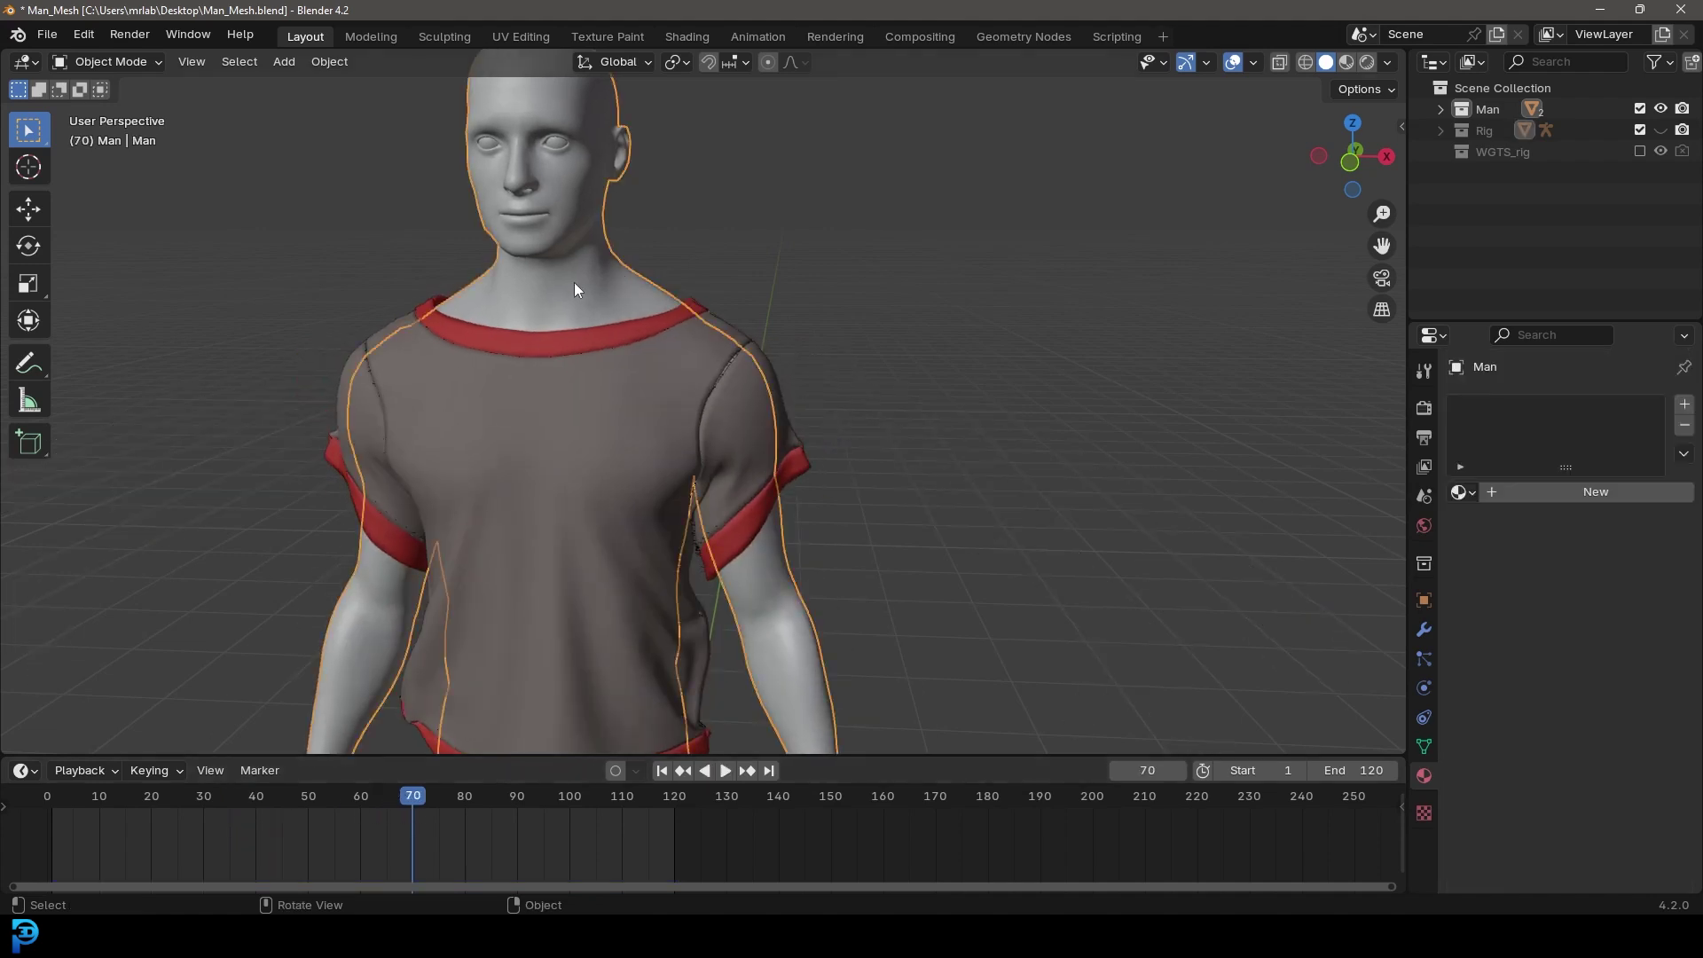
left_click(1423, 688)
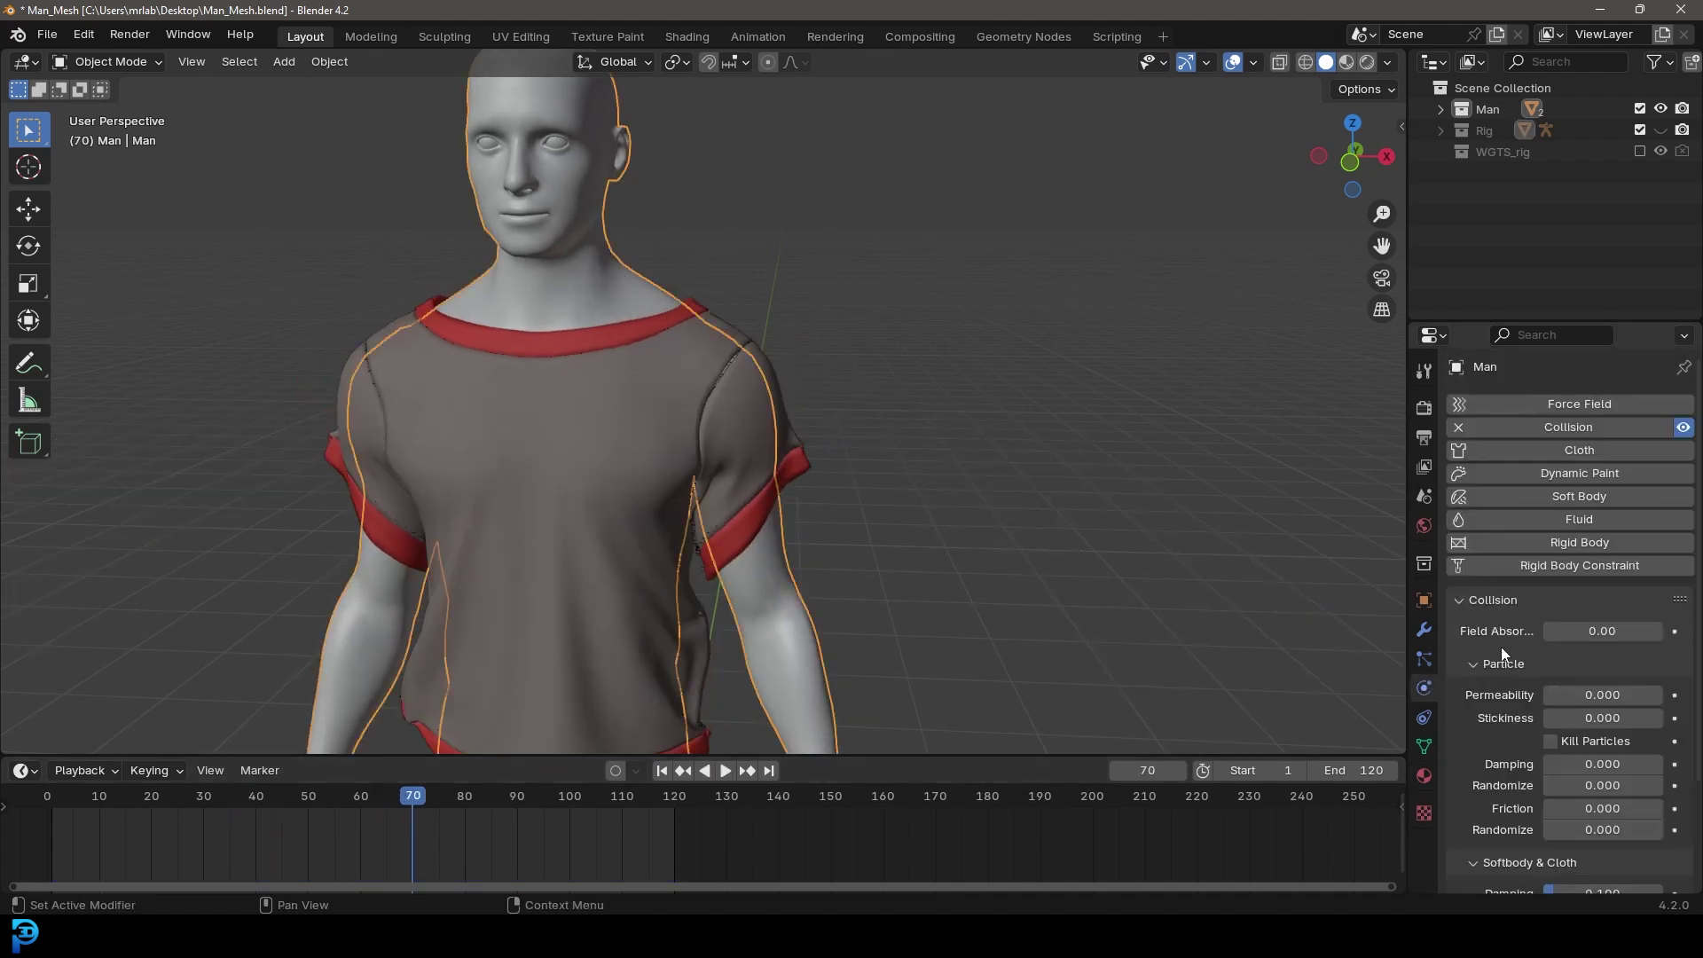
scroll(1549, 567, "down", 3)
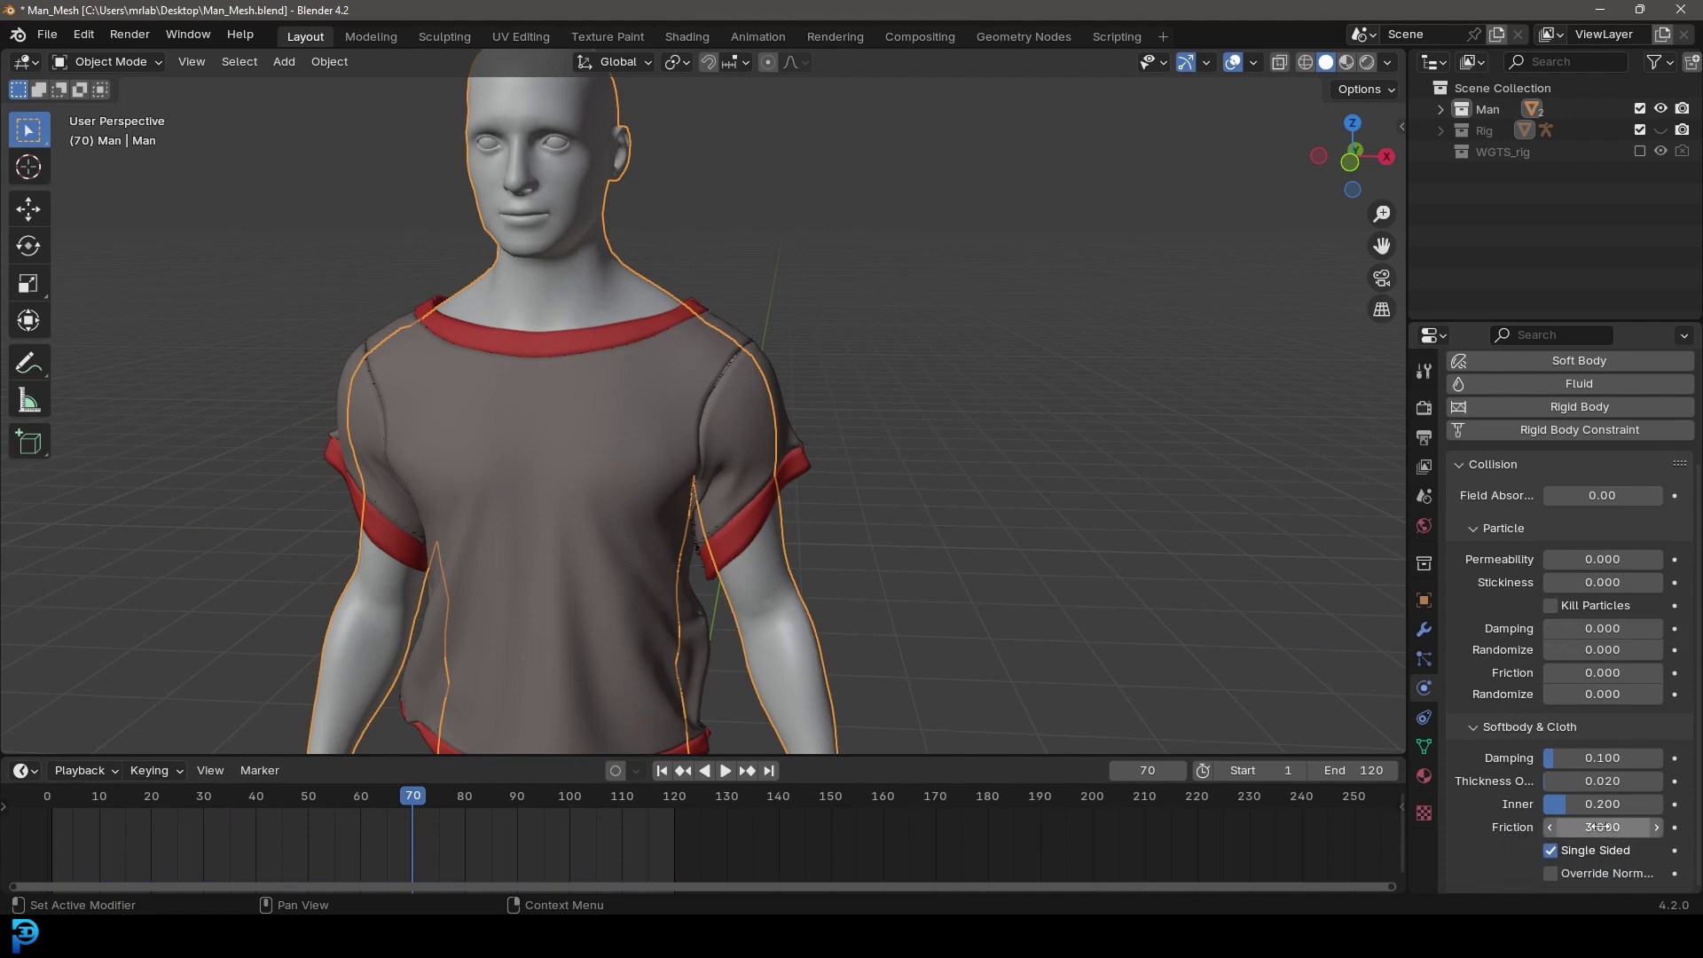
Step: Deselect everything, inspect the collar and shoulder seam up close and save the file
key("alt+a")
middle_click_drag(607, 320, 609, 366, "shift")
scroll(609, 365, "up", 4)
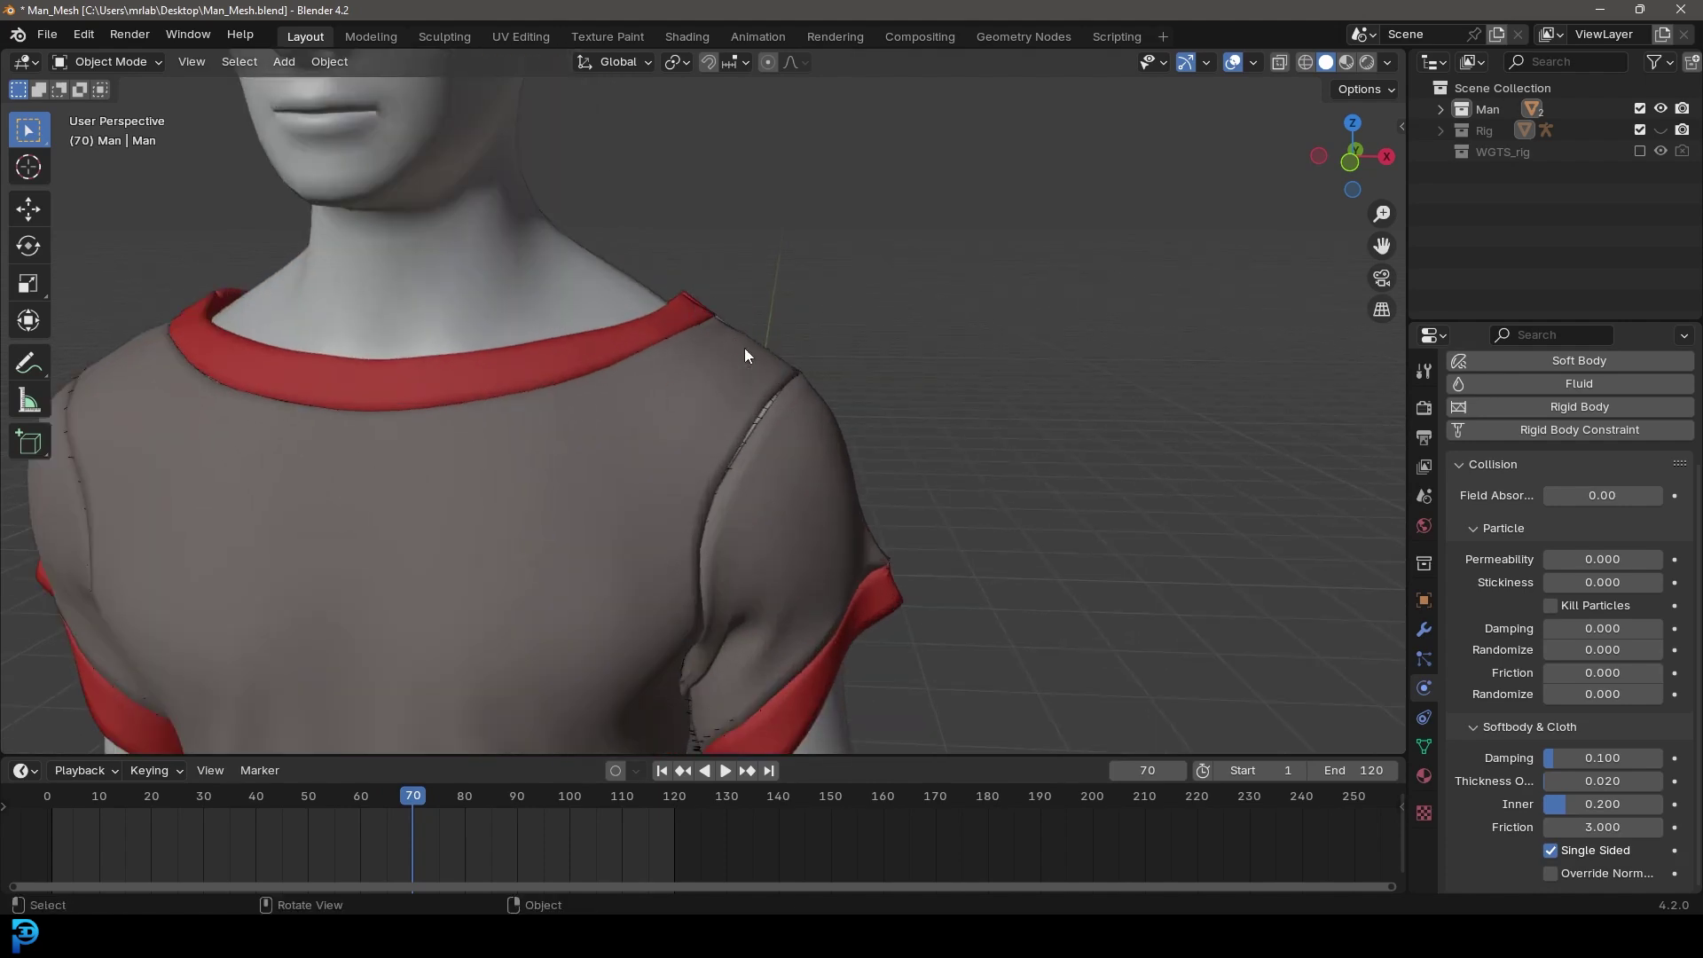
middle_click_drag(720, 323, 644, 343)
scroll(644, 343, "down", 4)
key("ctrl+s")
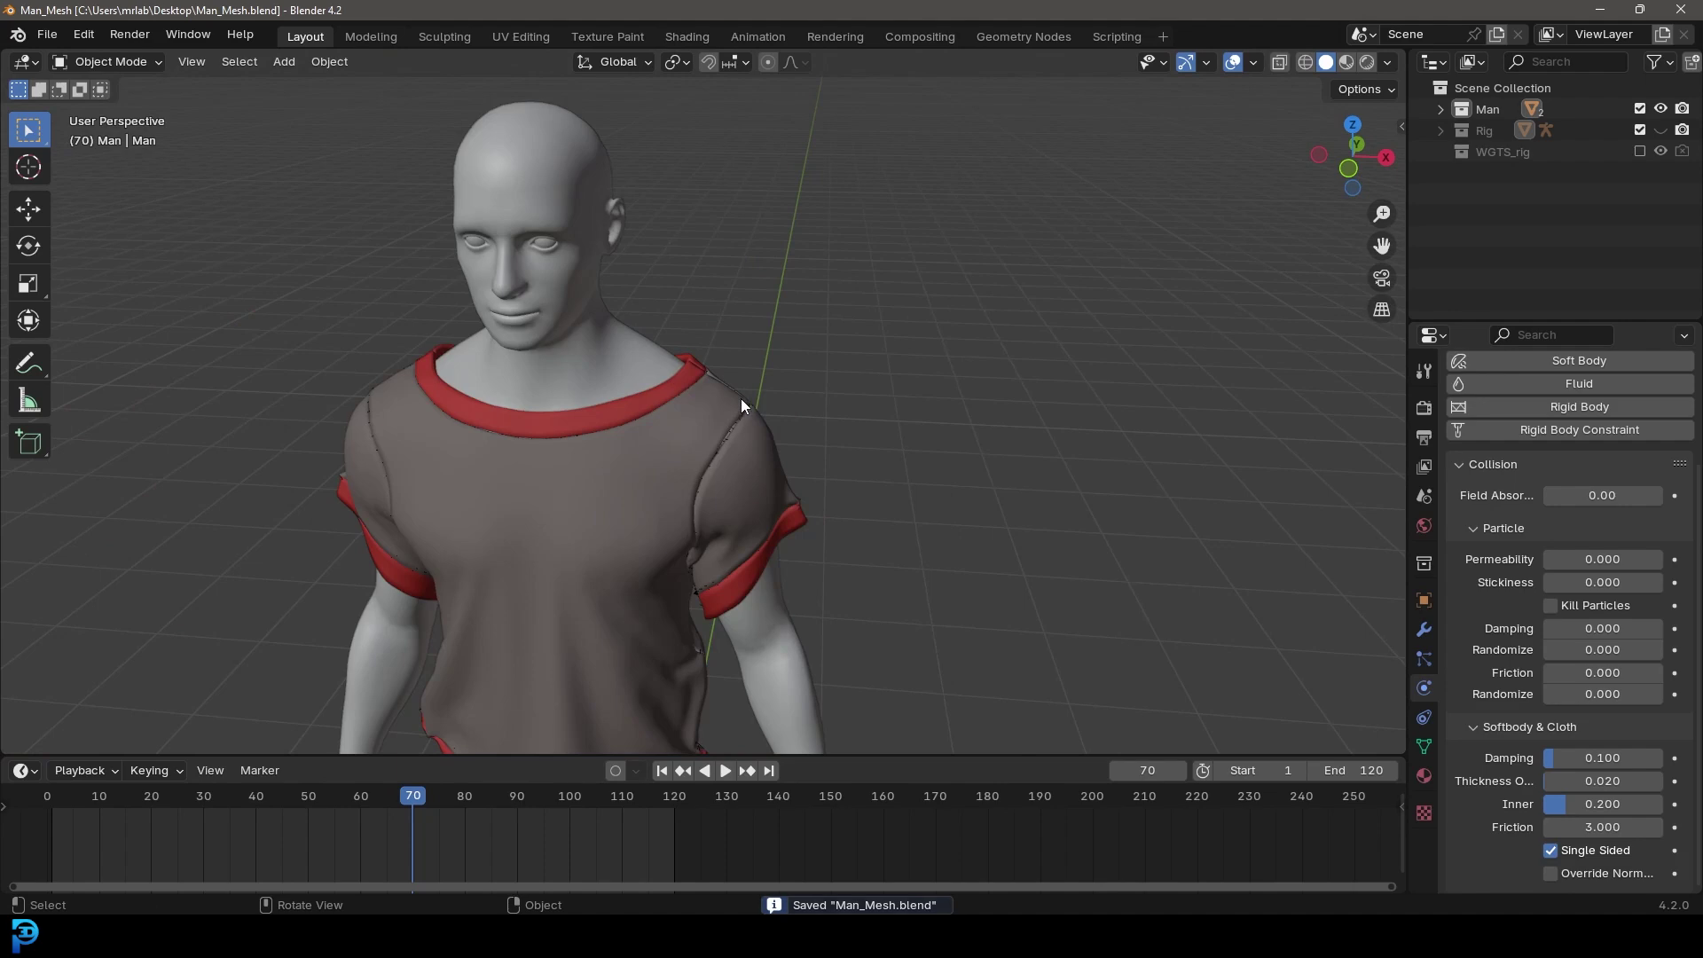
Step: Select the shirt and review its cloth quality settings and simulation cache bake options
scroll(741, 398, "down", 3)
middle_click_drag(670, 436, 789, 417)
left_click(775, 305)
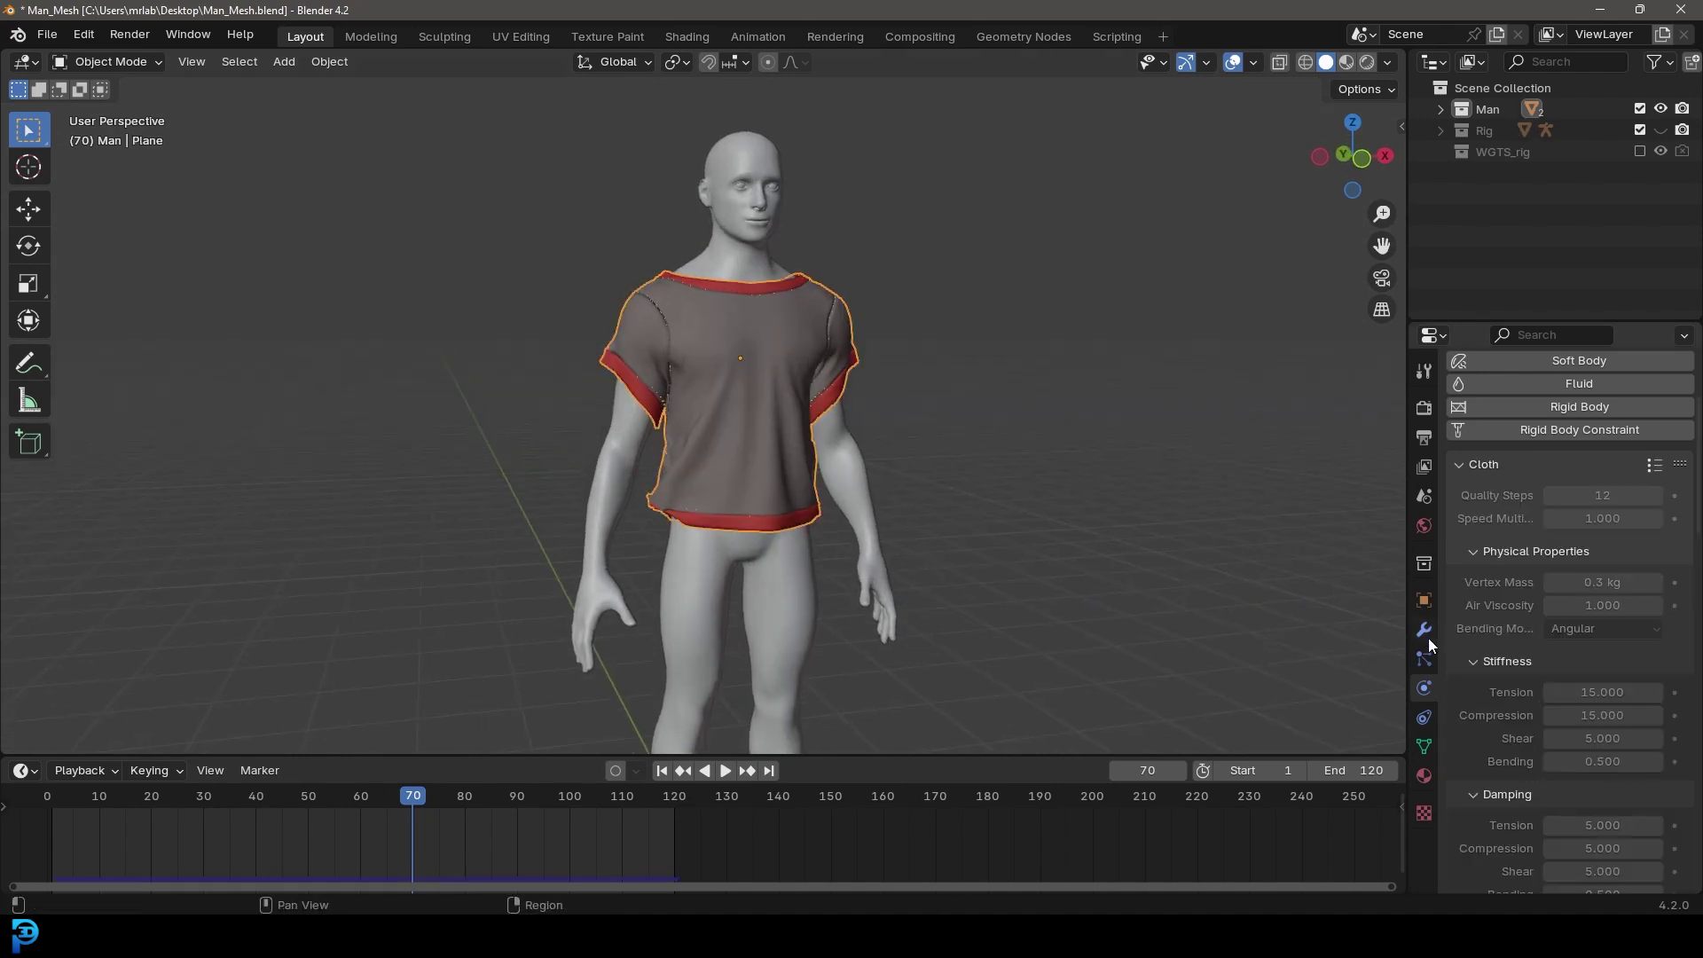
scroll(1525, 662, "up", 4)
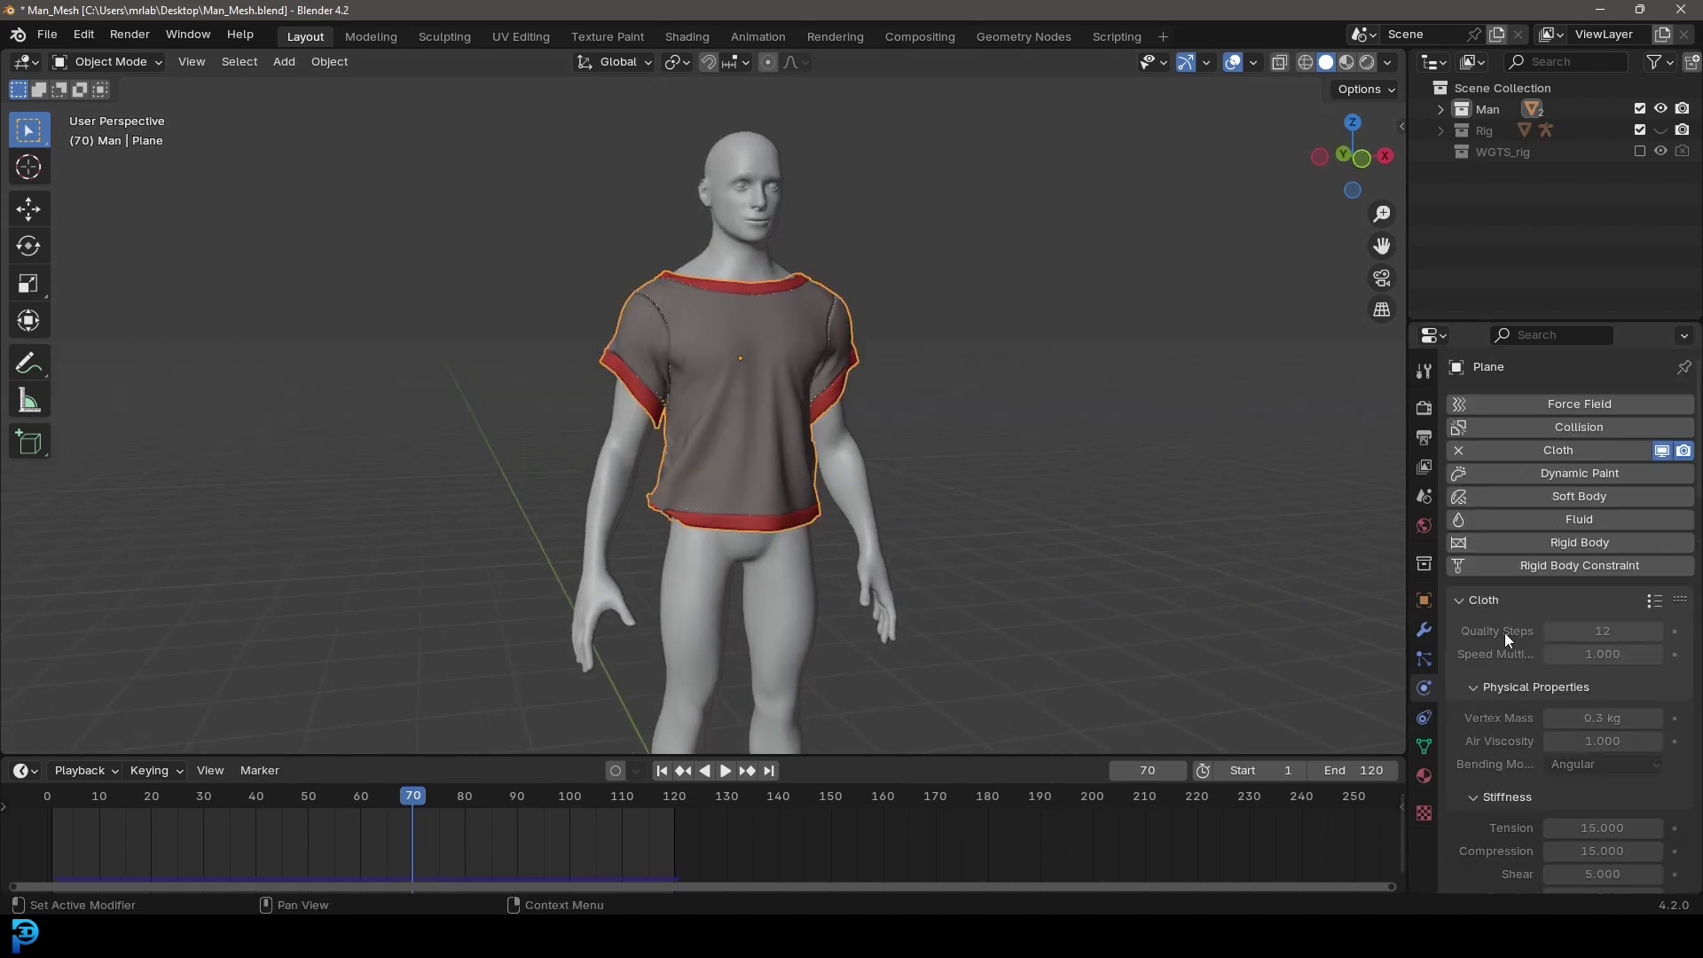
scroll(1499, 637, "down", 10)
scroll(1535, 772, "down", 10)
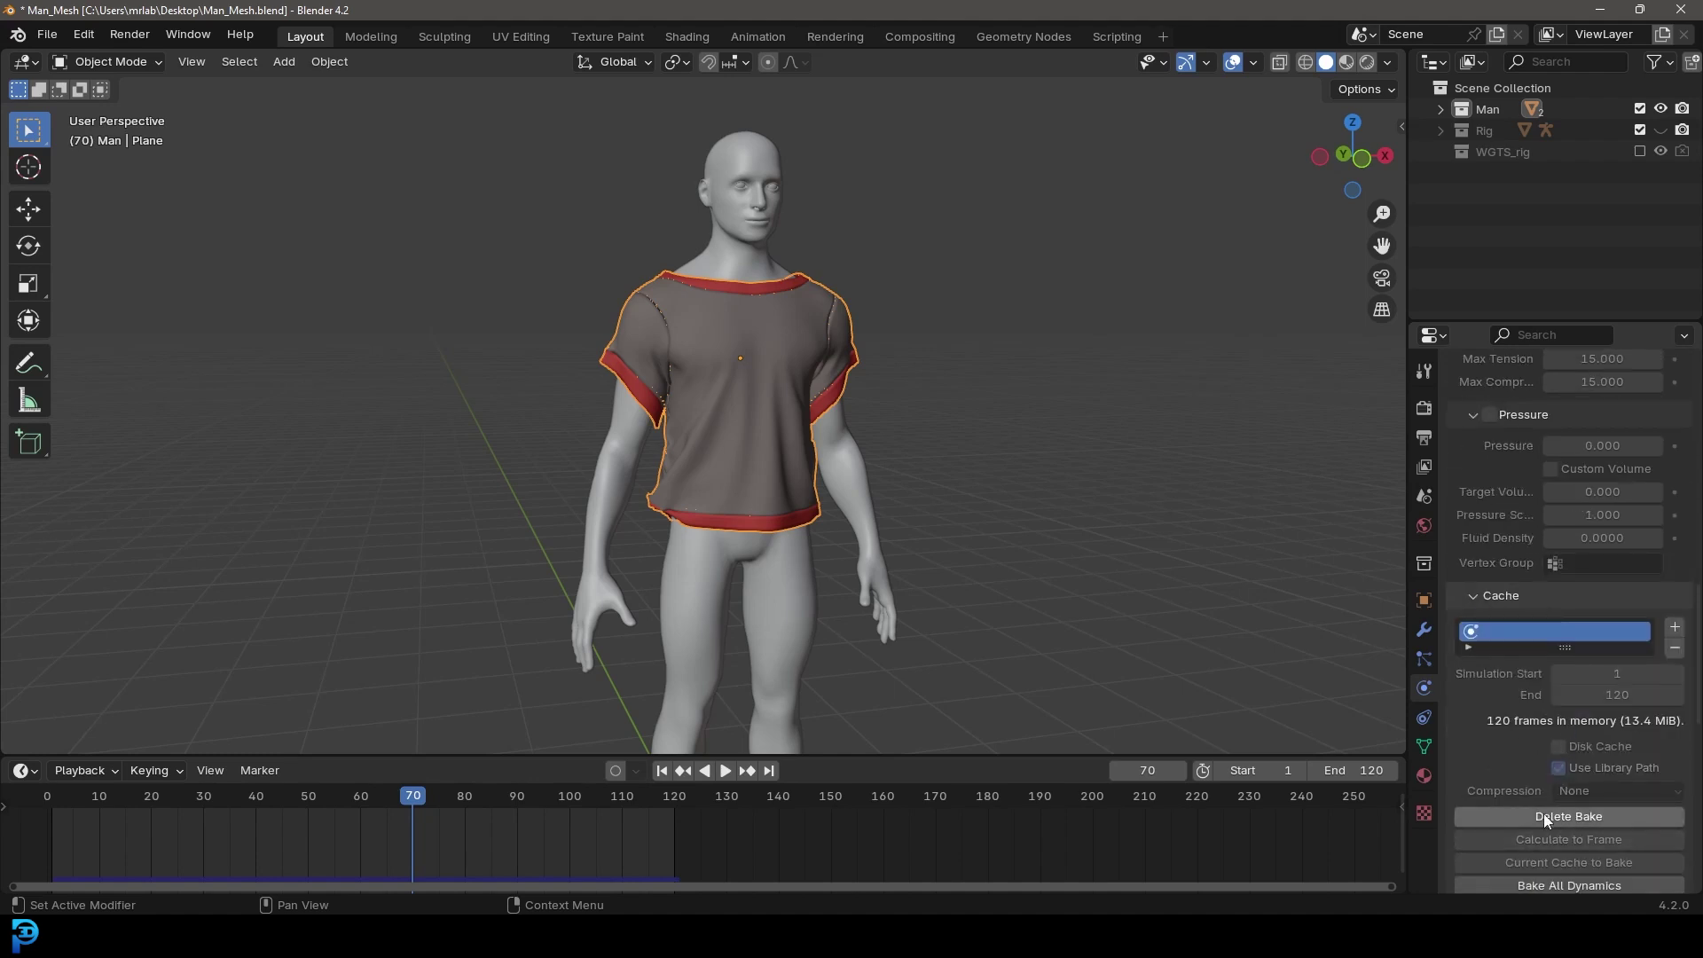
Step: Review the shirt's cloth quality steps, baked cache options and collision quality settings
scroll(1508, 523, "up", 10)
scroll(1636, 510, "up", 8)
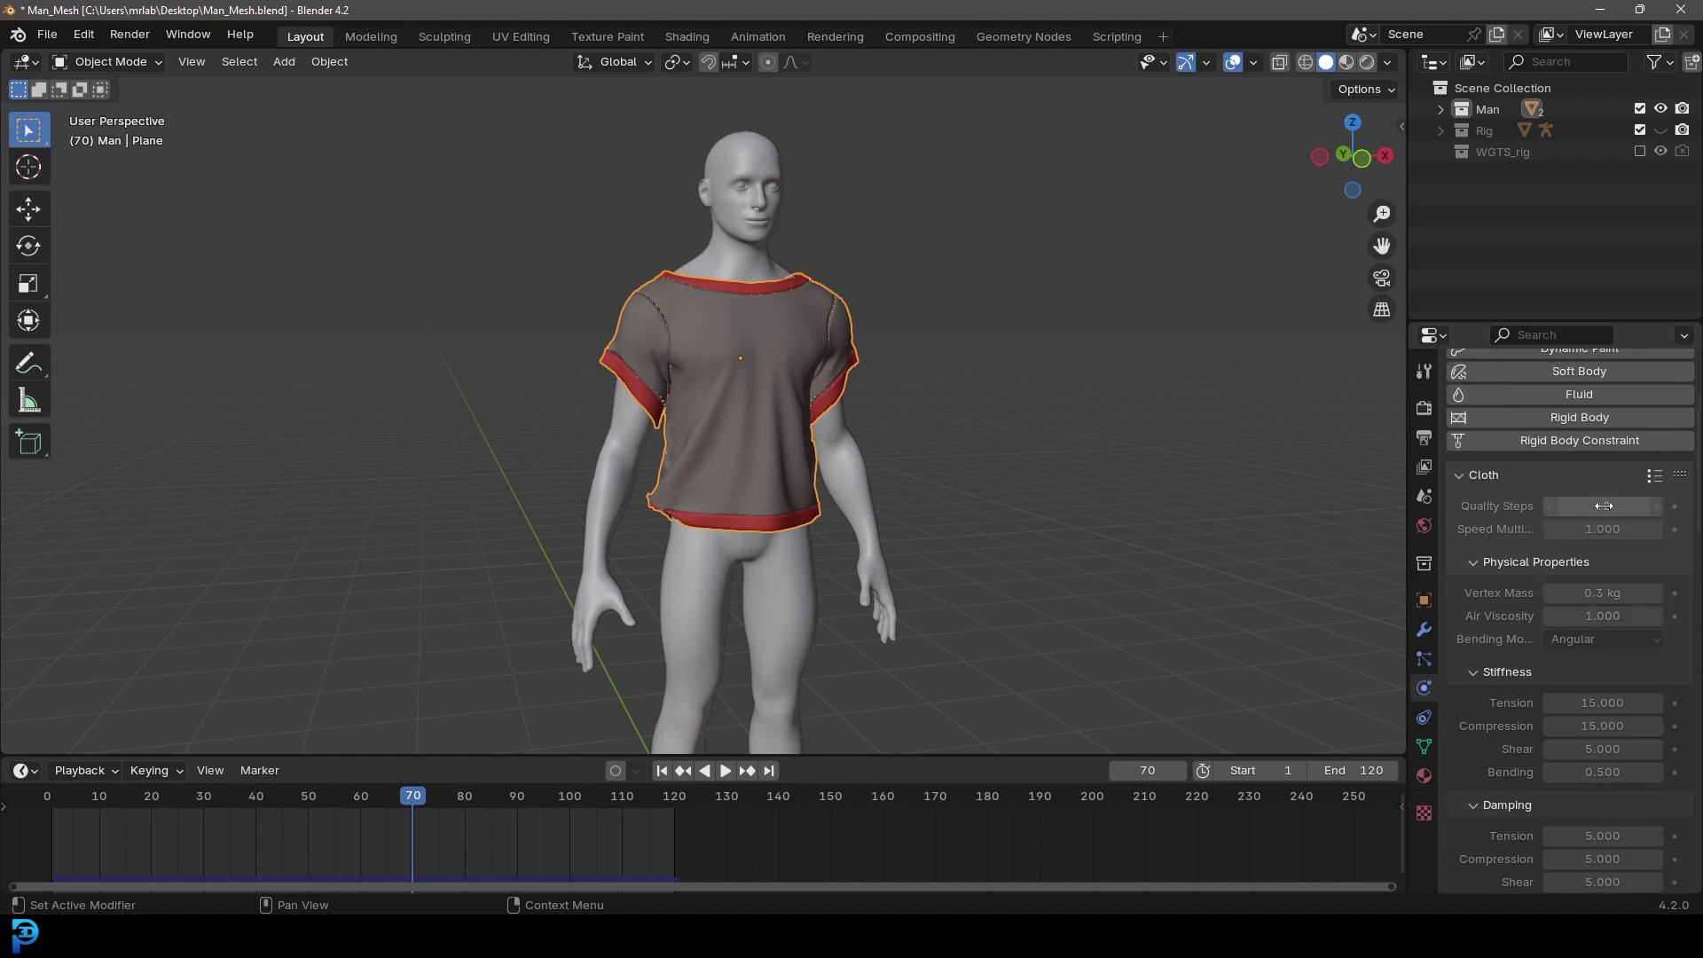
scroll(1518, 603, "down", 18)
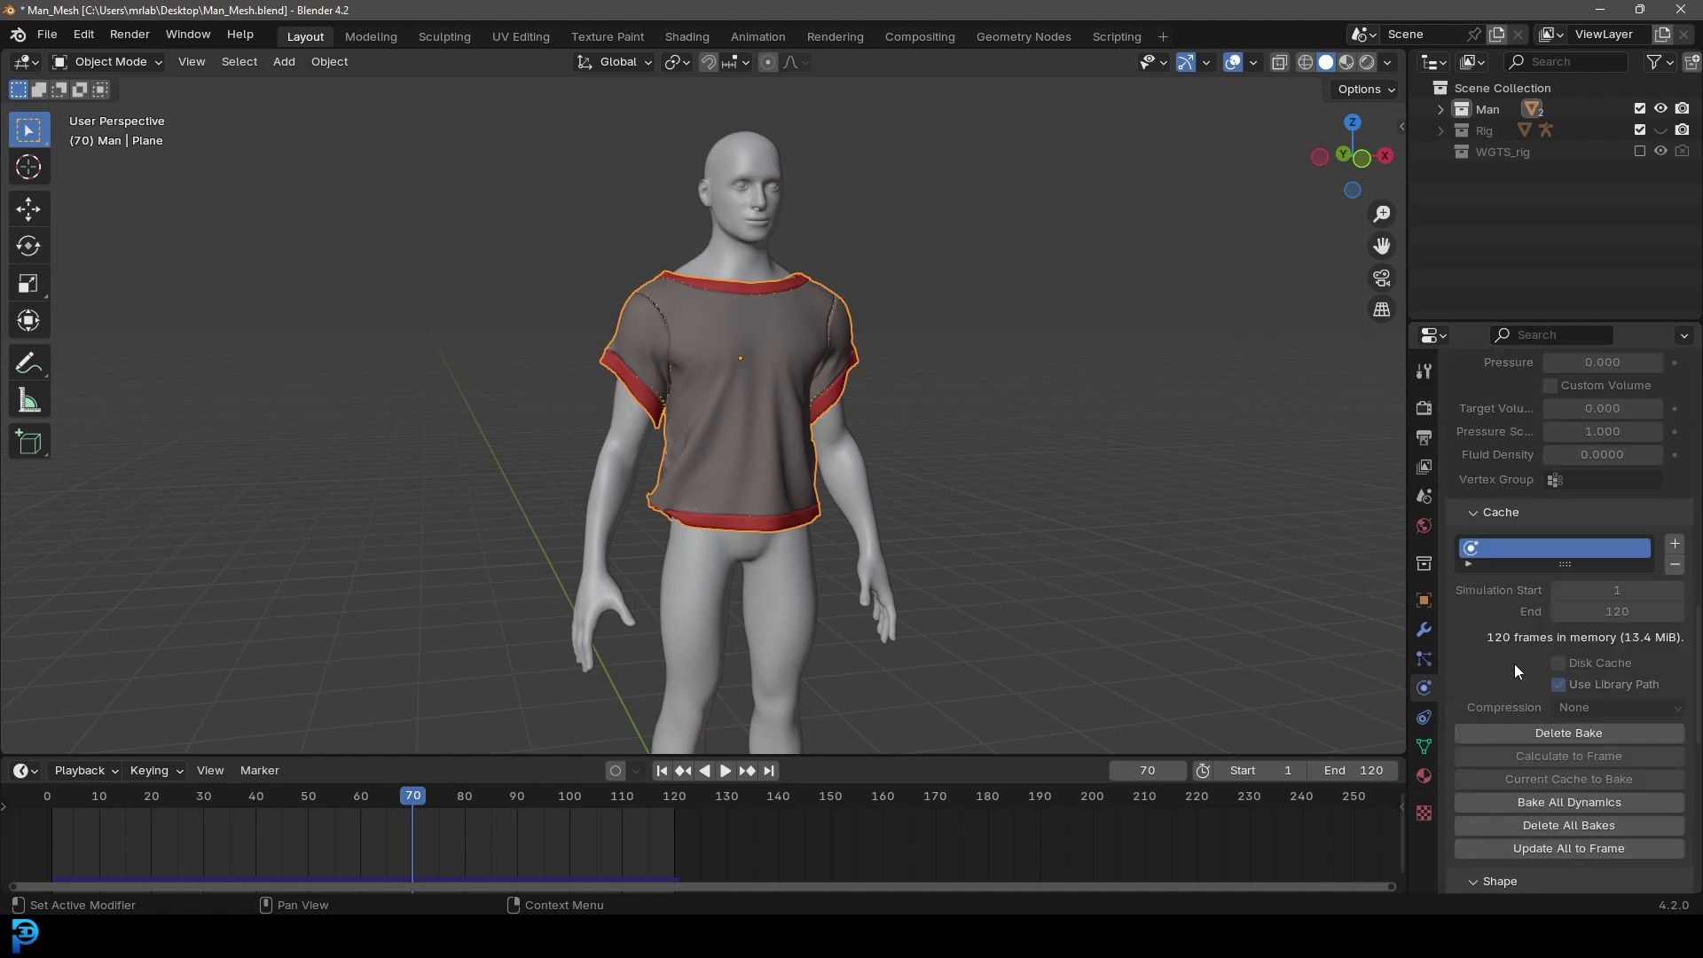
scroll(1513, 706, "down", 4)
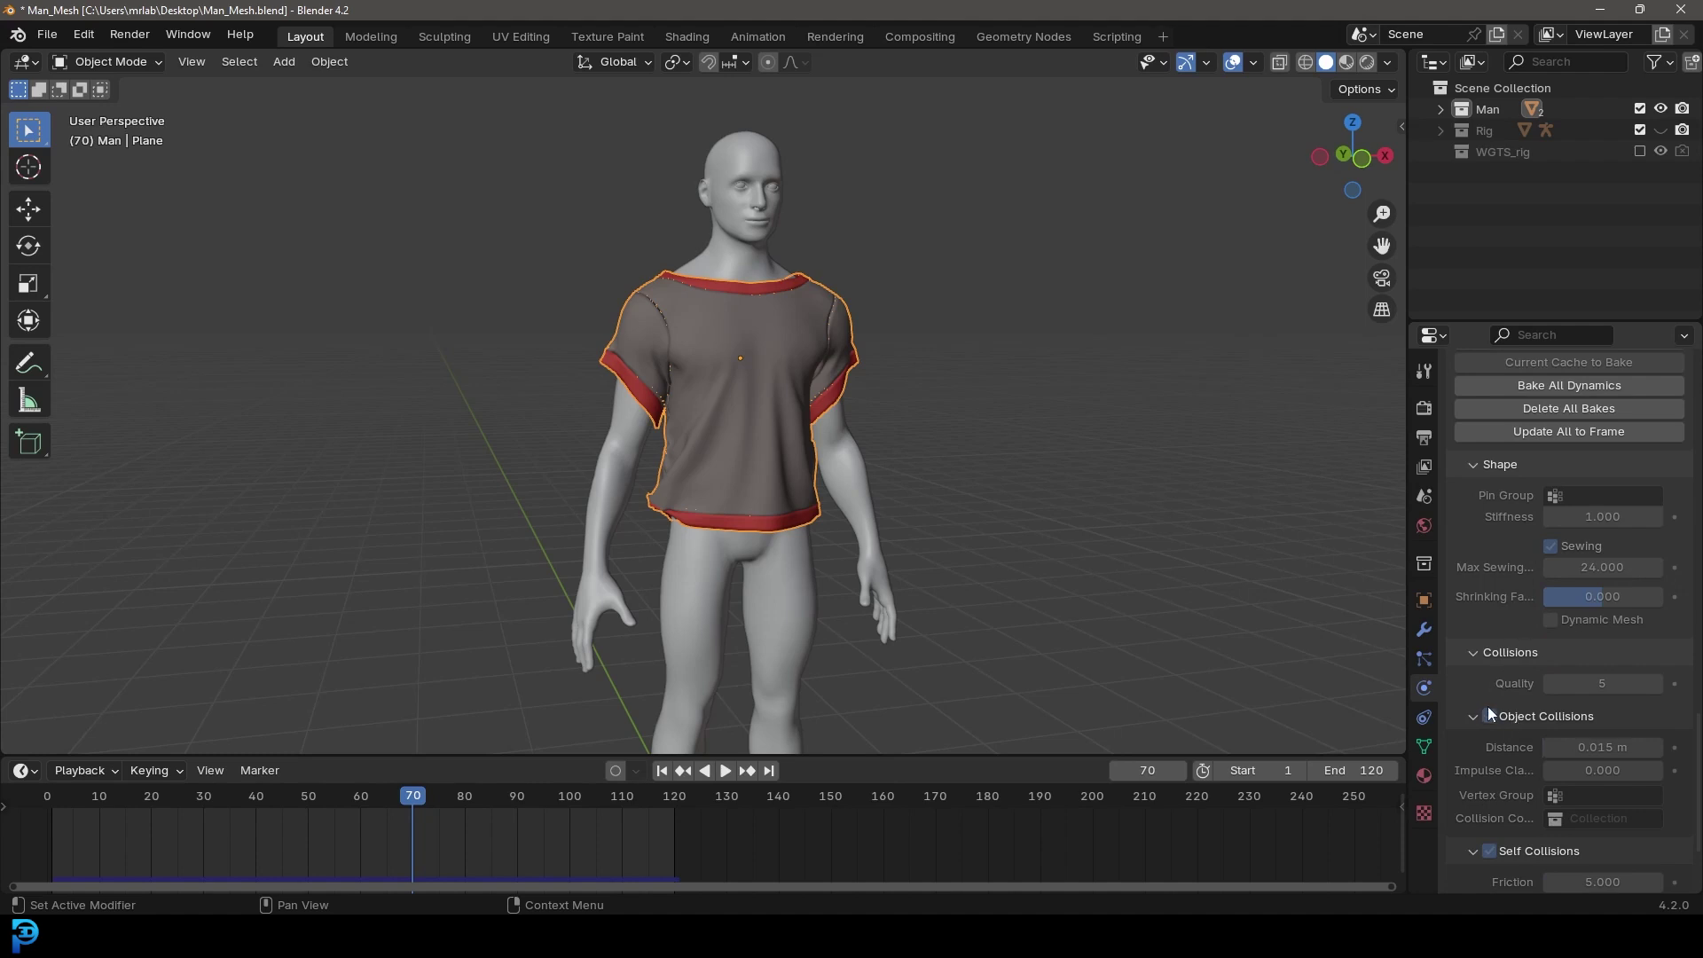
left_click_drag(1610, 683, 1610, 684)
Step: Deselect the shirt and inspect the drape of its body and sleeves from the front
middle_click_drag(905, 350, 875, 379)
left_click(923, 381)
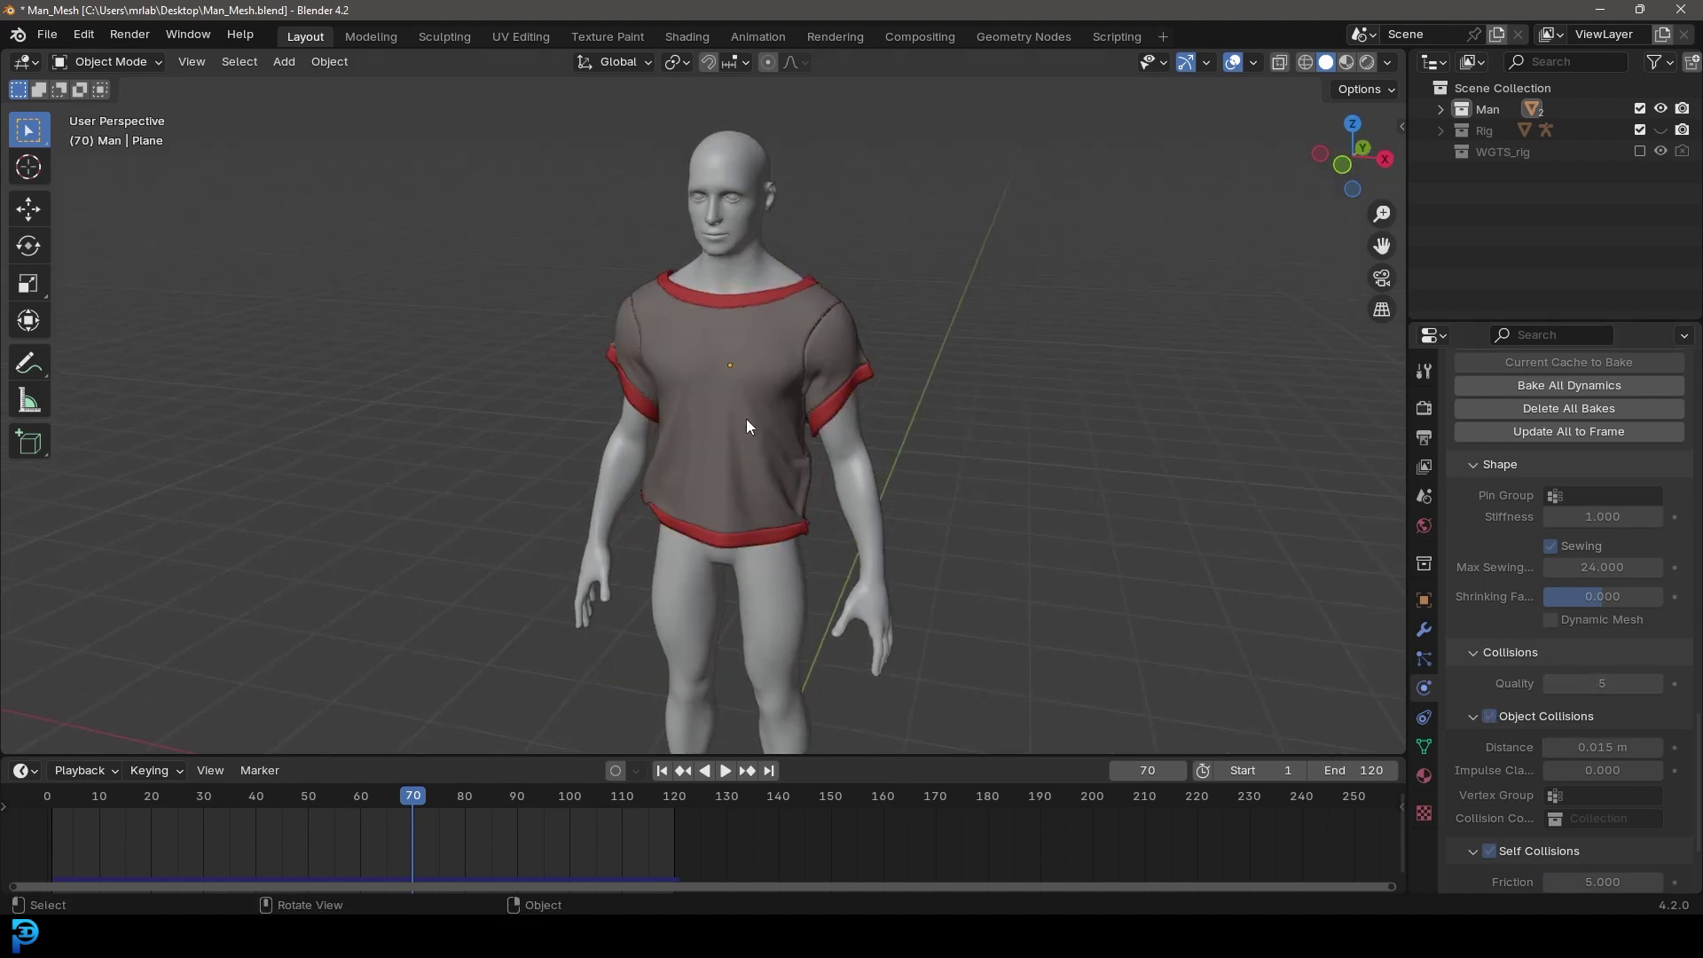
scroll(747, 418, "up", 2)
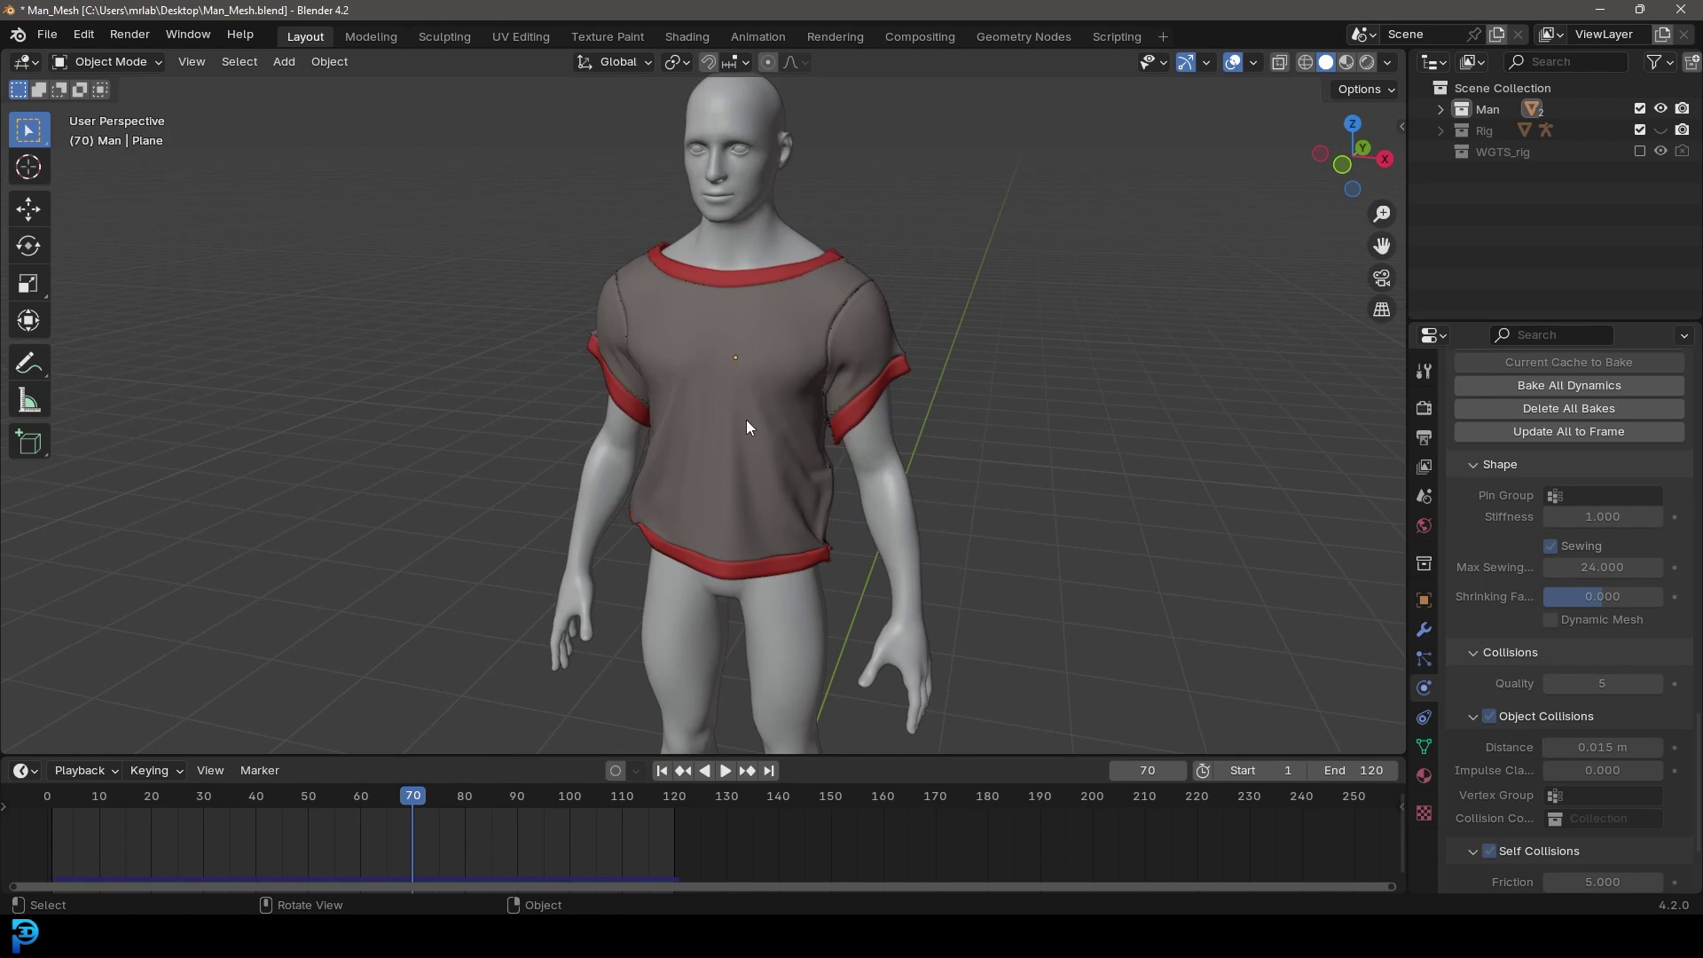
middle_click_drag(760, 429, 870, 300)
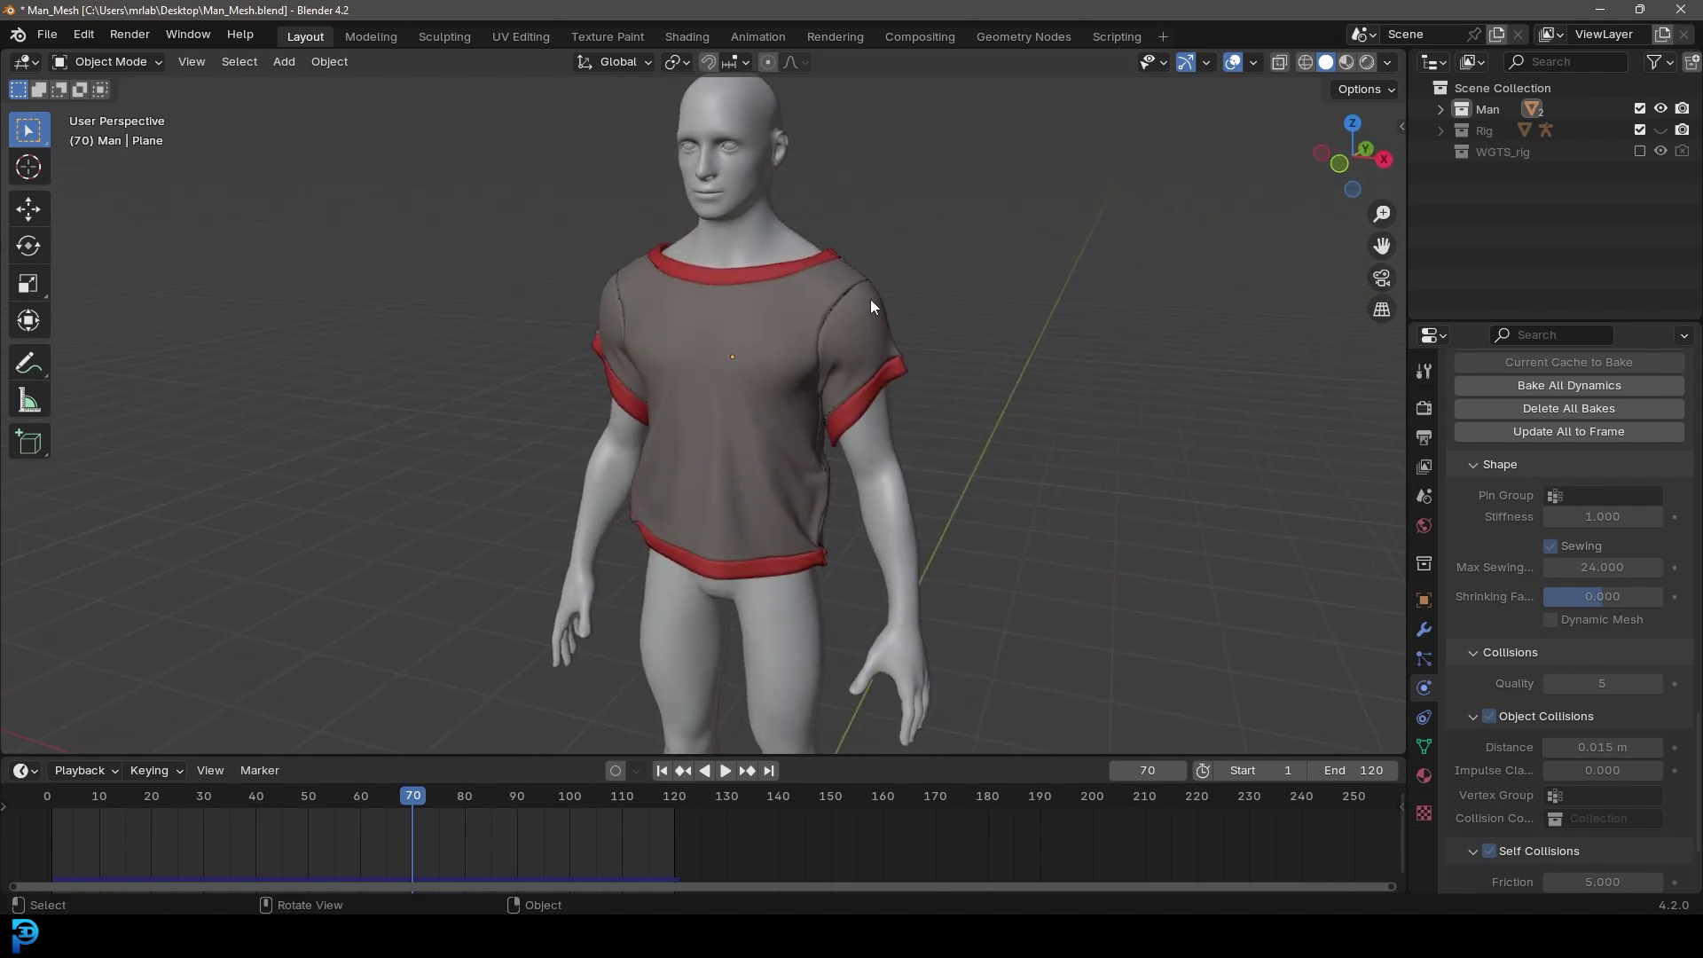
Step: Examine the shirt's unsewn panels and sewing edges in Edit Mode, and return to Object Mode with everything deselected
left_click(821, 293)
key("Tab")
middle_click_drag(870, 295, 890, 338)
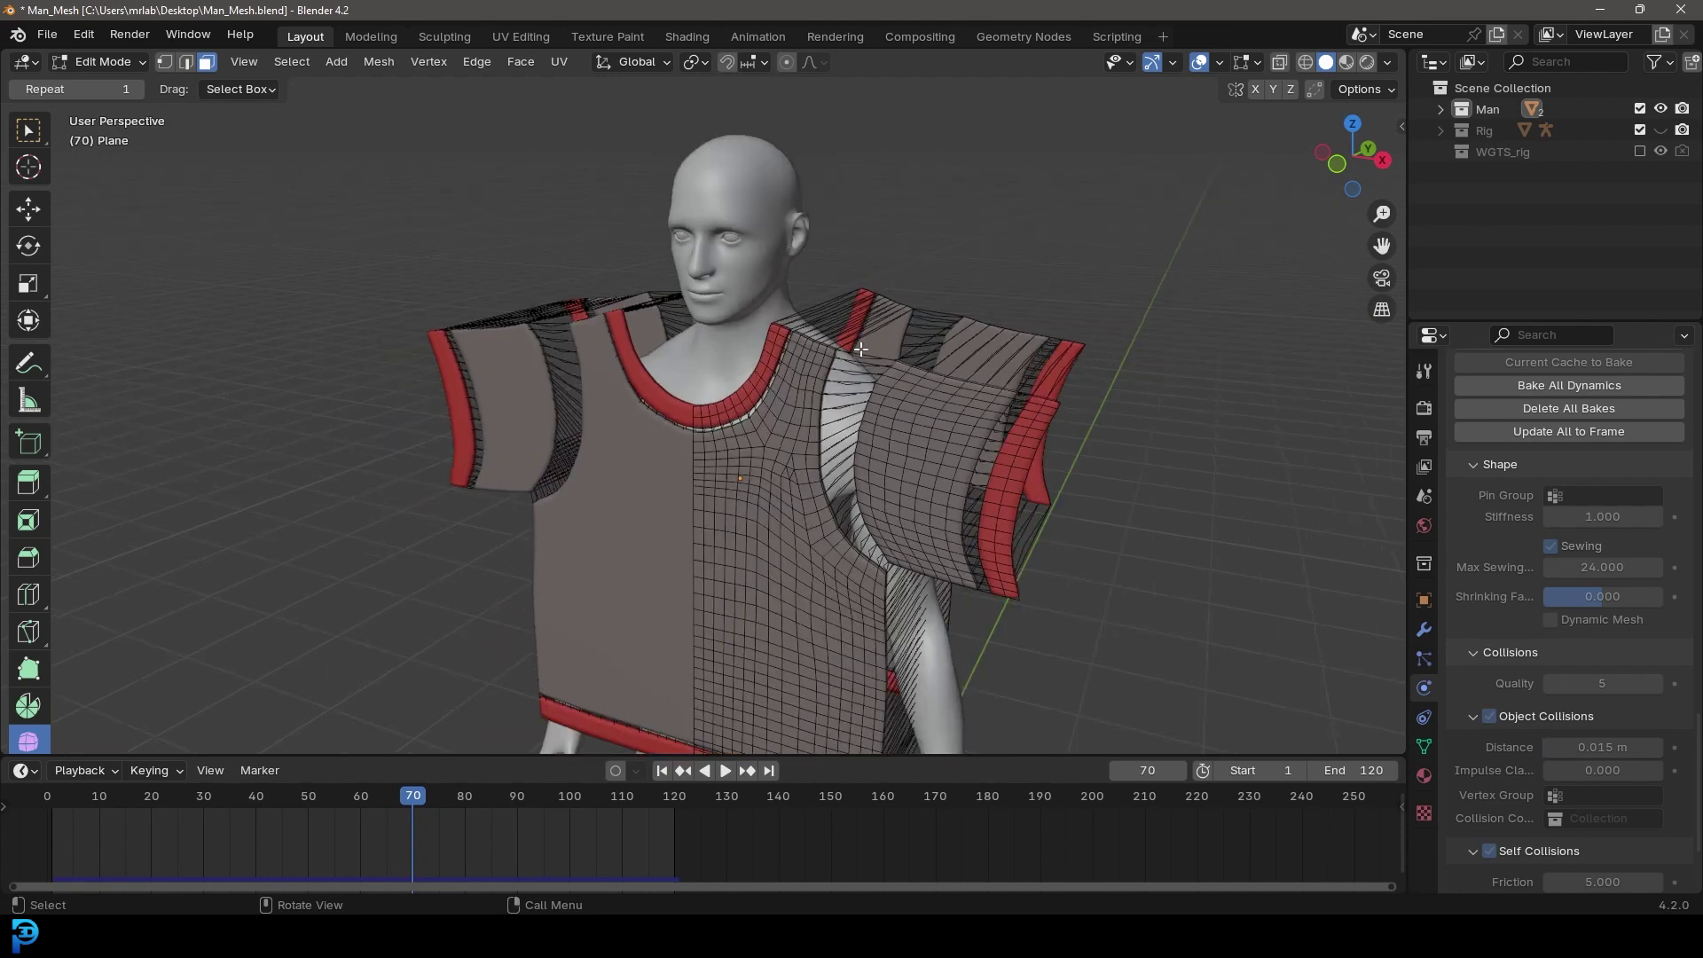
scroll(857, 357, "down", 4)
middle_click_drag(891, 399, 860, 441)
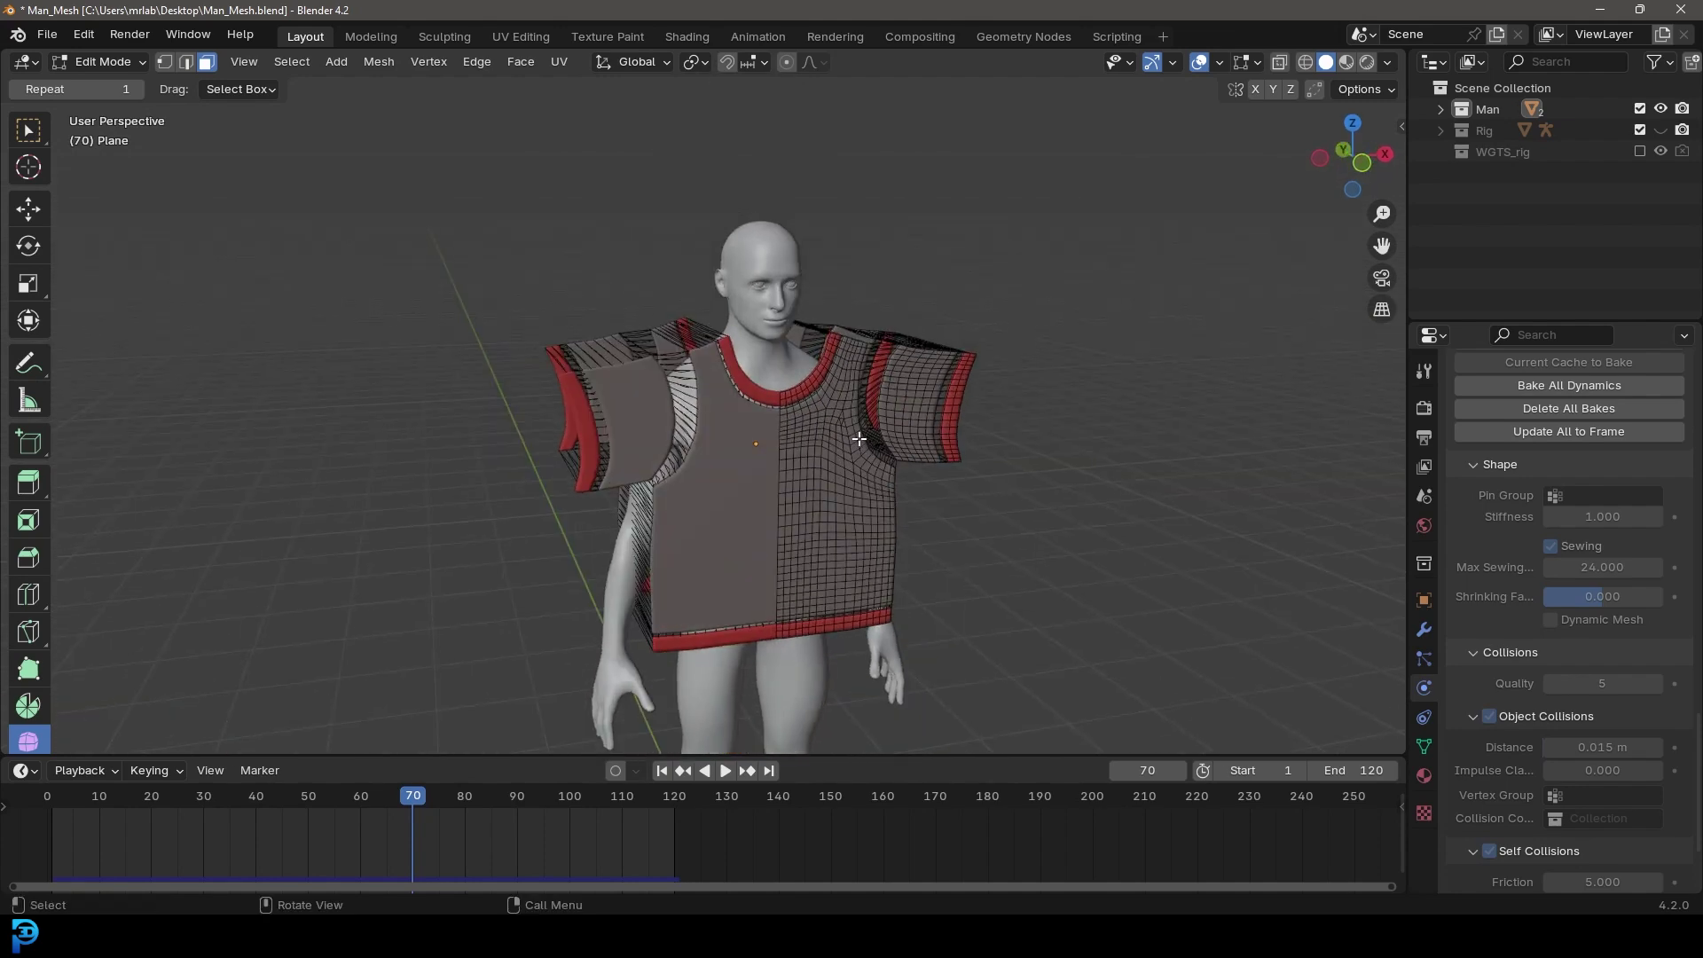
mouse_move(872, 424)
middle_mouse_down()
mouse_move(693, 351)
mouse_move(847, 443)
middle_mouse_up()
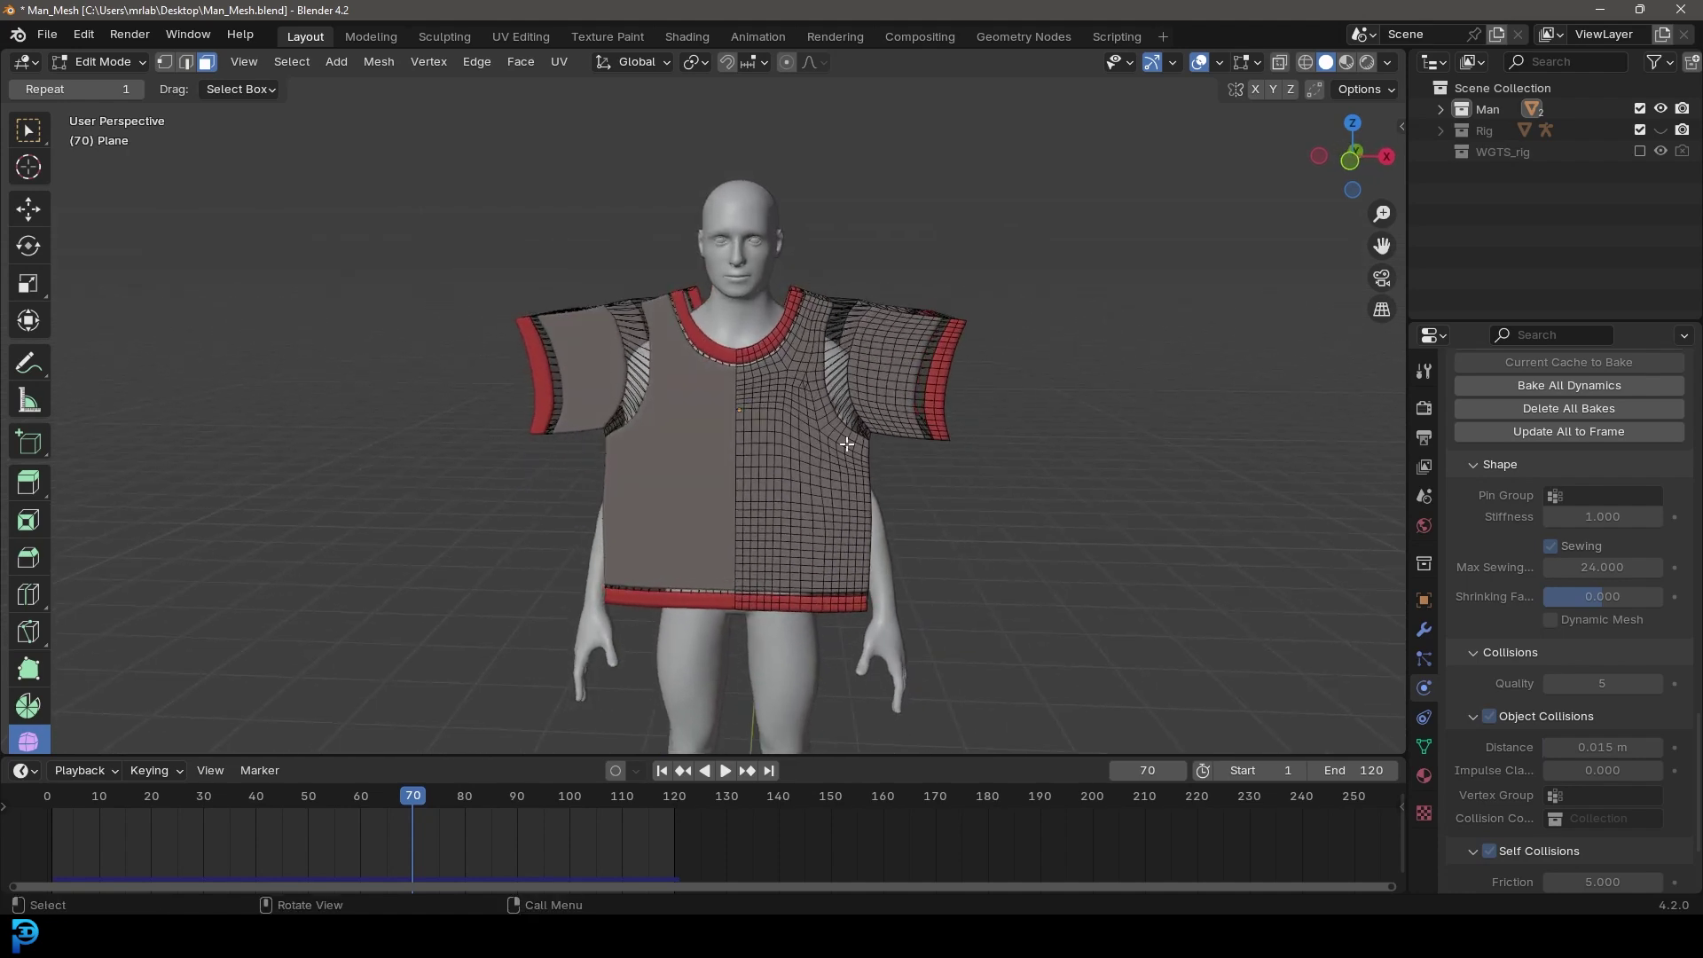
middle_click_drag(787, 366, 857, 388)
key("Tab")
key("alt+a")
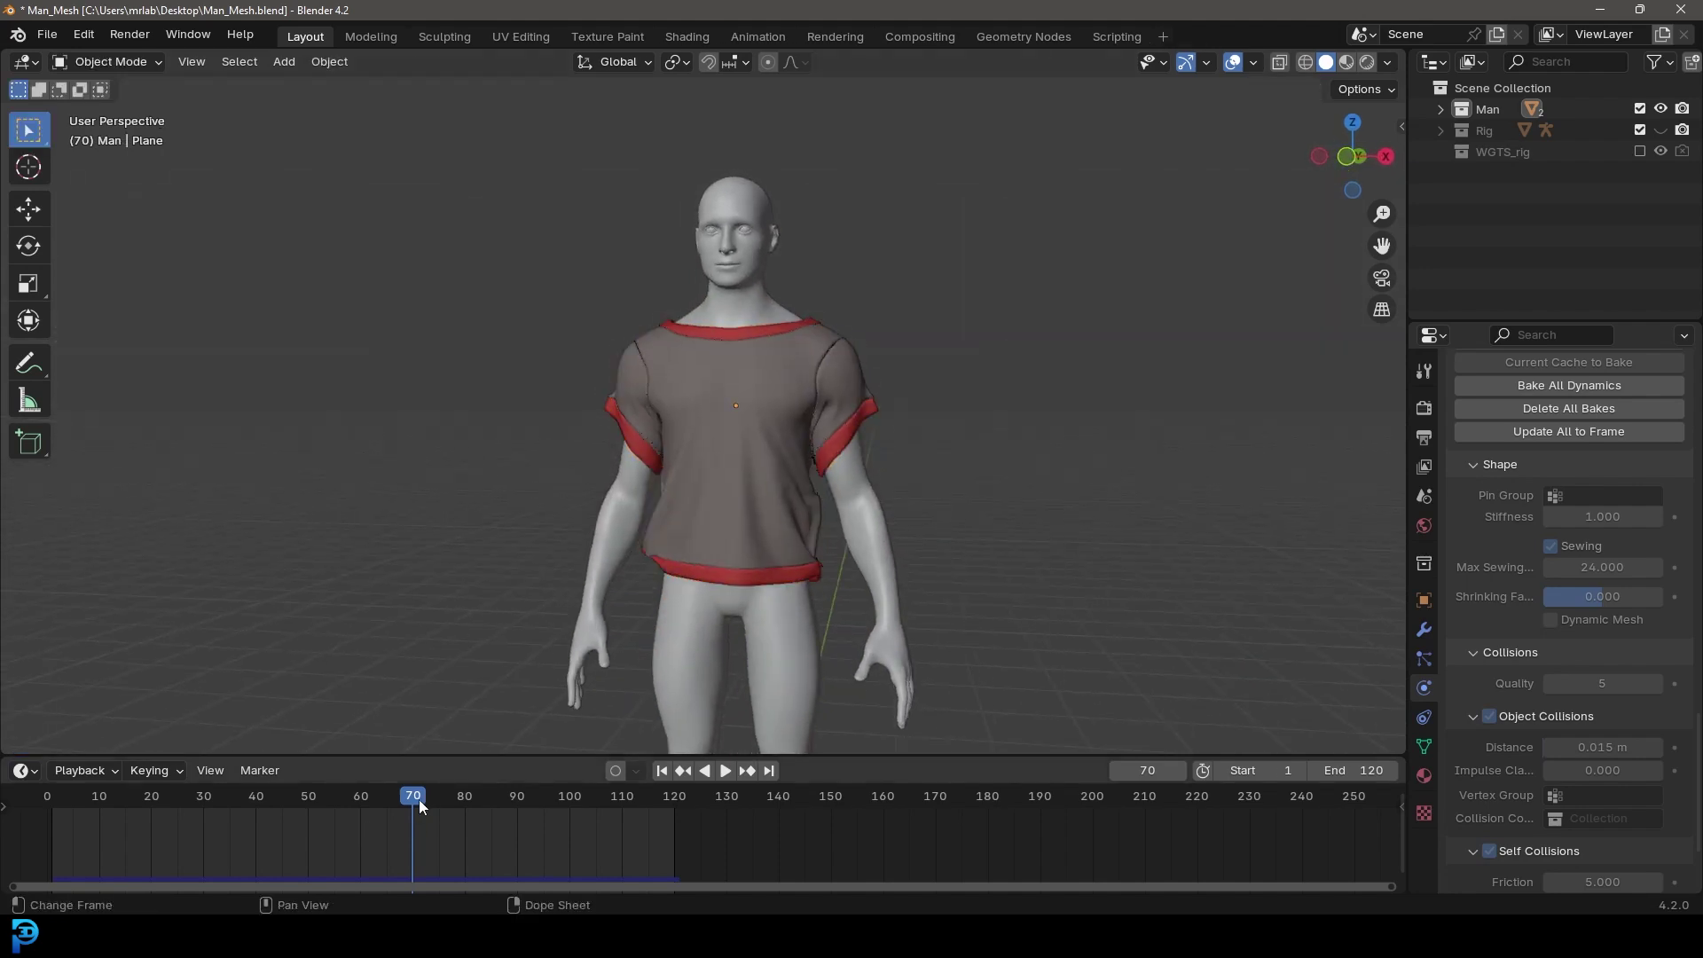